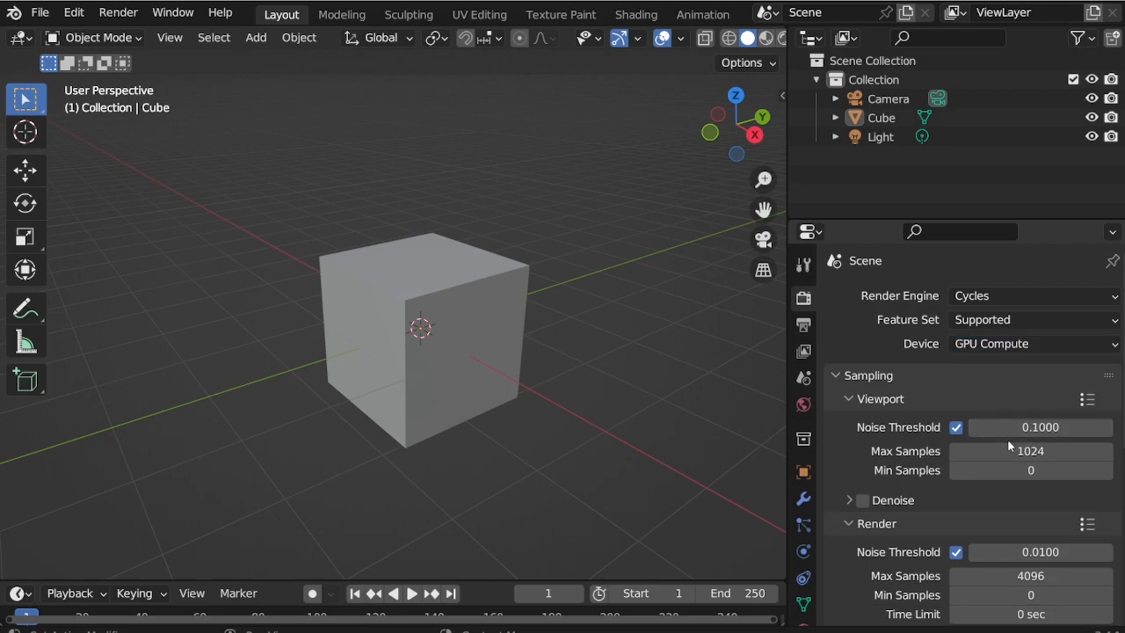
Set the viewport Max Samples to 100 and the output Resolution X to 1080 px
text(100)
key(Return)
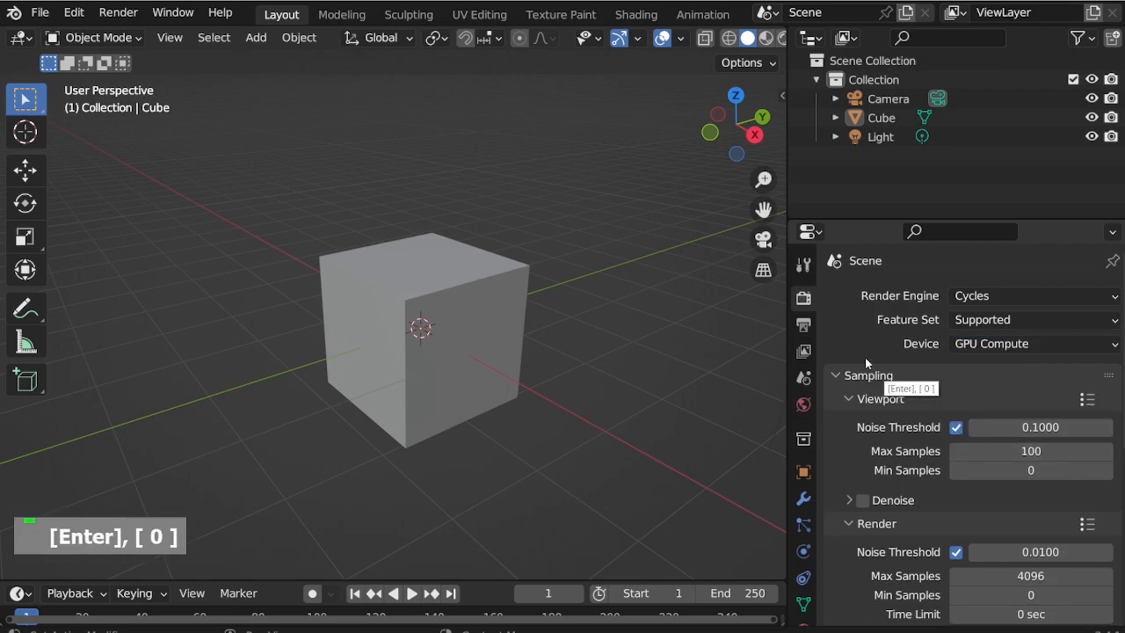
click(803, 324)
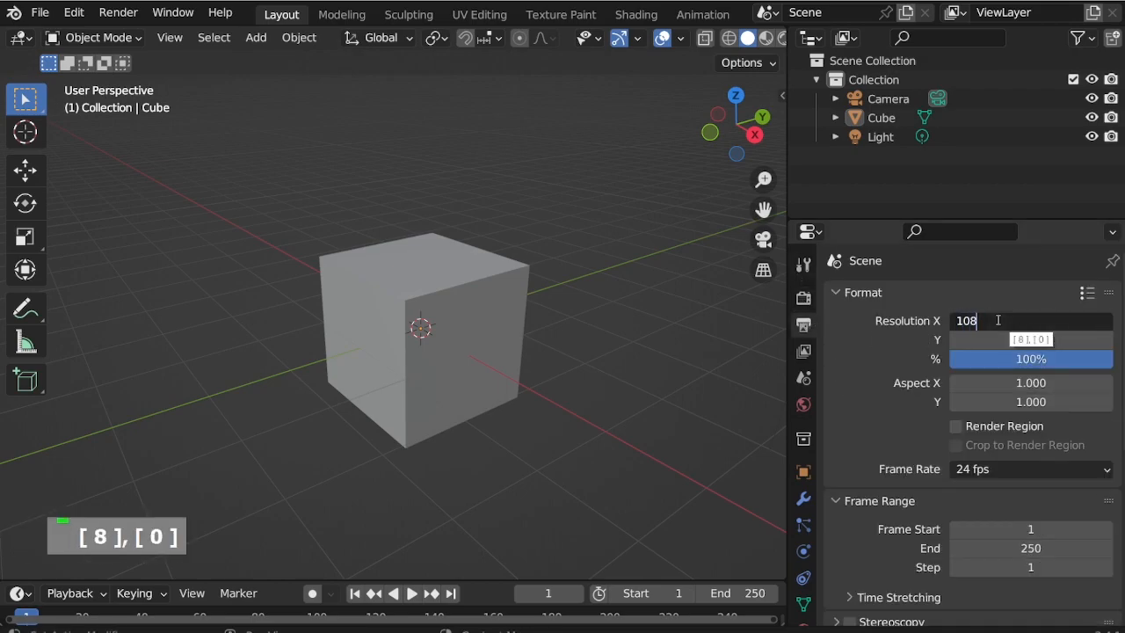
scroll(528, 384, up, 2)
Look through the camera and move it closer to the cube along its local Z axis
key(KP_0)
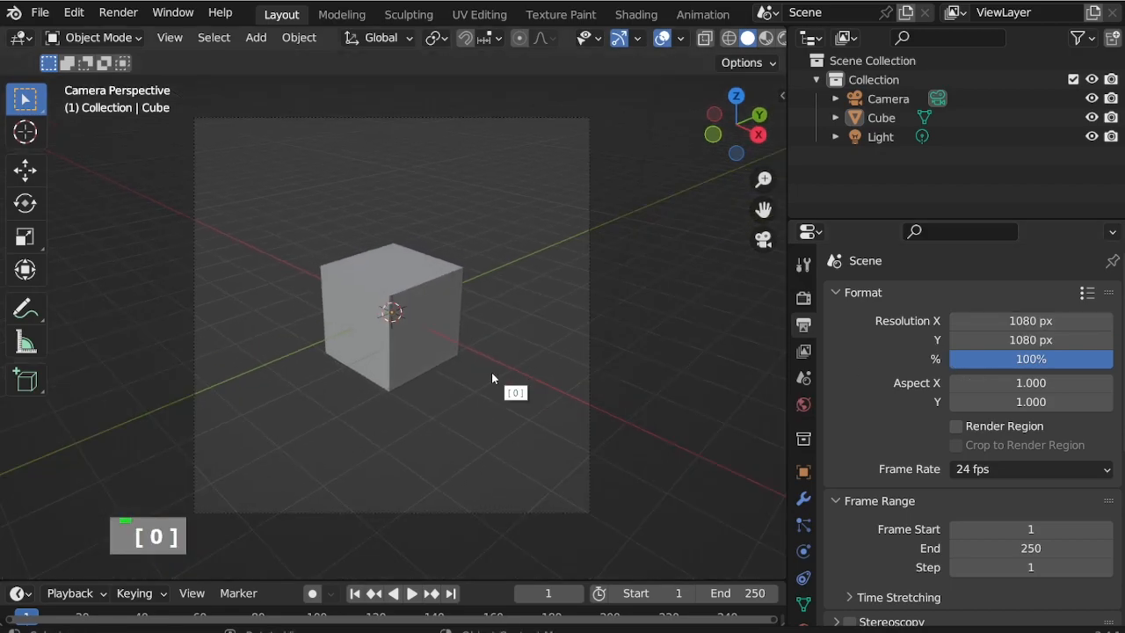
click(586, 429)
key(g)
middle_click(586, 425)
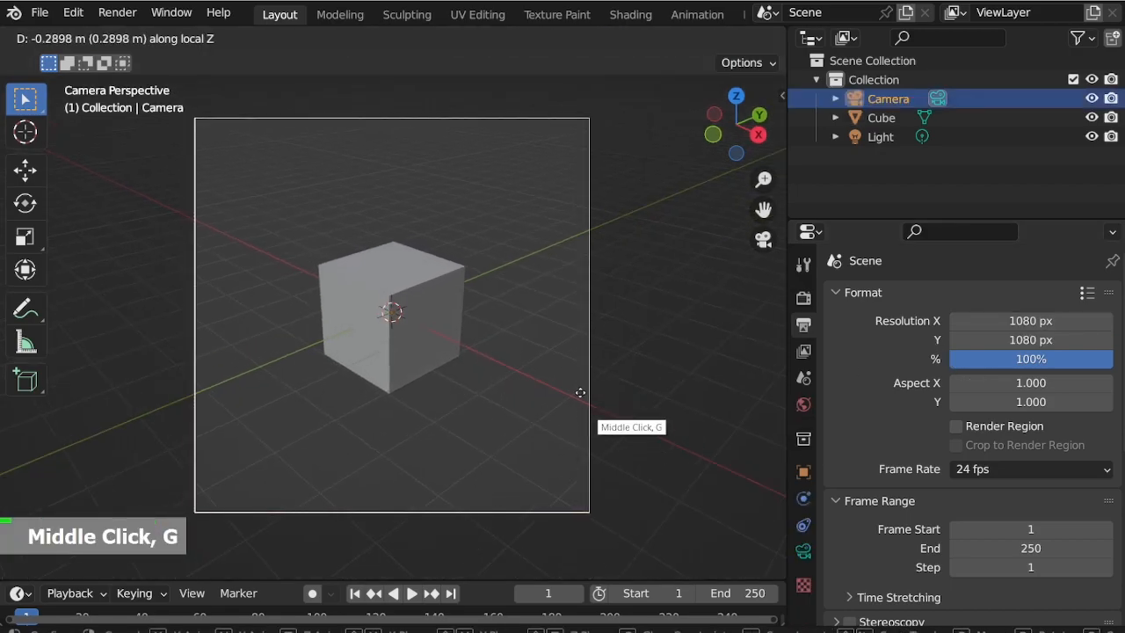
click(541, 313)
Delete the default cube from the scene
middle_drag(542, 313, 406, 349)
scroll(238, 430, up, 2)
click(370, 417)
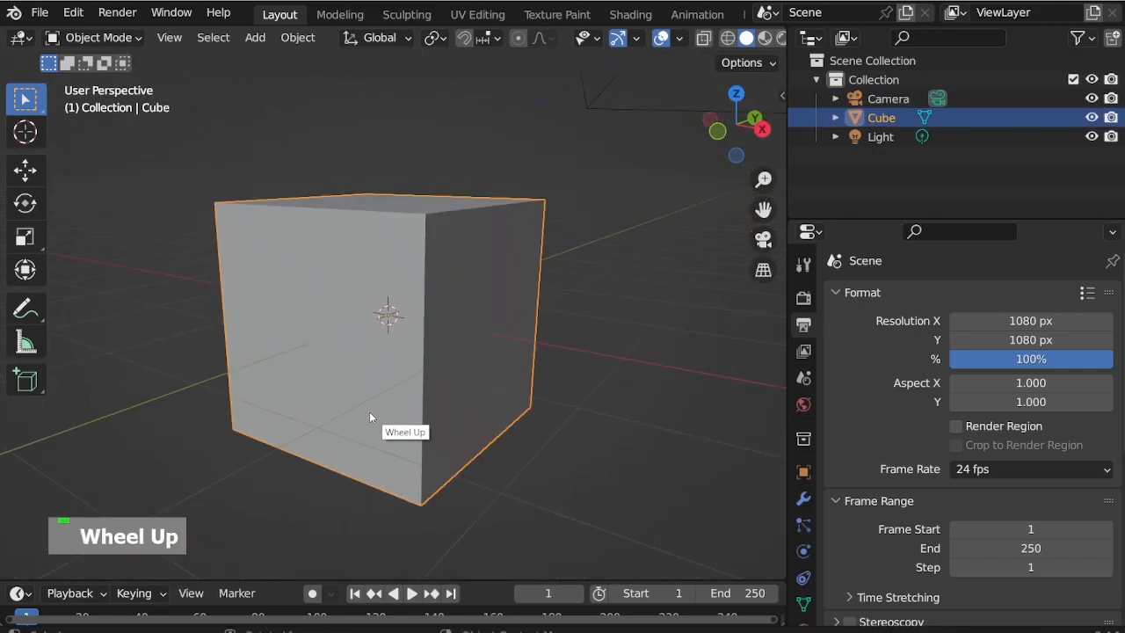
key(Delete)
Enlarge the 3D viewport and add a mesh plane at the world origin
drag(788, 385, 873, 385)
middle_drag(519, 334, 489, 297)
key(shift+a)
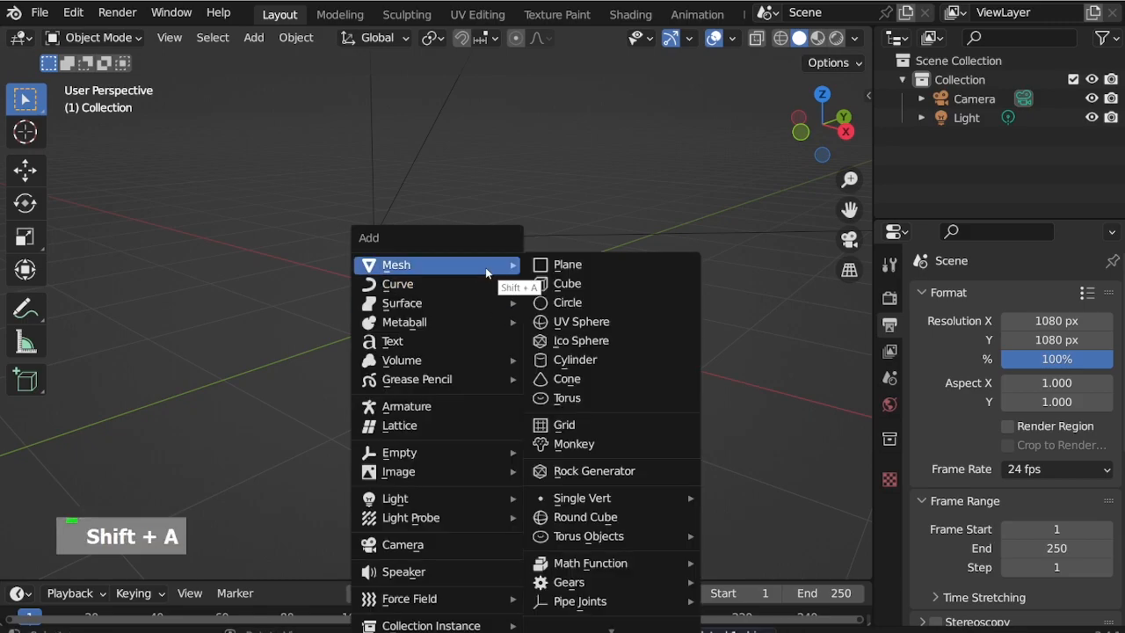
click(581, 264)
scroll(413, 285, up, 2)
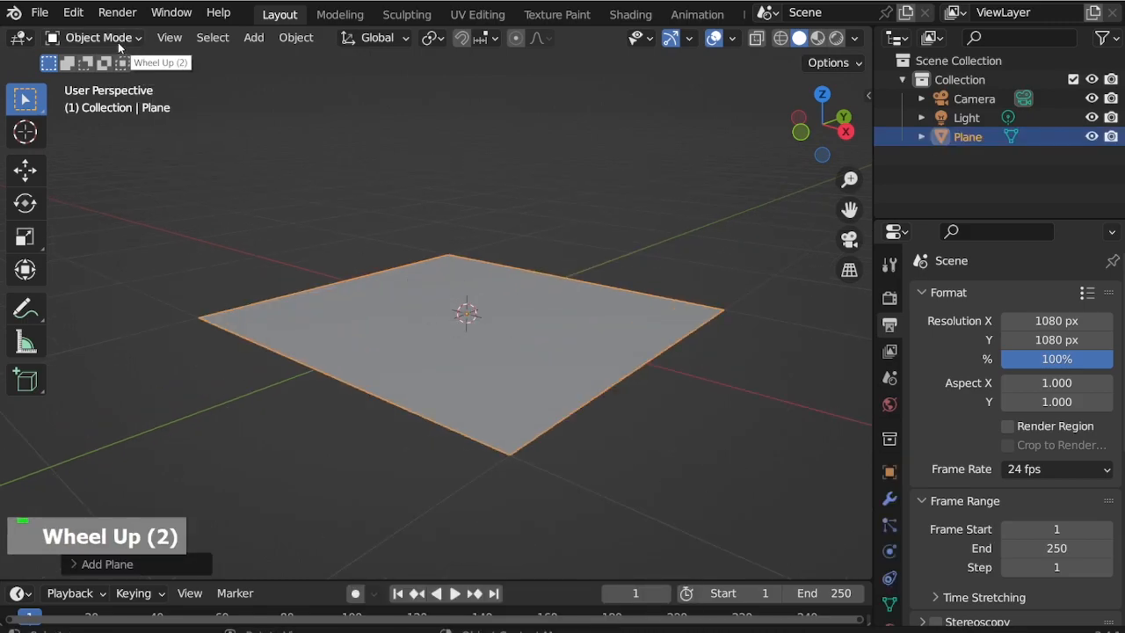
Subdivide the plane's mesh with 20 cuts in Edit Mode and return to Object Mode
key(ctrl+Tab)
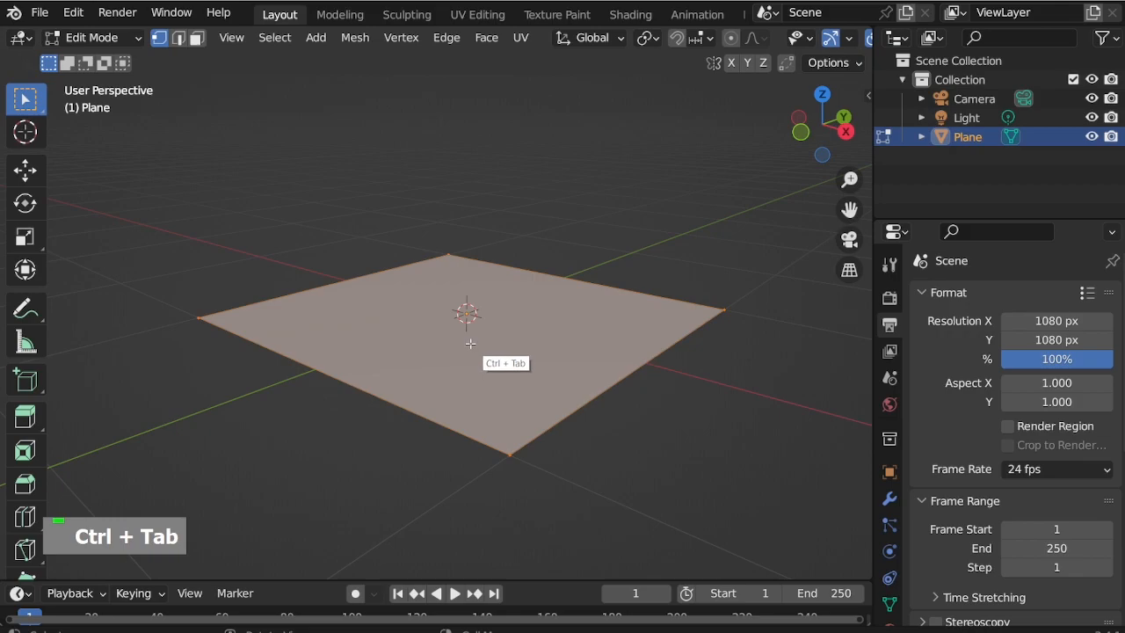
right_click(465, 223)
click(453, 230)
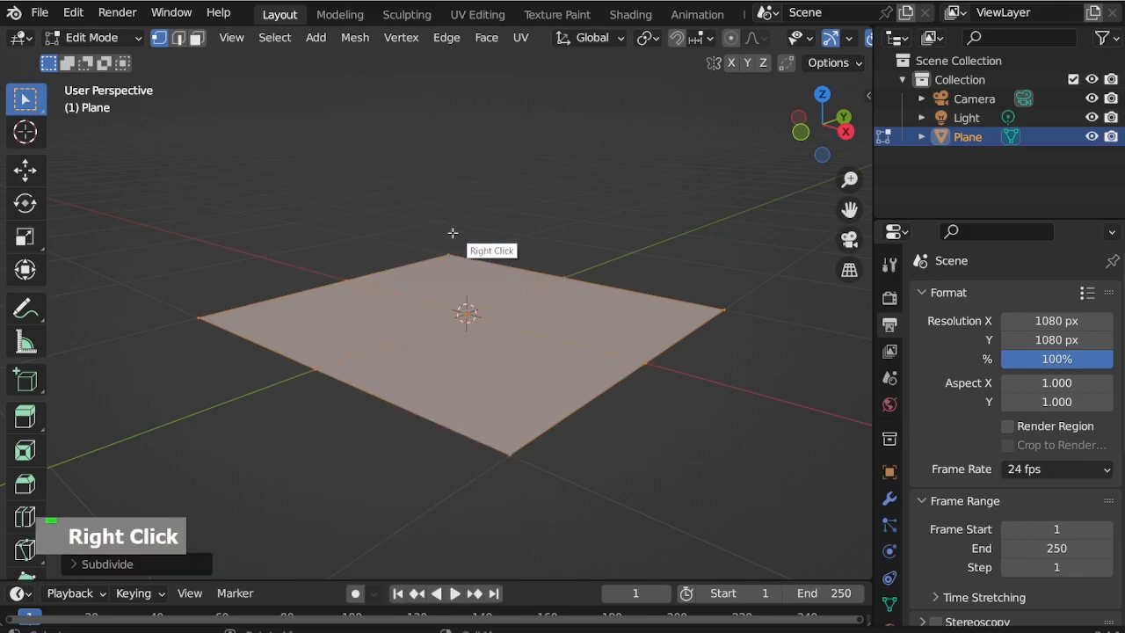
click(174, 565)
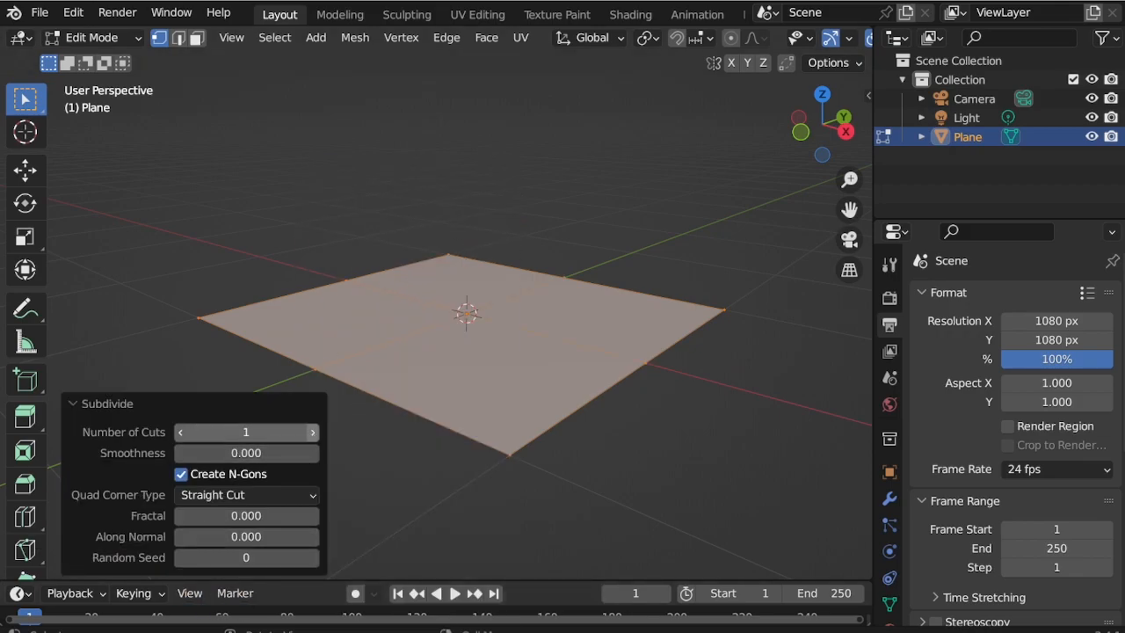
triple_click(312, 432)
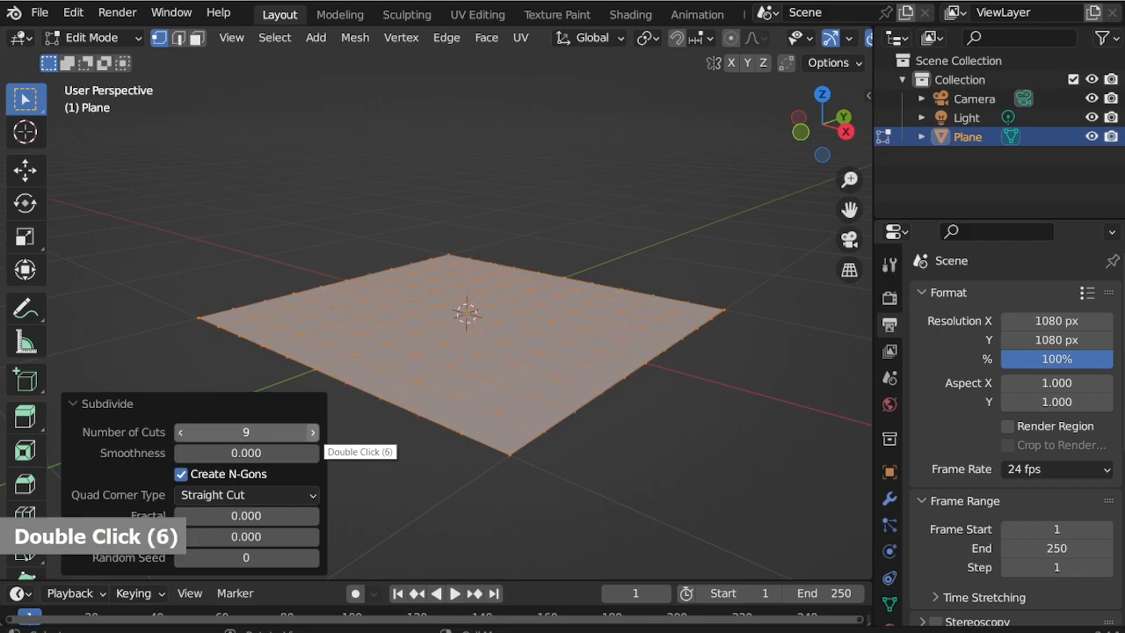
click(312, 432)
middle_drag(503, 334, 491, 385)
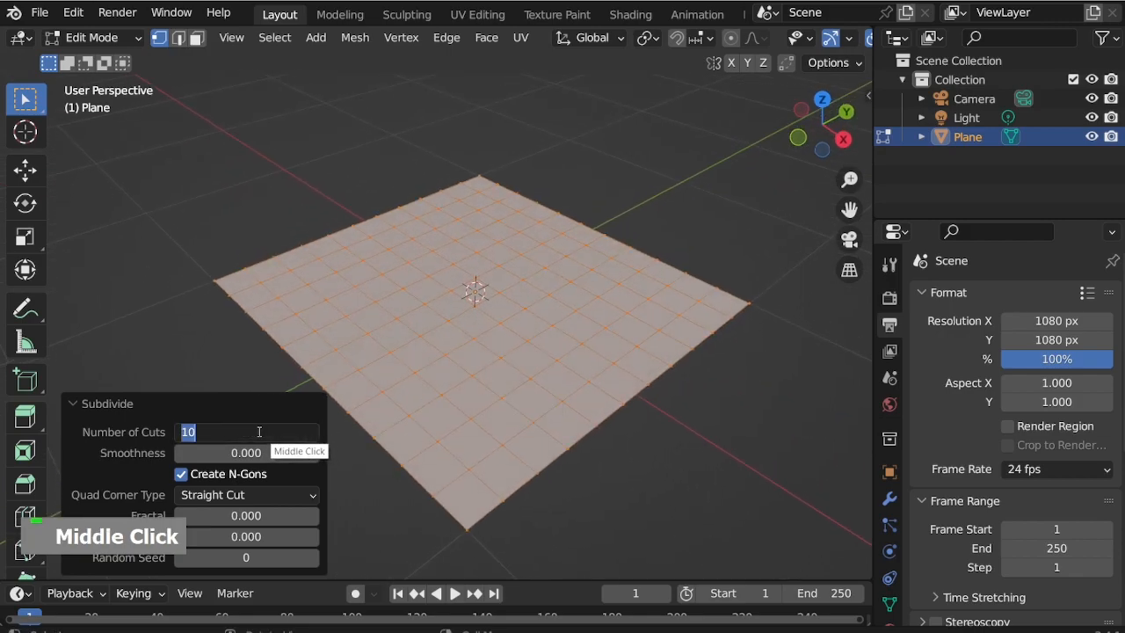
text(20)
key(Return)
double_click(103, 39)
click(100, 55)
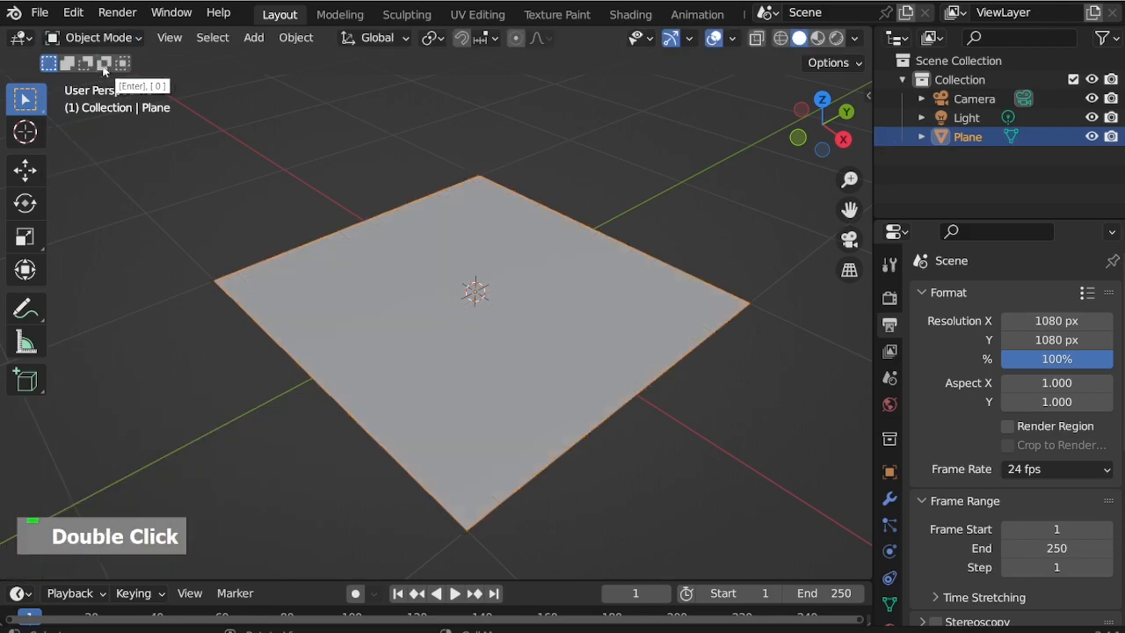
Add a Displace modifier to the subdivided plane
click(887, 499)
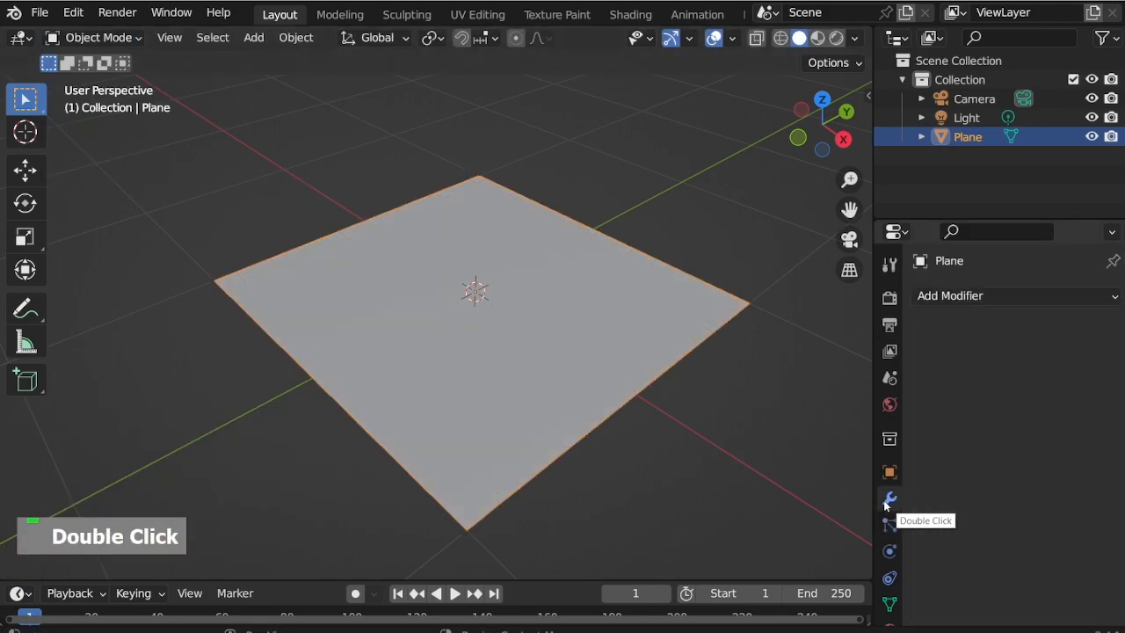
drag(874, 307, 807, 308)
click(974, 298)
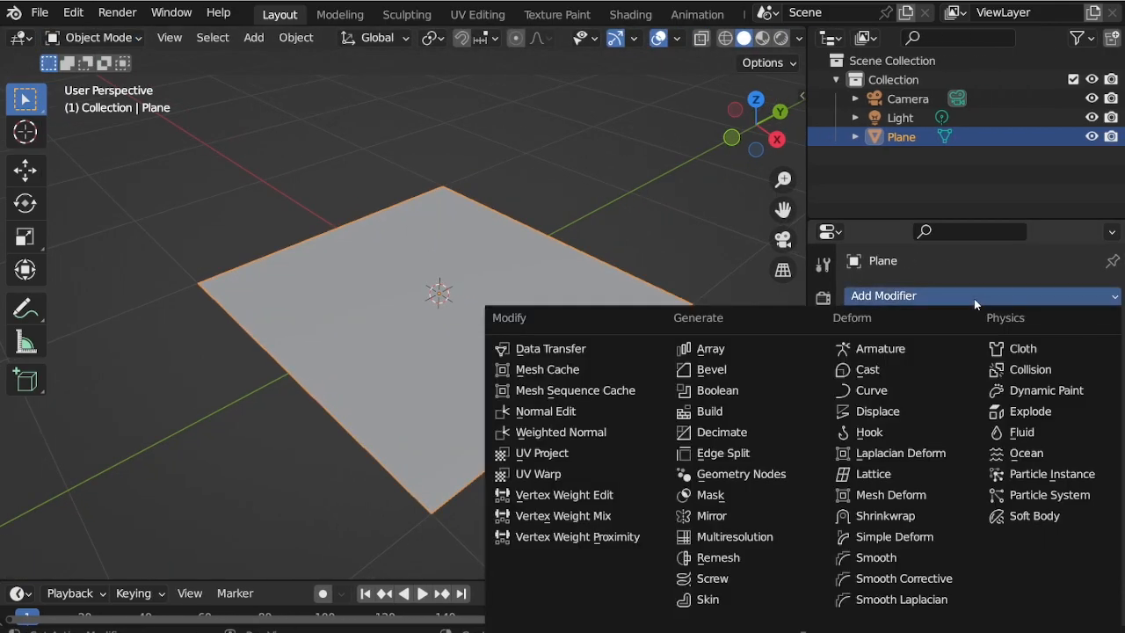
click(921, 410)
Create a new Clouds texture for the Displace modifier and shade the plane smooth
scroll(823, 542, down, 5)
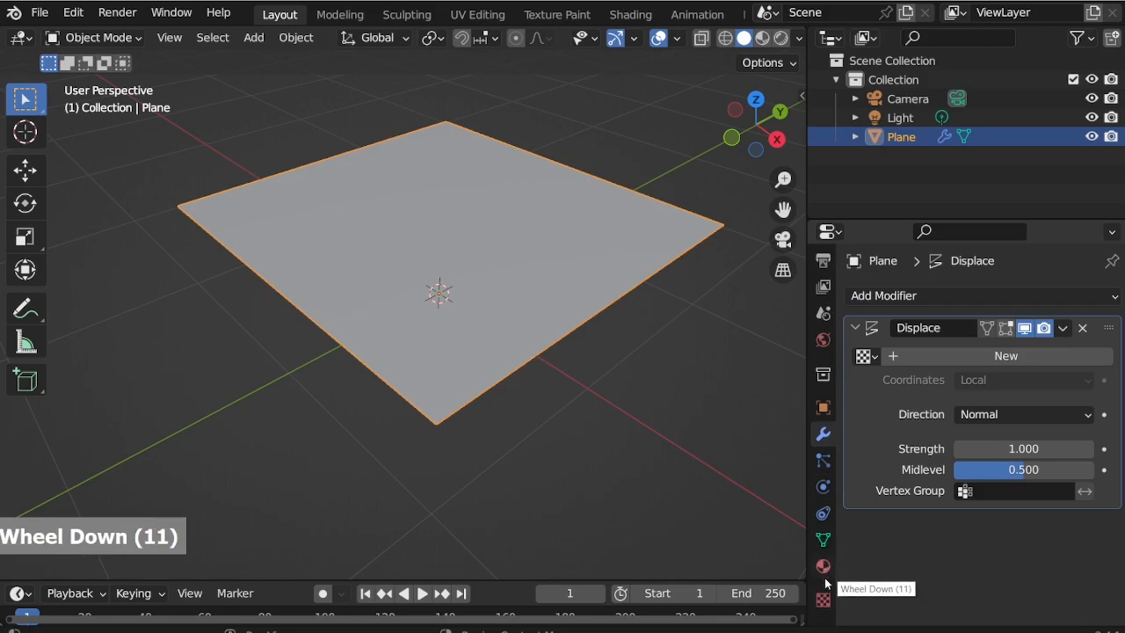
click(822, 599)
click(978, 330)
click(980, 356)
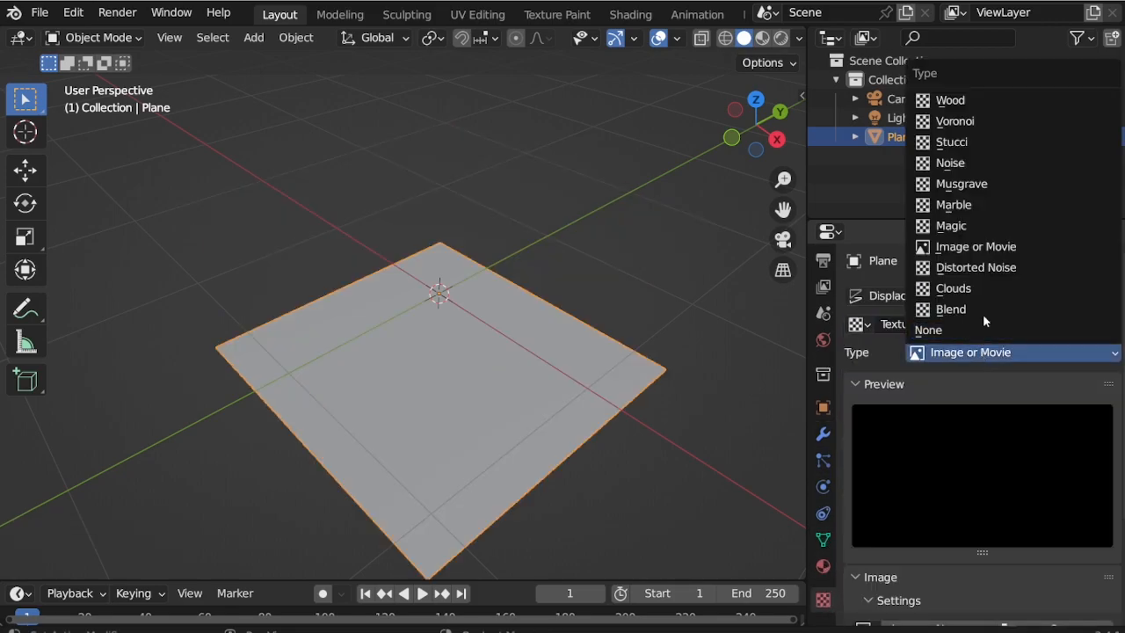
click(981, 290)
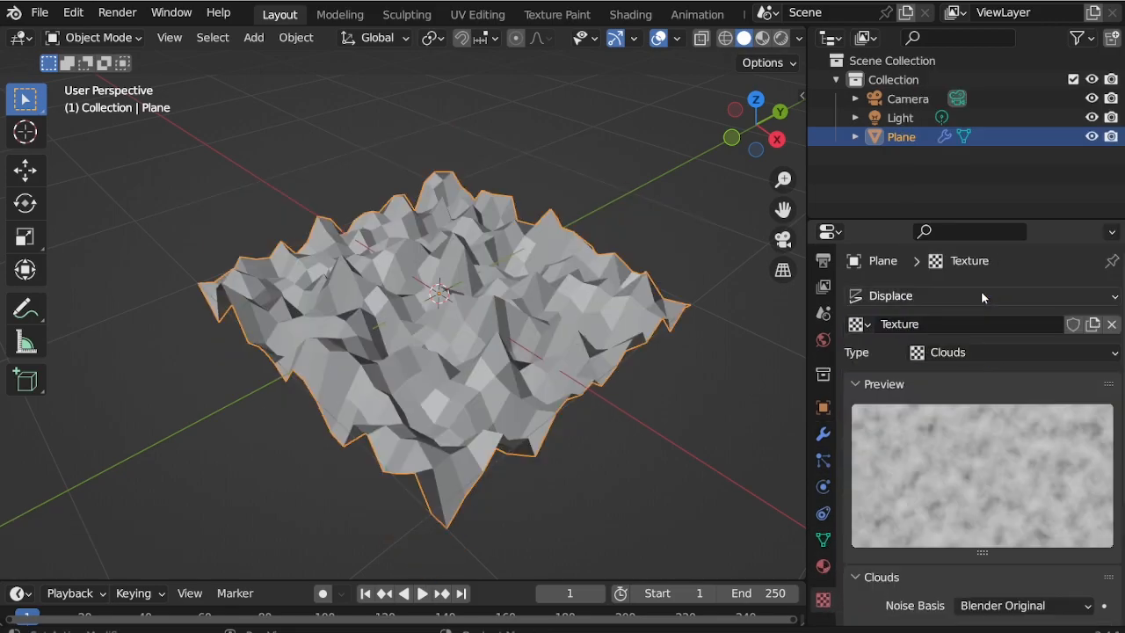
right_click(549, 295)
click(542, 284)
Set the Clouds texture size to 0.51 and the Displace strength to -0.300
scroll(991, 493, down, 4)
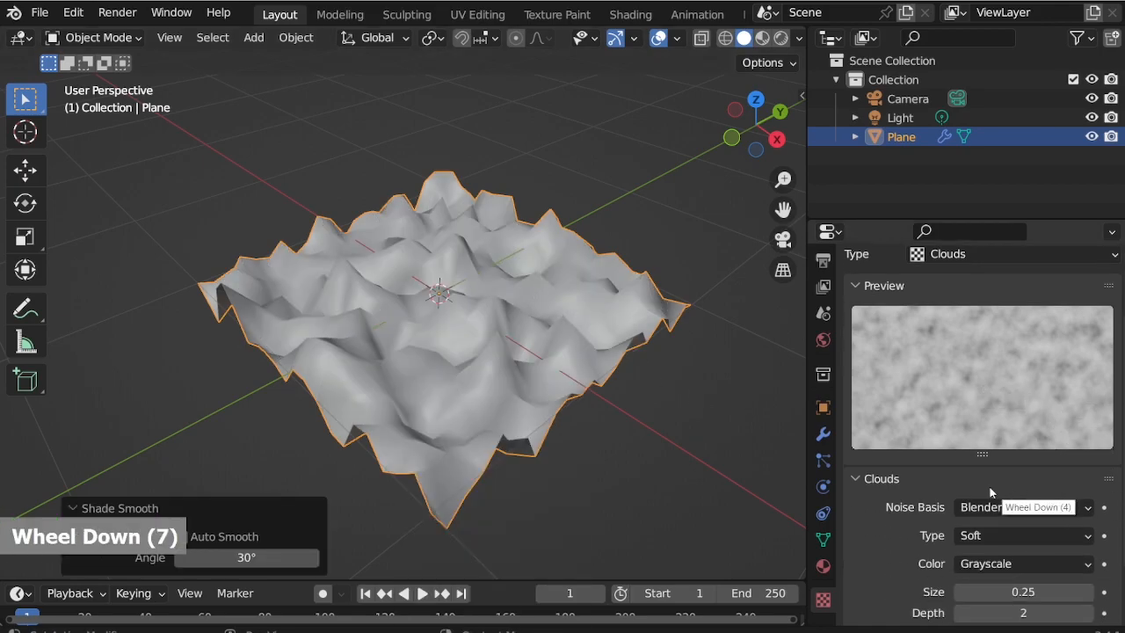
scroll(1002, 501, down, 4)
drag(1023, 514, 1047, 513)
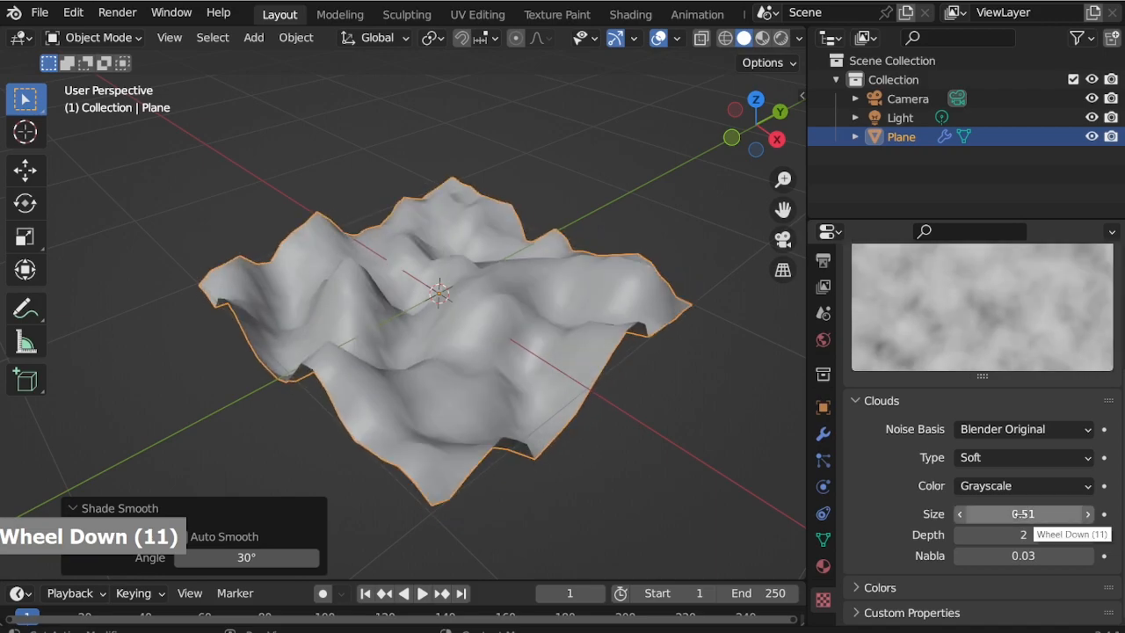
click(824, 435)
drag(1023, 448, 914, 449)
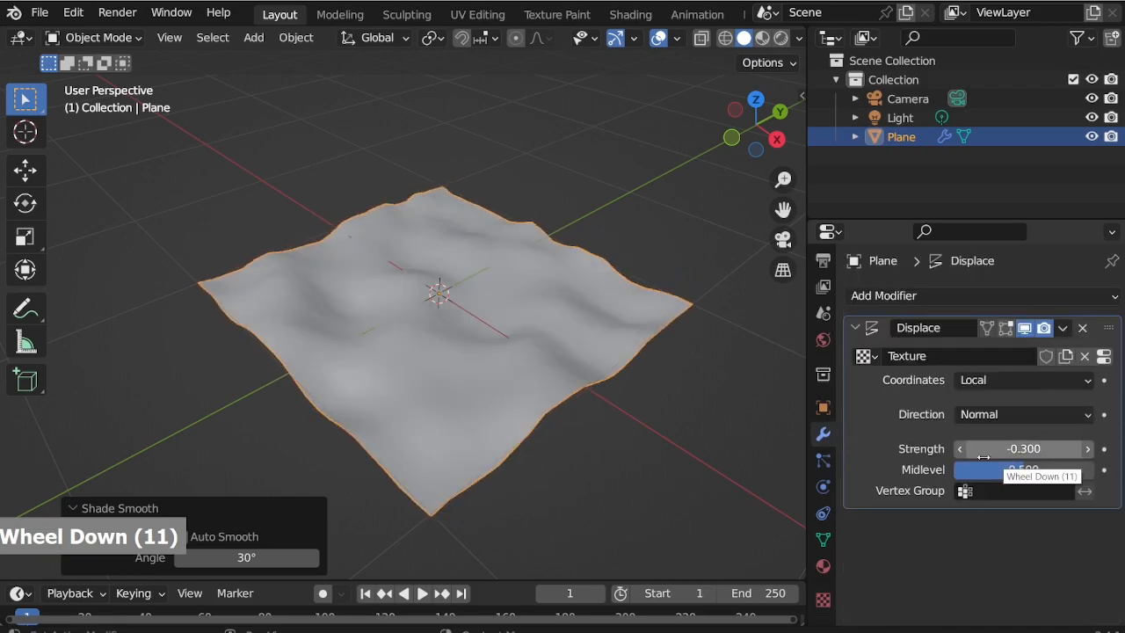
Set the Clouds texture size to 0.88 and the Displace strength to -0.400
click(823, 599)
scroll(923, 528, down, 11)
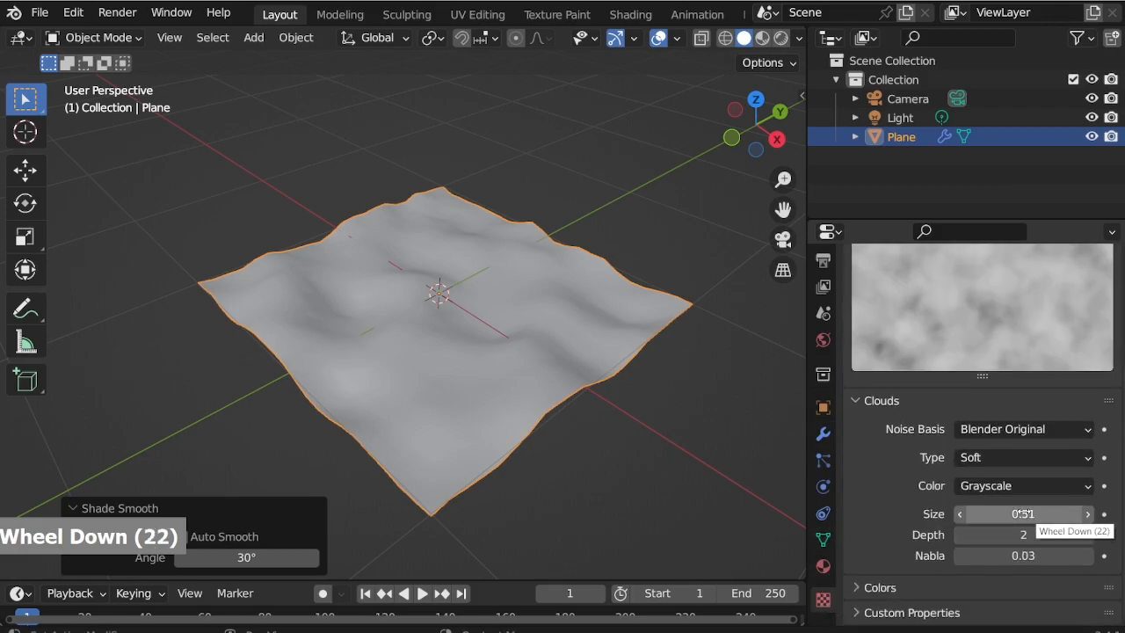
mouse_move(1024, 514)
mouse_down()
mouse_move(935, 513)
mouse_move(1041, 513)
mouse_up()
click(823, 434)
mouse_move(1030, 449)
mouse_down()
mouse_move(1079, 449)
mouse_move(990, 449)
mouse_move(1079, 449)
mouse_move(1025, 449)
mouse_up()
middle_drag(580, 387, 491, 366)
scroll(487, 365, up, 1)
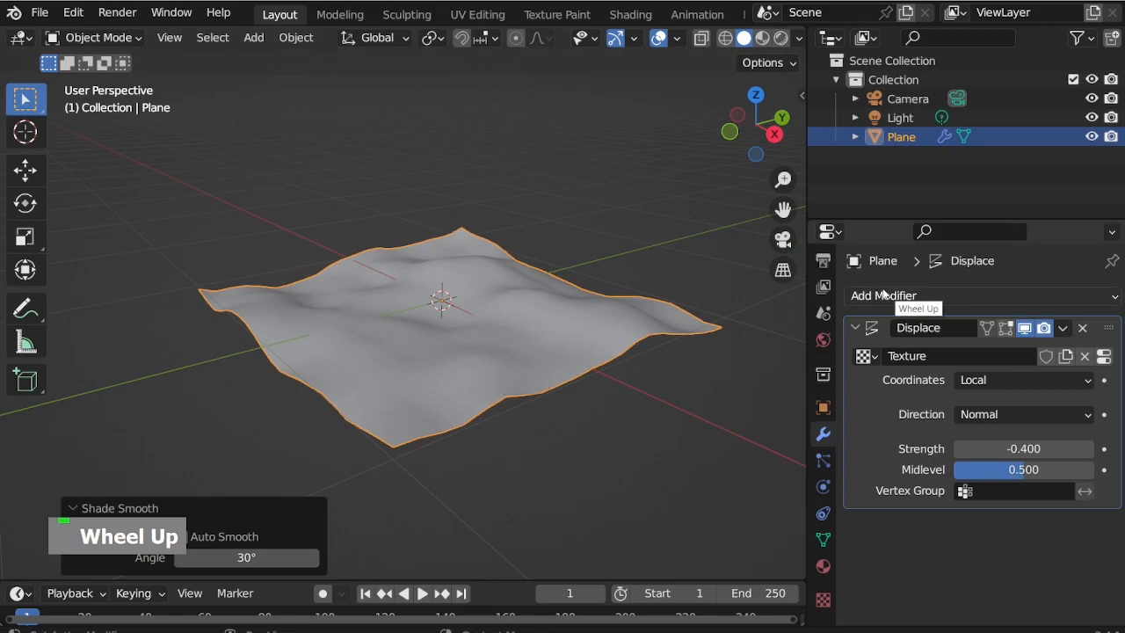
Add a Solidify modifier to the plane and set its offset to 1
click(918, 295)
scroll(715, 554, down, 3)
click(738, 552)
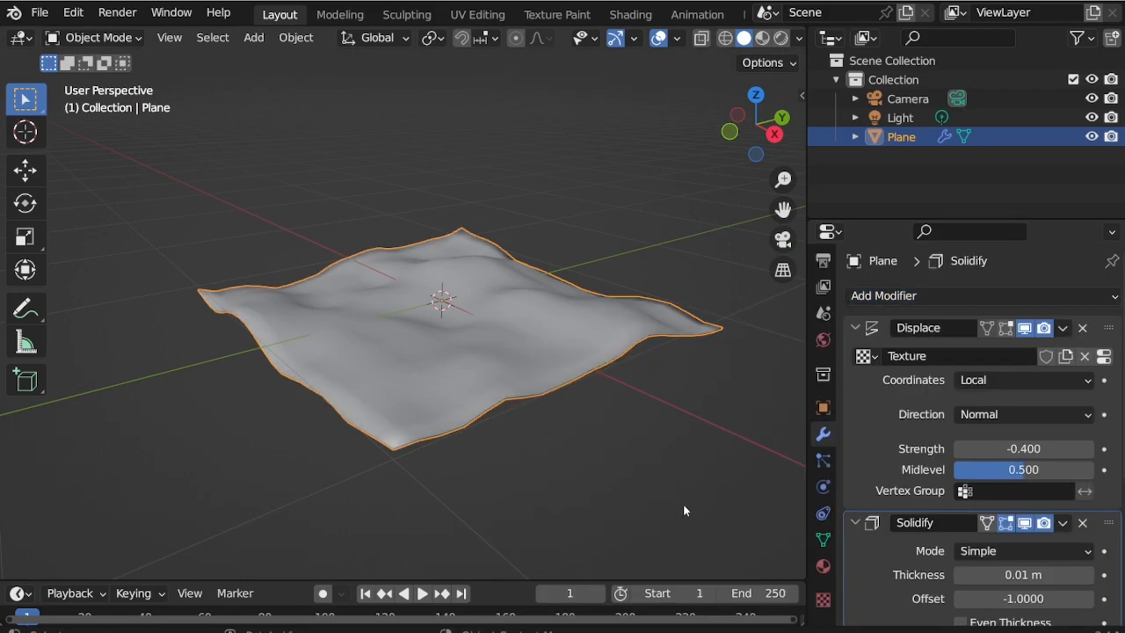
scroll(993, 548, down, 9)
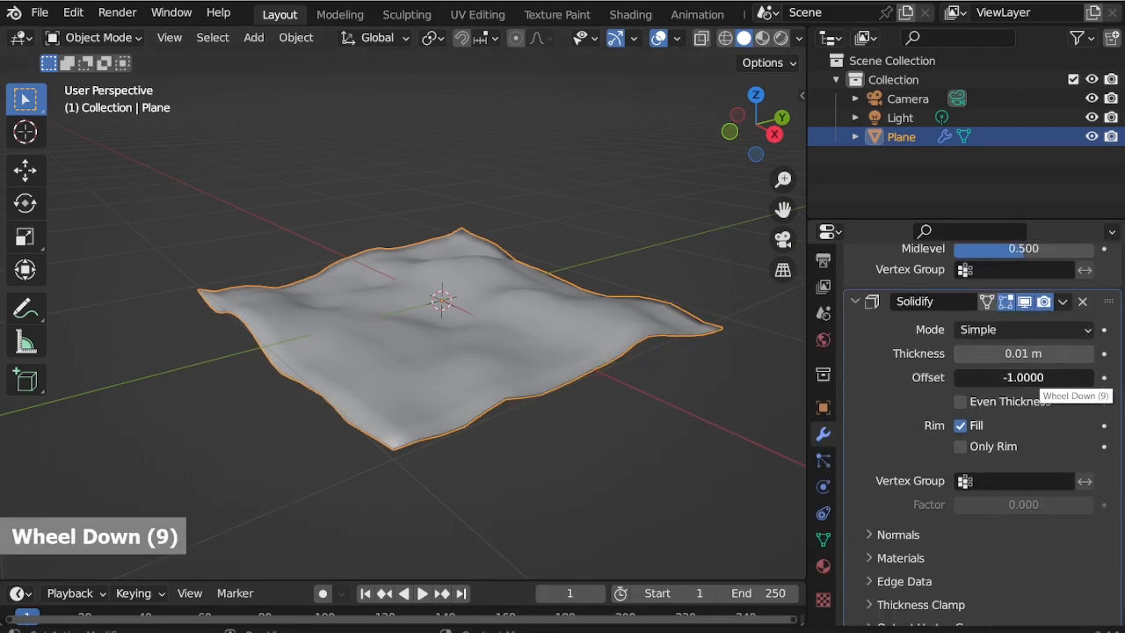
text(1)
key(Return)
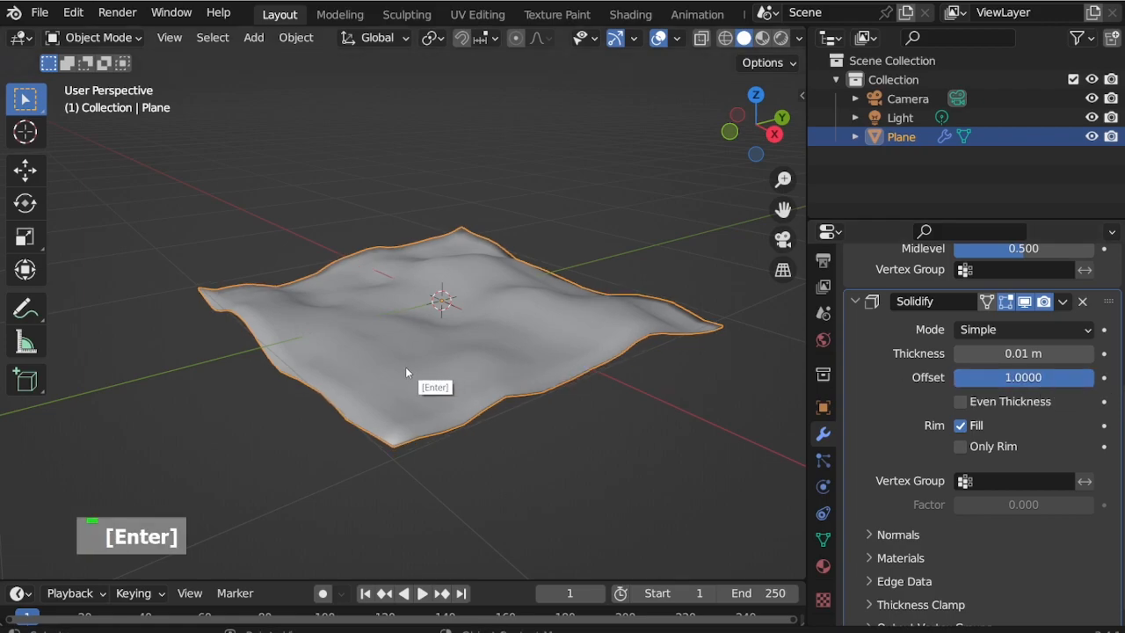
Fine-tune the Clouds texture size to 0.86 while checking the plane's relief from several angles
middle_drag(406, 371, 412, 365)
click(823, 599)
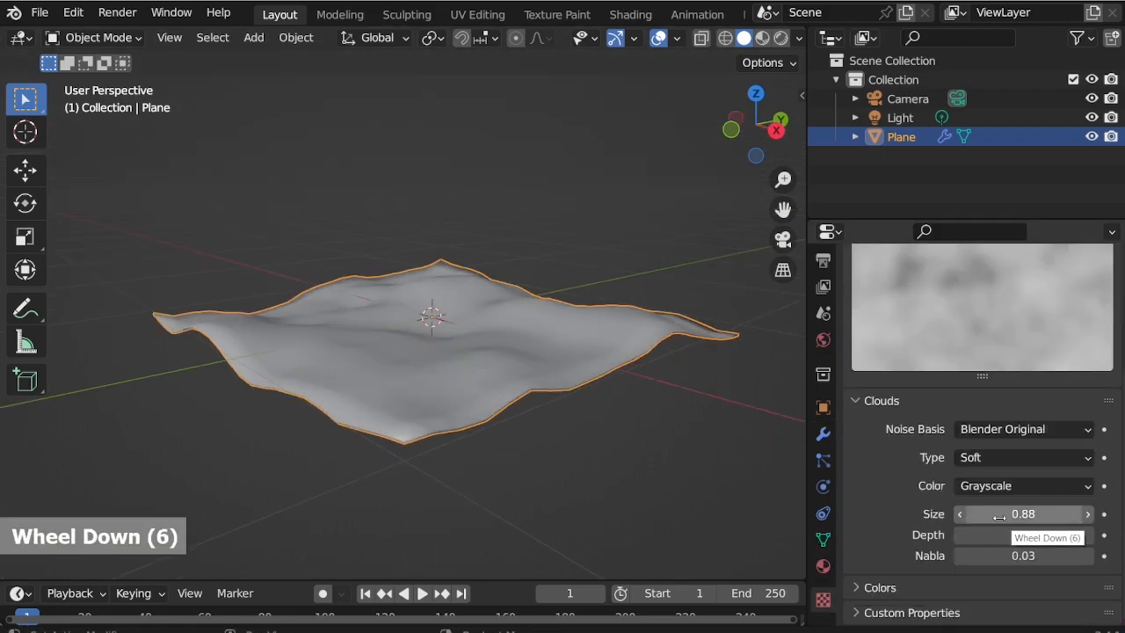
mouse_move(1023, 515)
mouse_down()
mouse_move(1033, 515)
mouse_move(1010, 514)
mouse_move(1031, 514)
mouse_up()
middle_drag(649, 422, 589, 387)
scroll(636, 415, down, 1)
drag(1018, 517, 1021, 517)
middle_drag(615, 413, 669, 339)
mouse_move(1029, 517)
mouse_down()
mouse_move(1082, 517)
mouse_move(984, 516)
mouse_move(1038, 517)
mouse_move(1027, 517)
mouse_up()
middle_drag(591, 441, 591, 370)
drag(1044, 517, 1057, 516)
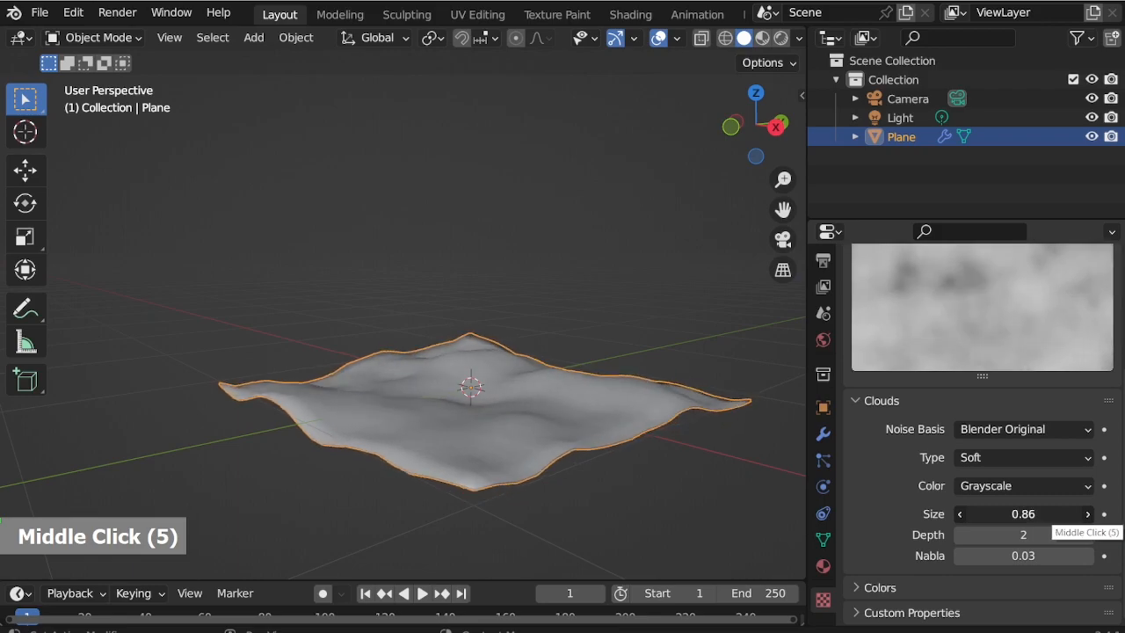
Apply the Displace and Solidify modifiers to the plane
middle_drag(623, 437, 618, 440)
key(KP_0)
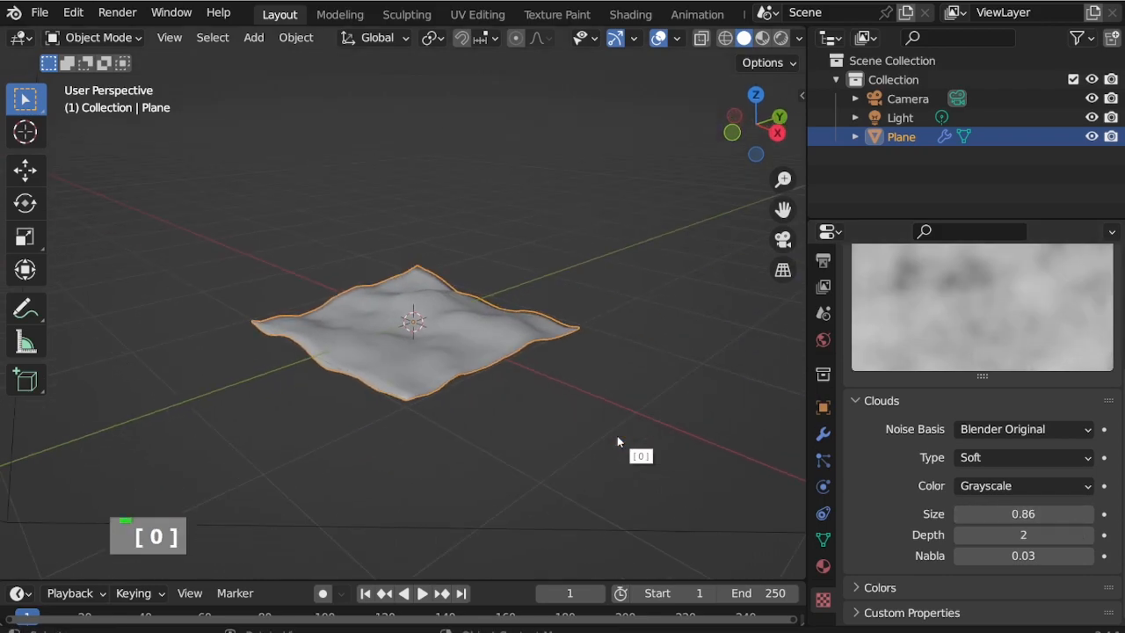
middle_drag(395, 319, 422, 390)
scroll(372, 347, up, 4)
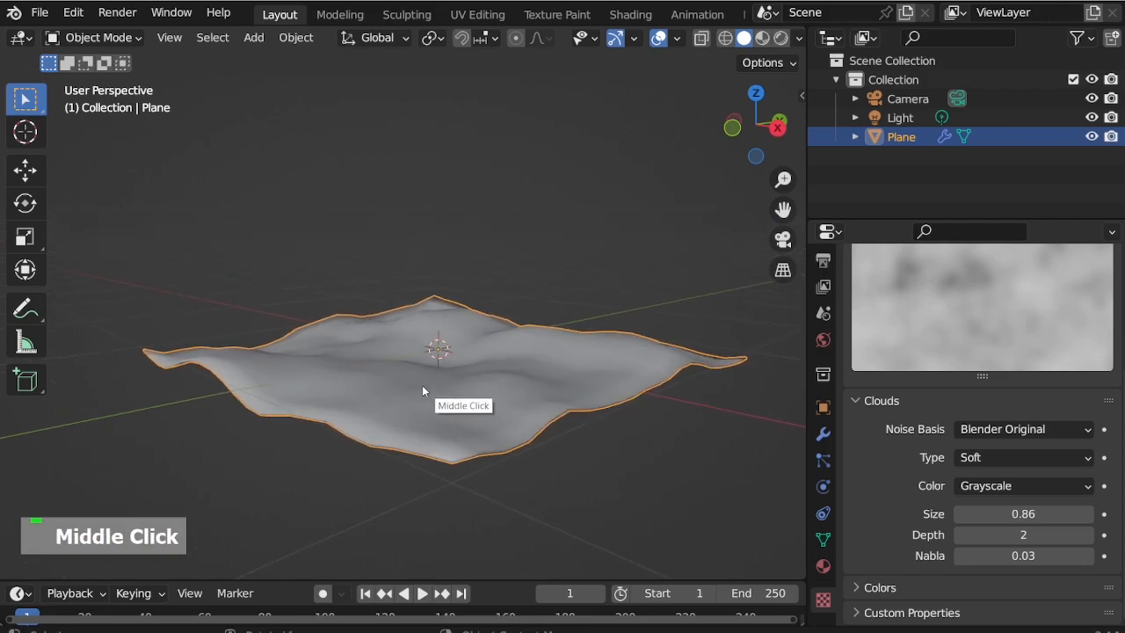
middle_drag(498, 390, 492, 420)
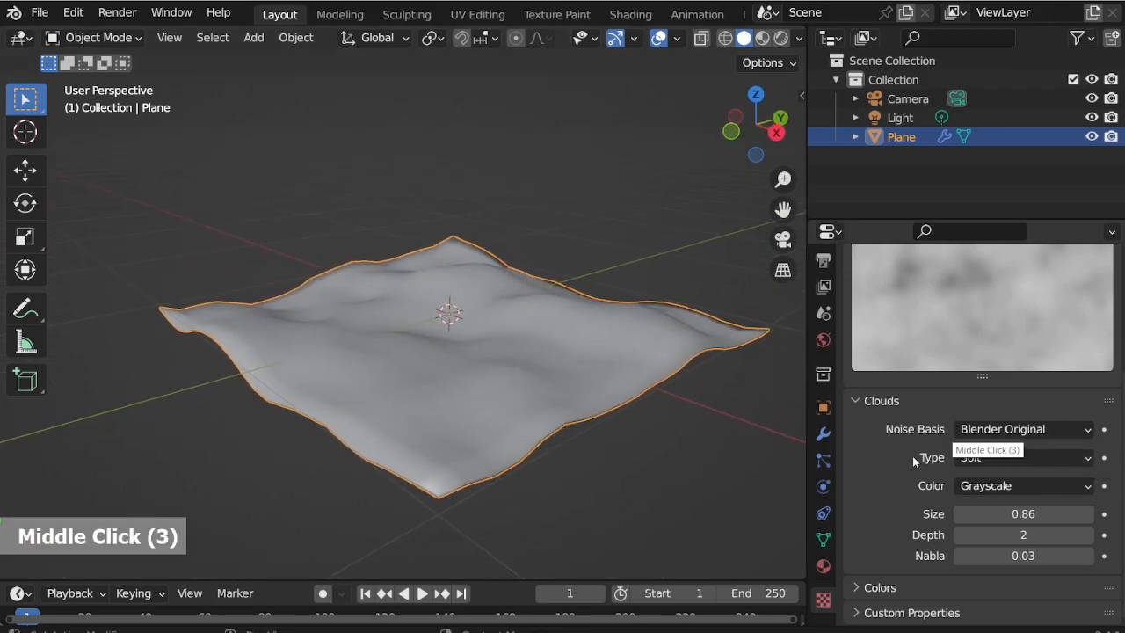
scroll(879, 474, up, 9)
click(823, 434)
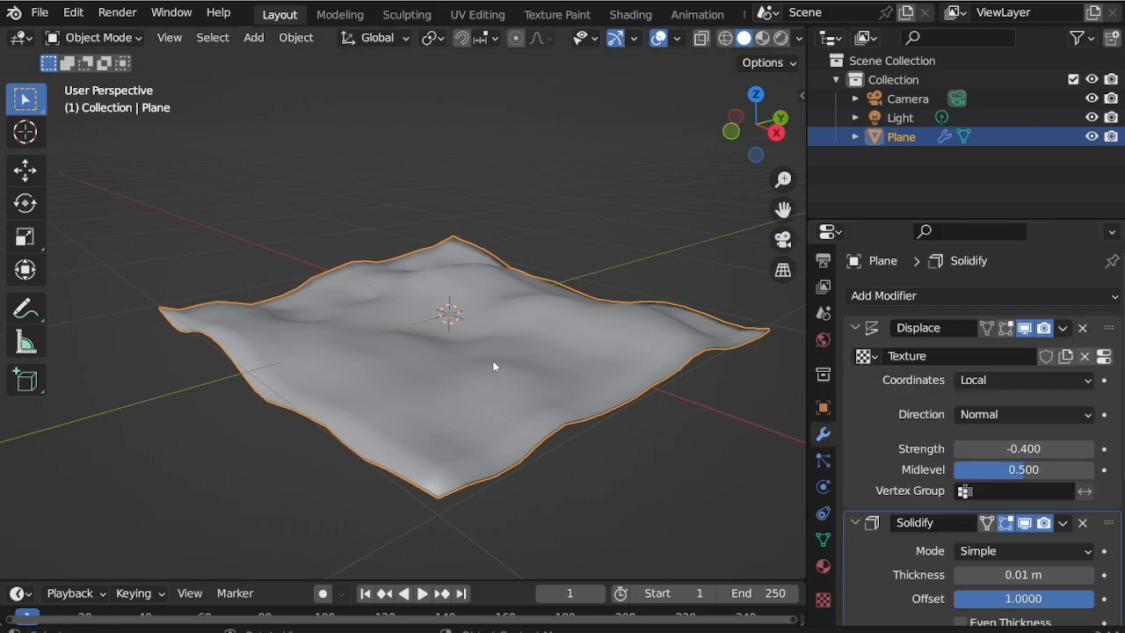
click(1062, 328)
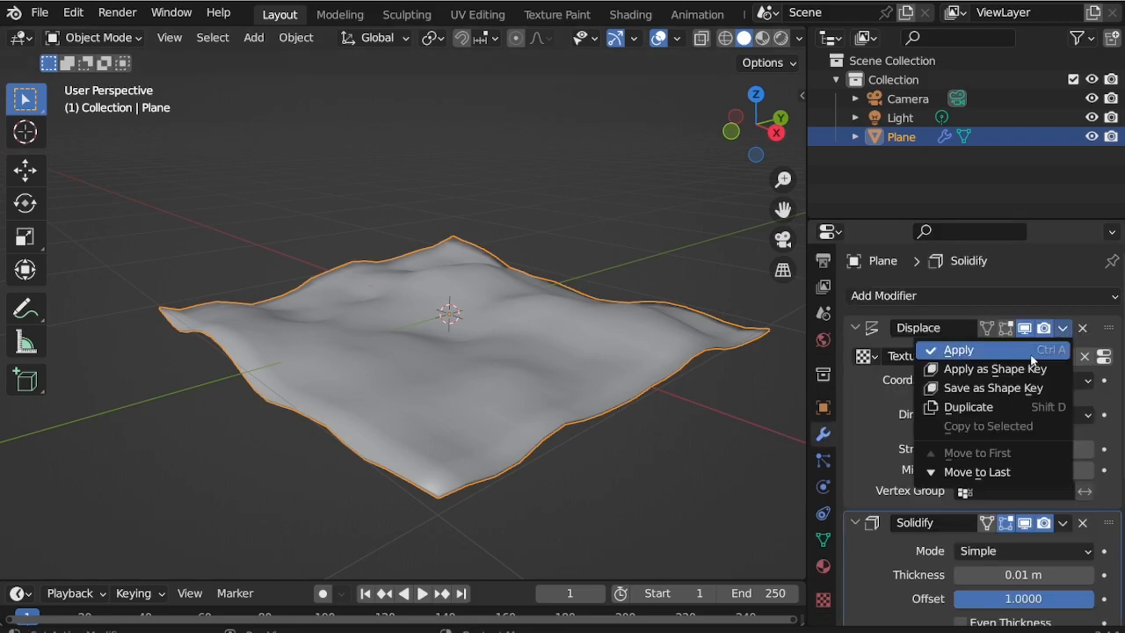
click(1042, 346)
click(1062, 327)
click(1042, 345)
Duplicate the displaced plane in place and hide the duplicate
key(shift+d)
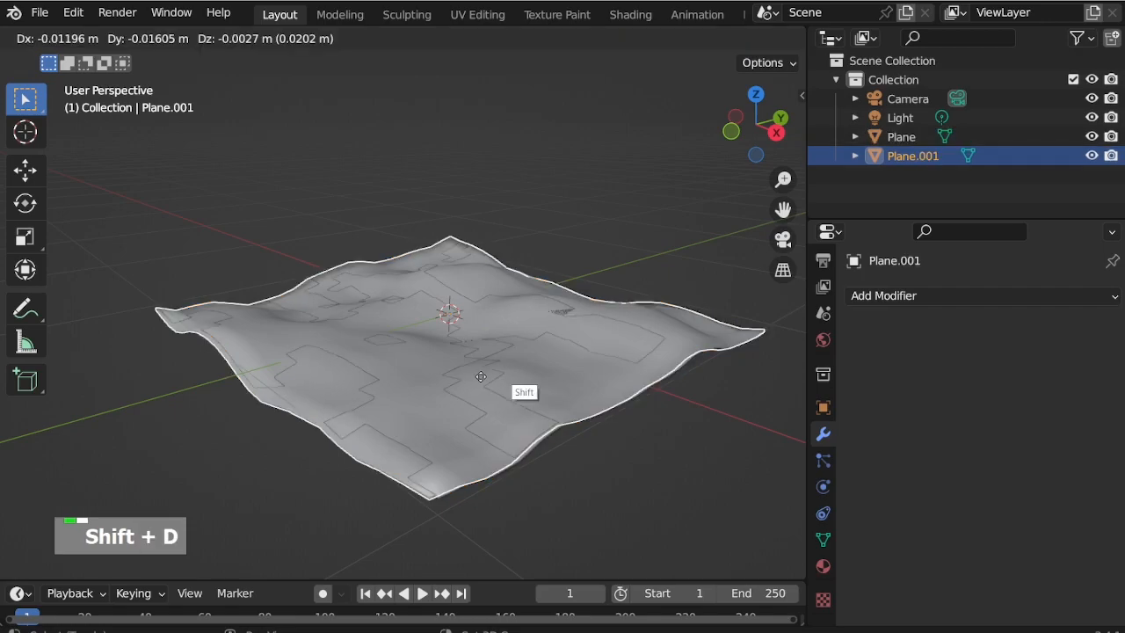
right_click(498, 257)
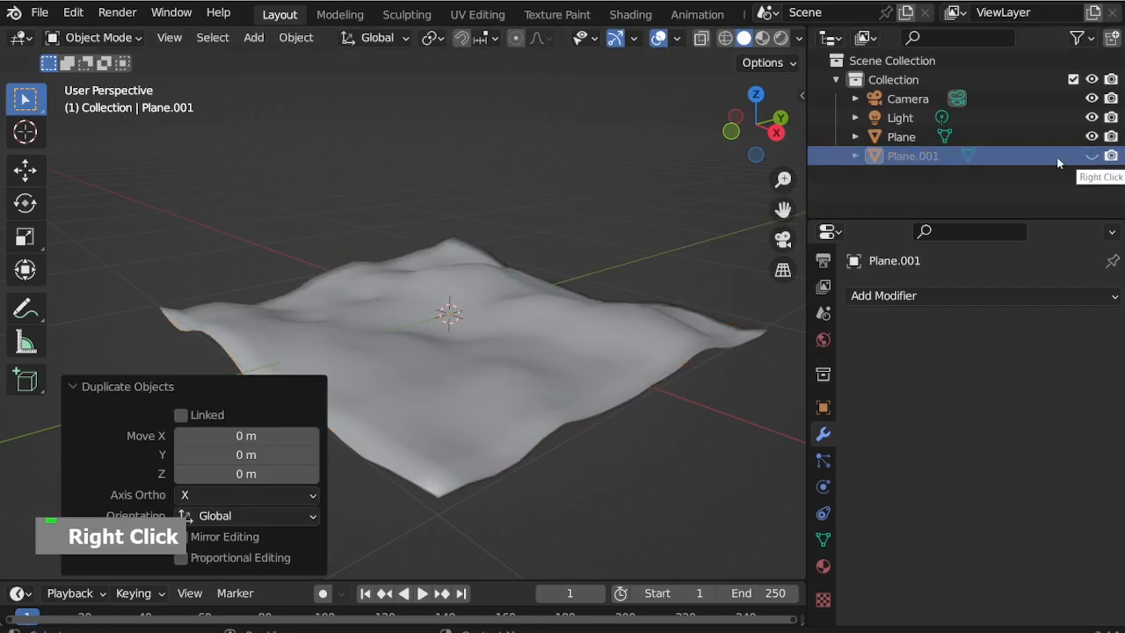
Add an Array modifier to the original plane with relative offset factors of 0 in X and 0.05 in Z
click(901, 136)
click(921, 302)
click(703, 354)
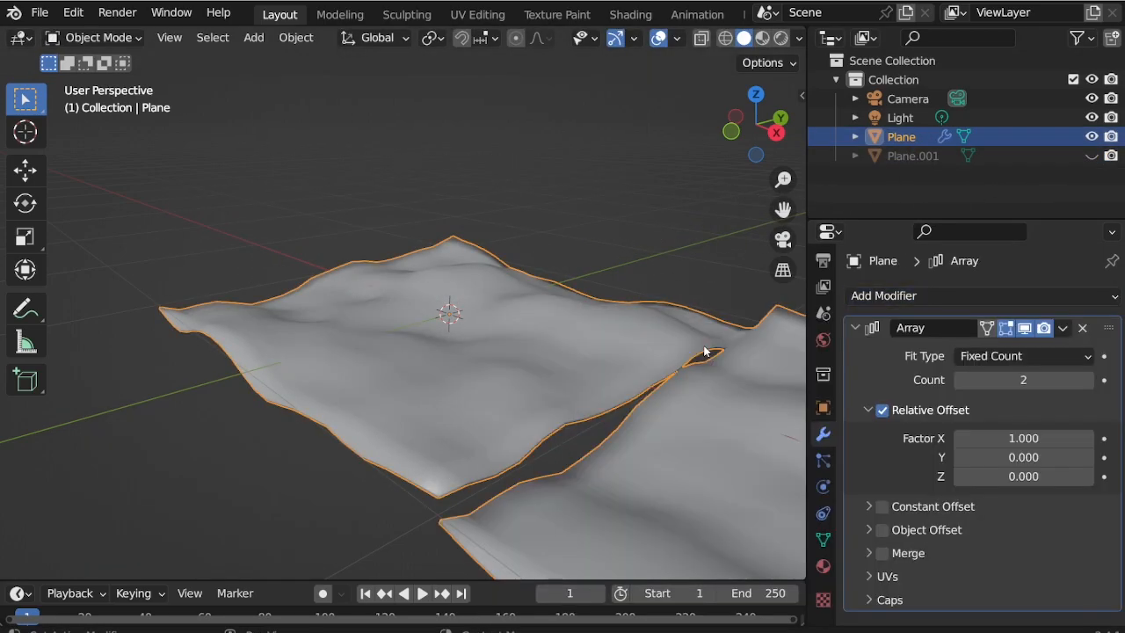
text(0)
key(Return)
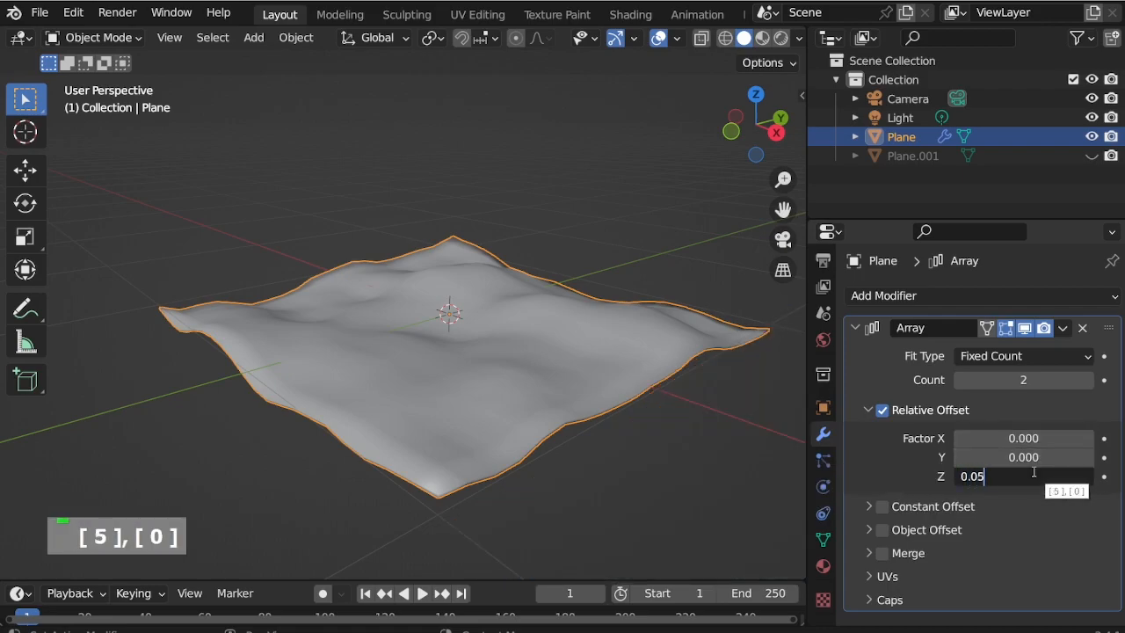
click(1034, 472)
text(0.05)
key(Return)
Set the array's Z offset factor to 0.08 and its count to 5
scroll(479, 493, up, 3)
middle_drag(479, 493, 451, 450)
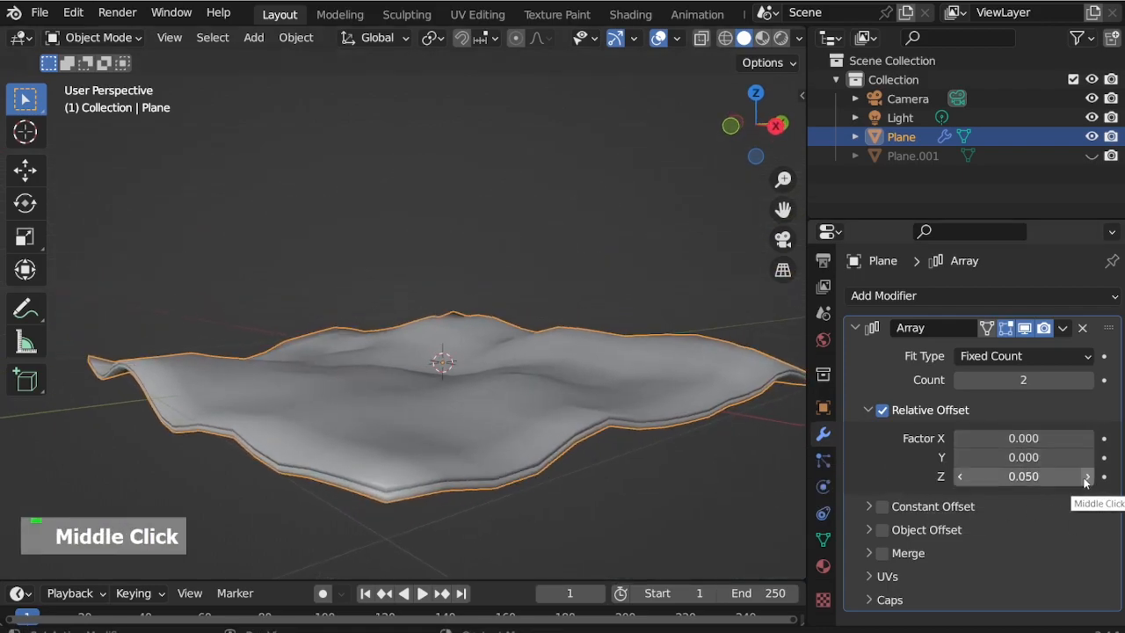
text(8)
key(Return)
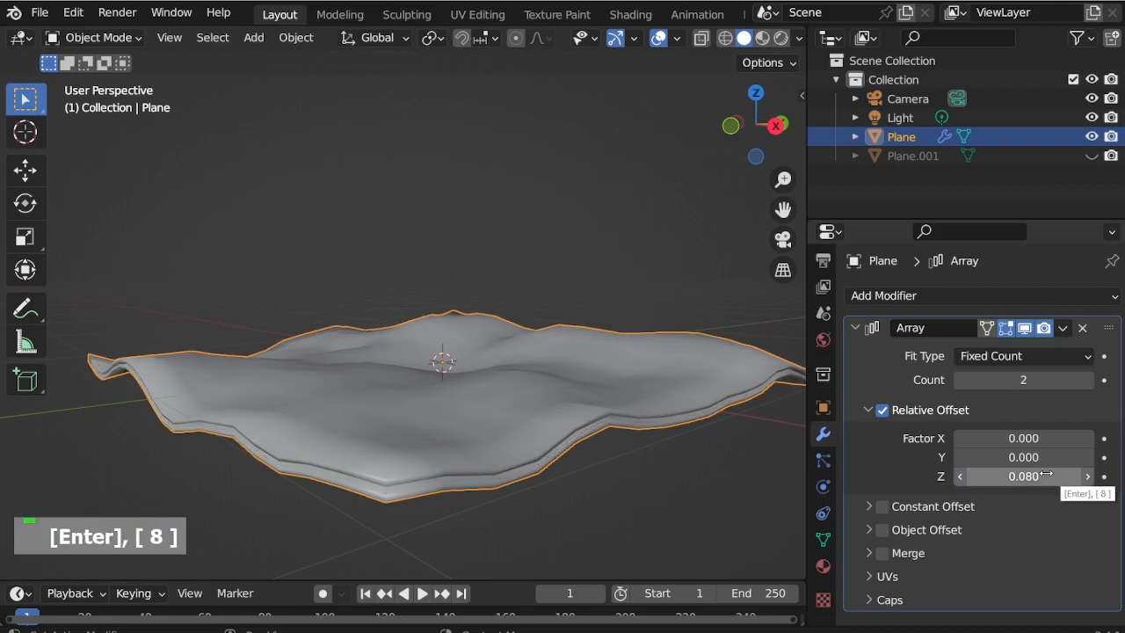
click(1076, 379)
double_click(1075, 380)
click(1076, 380)
scroll(409, 503, down, 2)
middle_drag(409, 503, 484, 464)
click(966, 381)
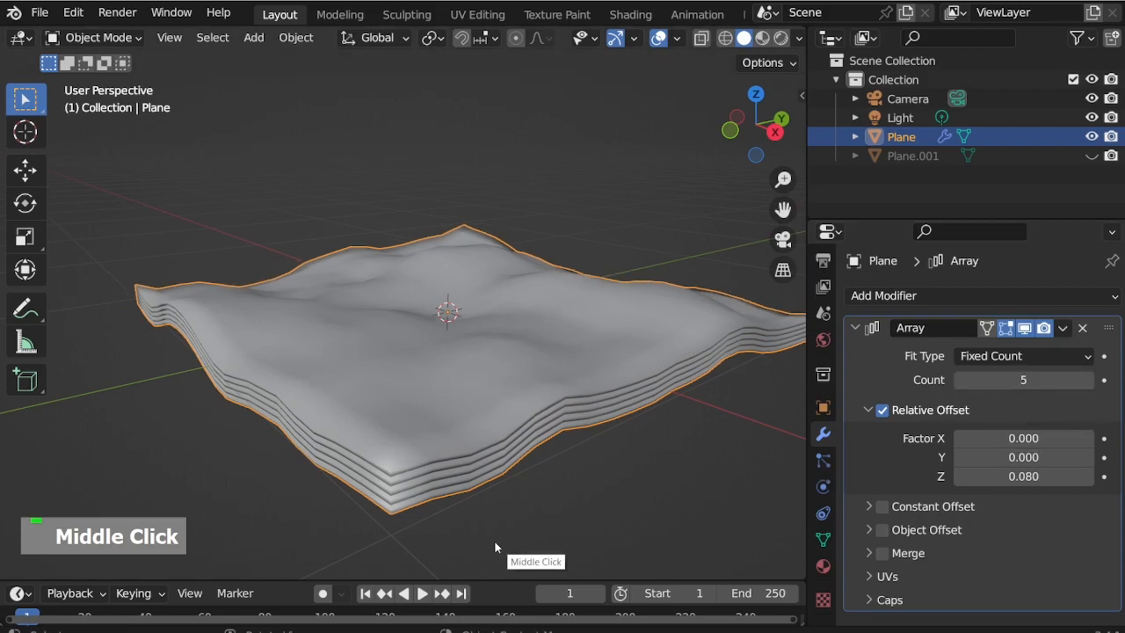
middle_drag(495, 541, 496, 521)
Unhide the duplicate plane and raise it about 0.17 m along Z
click(911, 157)
click(1092, 156)
mouse_move(422, 378)
middle_down()
mouse_move(425, 356)
mouse_move(427, 376)
middle_up()
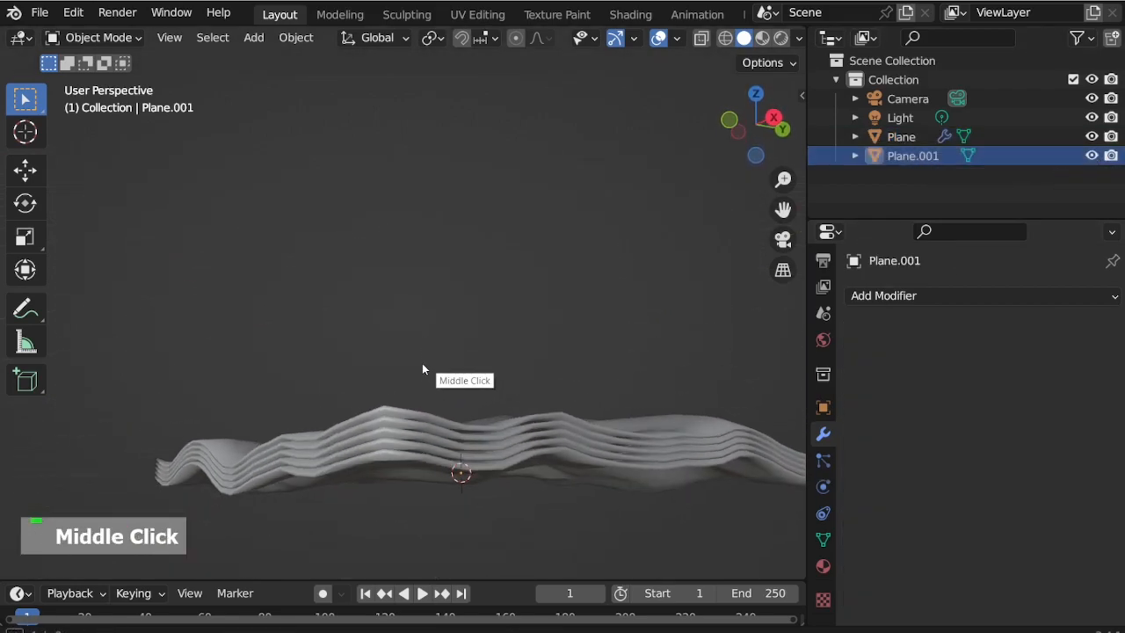
middle_drag(519, 290, 531, 402)
key(g)
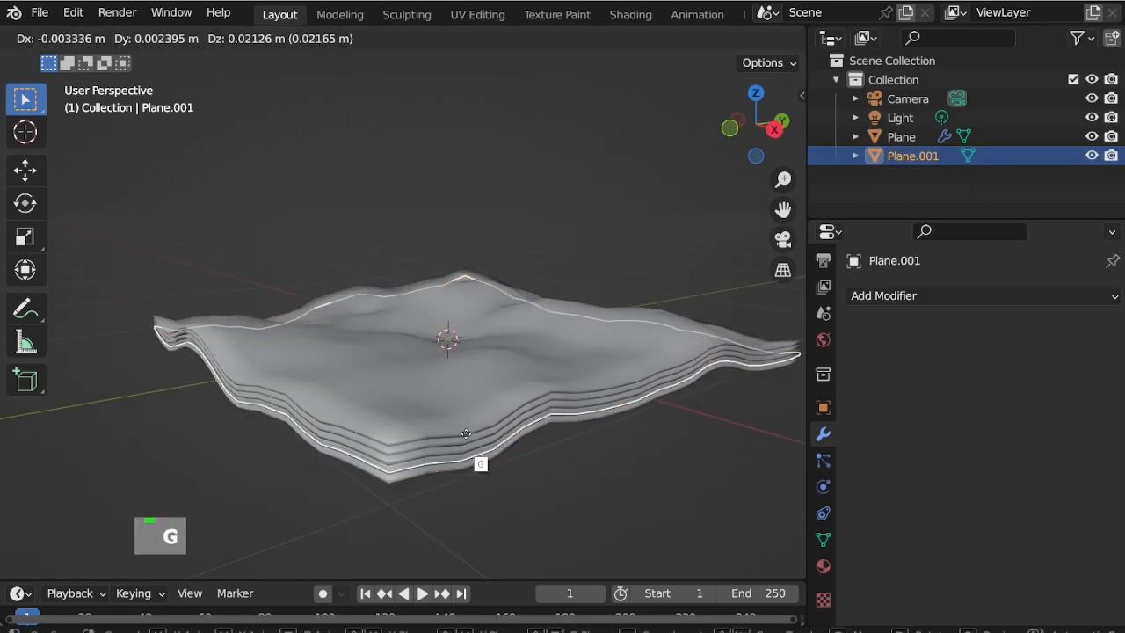
key(z)
click(448, 409)
Adjust the duplicate's height along Z so it rests on top of the arrayed layers
middle_drag(420, 414, 408, 362)
key(g)
key(z)
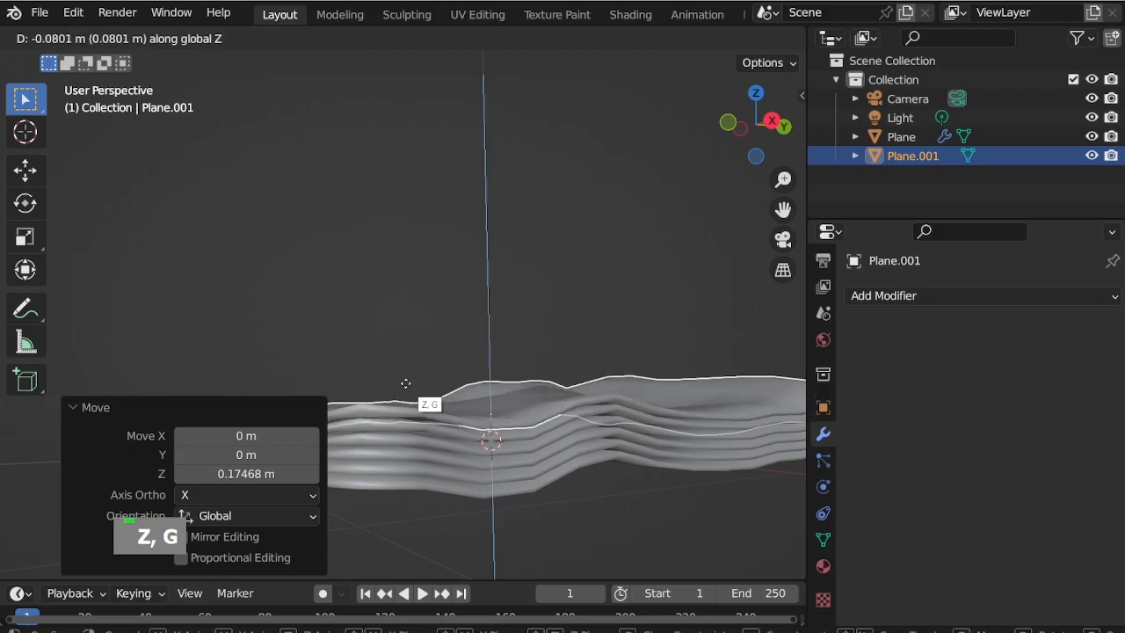
click(405, 387)
scroll(477, 439, down, 3)
middle_drag(405, 384, 515, 327)
Raise the central patch of the duplicate's mesh about 0.2 m along Z with smooth proportional editing of size 1.331
scroll(515, 327, up, 1)
click(92, 39)
click(98, 81)
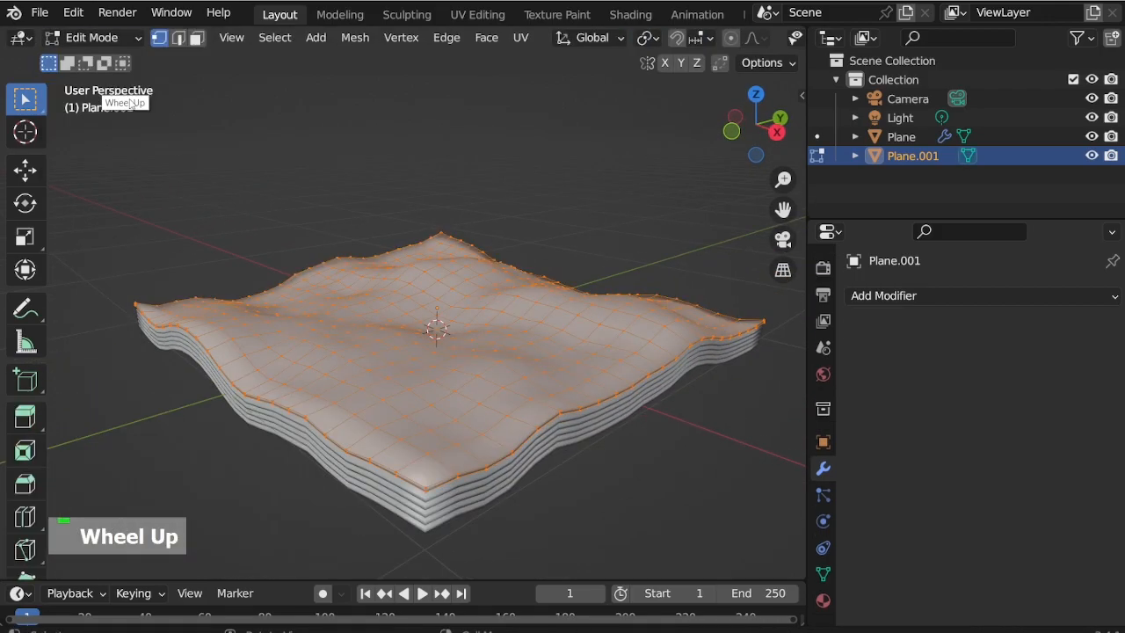
middle_drag(435, 324, 517, 402)
key(alt+a)
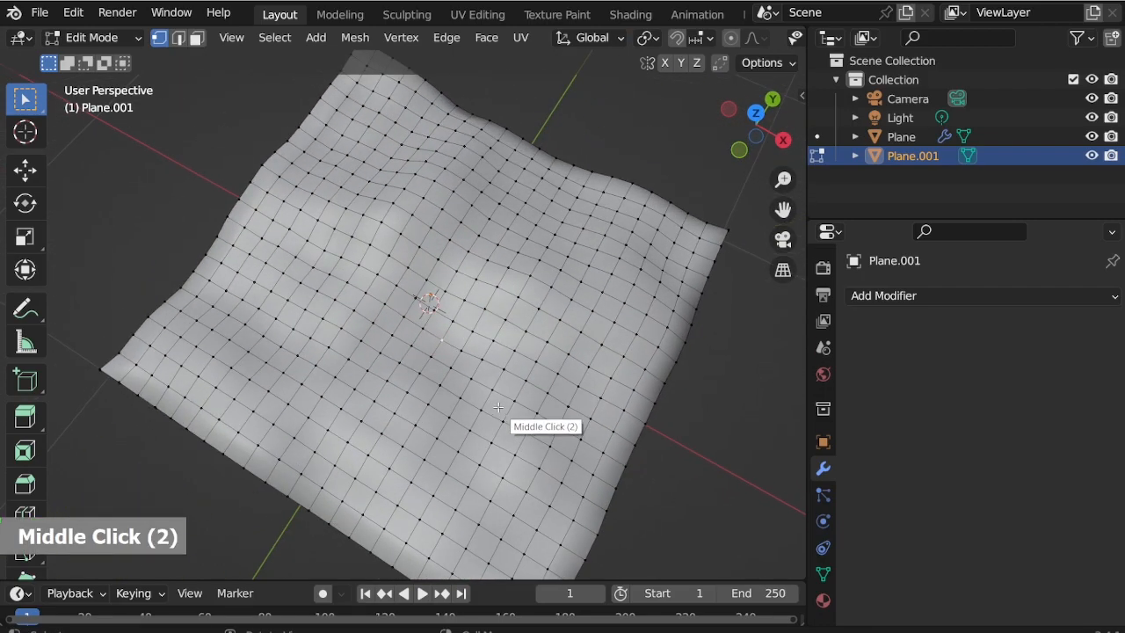
key(KP_7)
scroll(422, 302, down, 1)
scroll(414, 303, up, 2)
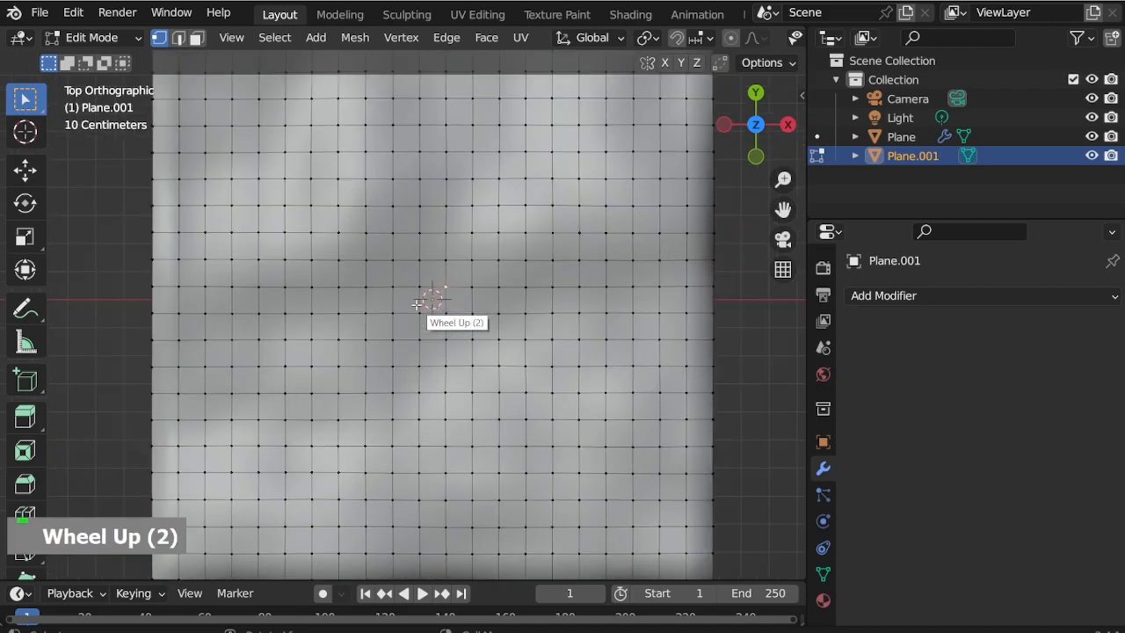
mouse_move(463, 319)
middle_down()
mouse_move(501, 356)
mouse_move(398, 243)
mouse_move(510, 318)
mouse_move(532, 316)
middle_up()
scroll(511, 319, up, 1)
key(ctrl+KP_Add)
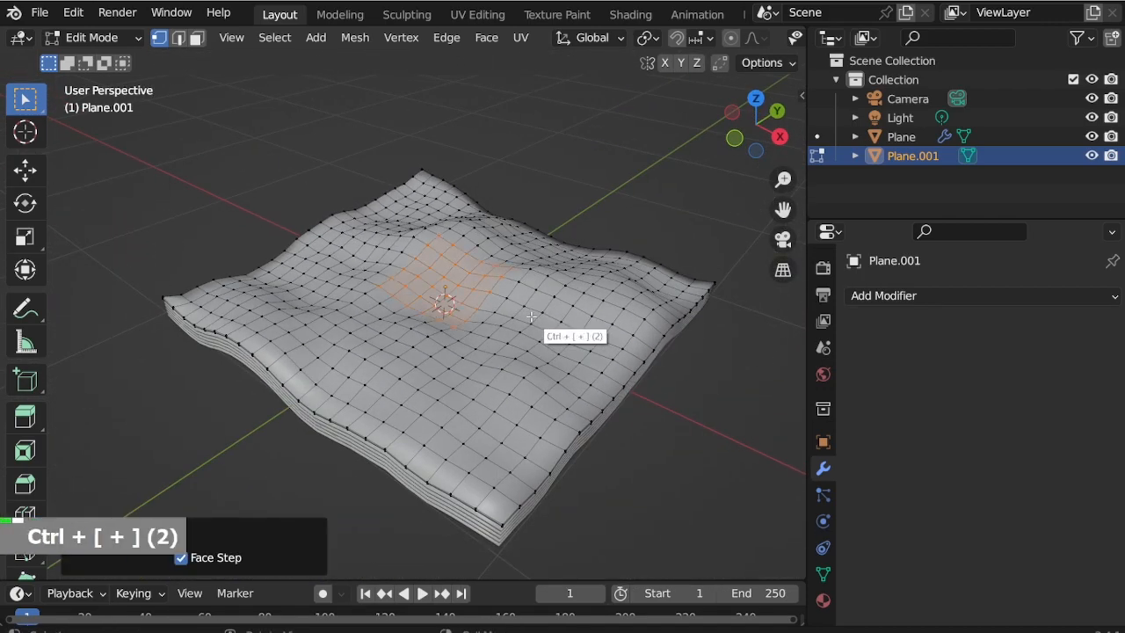
key(g)
key(z)
scroll(437, 247, down, 3)
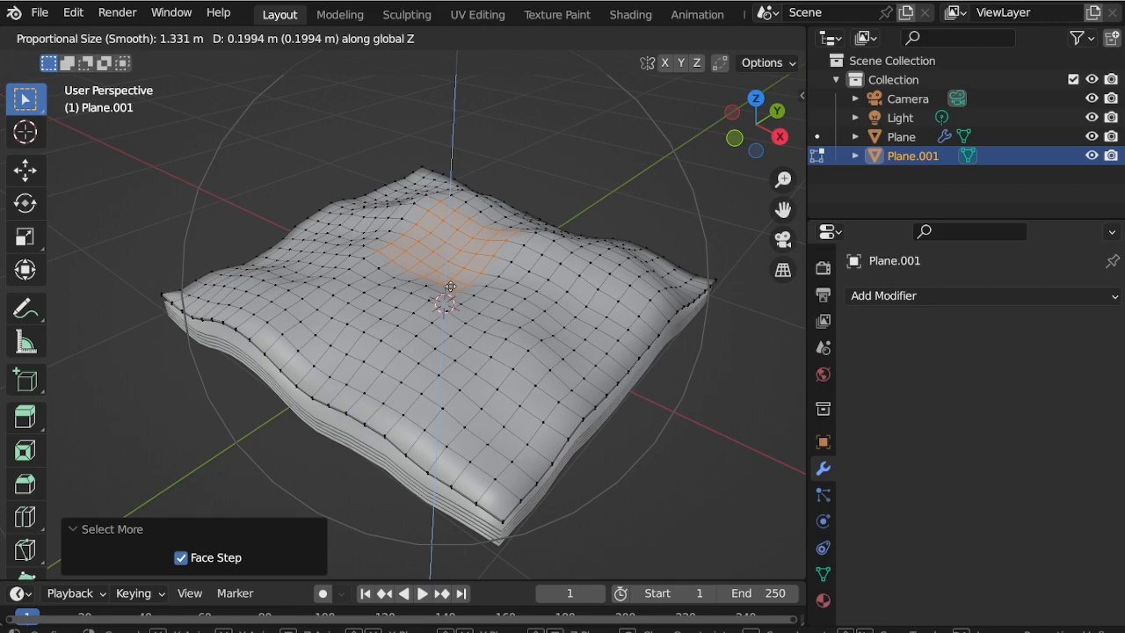
click(450, 286)
Lower the duplicate's whole mesh about 0.03 m along Z and return to Object Mode
middle_drag(450, 286, 489, 271)
key(a)
key(g)
key(z)
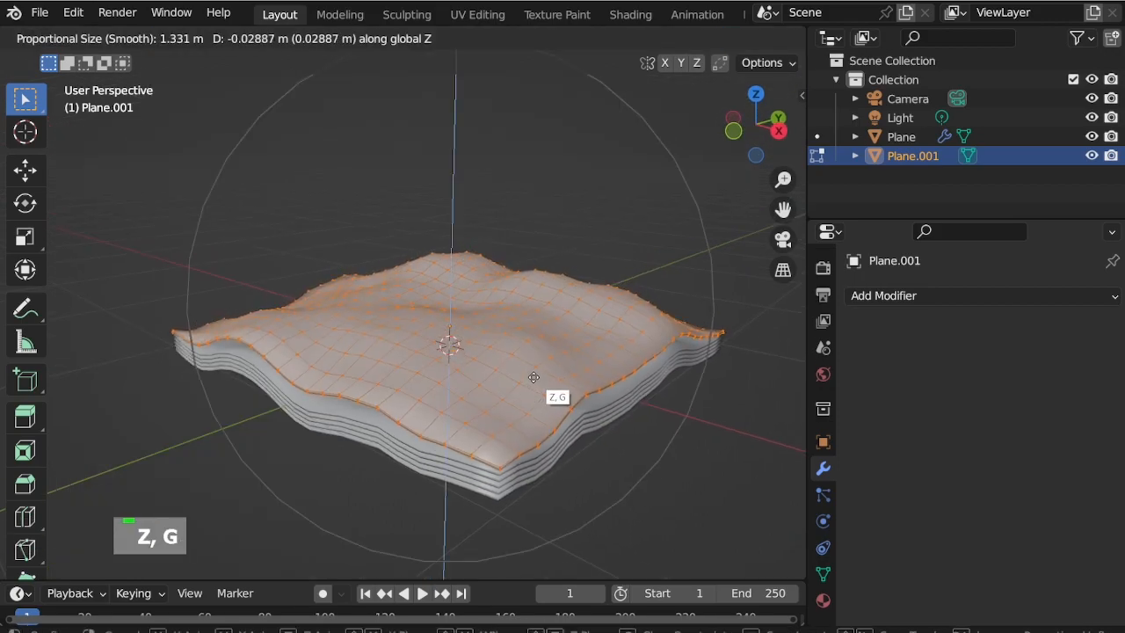
click(533, 378)
click(92, 37)
click(97, 55)
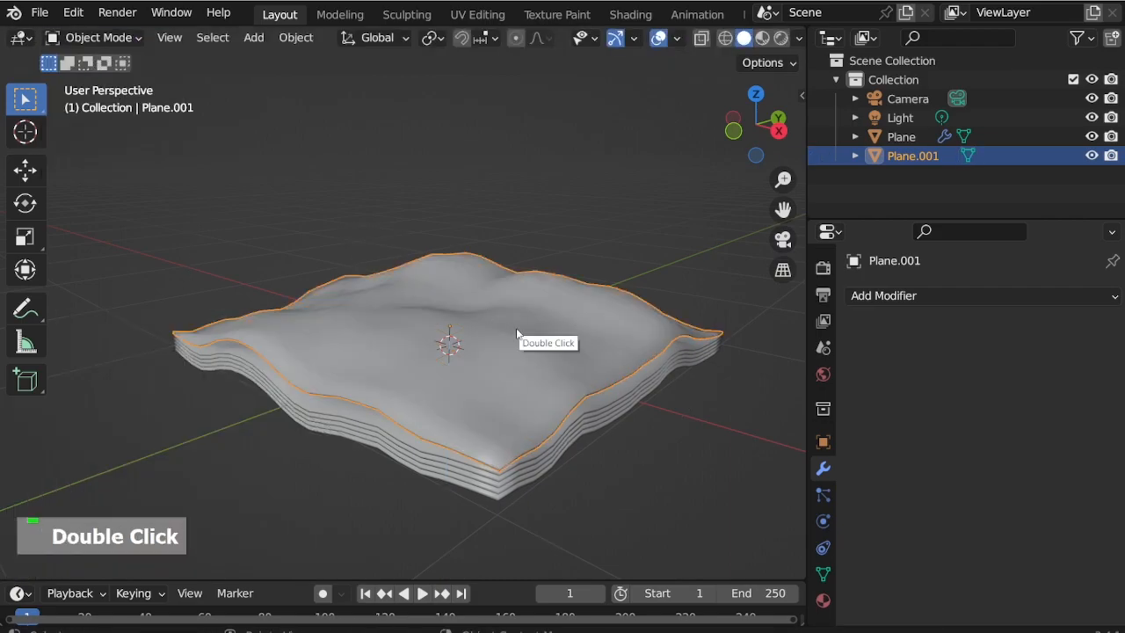
Duplicate the bulged layer and raise the copy about 0.065 m along Z
key(shift+d)
right_click(520, 272)
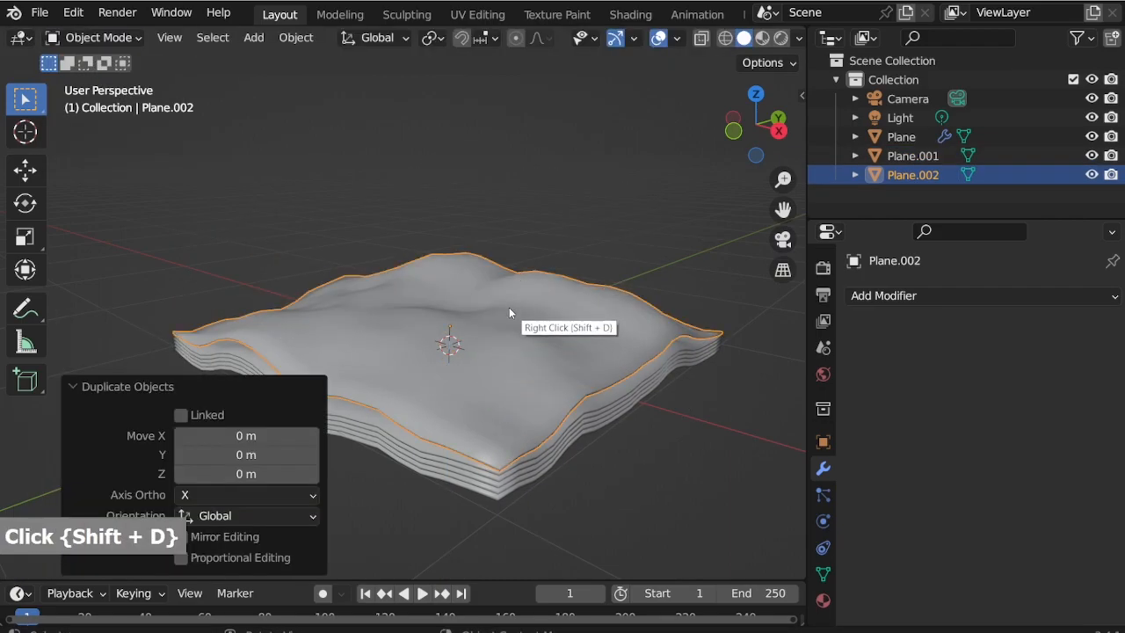
key(g)
key(z)
click(528, 319)
In Edit Mode, select a patch of vertices around the centre of the new copy
click(93, 37)
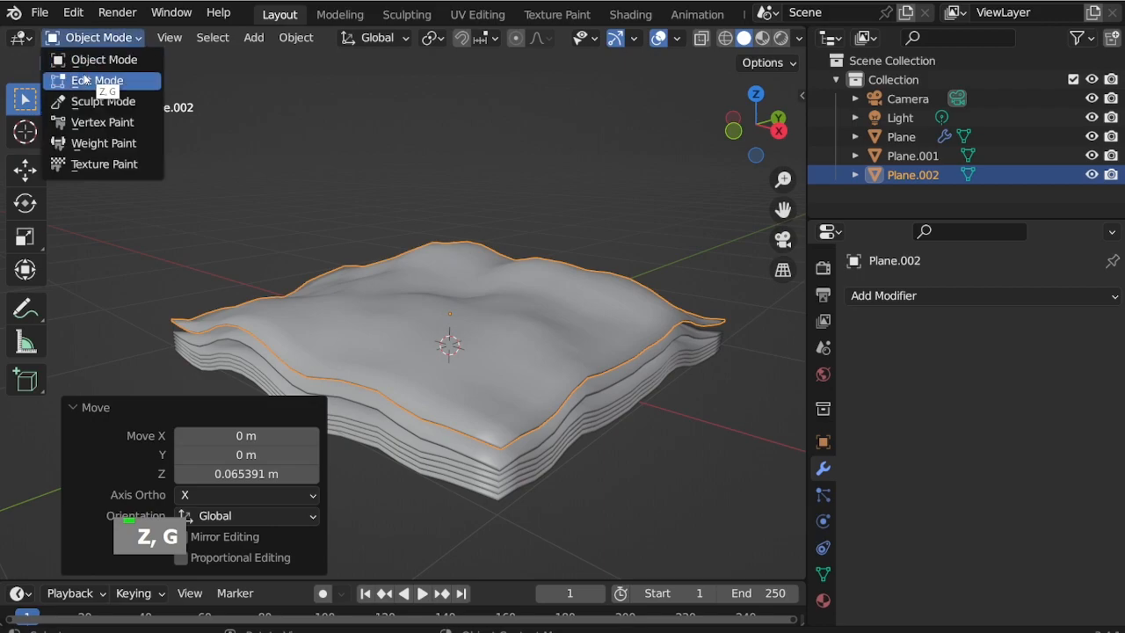
click(88, 80)
click(453, 294)
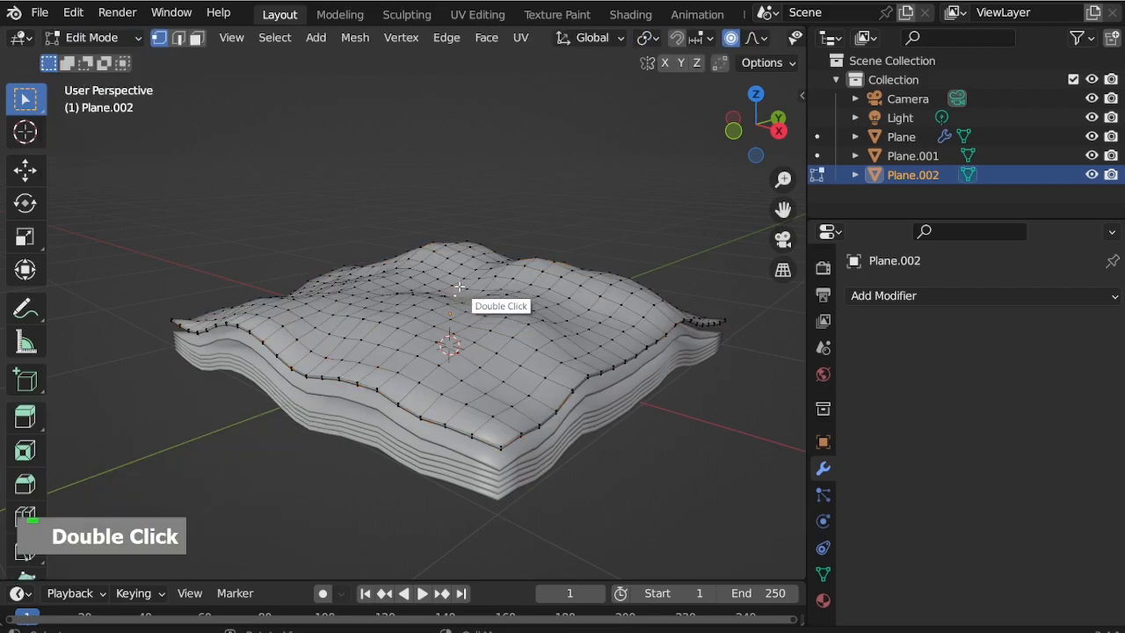
key(ctrl+KP_Add)
Try raising the central patch with proportional editing and lowering the whole mesh about 0.1 m along Z
key(g)
key(z)
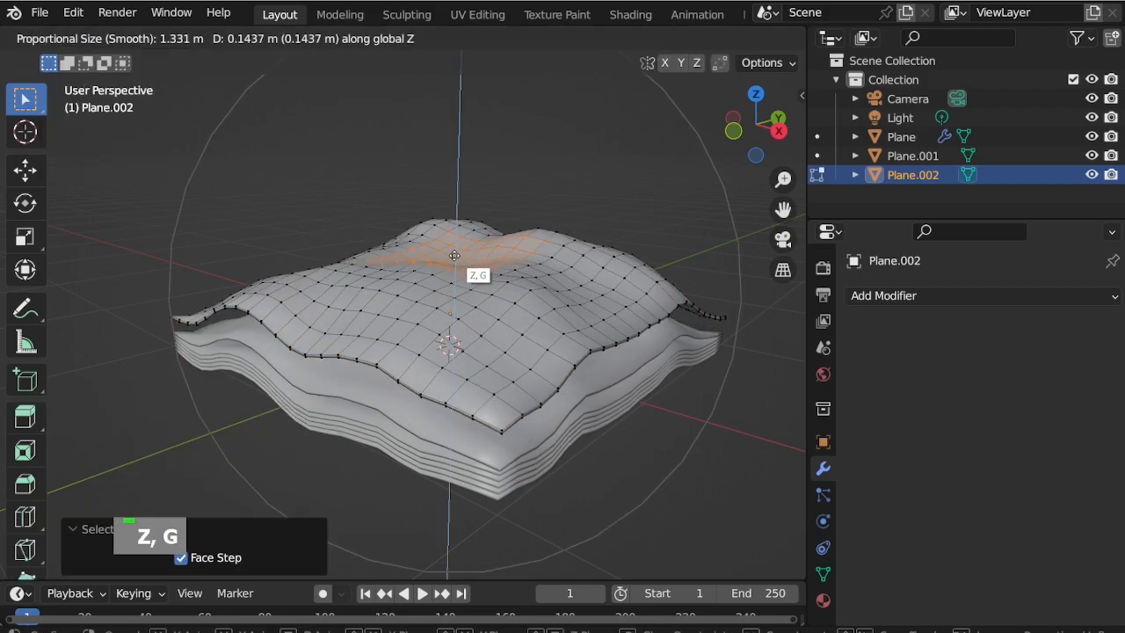
click(456, 234)
key(a)
key(g)
key(z)
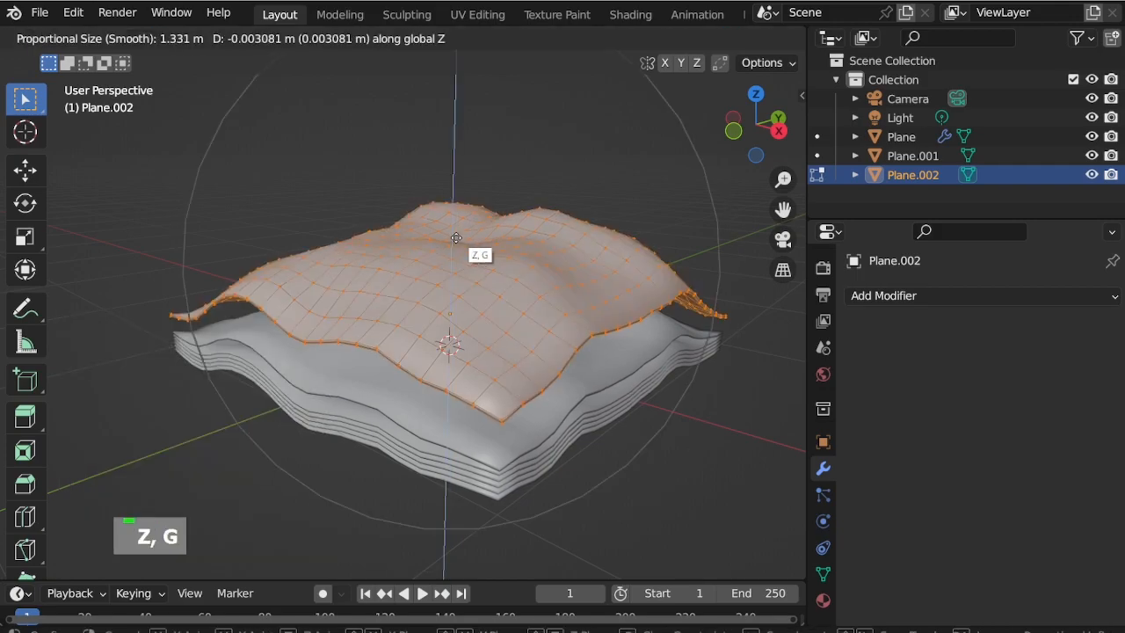
click(475, 257)
key(g)
key(z)
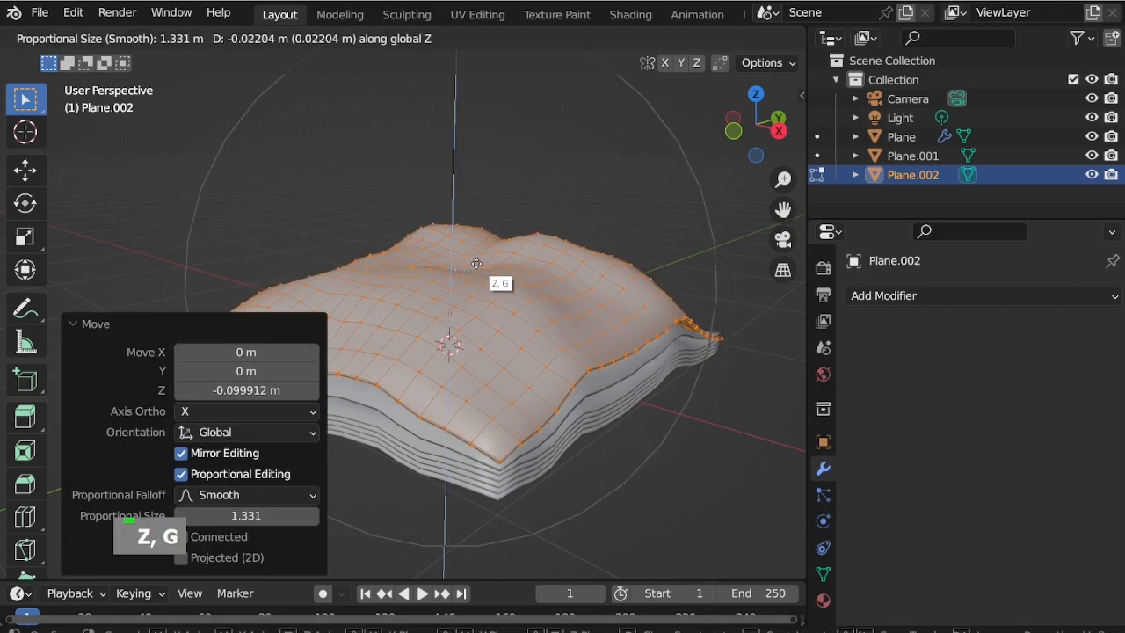
scroll(476, 262, up, 3)
scroll(477, 265, up, 2)
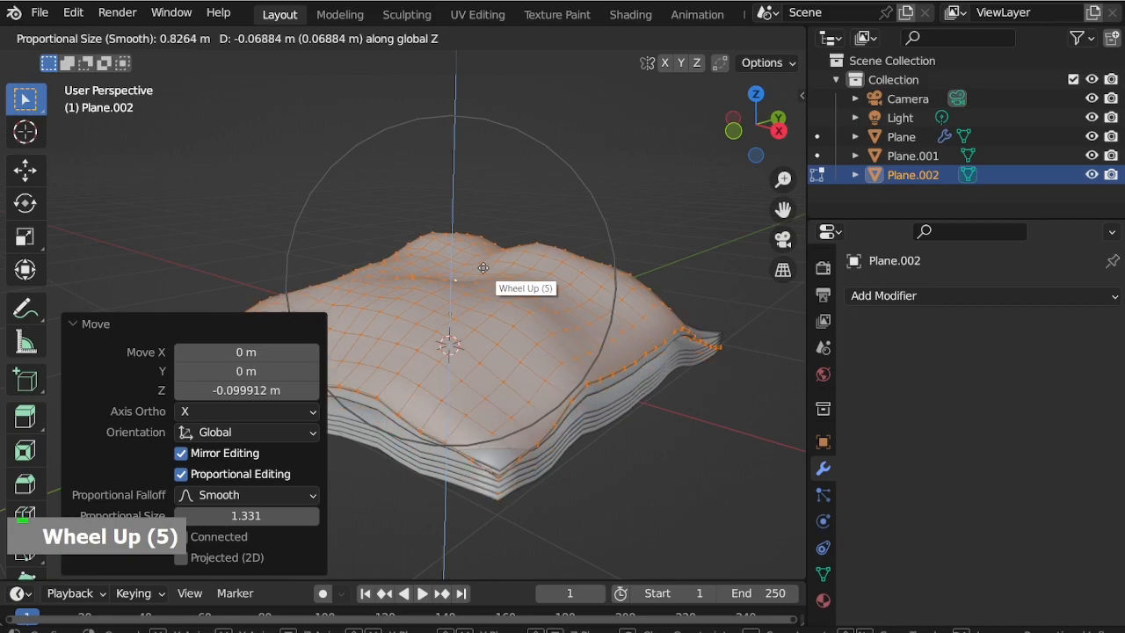
scroll(498, 313, up, 3)
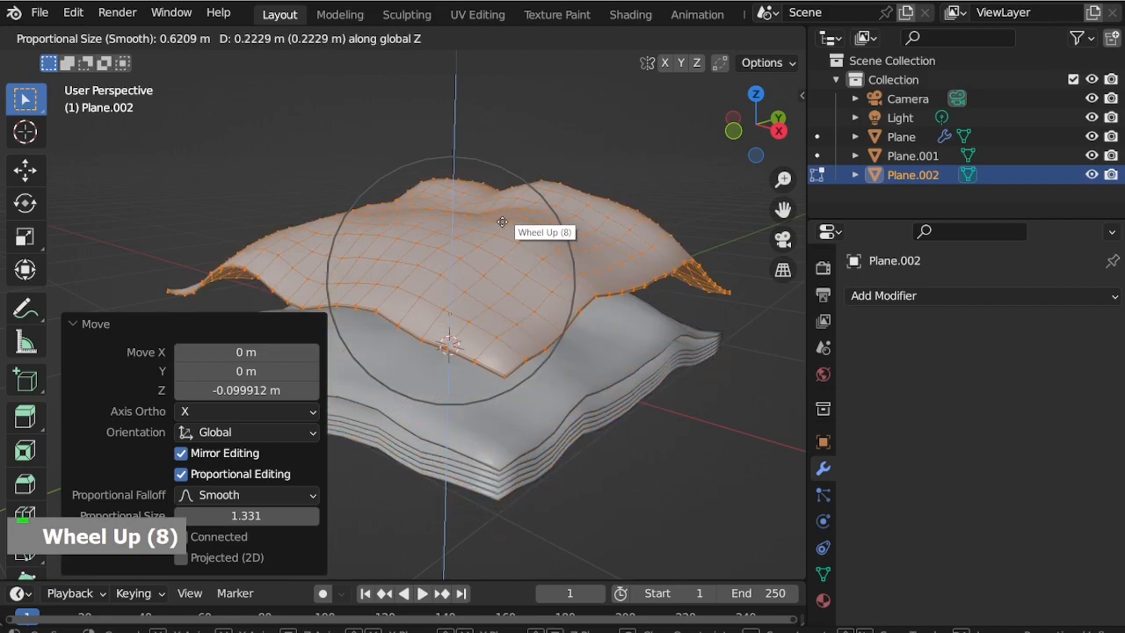
key(Escape)
Undo the lowering of the whole mesh and the raising of the central patch
key(ctrl+z)
key(ctrl+z)
key(ctrl+z)
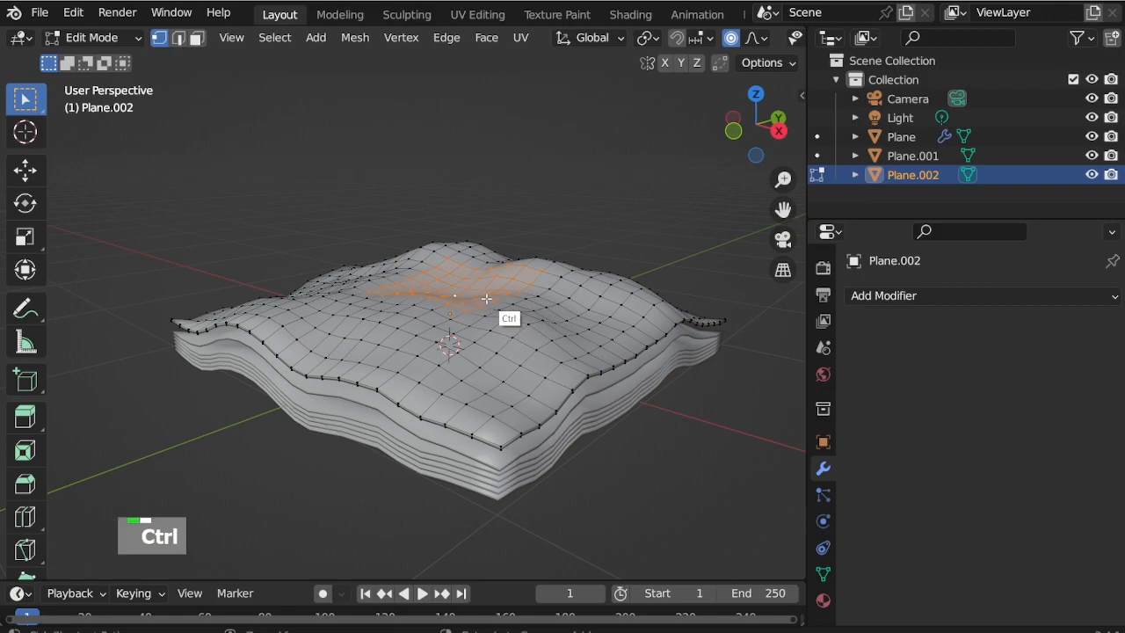
Shrink the central selection and raise it along Z with proportional editing of size about 0.91 to form a steeper bulge
key(ctrl+KP_Subtract)
key(g)
key(z)
scroll(486, 236, down, 1)
scroll(486, 236, down, 3)
click(489, 229)
Lower the steeper layer's entire mesh about 0.03 m along Z and return to Object Mode
key(a)
key(g)
key(z)
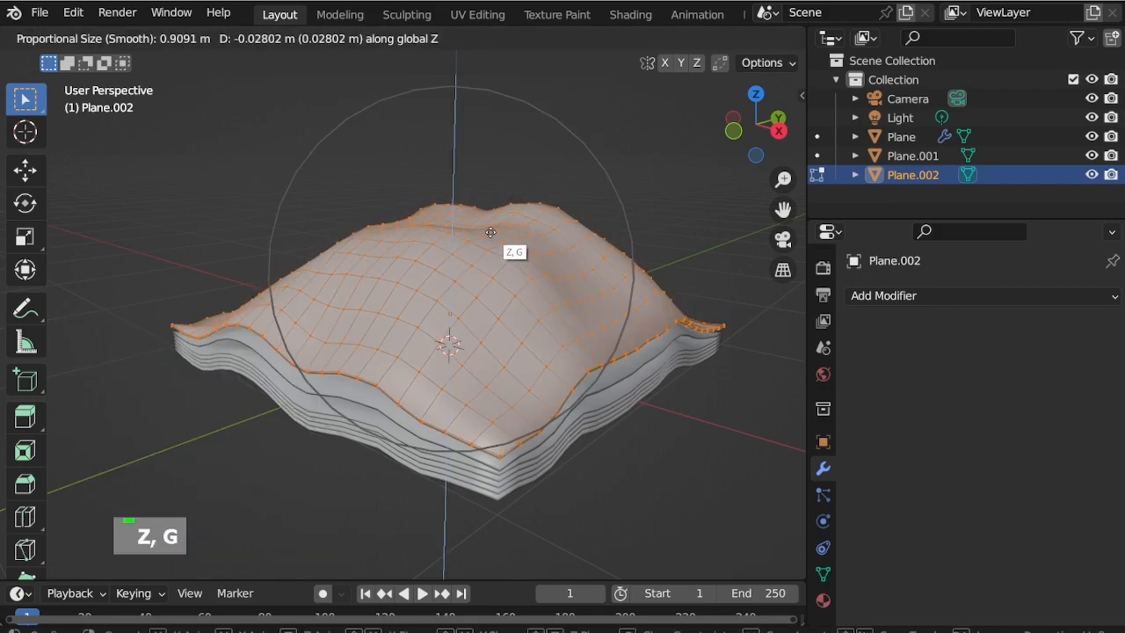
click(490, 232)
click(92, 37)
click(97, 55)
Adjust the steeper layer's height along Z so it sits closely on the layers below
middle_drag(509, 378, 470, 387)
key(g)
key(z)
click(515, 355)
Duplicate the steeper layer in place and move the copy slightly along Z to form the topmost layer
key(shift+d)
right_click(481, 300)
key(g)
key(z)
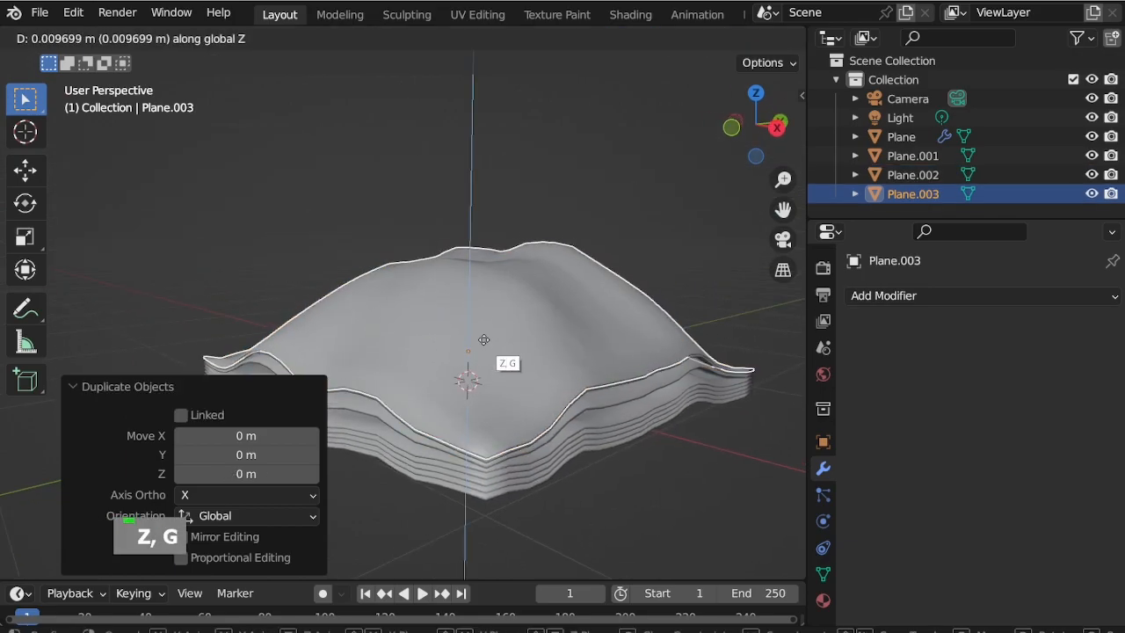
click(510, 361)
Thicken the topmost layer by selecting its whole upper surface outward from the centre and raising it about 0.053 m along Z without proportional editing
click(92, 37)
click(79, 81)
middle_drag(539, 277, 530, 393)
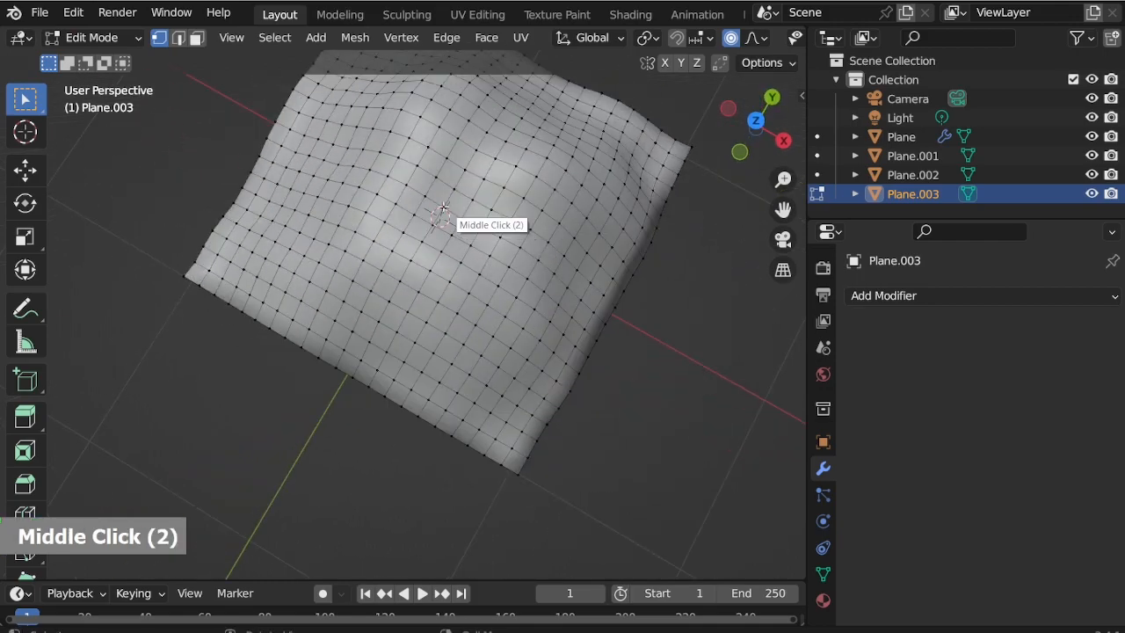
key(KP_7)
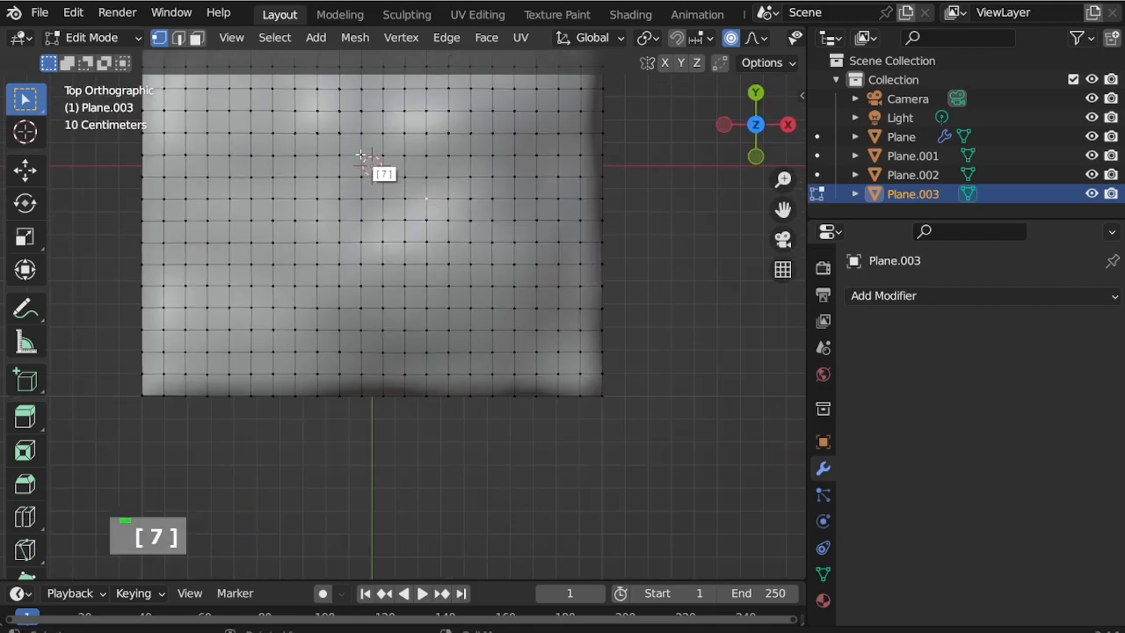
key(ctrl+KP_Add)
key(ctrl+KP_Add)
key(ctrl+KP_Add)
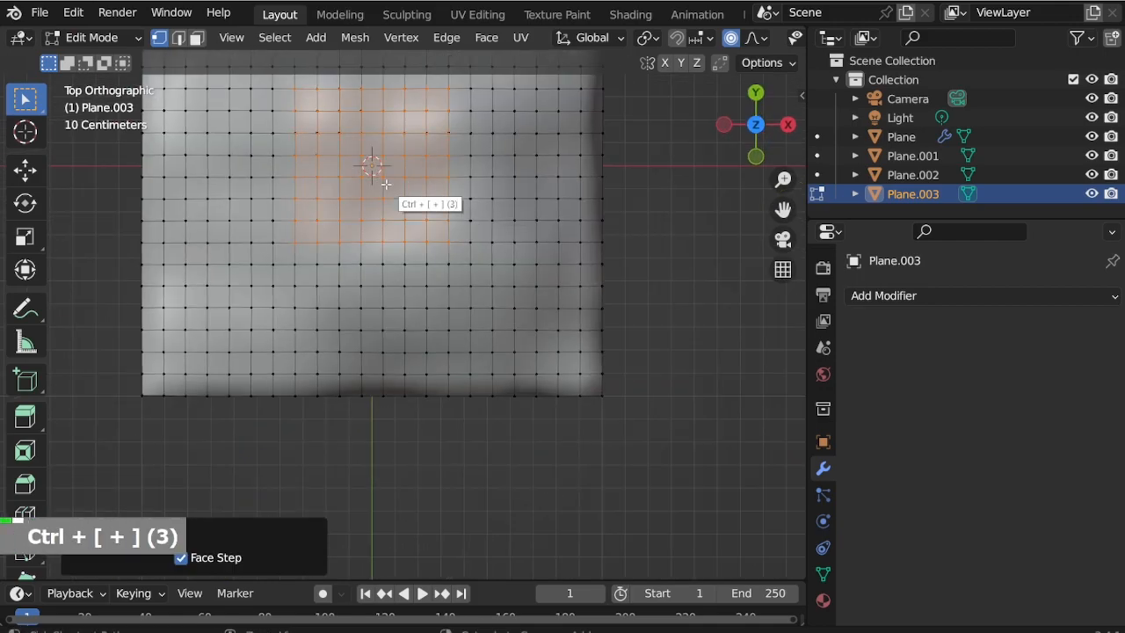
key(ctrl+KP_Add)
middle_drag(377, 164, 376, 150)
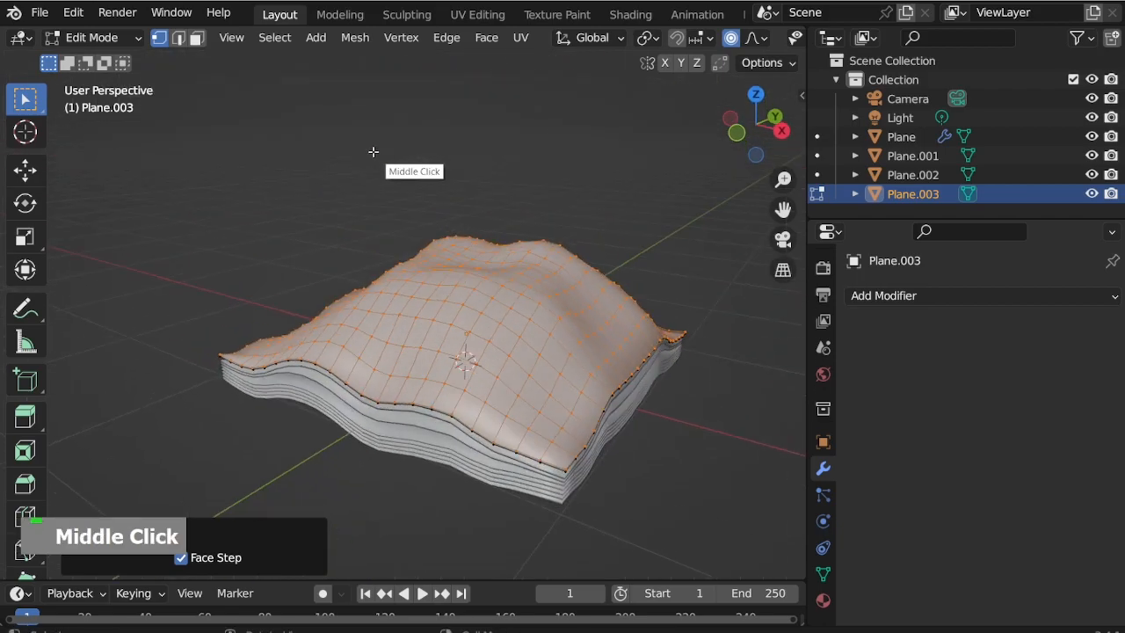
scroll(563, 293, up, 3)
key(g)
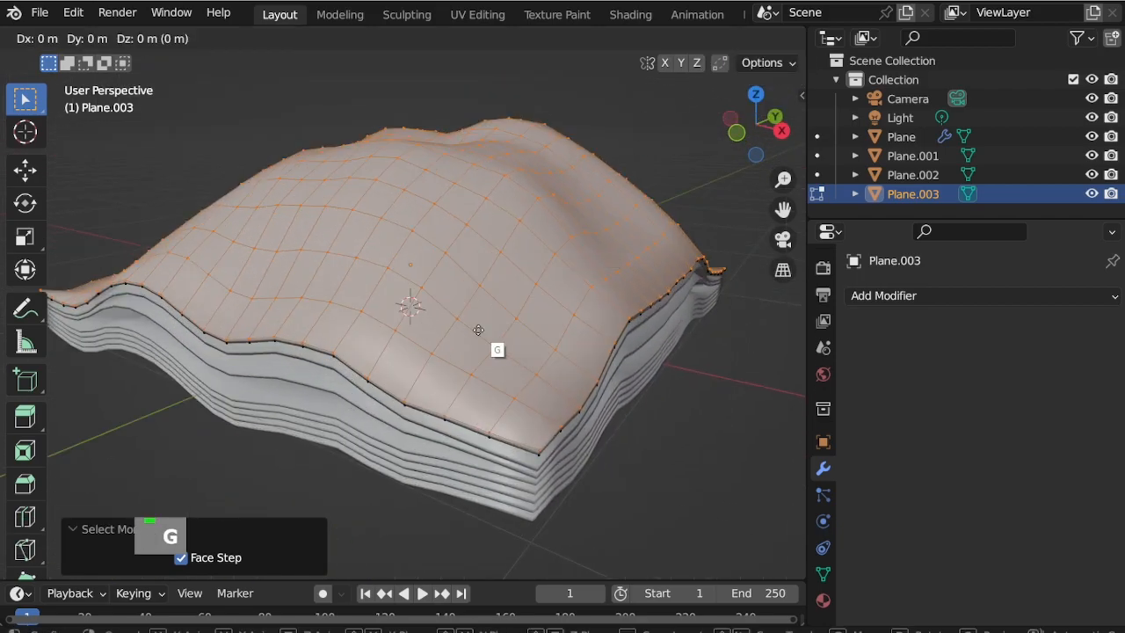
key(z)
click(478, 317)
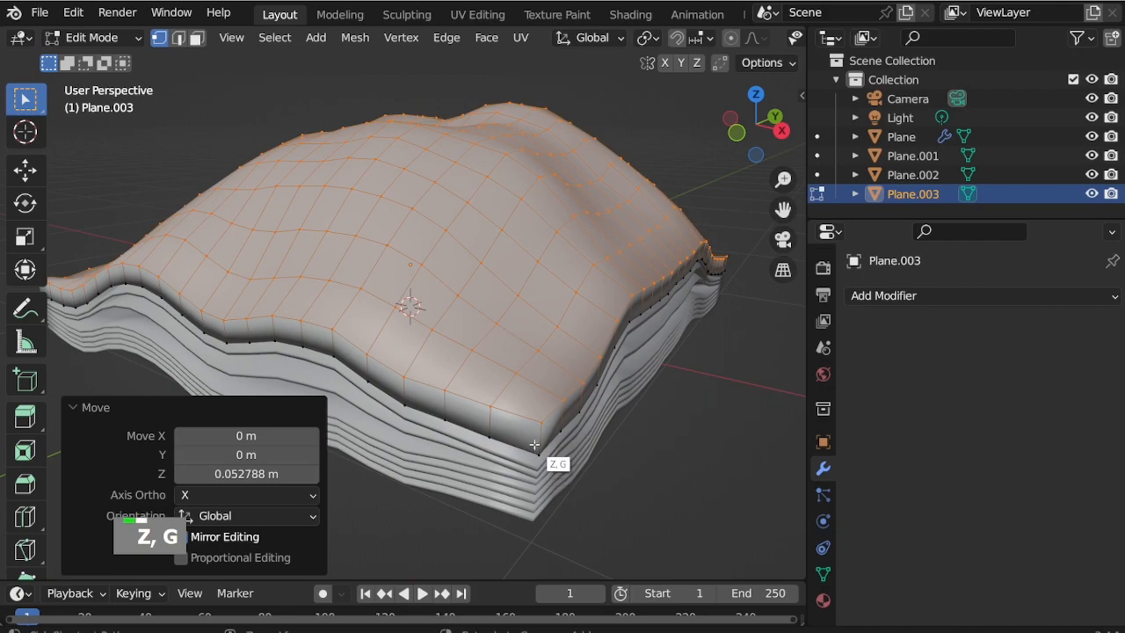
Add a centred loop cut around the topmost layer's side wall and scale it outward to about 1.015
key(ctrl+r)
click(554, 459)
right_click(618, 454)
key(s)
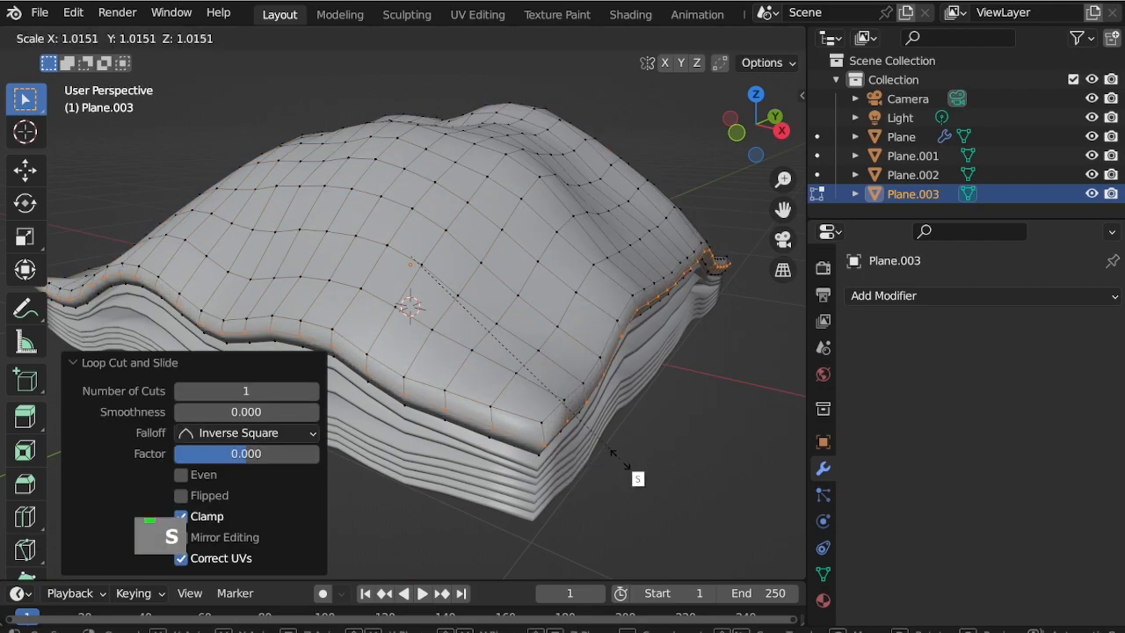
click(618, 459)
Return to Object Mode and add a level 2 Subdivision modifier to the topmost layer
click(92, 37)
click(98, 58)
key(ctrl+2)
Lower the smooth top layer about 0.028 m along Z and stretch its height by a Z scale of about 1.062
middle_drag(449, 296, 494, 367)
key(g)
key(z)
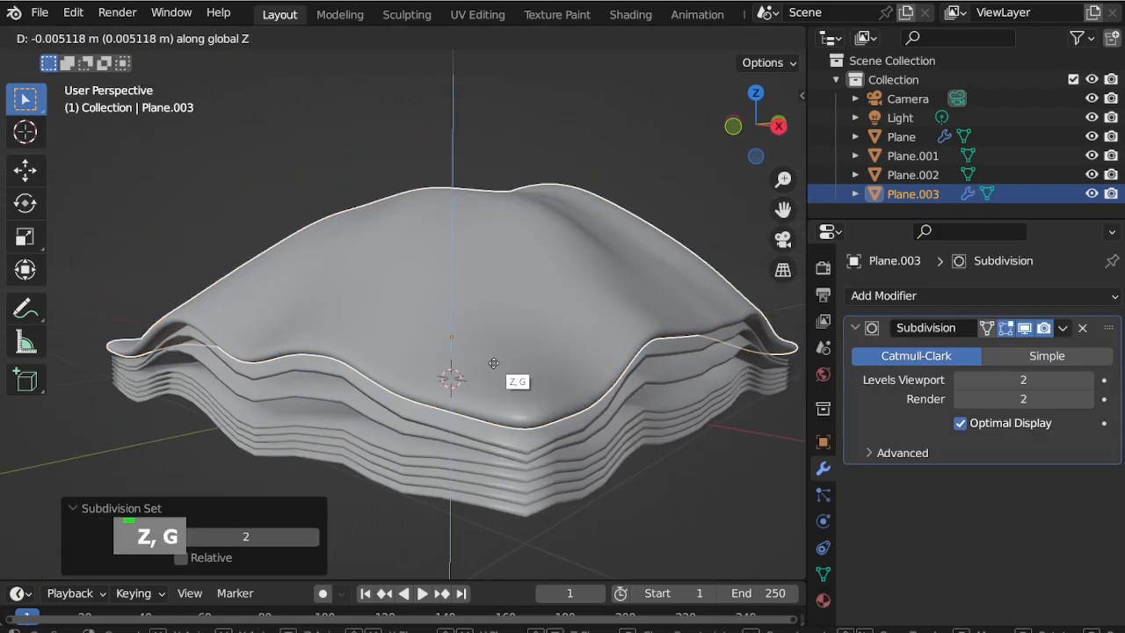
click(577, 371)
key(s)
key(z)
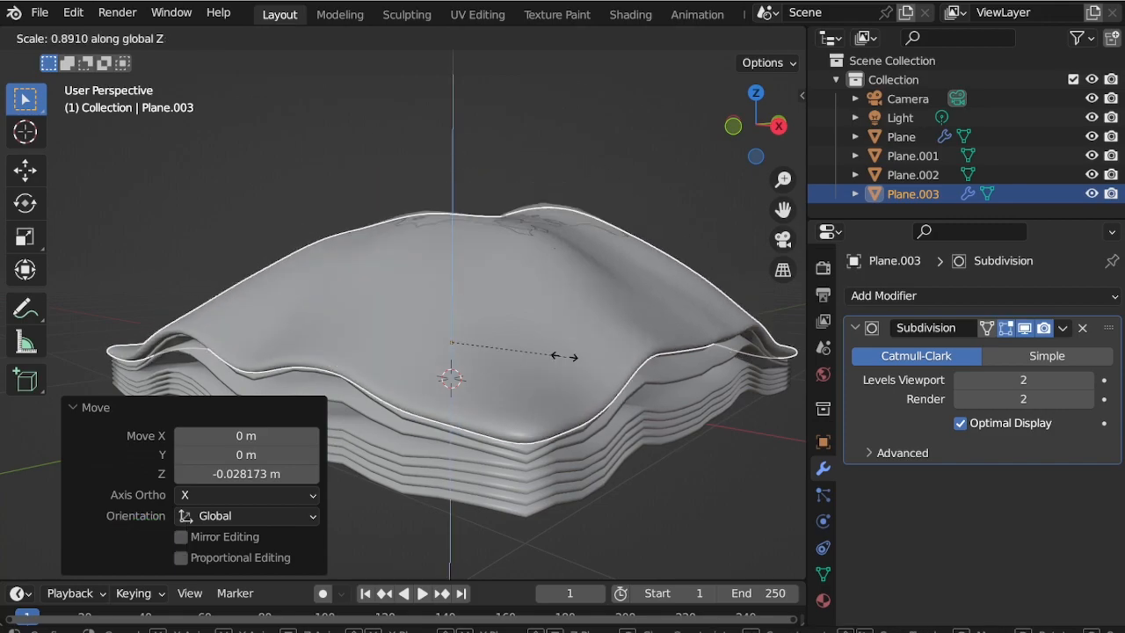
click(590, 357)
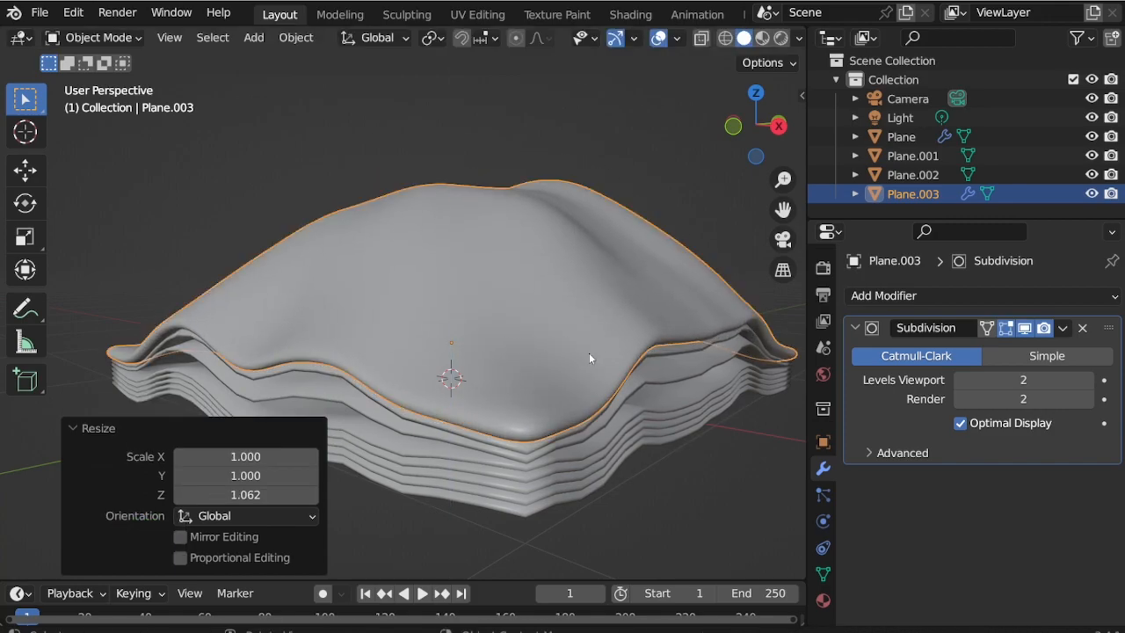
Scale the smooth top layer uniformly to about 0.959 and fine-tune its height along Z
key(s)
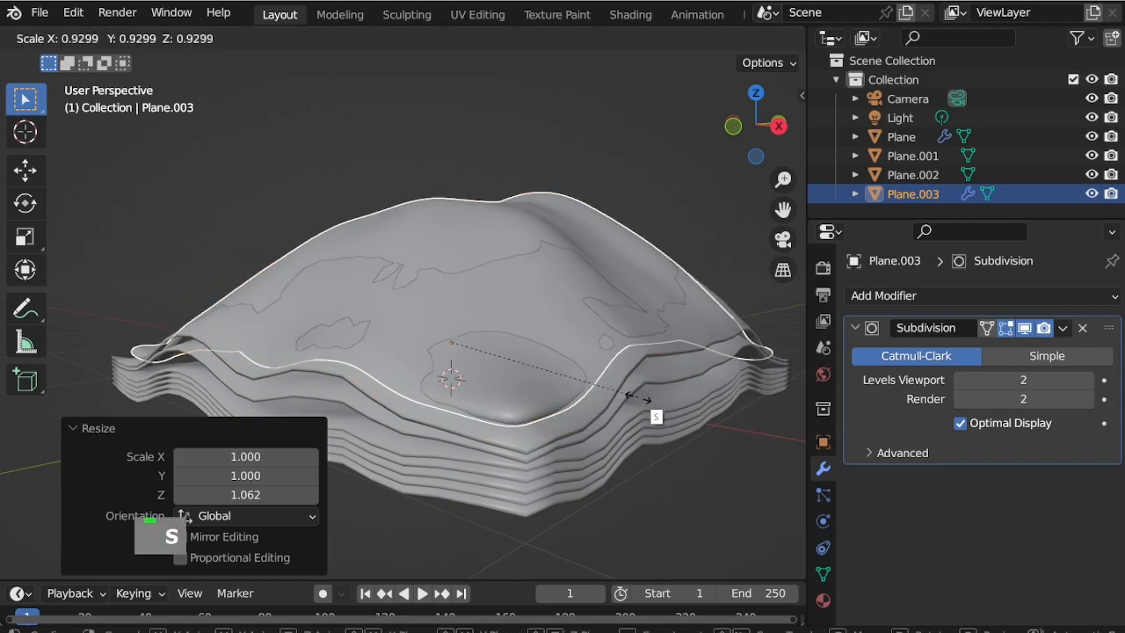
click(643, 399)
key(g)
key(z)
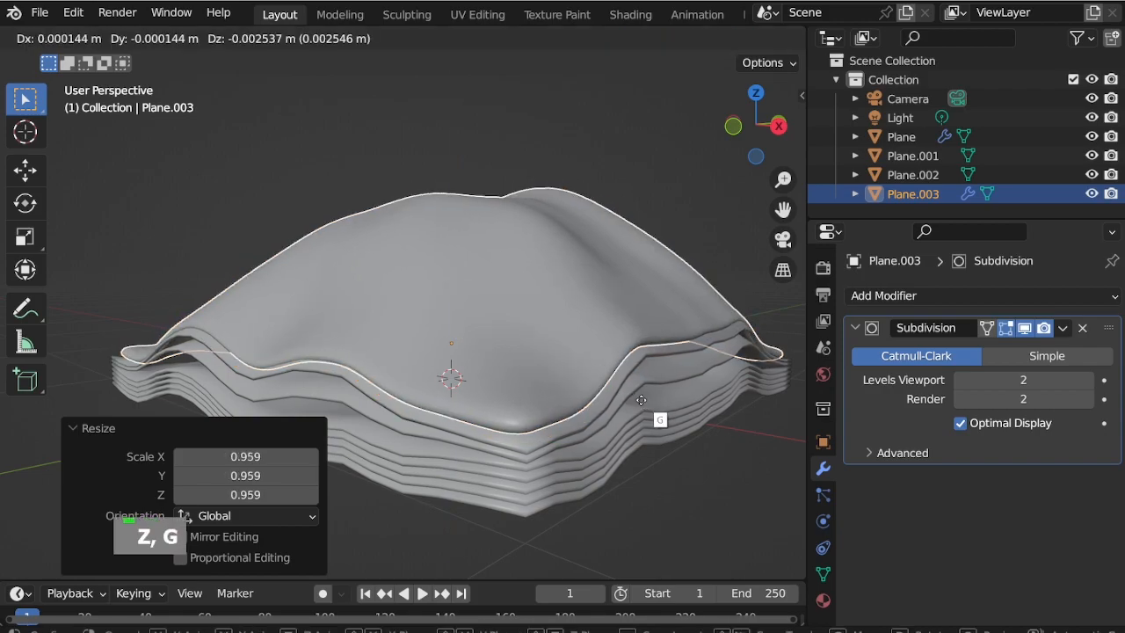
click(639, 399)
Duplicate the thin layer beneath the smooth one in place and raise the copy along Z above the smooth layer
click(610, 392)
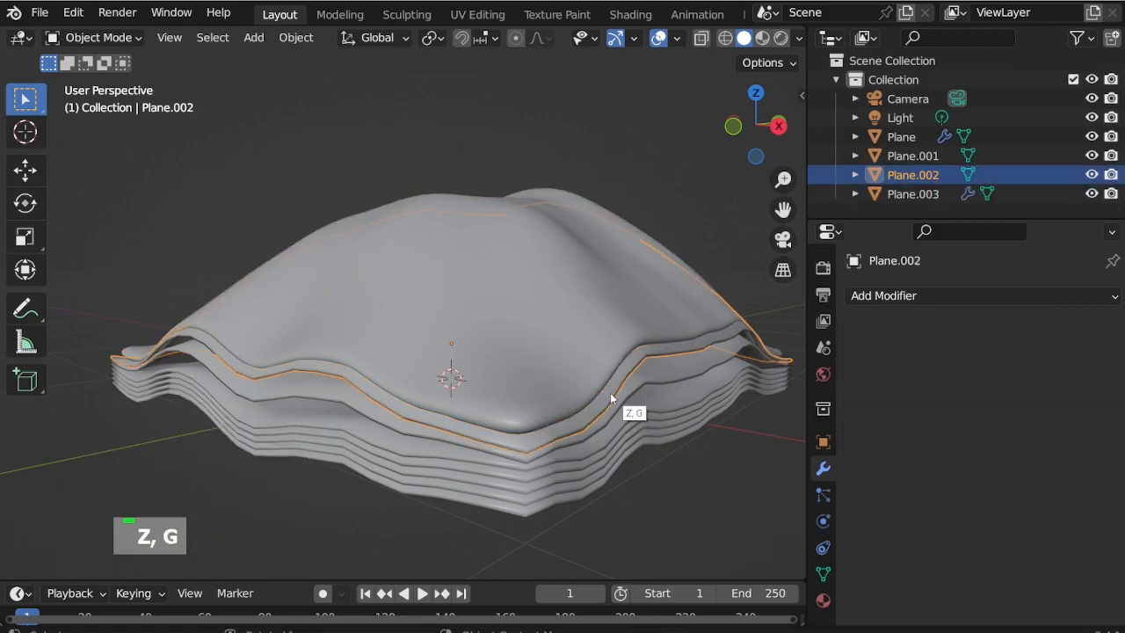
key(shift+d)
right_click(594, 347)
key(g)
key(z)
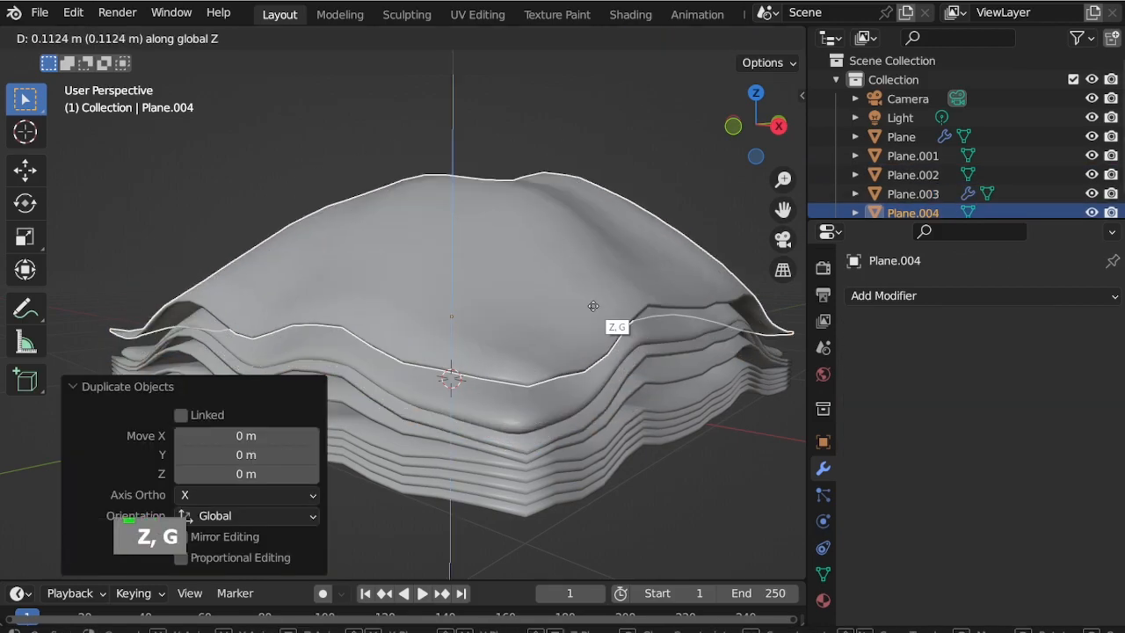
click(592, 318)
Enter Edit Mode on the new copy and select the vertices at its central peak for proportional editing
click(88, 38)
click(89, 78)
middle_drag(504, 250, 514, 242)
scroll(514, 243, down, 2)
key(alt+a)
scroll(474, 155, up, 2)
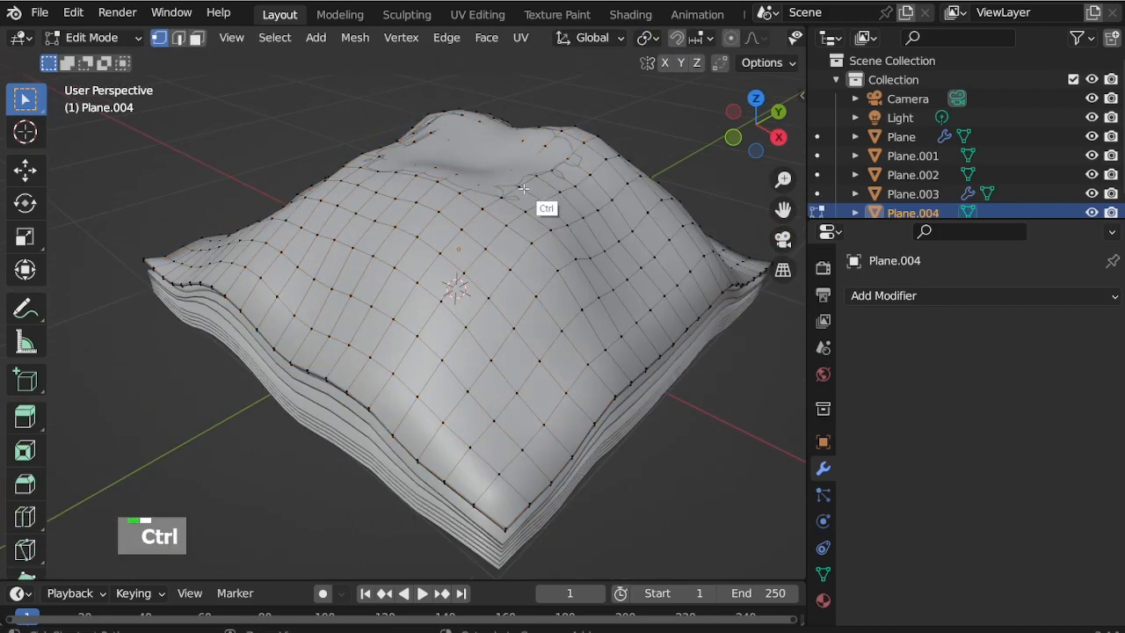
key(ctrl+KP_Add)
key(ctrl+KP_Add)
key(g)
scroll(527, 163, down, 3)
key(Escape)
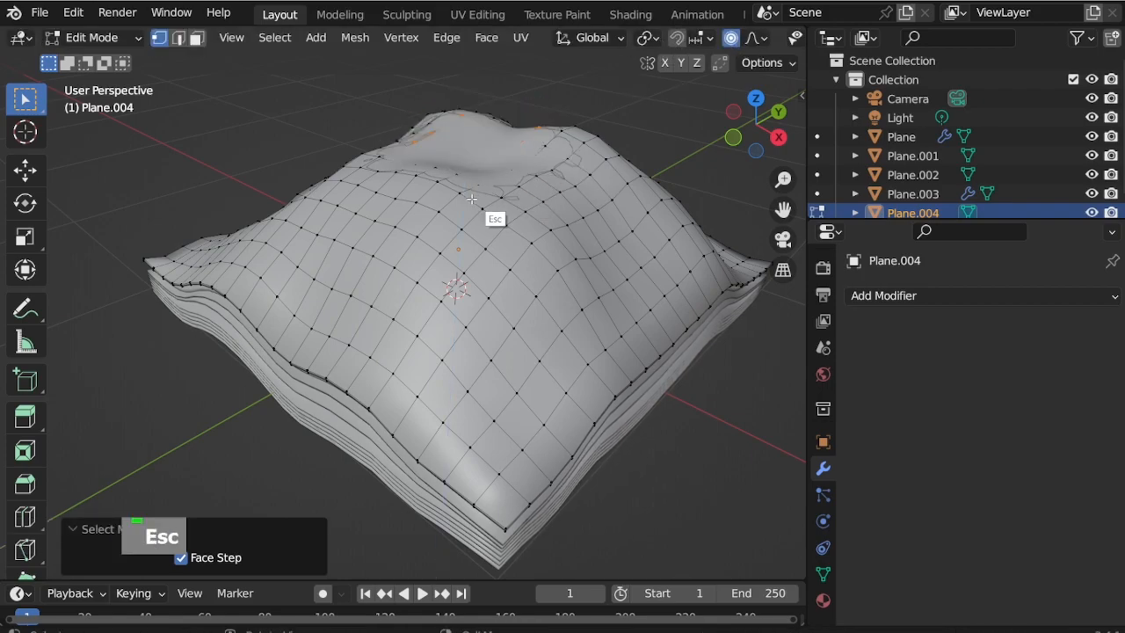
Raise the peak vertices about 0.112 m along Z with smooth proportional falloff and a proportional size of about 1.611 m
key(g)
key(z)
scroll(496, 167, down, 5)
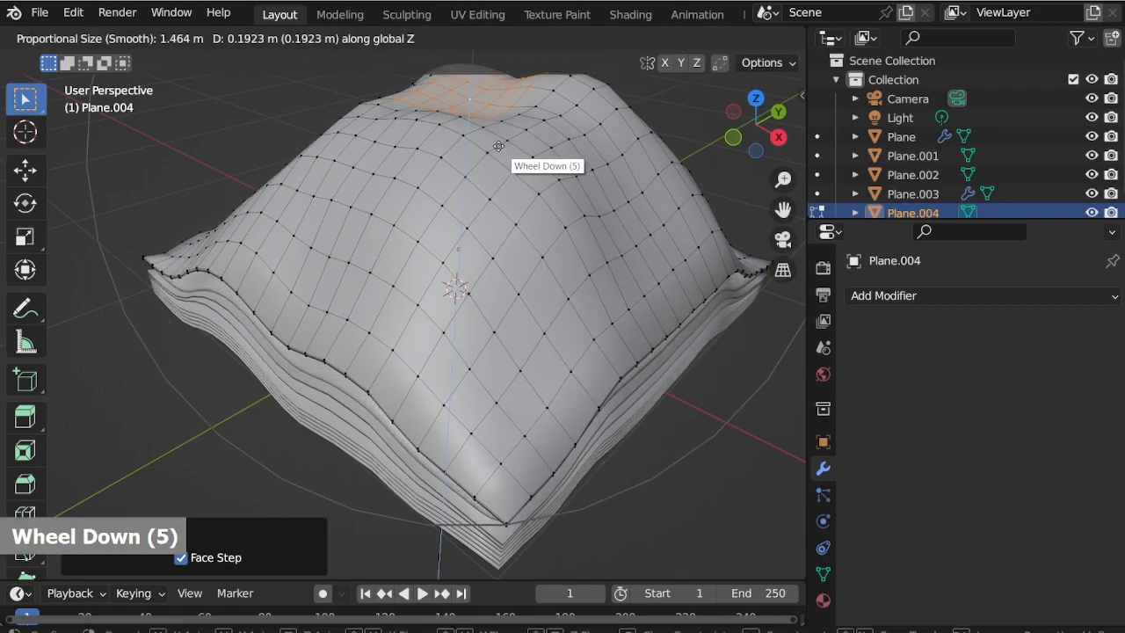
scroll(499, 180, up, 3)
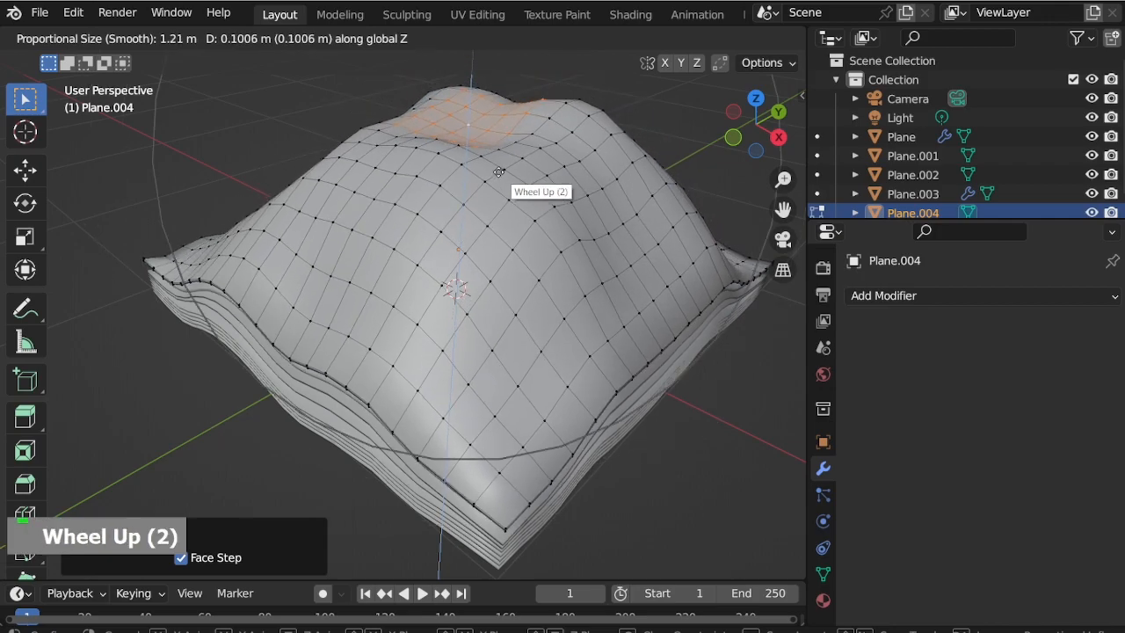
scroll(498, 219, down, 3)
scroll(497, 189, up, 4)
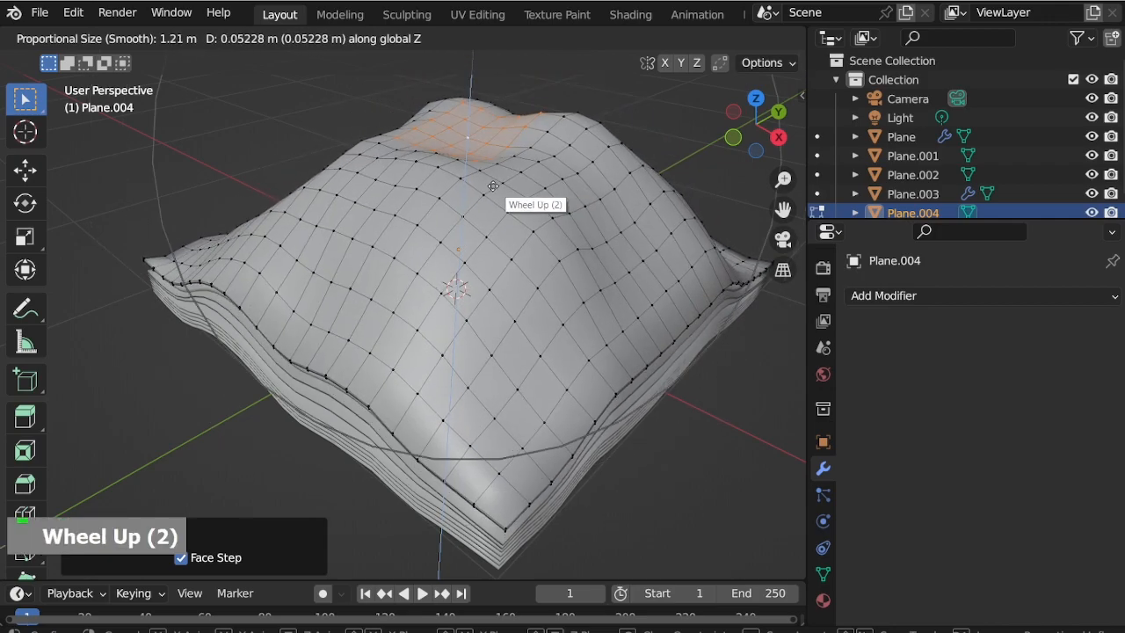
scroll(497, 173, down, 9)
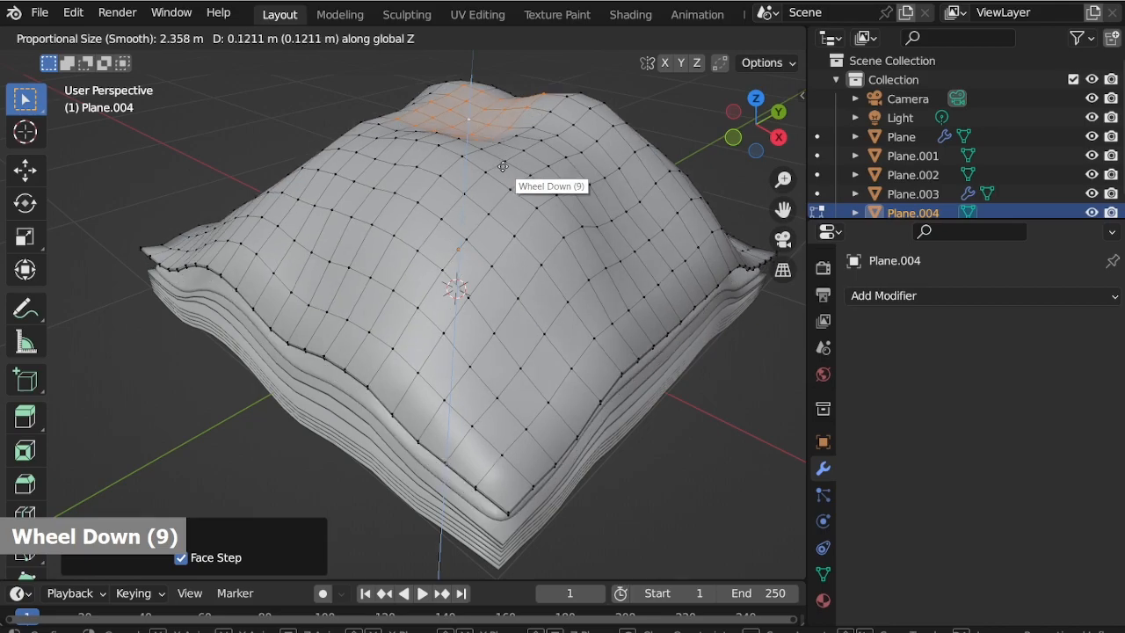
scroll(502, 159, up, 4)
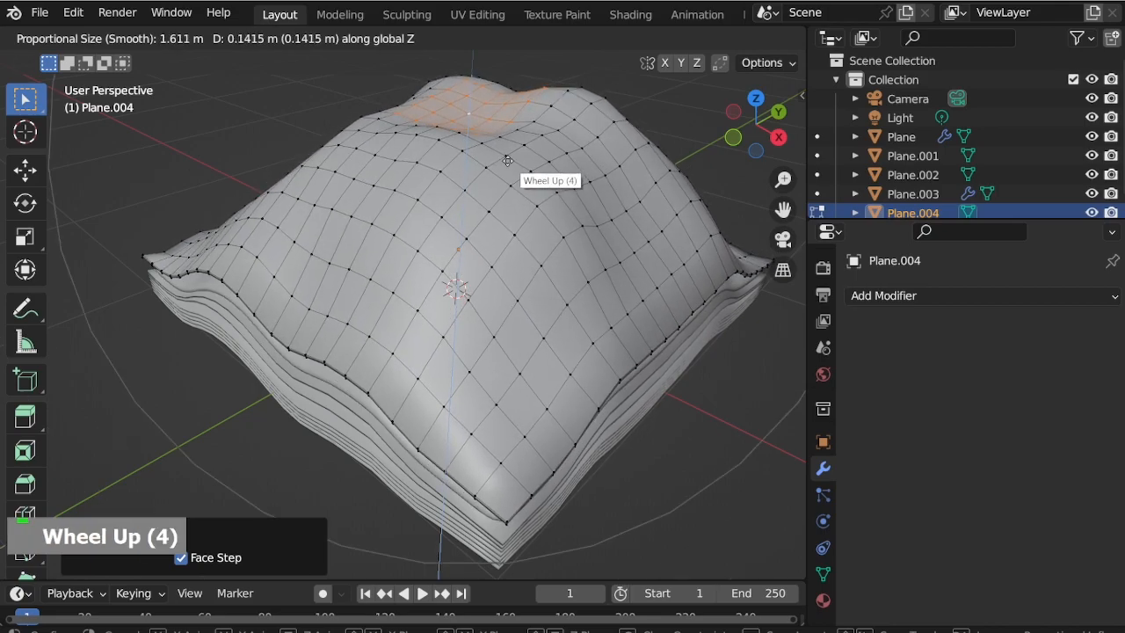
click(503, 167)
middle_drag(503, 167, 548, 284)
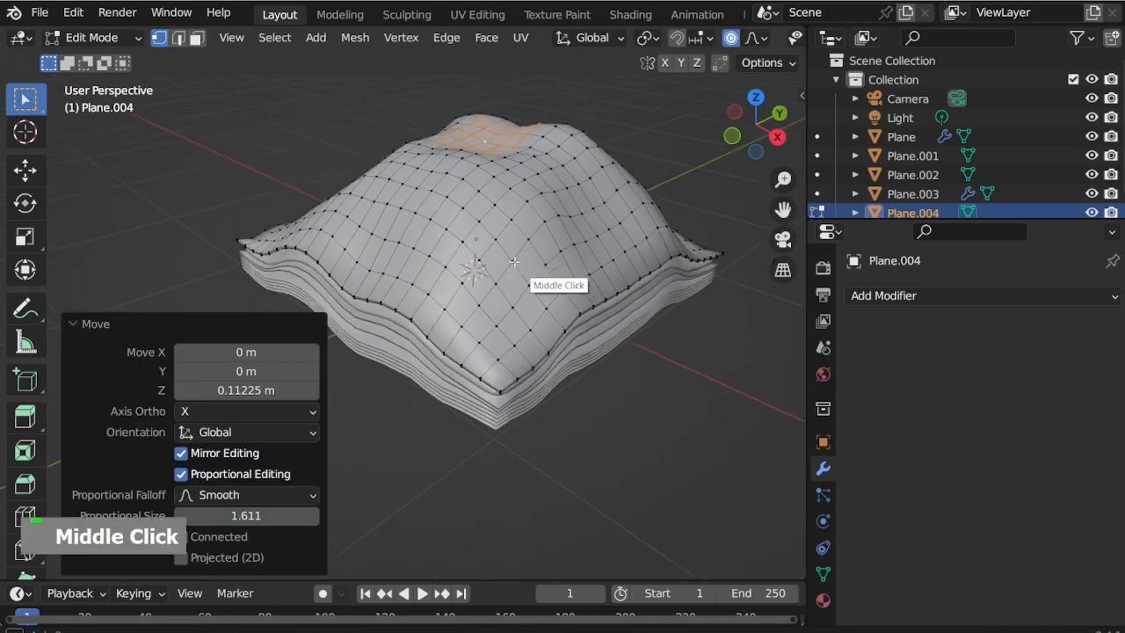
Select the copy's entire mesh and lower it about 0.043 m along Z onto the smooth layer
scroll(548, 297, up, 1)
key(a)
key(g)
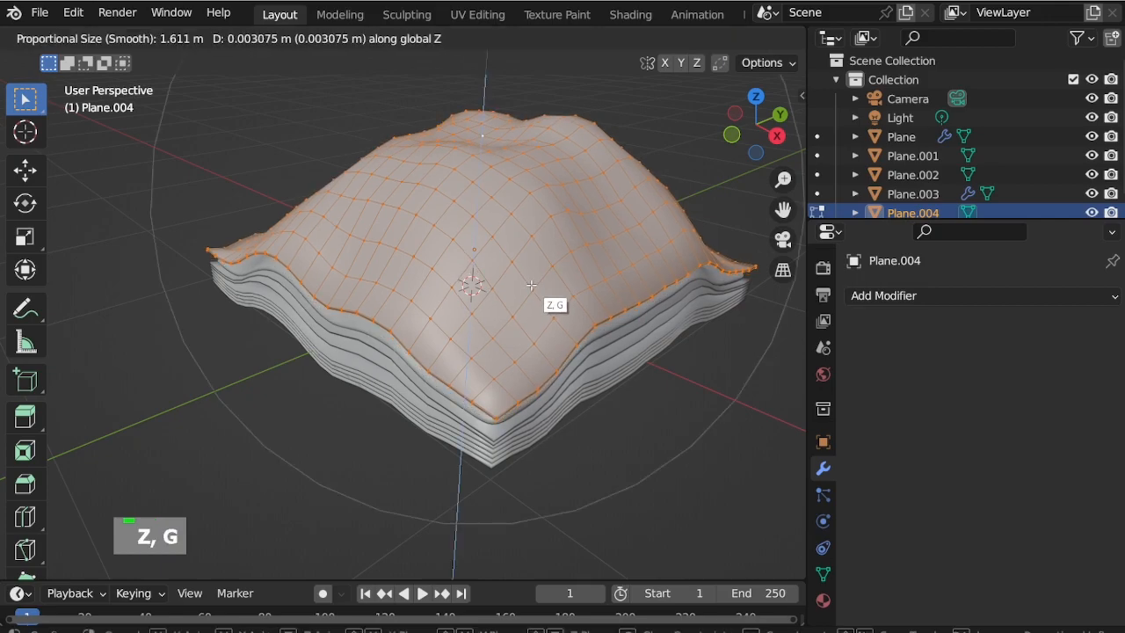
click(531, 285)
scroll(551, 422, up, 1)
middle_drag(551, 422, 515, 343)
key(g)
key(z)
click(546, 317)
Raise the copy's whole mesh about 0.028 m along Z and return to Object Mode
scroll(457, 422, down, 5)
middle_drag(457, 422, 557, 329)
scroll(558, 329, up, 2)
key(g)
key(z)
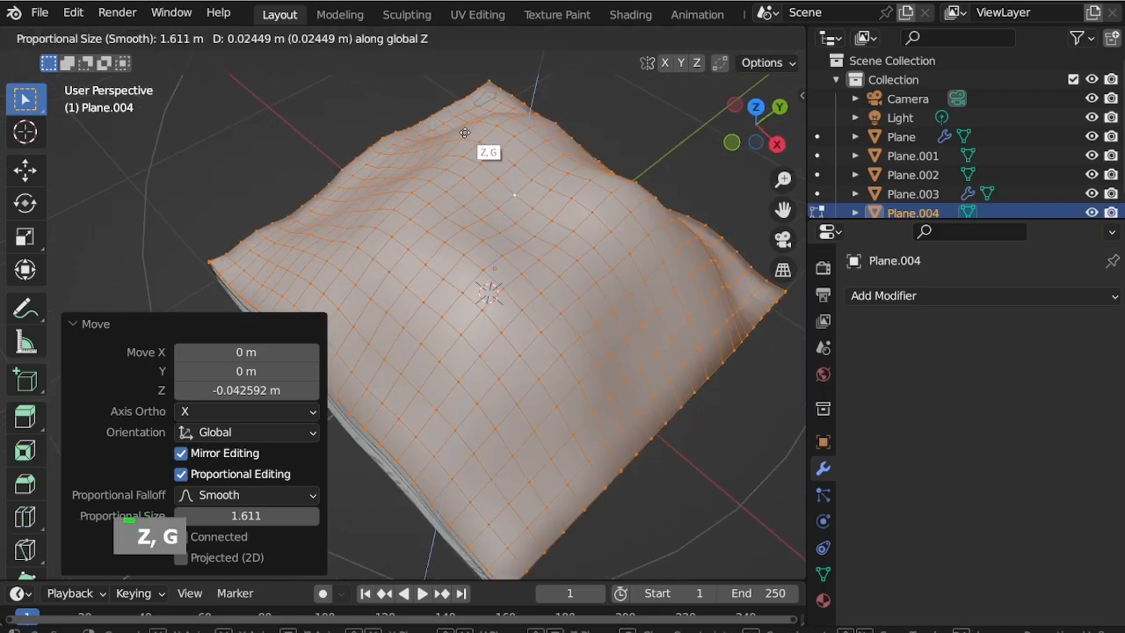
click(465, 132)
middle_drag(538, 259, 495, 201)
scroll(534, 389, up, 4)
middle_drag(535, 389, 480, 258)
scroll(480, 257, down, 1)
click(126, 40)
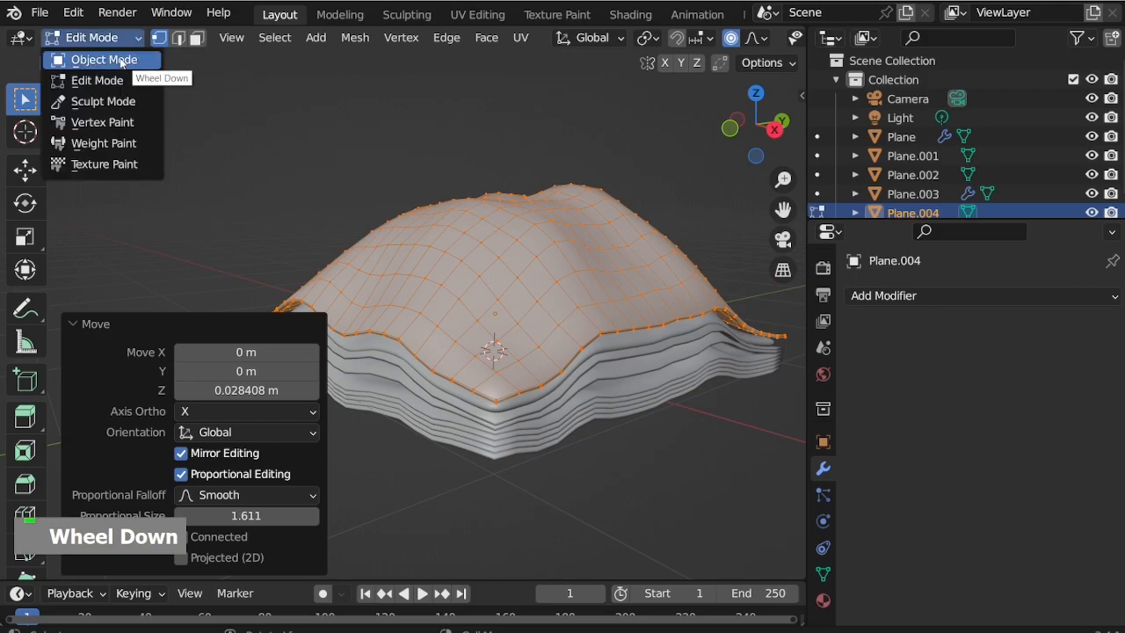
click(101, 58)
Scale the topmost thin layer to about 0.992 in X and Y, keeping Z locked
scroll(502, 372, down, 3)
middle_drag(502, 372, 529, 411)
scroll(656, 515, up, 2)
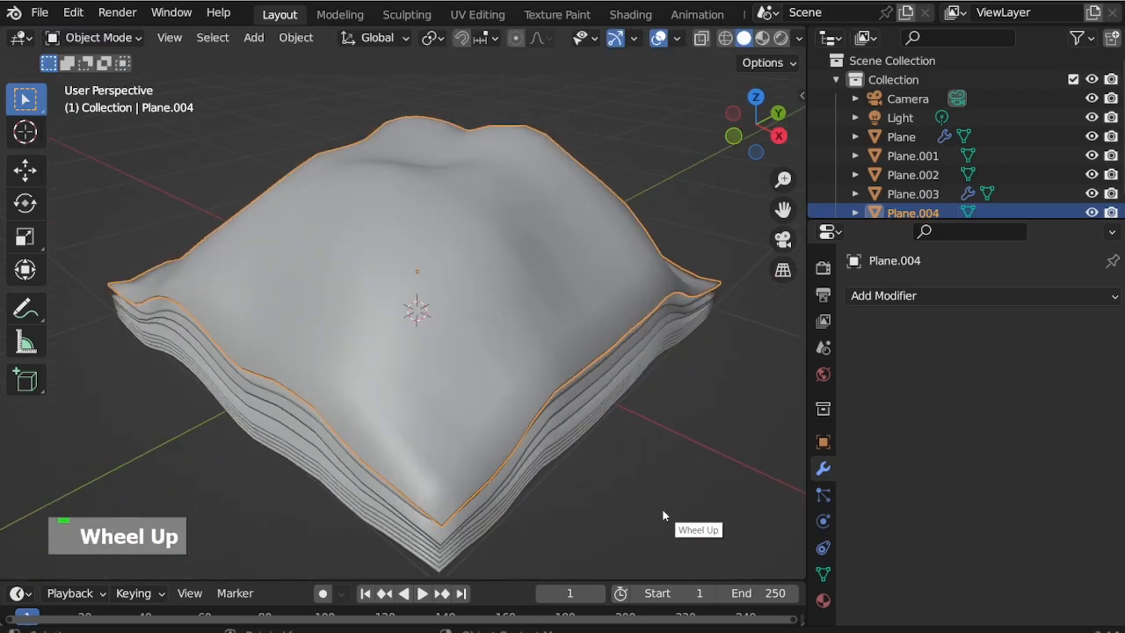
key(s)
key(shift+z)
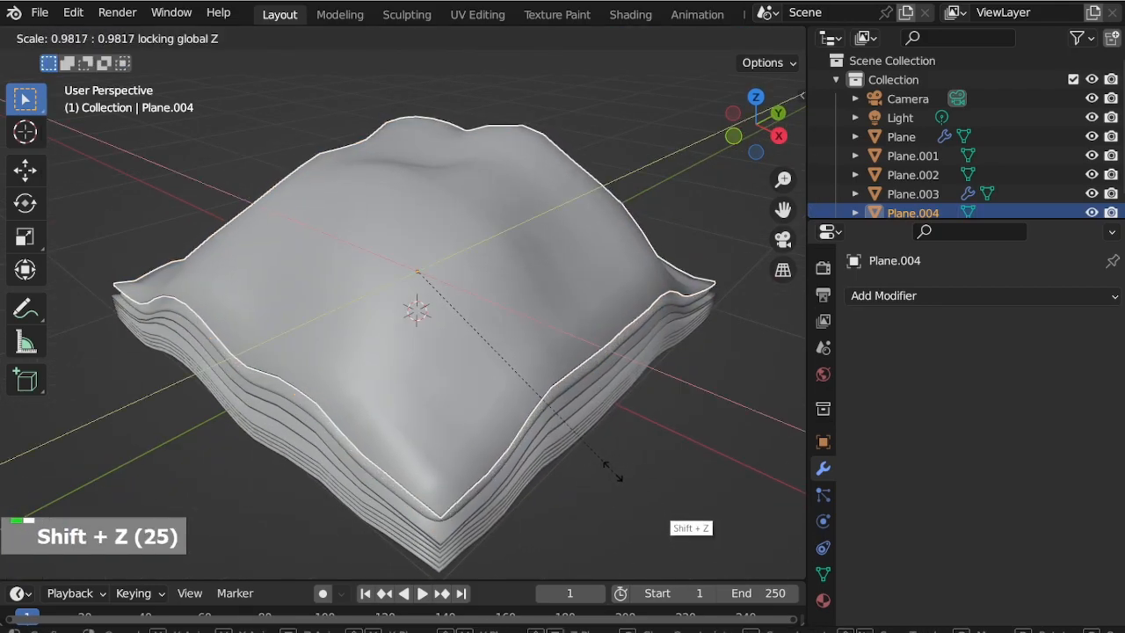
click(601, 507)
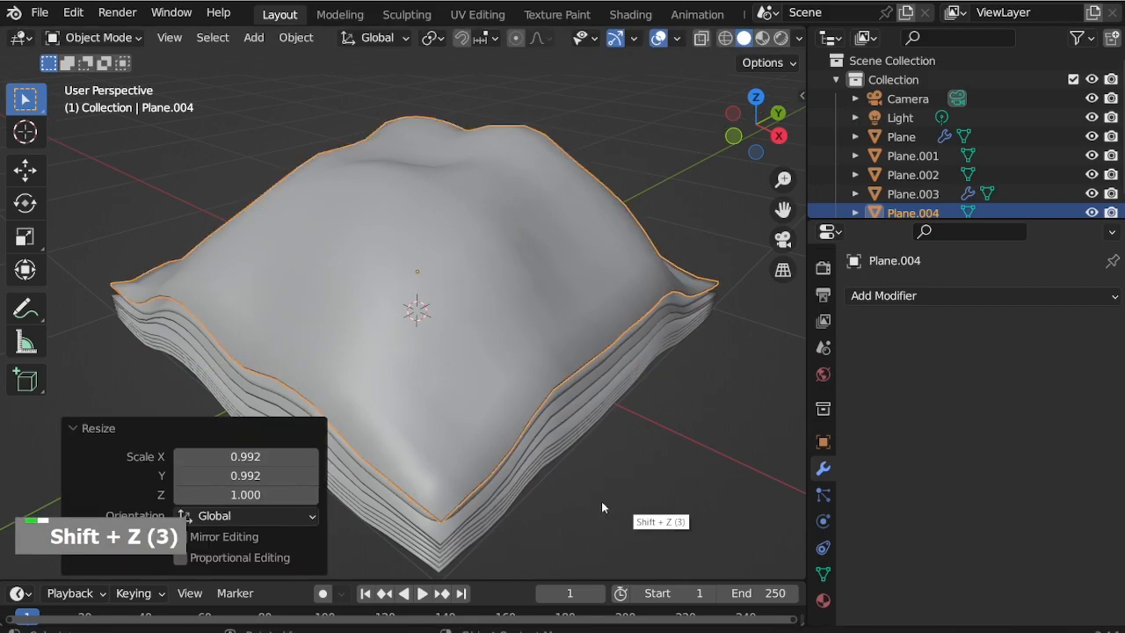
Rotate the thin layer directly beneath the smooth layer slightly about the Z axis
click(447, 527)
scroll(533, 525, up, 2)
key(r)
key(z)
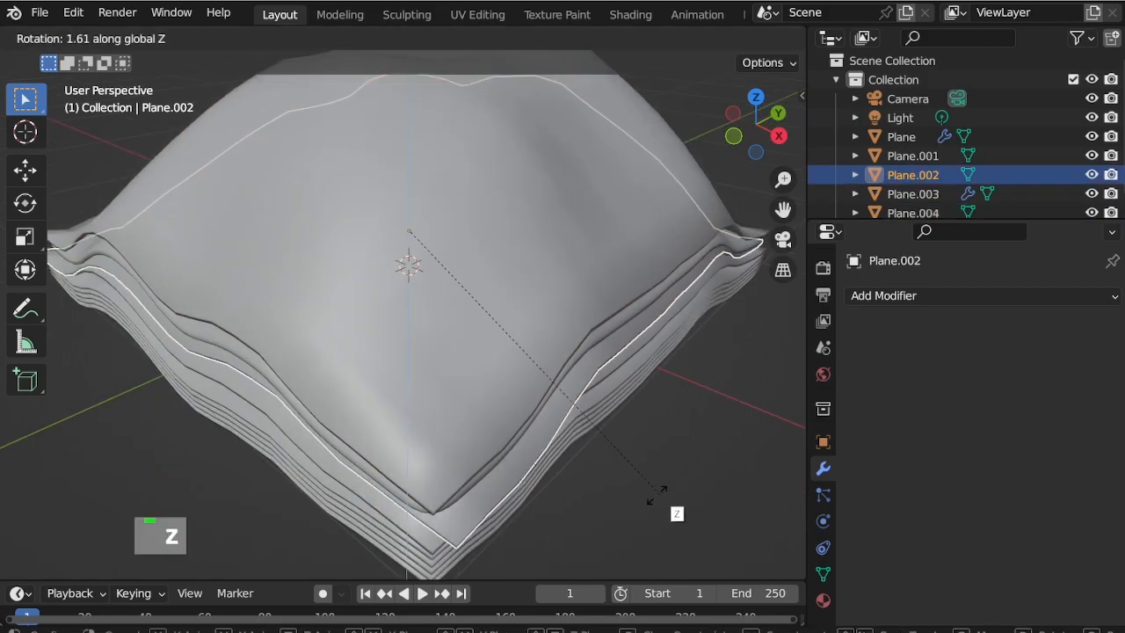
click(457, 521)
Rotate the layer Plane.001 about -0.53° around the Z axis
click(417, 544)
scroll(448, 551, up, 2)
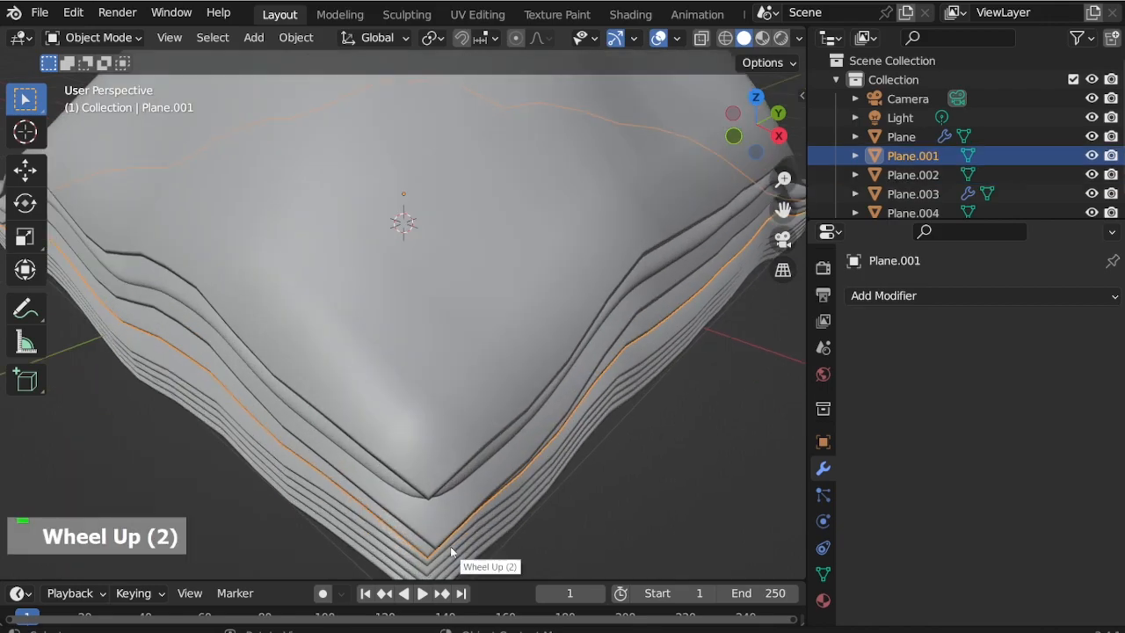
key(r)
key(z)
click(637, 494)
scroll(610, 477, down, 2)
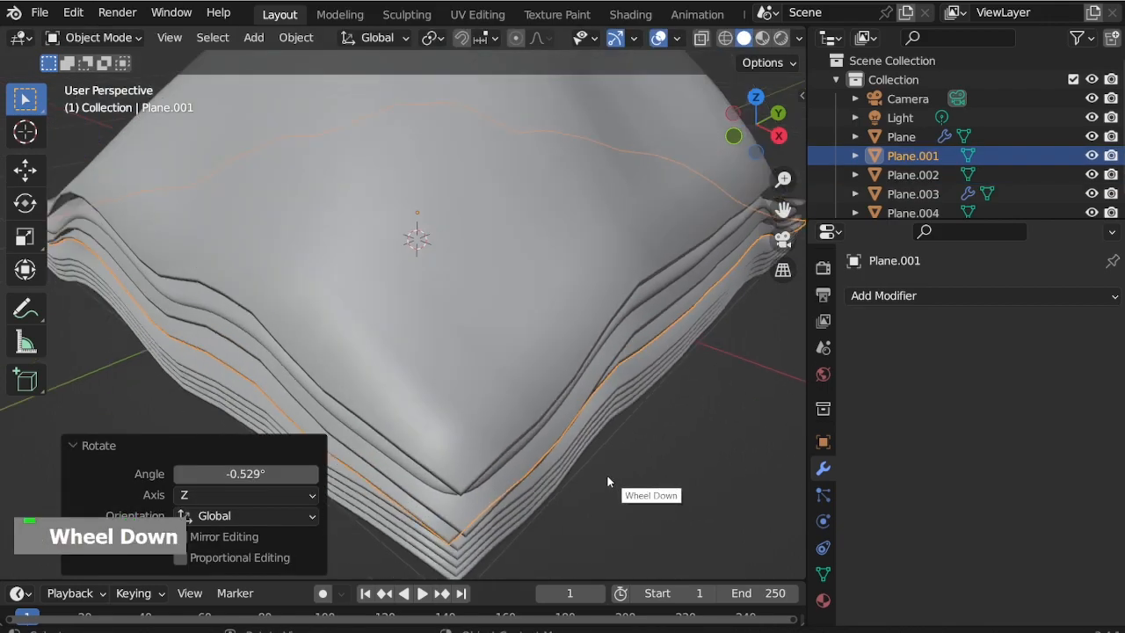
Scale the layer Plane.001 to about 1.016 in X and Y, keeping Z locked
middle_drag(609, 478, 516, 433)
click(452, 403)
middle_drag(452, 402, 422, 468)
click(421, 467)
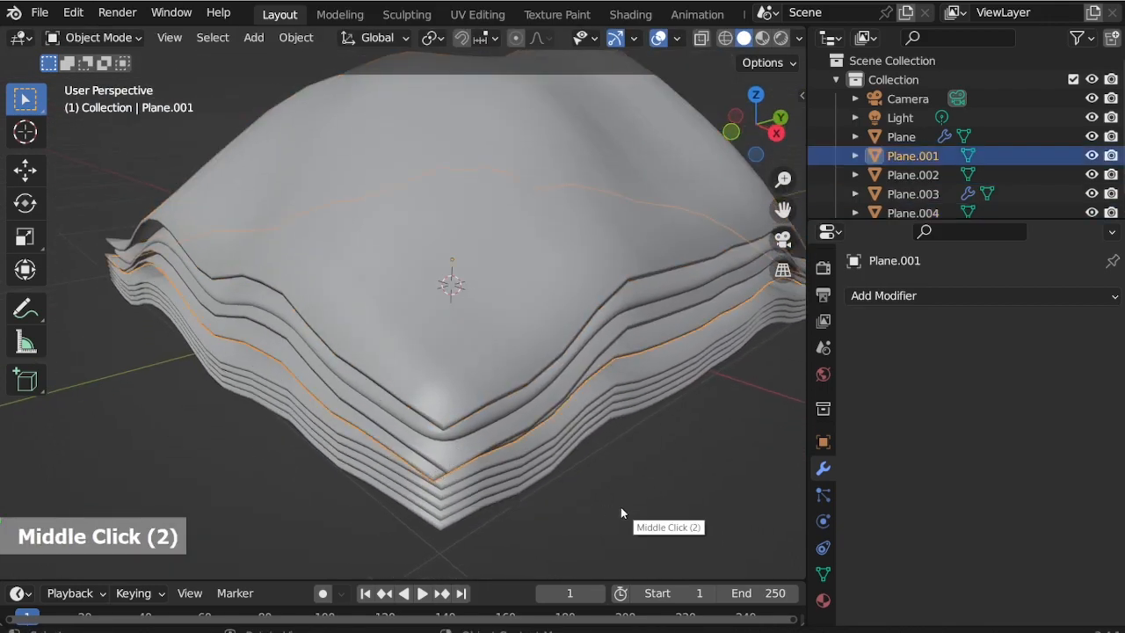
key(s)
key(shift+z)
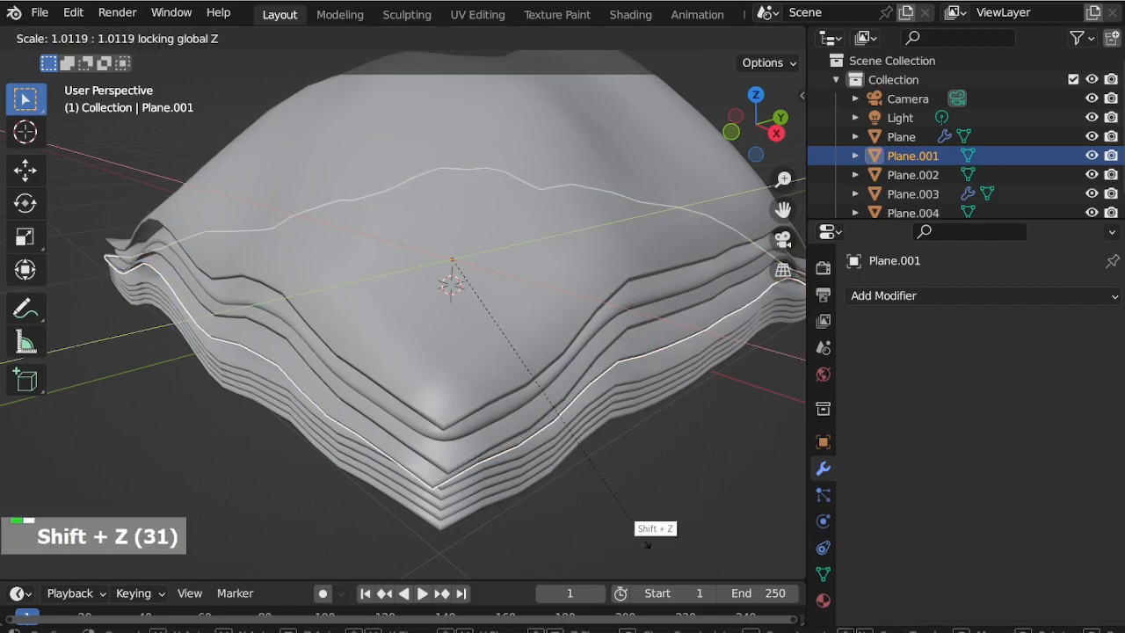
click(630, 518)
scroll(541, 464, down, 2)
middle_drag(542, 463, 553, 325)
scroll(553, 325, down, 1)
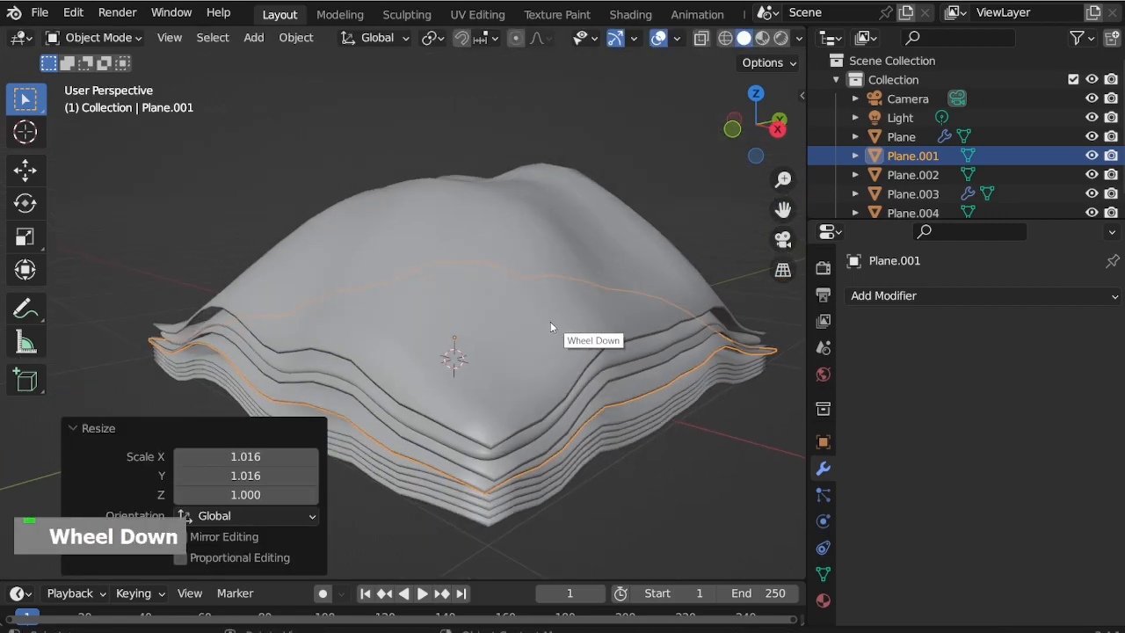
Rename the smooth subdivided layer Plane.003 as "filling"
click(557, 350)
scroll(370, 348, down, 2)
middle_drag(378, 346, 352, 343)
scroll(346, 289, up, 1)
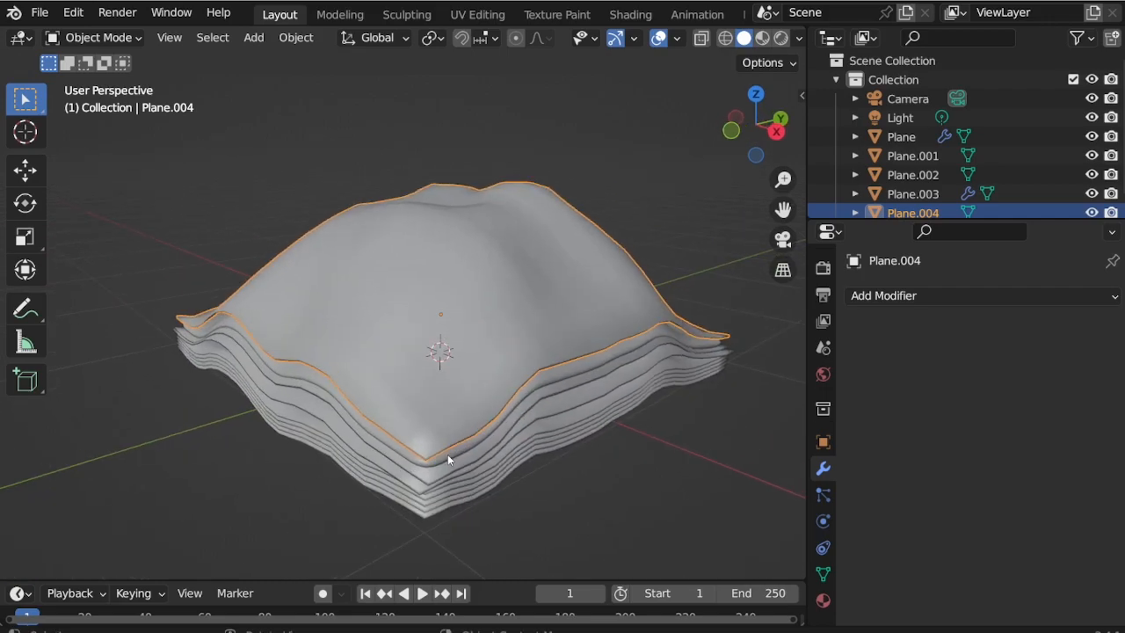
click(670, 361)
double_click(918, 192)
text(filling)
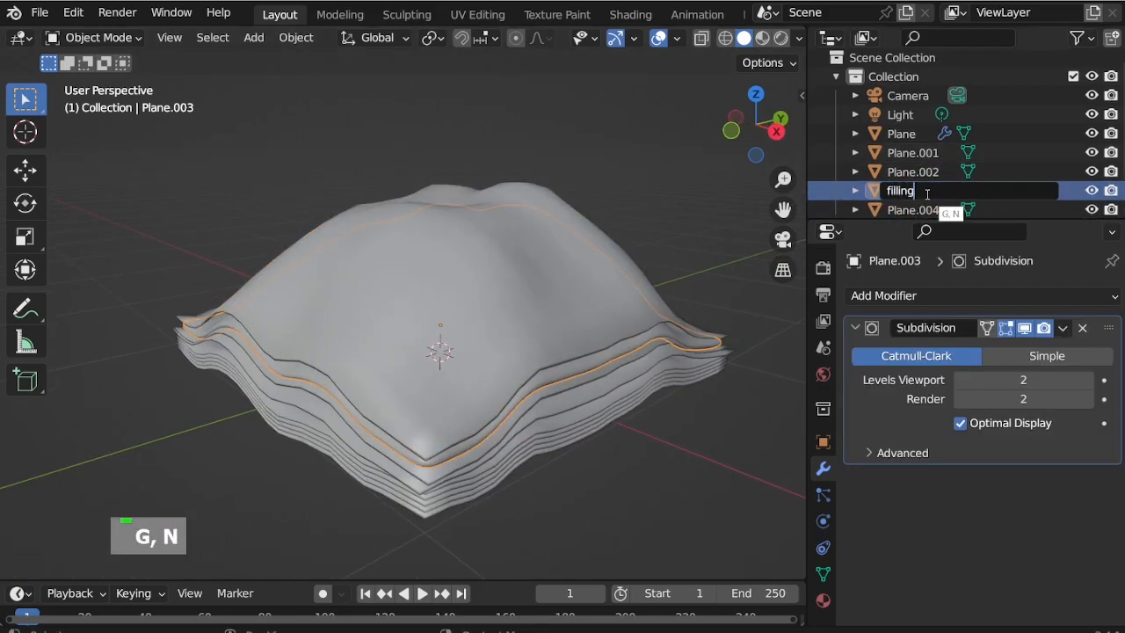
key(Return)
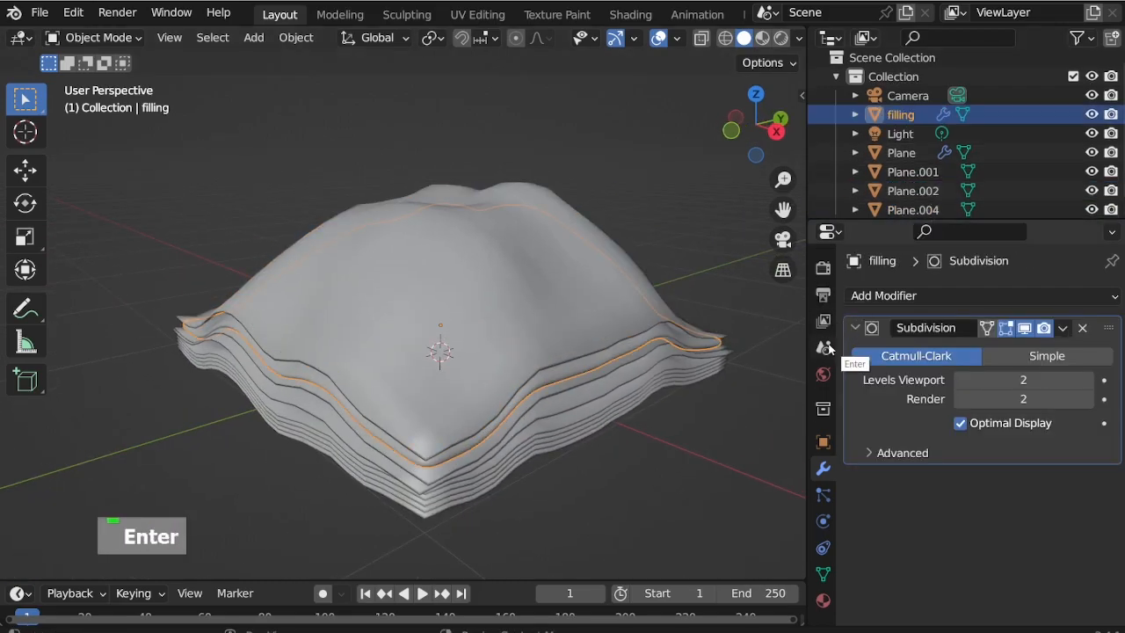
Add an Array modifier to the topmost thin layer and set its relative offset X factor to 0
click(486, 355)
click(895, 299)
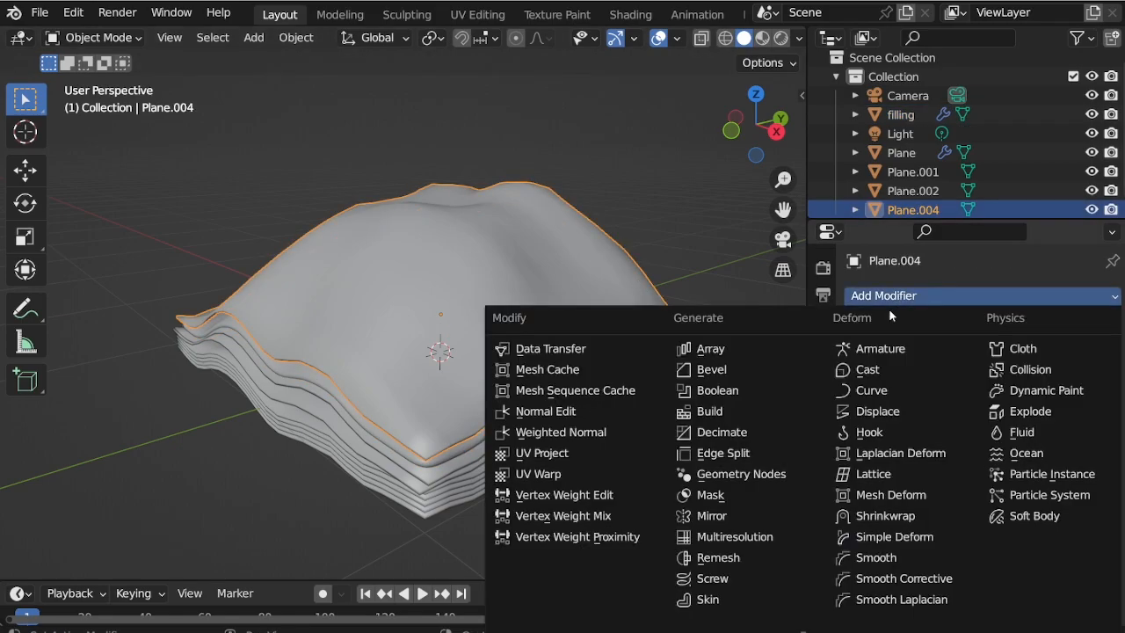
click(758, 351)
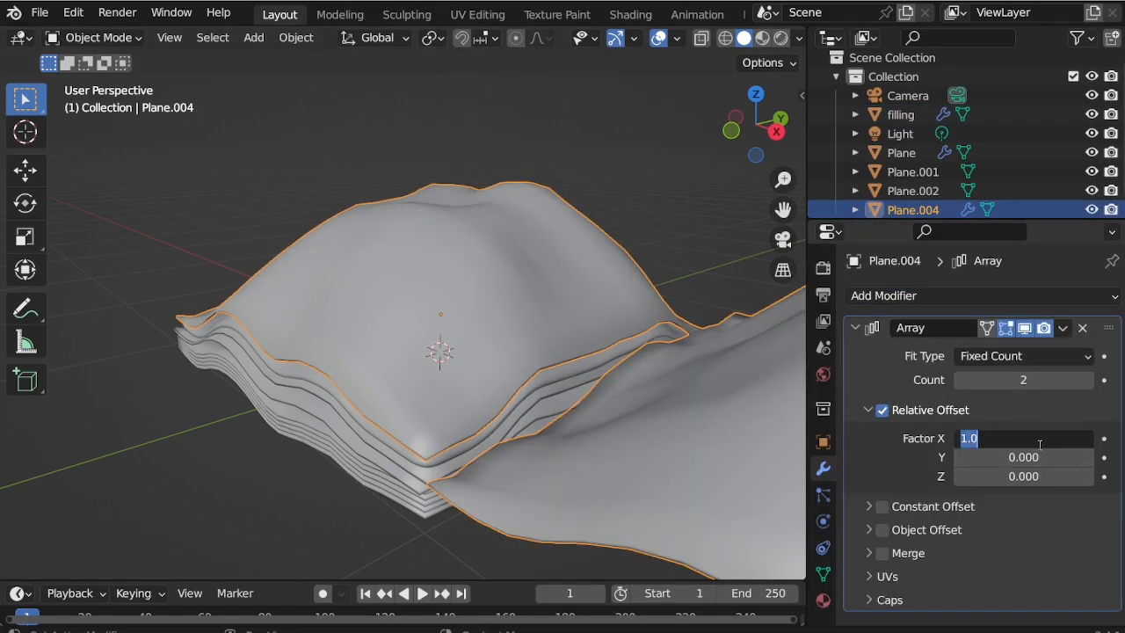
text(0)
key(Return)
Set the Array's relative offset Z factor to 0.05 and its count to 4
click(1020, 479)
text(0.)
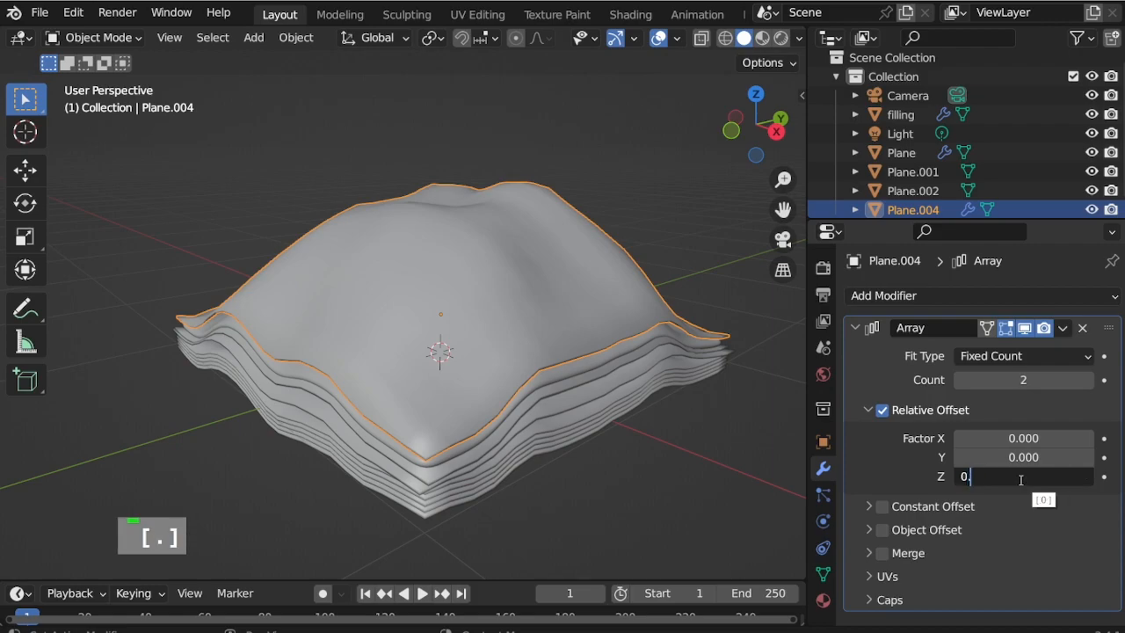
text(08)
key(Return)
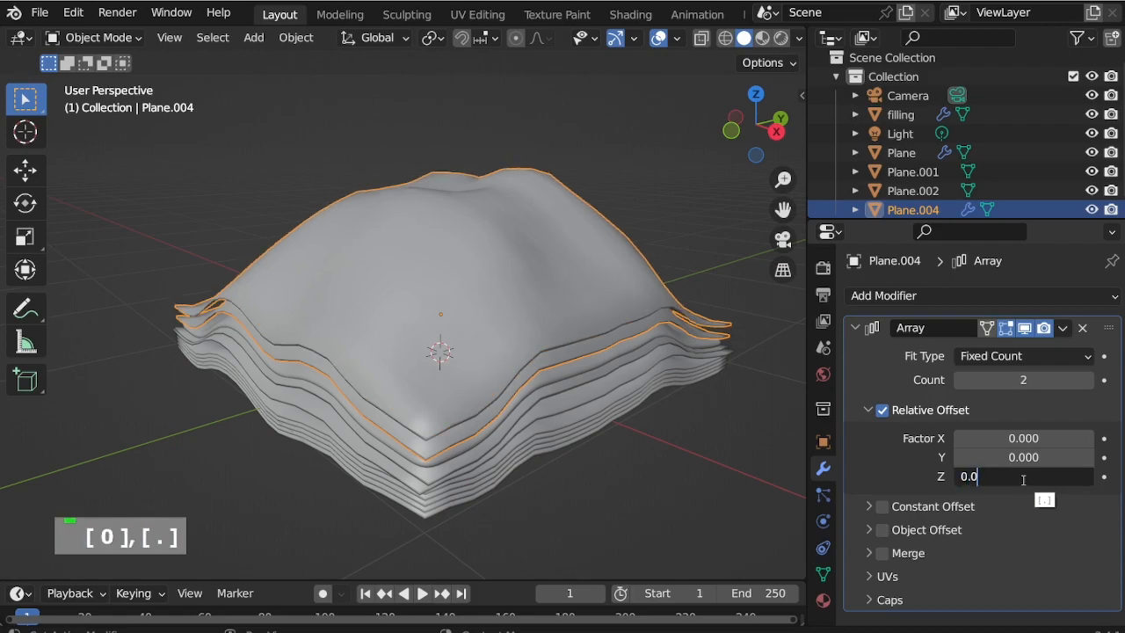
text(5)
key(Return)
double_click(1087, 380)
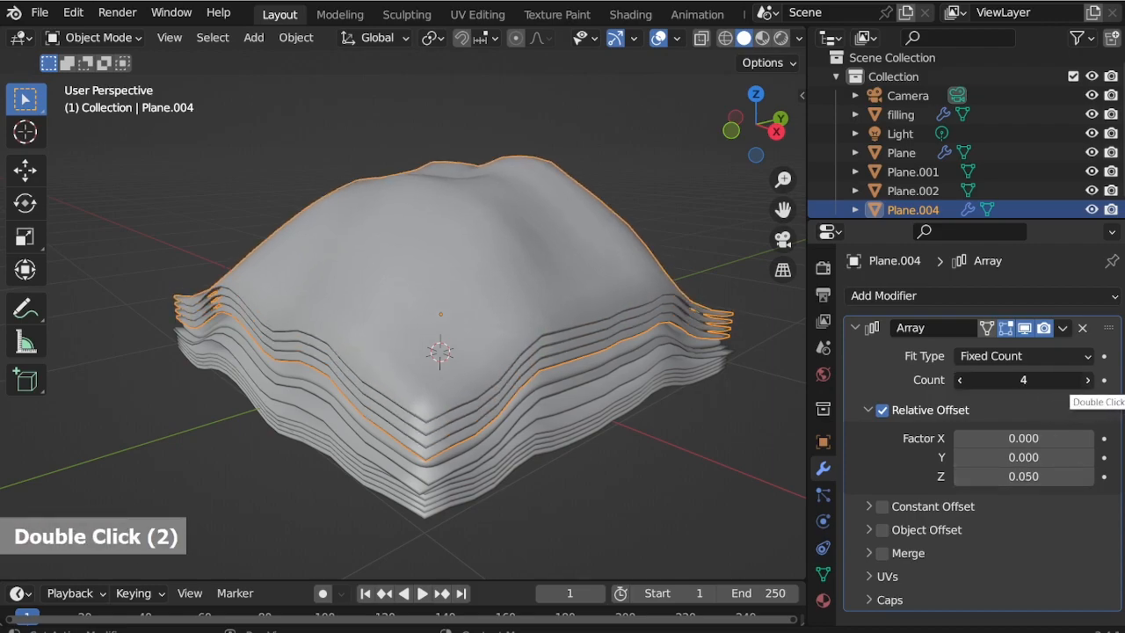
Increase the Array modifier's count to 10
double_click(1088, 380)
double_click(1088, 379)
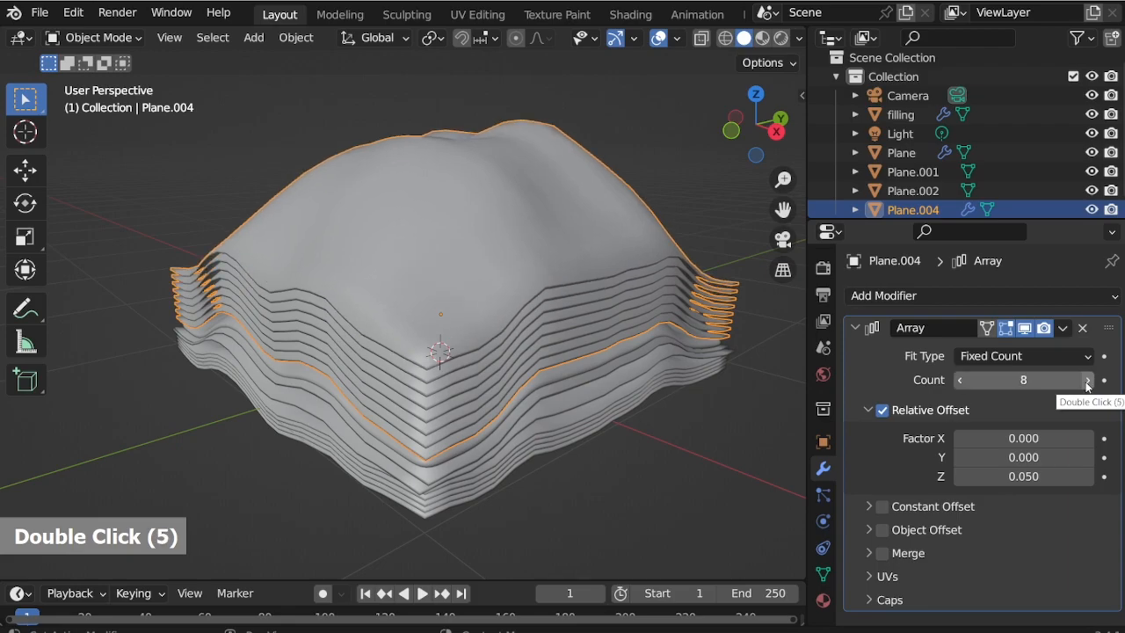
double_click(1088, 380)
mouse_move(510, 396)
middle_down()
mouse_move(515, 339)
mouse_move(498, 428)
mouse_move(501, 413)
middle_up()
scroll(515, 381, down, 2)
scroll(504, 386, up, 1)
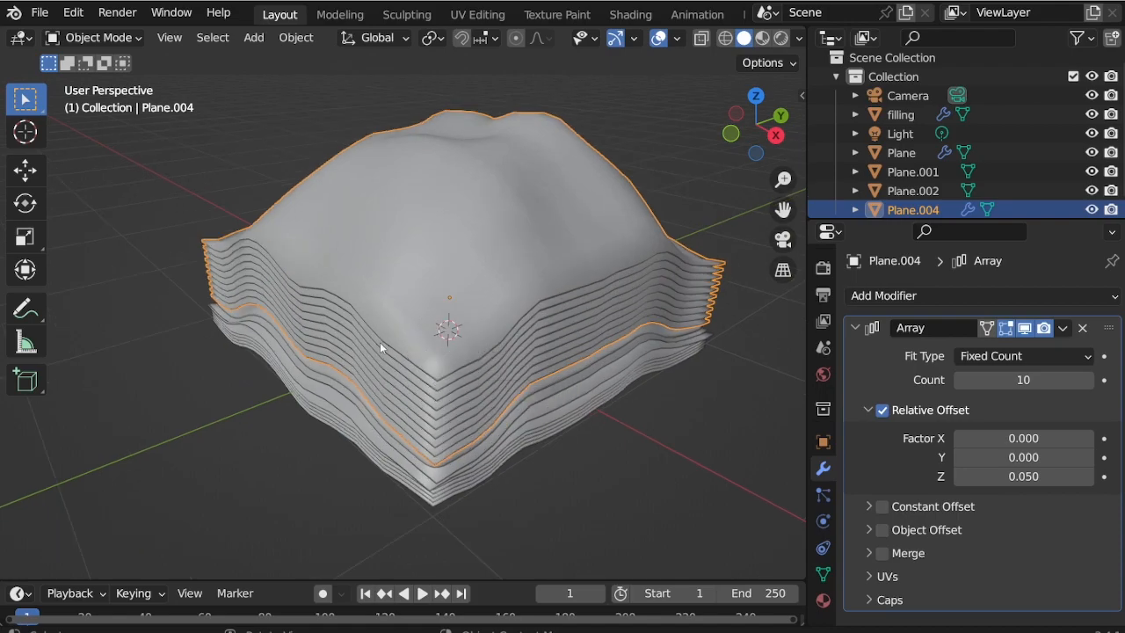
Apply the Array modifier on Plane.004 and enter Edit Mode on the resulting mesh
click(98, 37)
click(1063, 327)
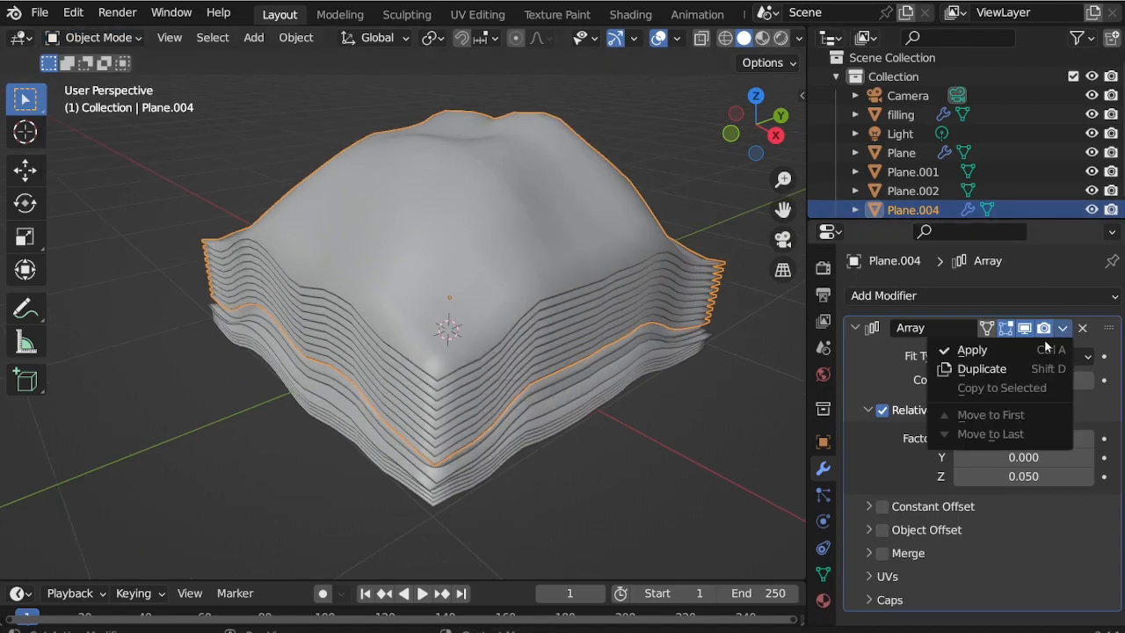
click(1042, 346)
click(95, 37)
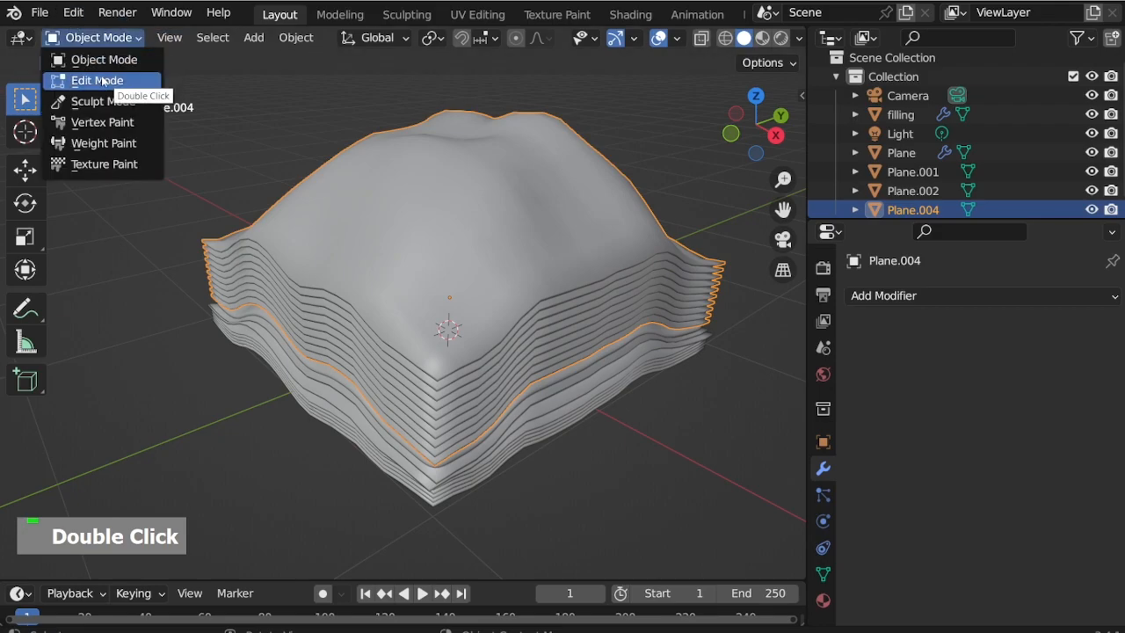
click(103, 81)
Select only the topmost linked layer and scale it uniformly to about 0.79 with proportional editing off
key(alt+a)
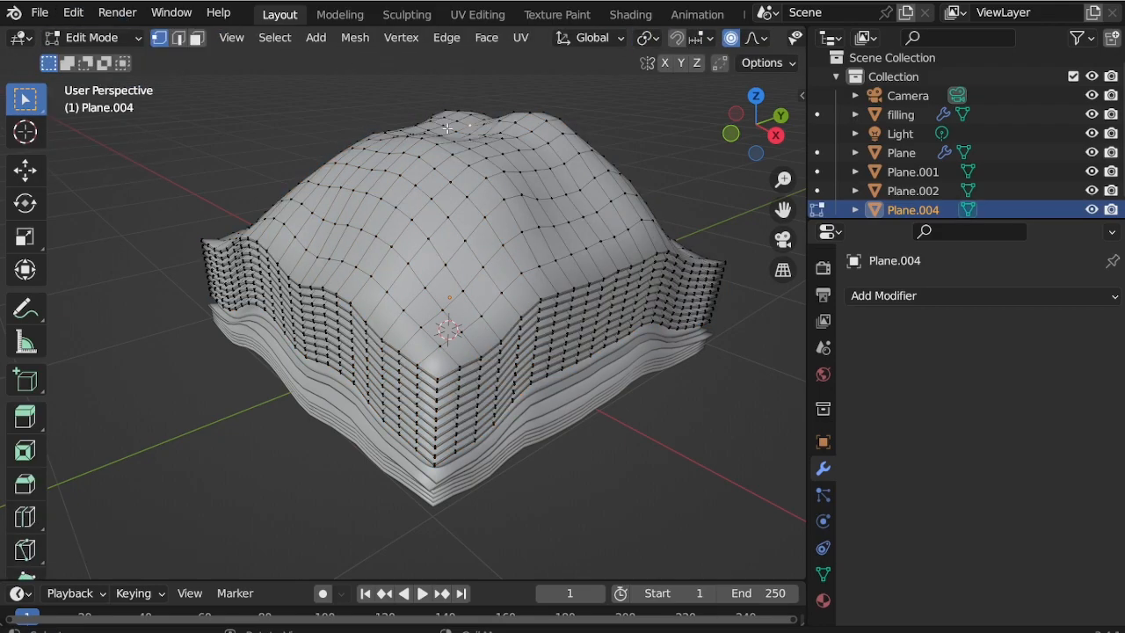
key(l)
scroll(445, 318, up, 1)
key(s)
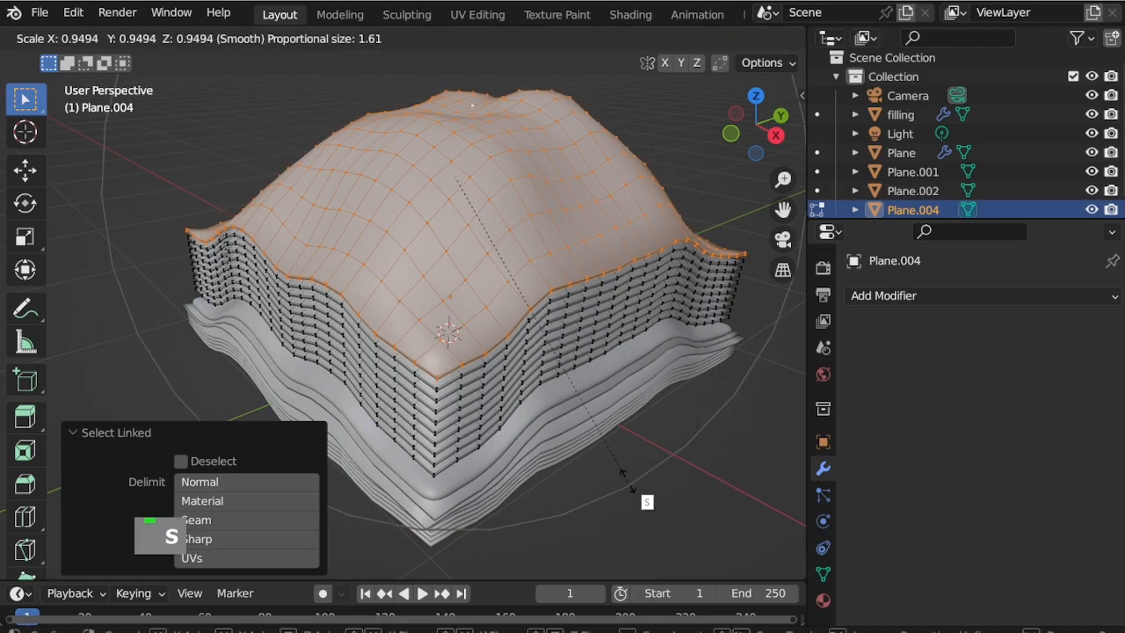
key(Escape)
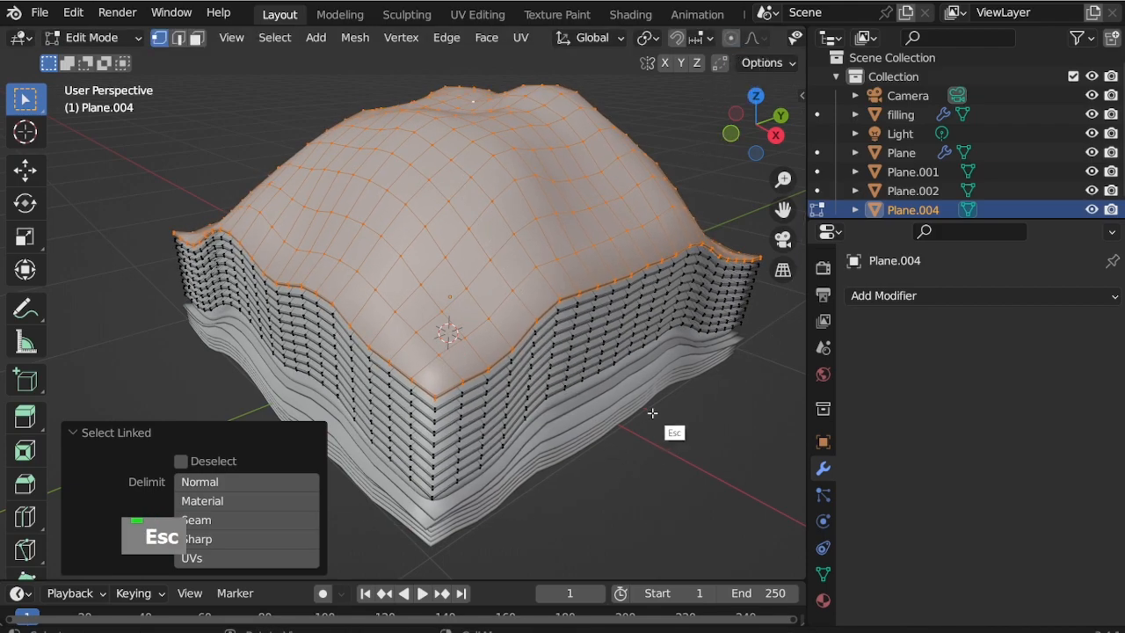
key(s)
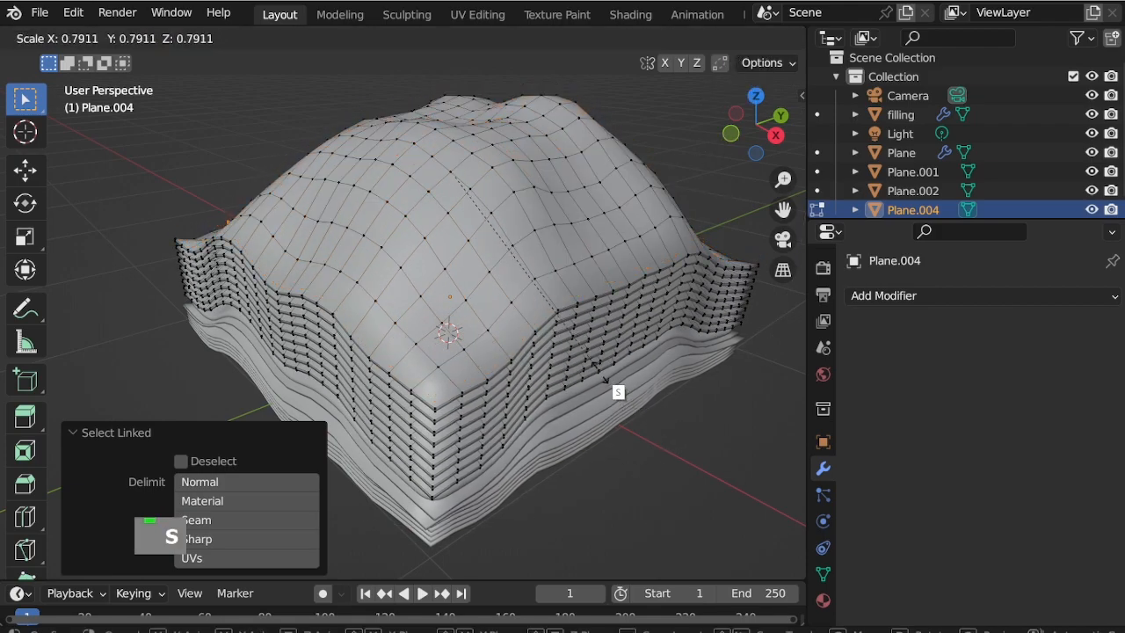
click(605, 378)
Raise the topmost layer about 0.278 m along Z, clear of the layers beneath it
key(g)
key(z)
click(617, 303)
scroll(519, 280, down, 1)
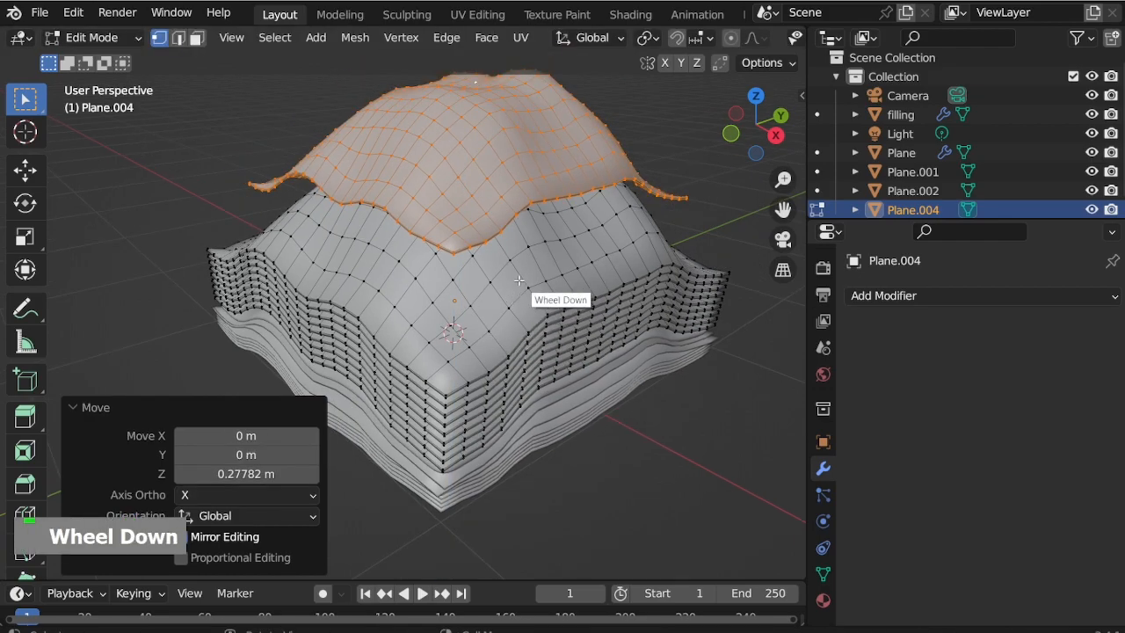
Select the linked second layer from the top and raise it about 0.13 m along Z
scroll(522, 273, up, 2)
click(526, 258)
key(l)
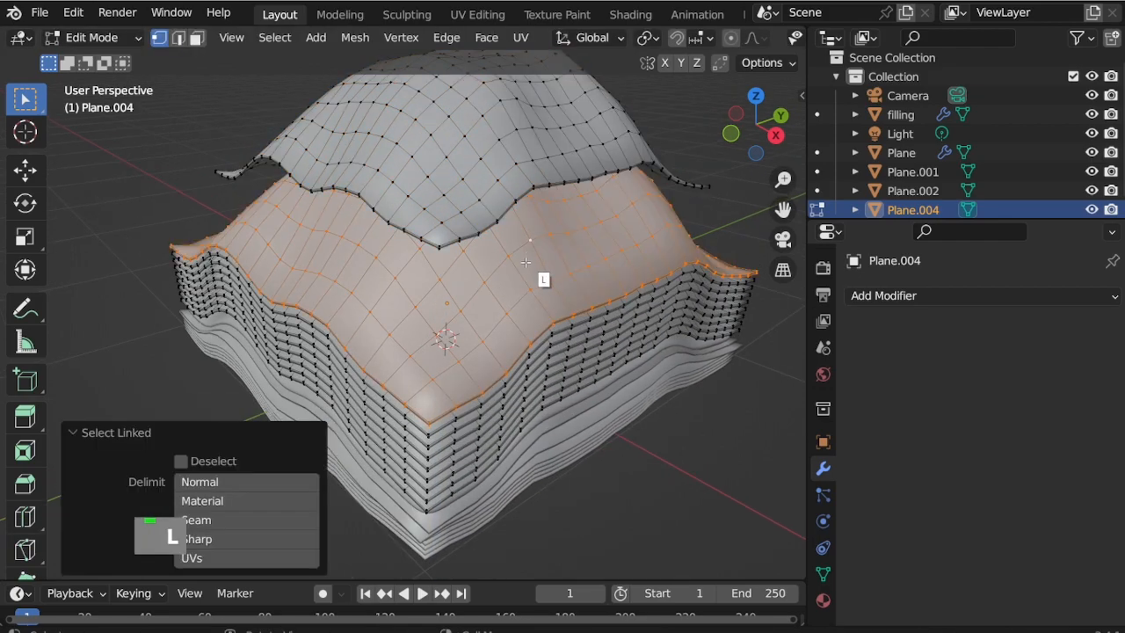
scroll(579, 352, up, 1)
key(g)
key(z)
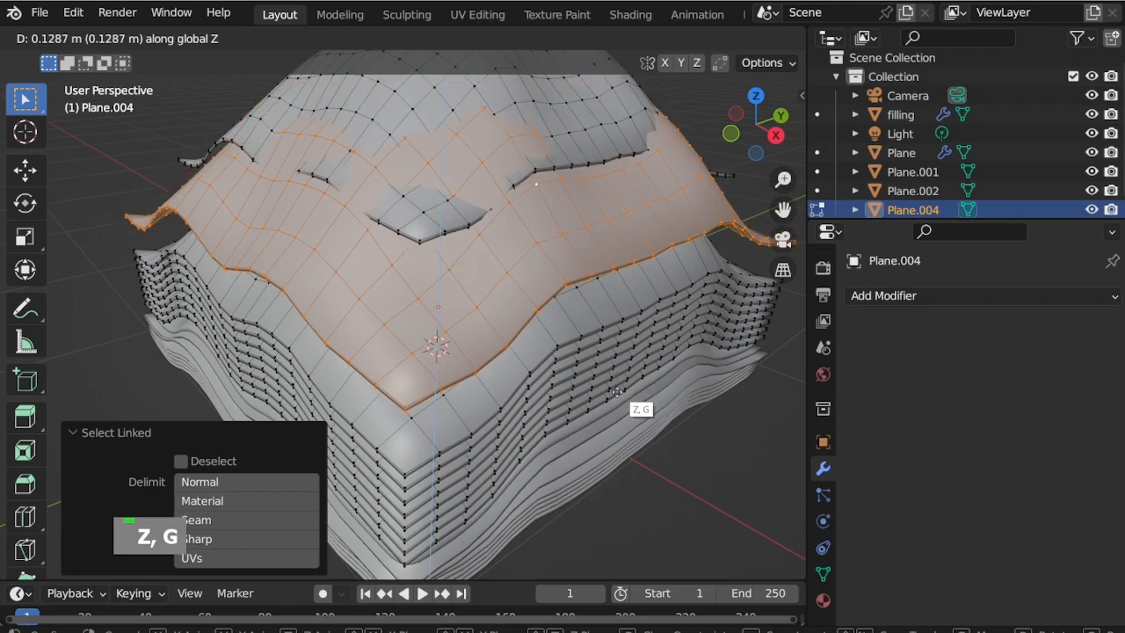
click(615, 391)
Scale the second layer down uniformly and raise it another 0.187 m or so along Z
key(s)
click(595, 401)
key(g)
key(z)
click(599, 349)
Rescale the second layer slightly and nudge it along Z toward the top layer's edge
middle_drag(598, 349, 402, 219)
scroll(464, 301, up, 2)
key(s)
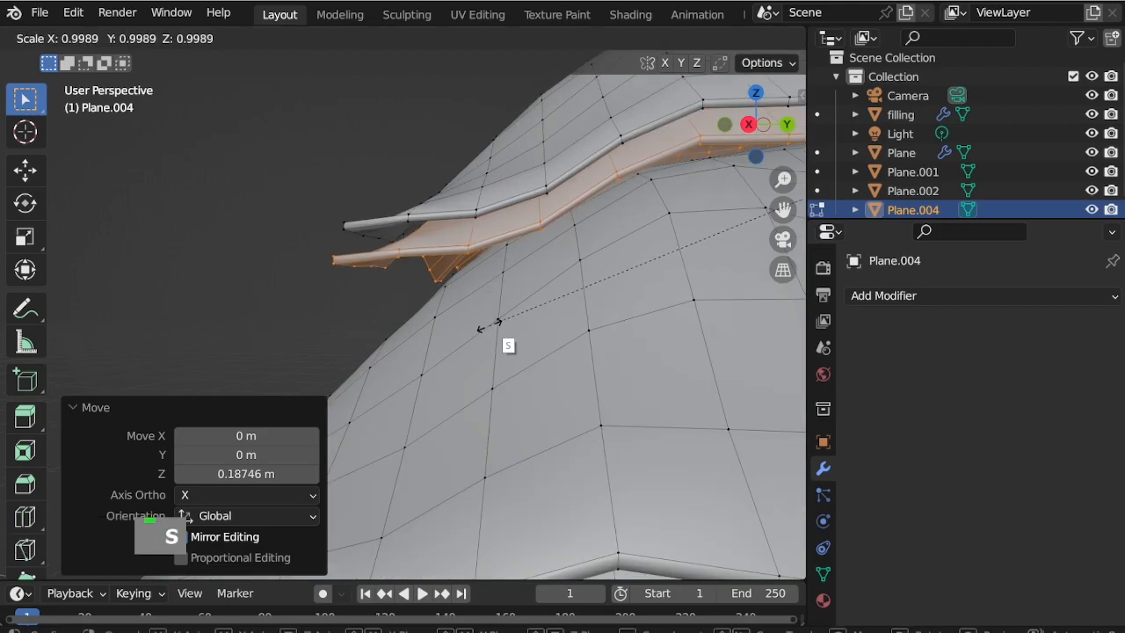
click(492, 326)
key(g)
key(z)
click(486, 318)
Refine the second layer's scale and height again until its rim sits just beneath the top layer
middle_drag(486, 318, 462, 293)
scroll(598, 360, up, 2)
key(s)
click(578, 377)
key(g)
key(z)
click(521, 347)
Select the linked third layer, scale it uniformly to 0.704 and raise it about 0.283 m along Z
click(522, 347)
key(l)
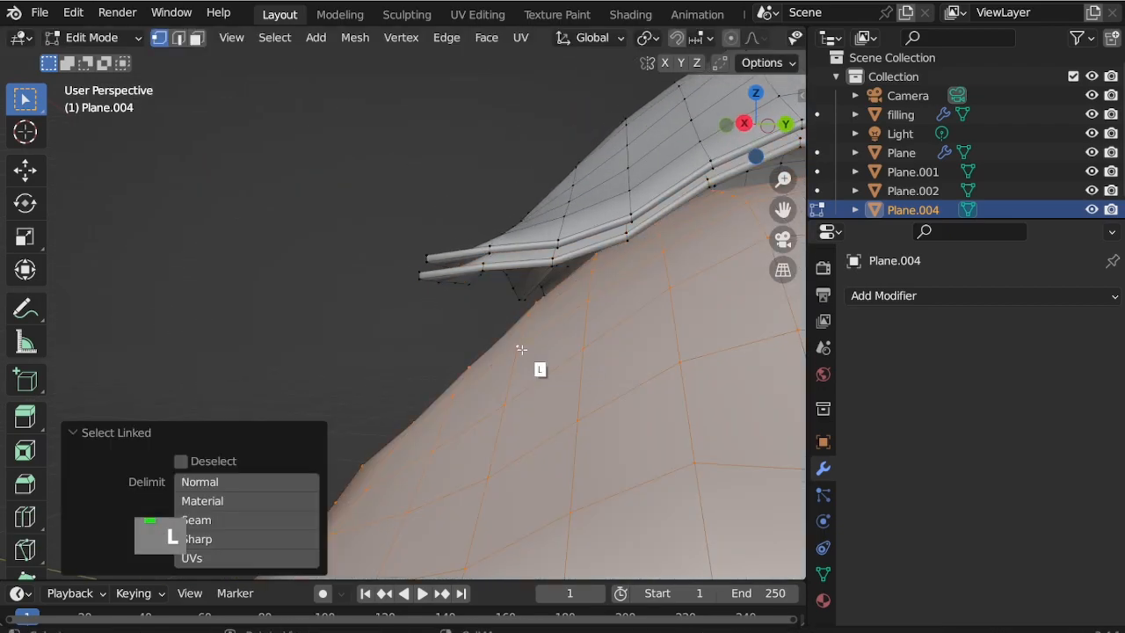
key(s)
click(695, 405)
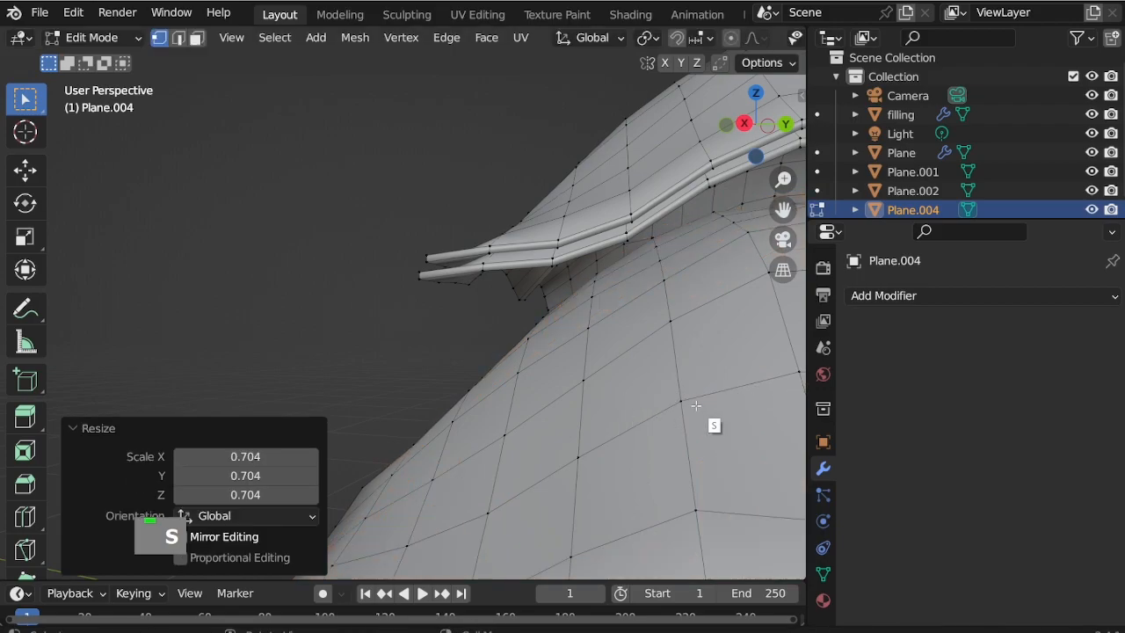
key(g)
key(z)
click(647, 278)
Enlarge the third layer by a factor of 1.157 and raise it about 0.016 m along Z
middle_drag(647, 279, 542, 314)
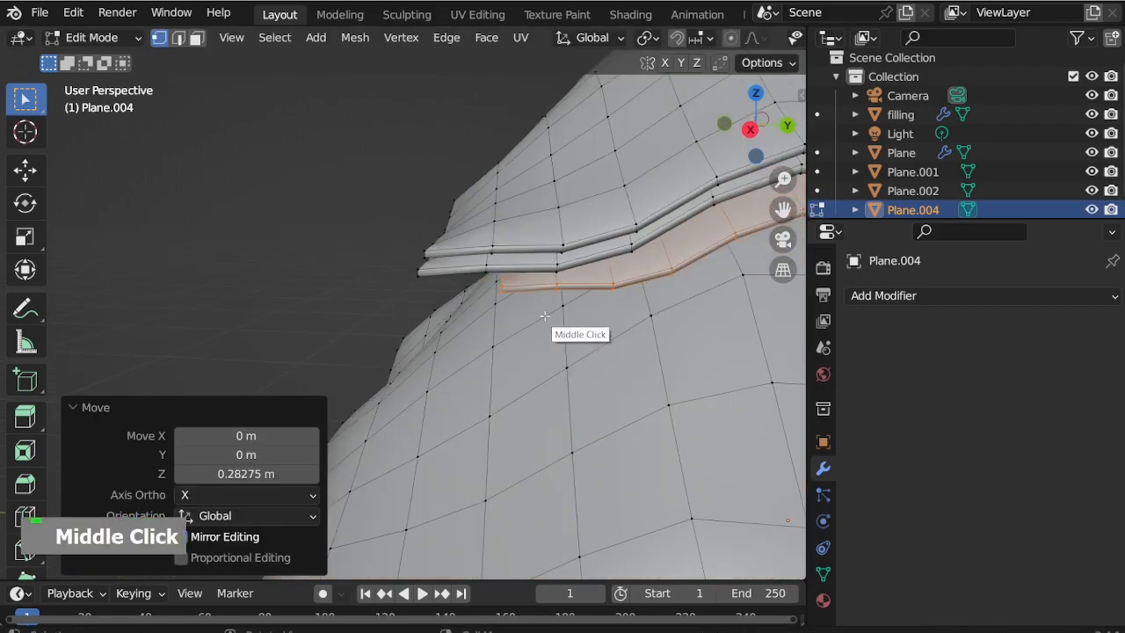
key(s)
click(534, 377)
middle_drag(534, 377, 486, 315)
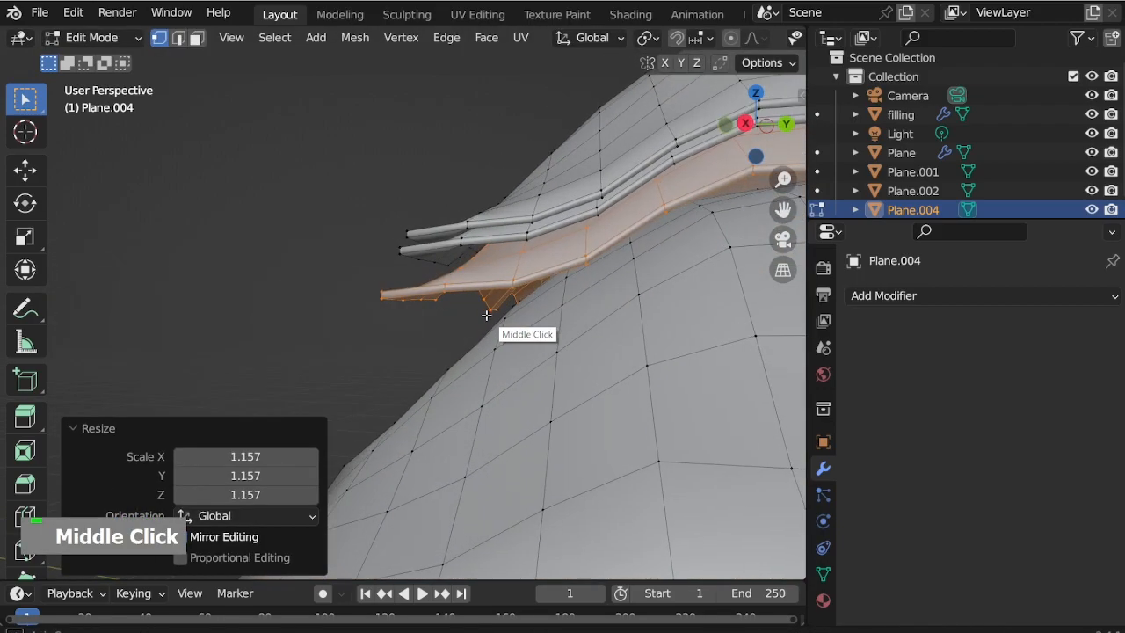
scroll(486, 315, up, 2)
key(g)
key(z)
click(494, 295)
Fine-tune the third layer by scaling it to 0.985, raising it about 0.015 m along Z and scaling it by 1.007
key(s)
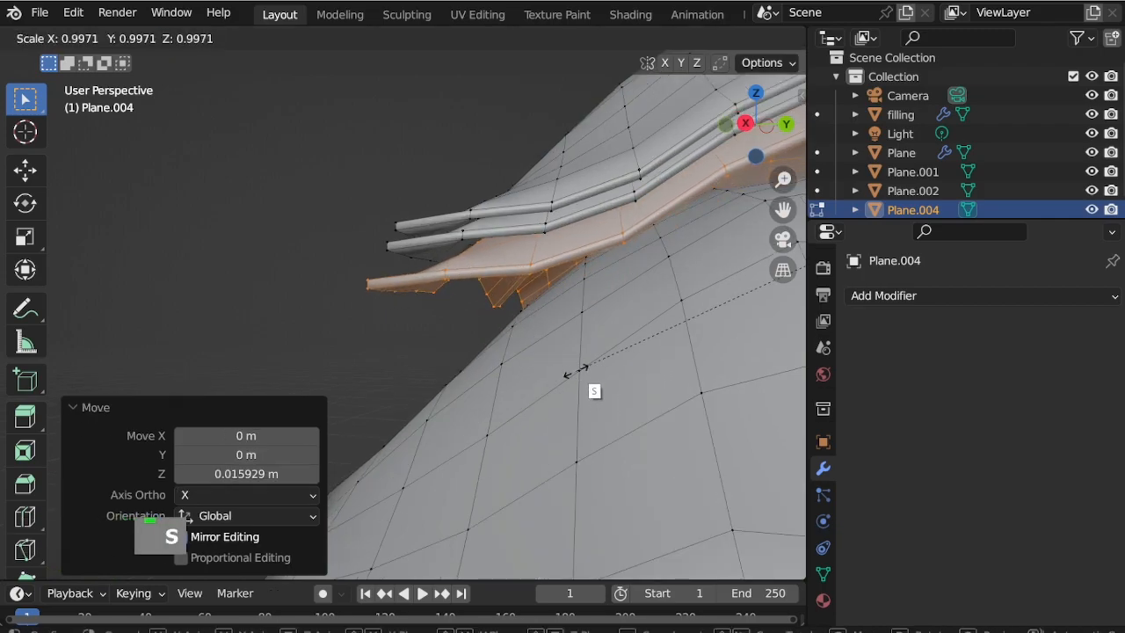
click(595, 379)
middle_drag(595, 379, 512, 364)
key(g)
key(z)
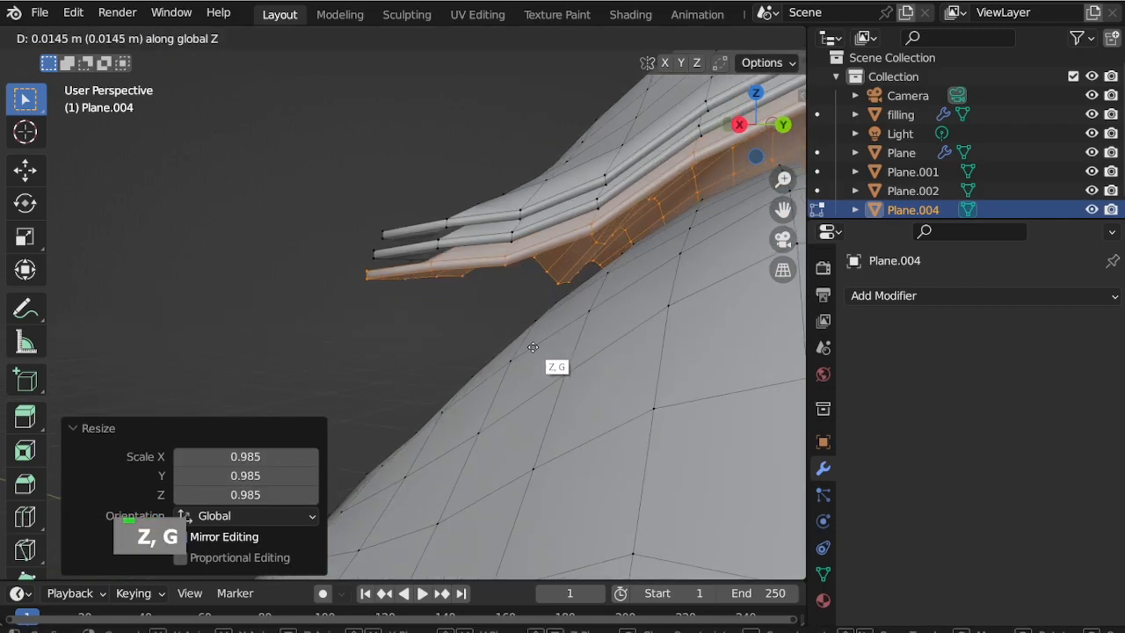
click(536, 356)
key(s)
click(529, 356)
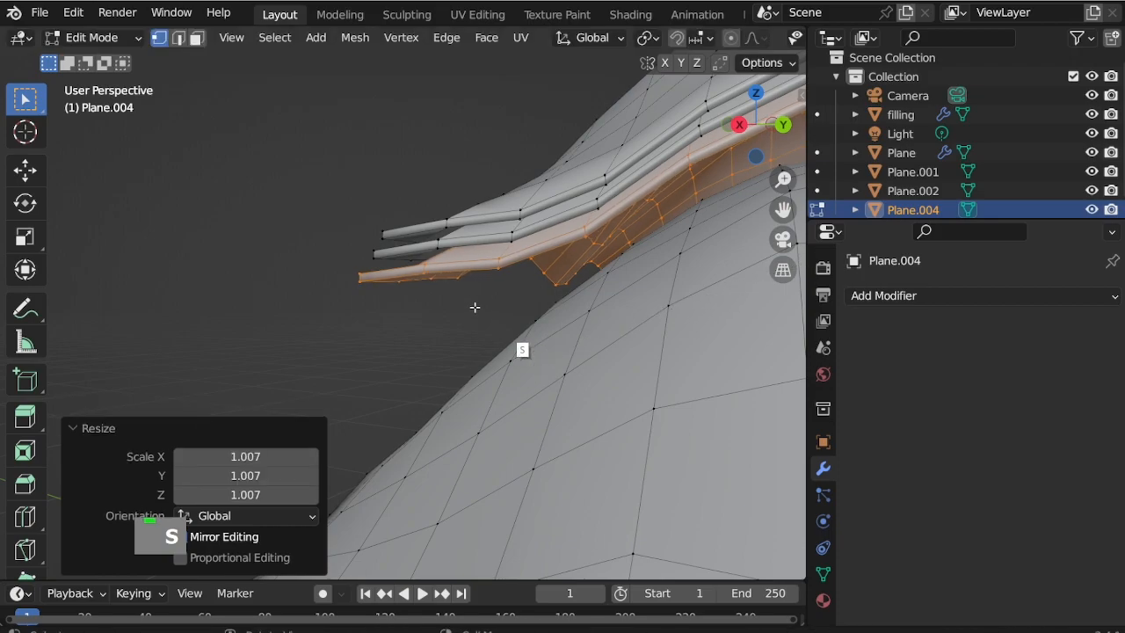
Rotate the third layer about 1.2° around the Z axis so its corner is offset from the layers above
middle_drag(474, 307, 576, 427)
scroll(576, 427, down, 2)
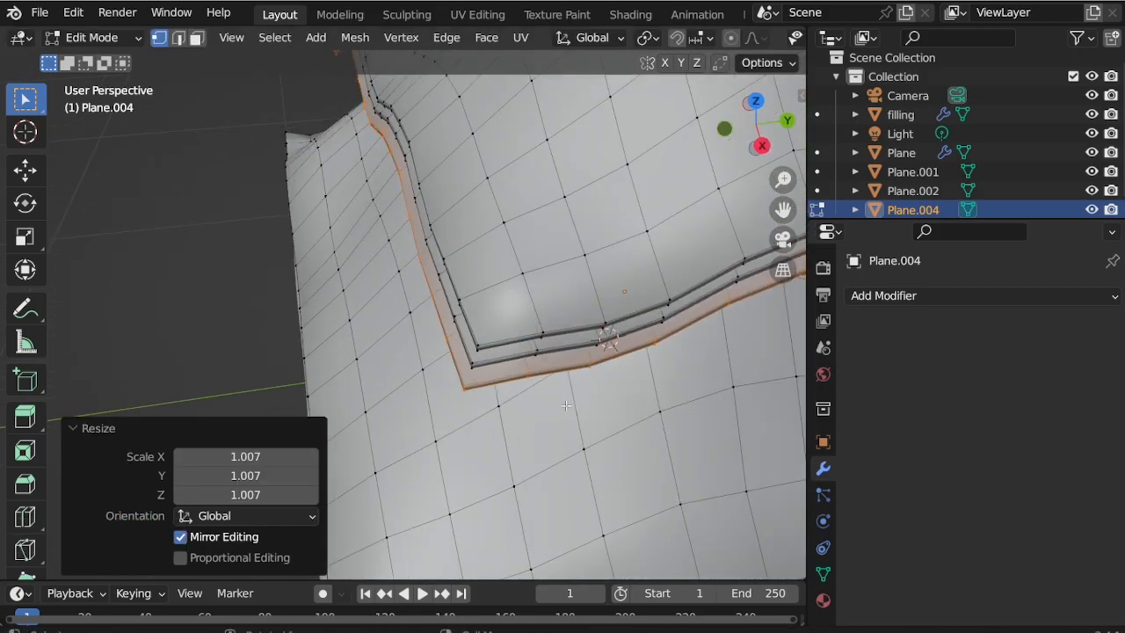
scroll(528, 387, down, 3)
scroll(483, 400, up, 1)
middle_drag(483, 400, 510, 435)
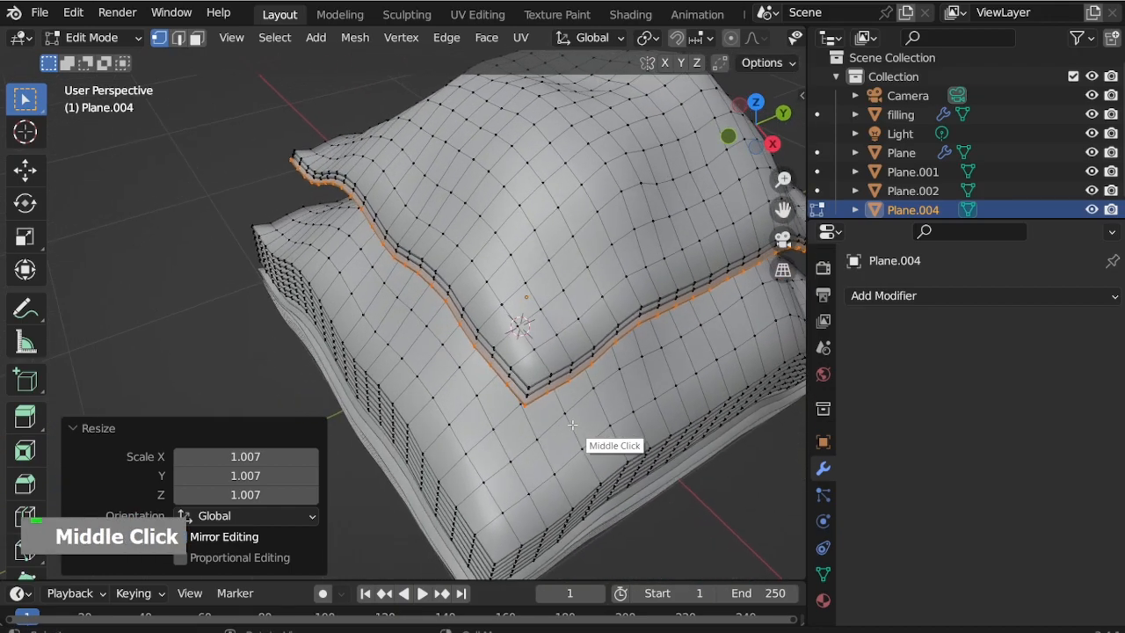
scroll(528, 440, up, 3)
key(r)
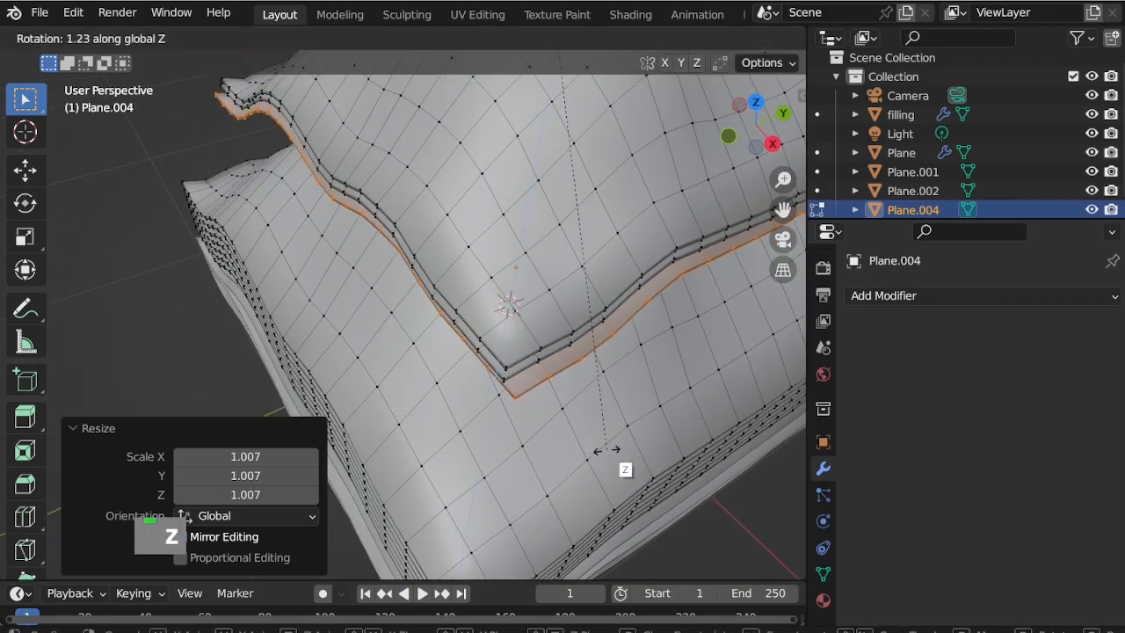
click(606, 450)
Select the linked second layer, rotate it about -1.2° around Z and scale it uniformly by 1.010
key(l)
scroll(654, 472, up, 1)
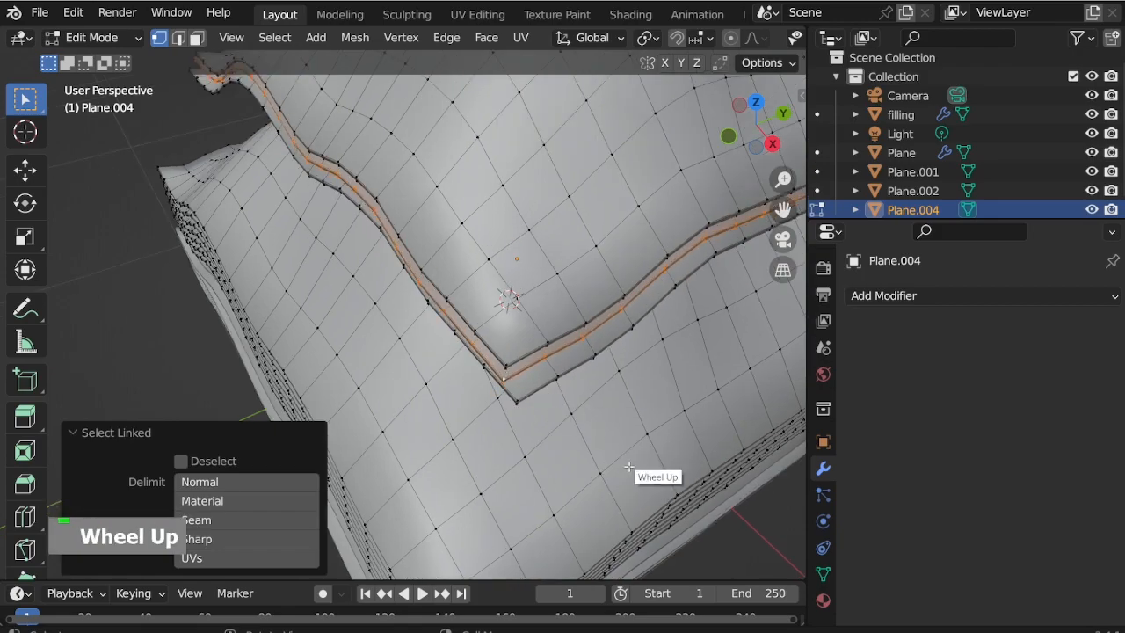
key(r)
key(z)
click(618, 471)
key(s)
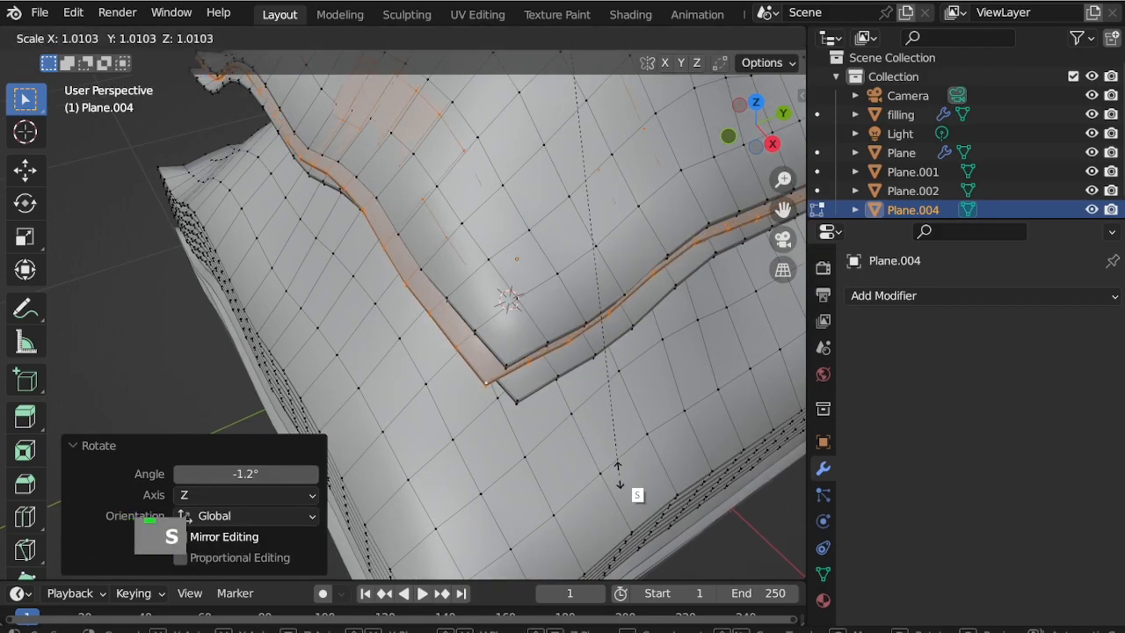
click(618, 472)
Lower the second layer about 0.015 m along Z and the third layer about 0.013 m
middle_drag(618, 472, 596, 400)
scroll(513, 332, up, 2)
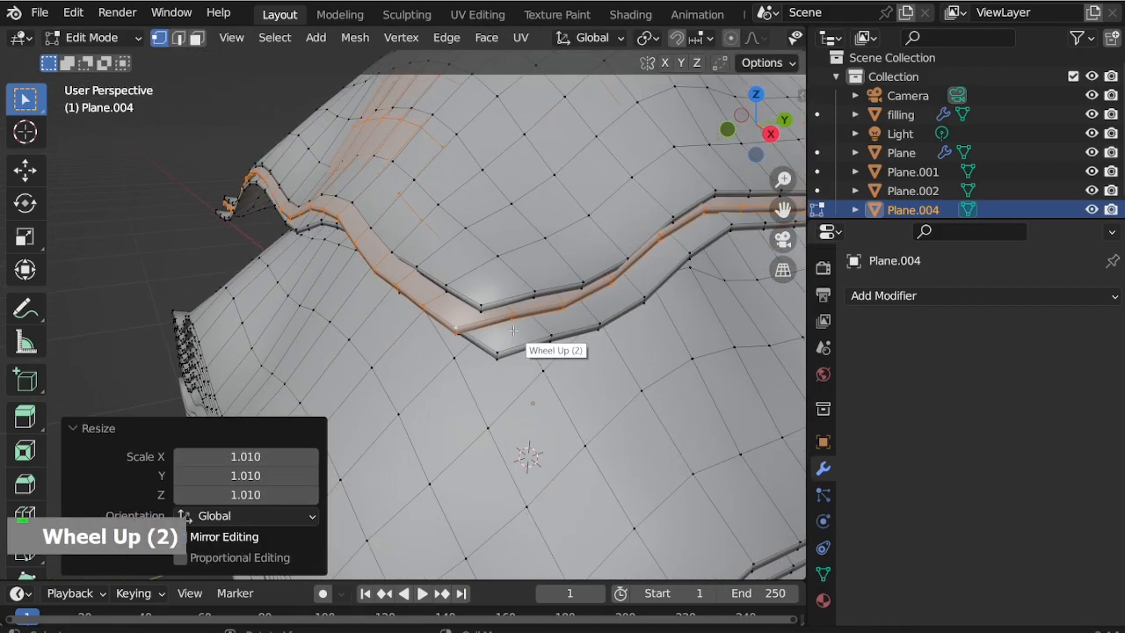
key(z)
click(514, 336)
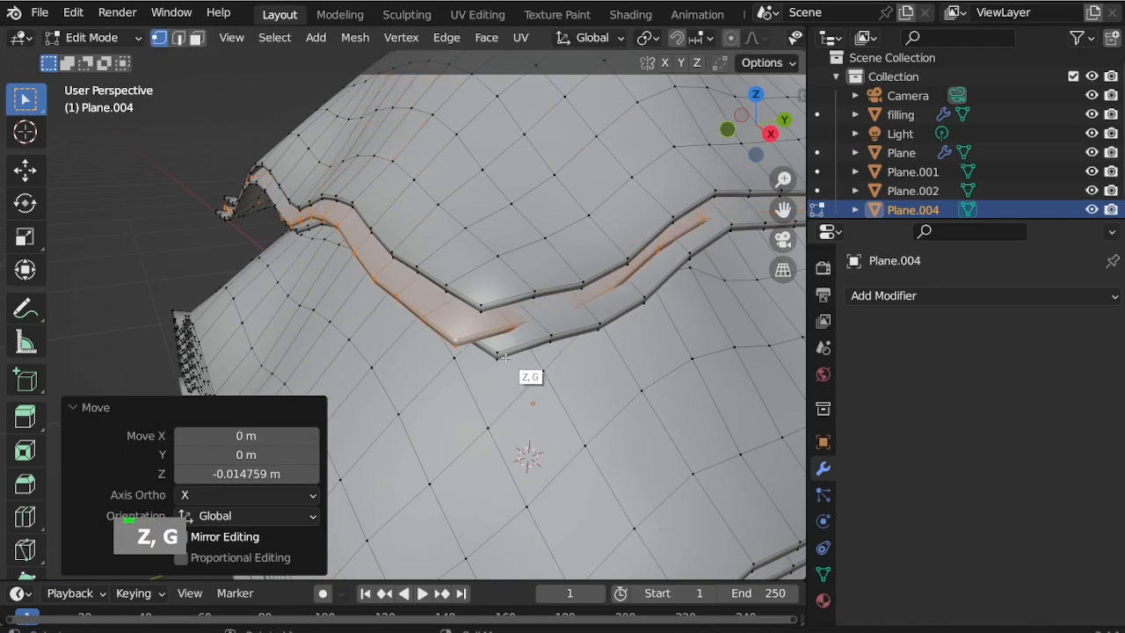
key(l)
key(g)
key(z)
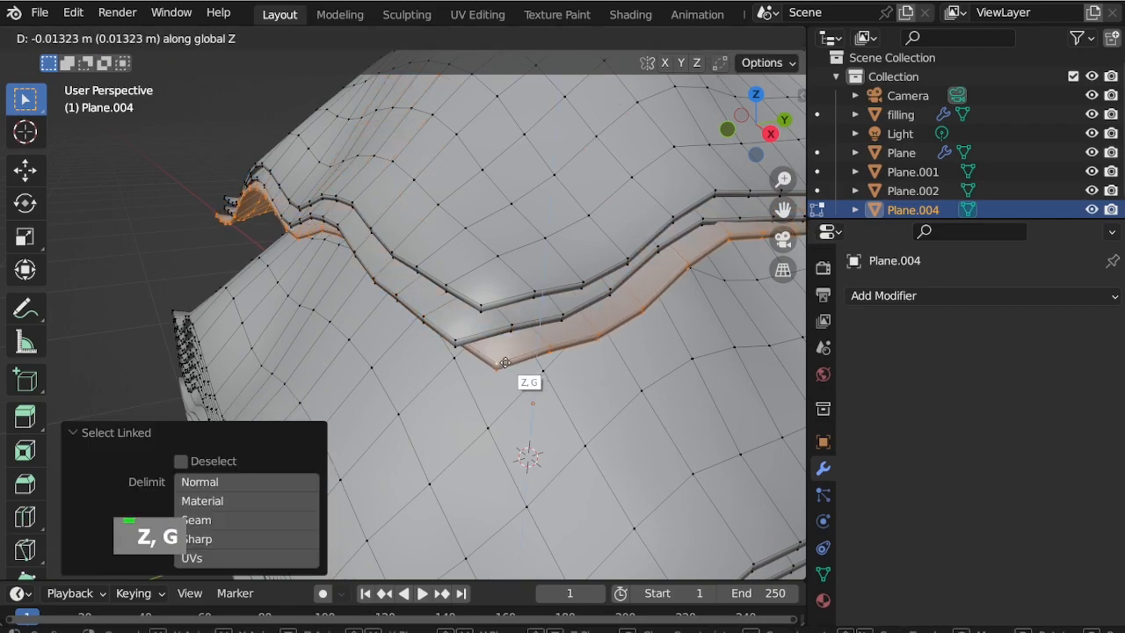
click(505, 362)
Select the linked fourth layer from the top, scale it down uniformly and raise it along Z toward the third layer
scroll(502, 292, down, 6)
scroll(509, 438, up, 3)
click(469, 498)
middle_drag(496, 494, 490, 408)
key(l)
key(l)
key(s)
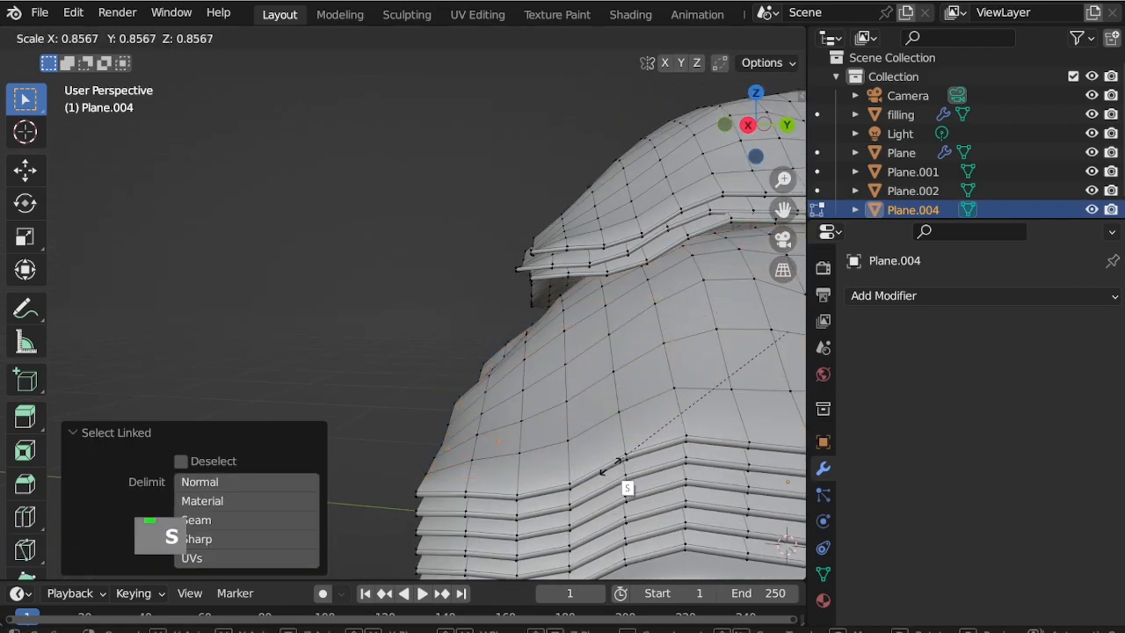
click(617, 460)
key(g)
key(z)
click(641, 384)
Readjust the fourth layer's height along Z and its uniform scale to match the layers above
middle_drag(640, 385, 608, 360)
key(g)
key(z)
click(602, 473)
key(s)
click(635, 474)
Fine-tune the fourth layer's scale and Z position so its rim sits just under the third layer
middle_drag(634, 475, 615, 427)
key(s)
click(589, 434)
key(g)
key(z)
click(615, 443)
Select the linked fifth layer, scale it uniformly to 0.735 and raise it about 0.25 m along Z
scroll(620, 345, down, 2)
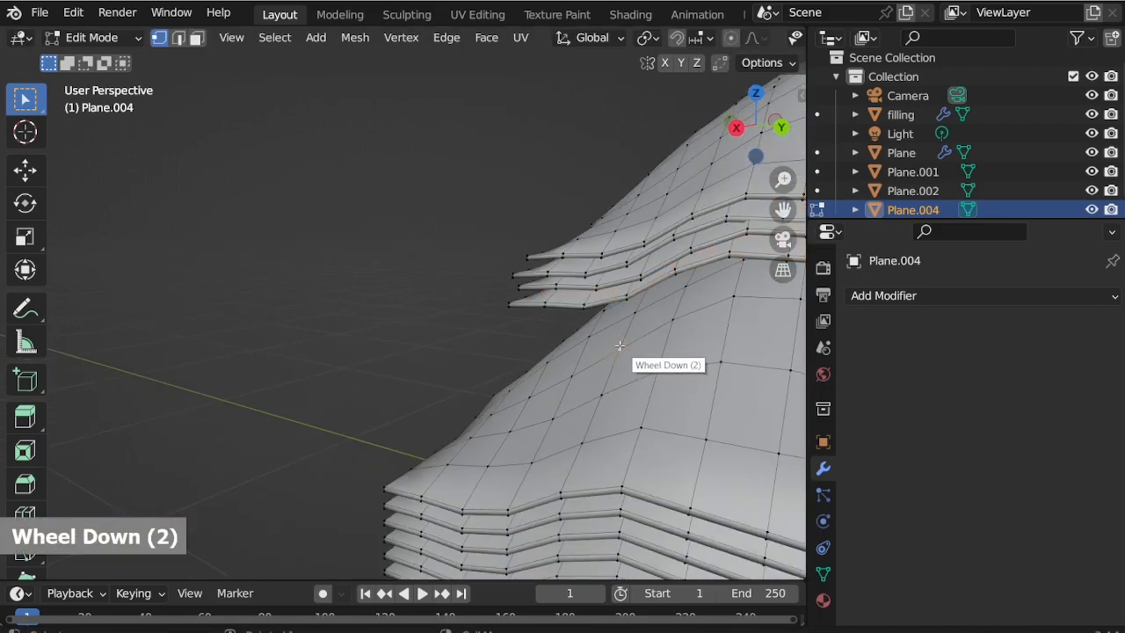
key(l)
key(s)
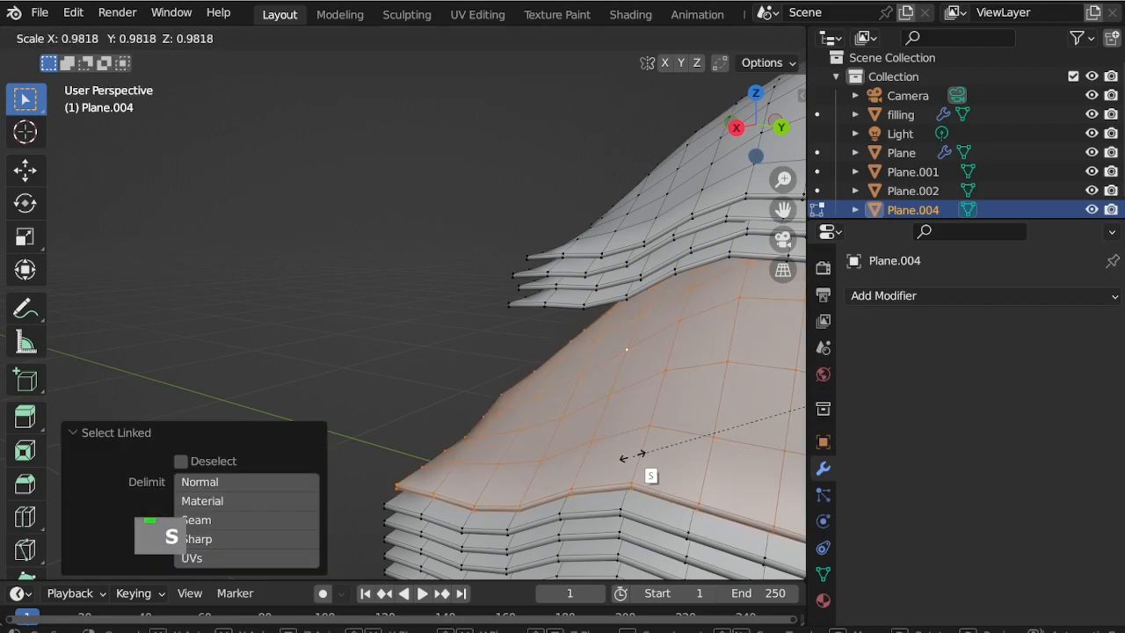
click(708, 429)
key(g)
key(z)
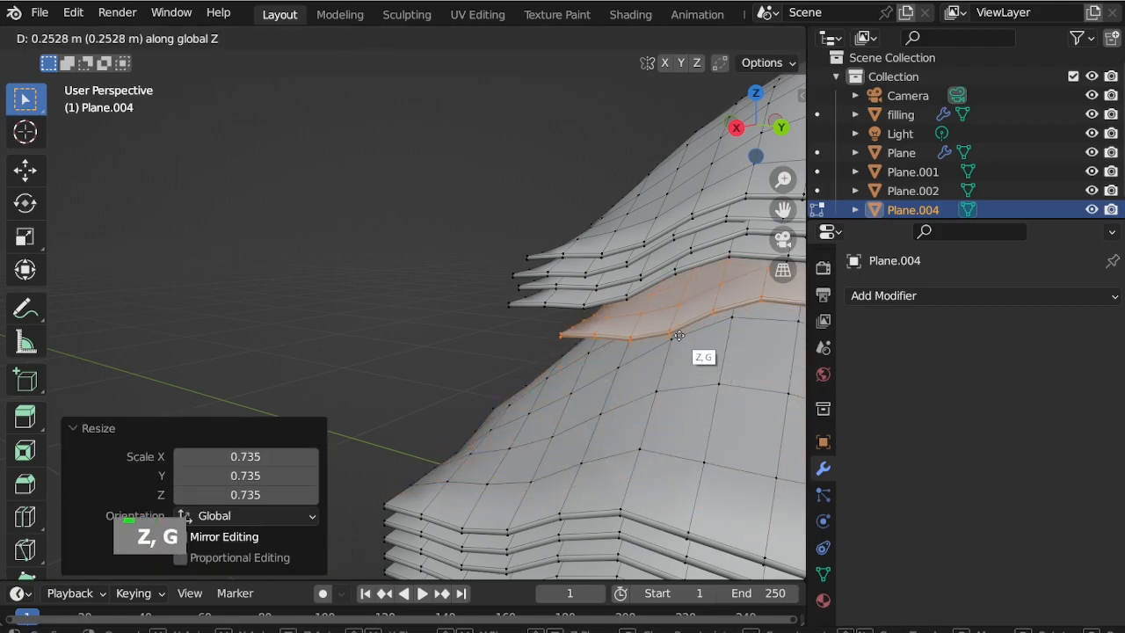
click(668, 345)
Enlarge the fifth layer by 1.128, raise it about 0.034 m along Z and finish with a uniform scale of 1.002
key(s)
click(640, 371)
scroll(593, 356, up, 2)
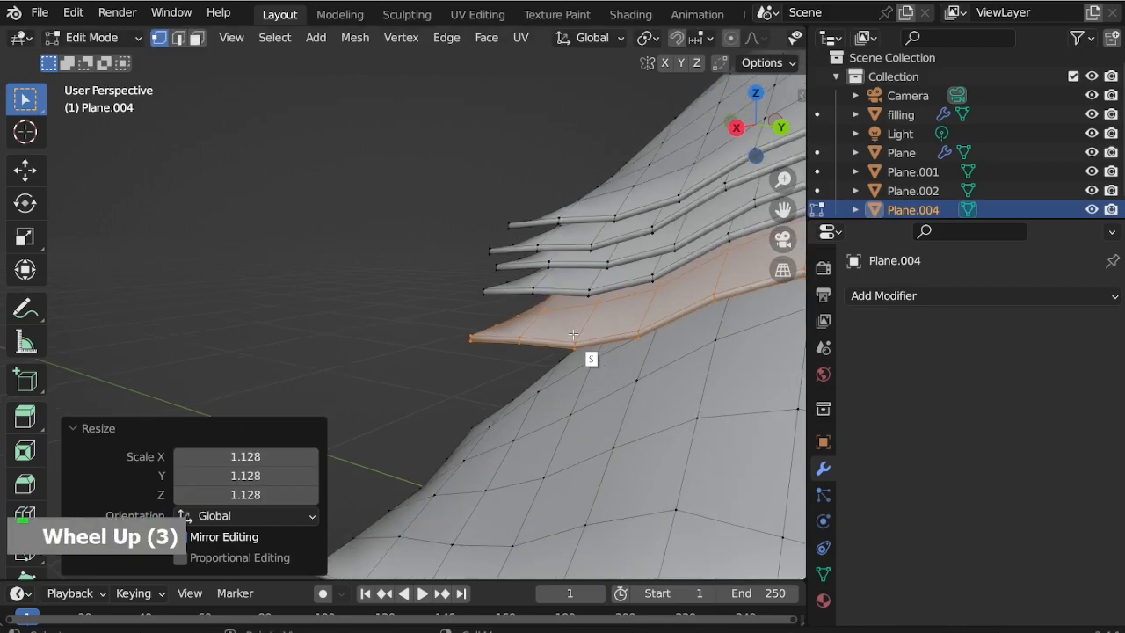
middle_drag(593, 357, 603, 322)
key(g)
key(z)
click(636, 443)
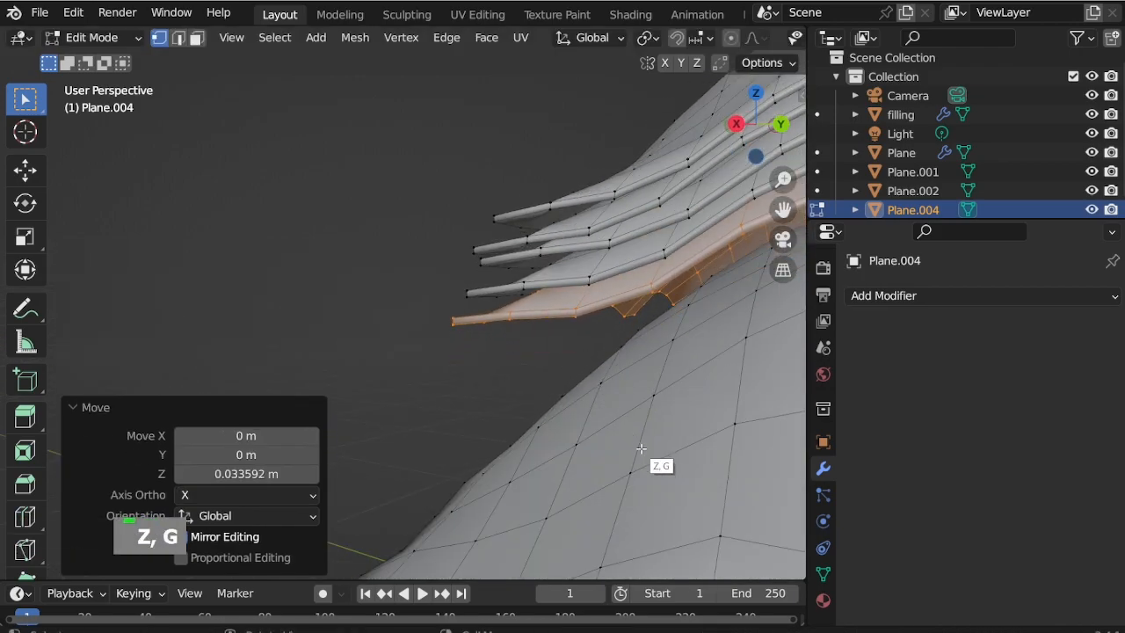
key(s)
click(569, 355)
Select the linked sixth layer from the top and scale it down uniformly
scroll(662, 453, down, 4)
middle_drag(569, 355, 508, 475)
scroll(587, 460, up, 3)
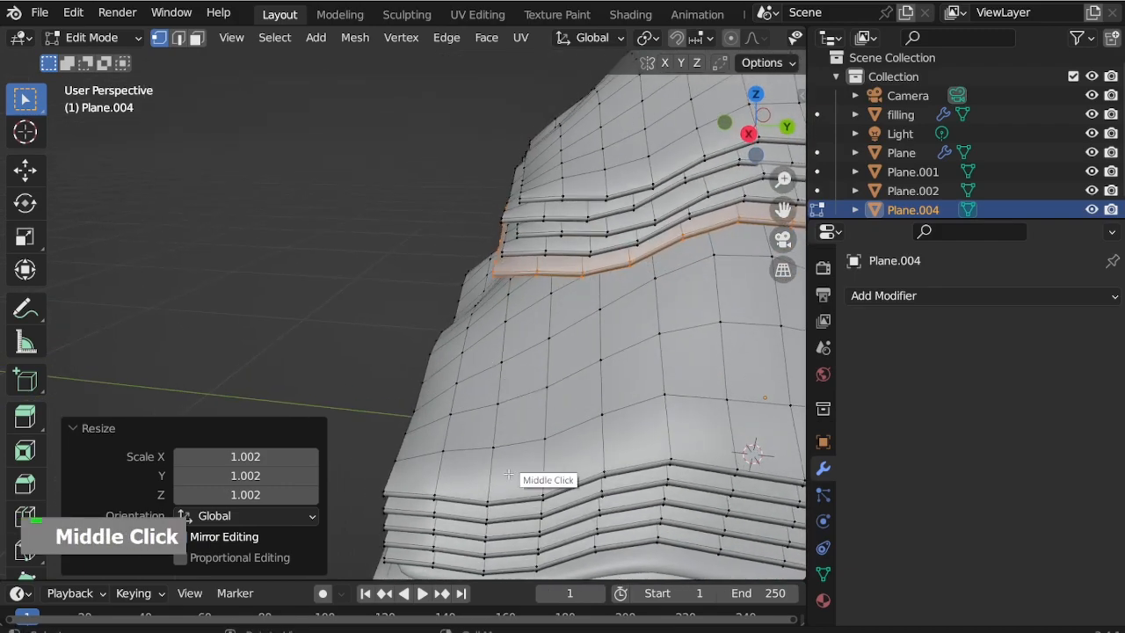
click(536, 514)
key(l)
scroll(563, 519, up, 2)
middle_drag(562, 519, 477, 459)
click(542, 484)
key(l)
key(s)
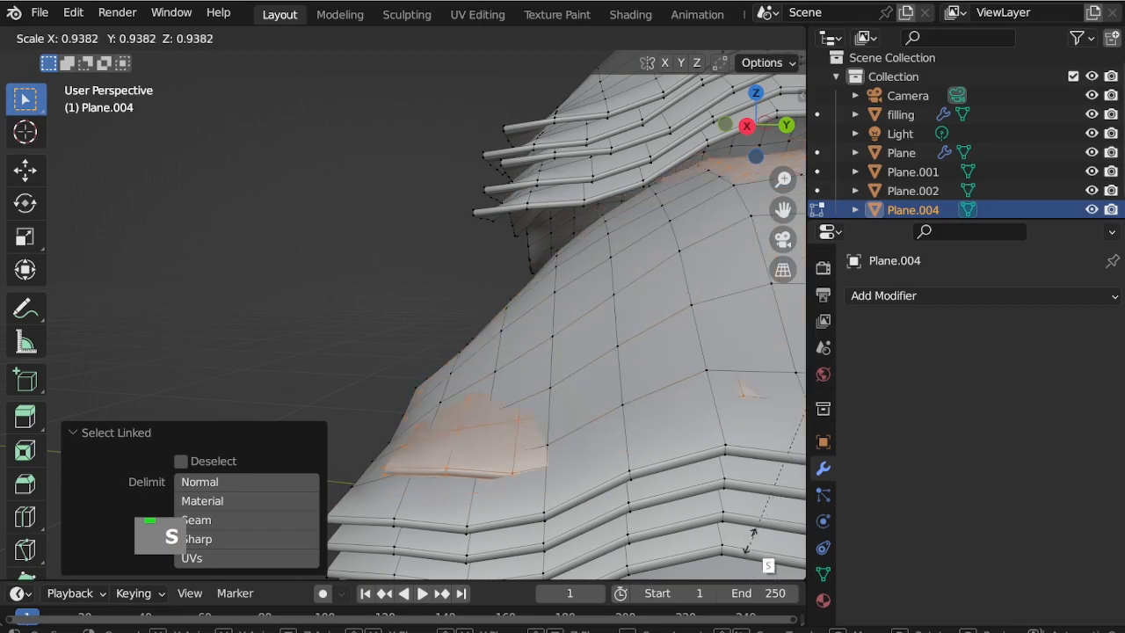
click(762, 506)
Raise the sixth layer about 0.308 m along Z and enlarge it uniformly by 1.090
key(g)
key(z)
click(730, 380)
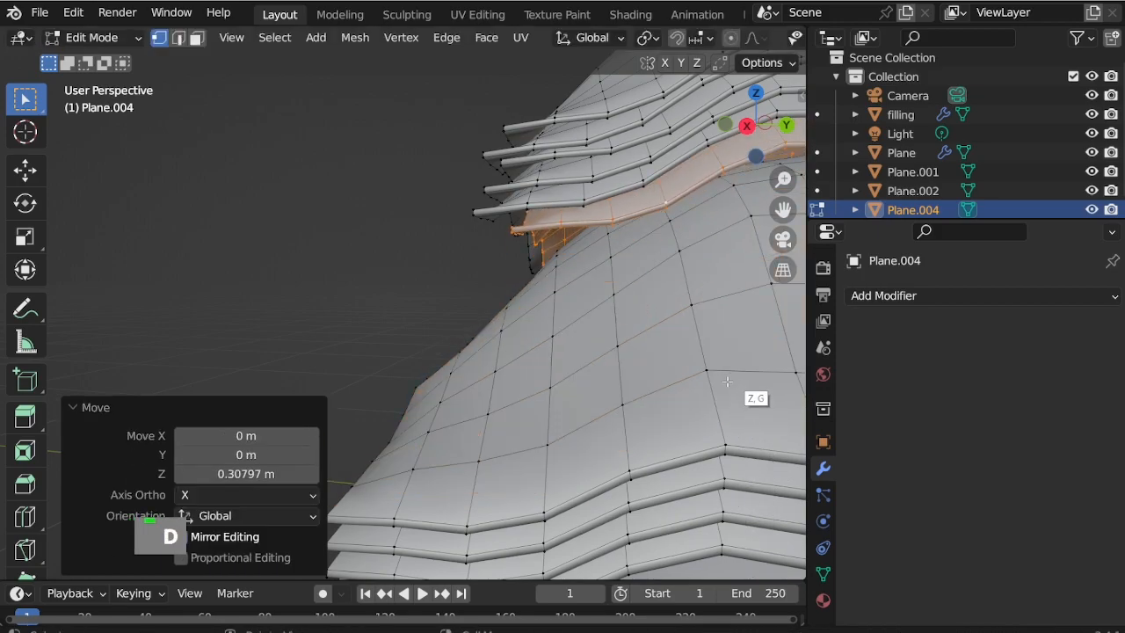
click(633, 360)
middle_drag(559, 281, 503, 231)
scroll(503, 231, up, 2)
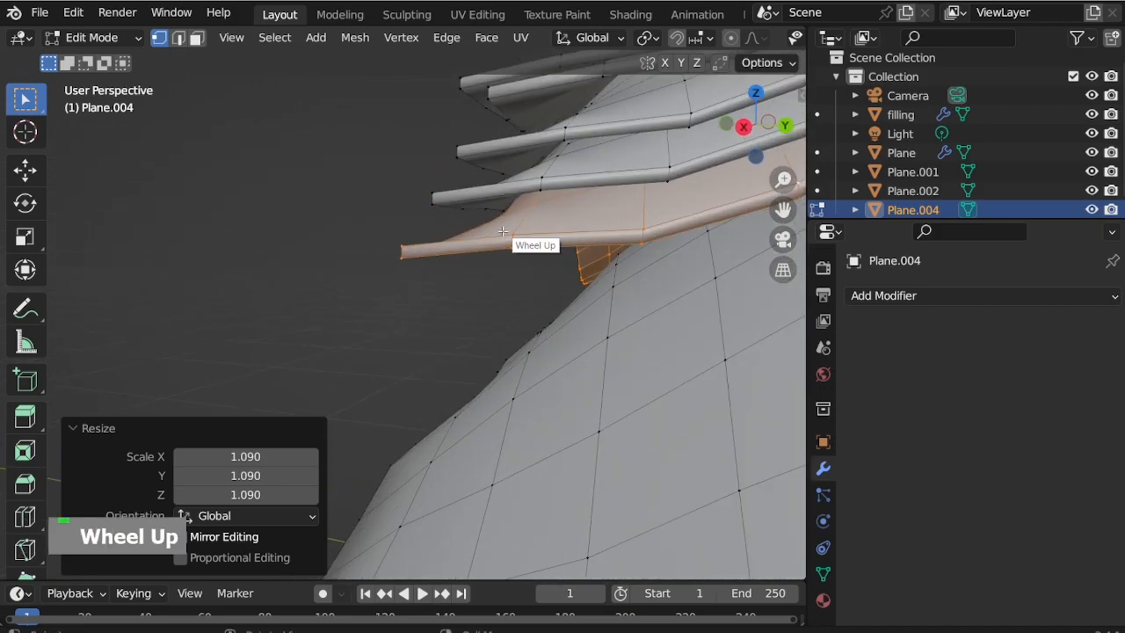
click(590, 380)
Select the linked seventh layer, scale it uniformly to 0.695 and raise it about 0.273 m along Z
scroll(558, 426, down, 2)
key(l)
scroll(556, 406, down, 5)
middle_drag(556, 406, 619, 437)
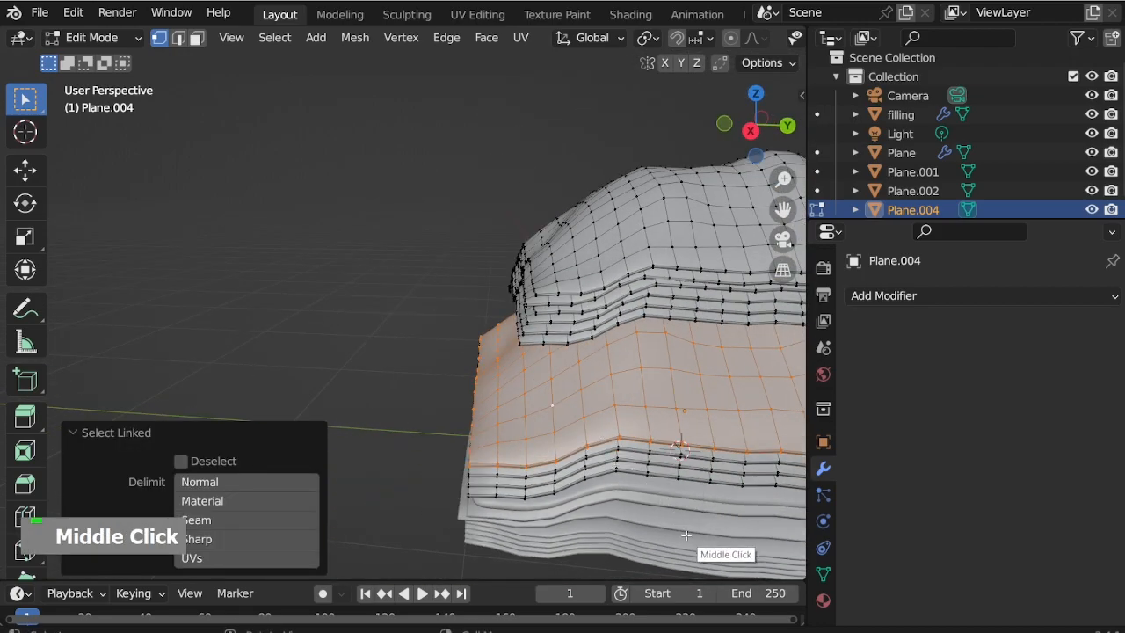
key(s)
click(703, 460)
middle_drag(703, 459, 610, 378)
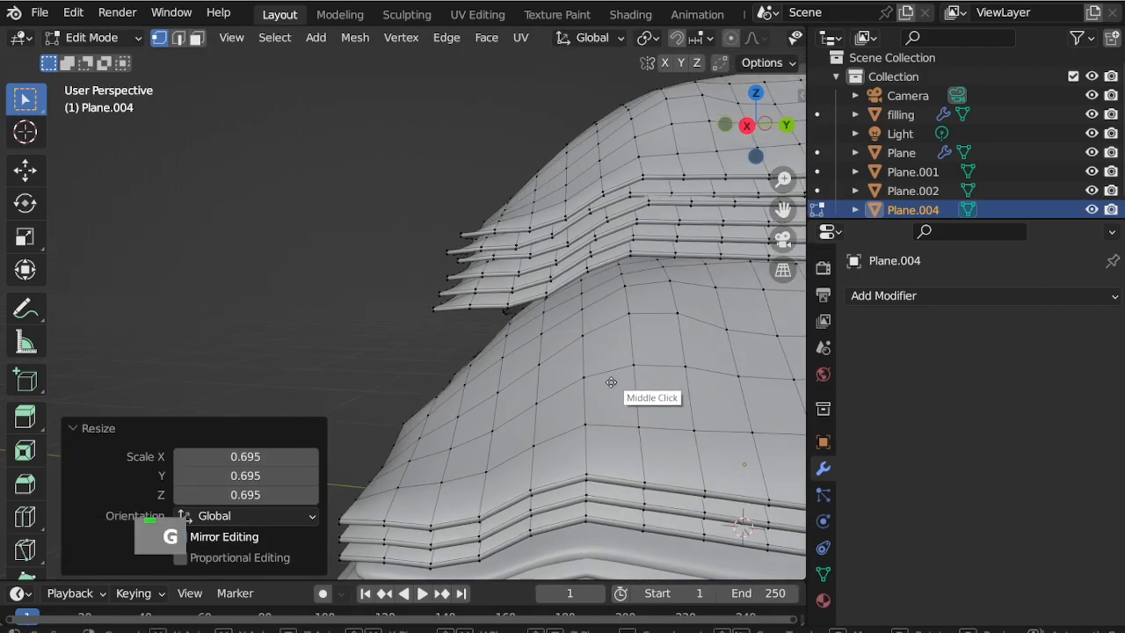
click(601, 294)
Enlarge the seventh layer uniformly by 1.255 and raise it about 0.05 m along Z to sit under the sixth
scroll(570, 312, up, 1)
key(s)
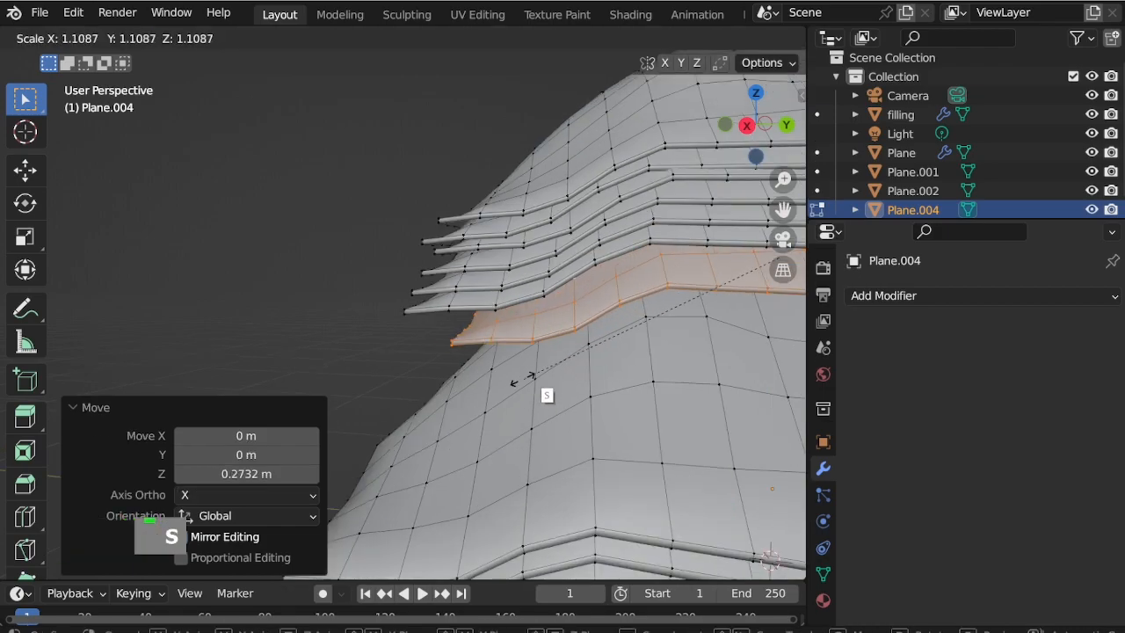
click(482, 395)
scroll(466, 373, up, 2)
key(g)
key(z)
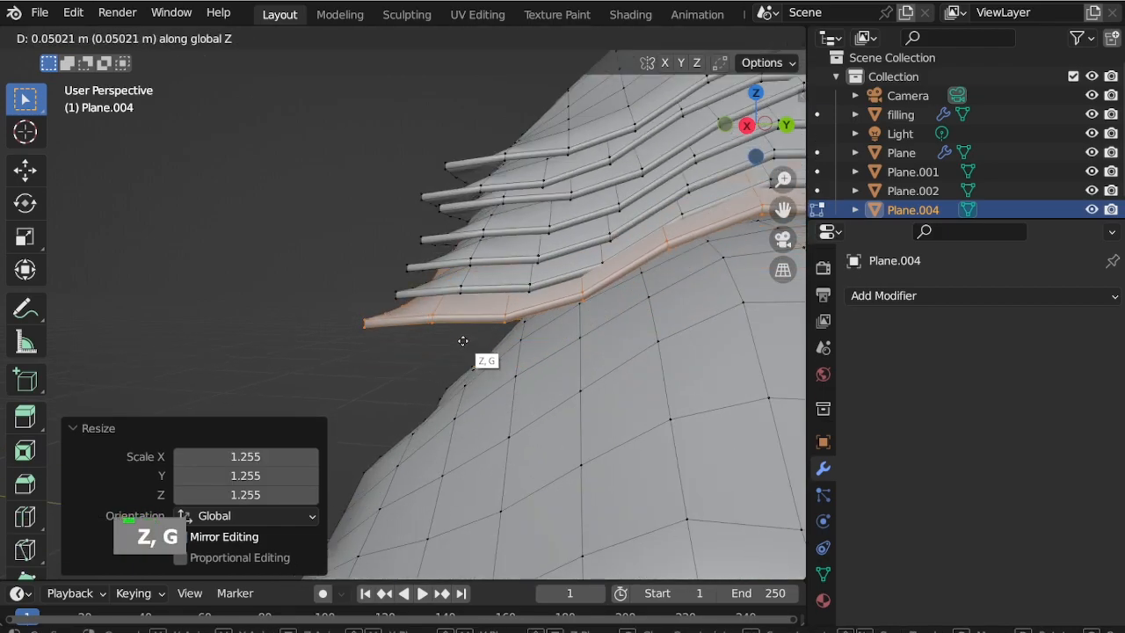
click(463, 340)
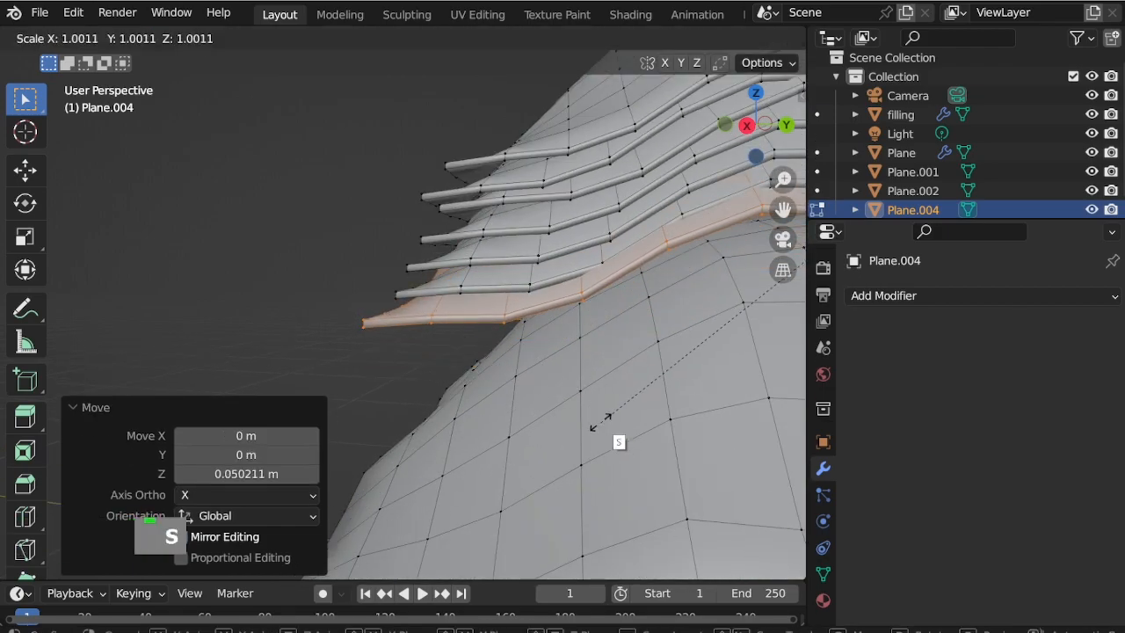
Fine-tune the seventh layer's size with a uniform scale of 1.006
click(587, 406)
middle_drag(586, 392, 485, 377)
key(s)
click(500, 342)
Select the linked eighth layer, raise it along Z and scale it uniformly to 0.722
scroll(482, 377, down, 5)
scroll(457, 474, up, 3)
middle_drag(457, 475, 479, 436)
scroll(465, 485, up, 2)
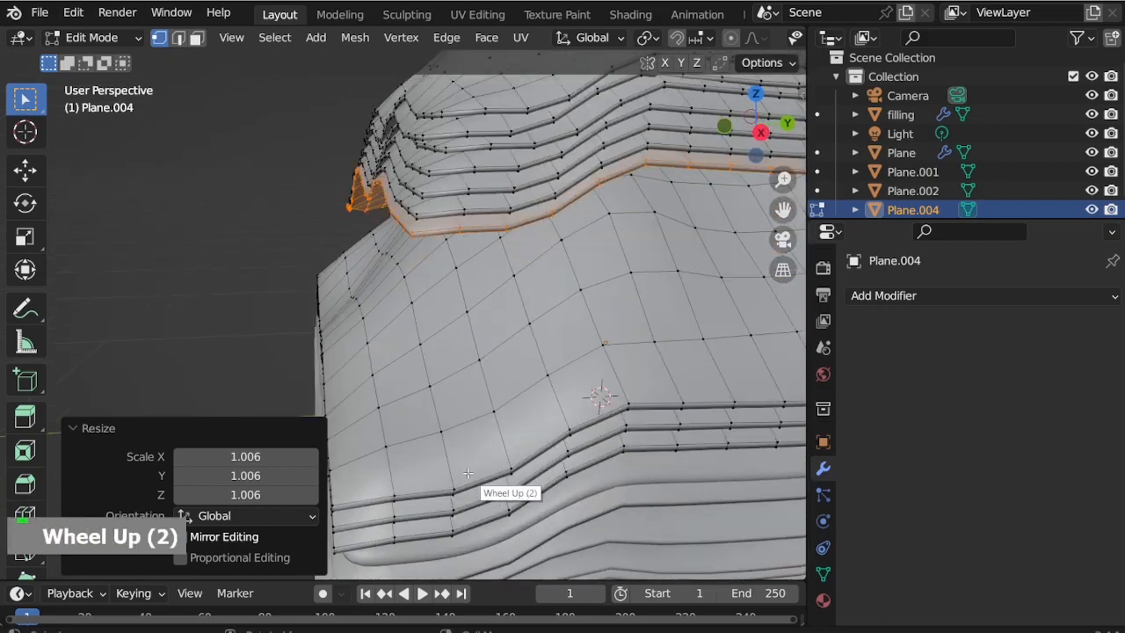
key(ctrl+l)
middle_drag(481, 491, 583, 493)
key(g)
key(z)
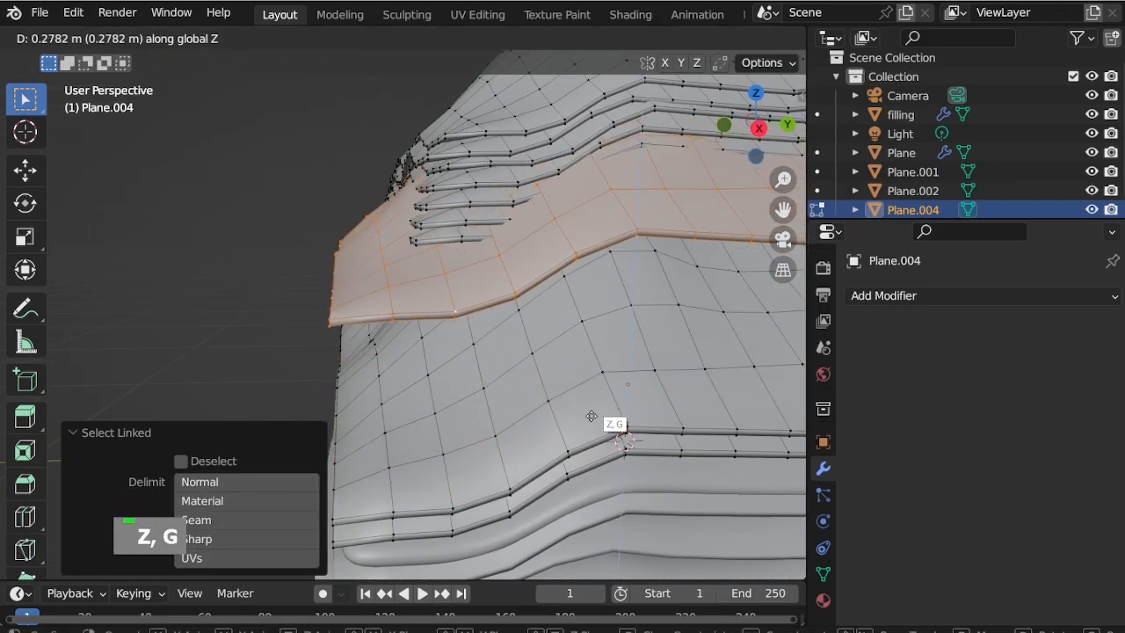
click(640, 464)
key(s)
click(636, 403)
Raise the eighth layer about 0.057 m along Z and enlarge it uniformly by 1.222
middle_drag(636, 403, 580, 361)
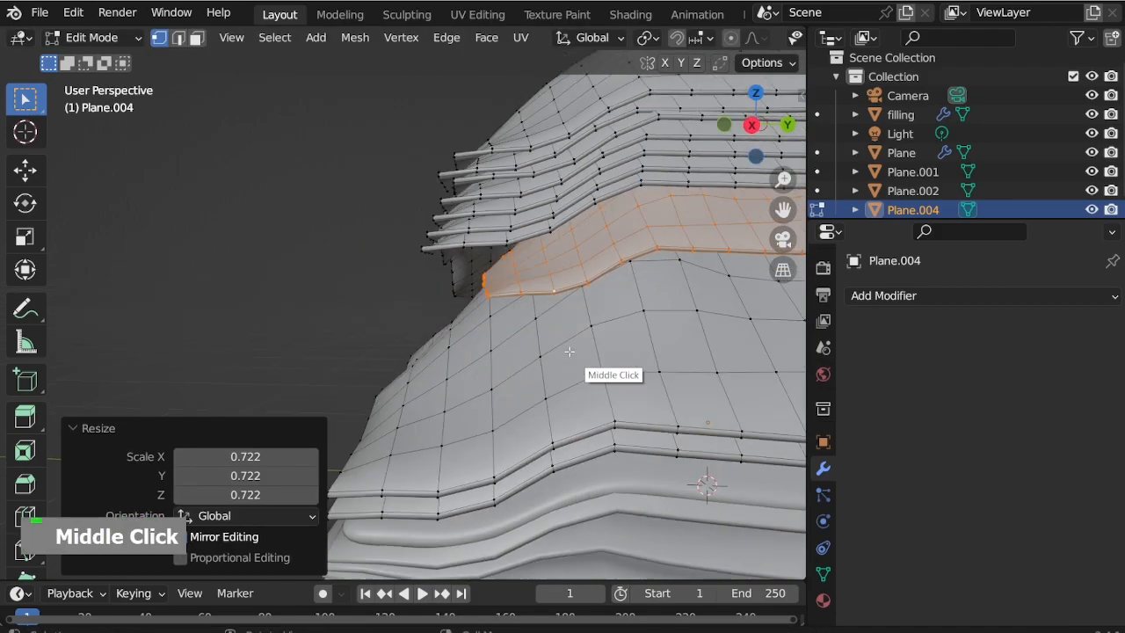
key(g)
key(z)
click(551, 322)
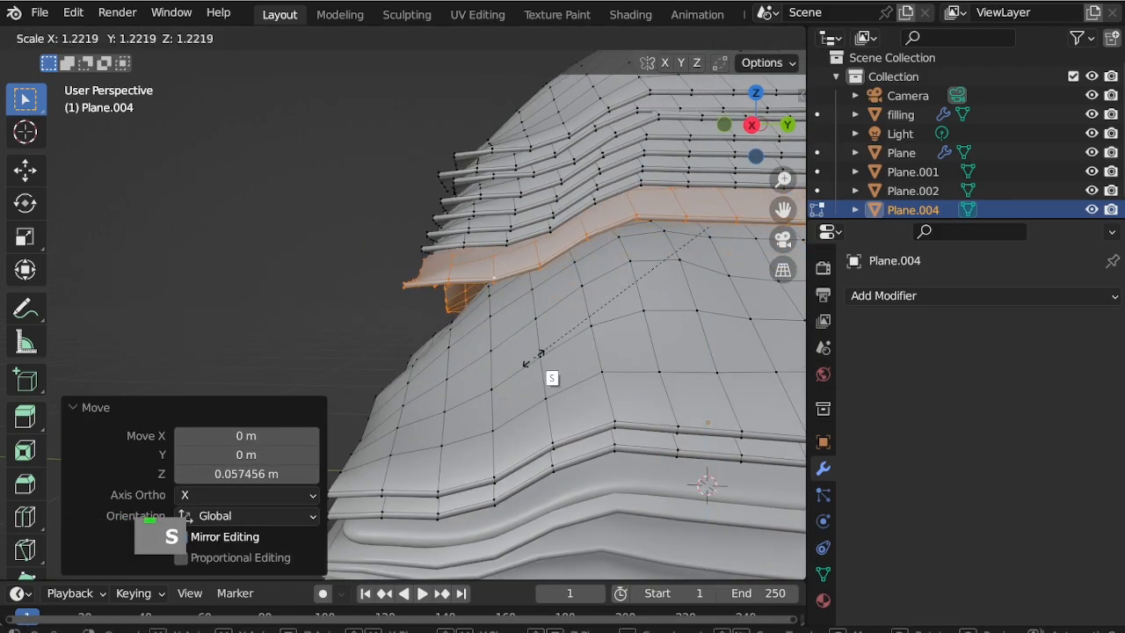
click(531, 360)
Fine-tune the eighth layer by raising it about 0.024 m along Z and scaling it uniformly to 0.994
scroll(532, 360, up, 1)
middle_drag(532, 361, 556, 393)
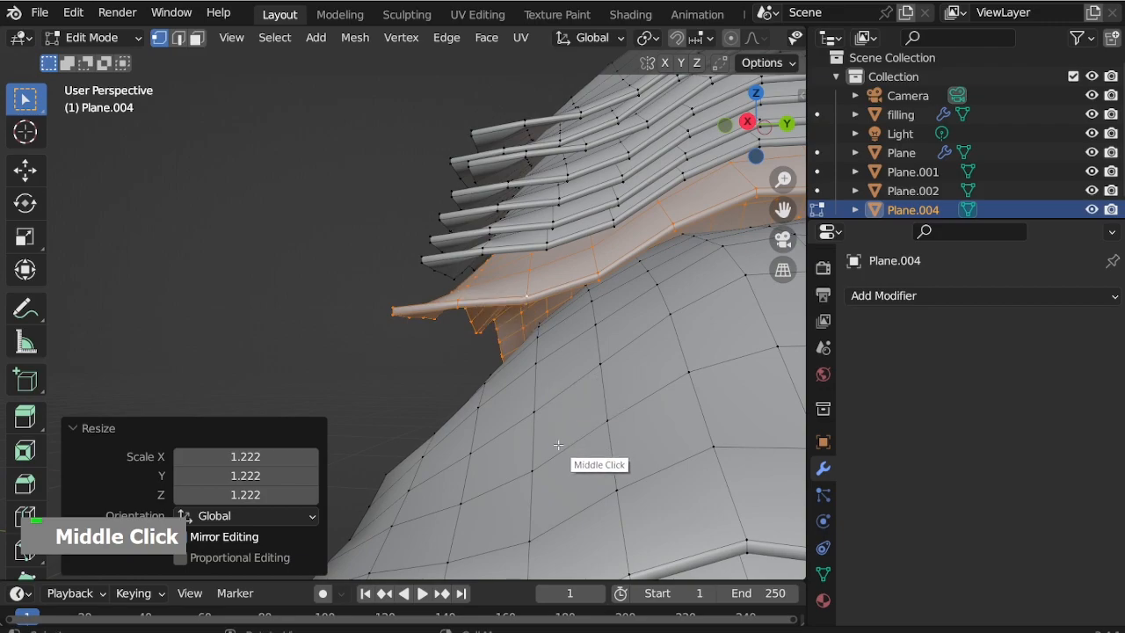
key(g)
key(z)
click(560, 437)
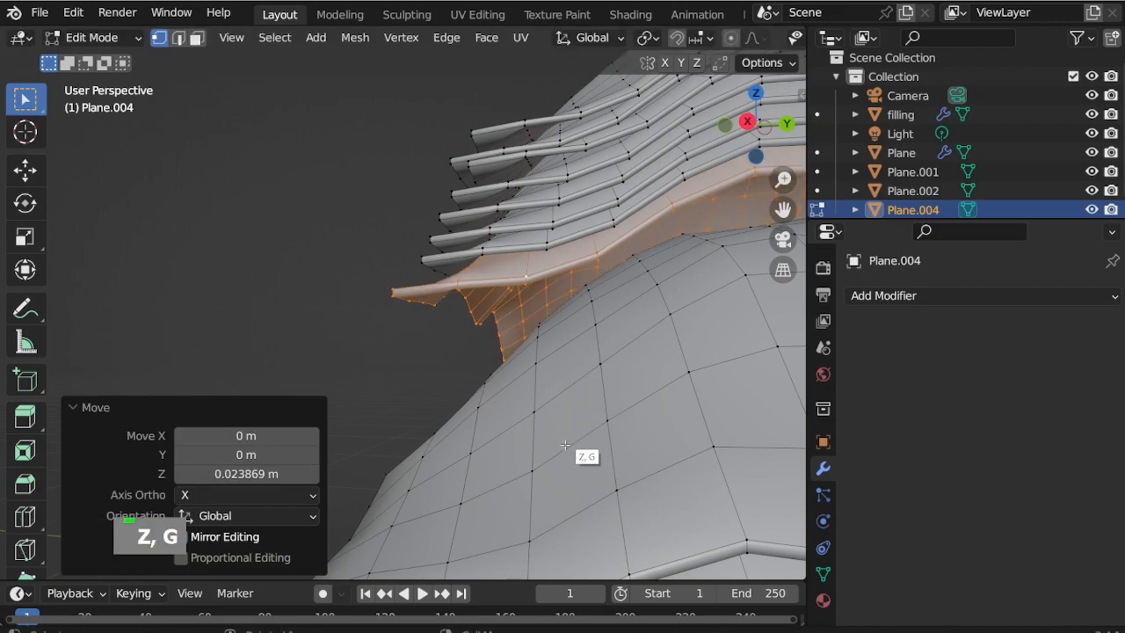
click(575, 473)
Select the linked ninth layer, raise it along Z and scale it uniformly to 0.857
scroll(559, 405, down, 2)
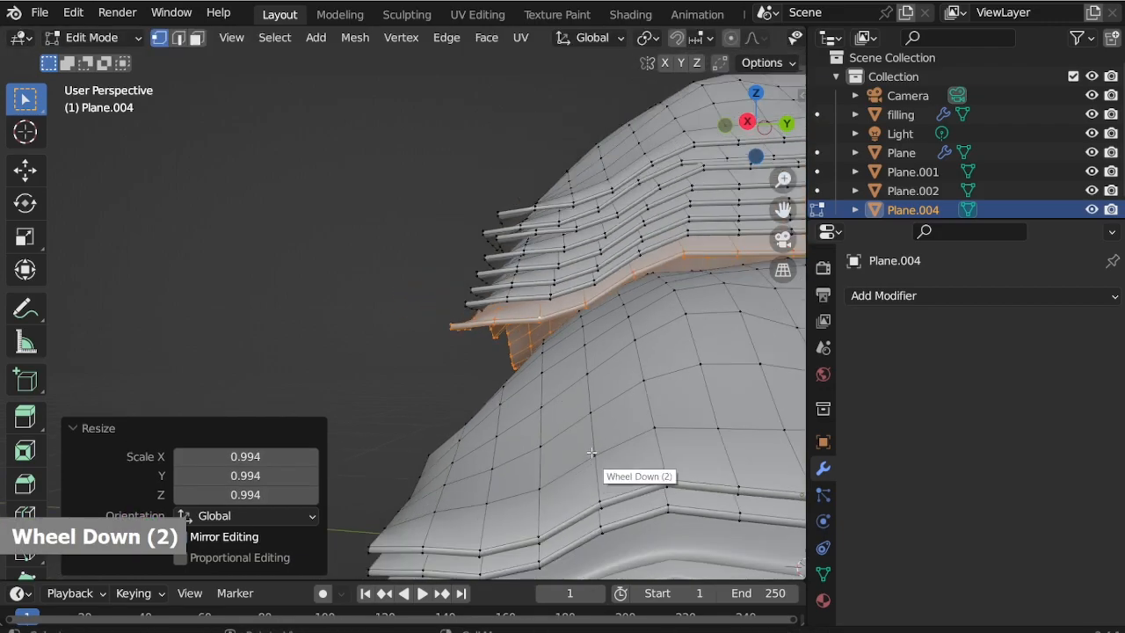
key(l)
key(g)
key(z)
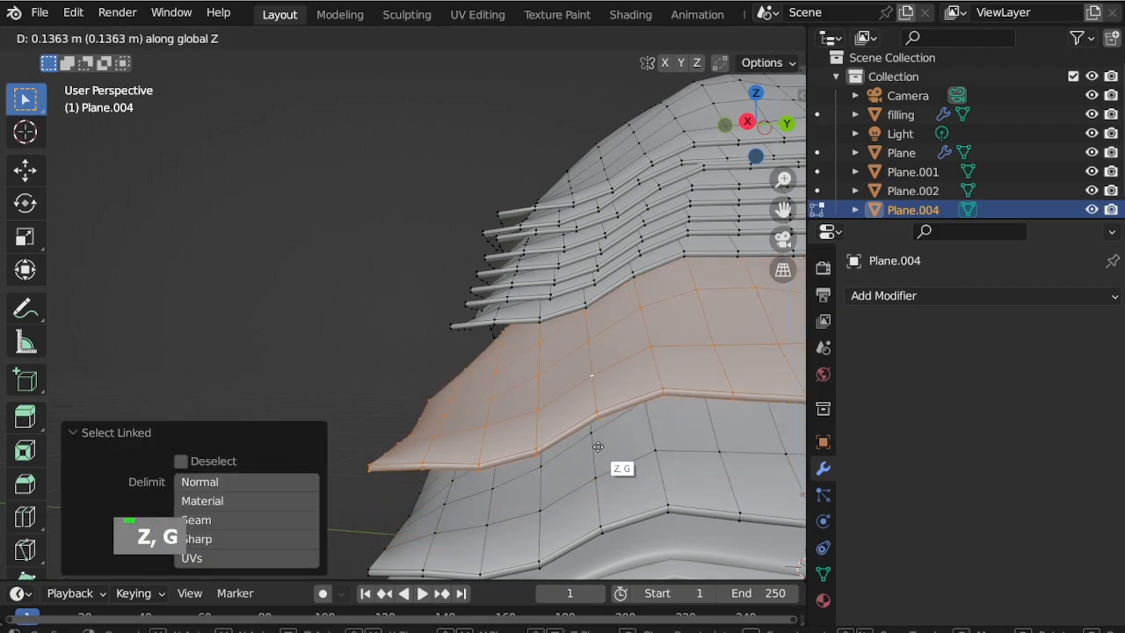
click(644, 519)
click(696, 510)
Raise the ninth layer about 0.132 m along Z and enlarge it uniformly by 1.045
scroll(527, 448, up, 2)
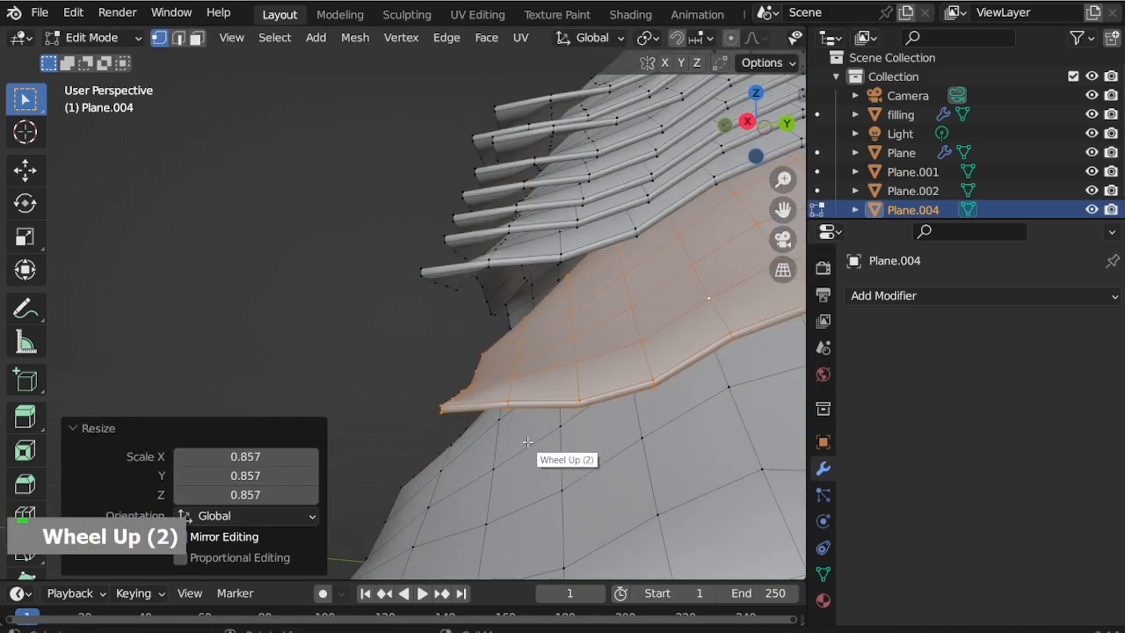
key(g)
key(z)
click(526, 382)
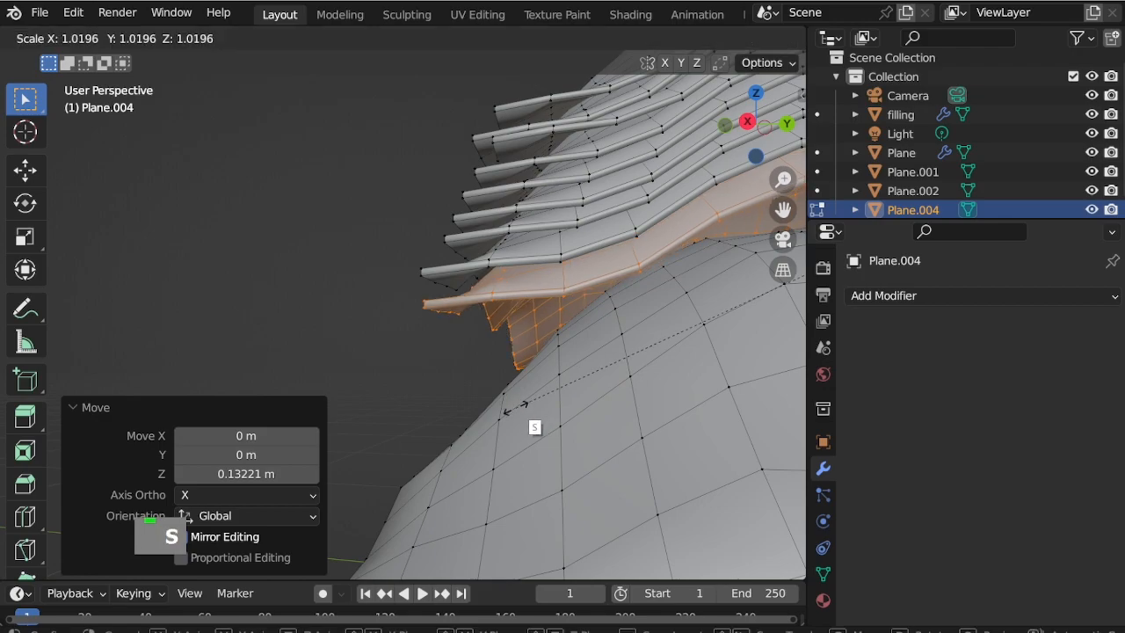
click(508, 417)
Lift the ninth layer another 0.017 m or so along Z, close under the eighth layer
middle_drag(508, 416, 532, 427)
key(g)
key(z)
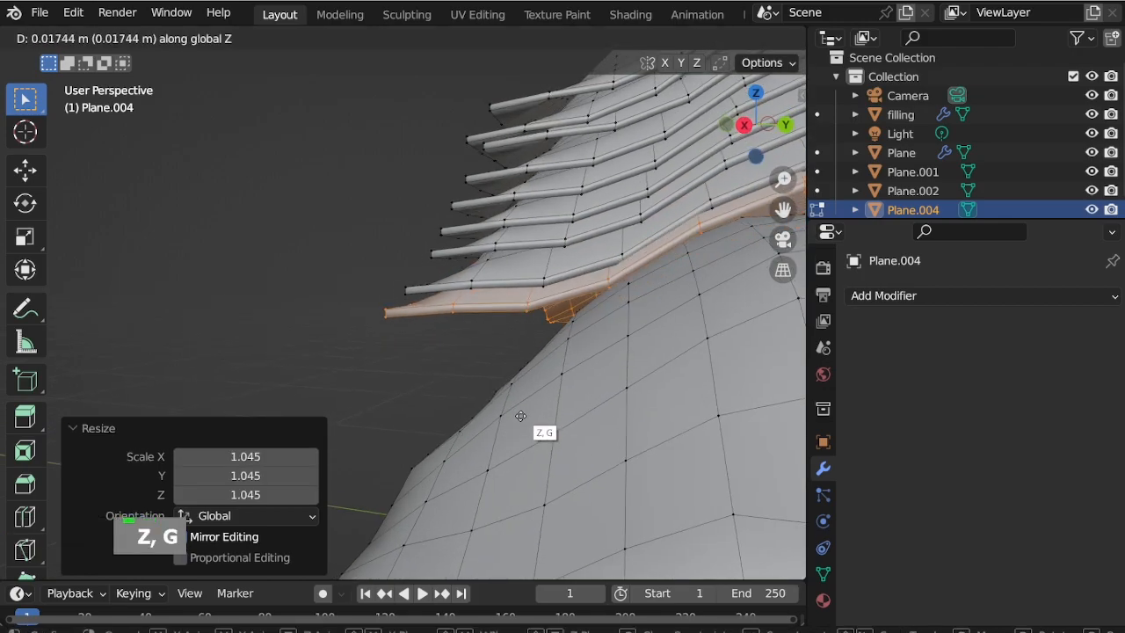
click(522, 418)
Select the linked tenth and lowest layer, raise it along Z and scale it uniformly to 0.910
scroll(521, 439, down, 3)
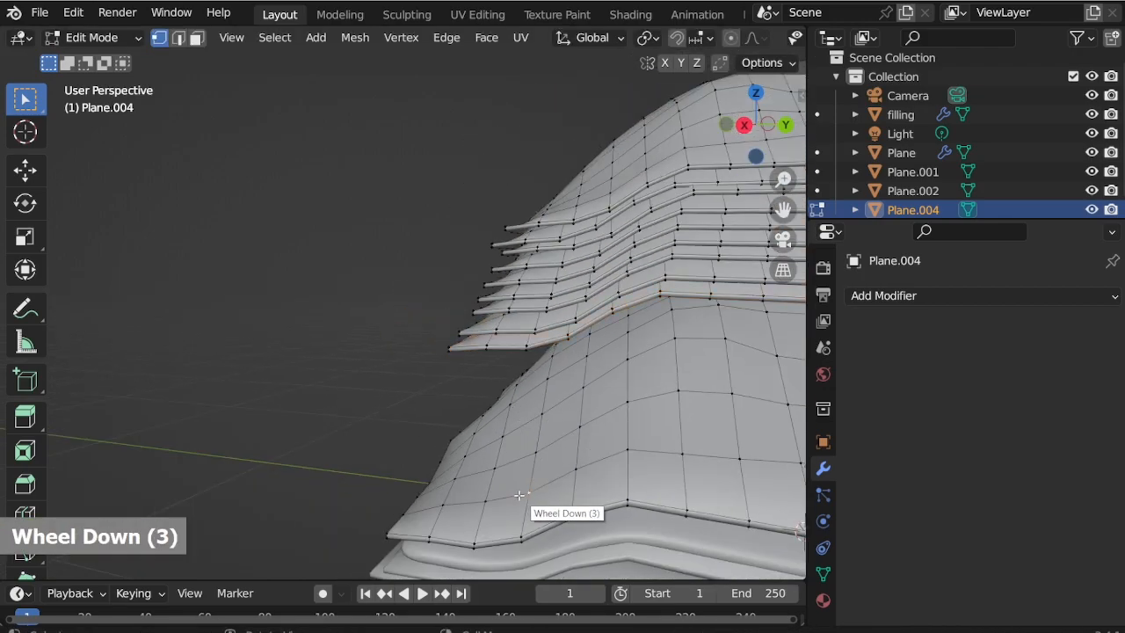
key(l)
scroll(527, 515, up, 2)
key(g)
key(z)
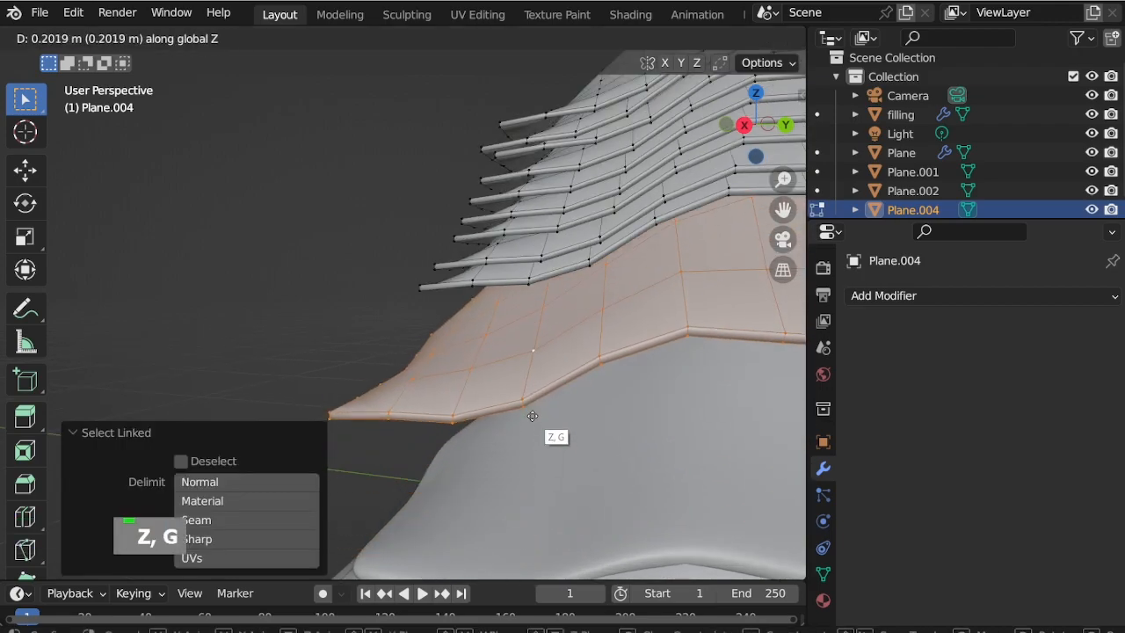
click(586, 470)
key(s)
click(621, 477)
Raise the tenth layer about 0.101 m along Z to sit just under the ninth layer
key(g)
key(z)
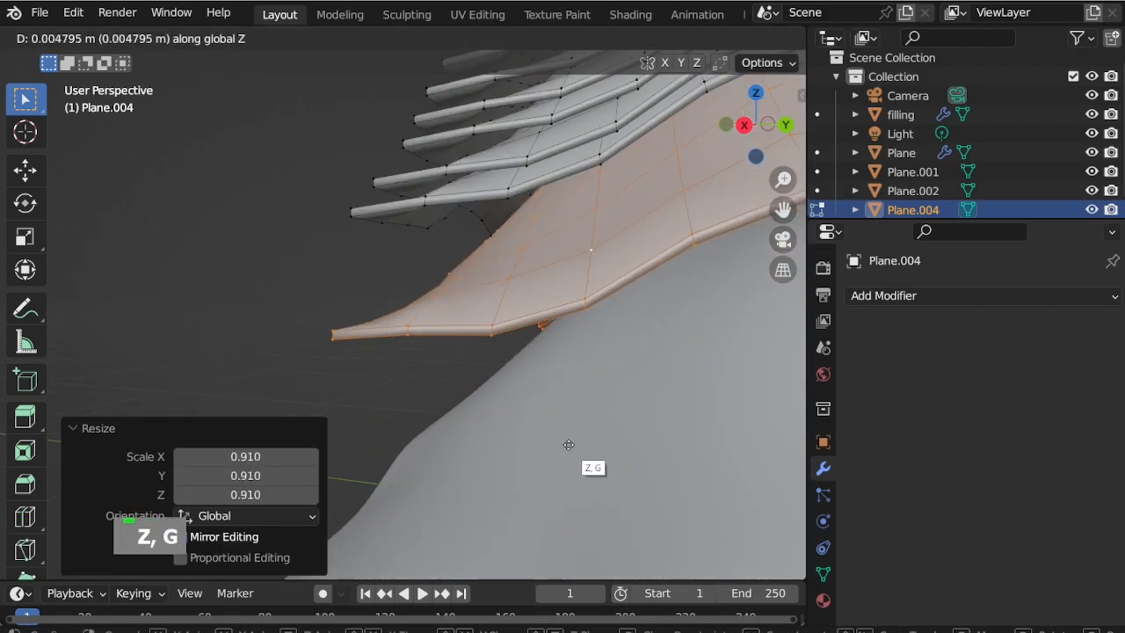
click(568, 400)
Rotate the lowest layer slightly about the Z axis to offset its corner
scroll(554, 405, down, 7)
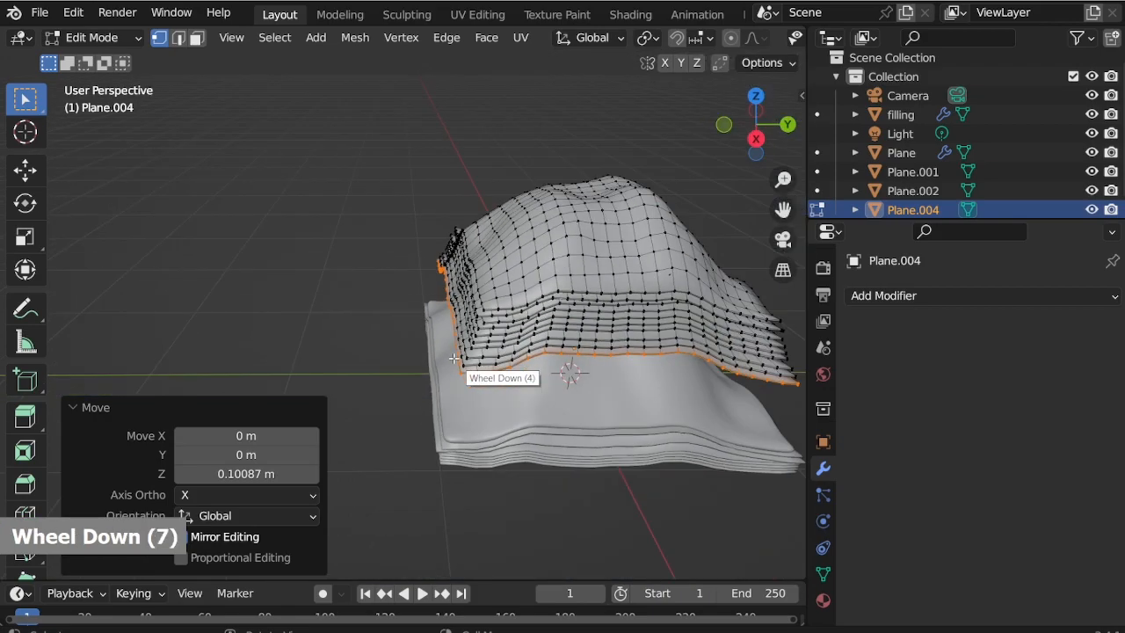
middle_drag(556, 387, 553, 400)
scroll(527, 365, up, 6)
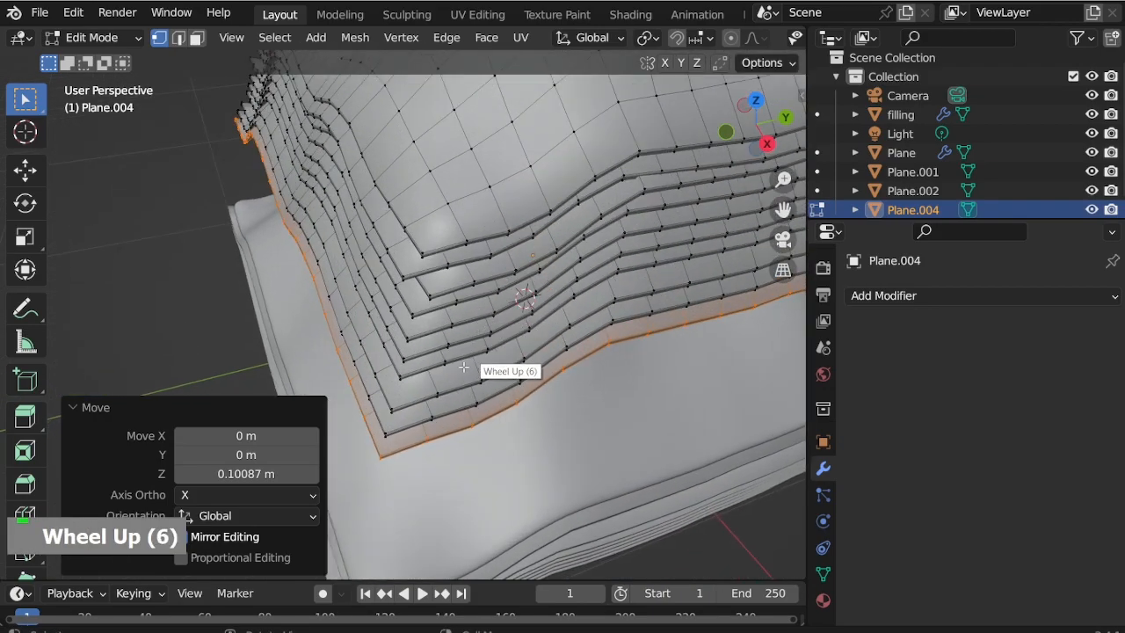
click(481, 458)
Select the linked ninth and eighth layers one at a time and rotate each slightly about Z
alt+click(396, 432)
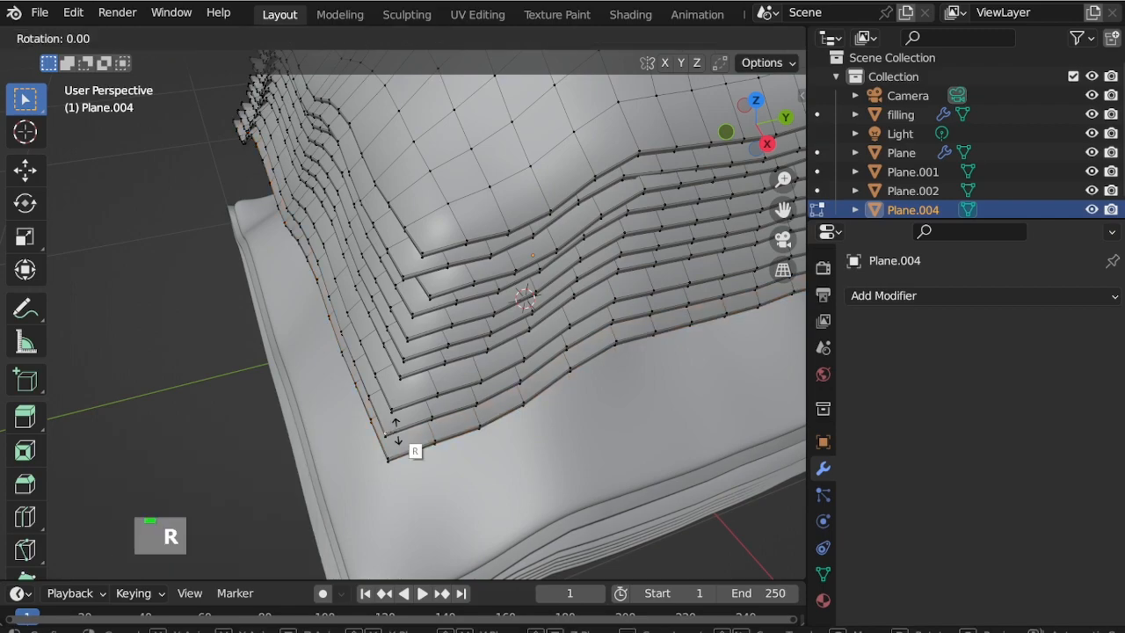
key(l)
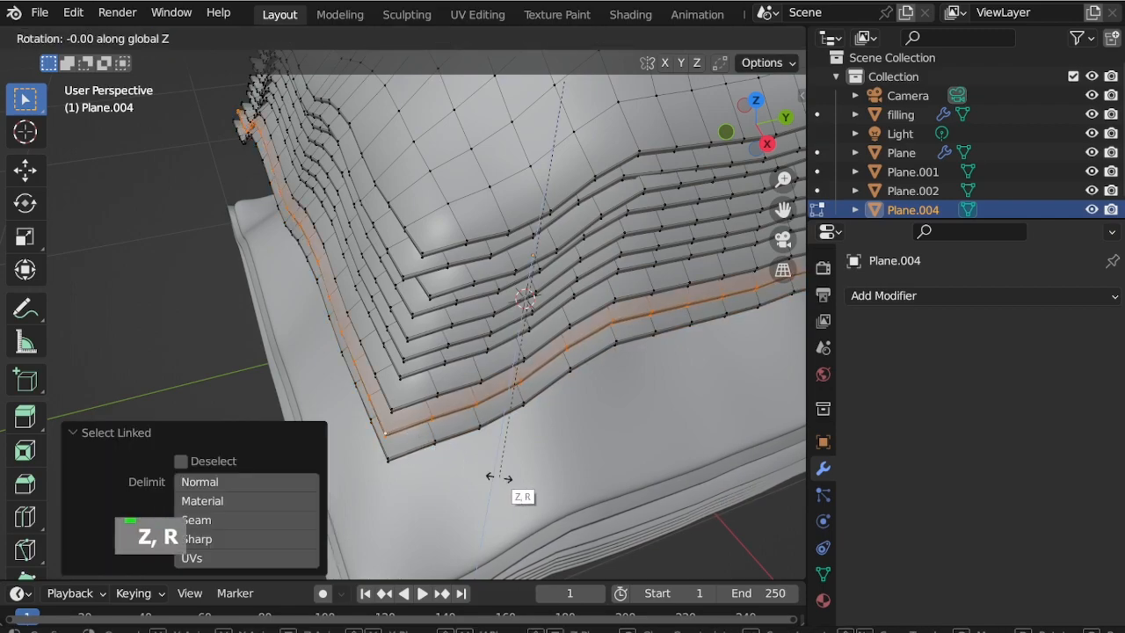
click(504, 484)
click(393, 409)
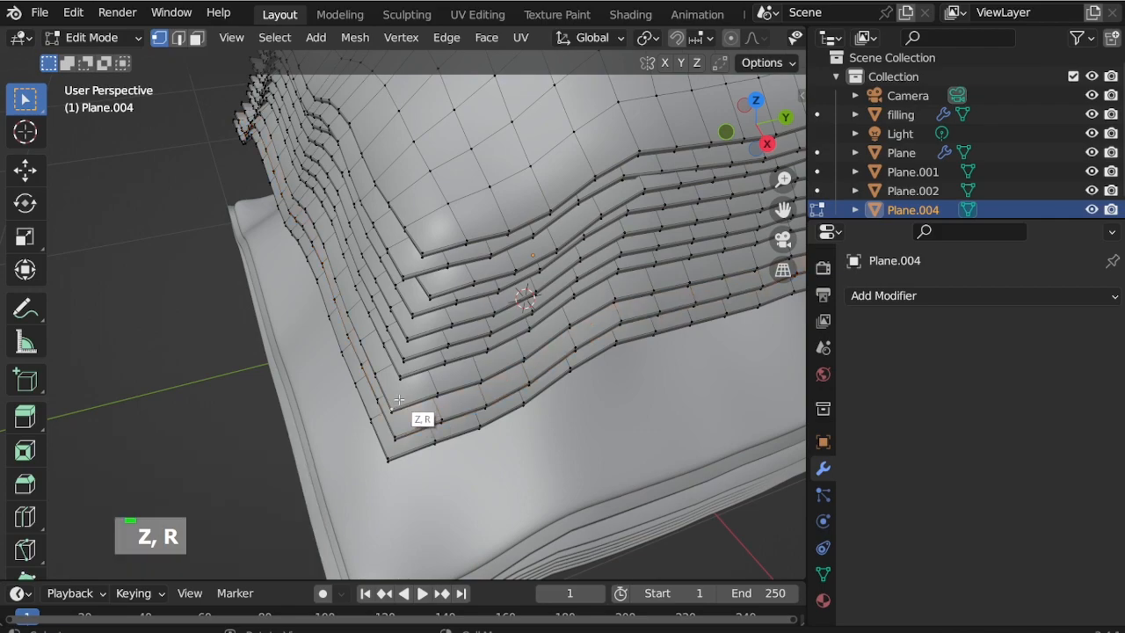
key(l)
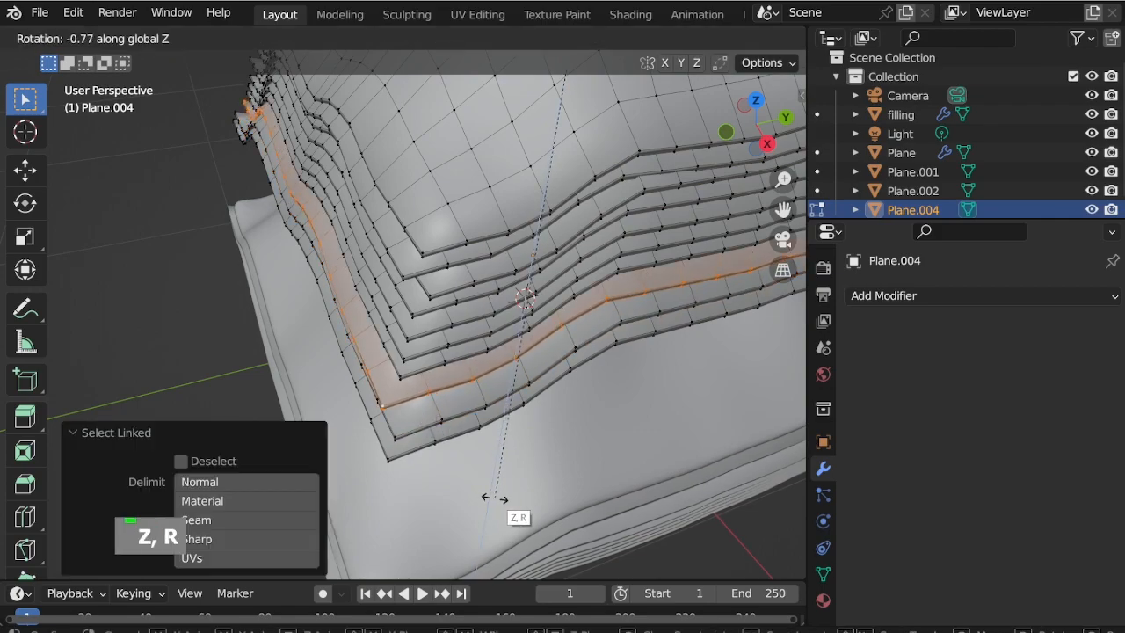
click(494, 499)
Select all ten layers of the upper stack and lower them about 0.291 m along Z onto the filling
scroll(479, 394, down, 2)
middle_drag(481, 387, 492, 309)
key(a)
middle_drag(507, 425, 514, 391)
key(g)
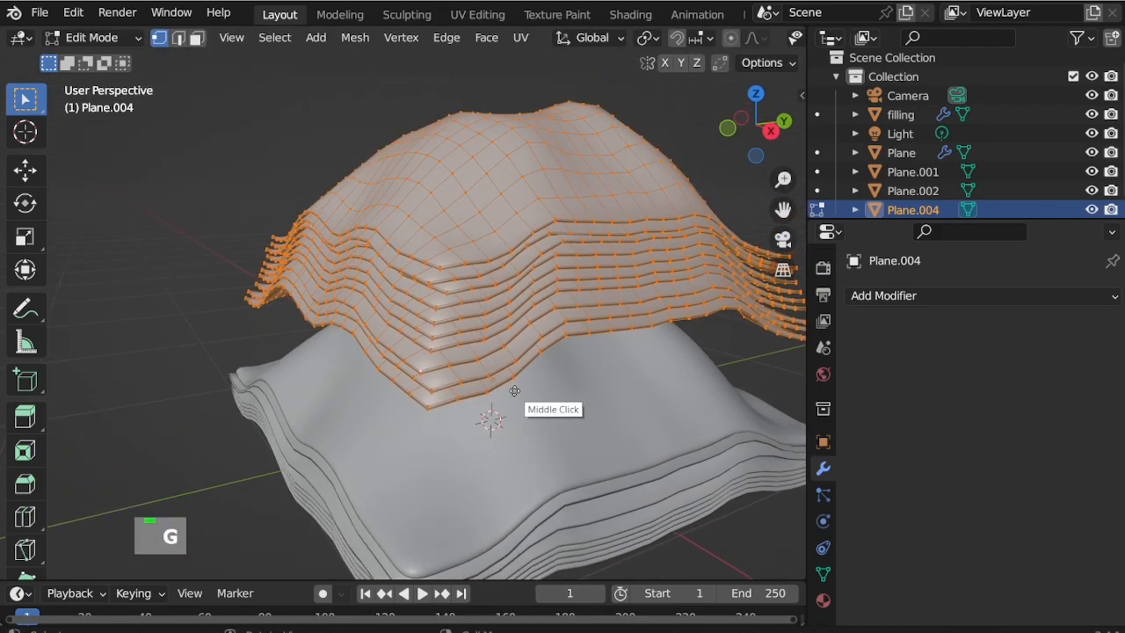
key(z)
click(522, 480)
Enlarge the whole upper stack uniformly by 1.082 and lower it about 0.059 m along Z
key(s)
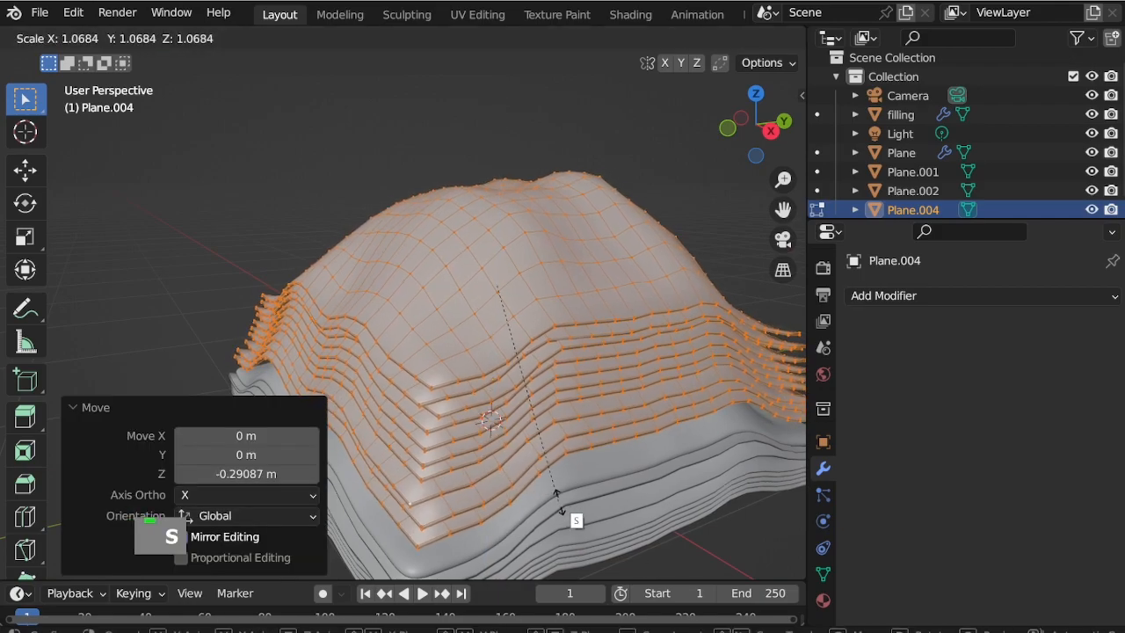
click(572, 523)
key(g)
key(z)
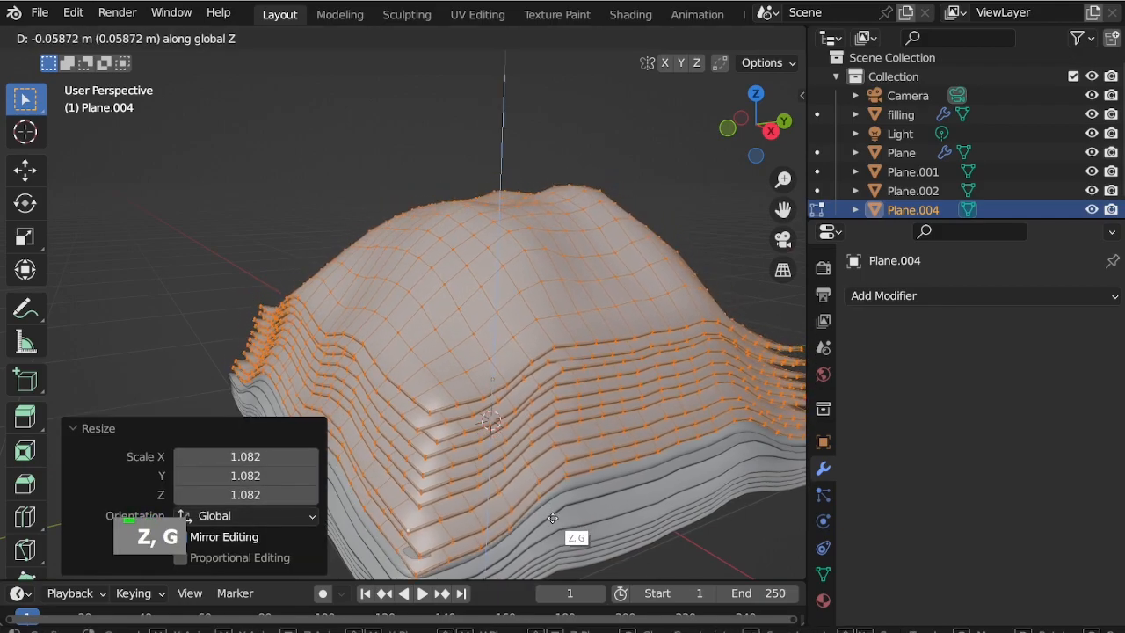
click(554, 519)
Scale the upper stack uniformly by 1.018 and adjust its height along Z against the lower sheets
middle_drag(557, 515, 492, 470)
scroll(467, 491, up, 7)
scroll(467, 492, up, 1)
key(s)
click(497, 510)
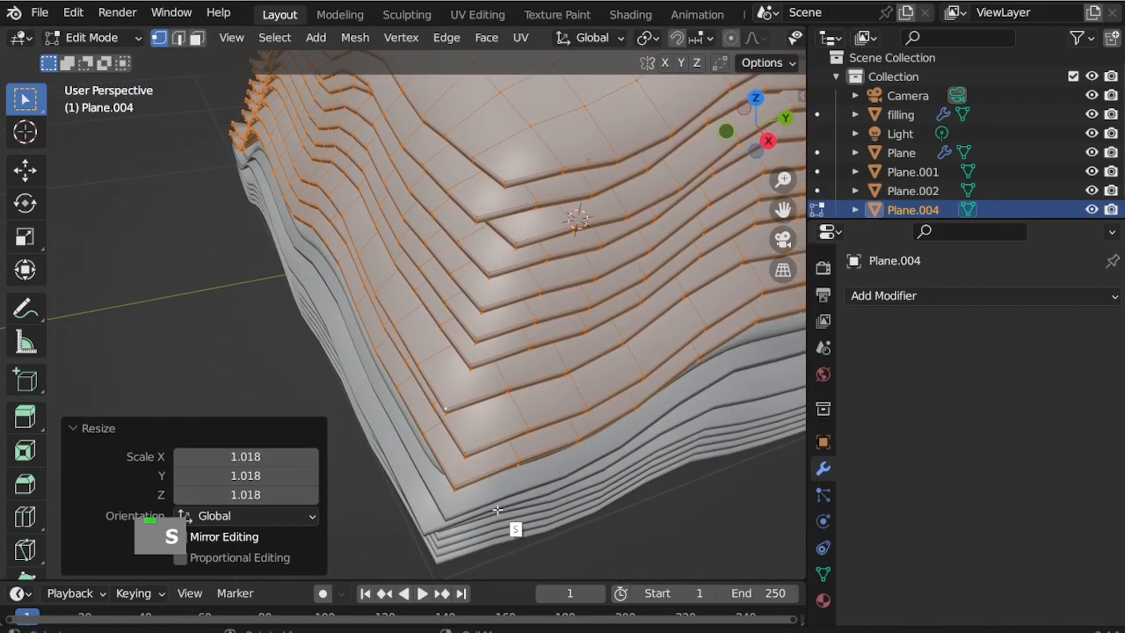
key(z)
click(498, 508)
Return to Object Mode and select the filling together with all pastry sheet objects
scroll(375, 437, down, 5)
middle_drag(375, 437, 371, 242)
click(104, 38)
click(104, 60)
middle_drag(589, 387, 613, 388)
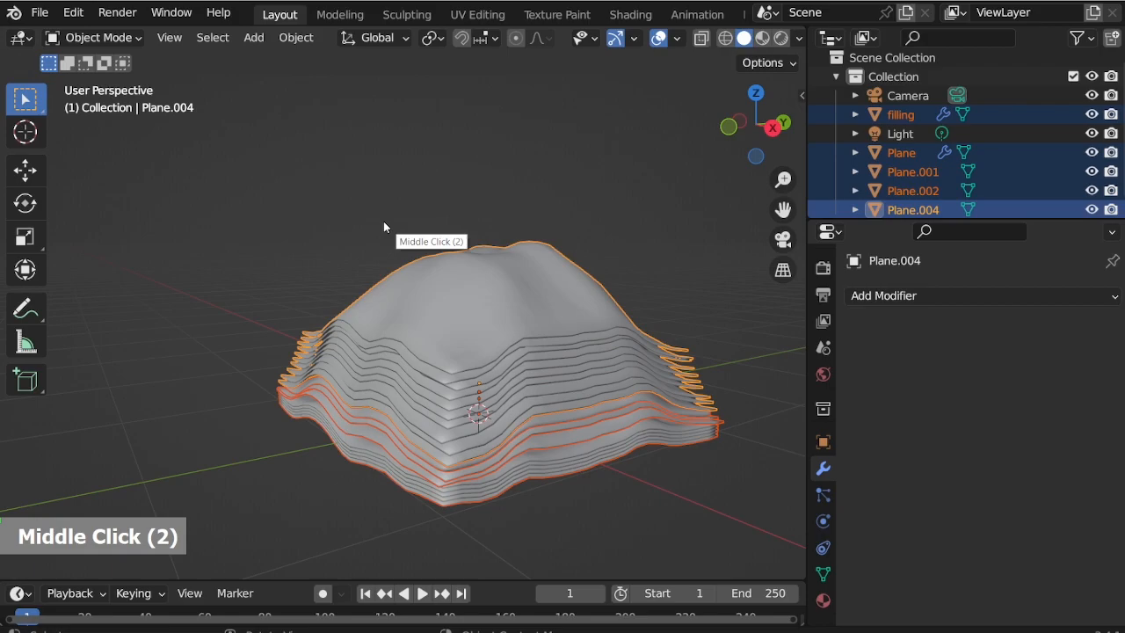
middle_drag(517, 426, 512, 416)
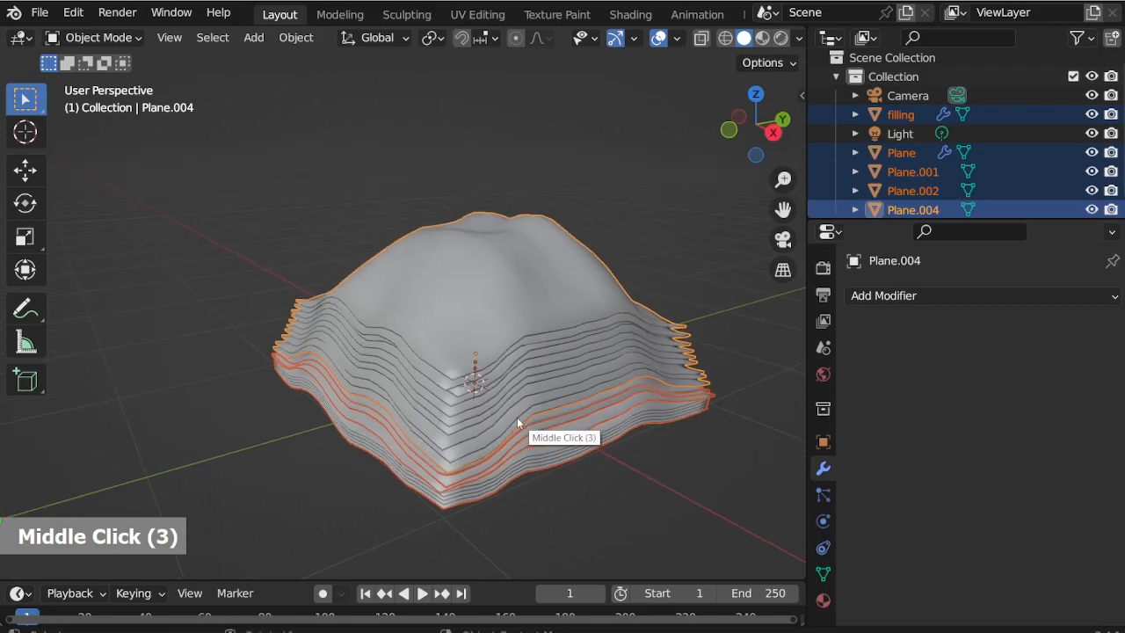
Stretch the selected filling and pastry sheets by about 1.25 along Z
key(s)
key(z)
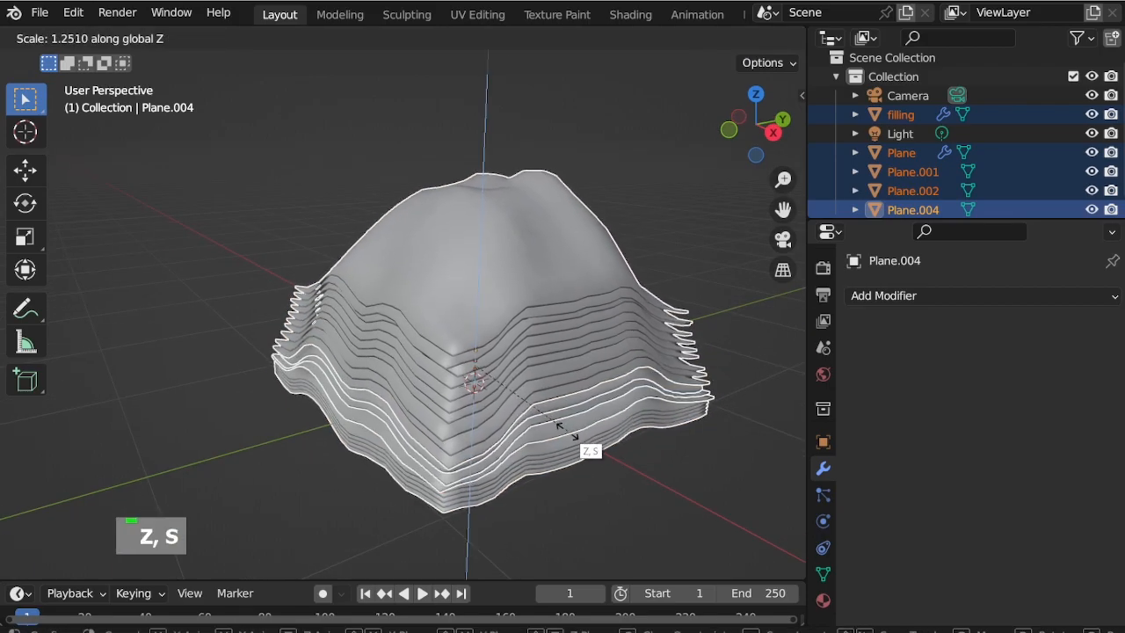
click(569, 433)
middle_drag(540, 409, 494, 366)
scroll(552, 450, up, 2)
Lower the sheets Plane.001 and Plane.002 about 0.016 m each along Z
click(528, 419)
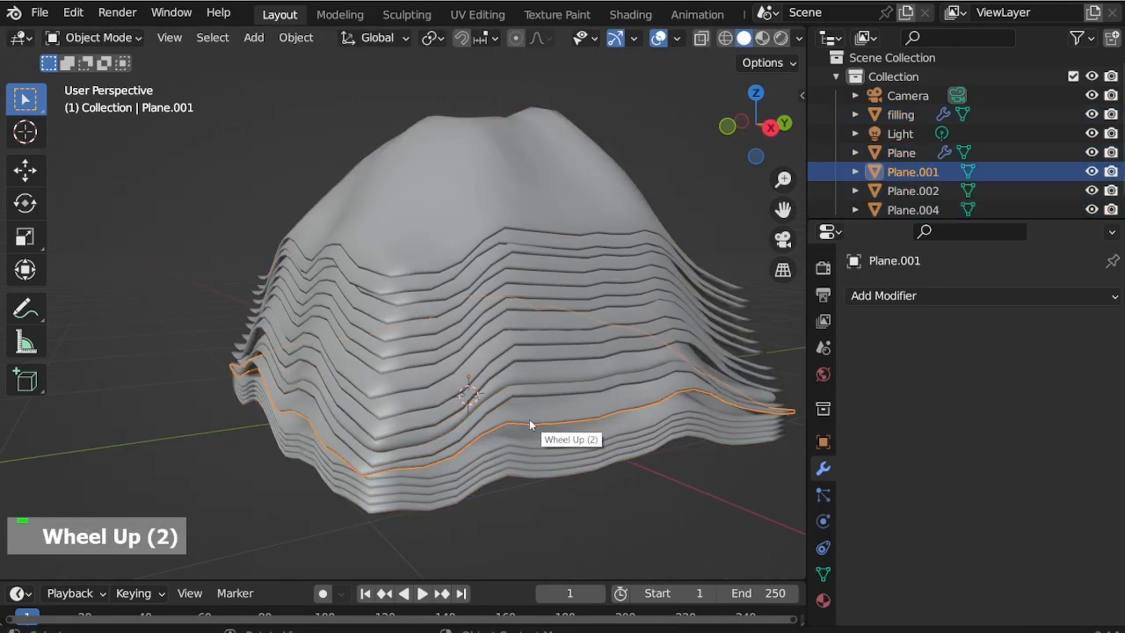
key(g)
key(z)
click(533, 424)
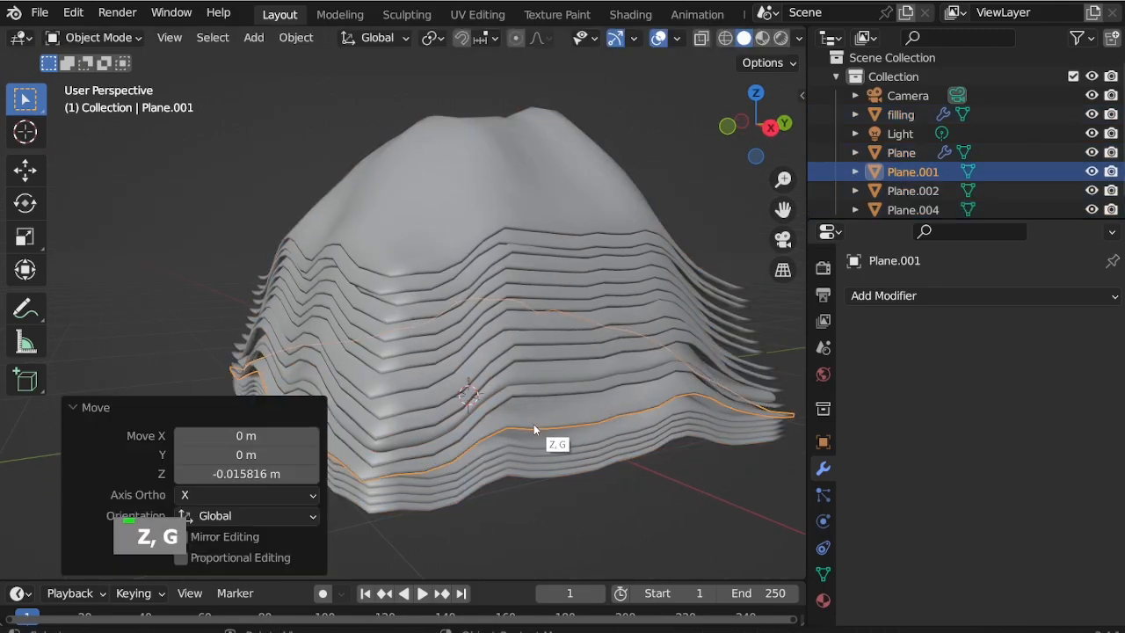
click(533, 392)
click(534, 396)
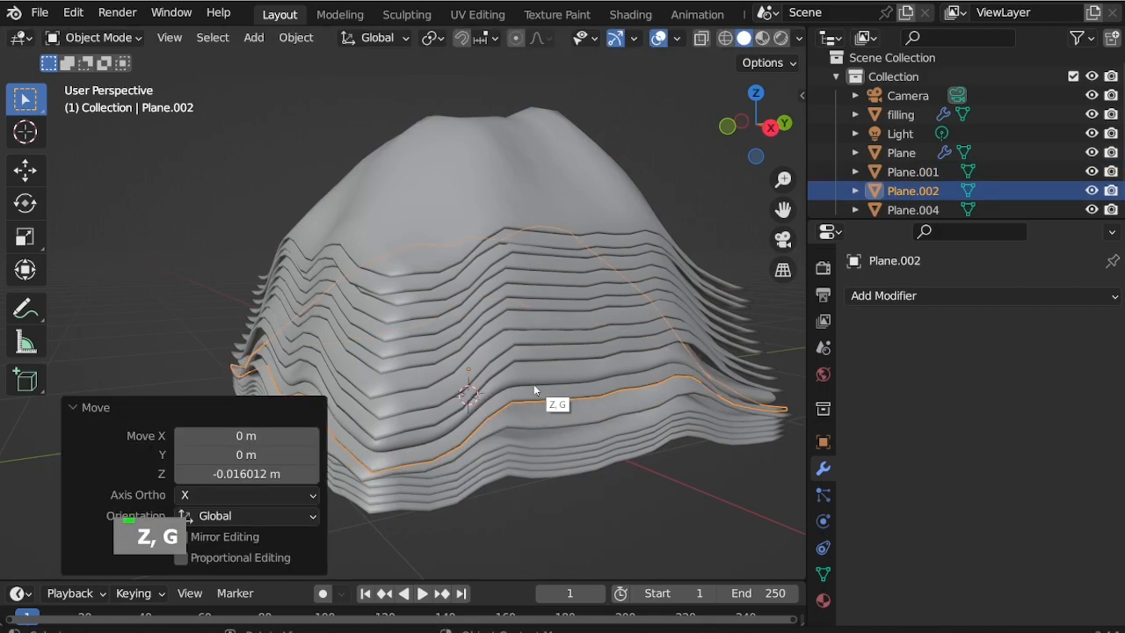
Lower the filling about 0.013 m along Z
click(534, 384)
key(g)
key(z)
click(534, 387)
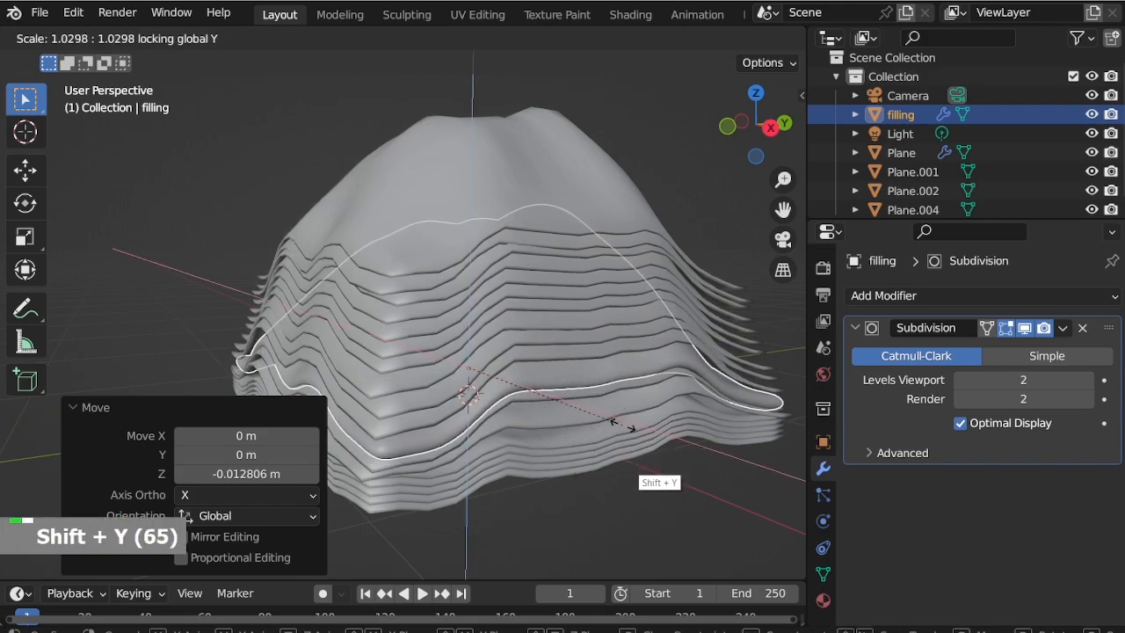
key(Escape)
Lower the upper sheet stack Plane.004 about 0.029 m along Z onto the filling
click(549, 346)
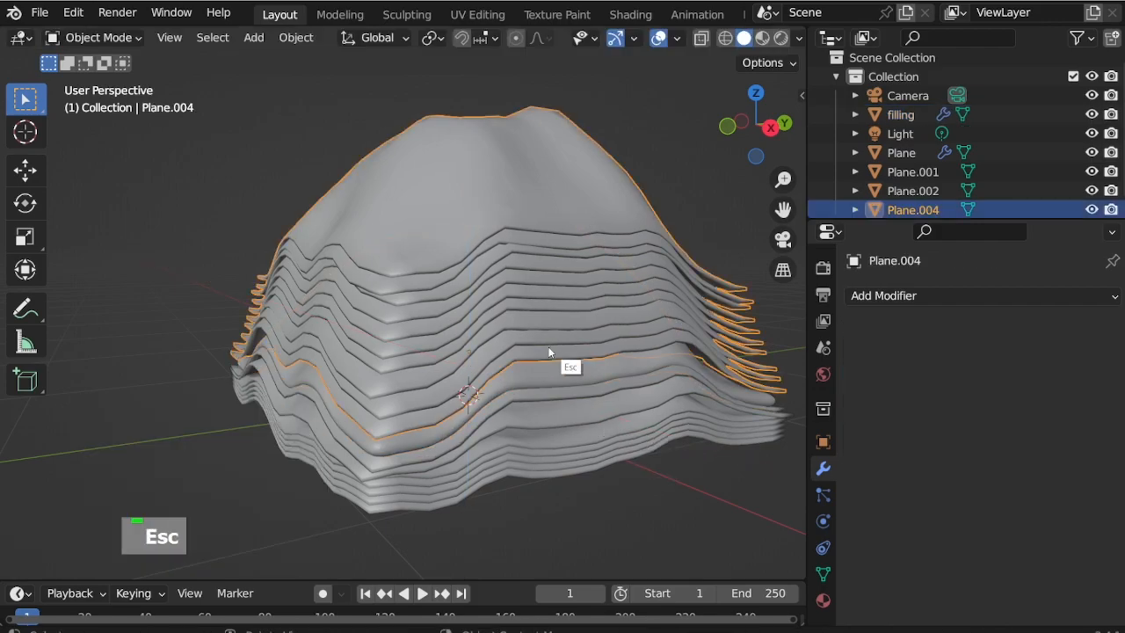
key(g)
key(z)
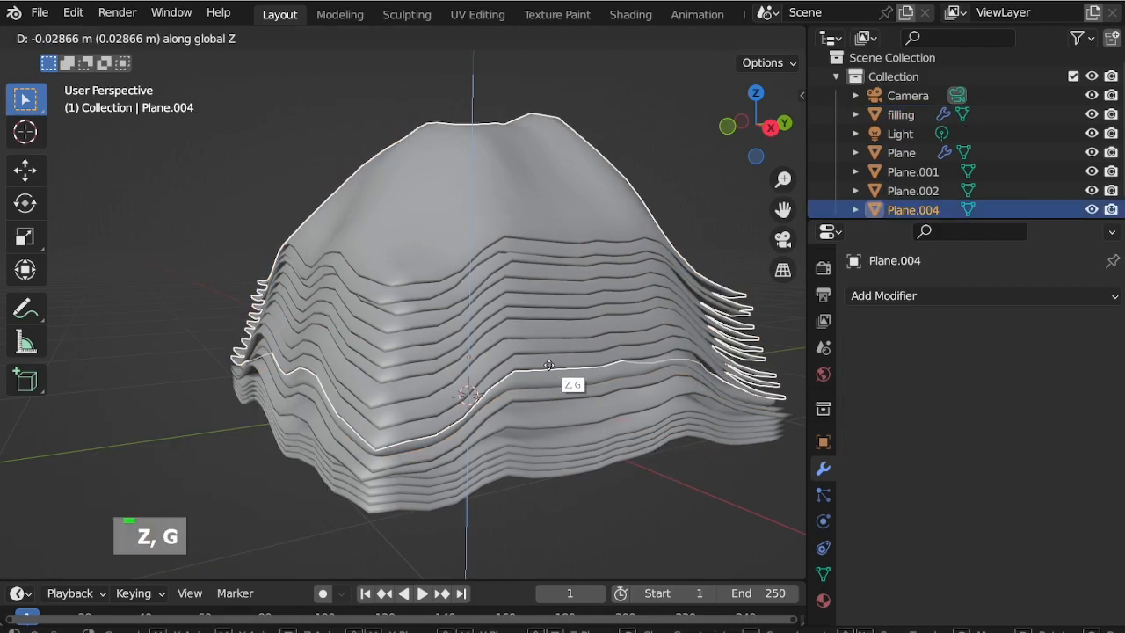
click(549, 364)
Examine the stacked sheet edges up close from several sides and through the camera
scroll(704, 201, down, 2)
click(703, 202)
middle_drag(568, 280, 585, 315)
scroll(535, 211, down, 1)
scroll(534, 209, up, 1)
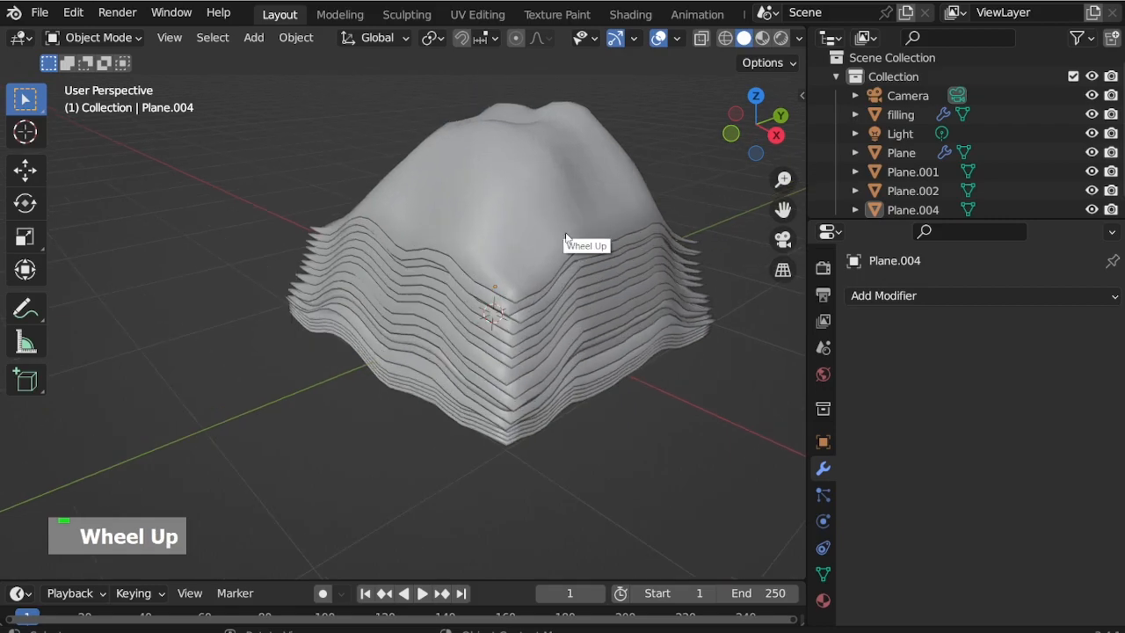
scroll(689, 265, up, 6)
middle_drag(689, 266, 575, 306)
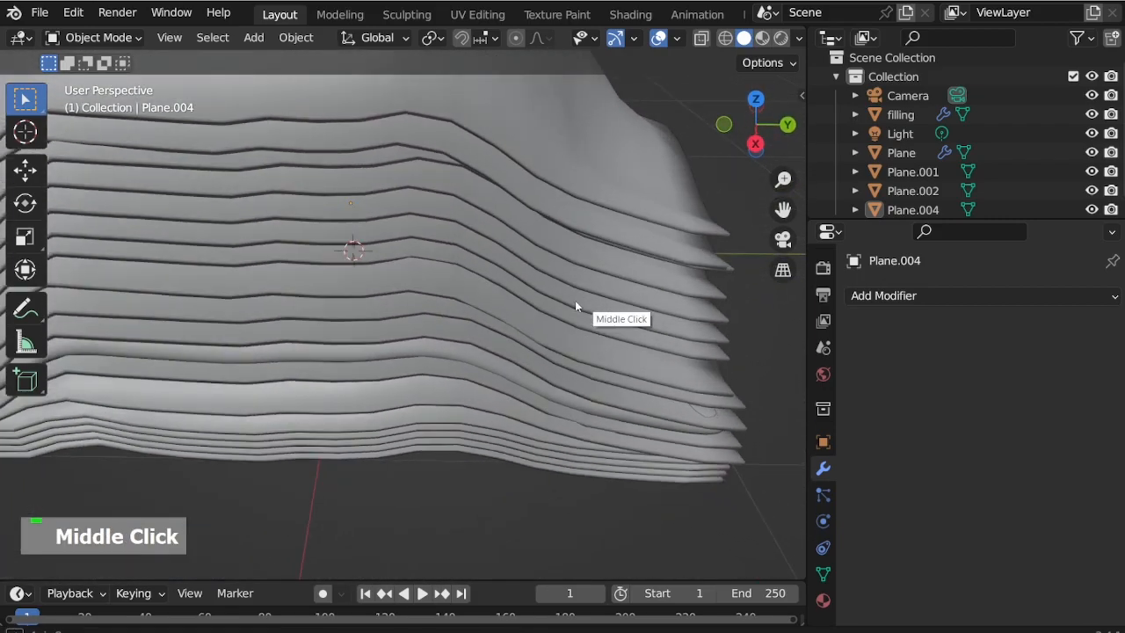
scroll(555, 304, down, 6)
middle_drag(490, 254, 621, 308)
scroll(370, 134, up, 3)
key(KP_0)
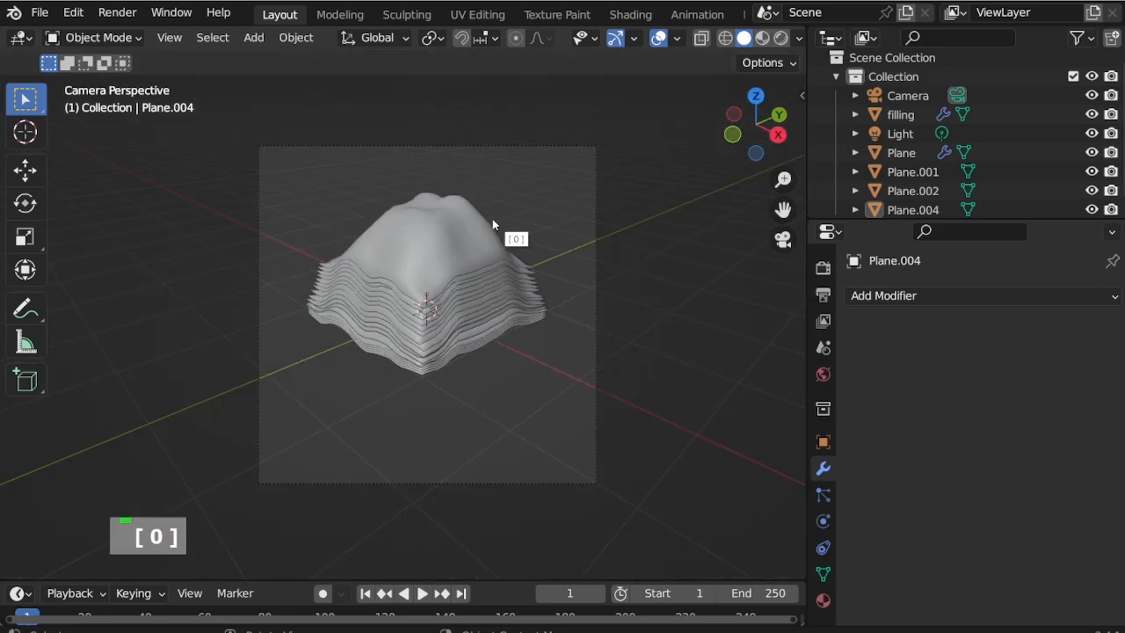
scroll(402, 250, up, 2)
Flatten the upper stack Plane.004 to 0.850 along Z and raise it about 0.028 m
click(551, 339)
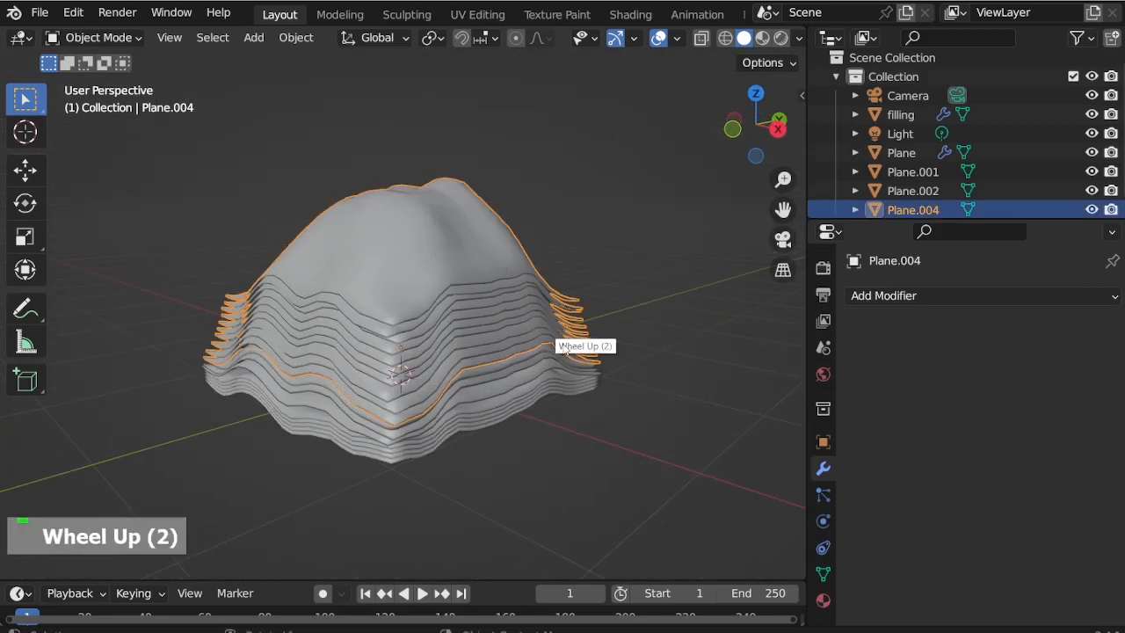
key(s)
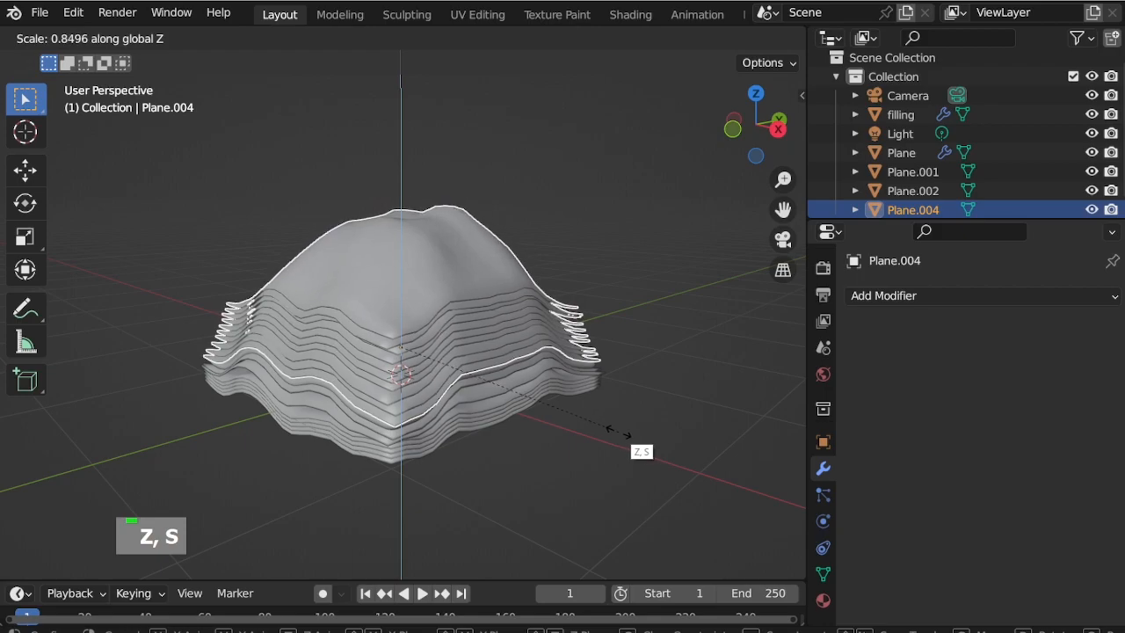
click(618, 431)
scroll(455, 409, up, 2)
key(g)
key(z)
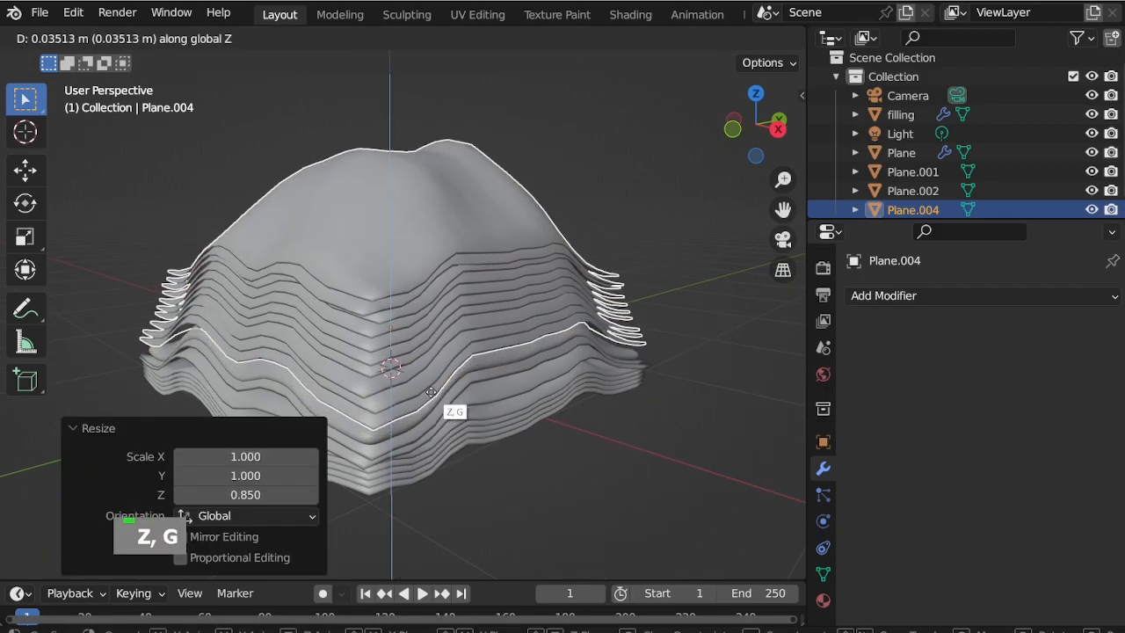
click(430, 395)
Flatten the upper stack further along Z by a factor of about 0.88
scroll(627, 484, down, 2)
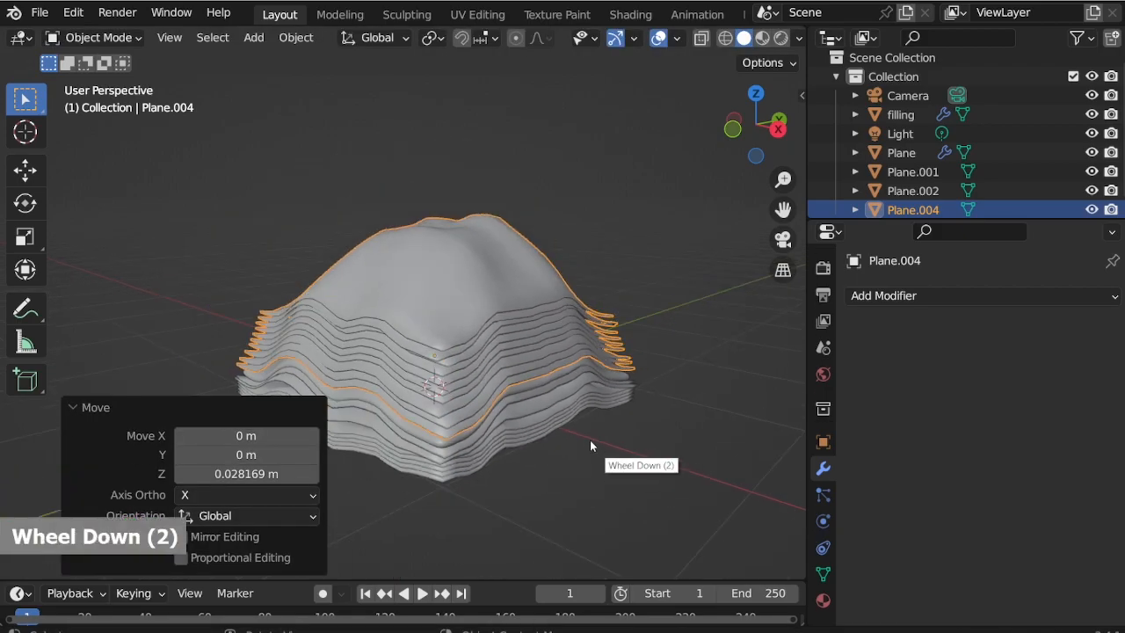
middle_drag(595, 452, 565, 449)
key(s)
key(z)
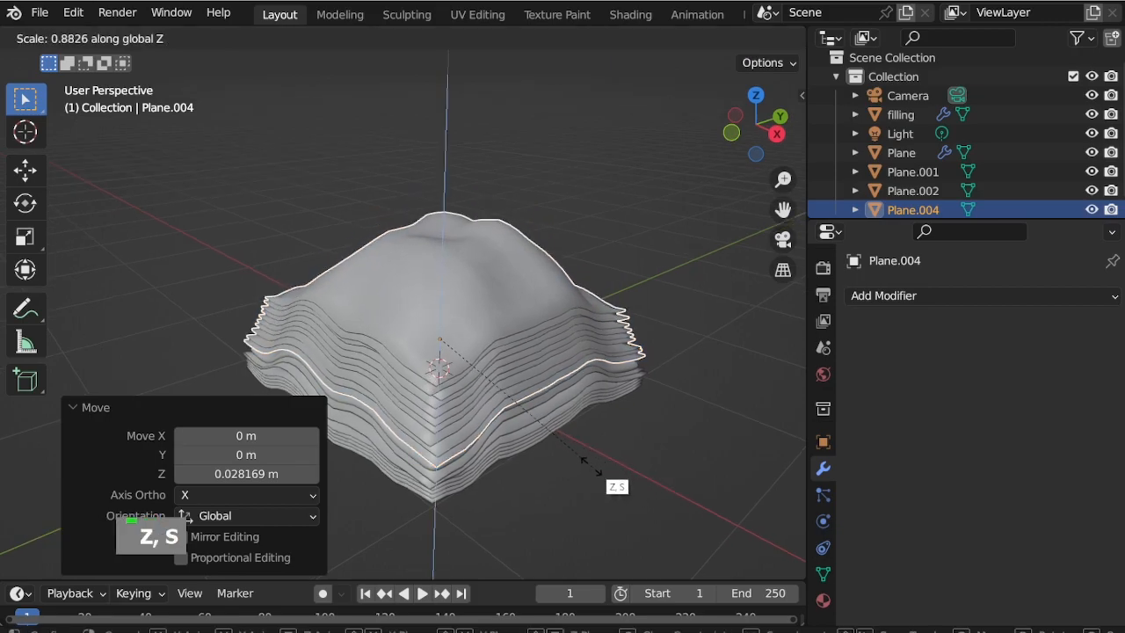
click(600, 455)
Duplicate the upper stack and raise the copy about 0.434 m along Z
scroll(524, 421, up, 1)
key(shift+d)
right_click(526, 327)
key(g)
key(z)
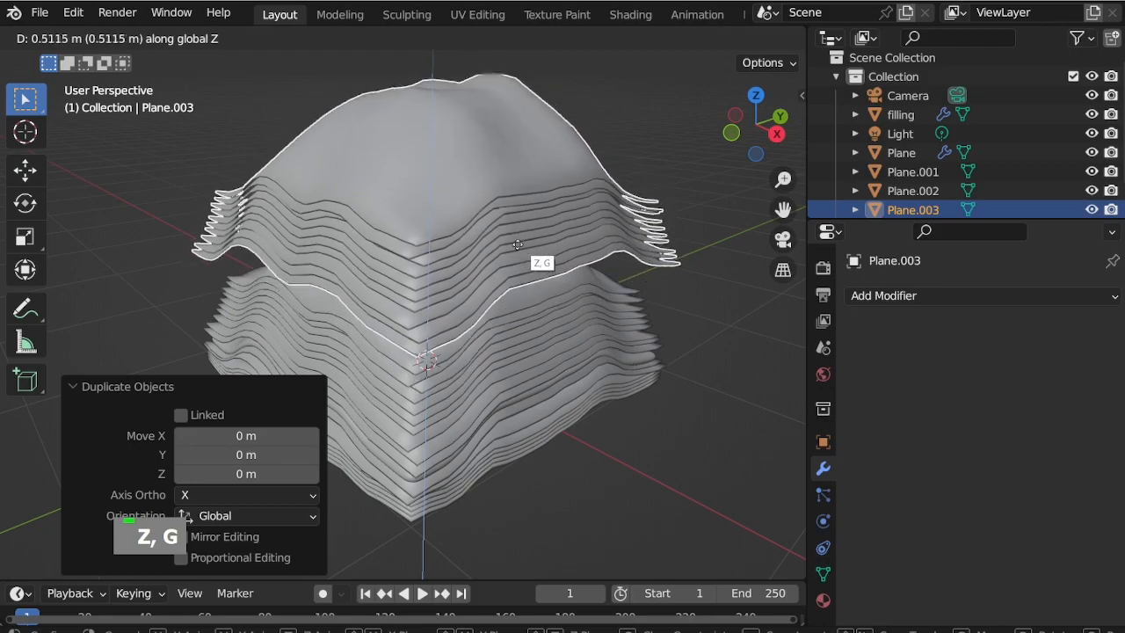
click(519, 250)
Scale the duplicated stack uniformly by 0.851 and lower it about 0.076 m along Z
middle_drag(516, 255, 507, 304)
key(s)
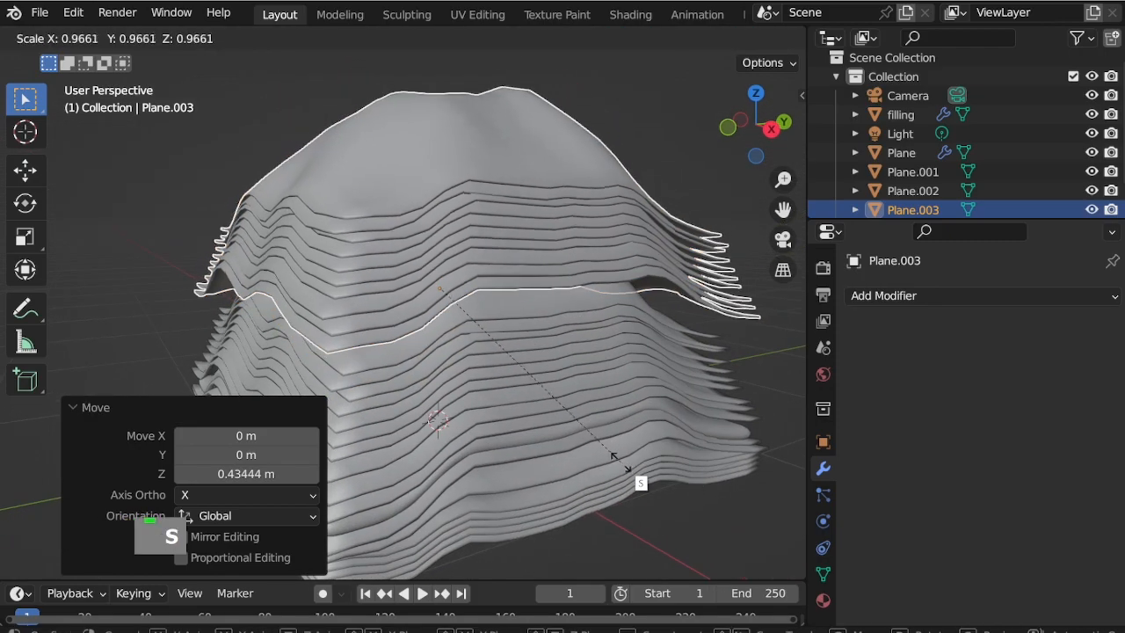
click(584, 444)
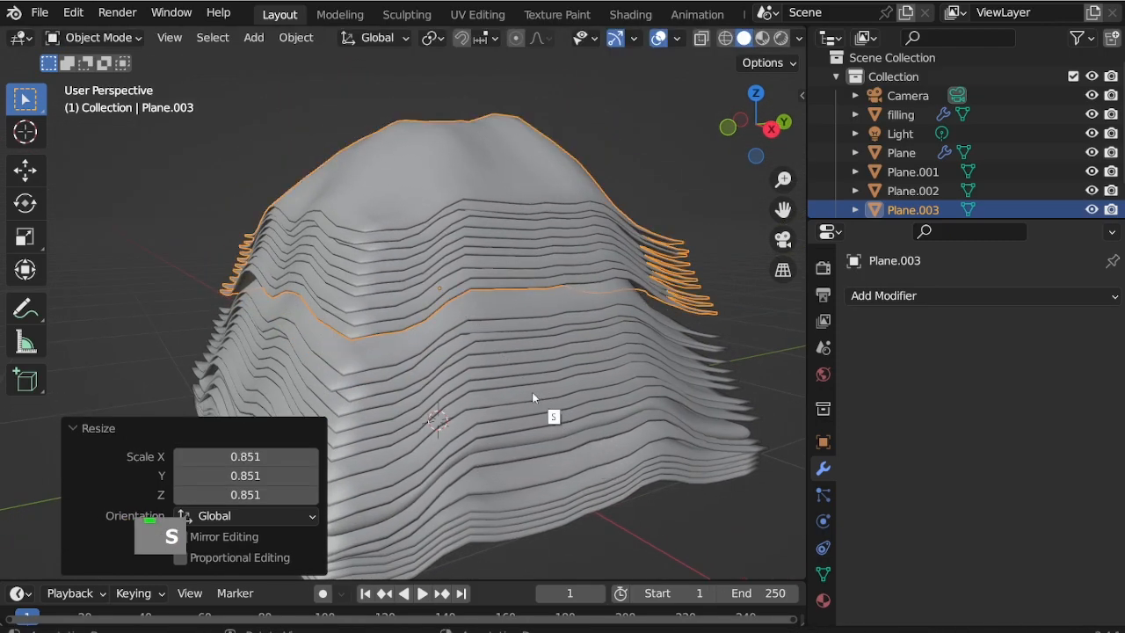
key(g)
key(z)
click(526, 412)
Raise the duplicated stack about 0.021 m along Z and scale it uniformly by 0.993
key(g)
key(z)
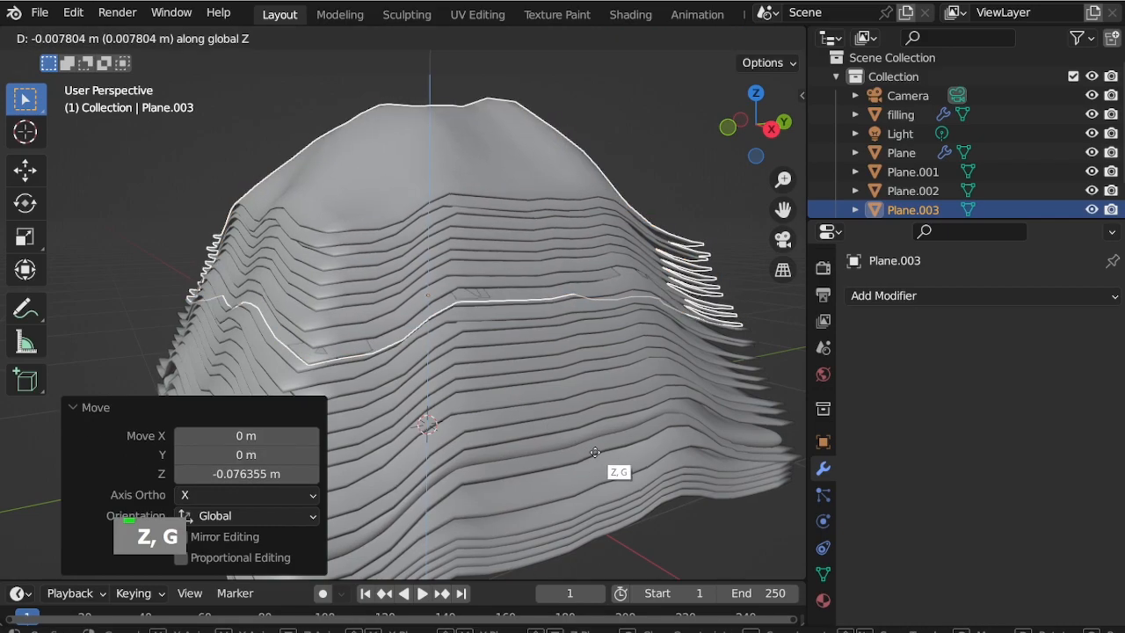
click(605, 453)
key(s)
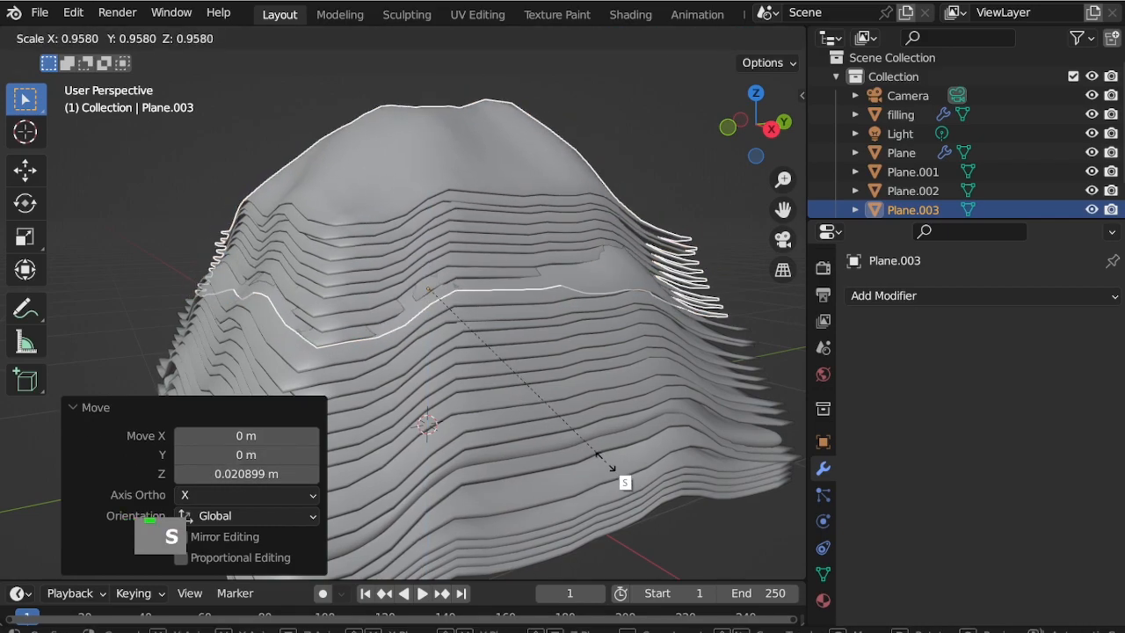
click(606, 459)
Check the pastry from several angles and open the duplicated stack Plane.003 in Edit Mode
middle_drag(606, 464, 429, 322)
scroll(496, 299, down, 5)
middle_drag(496, 299, 499, 347)
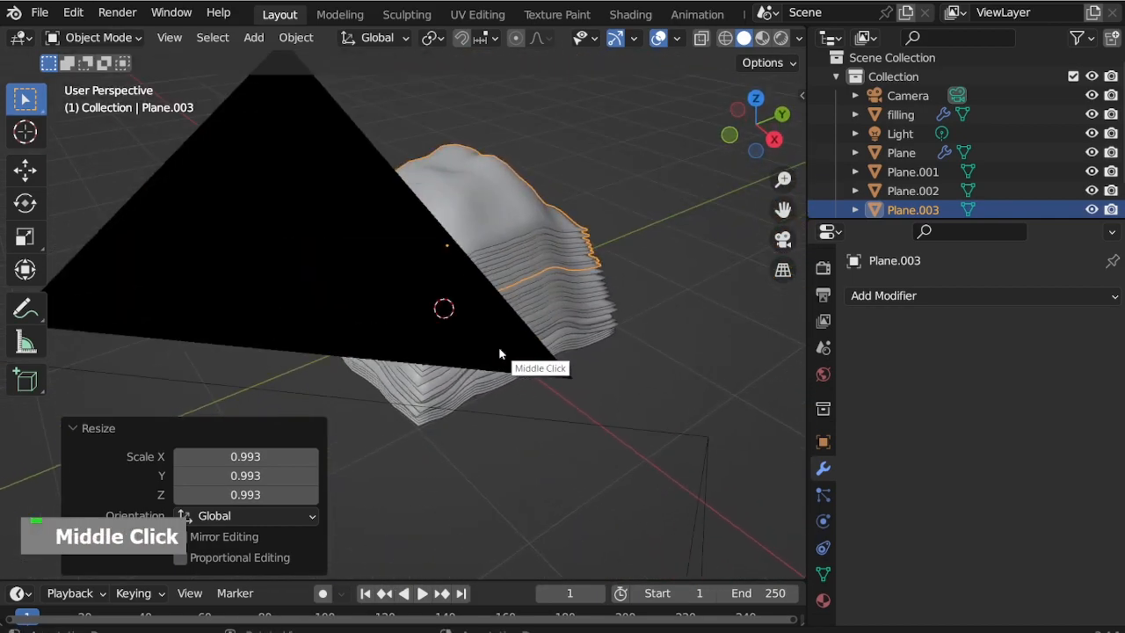
scroll(568, 342, up, 2)
middle_drag(568, 342, 556, 303)
scroll(557, 310, down, 1)
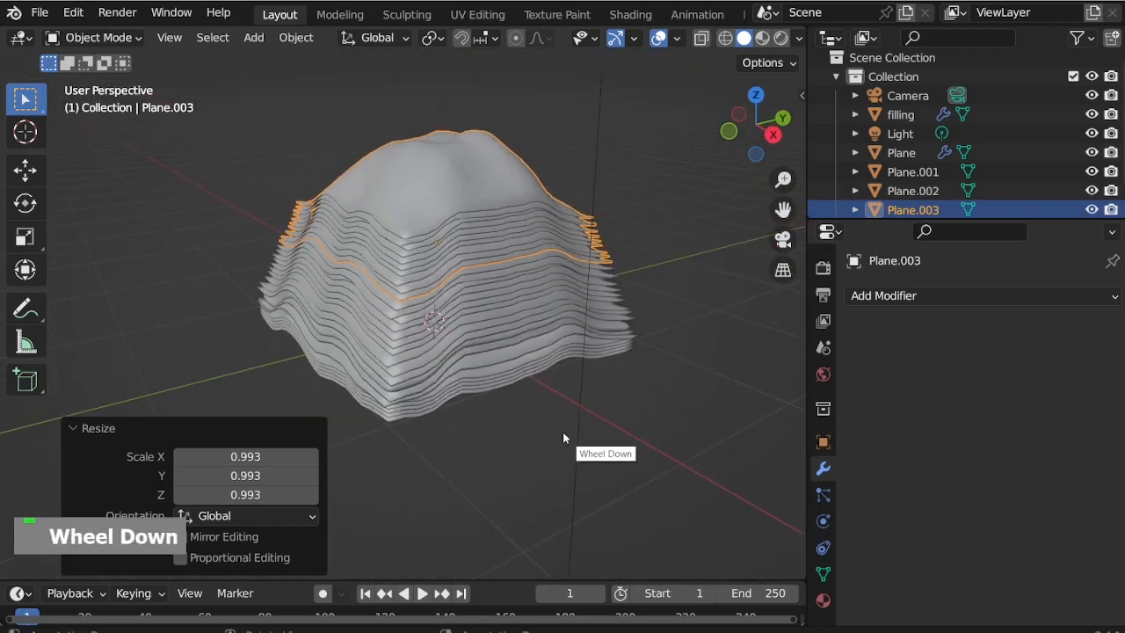
click(564, 437)
middle_drag(442, 285, 404, 197)
scroll(435, 184, up, 2)
click(403, 197)
click(95, 37)
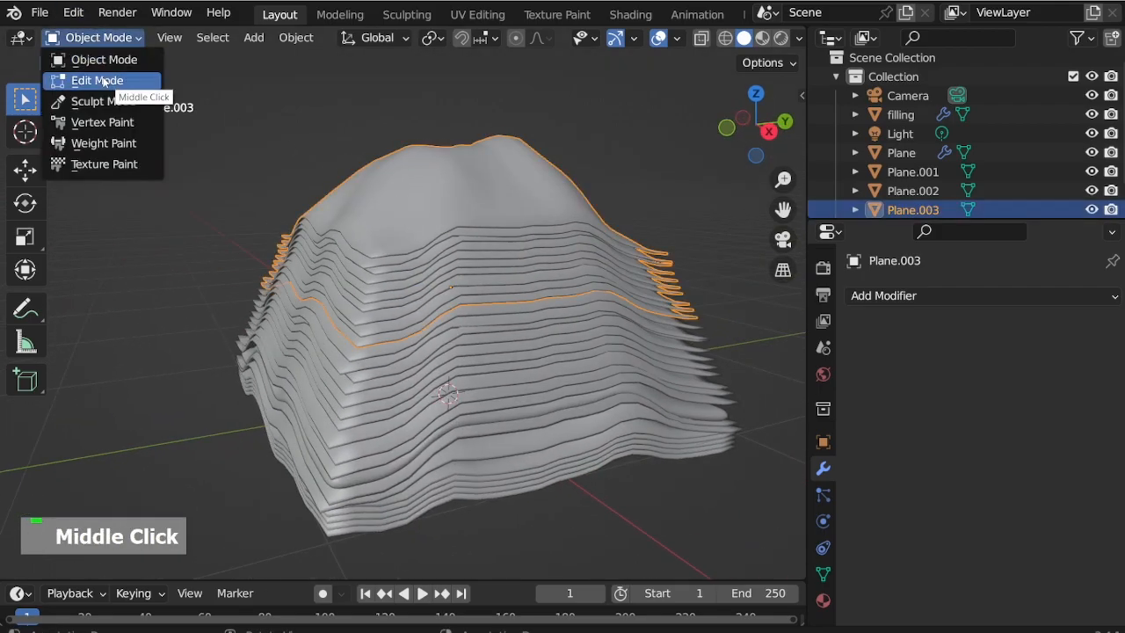
click(98, 80)
Delete the four topmost linked sheets from the duplicated stack
key(l)
key(Delete)
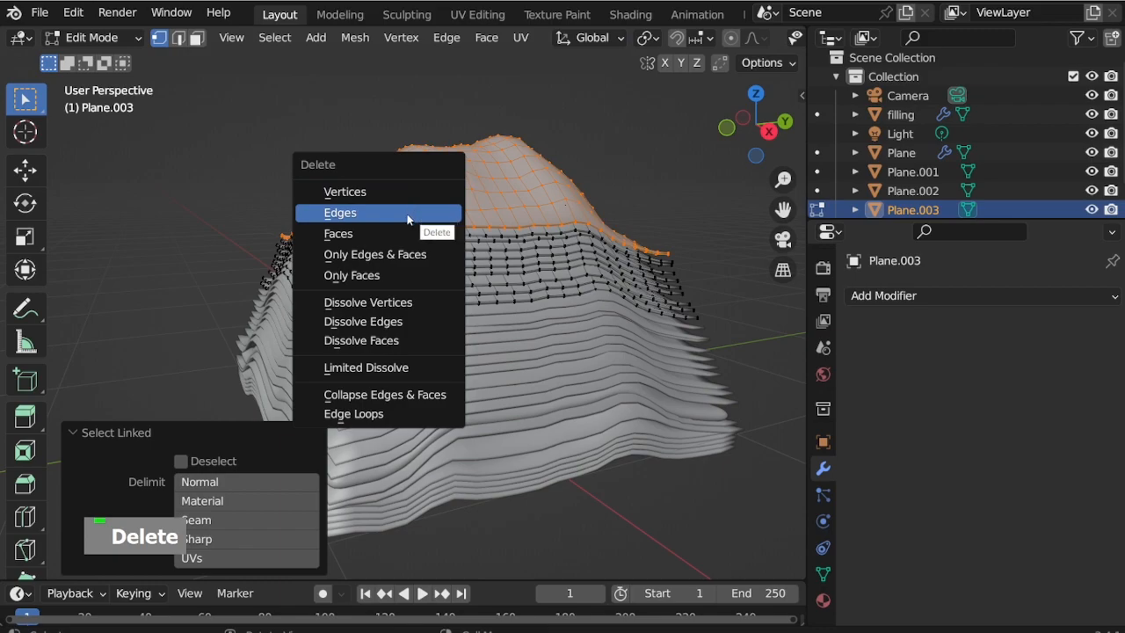
click(413, 198)
key(l)
key(Delete)
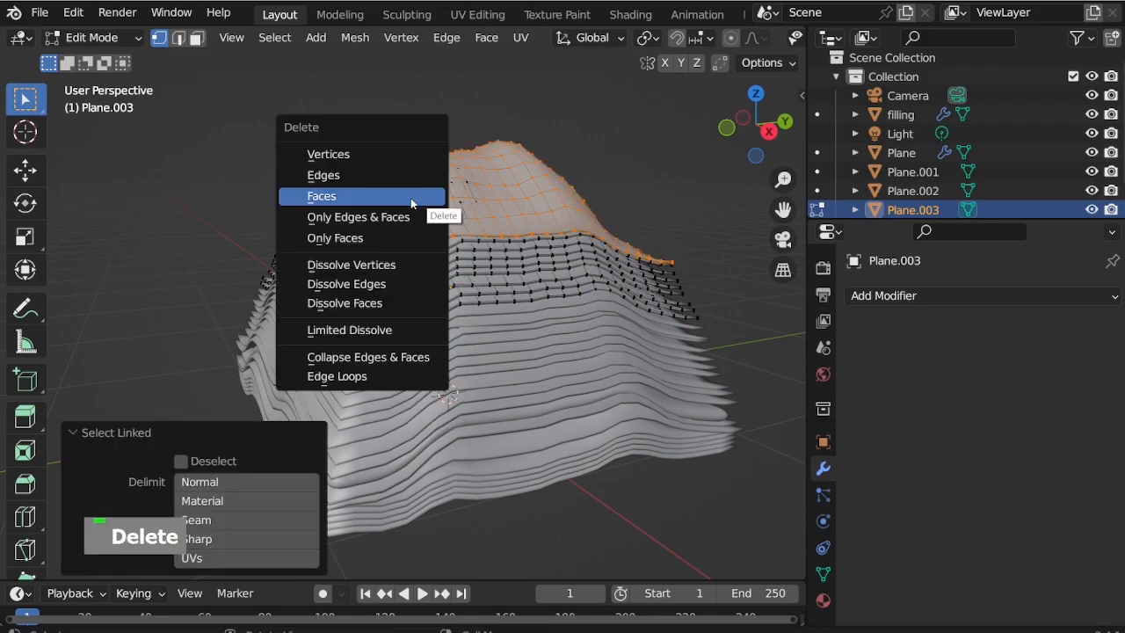
click(404, 193)
key(l)
key(Delete)
click(406, 217)
key(l)
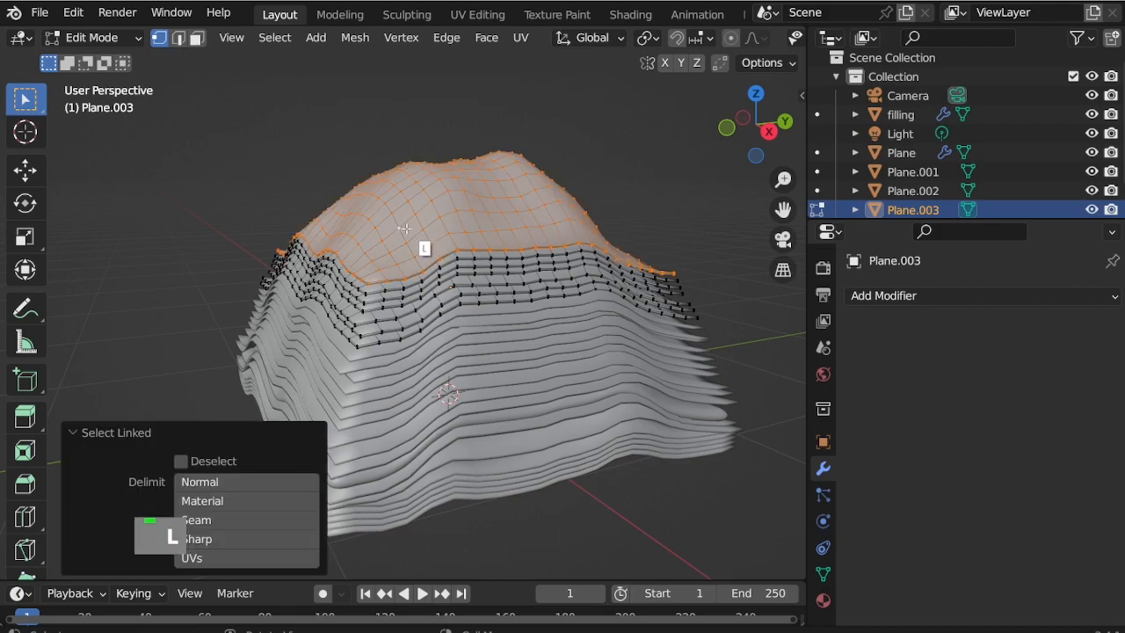
key(Delete)
click(403, 237)
Inspect the trimmed stack from the side and return to Object Mode
middle_drag(403, 238, 179, 105)
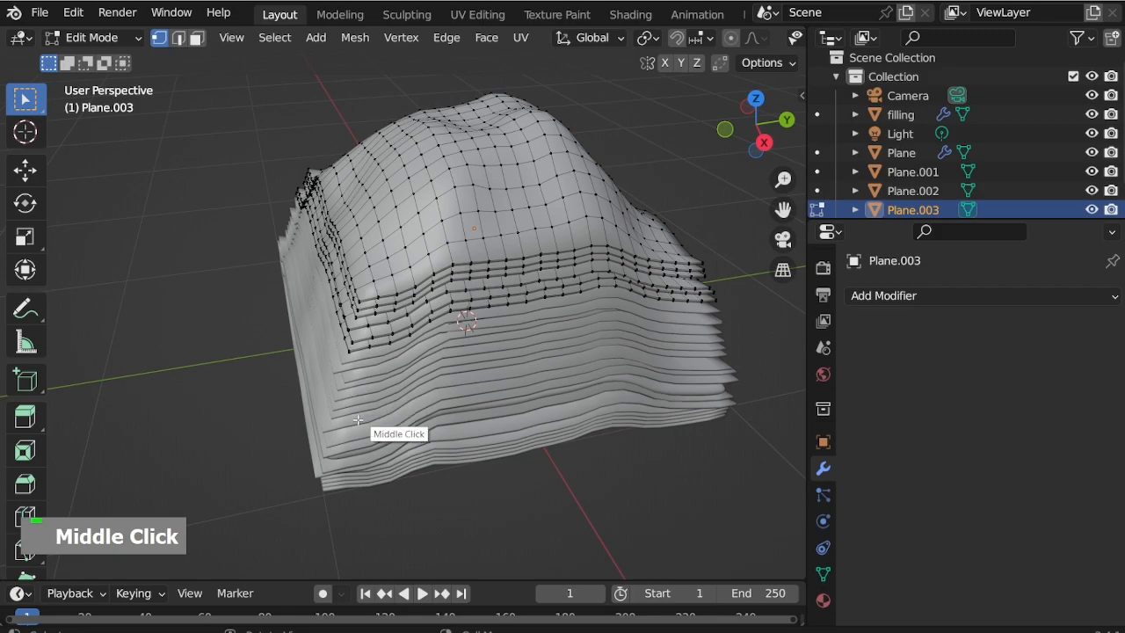
scroll(358, 420, up, 2)
middle_drag(374, 446, 344, 367)
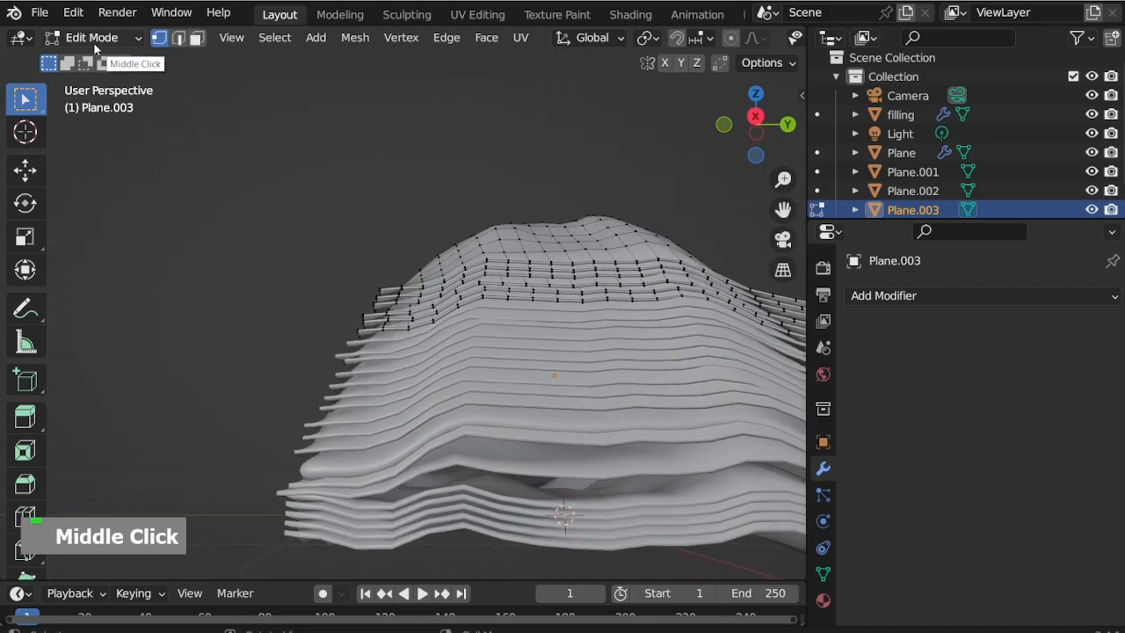
click(116, 39)
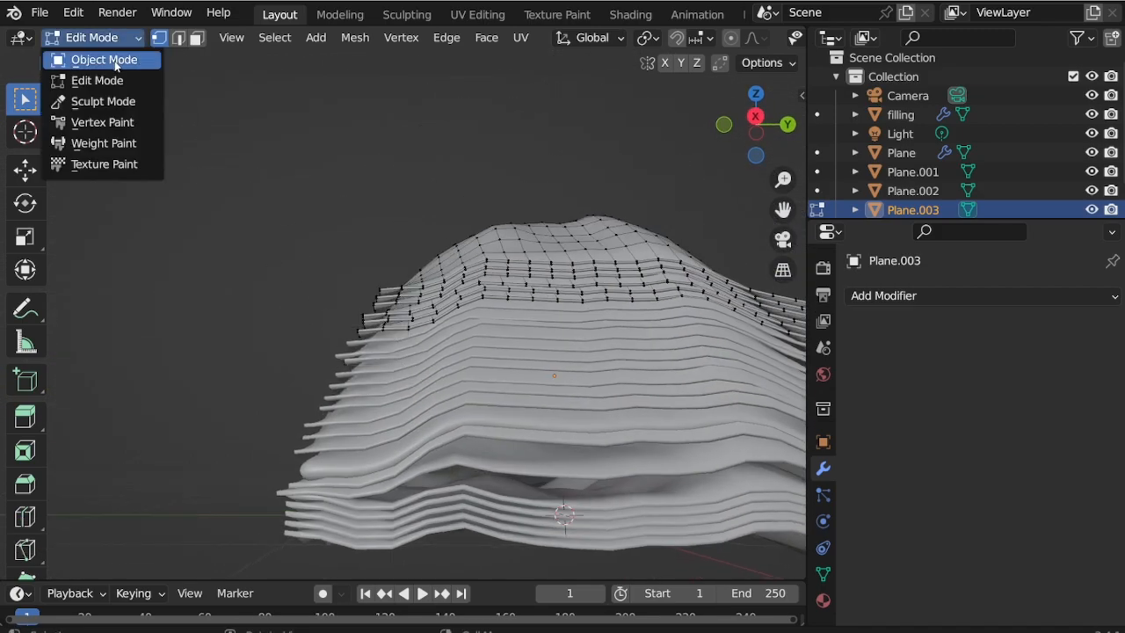
click(115, 60)
Align the scene camera to a close elevated corner view of the whole pastry
middle_drag(413, 457, 446, 385)
scroll(430, 431, down, 3)
scroll(410, 242, up, 3)
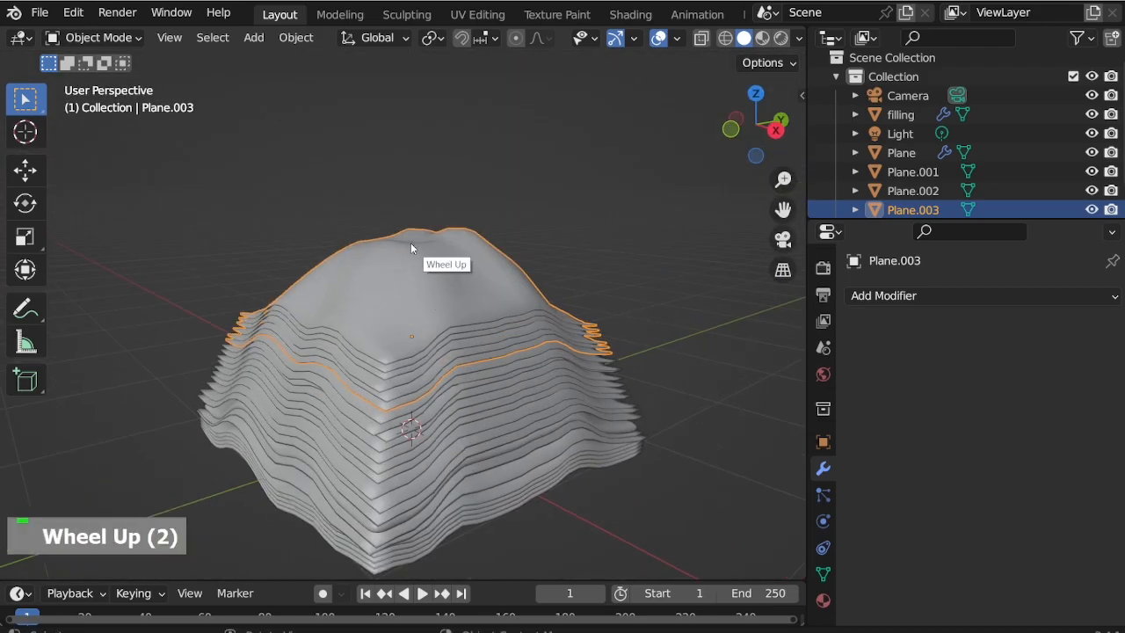
key(KP_0)
mouse_move(411, 245)
middle_down()
mouse_move(421, 238)
mouse_move(402, 239)
middle_up()
scroll(378, 205, up, 2)
scroll(369, 209, up, 5)
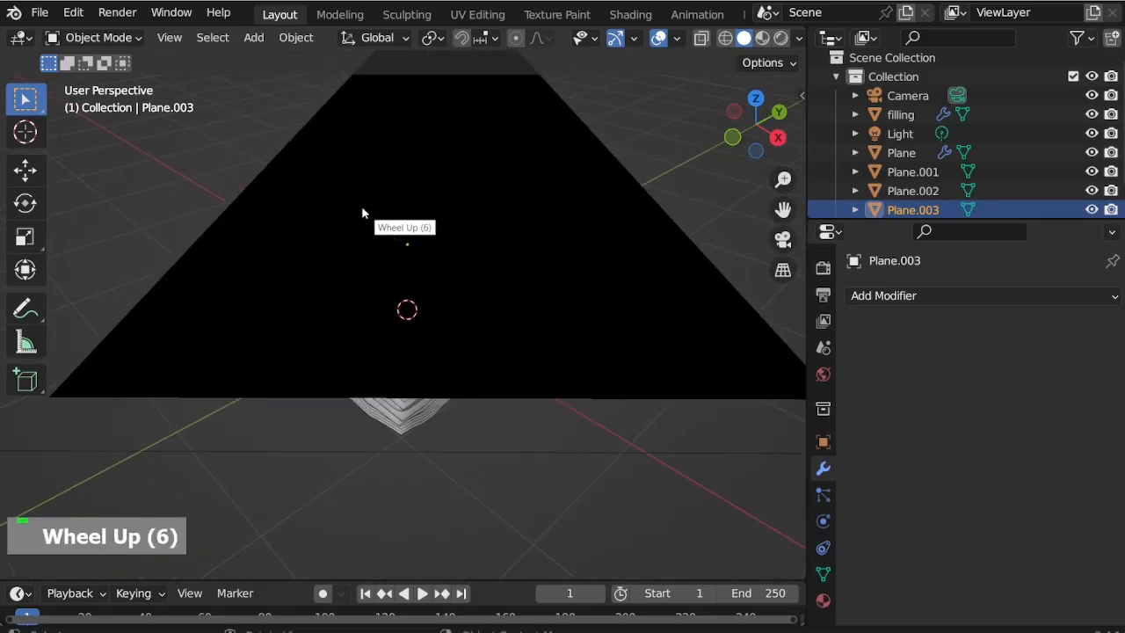
scroll(411, 268, down, 3)
scroll(370, 209, up, 6)
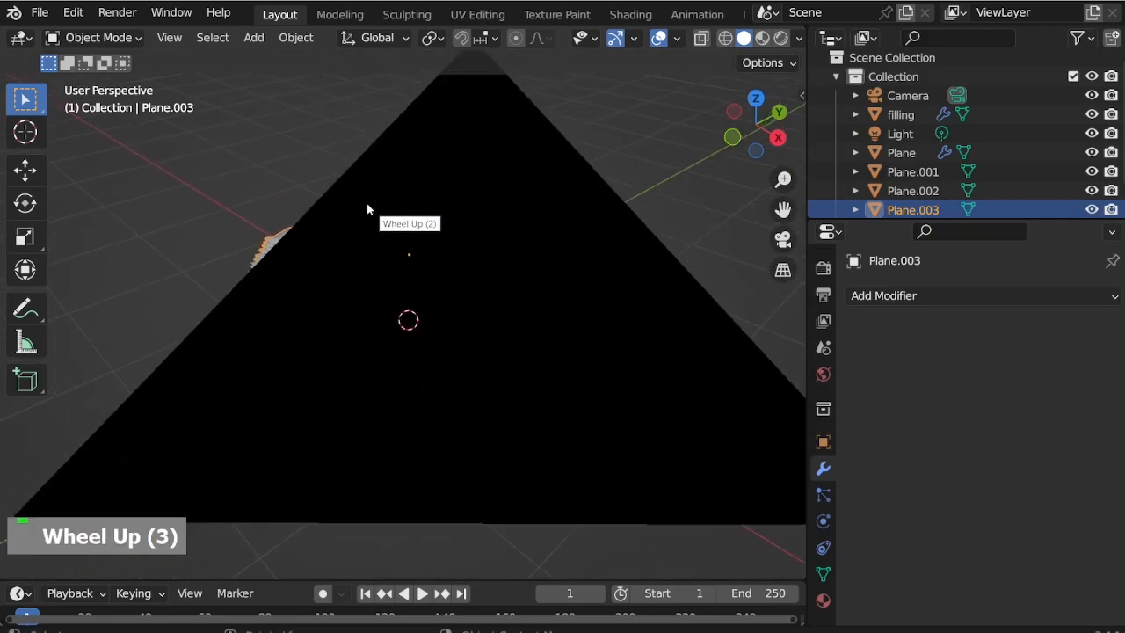
key(ctrl+alt+KP_0)
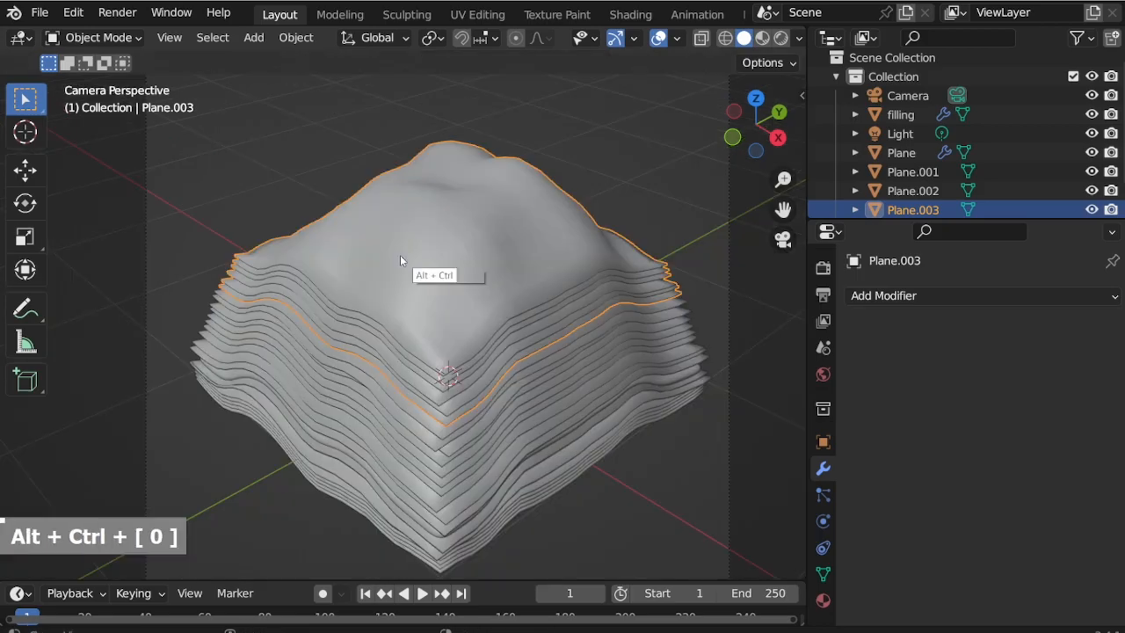
Select the camera and move it slightly to frame the pastry, to about X 2.614, Y -2.530, Z 2.594 m
key(g)
middle_click(740, 424)
click(734, 413)
key(g)
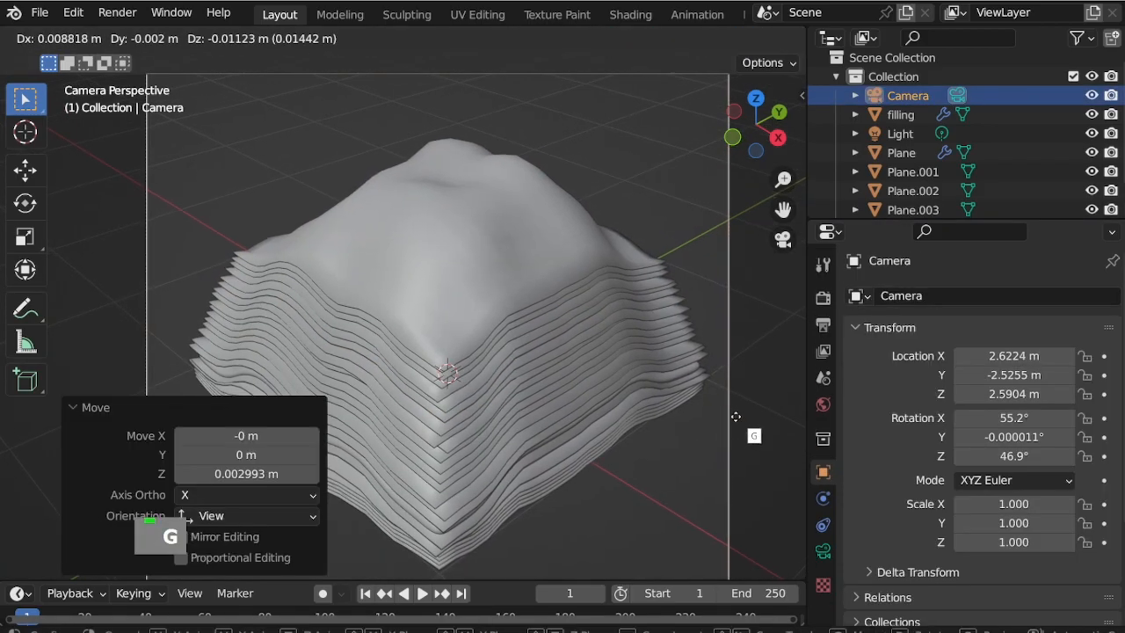
double_click(743, 402)
middle_drag(471, 230, 552, 321)
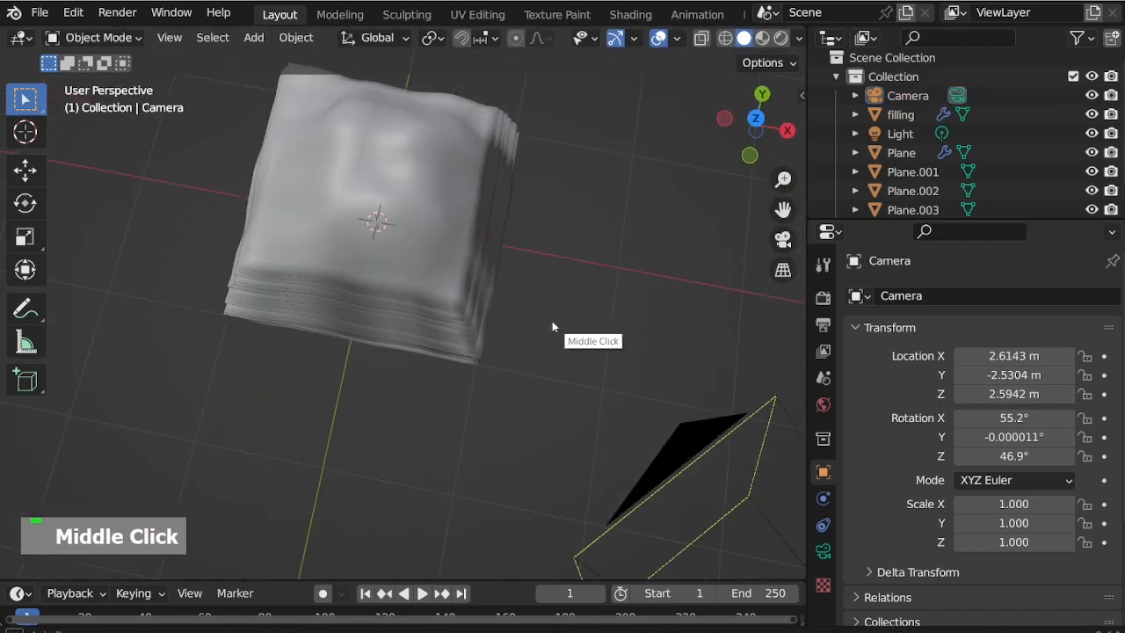
Rotate the filling and all pastry sheets together 180° around the global Z axis, checking from the camera view
scroll(552, 321, down, 2)
drag(299, 99, 562, 362)
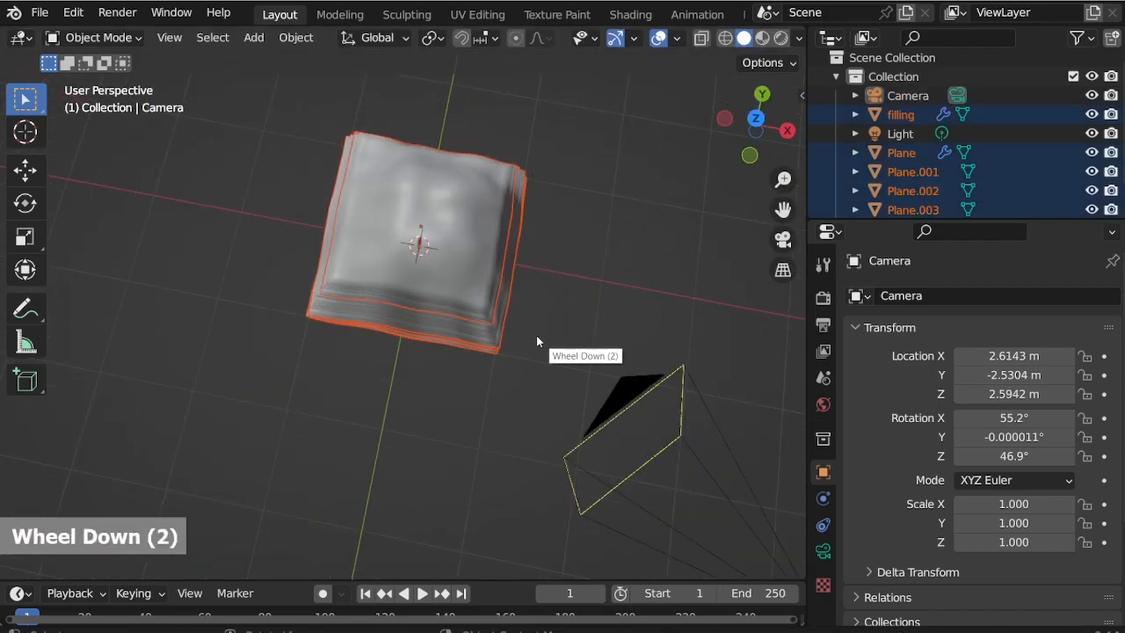
key(KP_0)
key(r)
key(z)
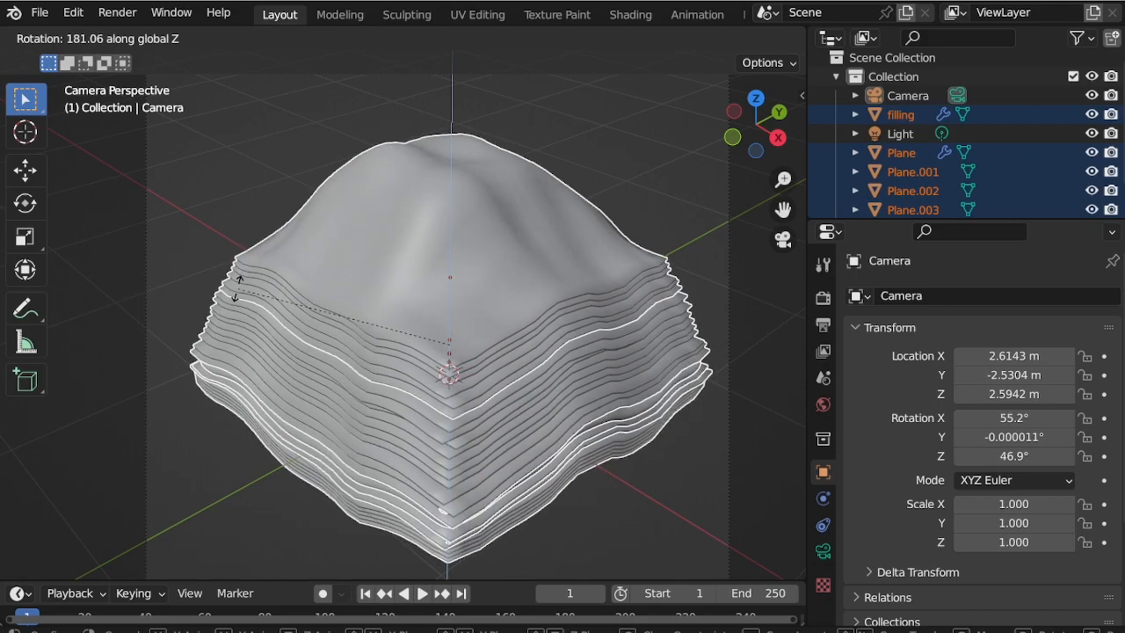
text(180)
key(Return)
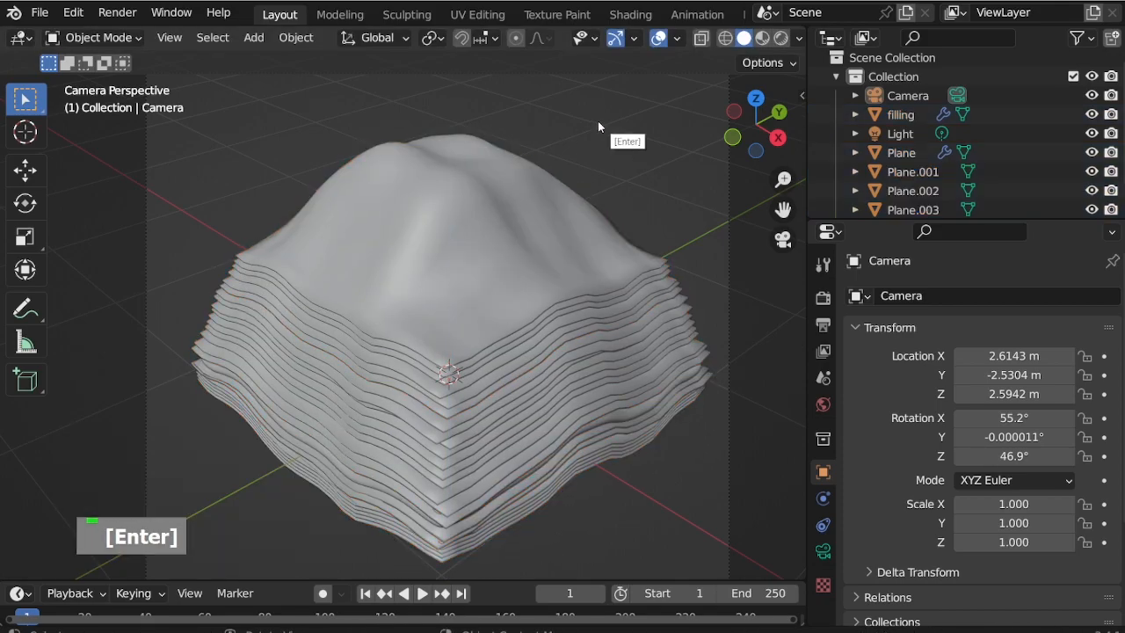
Delete the two topmost linked sheets from the upper pastry stack (Plane.003) in Edit Mode
click(510, 387)
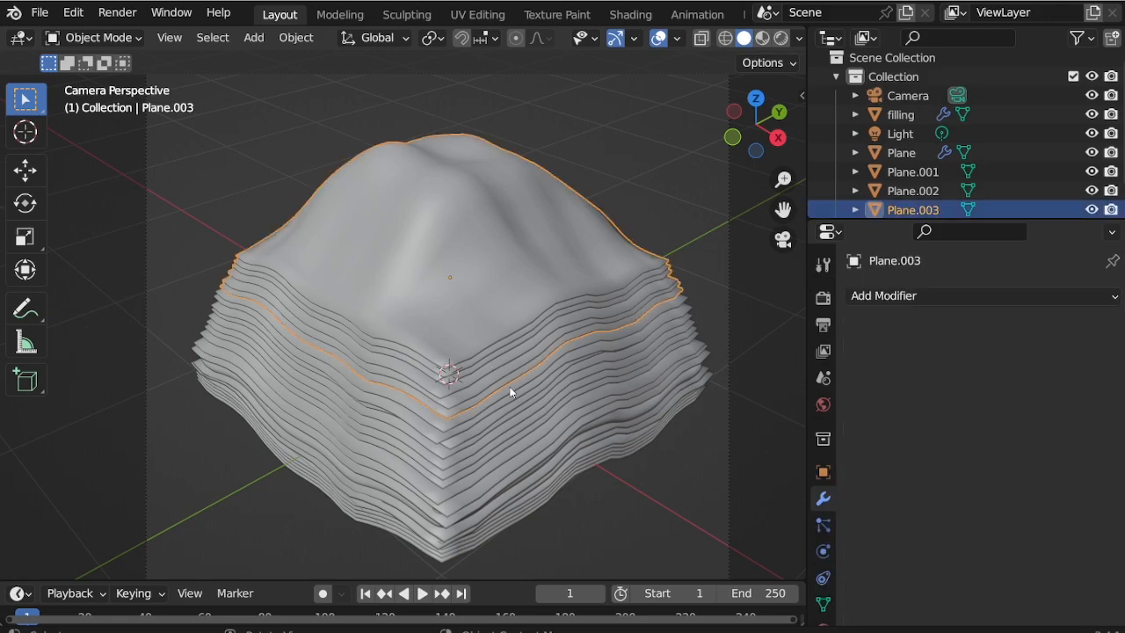
click(95, 38)
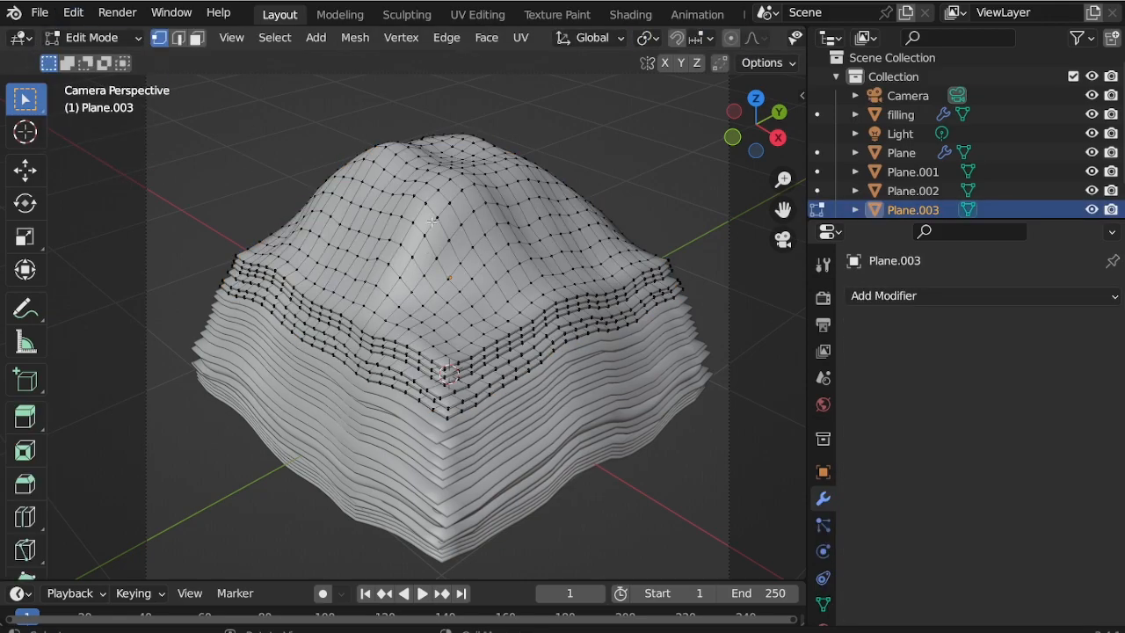
key(ctrl+l)
key(Delete)
click(430, 216)
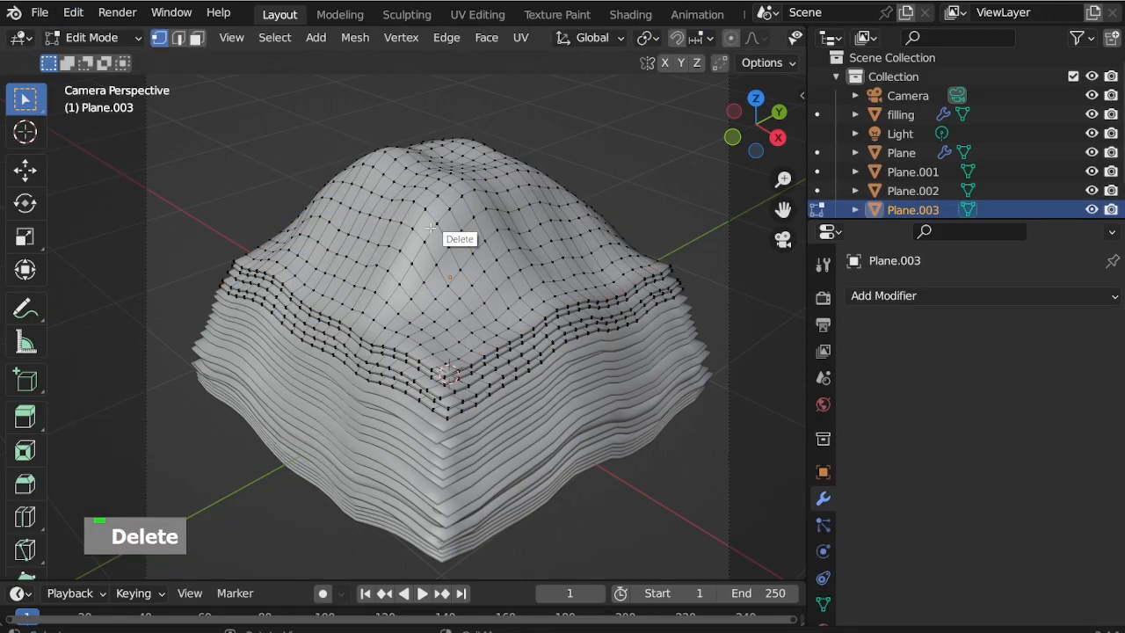
key(ctrl+z)
key(Delete)
click(420, 231)
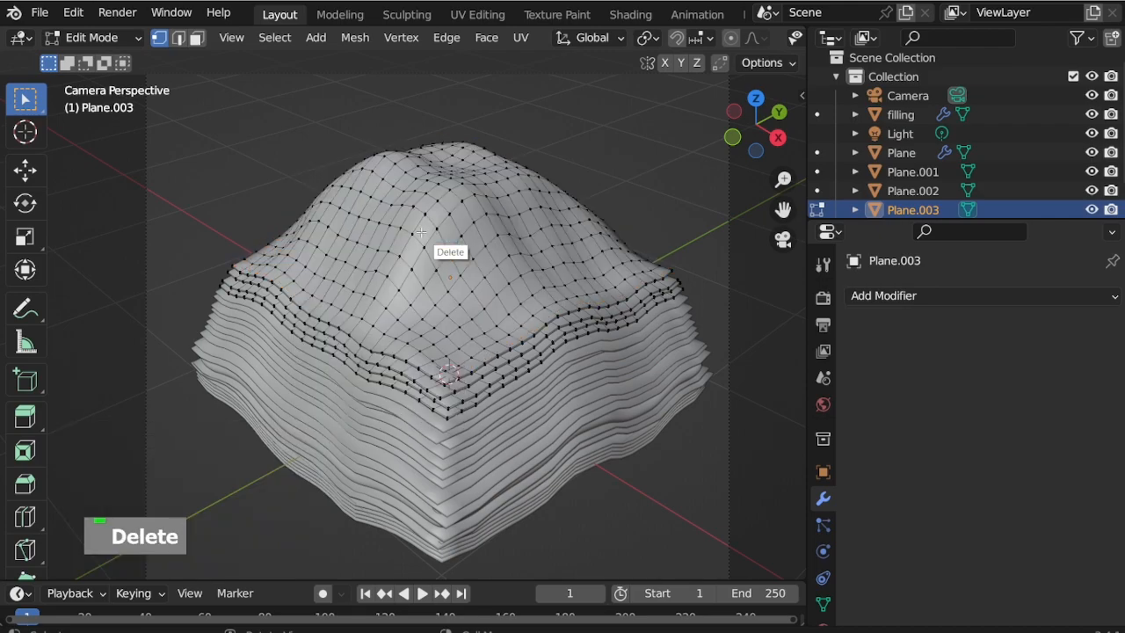
Return to Object Mode, check the trimmed pastry from the camera view and save the file
click(91, 37)
click(96, 65)
click(286, 159)
middle_drag(286, 159, 450, 167)
scroll(402, 181, up, 5)
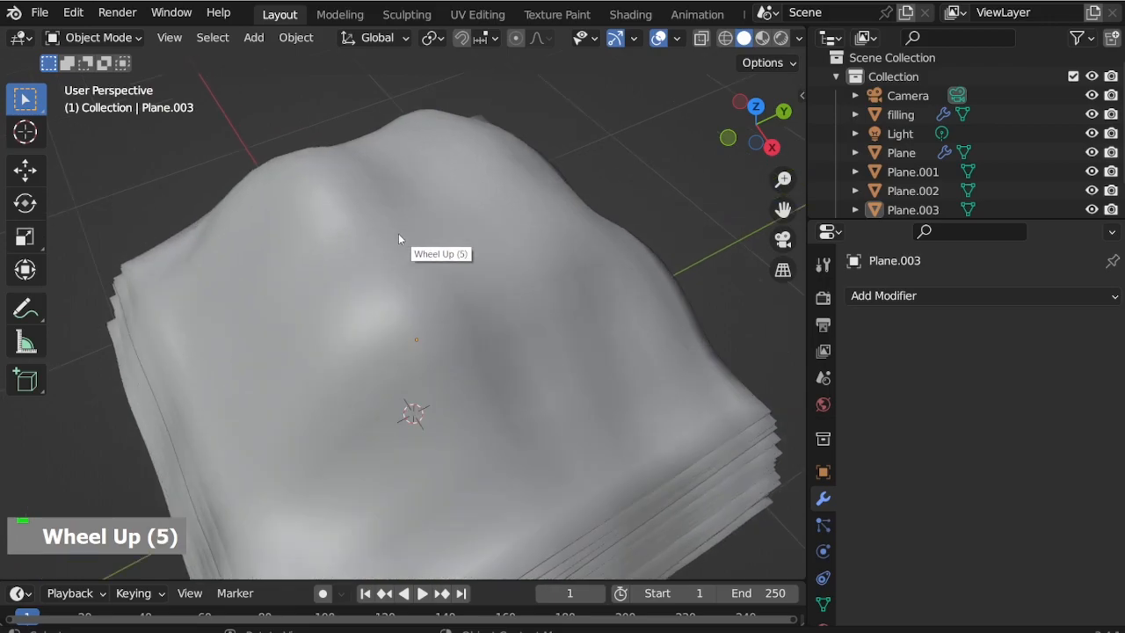
key(KP_0)
key(ctrl+s)
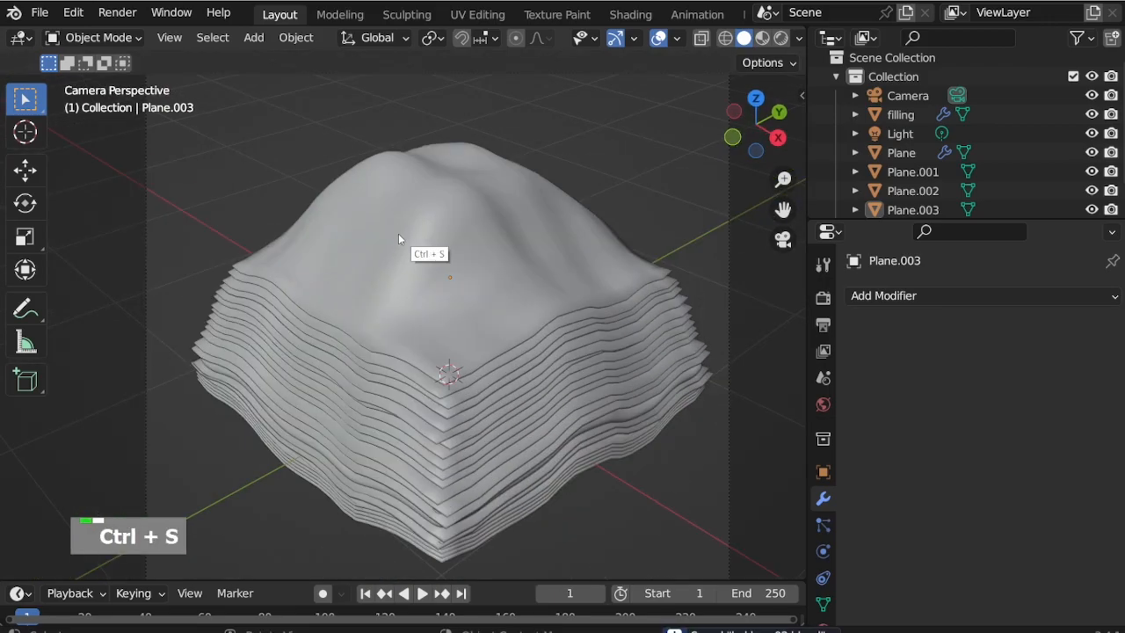
Add a UV sphere at the 3D cursor and scale it down to about 0.286
middle_drag(427, 222, 420, 203)
scroll(403, 155, up, 2)
scroll(403, 155, up, 4)
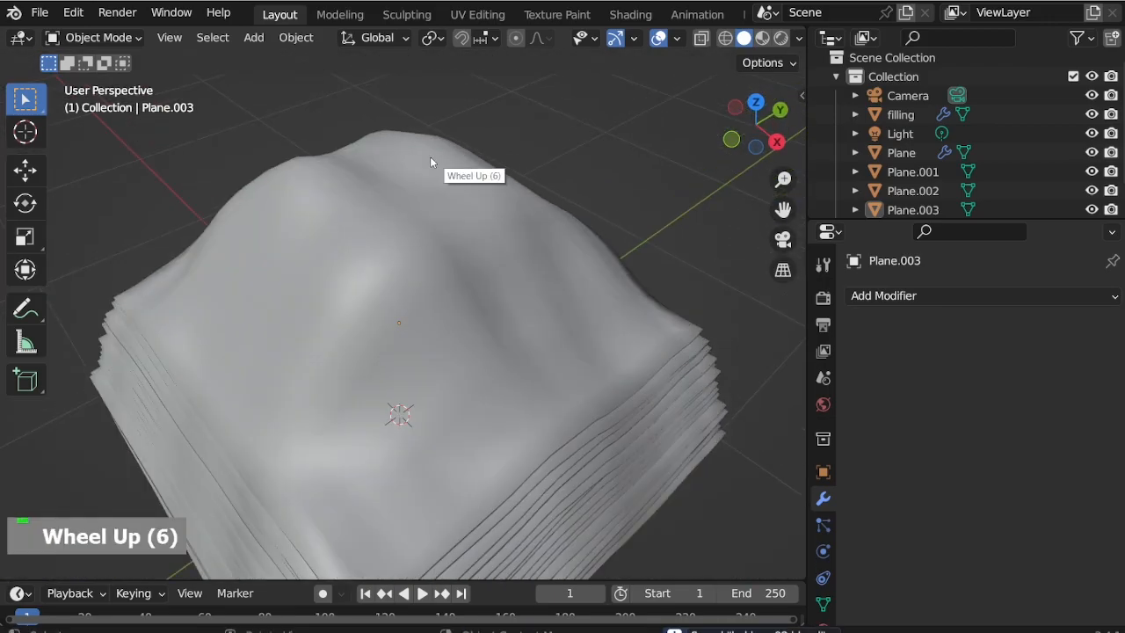
middle_drag(431, 156, 414, 171)
key(shift+a)
mouse_move(414, 172)
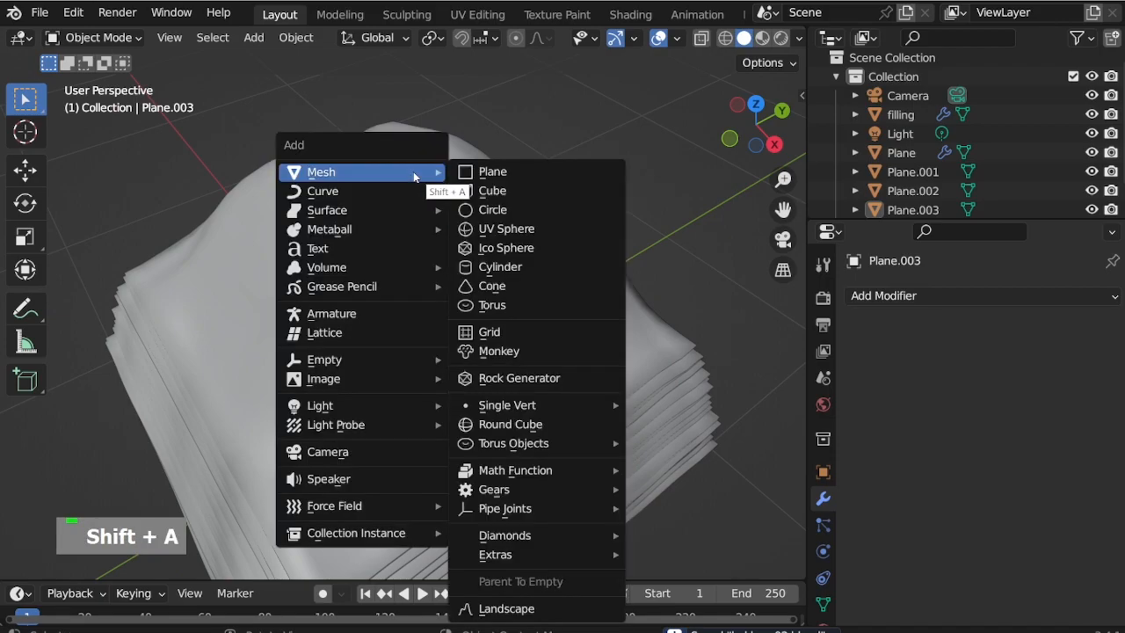
click(562, 229)
key(s)
click(485, 472)
Raise the sphere about 1.213 m along Z to the pastry's top and scale it by about 0.118
key(g)
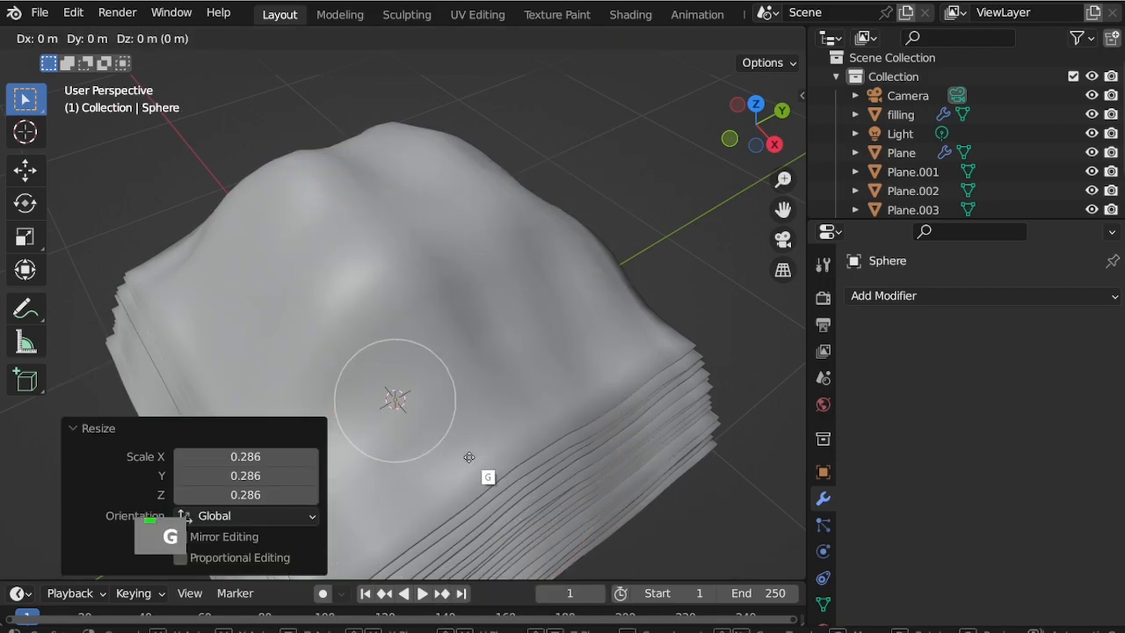
key(z)
click(493, 259)
key(s)
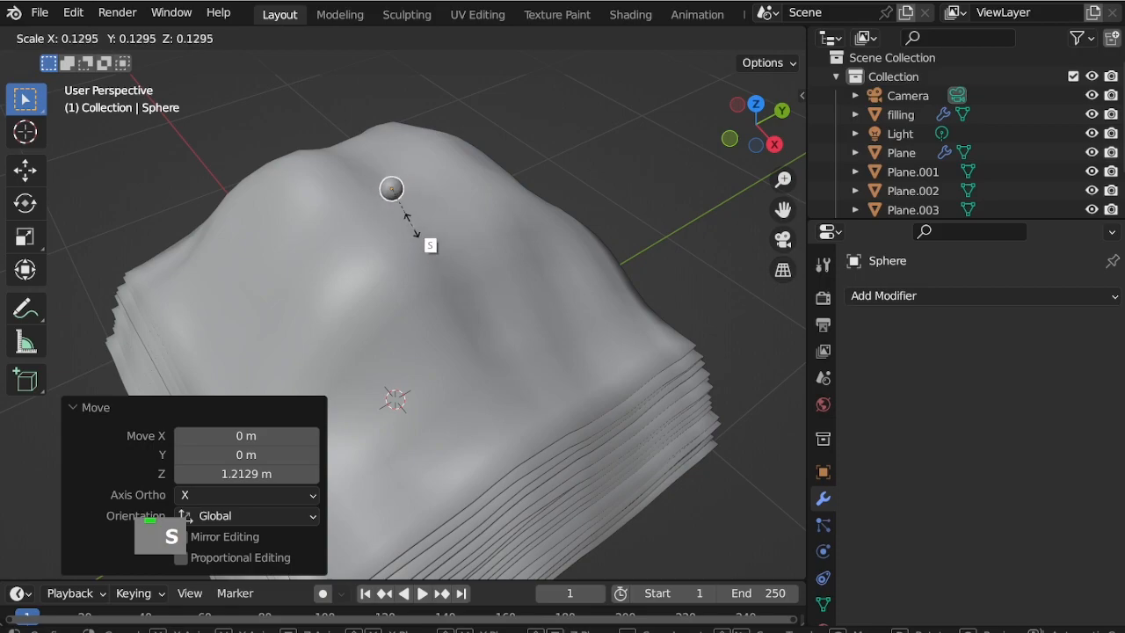
click(408, 195)
Add a Displace modifier with a new texture to the small sphere
scroll(377, 178, up, 8)
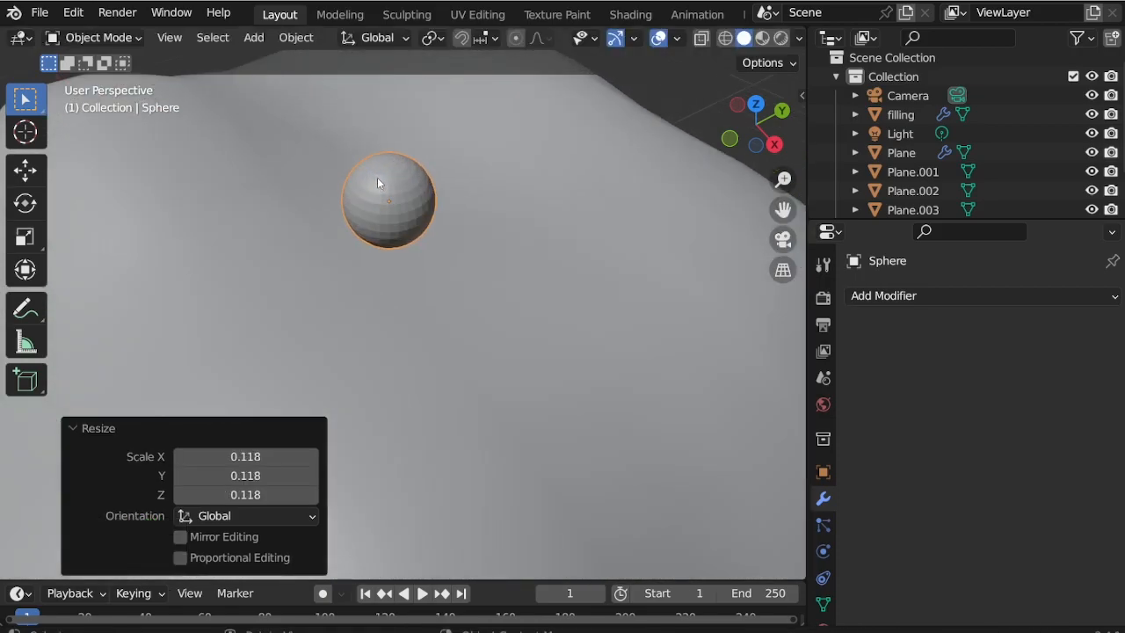
click(936, 295)
click(897, 411)
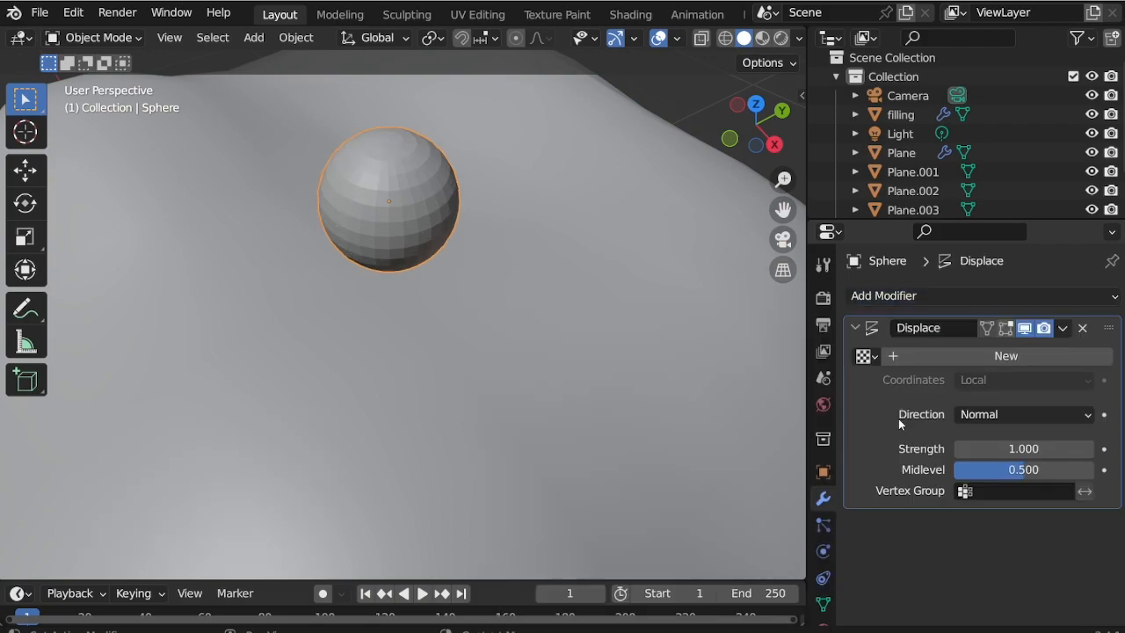
click(906, 360)
Change the displacement texture to Clouds and set its size to 1.16
scroll(819, 580, down, 10)
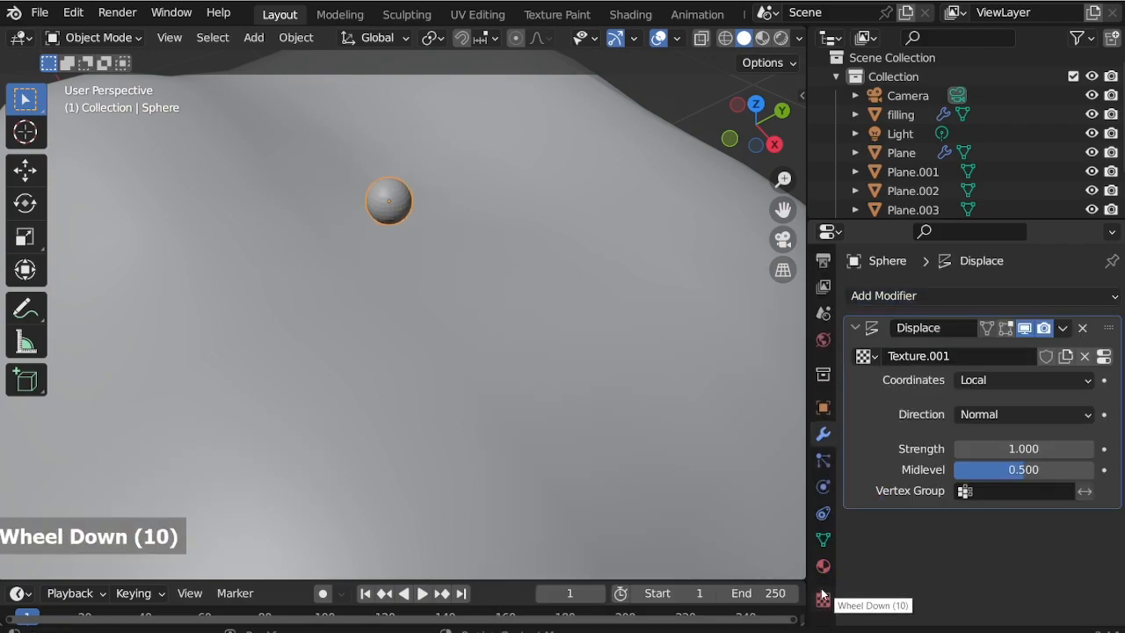
click(824, 601)
click(998, 352)
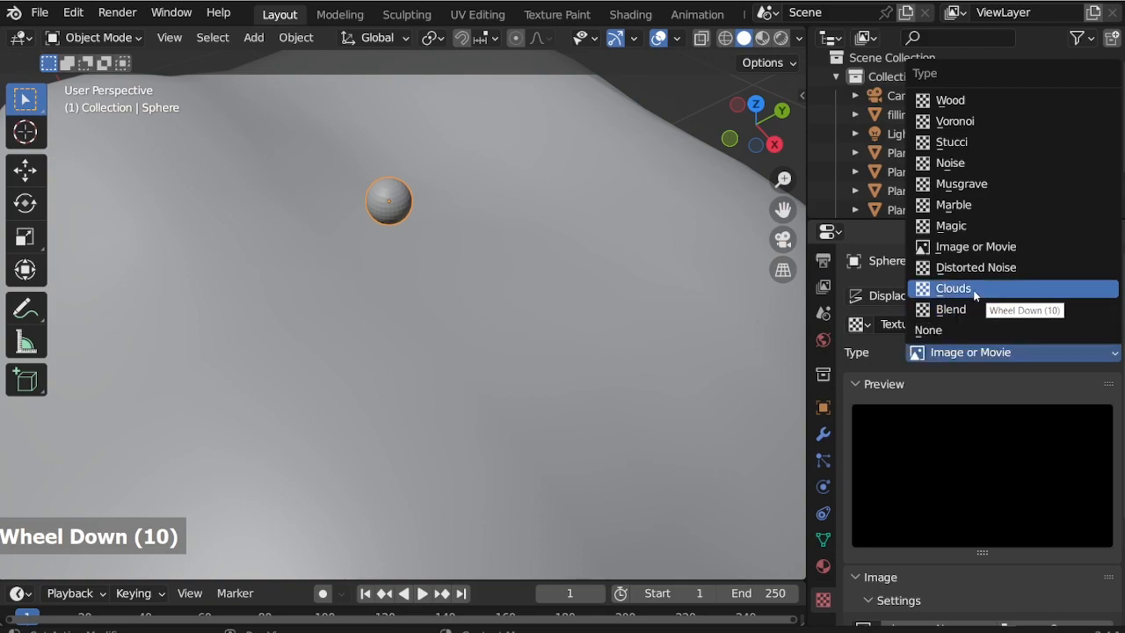
click(965, 289)
scroll(958, 472, down, 19)
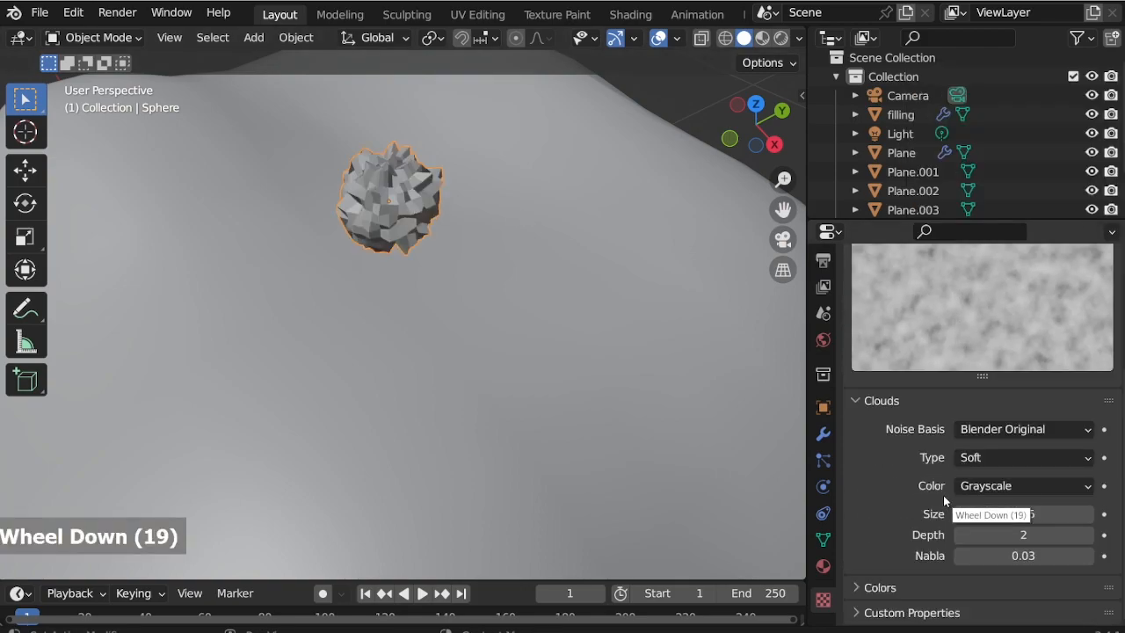
mouse_move(1023, 518)
mouse_down()
mouse_move(1091, 519)
mouse_move(1012, 512)
mouse_up()
Shade the lumpy sphere smooth and apply its Displace modifier
right_click(395, 191)
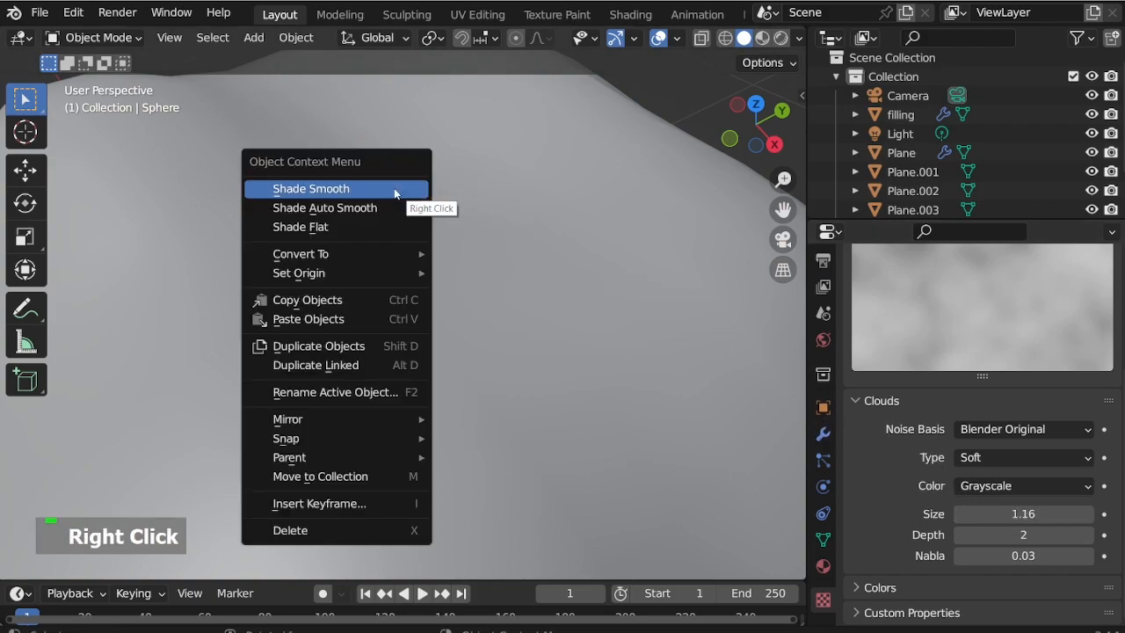
click(398, 192)
click(828, 434)
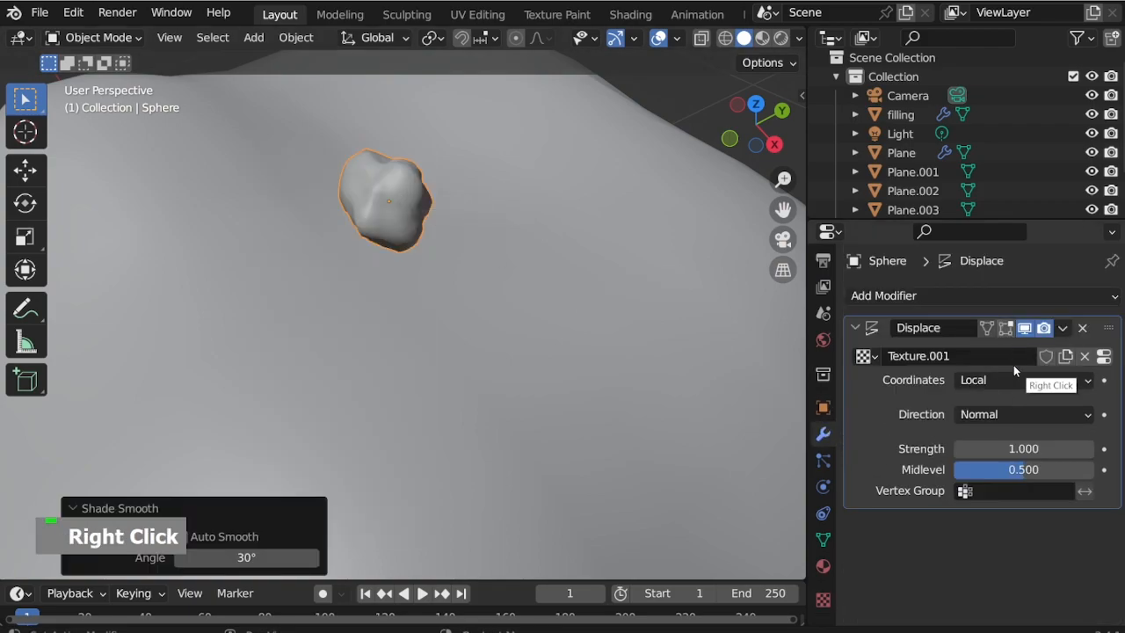
click(1064, 328)
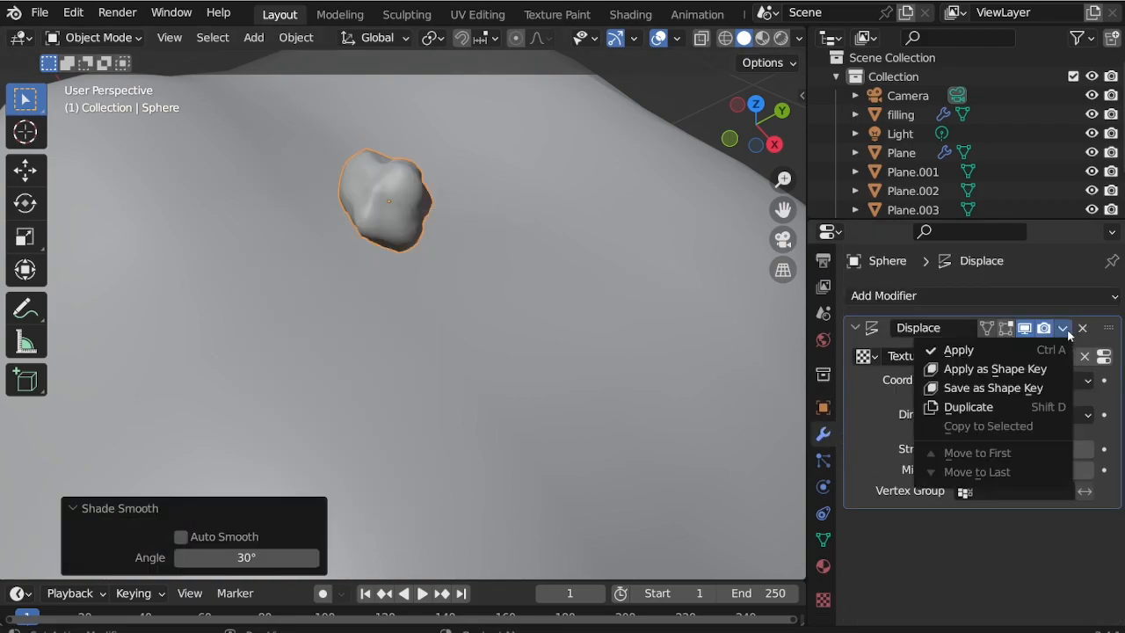
click(990, 355)
Move the nut piece on the pastry's top by about X -0.058, Y -0.045, Z 0.015 m
scroll(523, 281, down, 4)
middle_drag(523, 282, 511, 310)
scroll(512, 290, up, 2)
key(g)
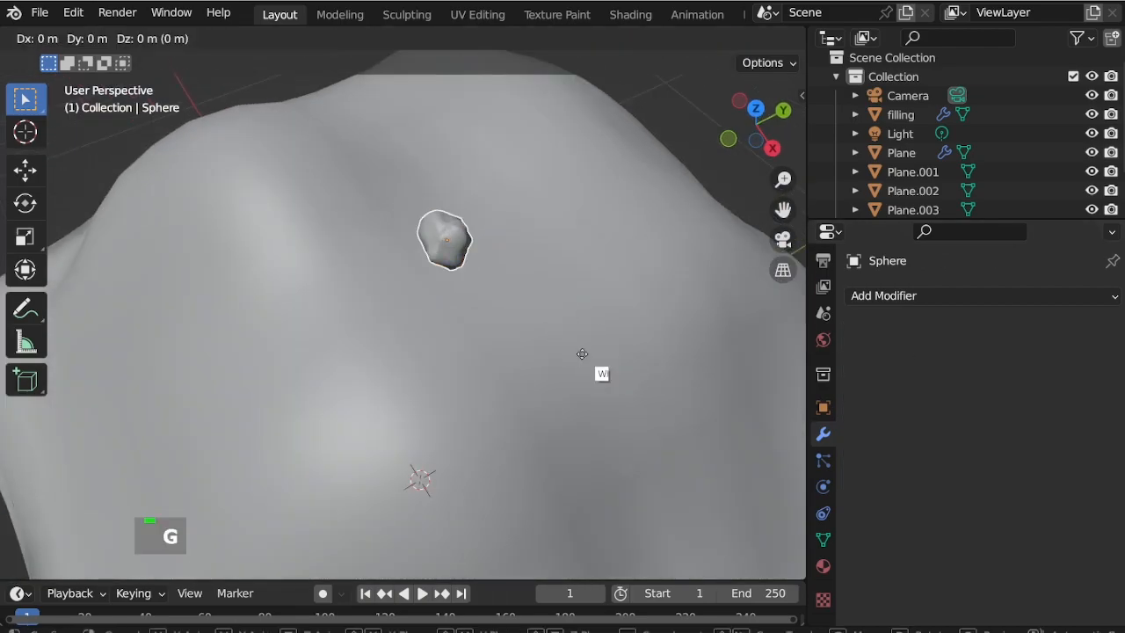
click(527, 332)
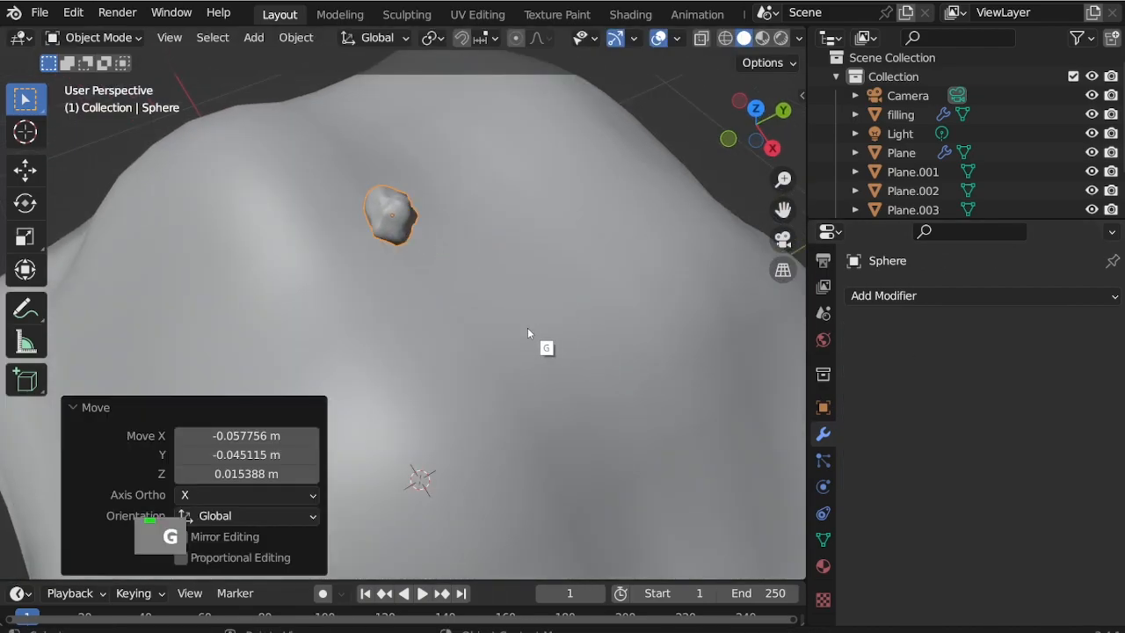
From the right side view, lower the nut piece onto the pastry surface and rotate it about -21.6°
key(KP_3)
key(g)
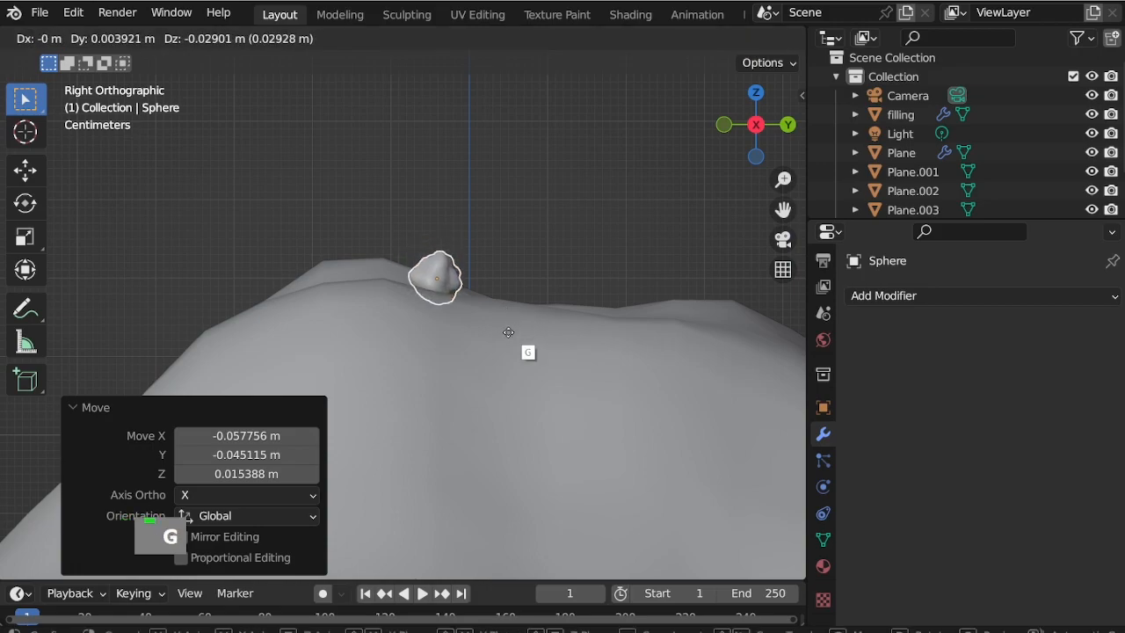
click(506, 333)
key(r)
click(549, 306)
From the top view, make a linked duplicate of the nut piece offset about X -0.124, Y 0.118 m and rotate it
middle_drag(549, 306, 580, 425)
key(KP_7)
scroll(422, 380, down, 2)
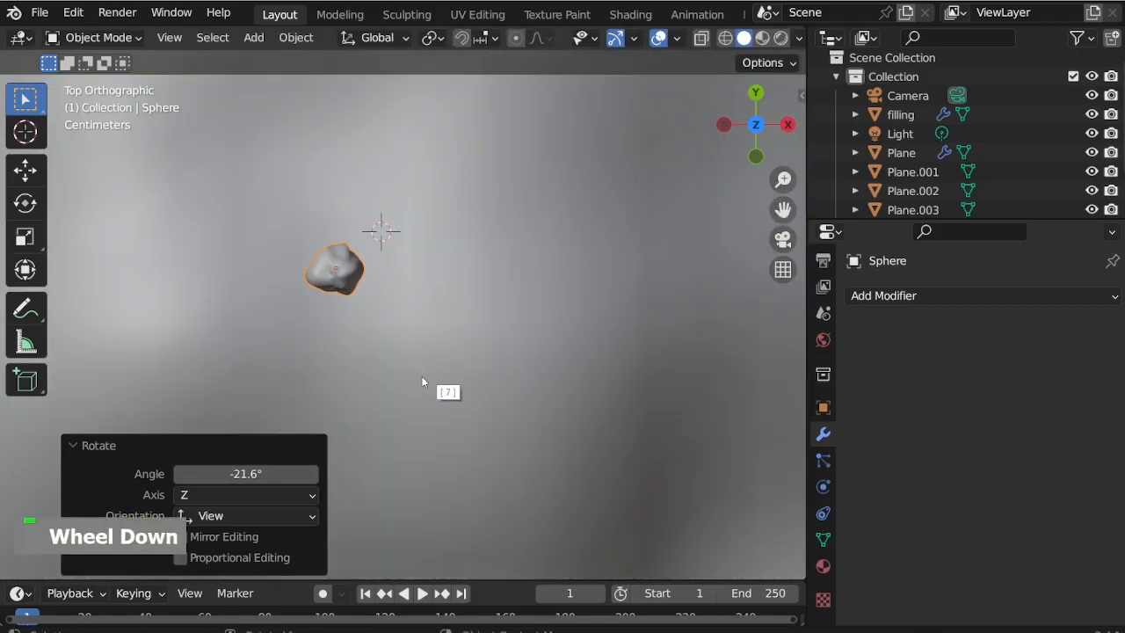
scroll(317, 221, up, 2)
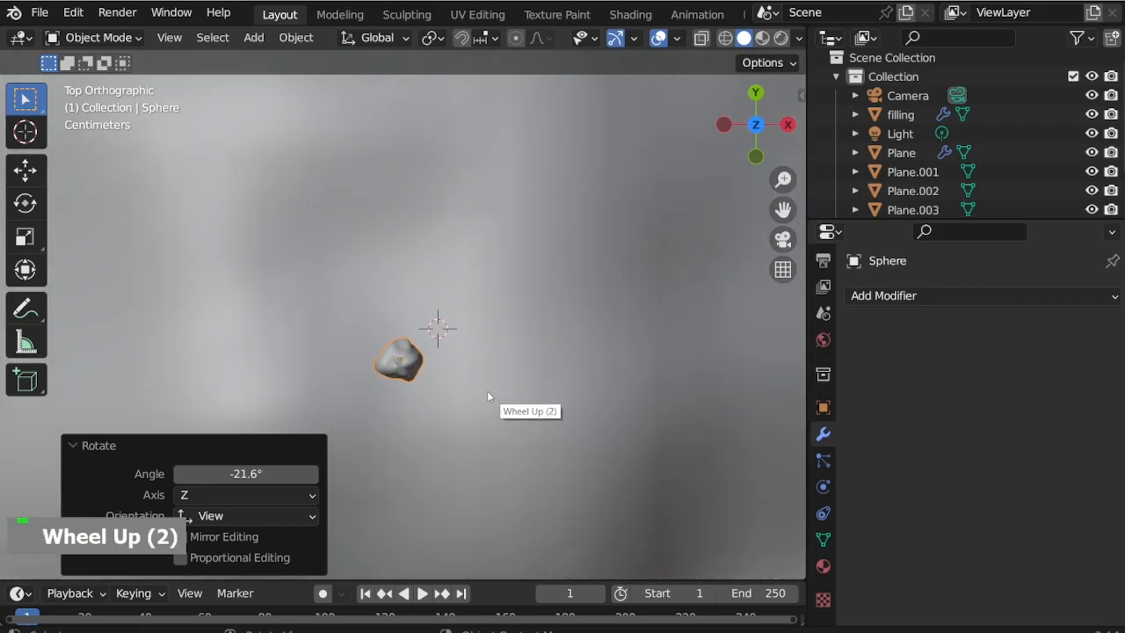
key(alt+d)
click(418, 316)
key(r)
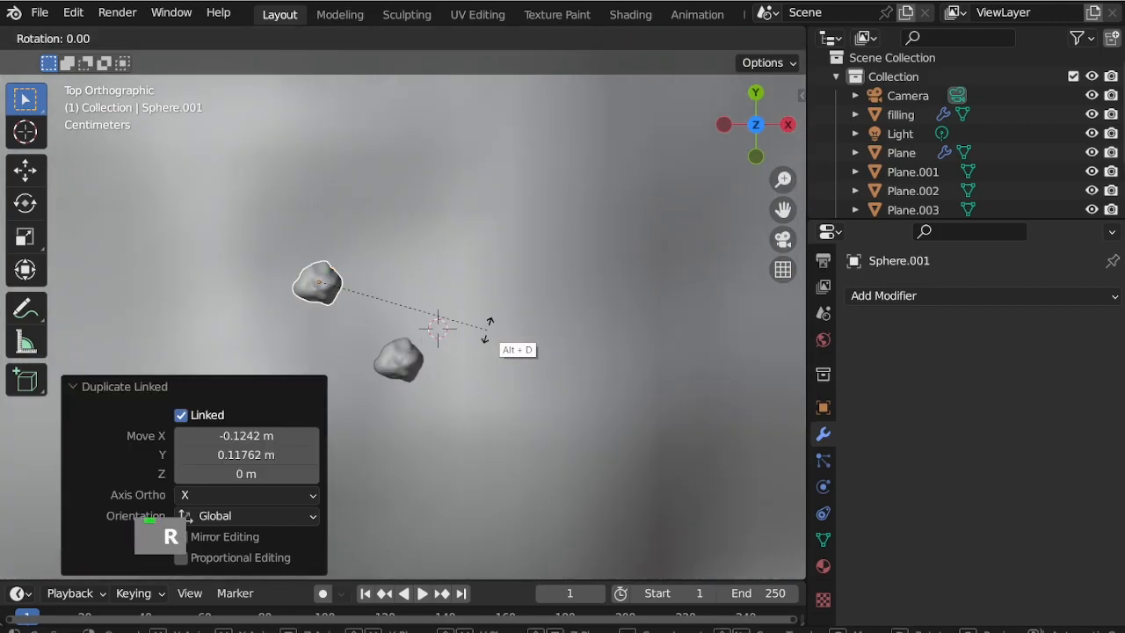
click(466, 383)
Shrink the duplicated nut piece and shift it by about X 0.018, Y -0.035 m
key(s)
click(367, 364)
key(g)
click(361, 365)
key(shift+d)
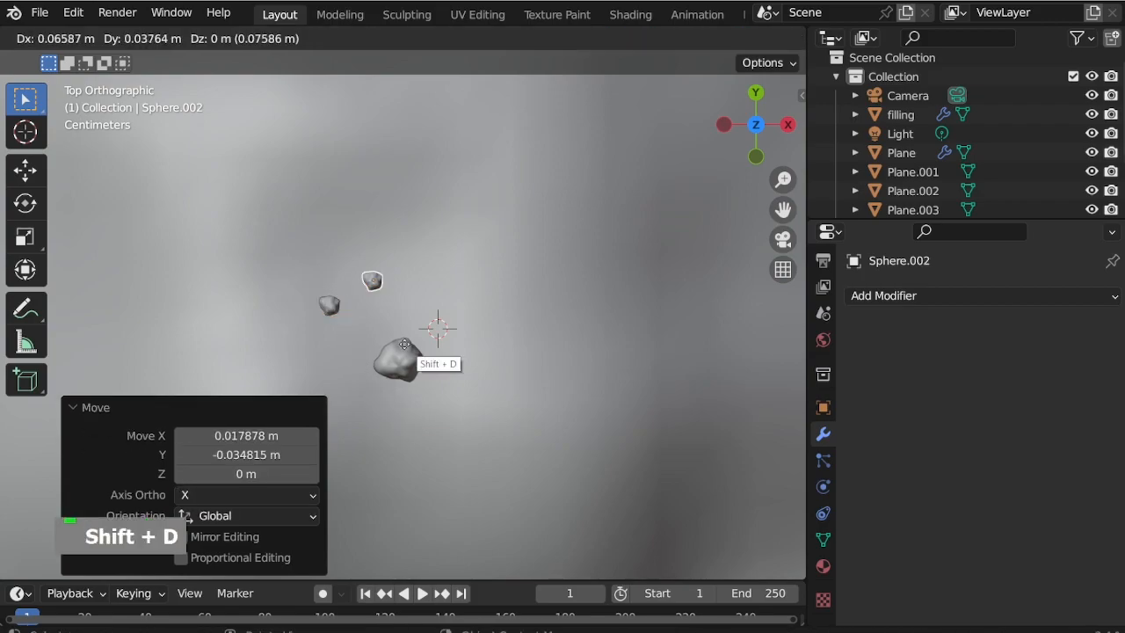
key(Escape)
key(ctrl+z)
key(ctrl+z)
key(ctrl+shift+z)
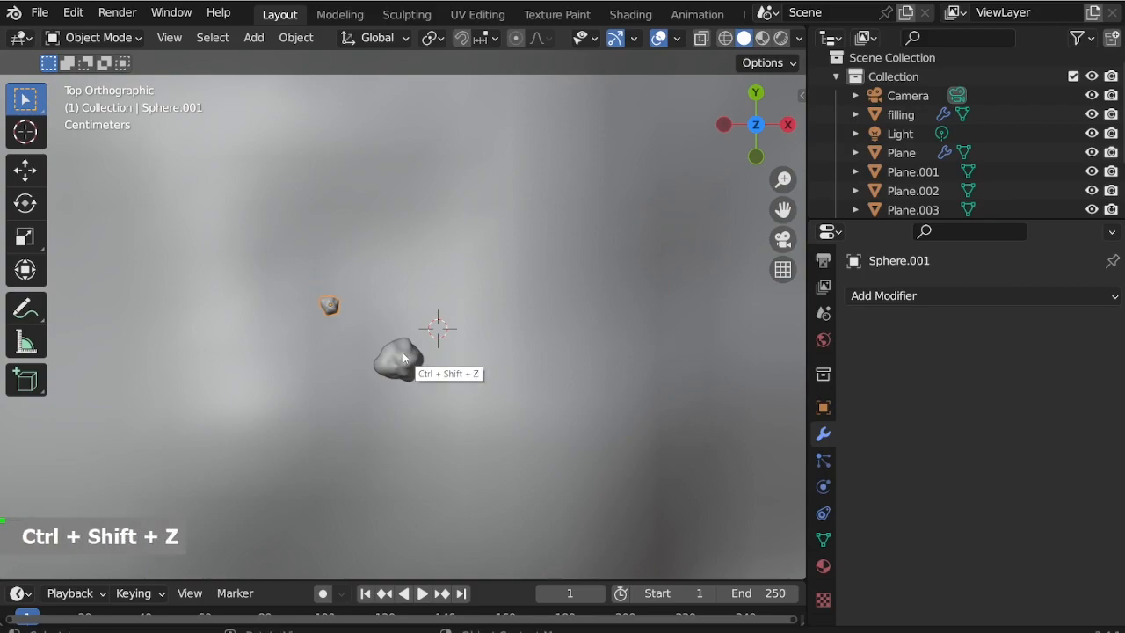
Make a linked duplicate of the small piece about 0.124 m along X, rotate it 56.2° and shift it about X -0.030, Y -0.019 m
key(alt+d)
click(488, 337)
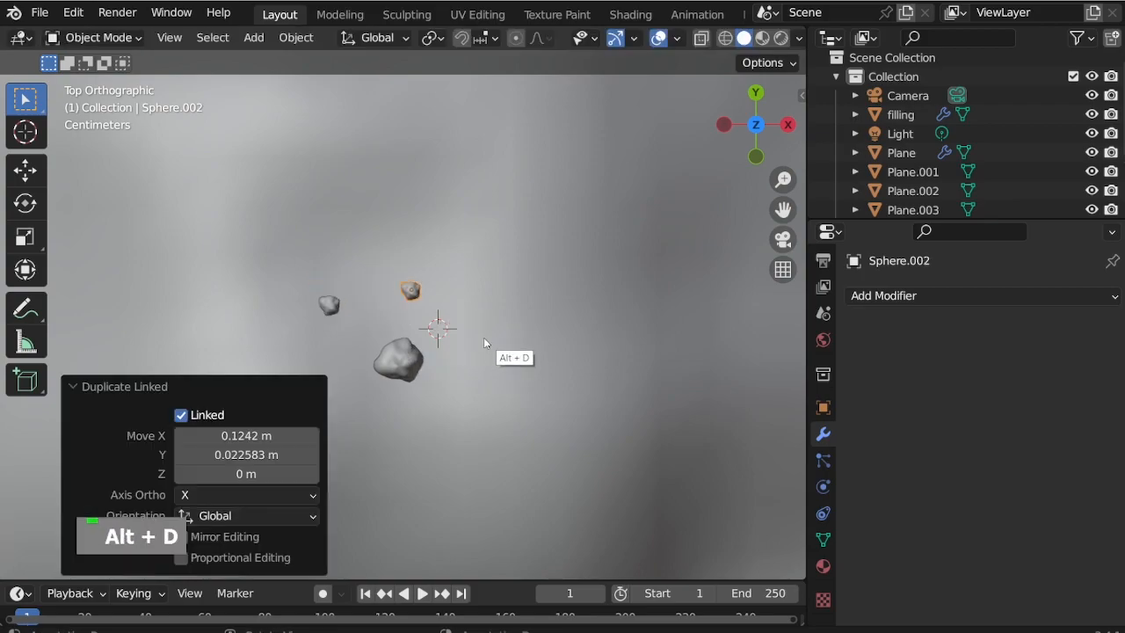
key(r)
click(417, 407)
key(g)
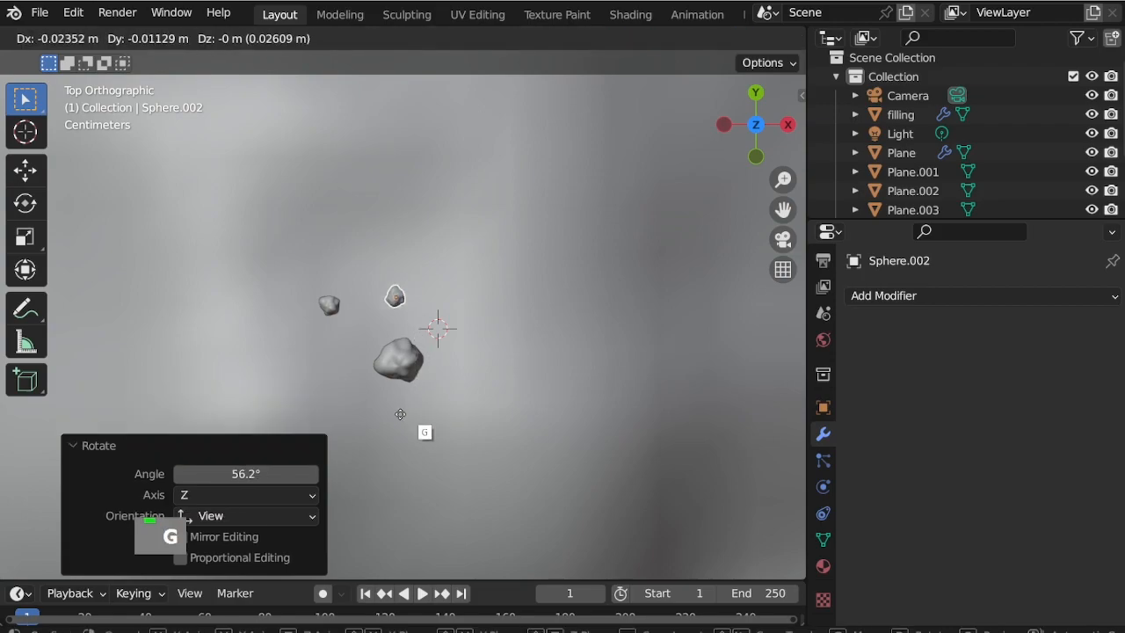
click(400, 418)
Place another linked duplicate farther along positive Y, rotate it about -37° and enlarge it
key(alt+d)
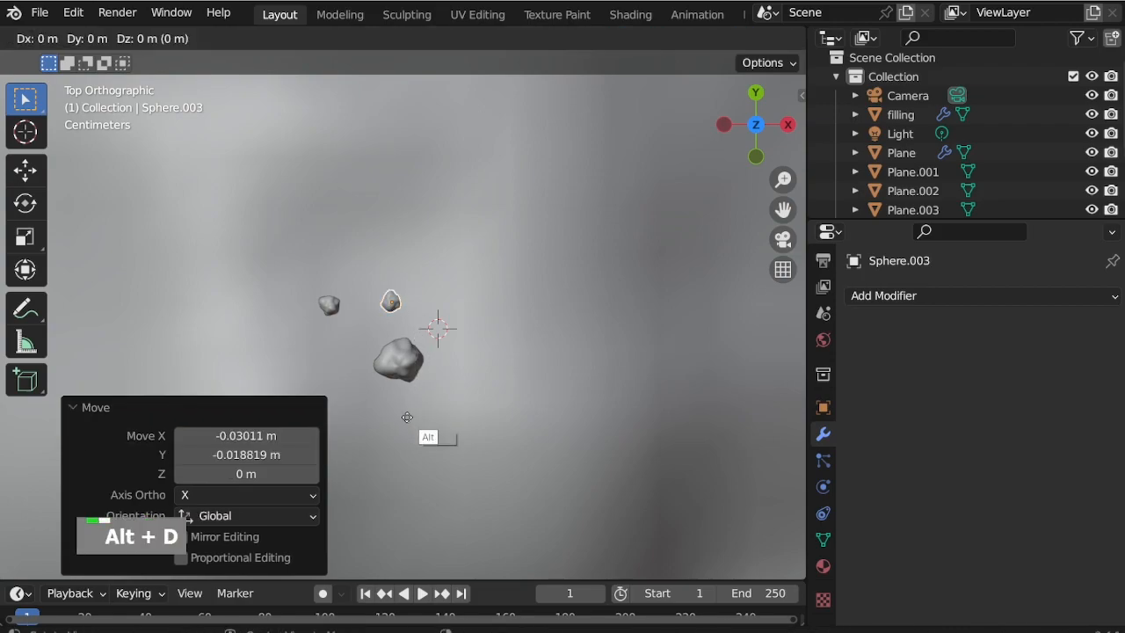
click(438, 325)
key(r)
click(531, 310)
key(s)
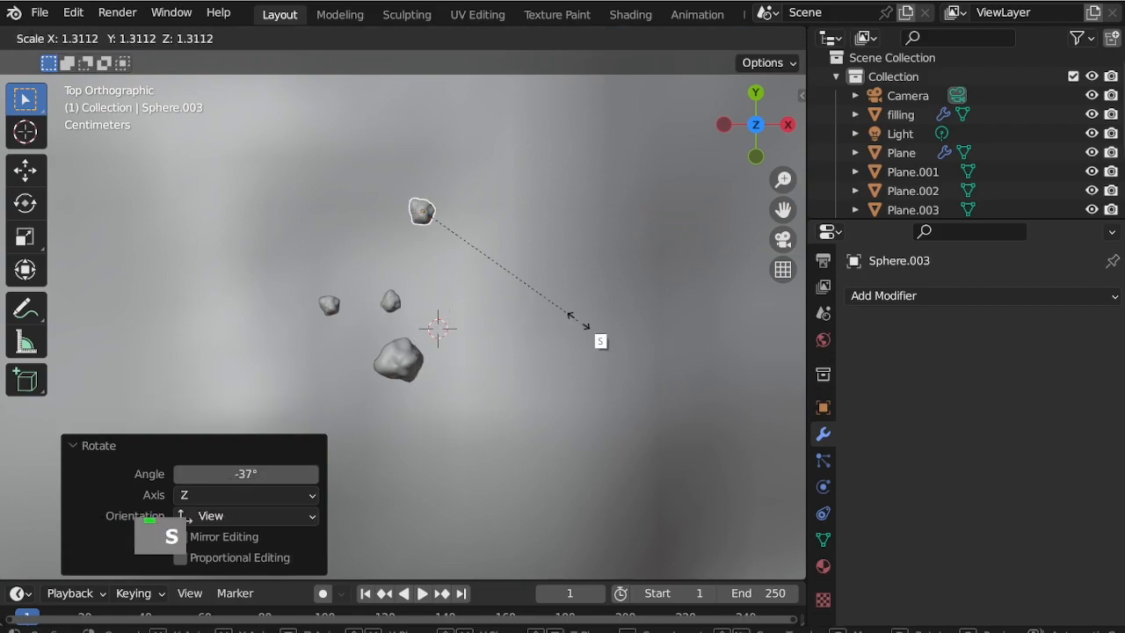
click(608, 335)
Make a linked duplicate offset about X 0.091, Y -0.106 m, rotate and reposition it, and scale it to 0.904
key(alt+d)
click(622, 433)
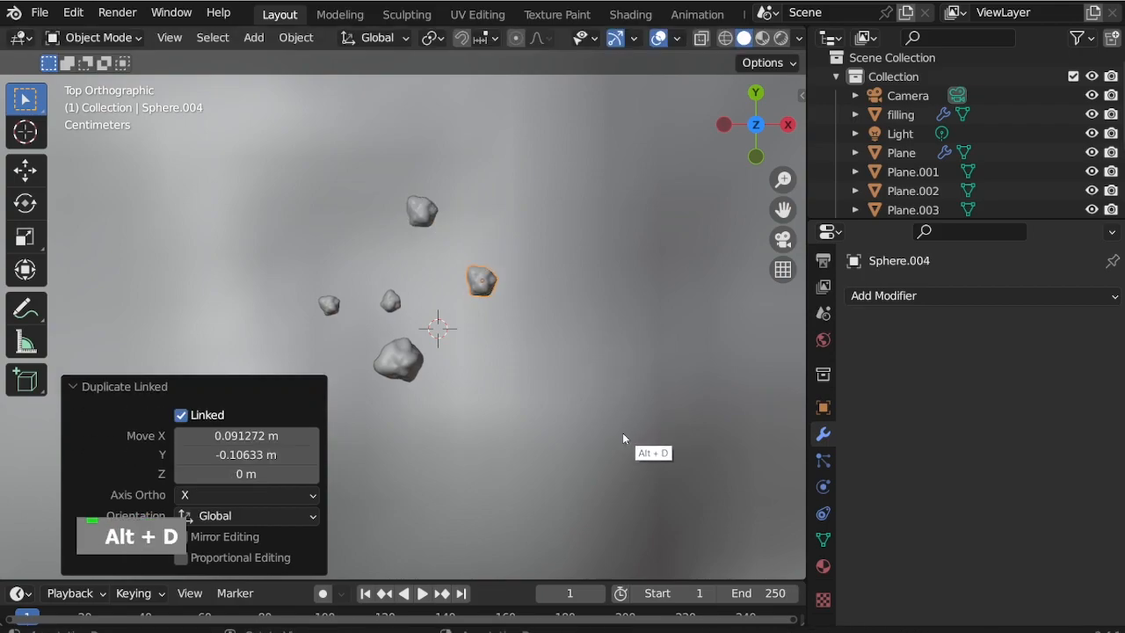
key(r)
click(447, 447)
key(g)
click(424, 450)
key(s)
click(427, 442)
Make a linked duplicate offset about X -0.178, Y 0.105 m, rotate it about -53°, scale it 1.358 and shift it X 0.020, Y -0.024 m
key(alt+d)
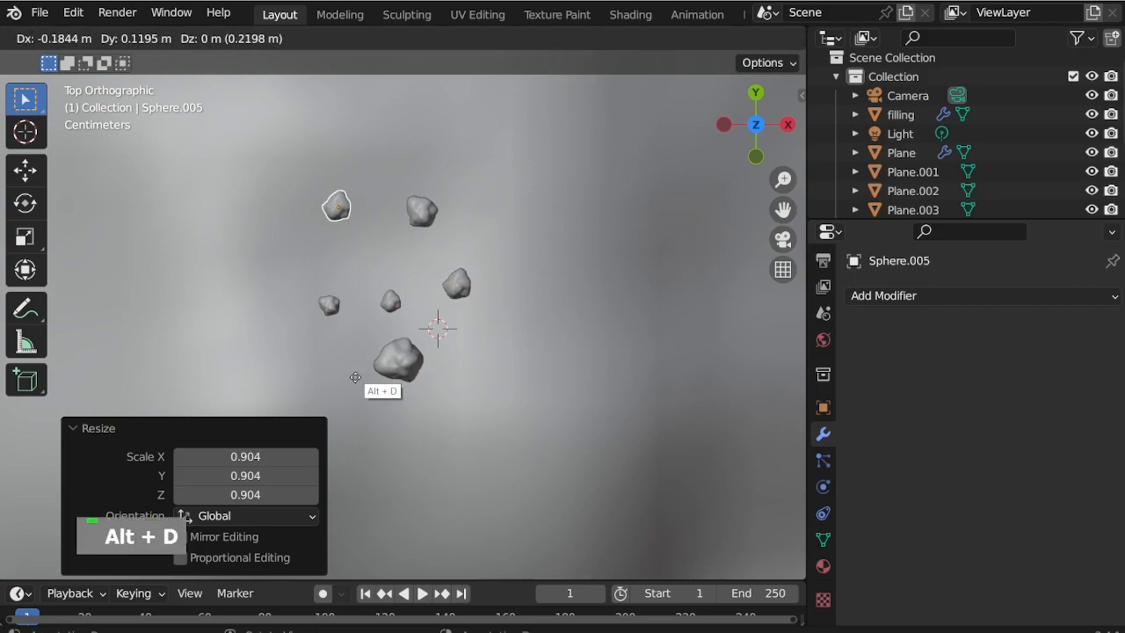
click(356, 380)
key(r)
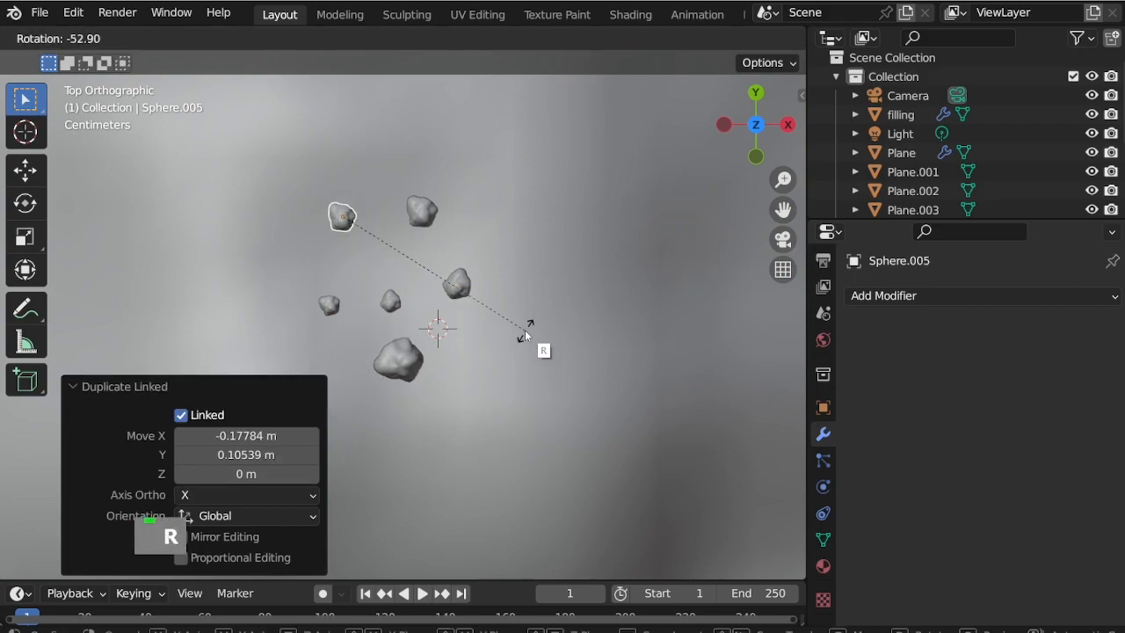
click(538, 331)
key(s)
click(581, 388)
key(g)
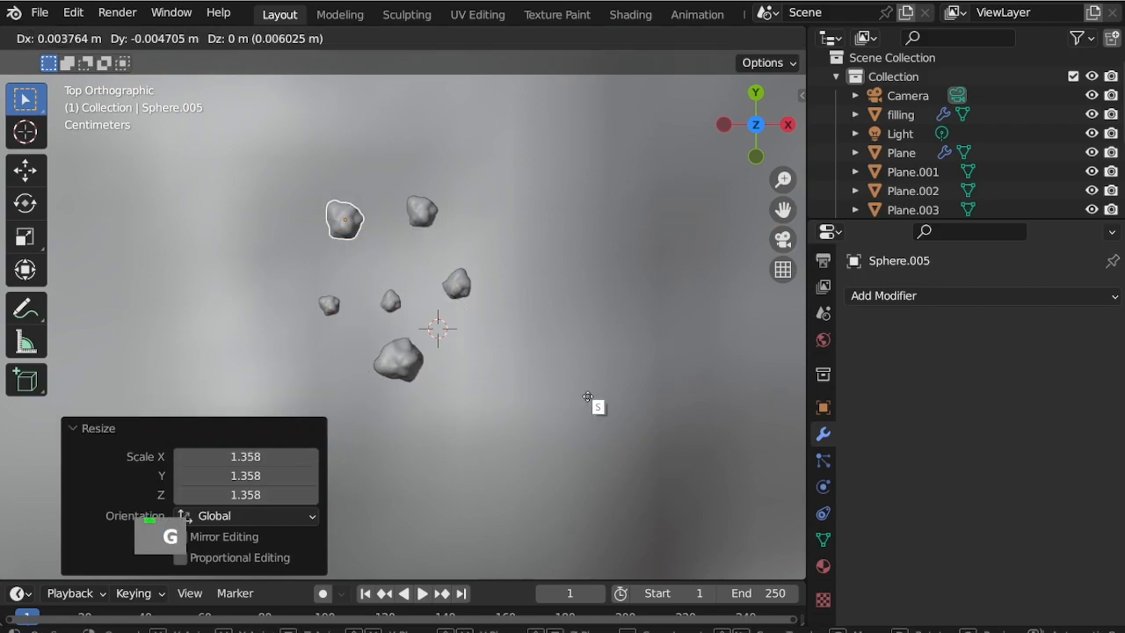
click(593, 402)
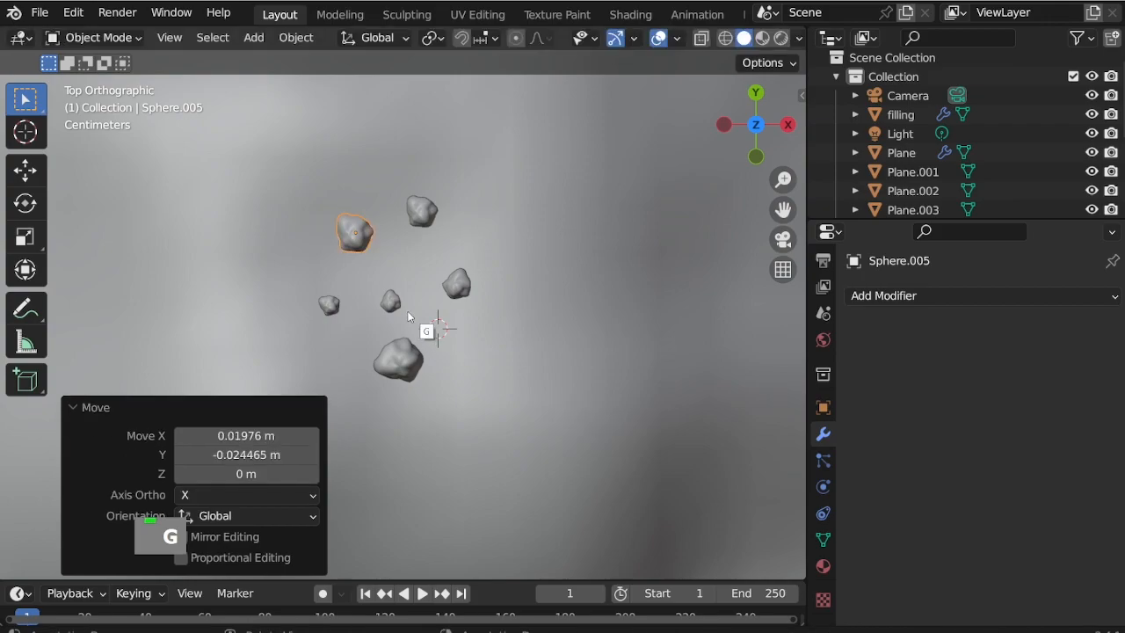
Make a linked duplicate about X 0.073, Y -0.028 m away, scale it down to about 0.38, then rotate and reposition it between the larger upper pieces
key(alt+d)
click(512, 398)
key(s)
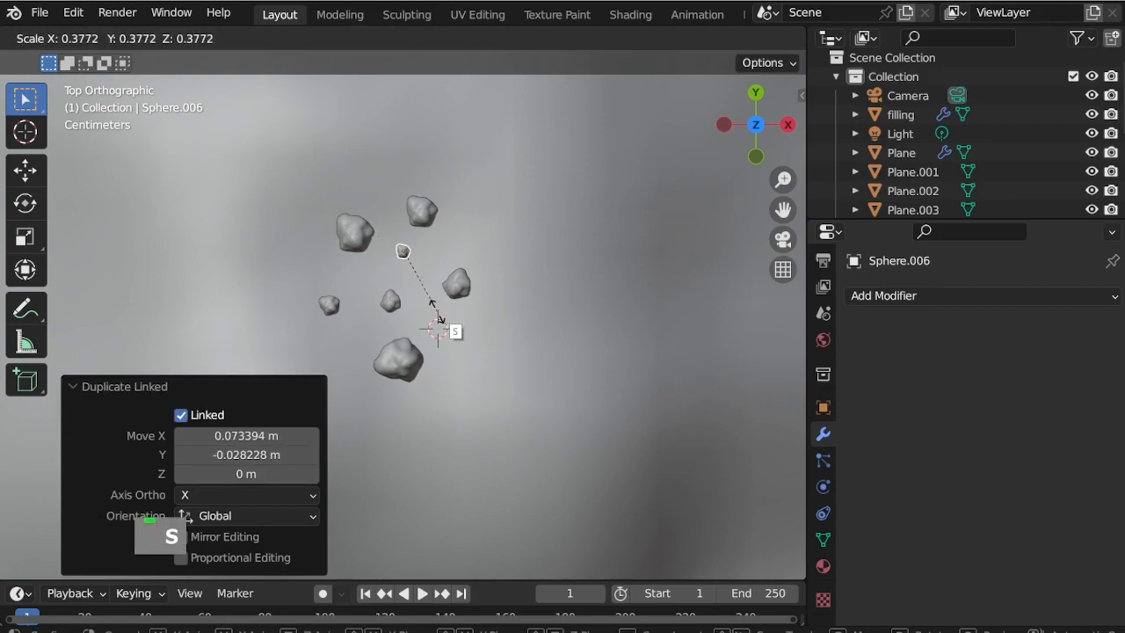
click(435, 312)
key(r)
click(431, 359)
key(g)
click(414, 336)
key(alt+r)
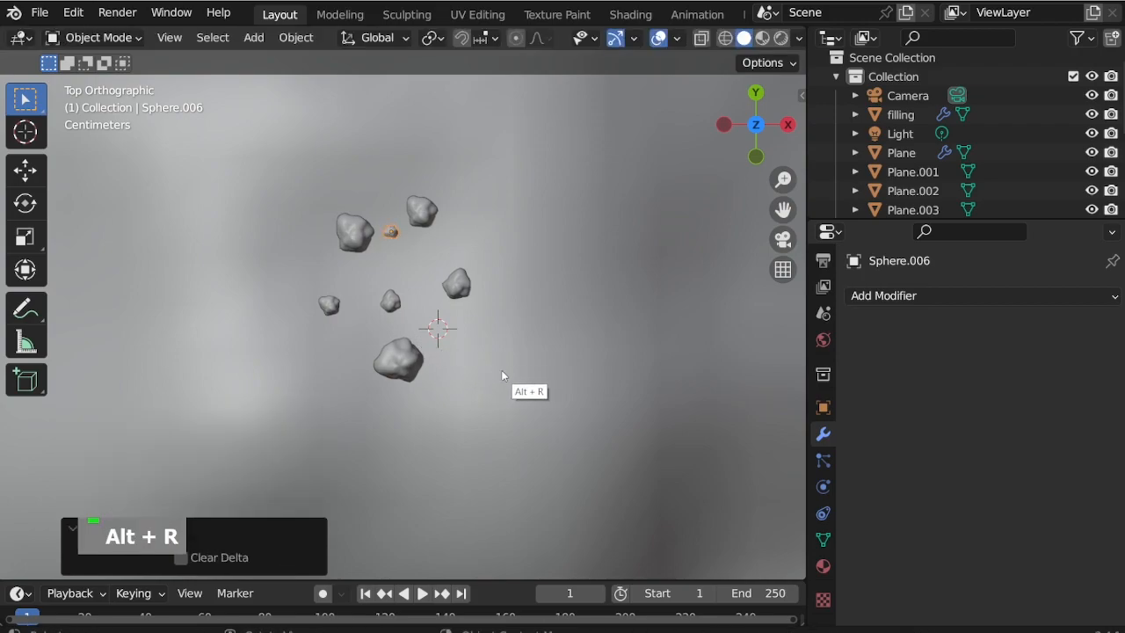
key(ctrl+z)
Make a linked duplicate of the tiny piece about X 0.06, Y -0.04 m away and rotate it 30.5°
key(alt+d)
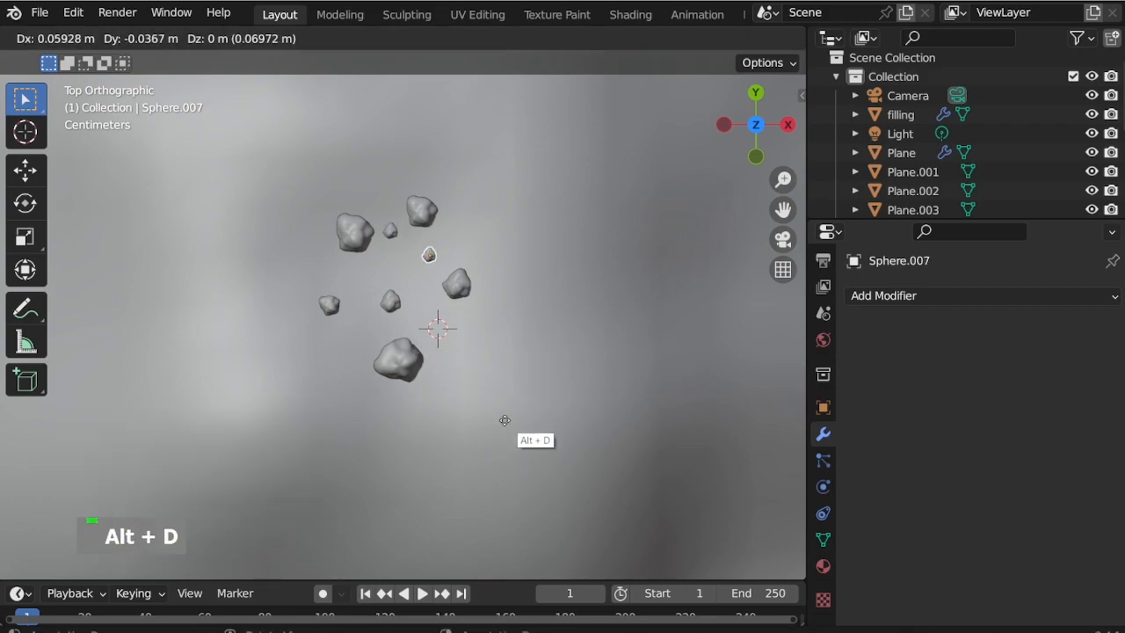
click(504, 429)
key(r)
click(435, 443)
Scatter five more linked duplicates of the tiny piece around the nut cluster, inside it and along its outer edges
key(alt+d)
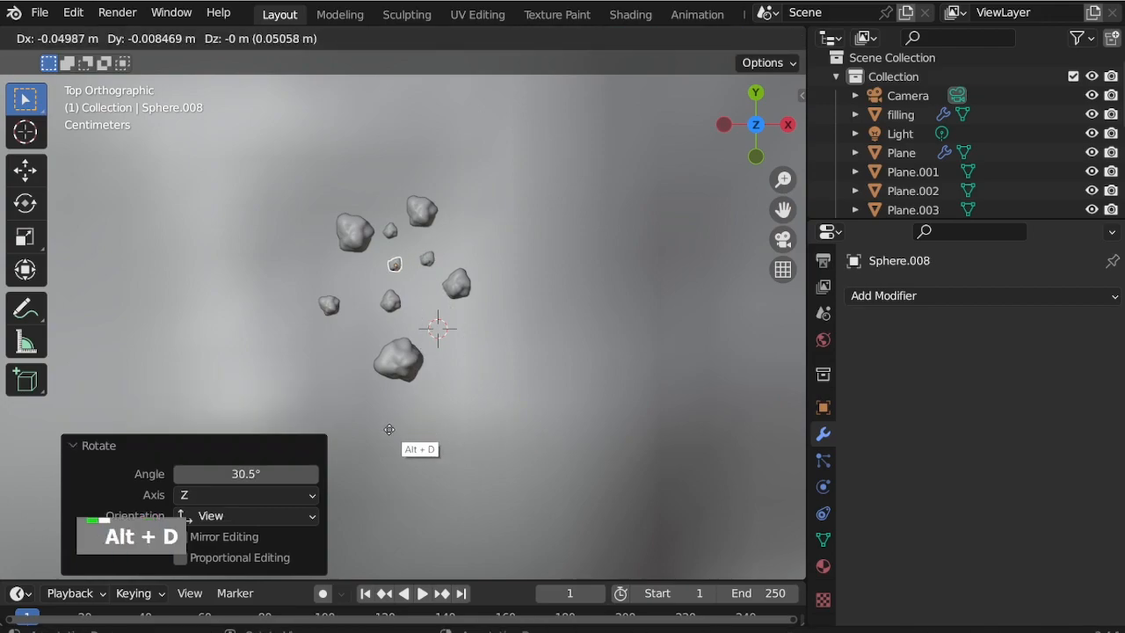
click(363, 433)
key(alt+d)
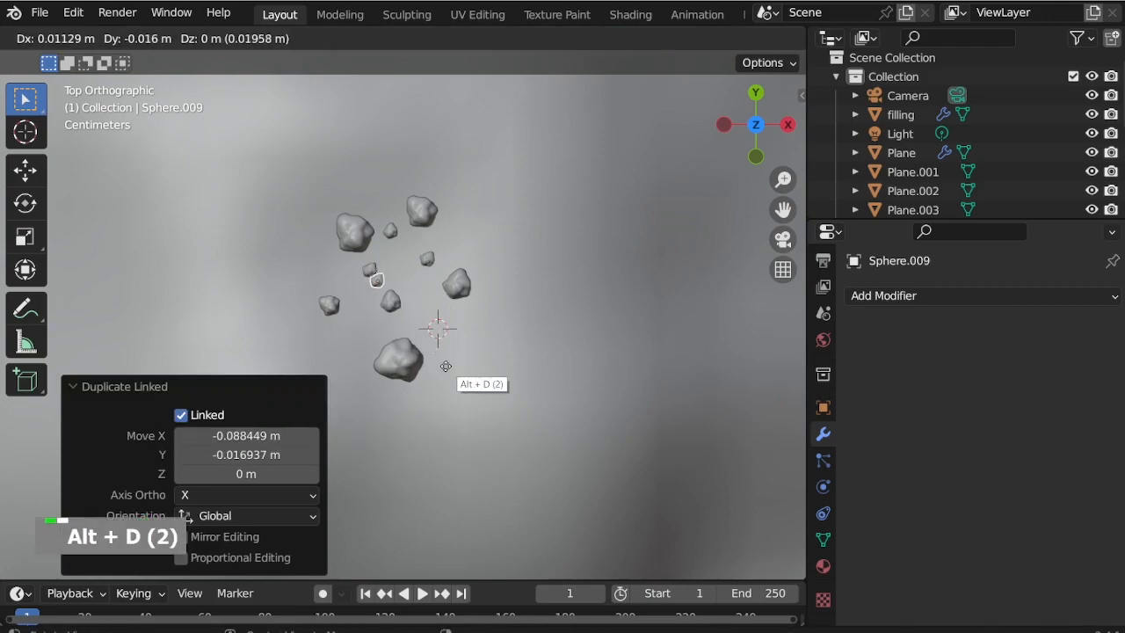
click(501, 448)
key(alt+d)
click(434, 485)
key(alt+d)
click(494, 259)
key(alt+d)
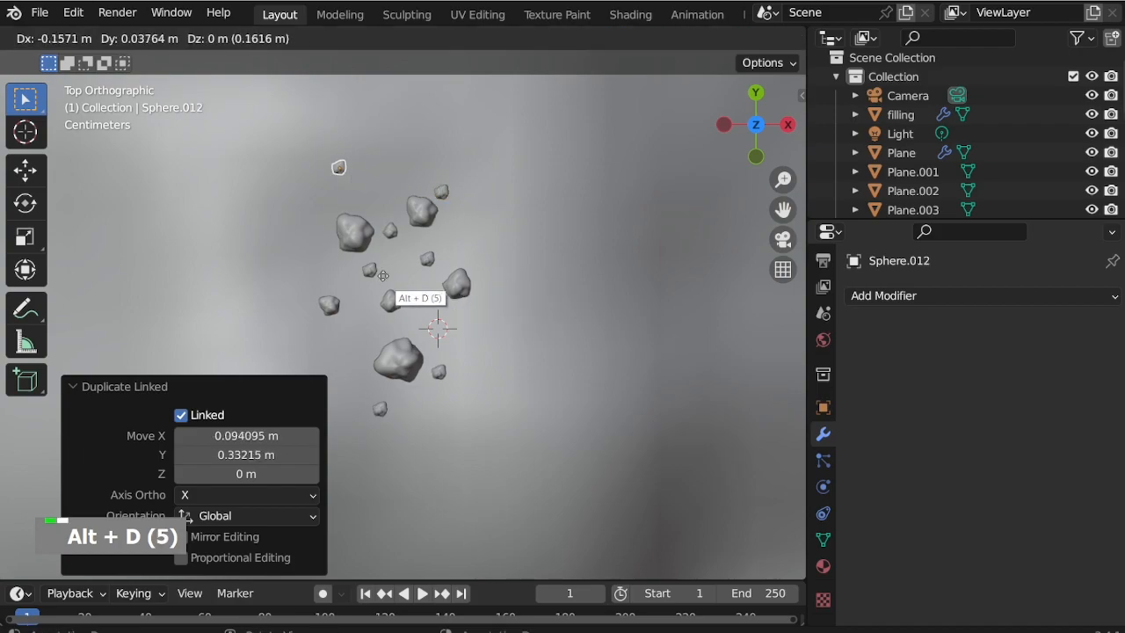
click(381, 278)
Place four linked duplicates of the medium piece beside the 3D cursor around the cluster, filling its gaps and outer edges
click(457, 283)
key(alt+d)
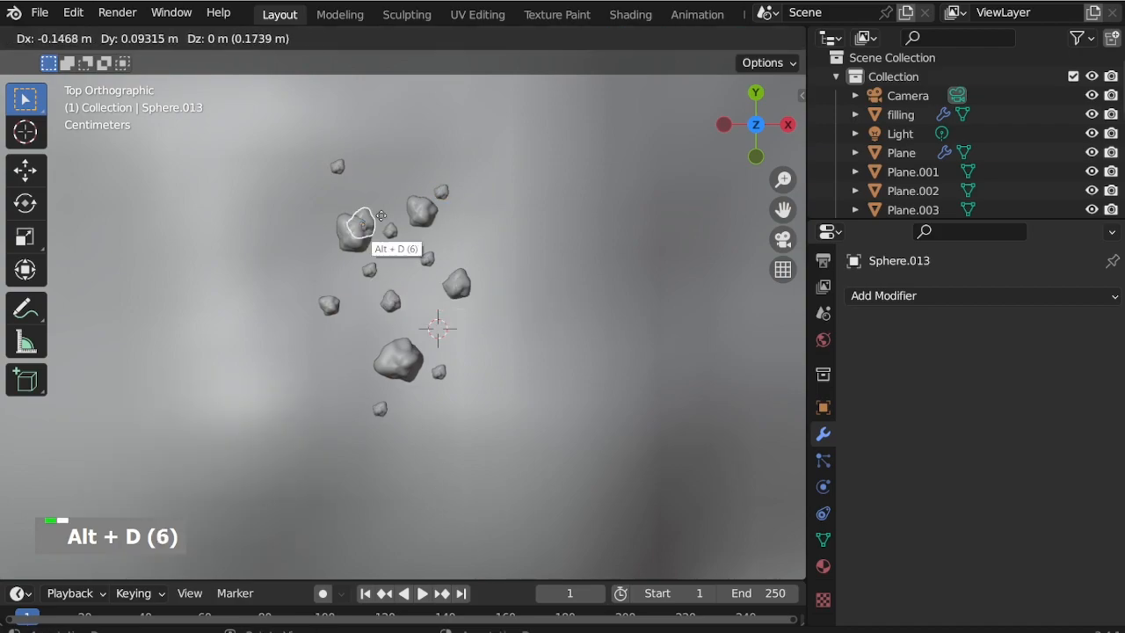
click(400, 181)
key(alt+d)
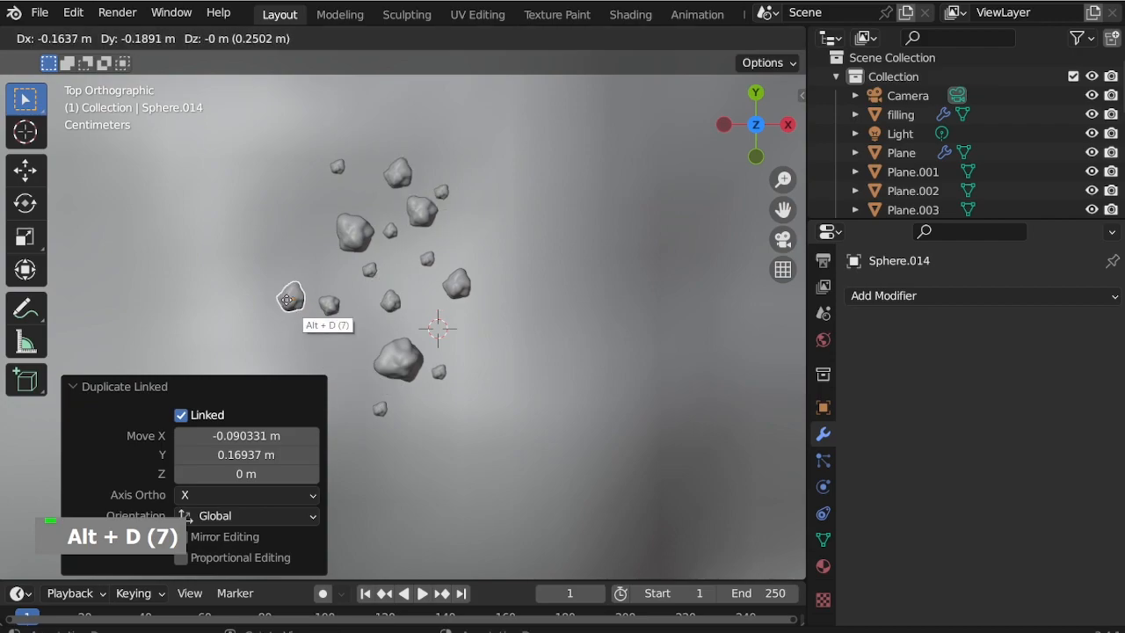
click(287, 296)
key(alt+d)
click(479, 388)
key(alt+d)
click(429, 312)
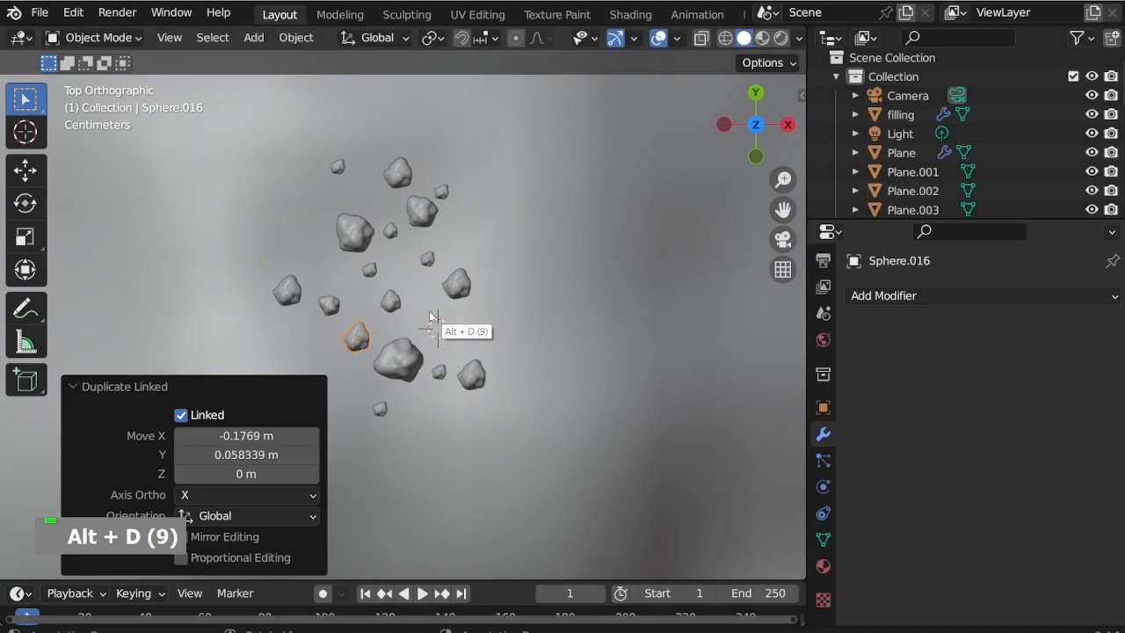
Select all the Sphere nut pieces and join them into one object
scroll(901, 146, down, 20)
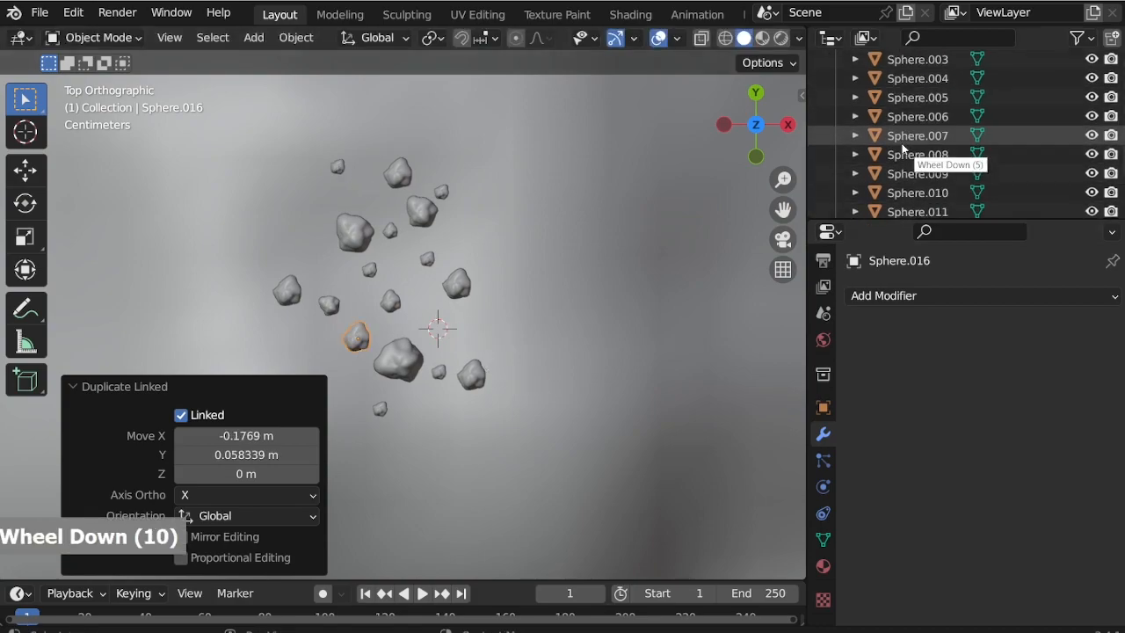
scroll(932, 167, up, 7)
scroll(932, 167, up, 1)
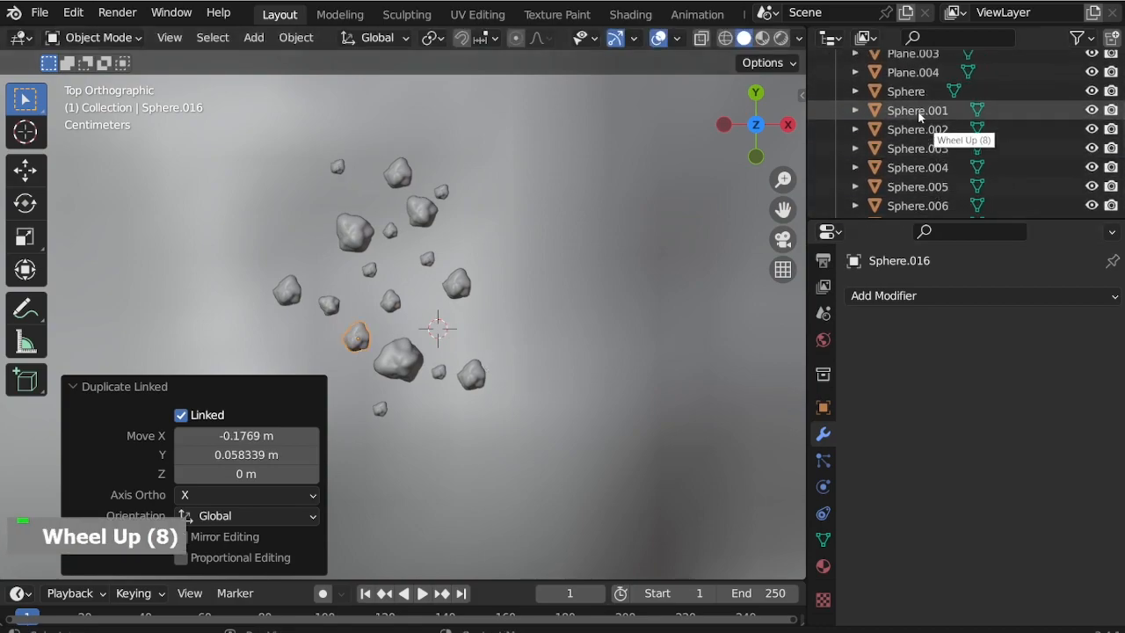
shift+click(909, 92)
scroll(400, 321, up, 5)
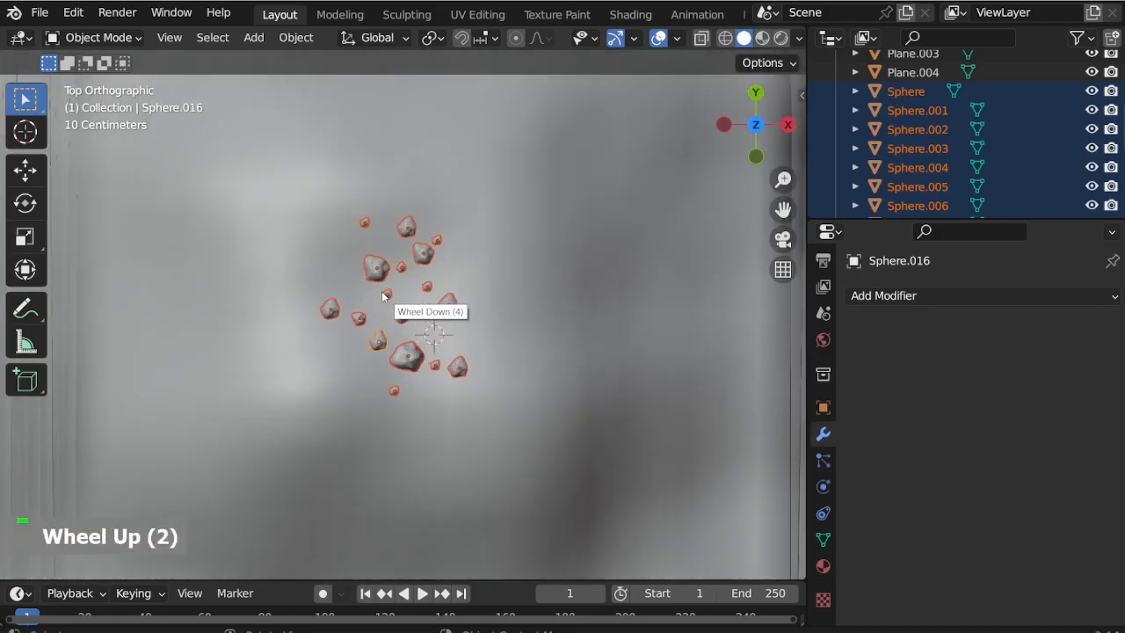
key(ctrl+j)
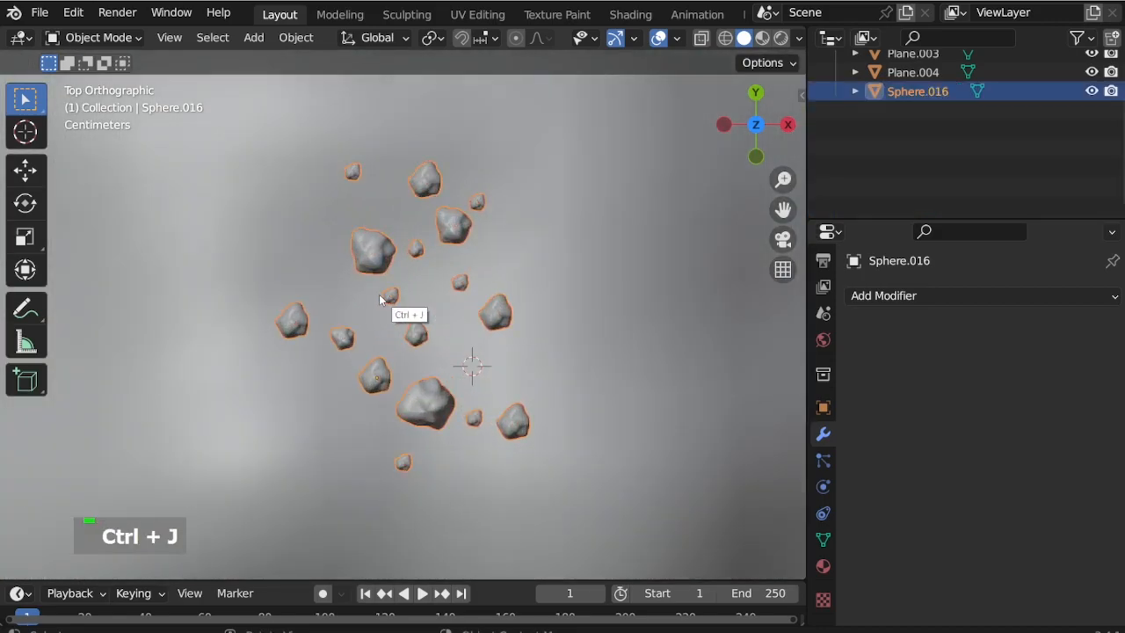
Delete the Sphere.016 object
scroll(379, 296, down, 14)
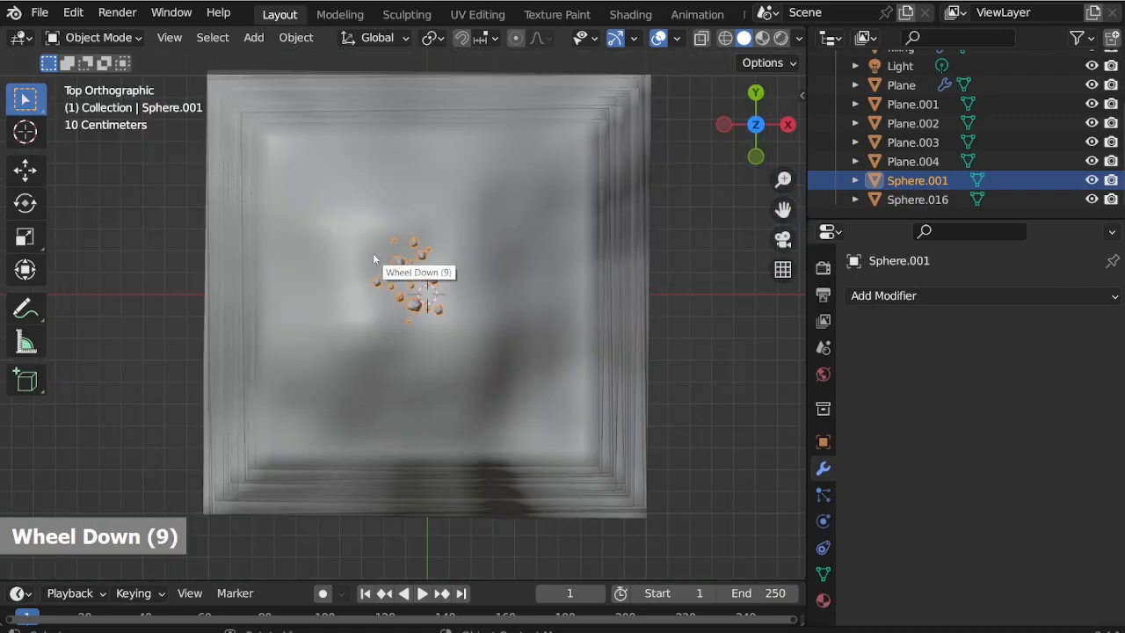
scroll(335, 261, up, 9)
scroll(334, 261, up, 1)
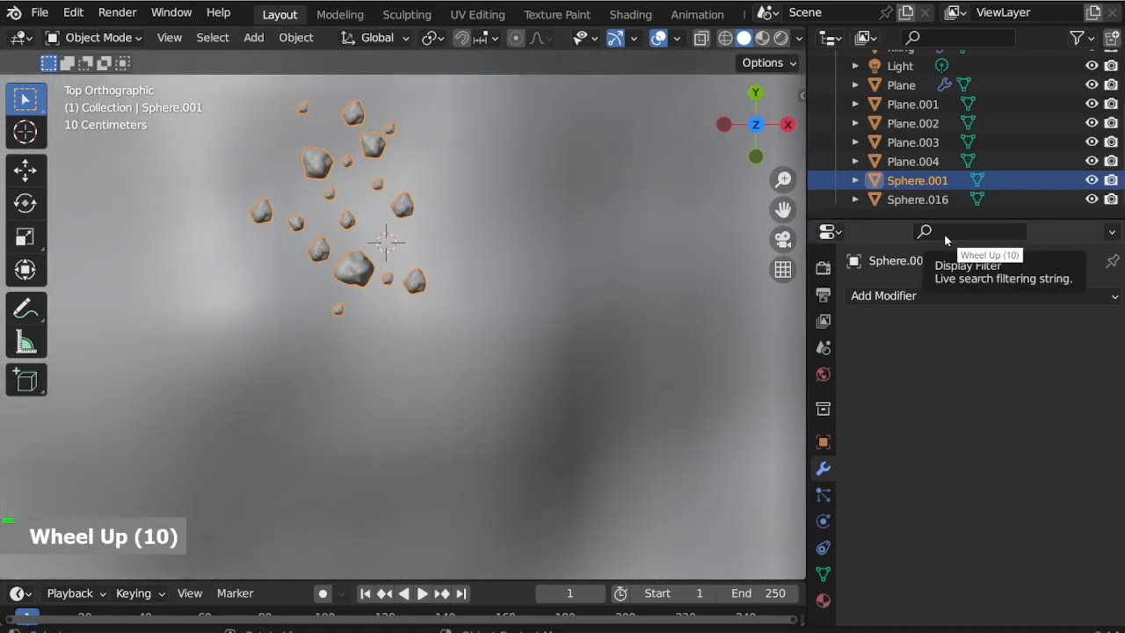
click(918, 199)
key(Delete)
Duplicate the Sphere.001 nut cluster in place, rotate the copy 33.8° and move it about X -0.172, Y 0.107 m
click(914, 200)
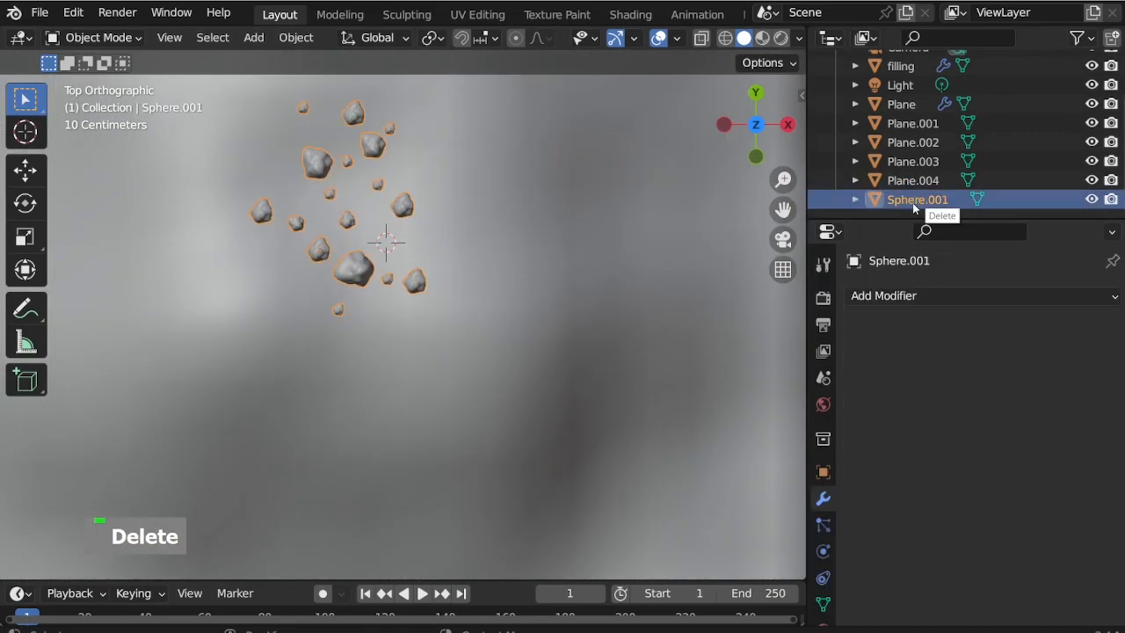
scroll(307, 230, up, 3)
key(shift+d)
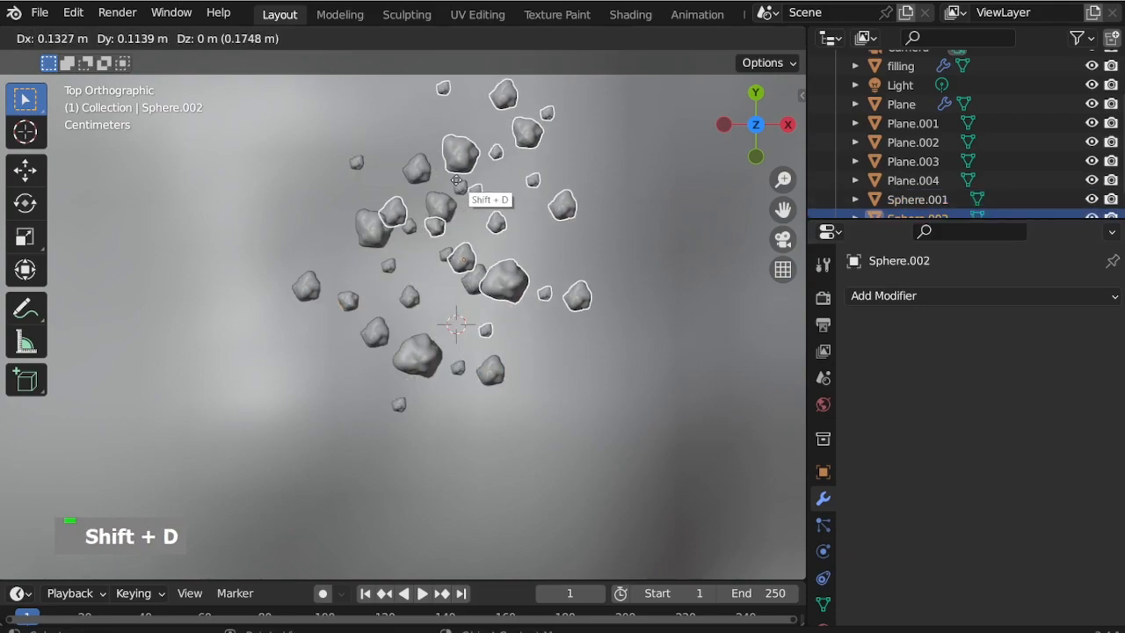
right_click(516, 212)
key(r)
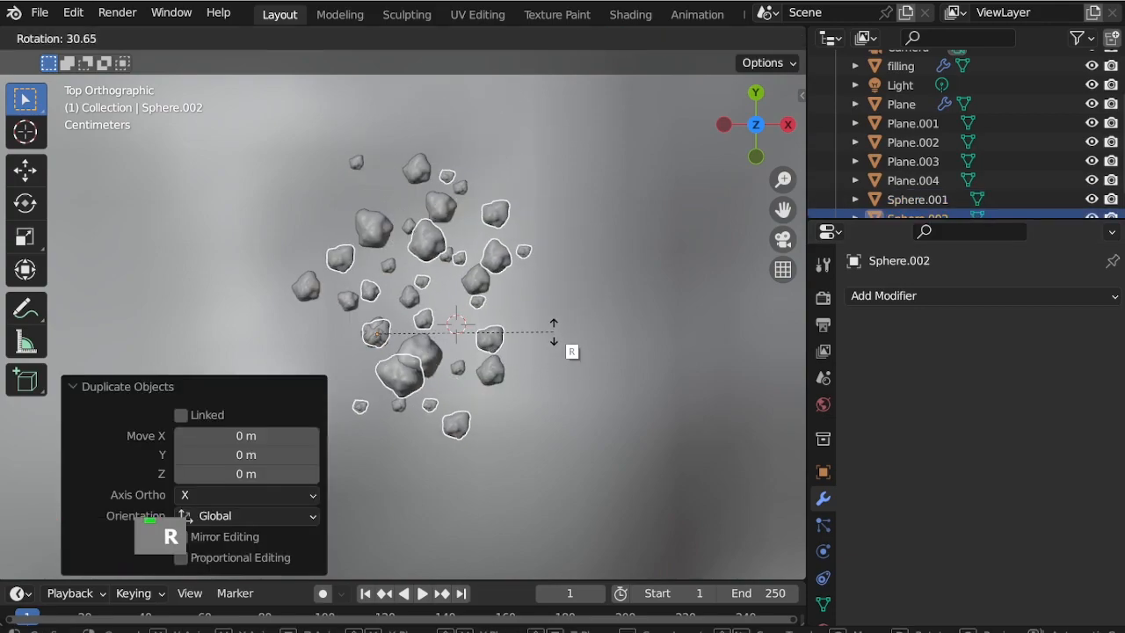
click(559, 330)
key(g)
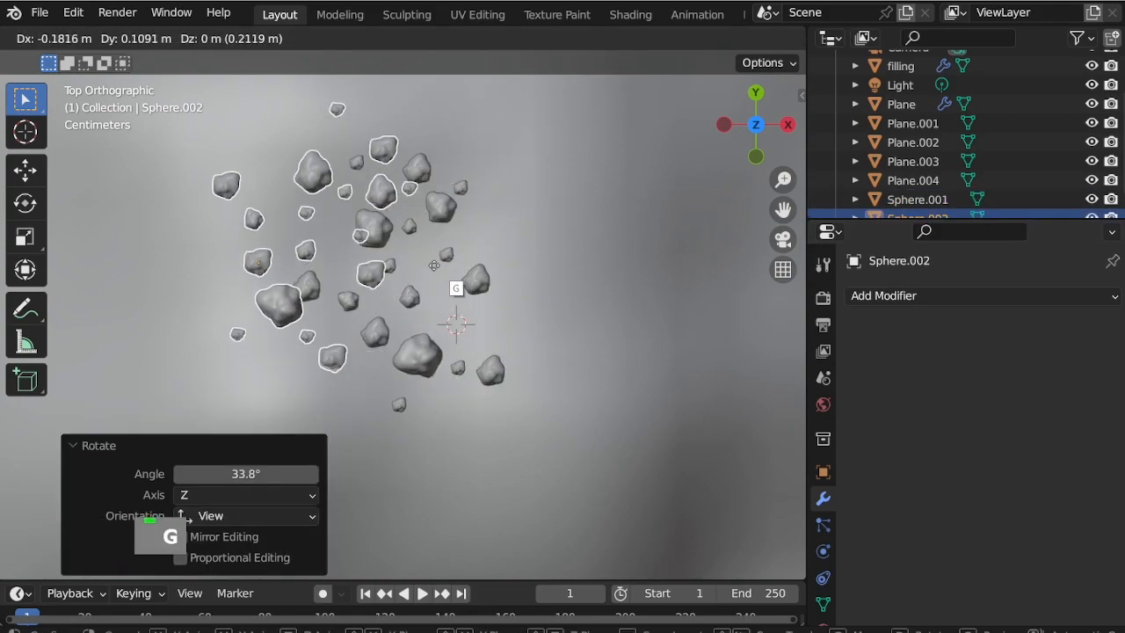
click(444, 275)
Lower the duplicated cluster about 0.013 m along Z and scale it to 0.704
middle_drag(443, 275, 406, 161)
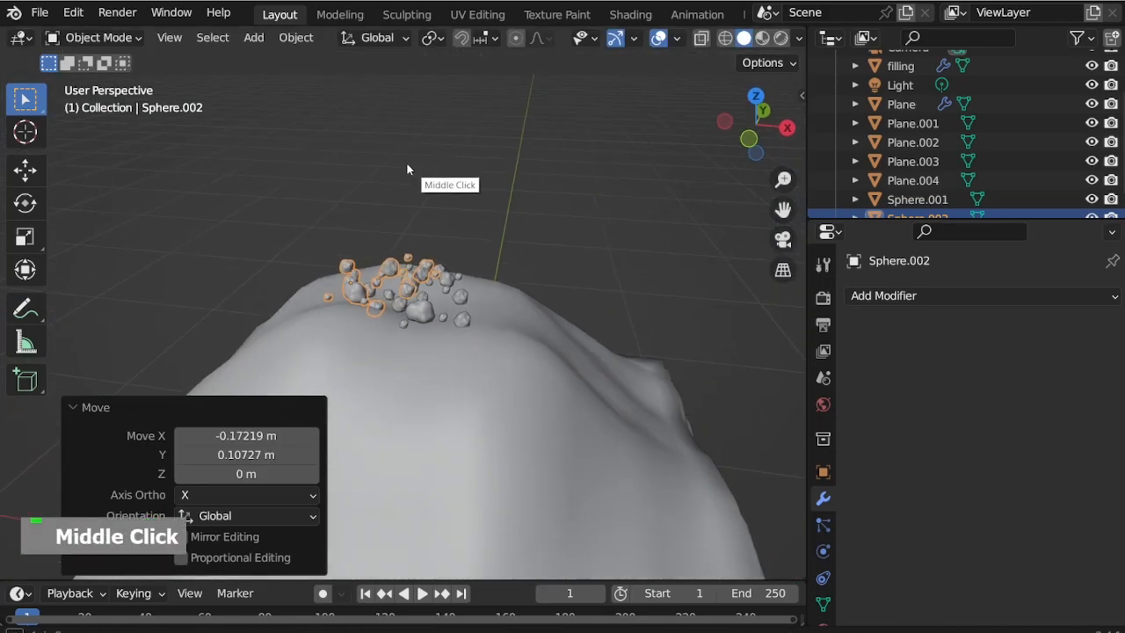
scroll(448, 299, up, 3)
key(g)
key(z)
click(448, 313)
middle_drag(448, 311, 452, 410)
key(s)
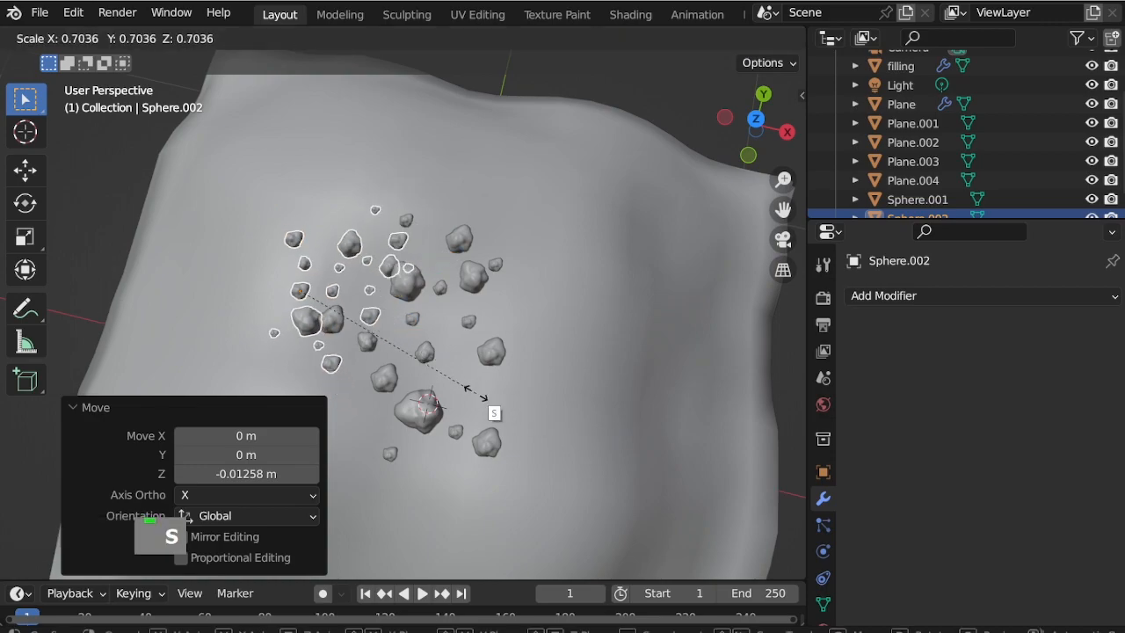
click(479, 404)
middle_drag(389, 331, 420, 392)
scroll(420, 392, up, 2)
From the top view, rotate the smaller cluster 55.3° and move it about X 0.095, Y 0.098 m among the original pieces
key(KP_7)
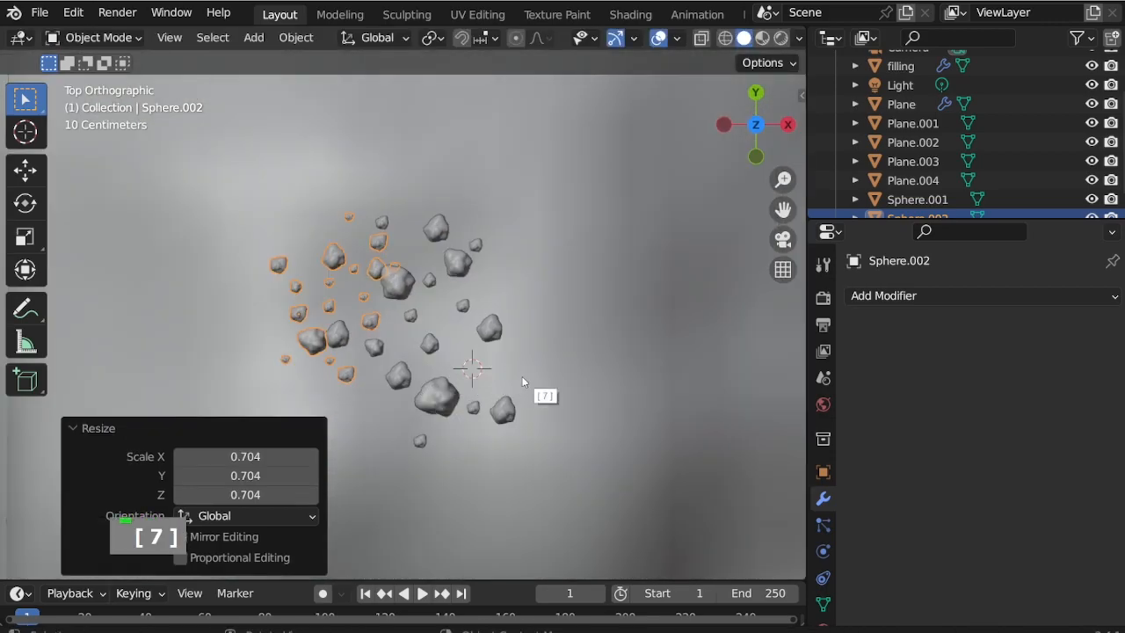
key(r)
click(406, 505)
key(g)
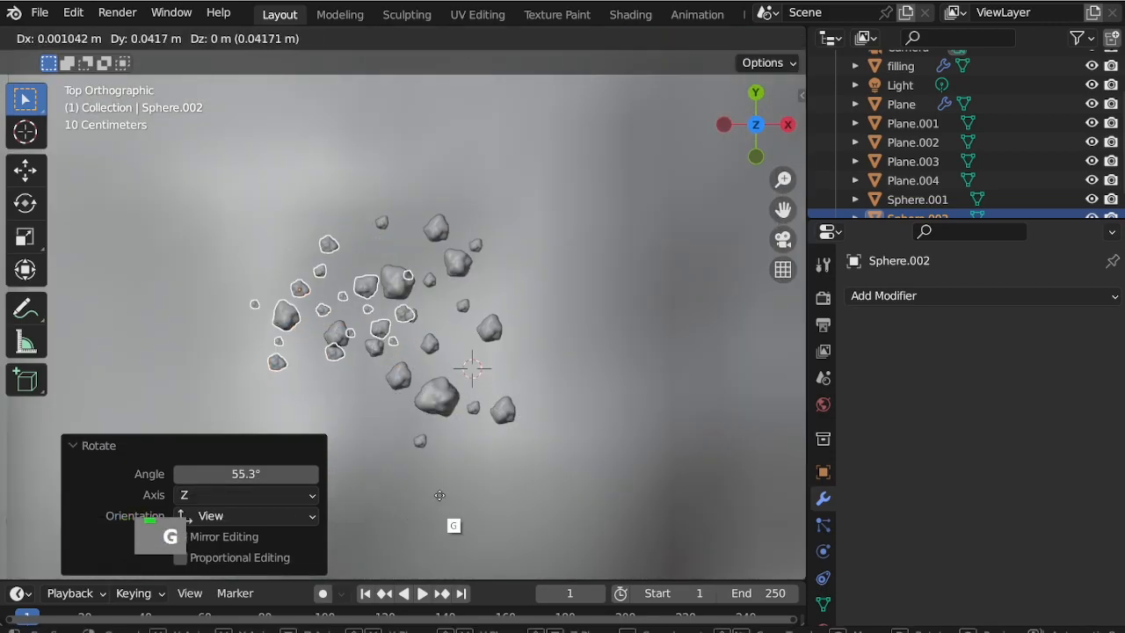
click(489, 476)
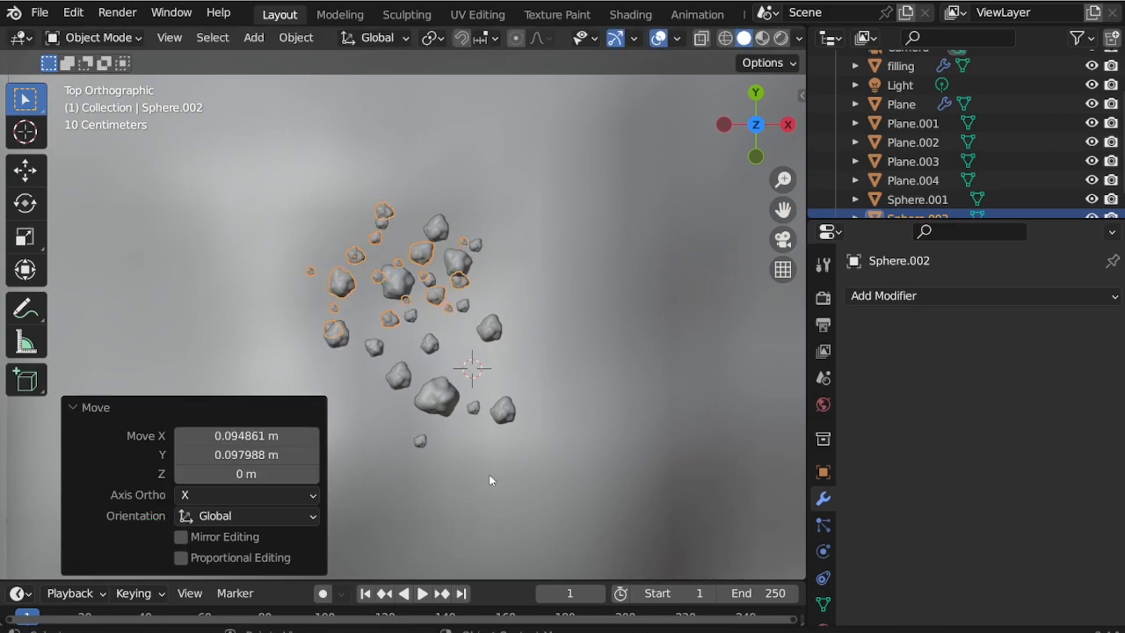
In Edit Mode, duplicate the smaller cluster's mesh about X 0.083, Y -0.203 m, rotate it about -170° and shift it X 0.035, Y 0.024 m
click(139, 40)
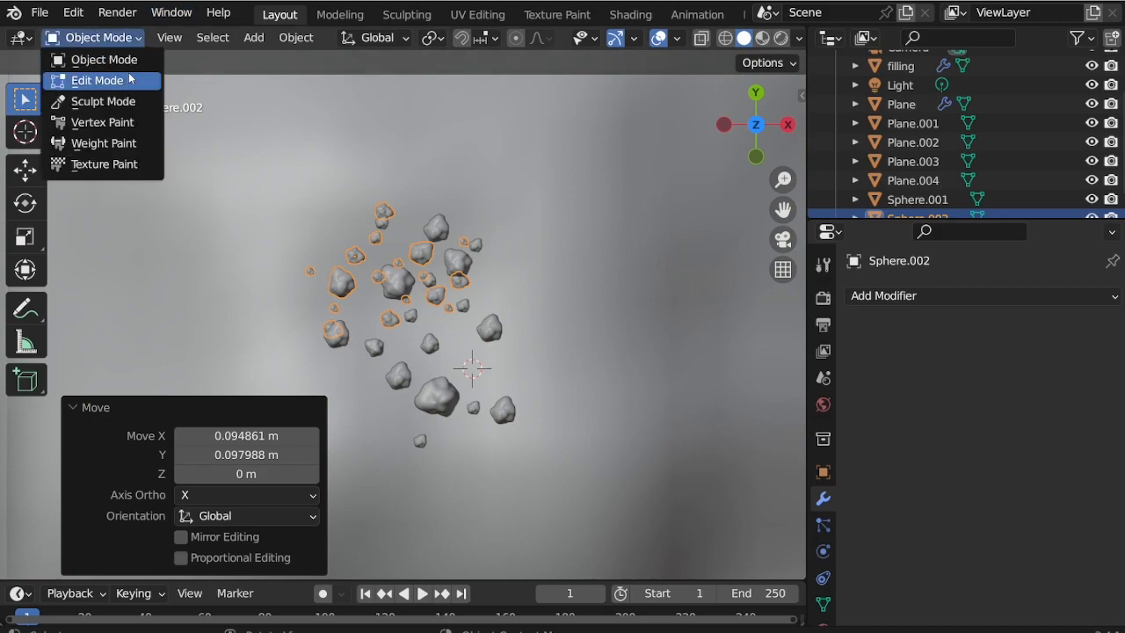
click(127, 78)
key(shift+d)
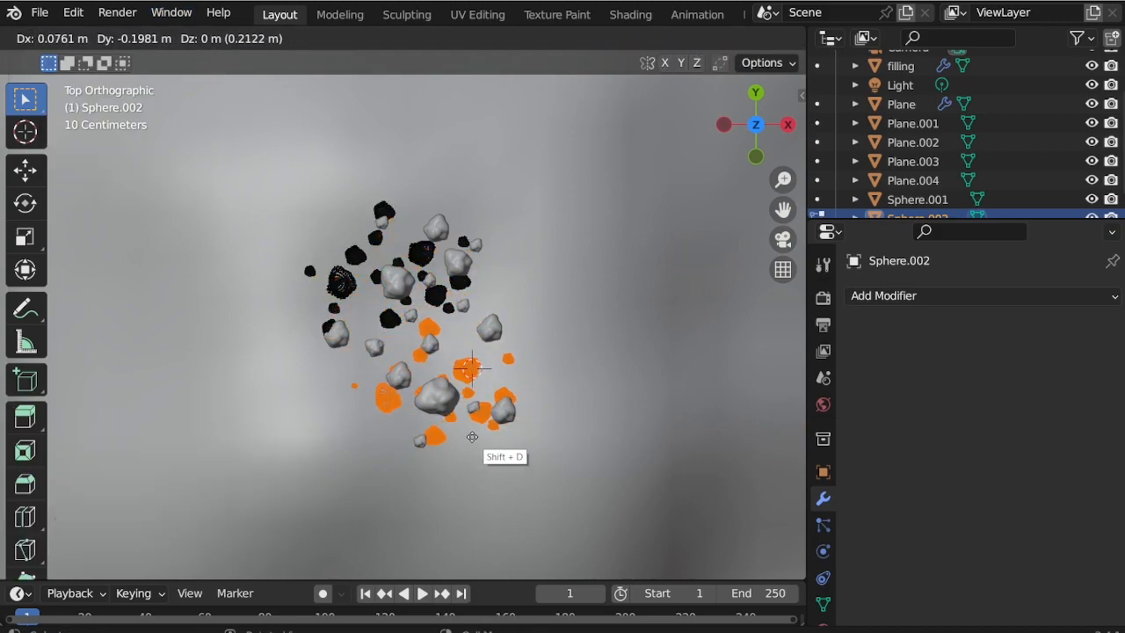
click(479, 442)
key(r)
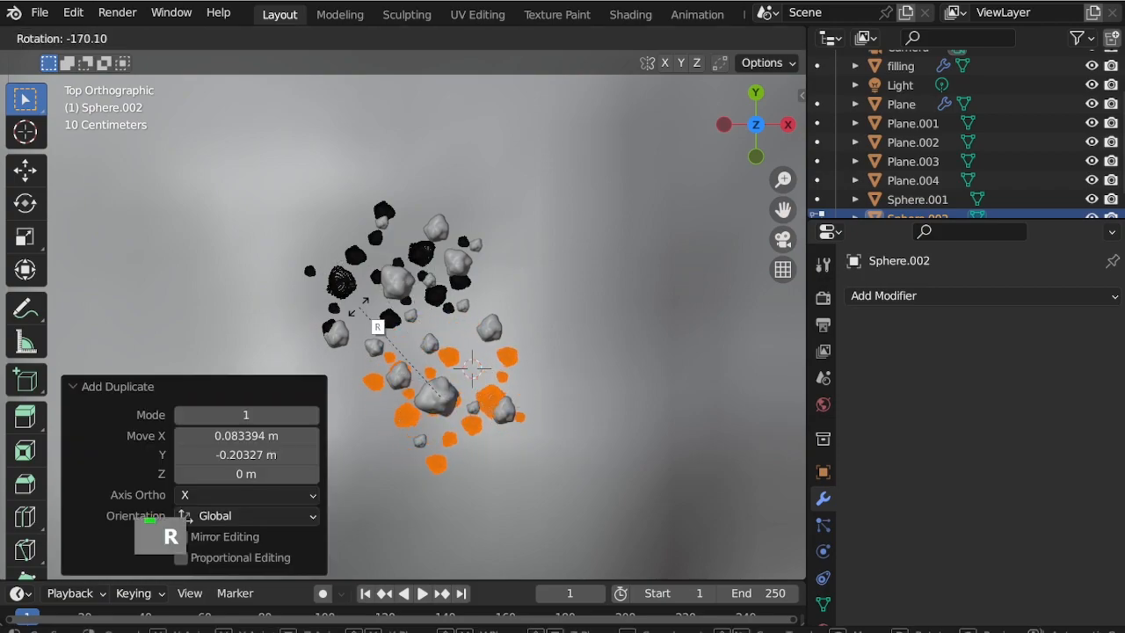
click(378, 319)
key(g)
click(387, 305)
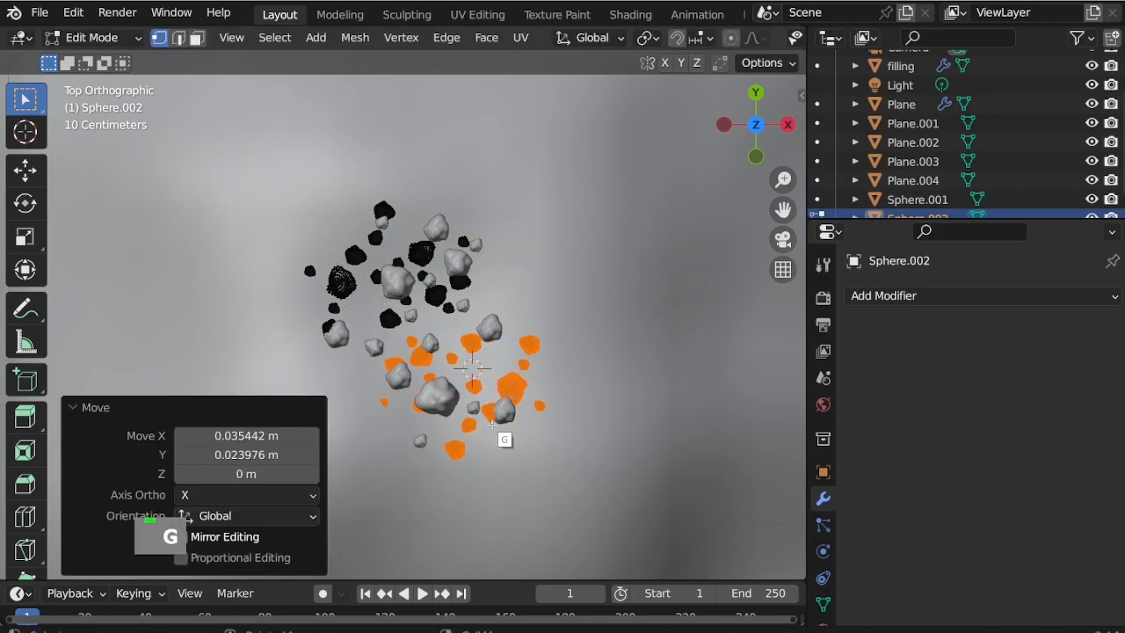
Raise the duplicated mesh pieces about 0.012 m along Z, scale them to about 0.87, and return to Object Mode
middle_drag(502, 437, 500, 272)
key(g)
key(z)
click(504, 379)
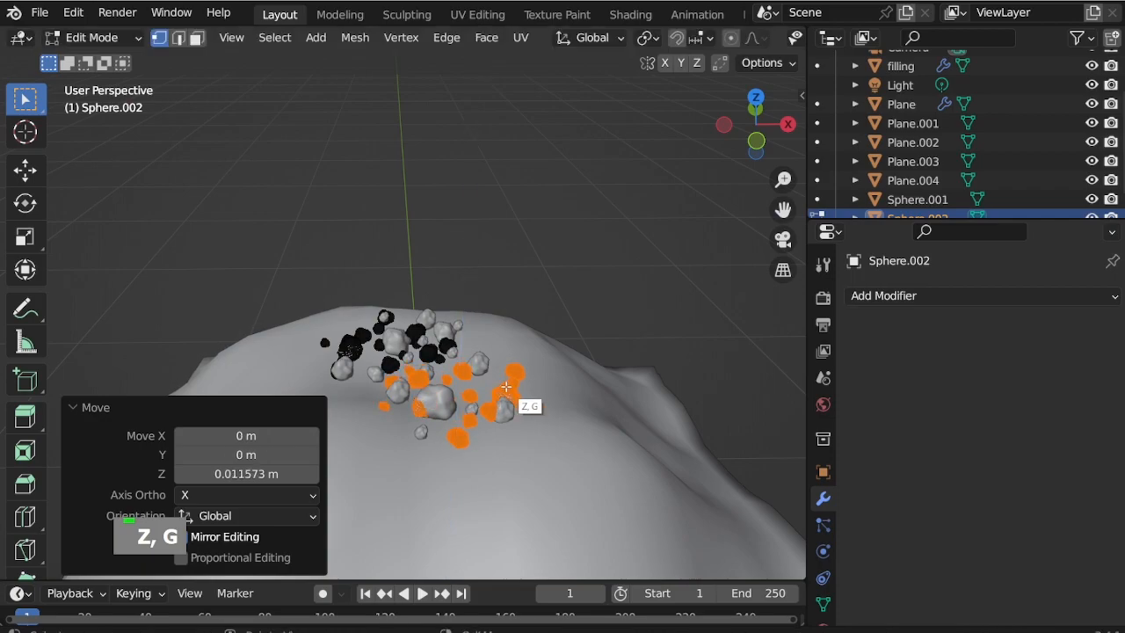
key(s)
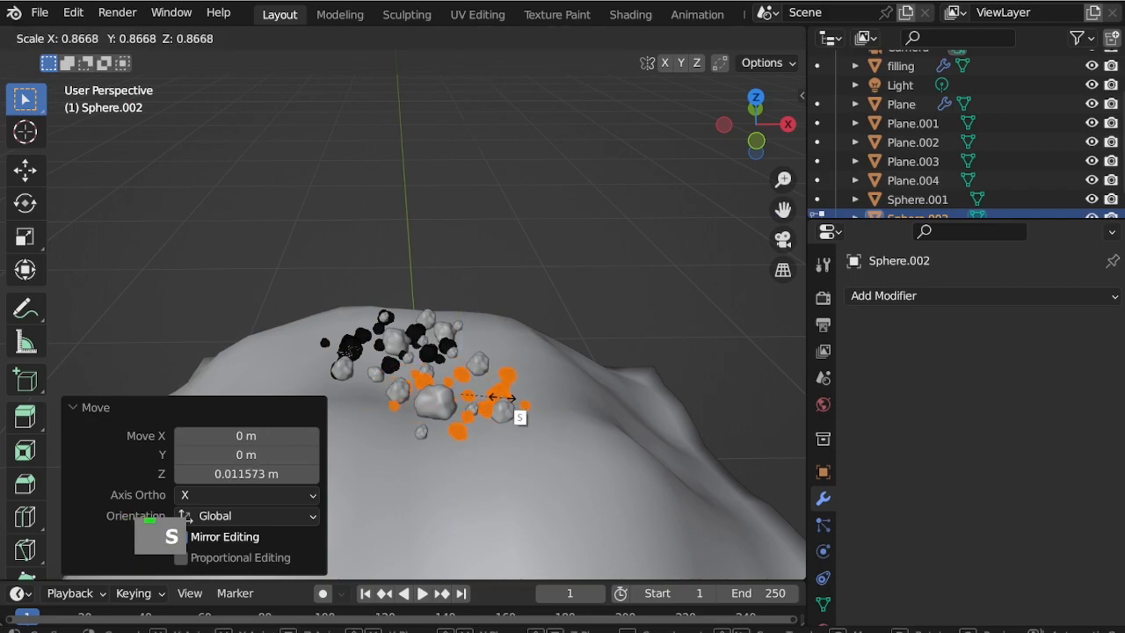
click(502, 397)
middle_drag(503, 398, 476, 392)
click(89, 41)
click(90, 59)
middle_drag(420, 345, 412, 430)
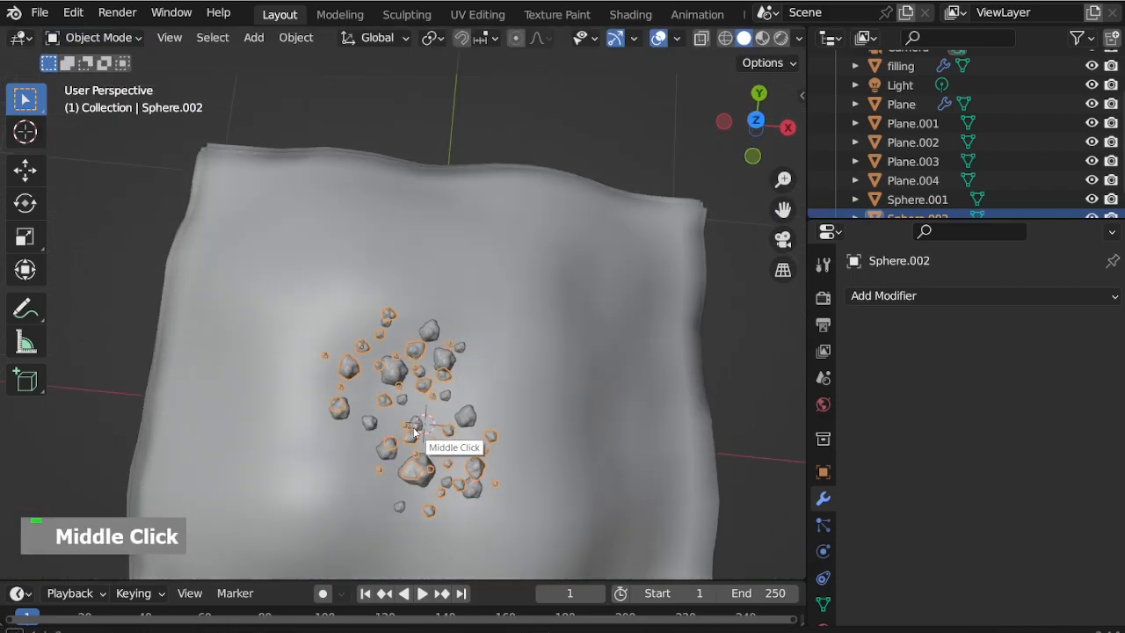
Select both nut clusters, scale them to 1.316, check the result through the camera and deselect everything
middle_drag(457, 468, 303, 283)
click(420, 295)
middle_drag(420, 292, 487, 410)
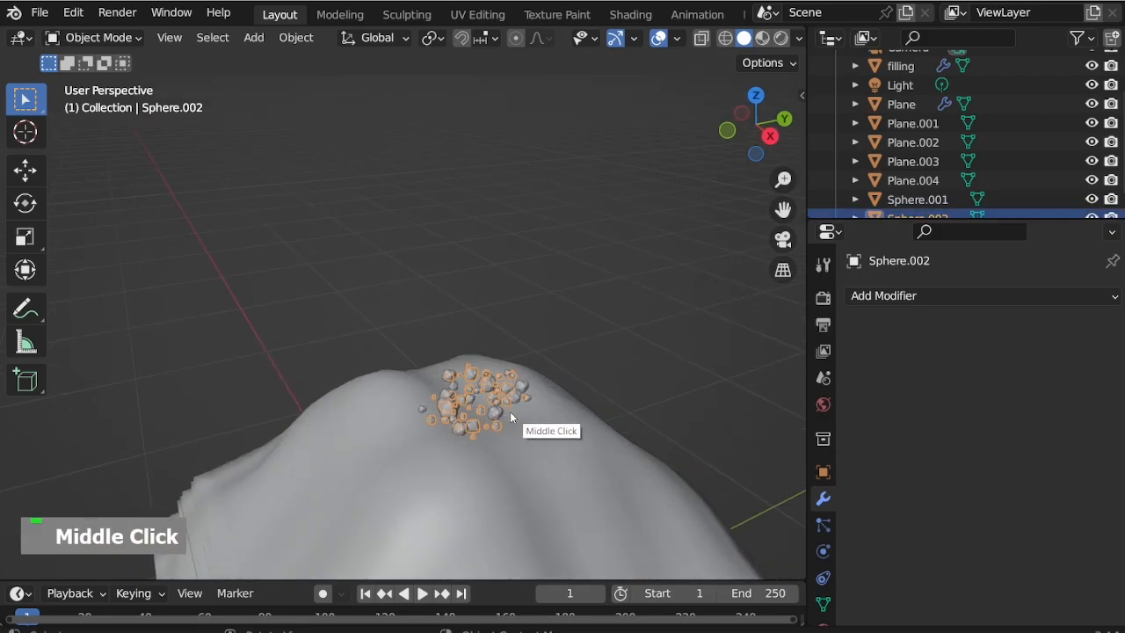
shift+click(510, 411)
key(s)
click(537, 428)
scroll(435, 317, down, 2)
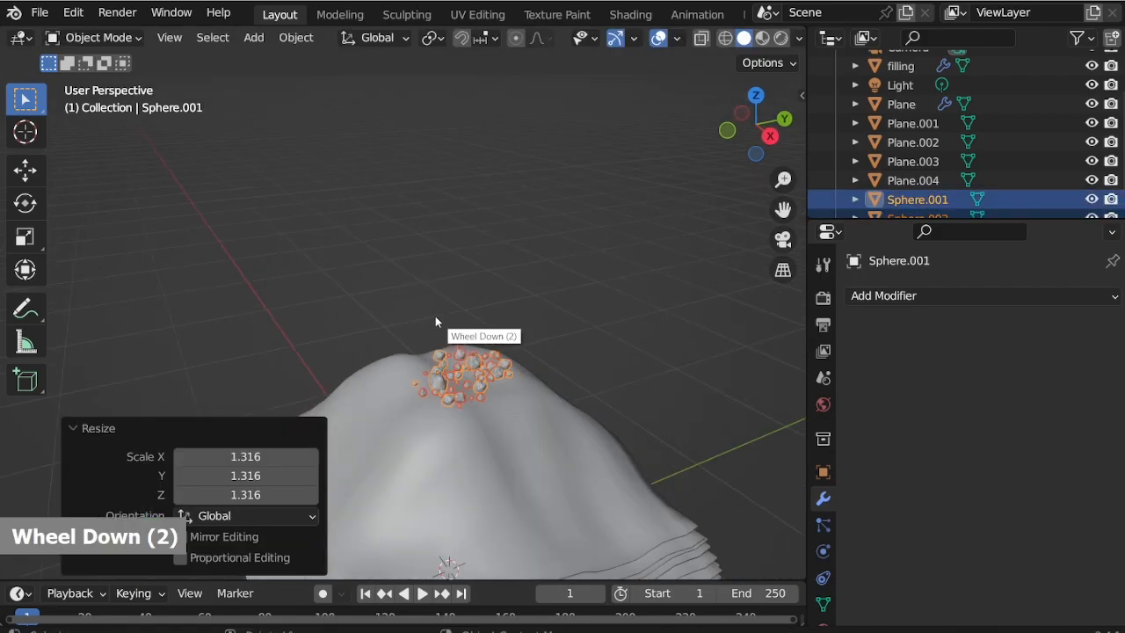
key(KP_0)
click(593, 163)
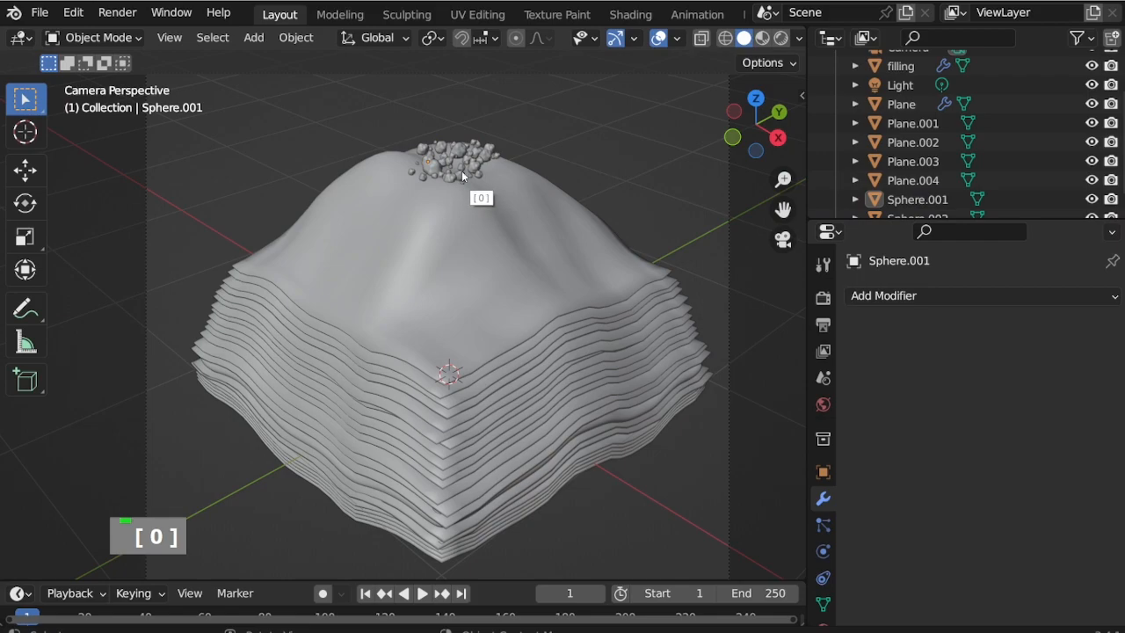
From the top view, scale the larger-piece cluster to 0.783 and shift it slightly toward positive X and negative Y
key(KP_7)
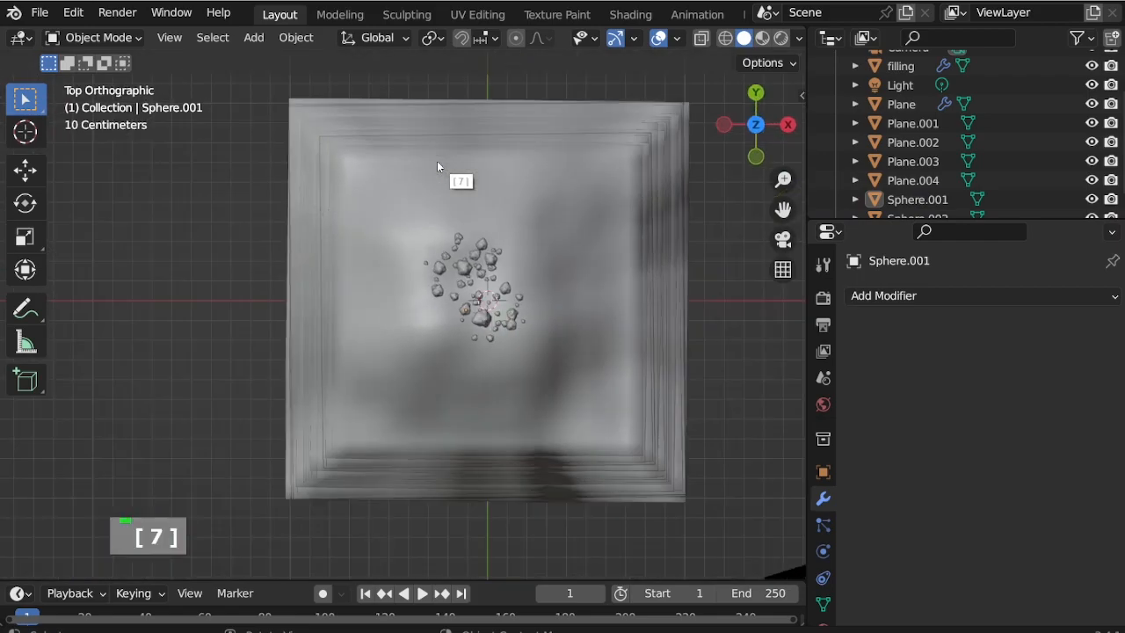
click(486, 327)
scroll(486, 328, up, 2)
scroll(506, 337, up, 2)
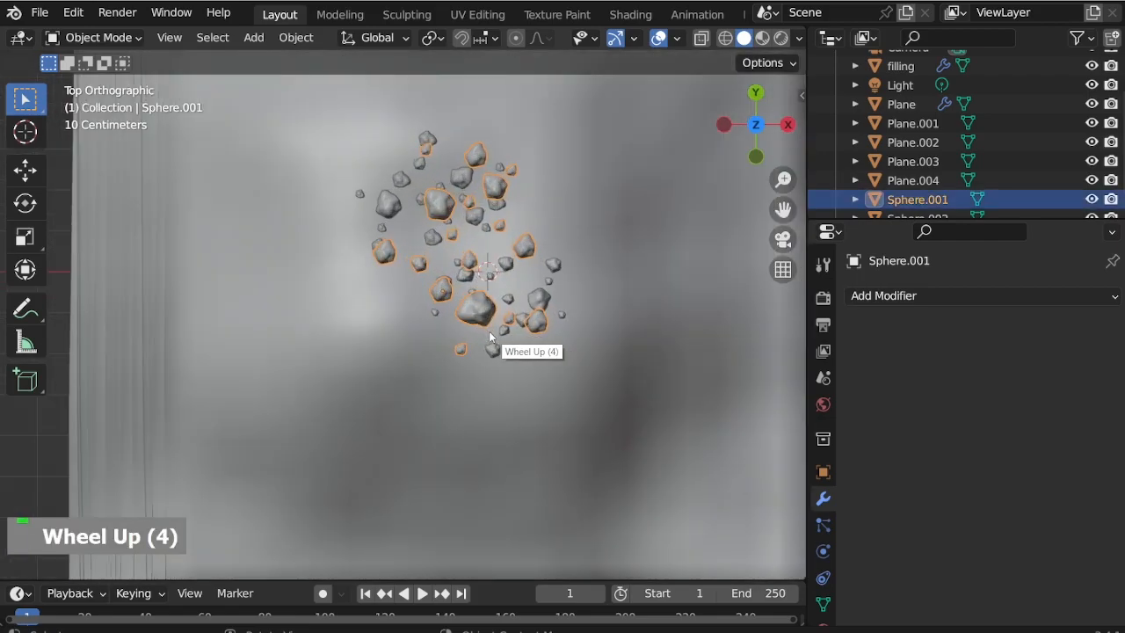
key(s)
click(606, 420)
key(g)
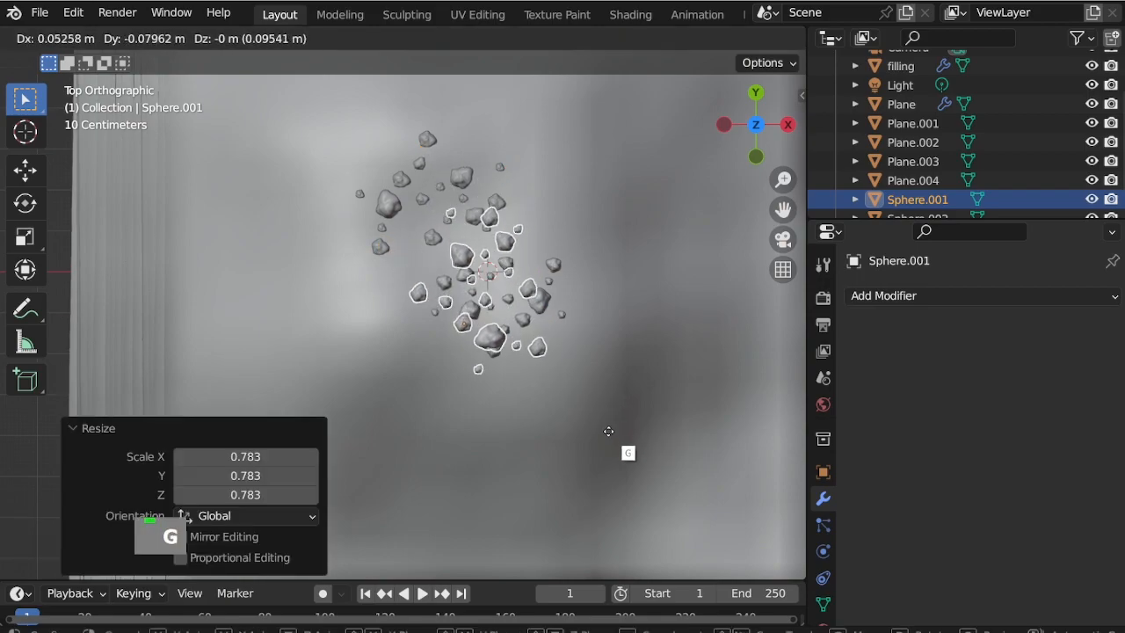
click(607, 425)
Duplicate the smaller-piece cluster in place, rotate the copy -57.9° and move it about X -0.032, Y -0.269 m
click(506, 302)
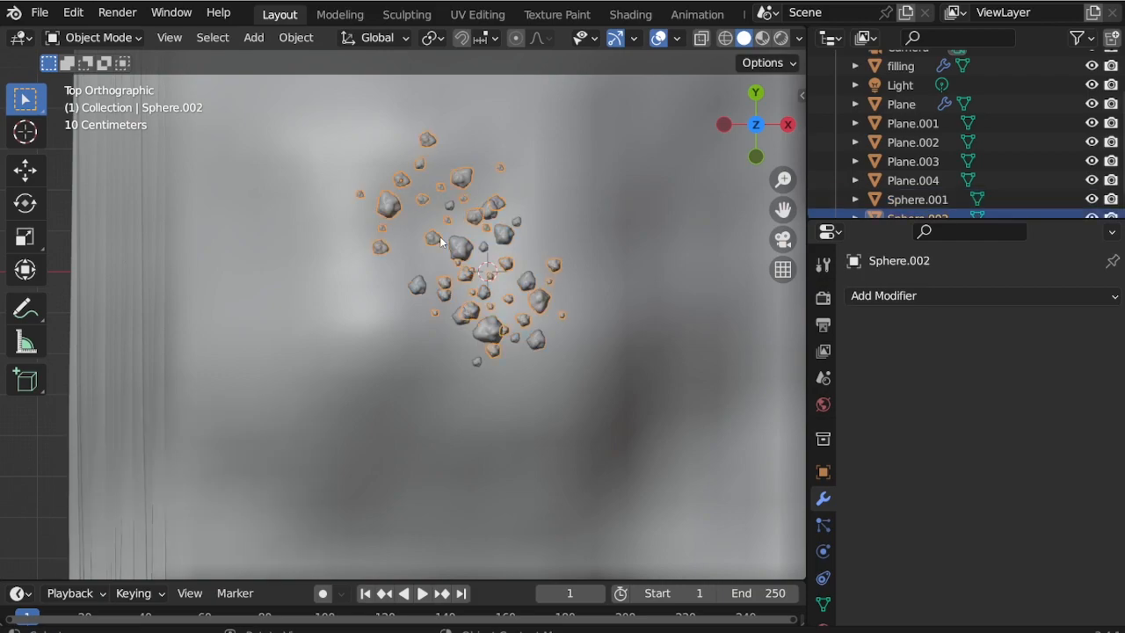
key(shift+d)
right_click(563, 284)
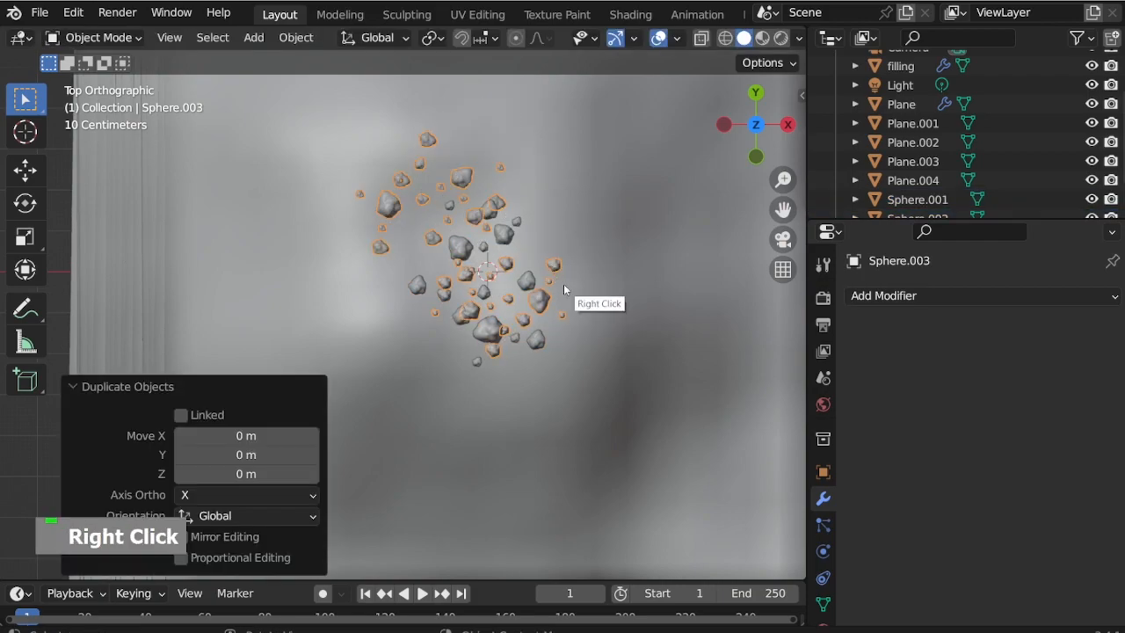
key(r)
click(573, 105)
key(g)
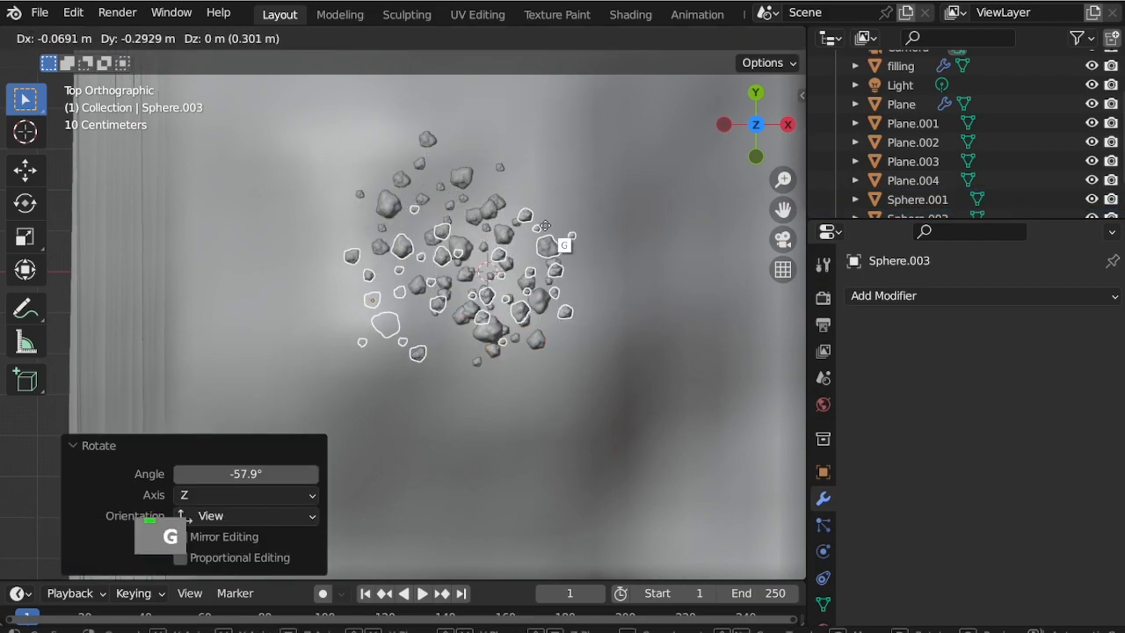
click(559, 215)
From the front view, tilt the duplicated cluster 5.75° and move it about X 0.007, Z 0.039 m onto the pastry surface
middle_drag(560, 215, 525, 219)
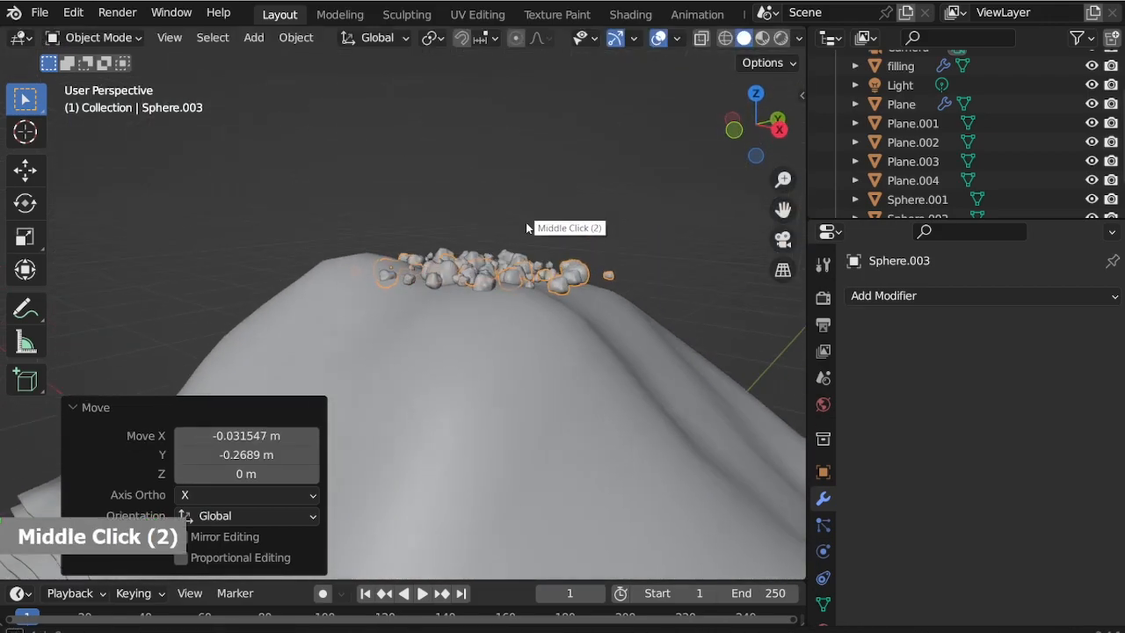
scroll(587, 286, up, 2)
key(KP_1)
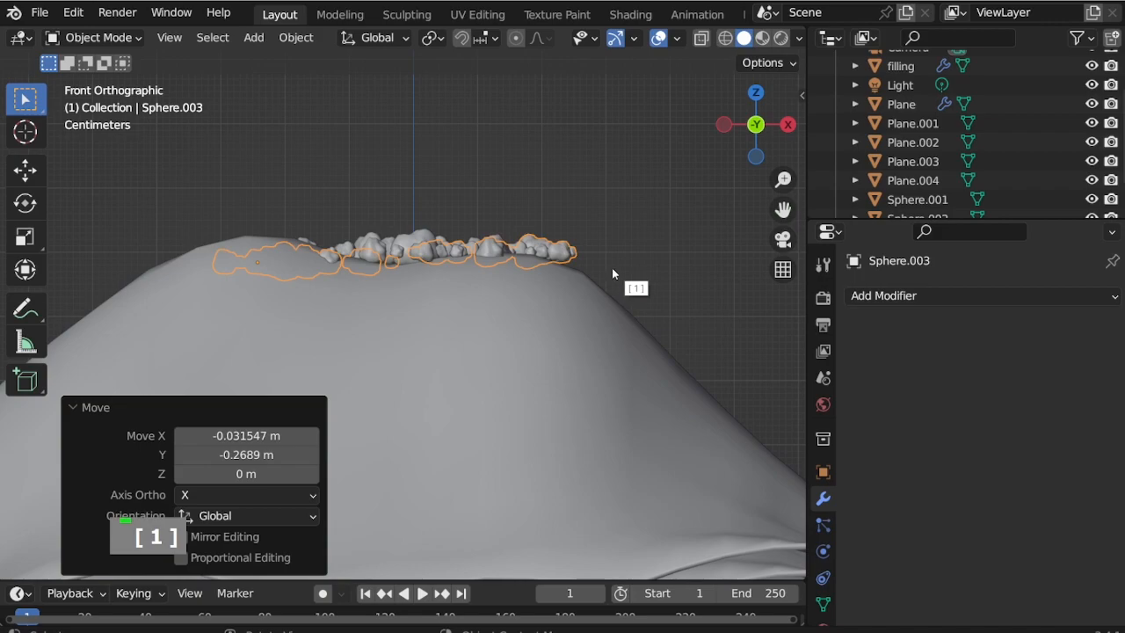
key(r)
click(618, 299)
key(g)
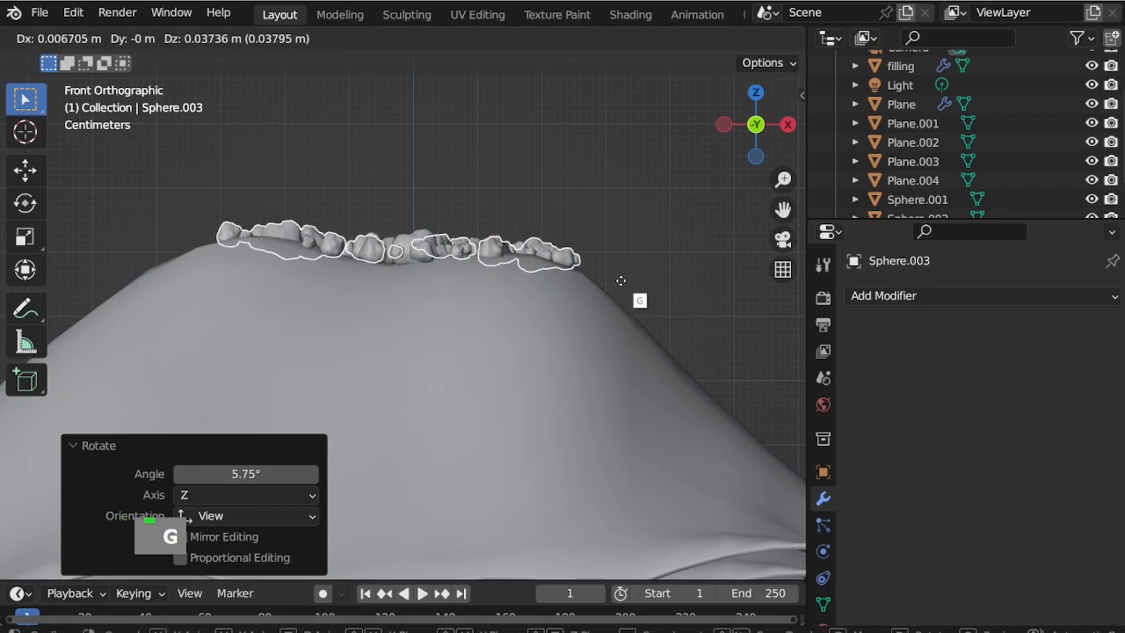
click(621, 278)
From the right view, tilt the duplicated cluster 6.31° and move it about Y -0.017, Z -0.008 m
key(KP_3)
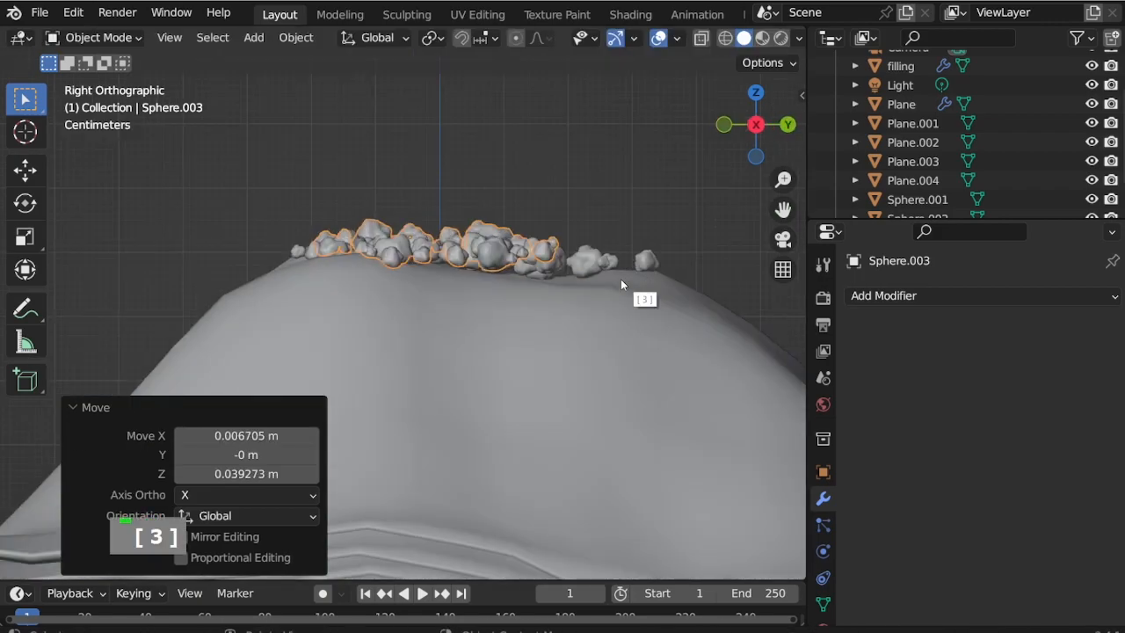
key(r)
click(630, 307)
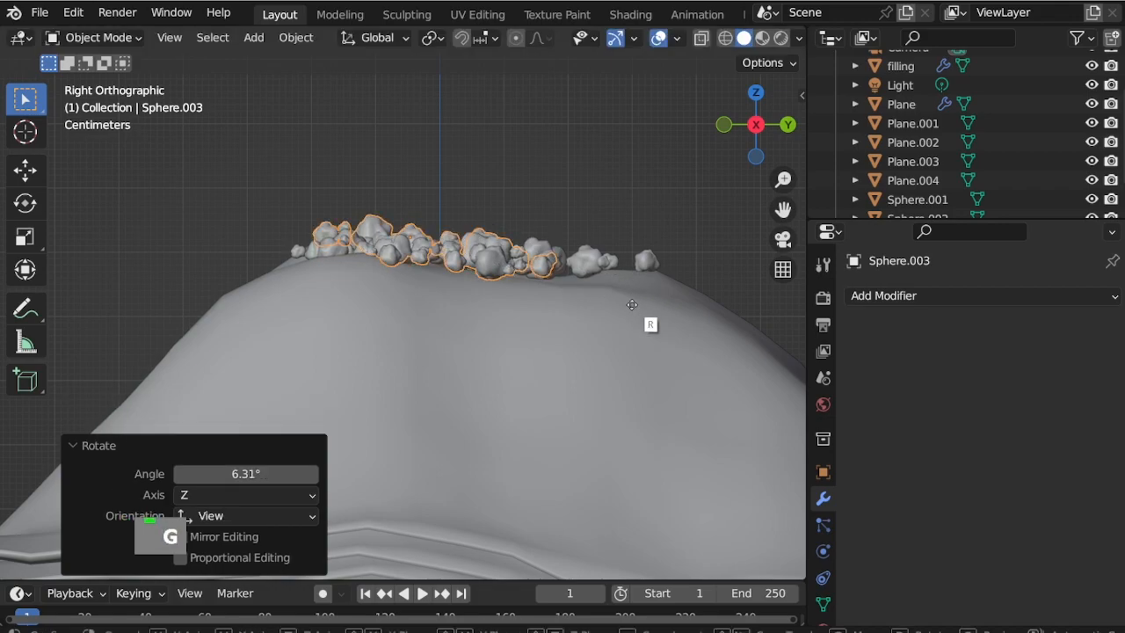
key(g)
click(620, 309)
middle_drag(621, 308, 544, 379)
scroll(498, 331, down, 2)
scroll(528, 367, down, 3)
scroll(475, 316, up, 4)
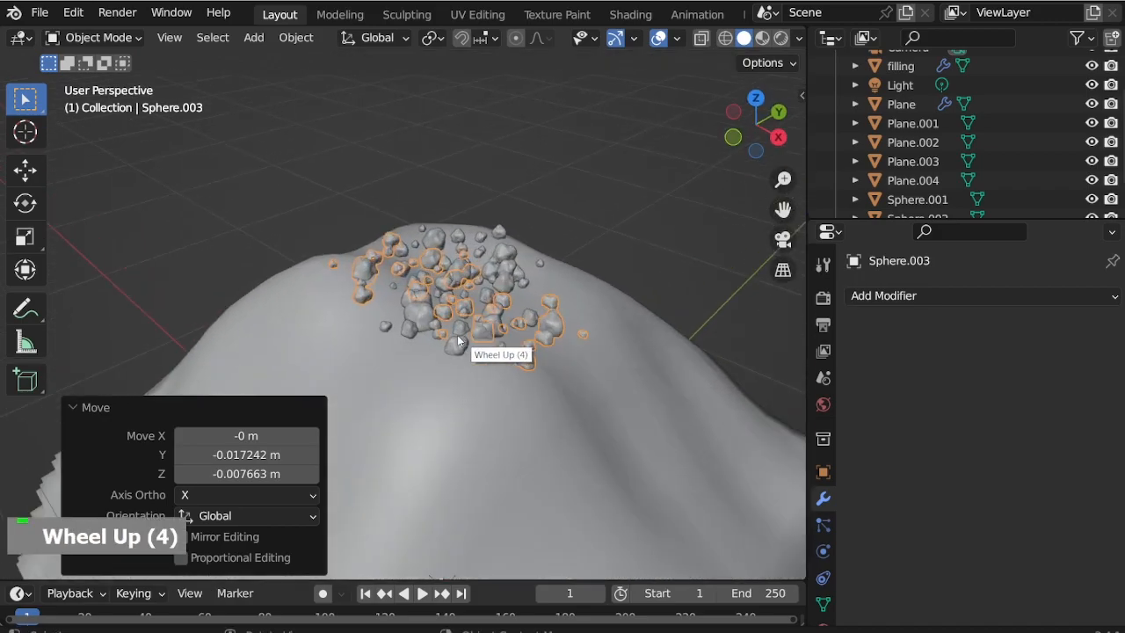
Select all three nut clusters and scale them together to 1.178
click(445, 336)
scroll(470, 320, up, 2)
shift+click(451, 341)
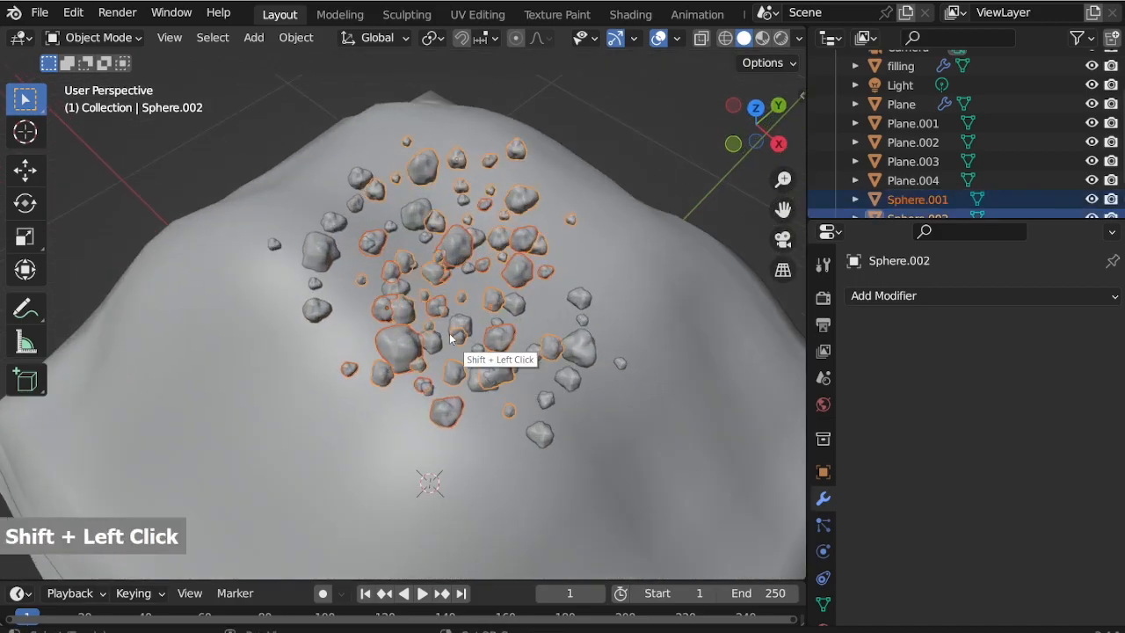
shift+click(462, 326)
key(s)
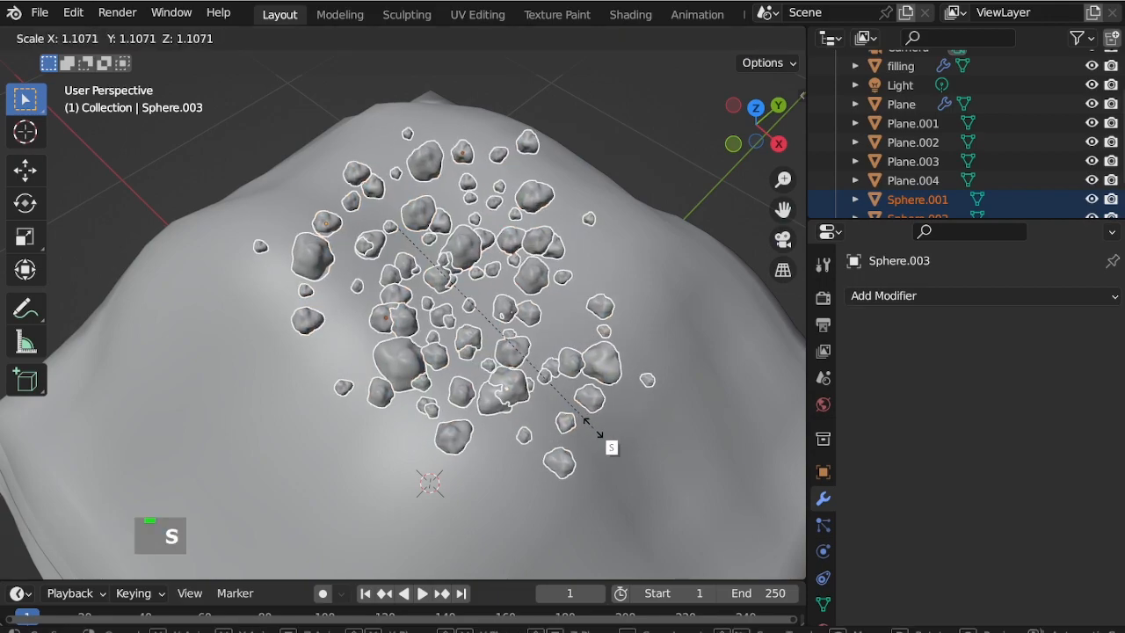
click(604, 438)
Settle the three clusters onto the pastry top, shifting them about Y 0.013, Z -0.007 m from the right view, and check them through the camera
key(KP_1)
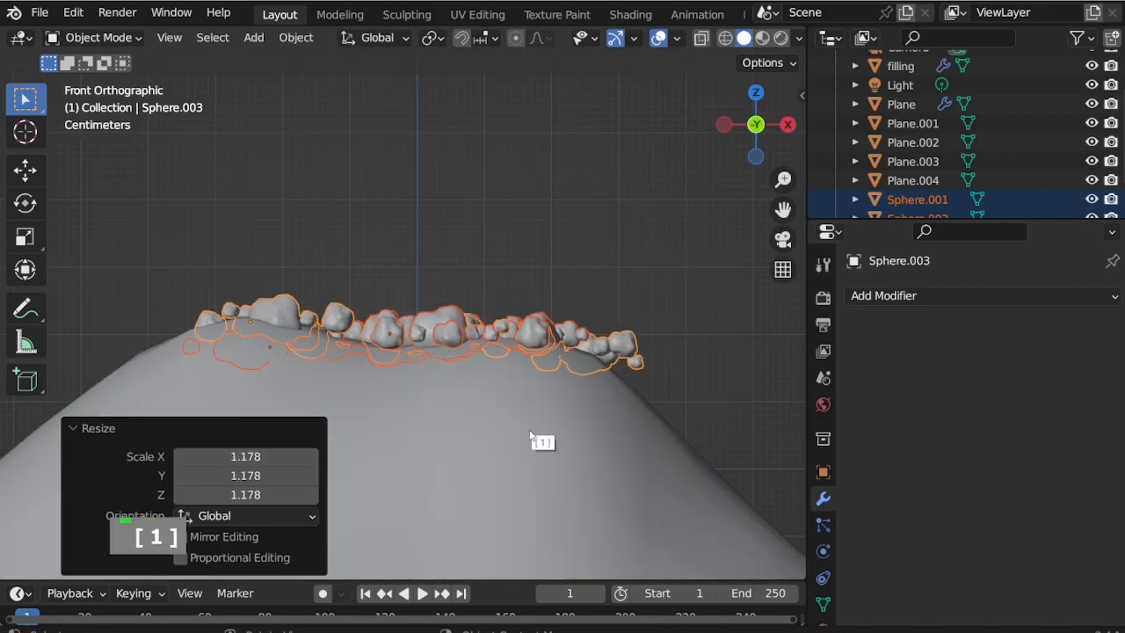
key(g)
key(KP_3)
key(g)
click(558, 439)
scroll(584, 359, down, 3)
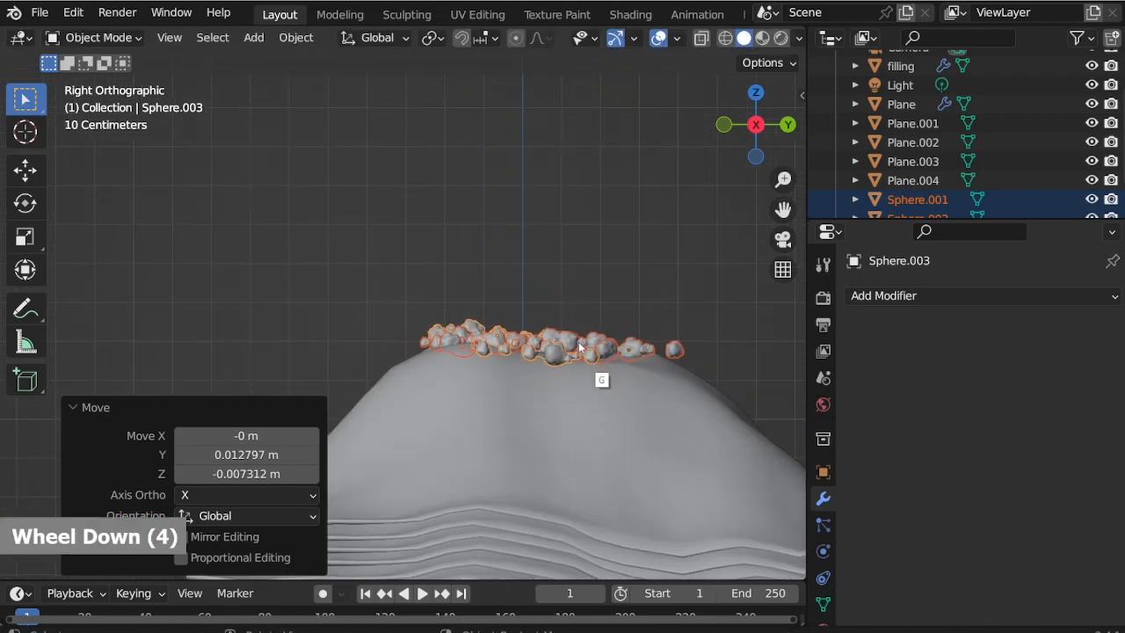
middle_drag(584, 358, 651, 467)
scroll(586, 384, down, 2)
key(KP_0)
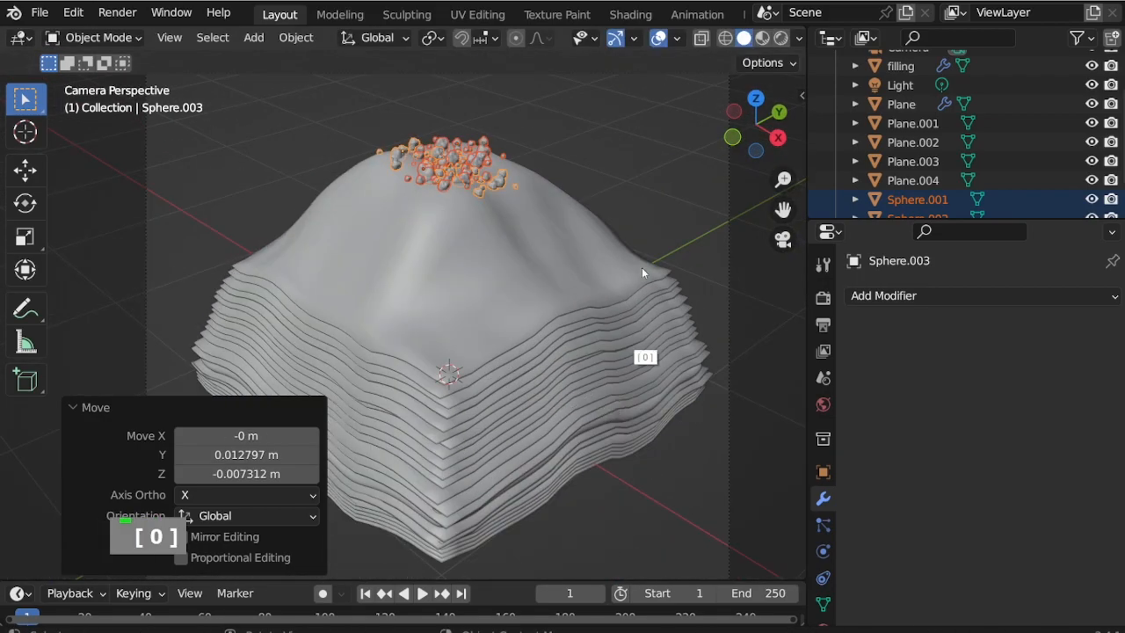
click(620, 165)
Duplicate the smaller-piece cluster and place the copy about X 0.748, Y -0.174, Z -0.141 m away over the pastry's side slope
click(435, 173)
middle_drag(432, 153, 472, 255)
scroll(422, 191, up, 3)
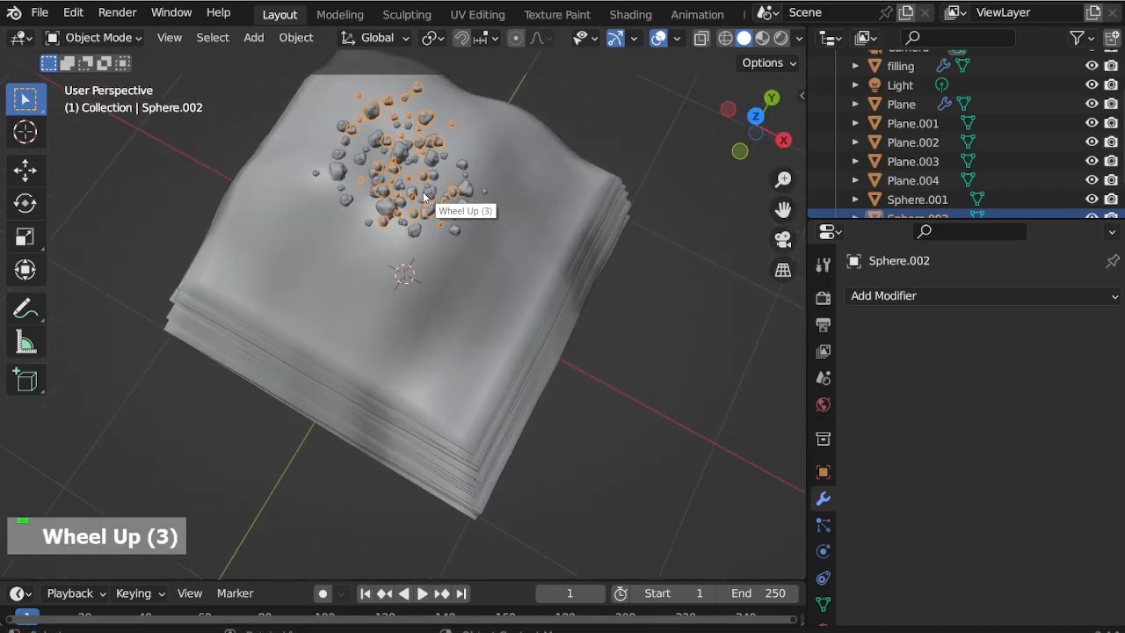
key(shift+d)
click(558, 331)
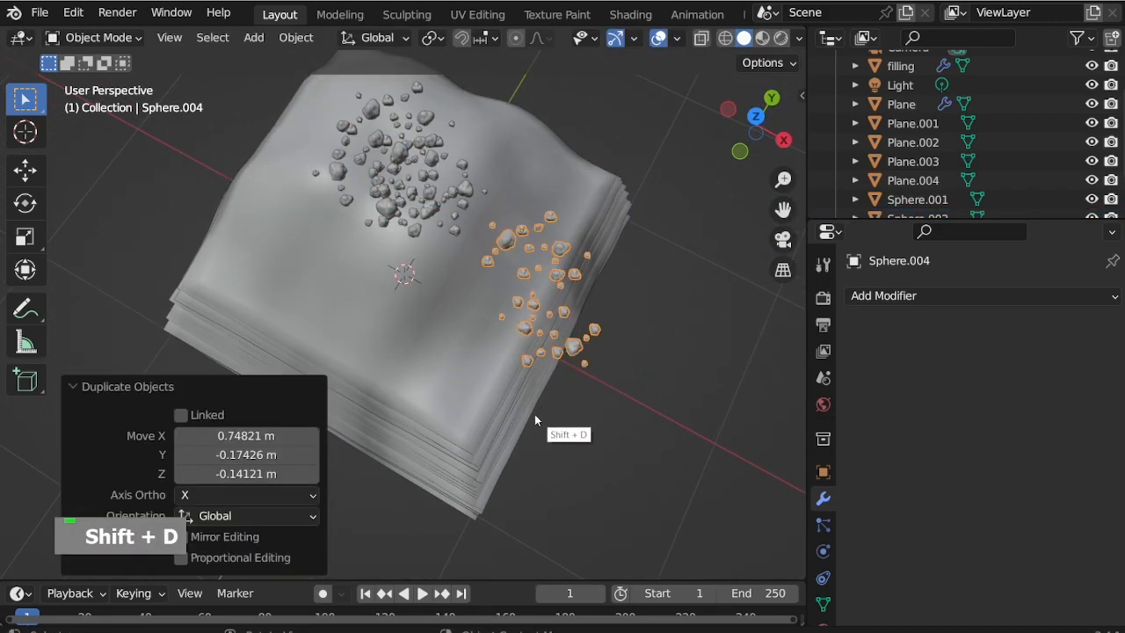
From the front view, rotate the new cluster about 38° to follow the slope and move it about X -0.227, Z 0.037 m
key(KP_1)
key(r)
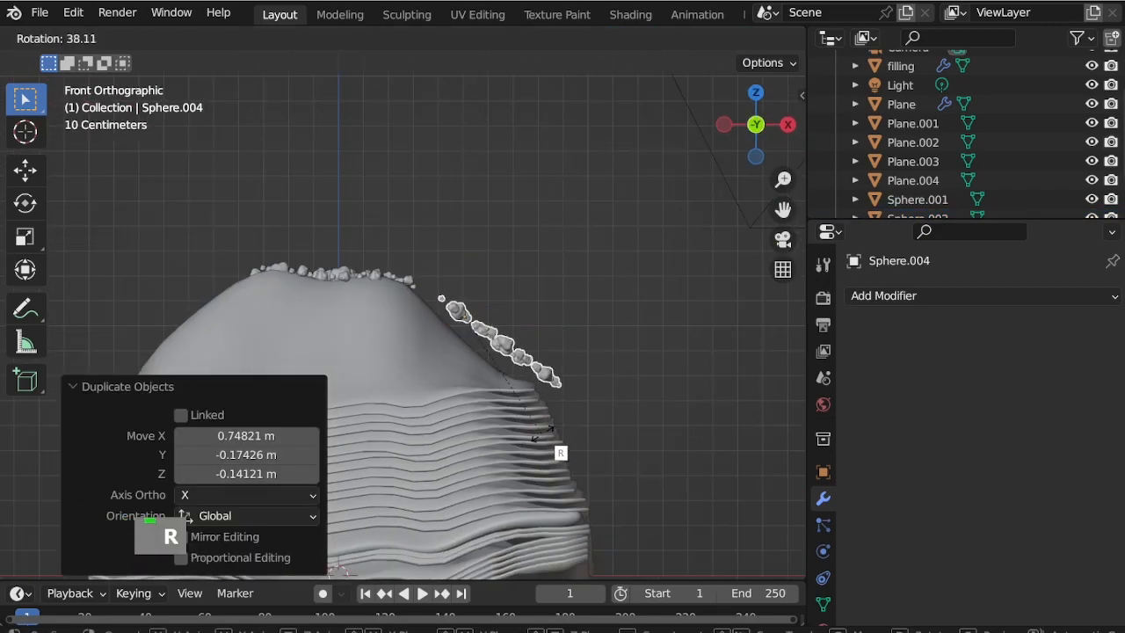
click(540, 431)
key(g)
click(490, 417)
Fine-tune the slope cluster's tilt from the front view and nudge it about X 0.009, Z 0.011 m
scroll(465, 356, up, 3)
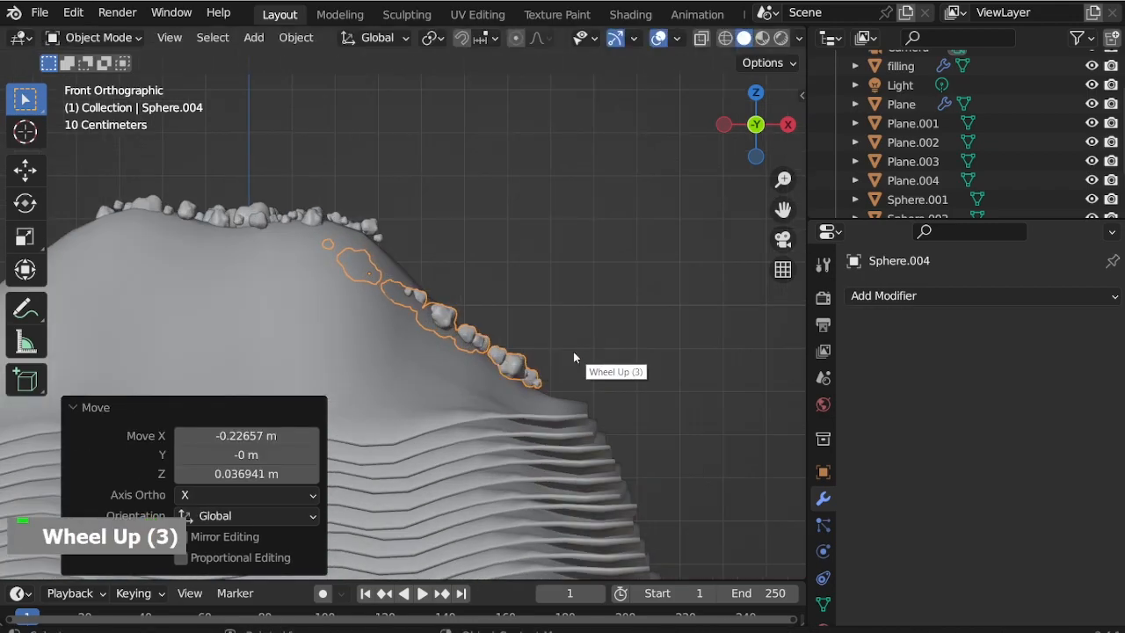
key(r)
click(573, 368)
key(g)
click(572, 367)
From the right view, scale the slope cluster to about 0.73, move it Y 0.003, Z -0.088 m and rotate it -36.5°
key(KP_3)
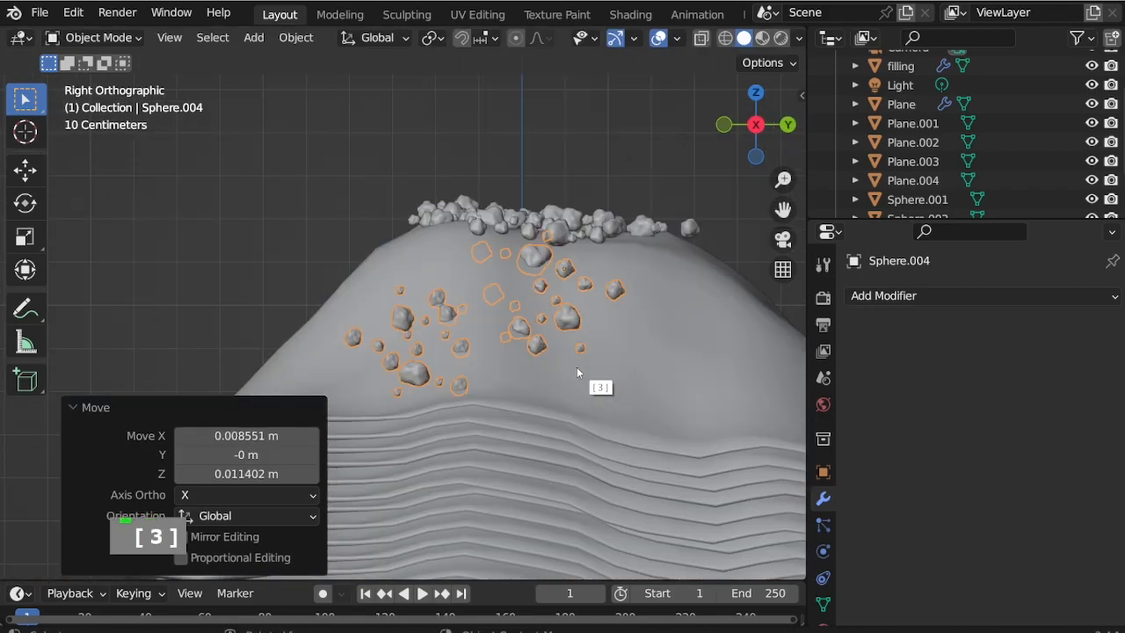
key(s)
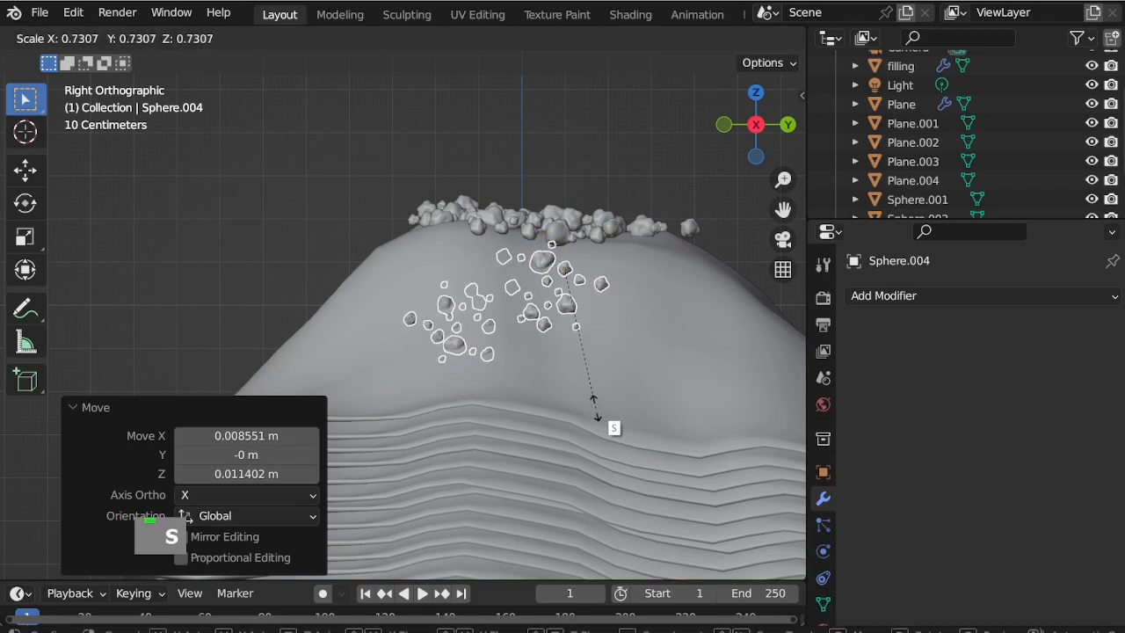
click(594, 413)
key(g)
click(620, 453)
key(r)
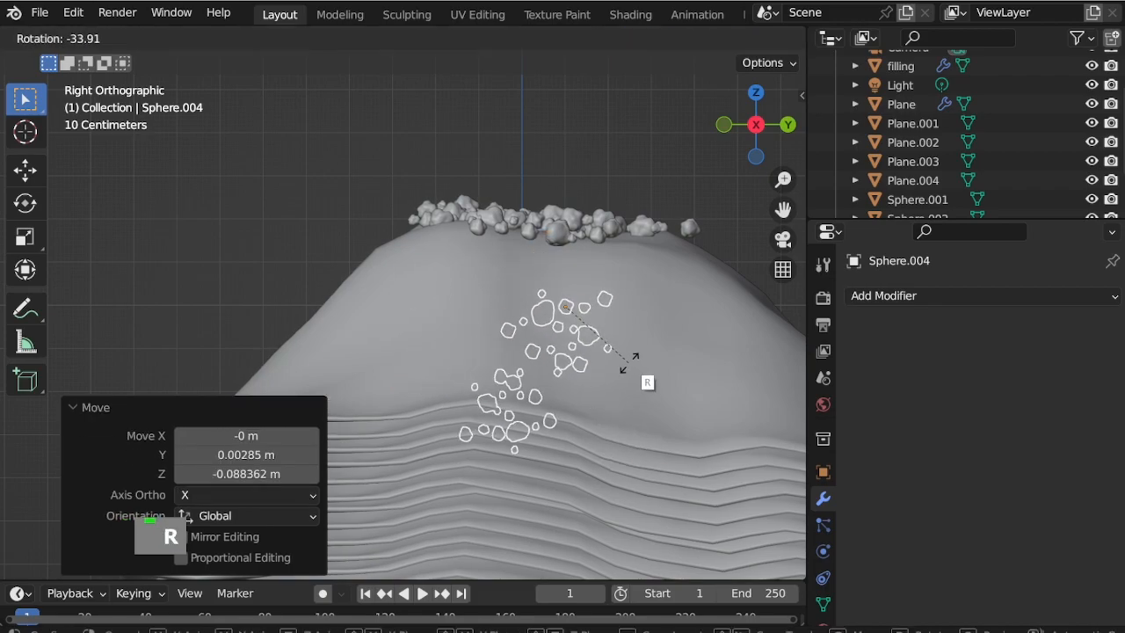
click(654, 382)
From the top view, move the slope cluster about X 0.110, Y -0.004 m away from the top clusters
middle_drag(653, 382, 597, 507)
key(KP_7)
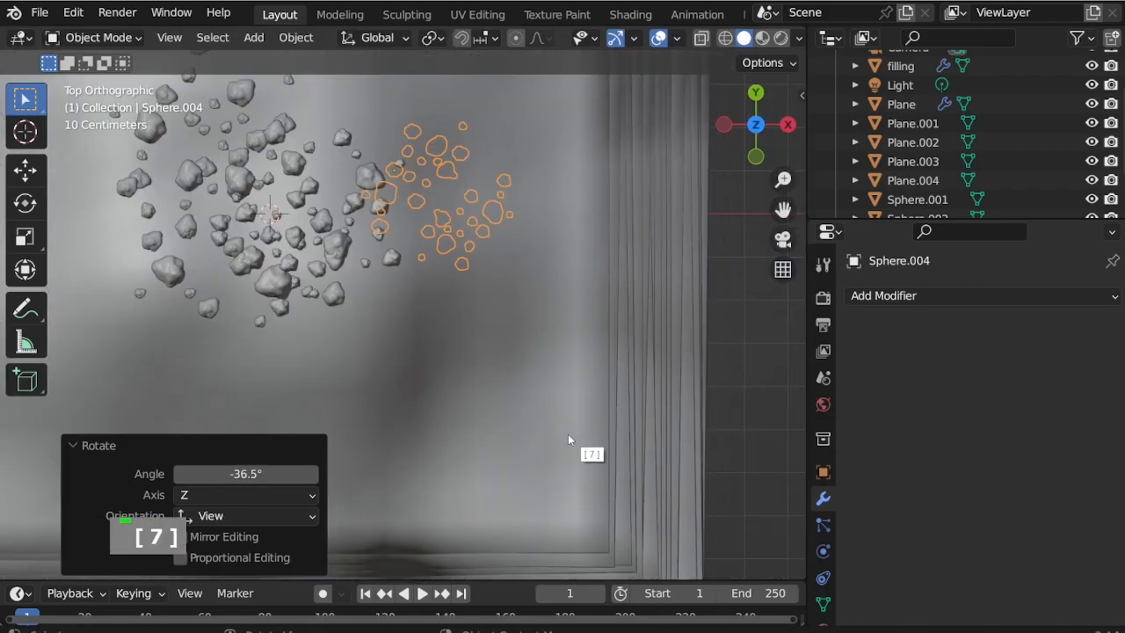
key(g)
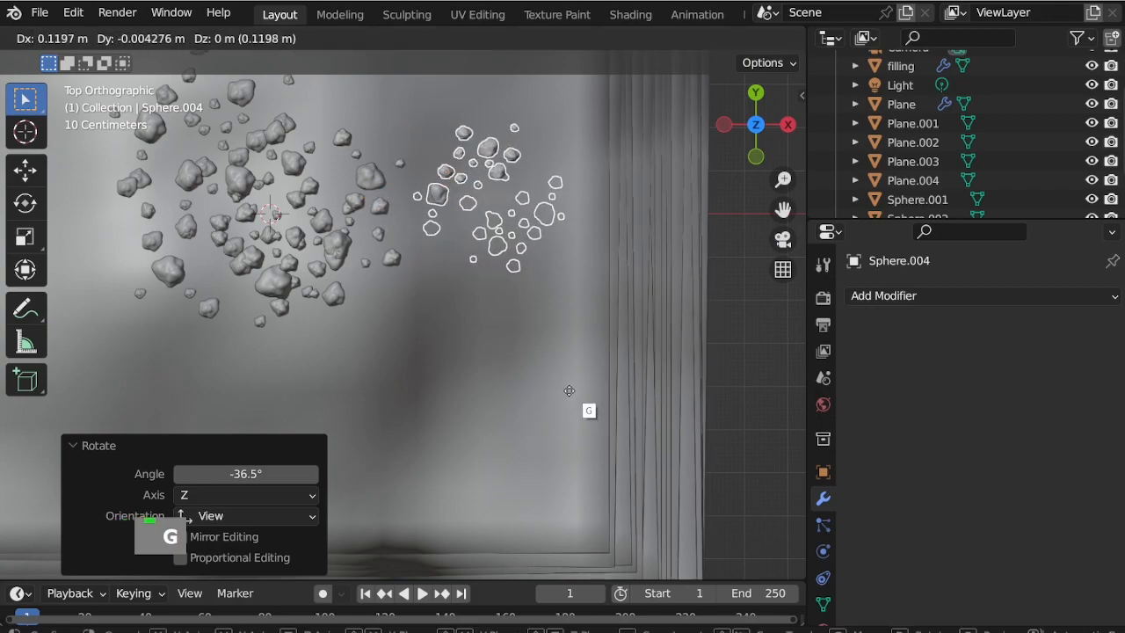
click(565, 390)
From the front view, rotate the slope cluster to match the incline and move it about -0.019 m along X
key(KP_1)
key(r)
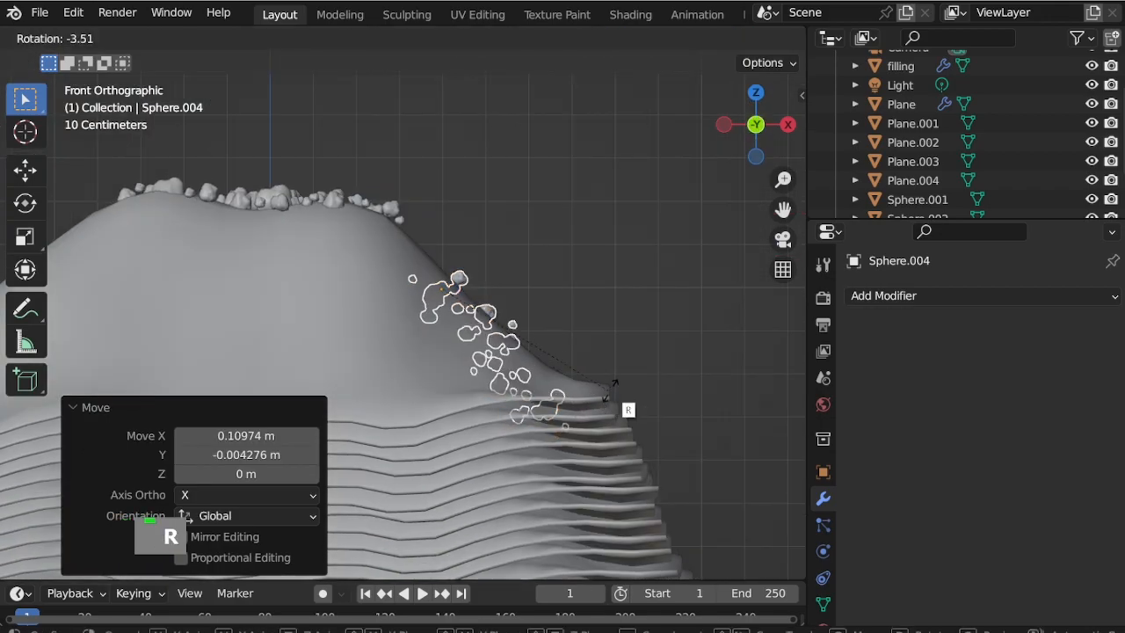
click(642, 364)
key(h)
key(ctrl+z)
key(g)
click(620, 364)
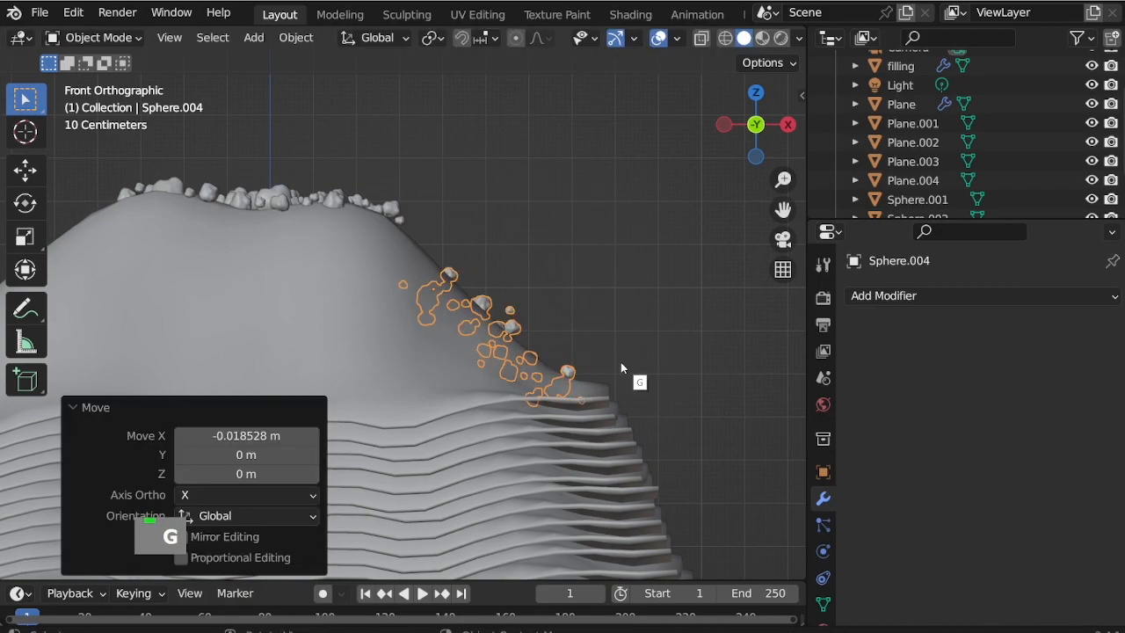
From the right view, rotate the slope cluster 25.8°, inspect its placement on the surface and reselect it
key(KP_3)
key(r)
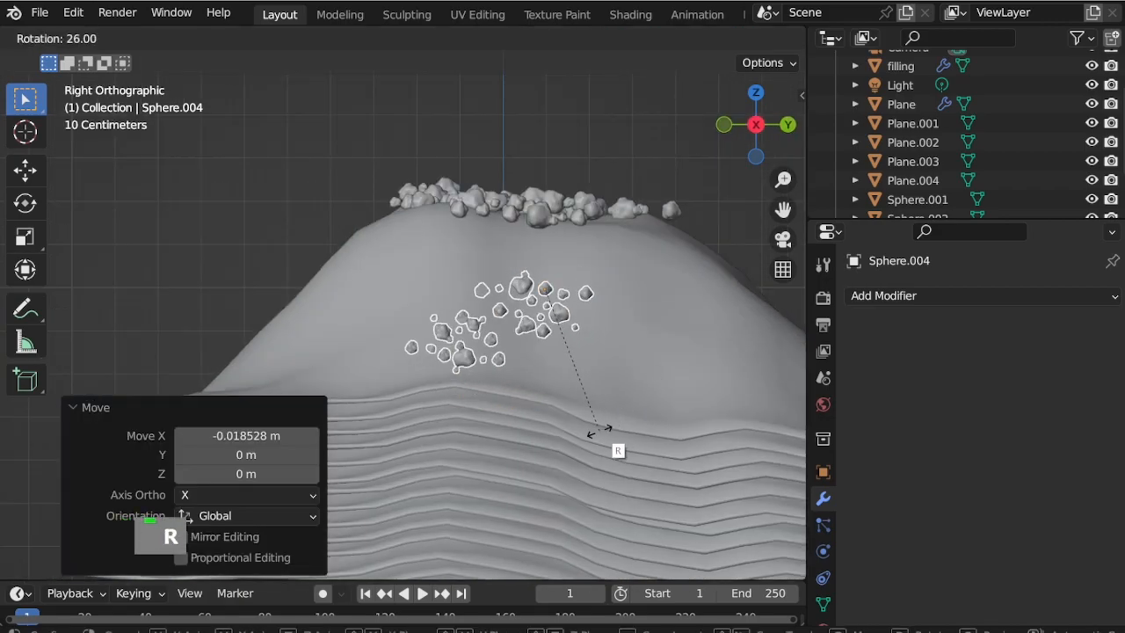
click(600, 429)
middle_drag(599, 429, 624, 455)
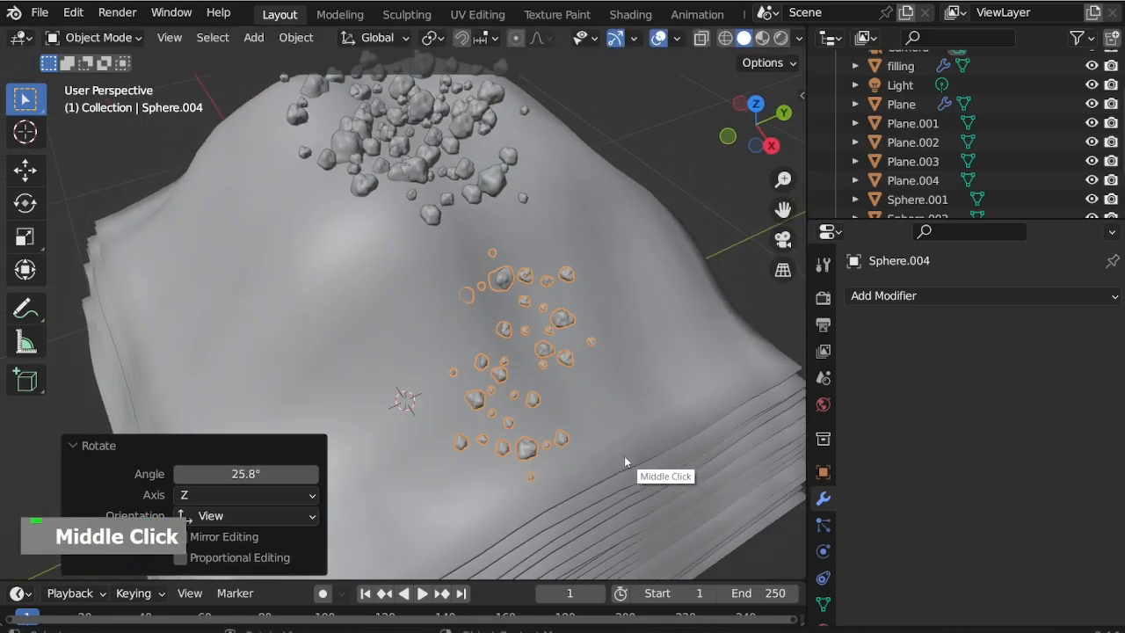
click(653, 143)
scroll(584, 199, down, 2)
middle_drag(581, 329, 567, 295)
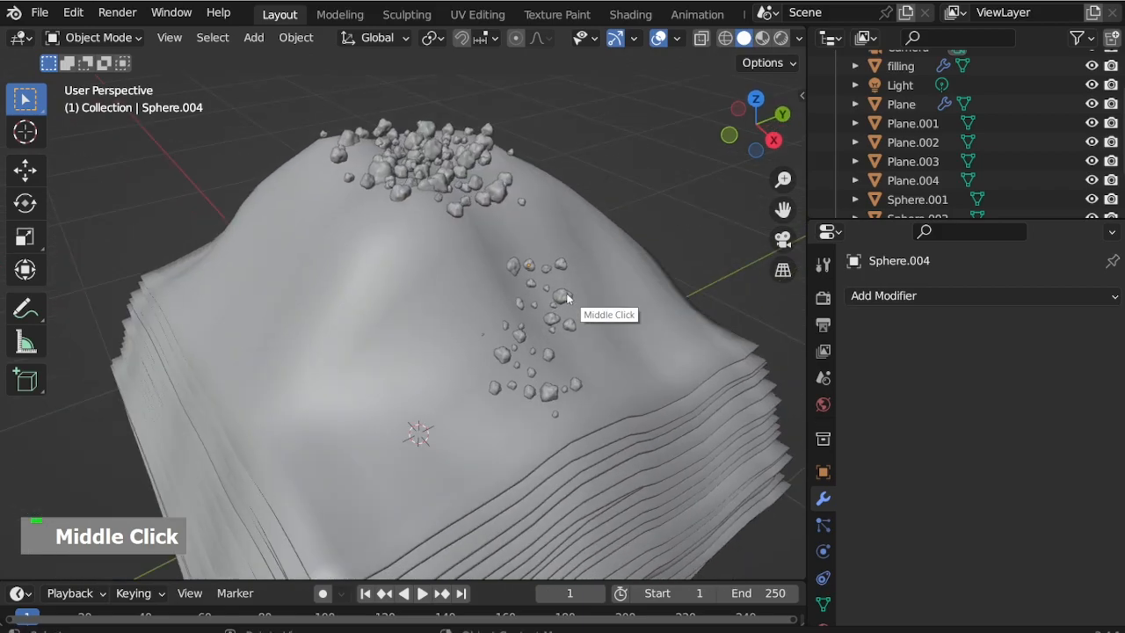
scroll(567, 298, up, 1)
click(506, 265)
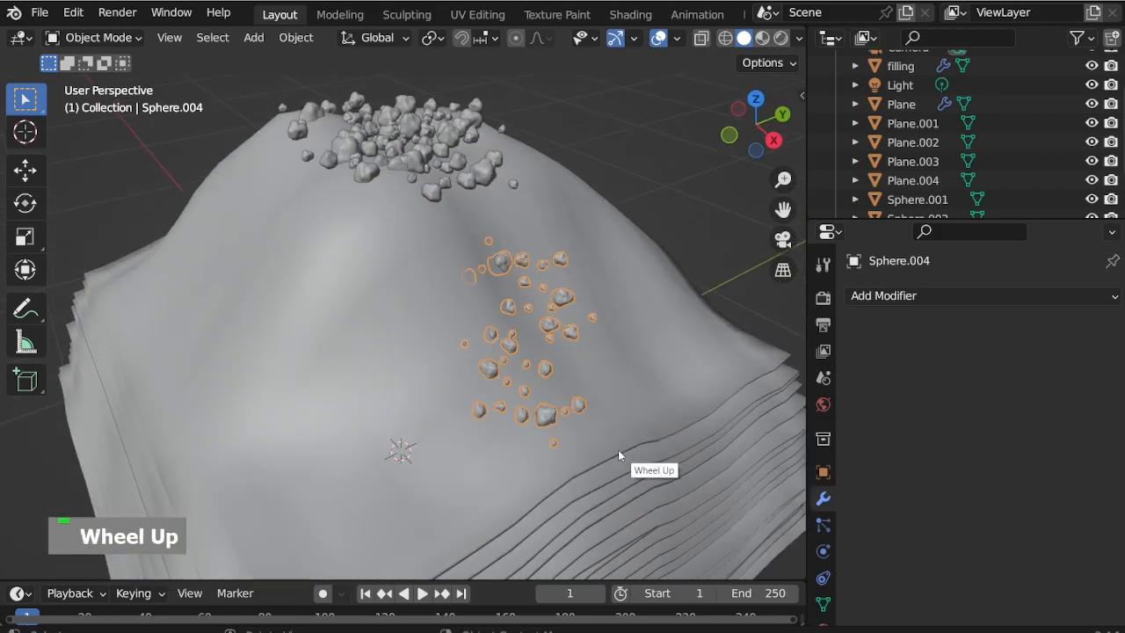
Scale the slope nut cluster by 1.348 and raise it about 0.05 m along Z
key(s)
click(680, 519)
key(g)
key(z)
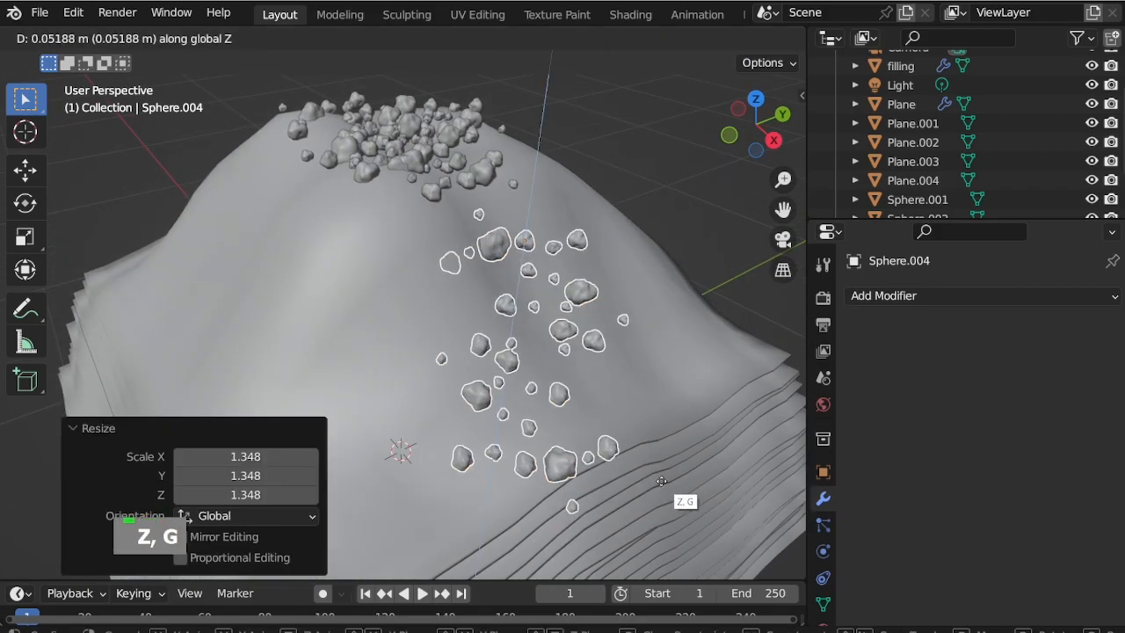
click(662, 477)
Move the slope cluster about -0.106 m along X, lower it about 0.026 m along Z and check its fit on the surface
key(g)
key(x)
click(624, 455)
key(g)
key(z)
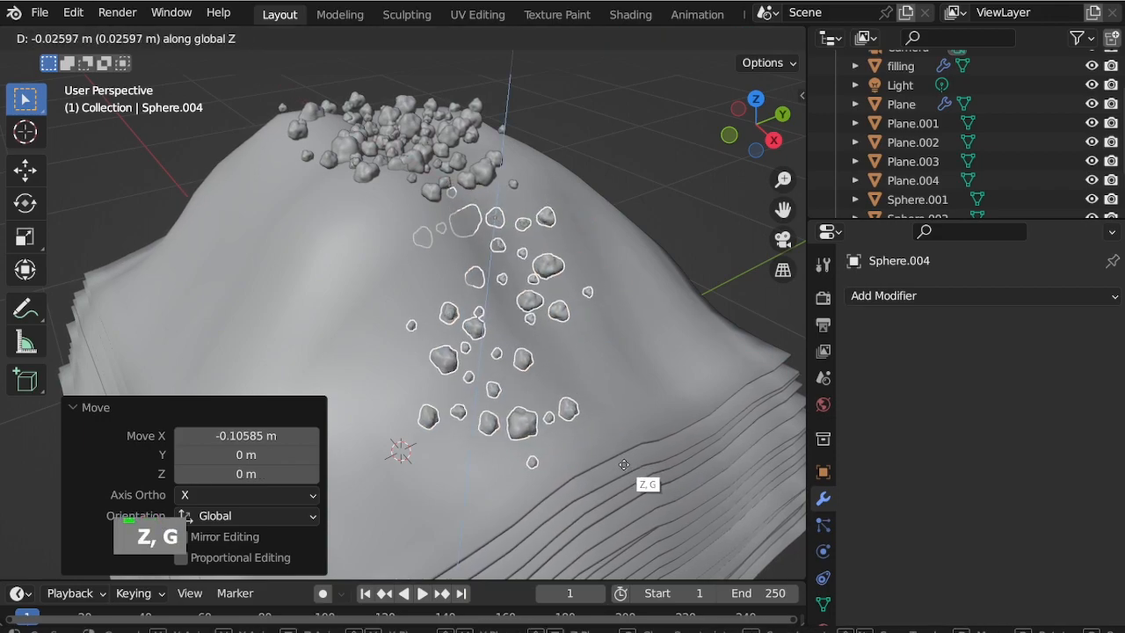
click(625, 462)
double_click(654, 187)
middle_drag(654, 186, 597, 279)
scroll(598, 282, up, 2)
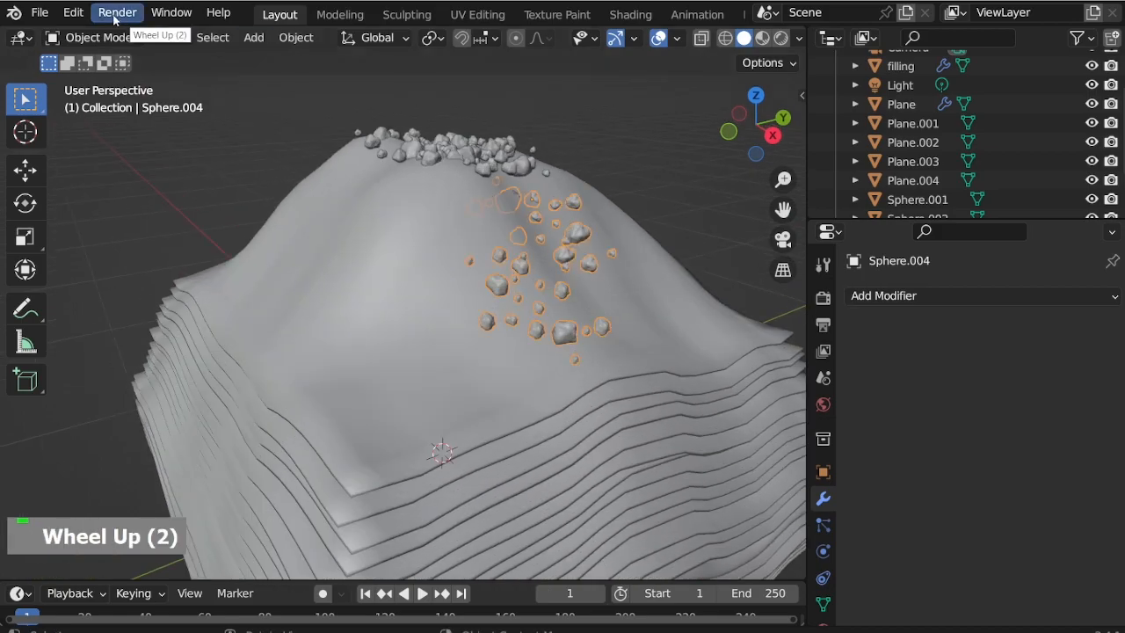
In Edit Mode, delete the faces of the largest nut low on the slope and of the large nut above its left side
click(99, 38)
click(104, 77)
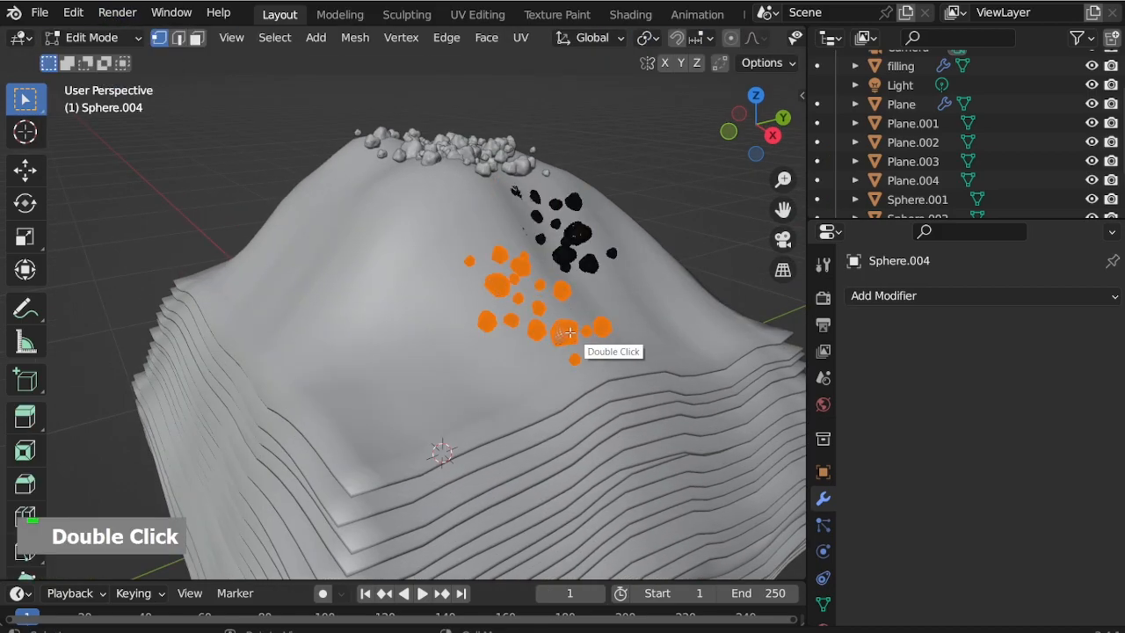
key(l)
key(Delete)
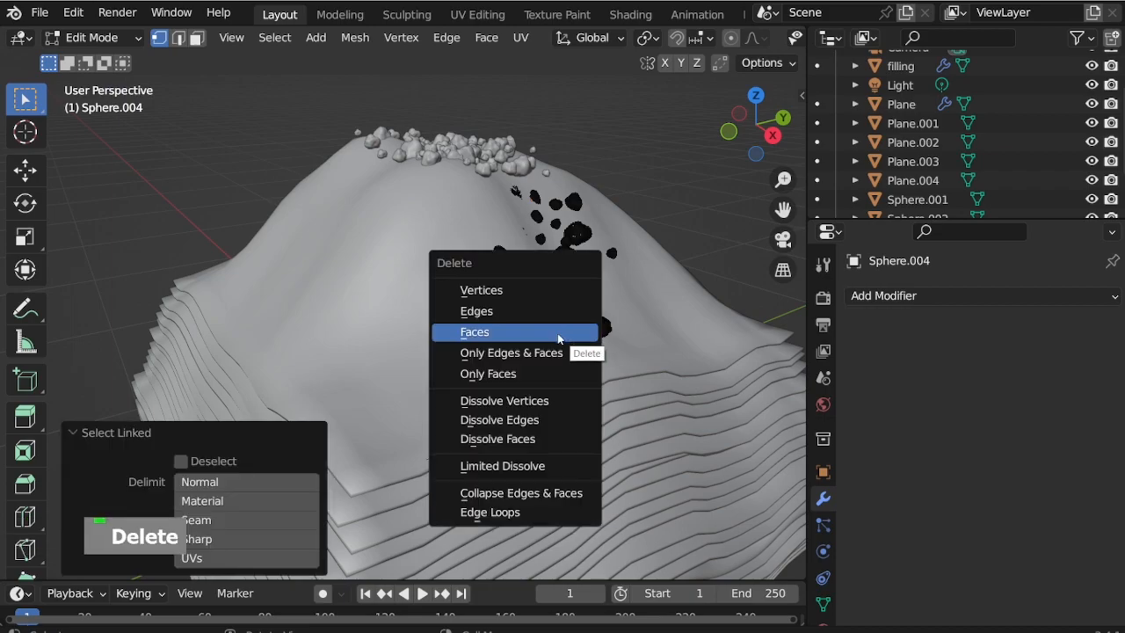
click(558, 334)
key(l)
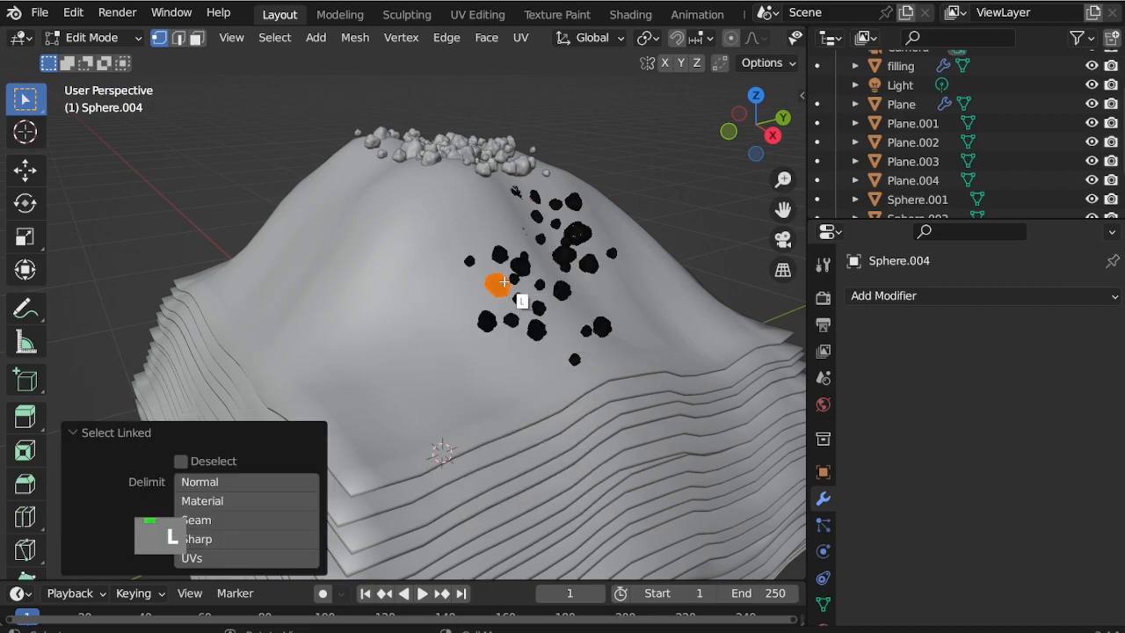
key(Delete)
click(499, 301)
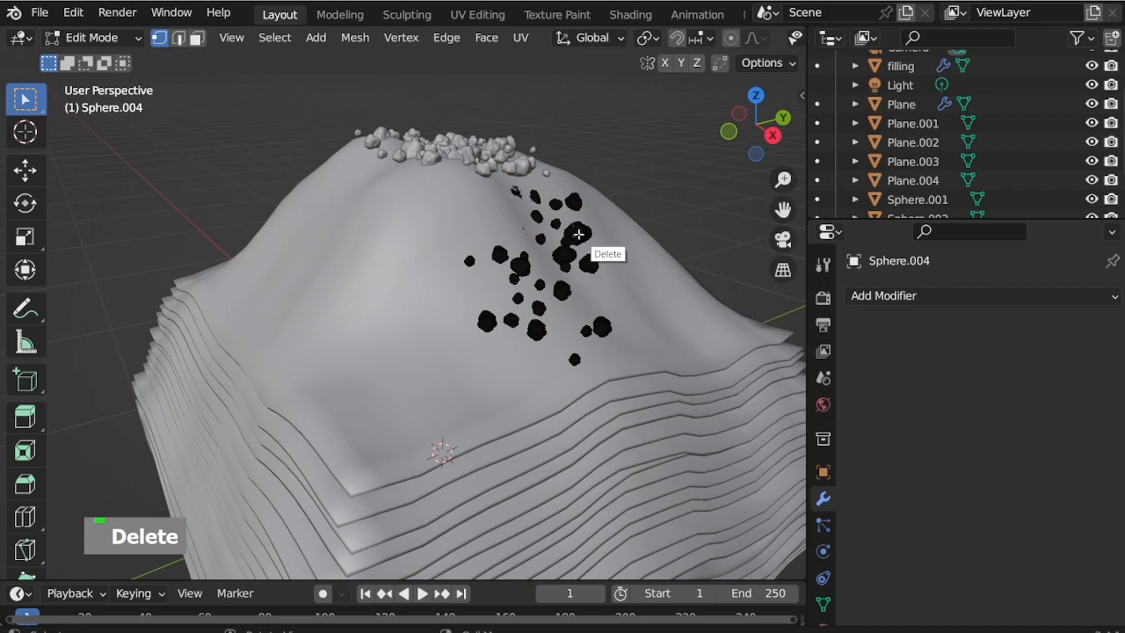
Delete the large upper-right nut, the lower-middle nut and the large left-centre nut from the slope cluster
key(l)
key(Delete)
click(562, 253)
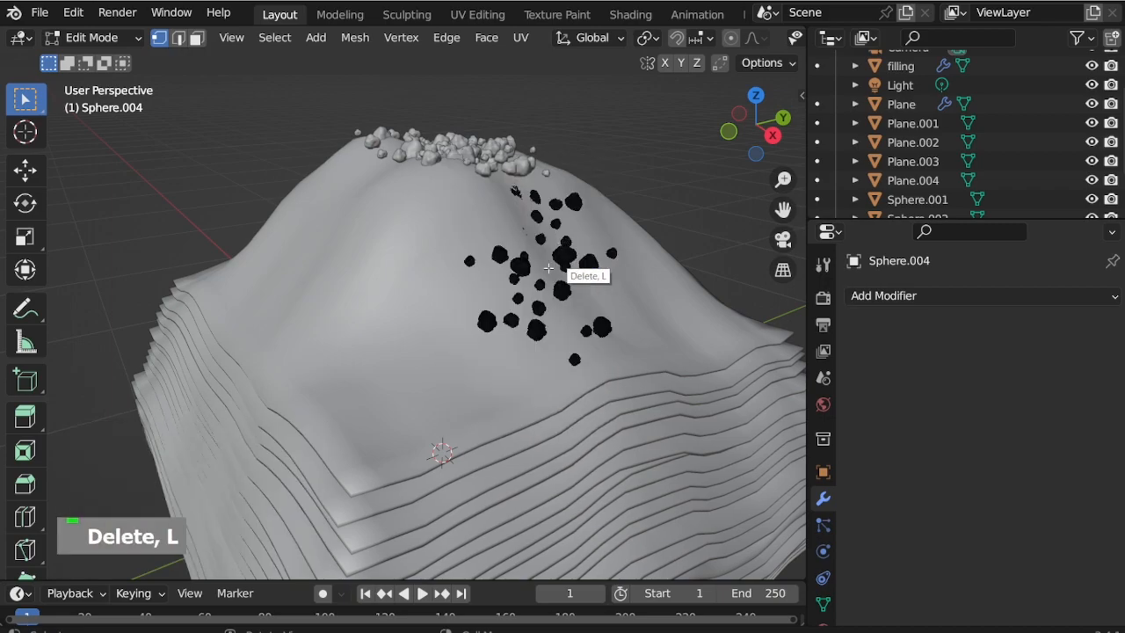
key(l)
key(Delete)
click(531, 329)
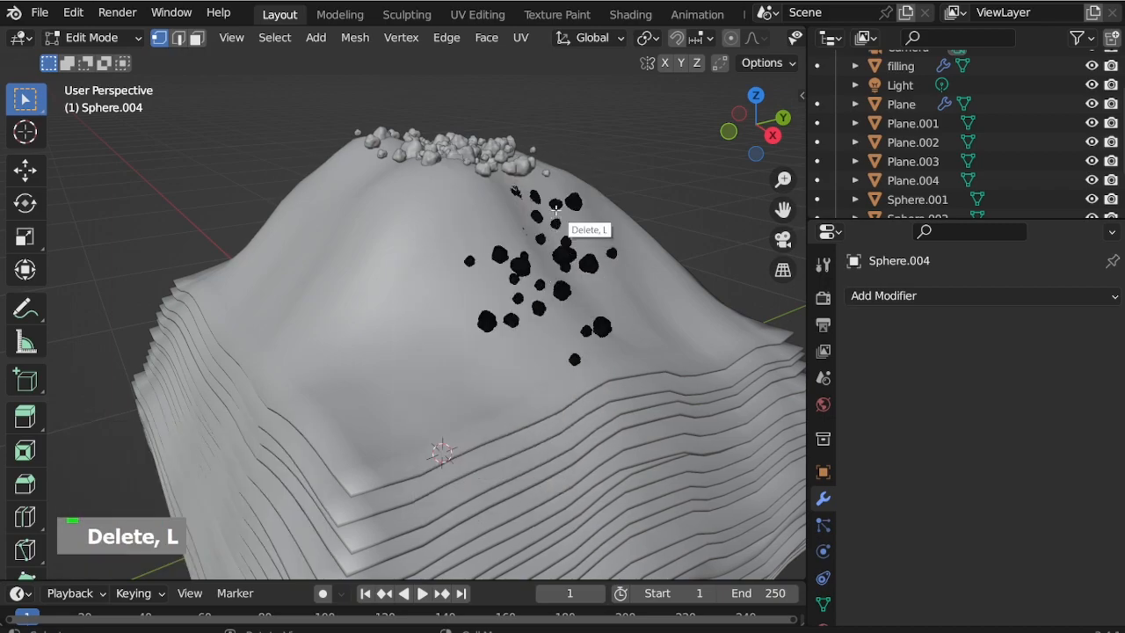
key(l)
key(Delete)
click(525, 267)
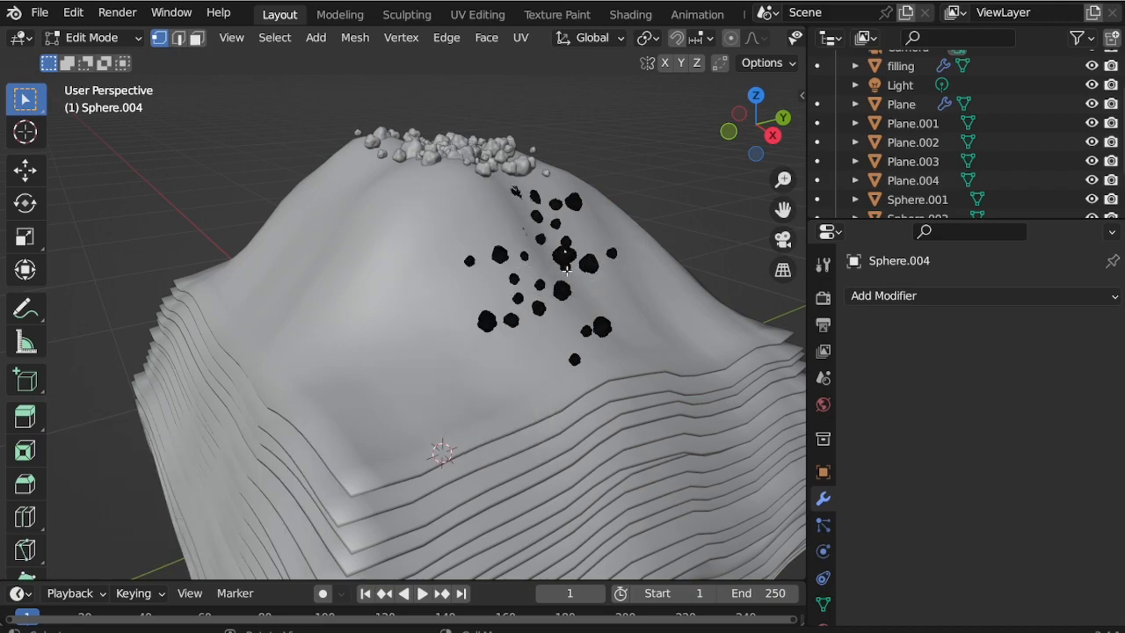
Delete the remaining oversized nut and its small neighbour at the slope cluster's right side, and return to Object Mode
key(Delete)
click(577, 231)
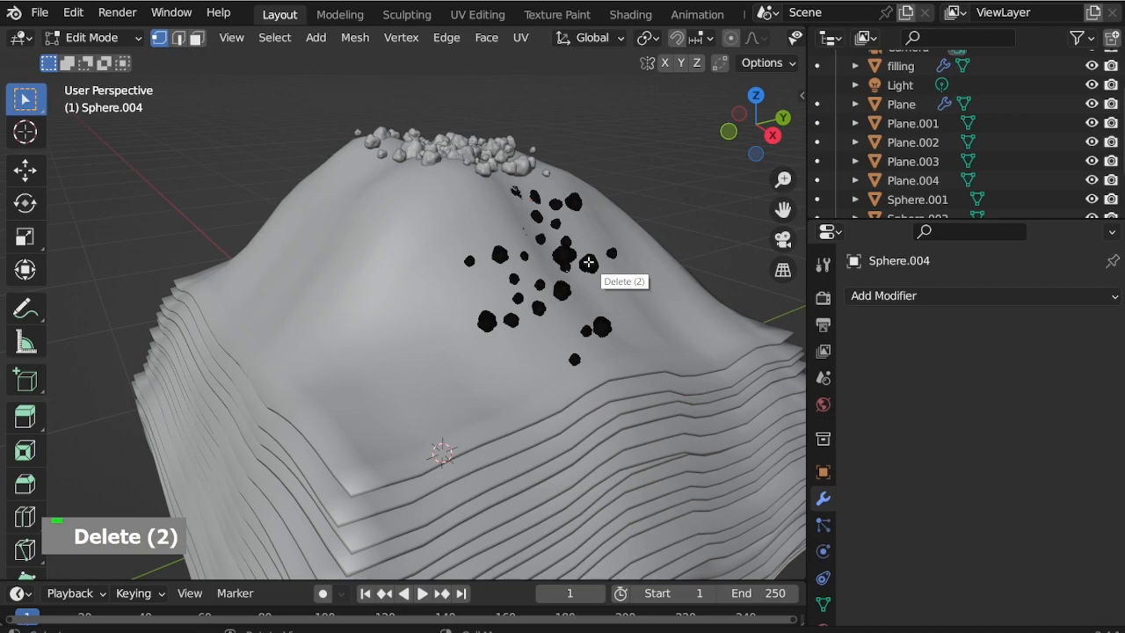
key(l)
key(Delete)
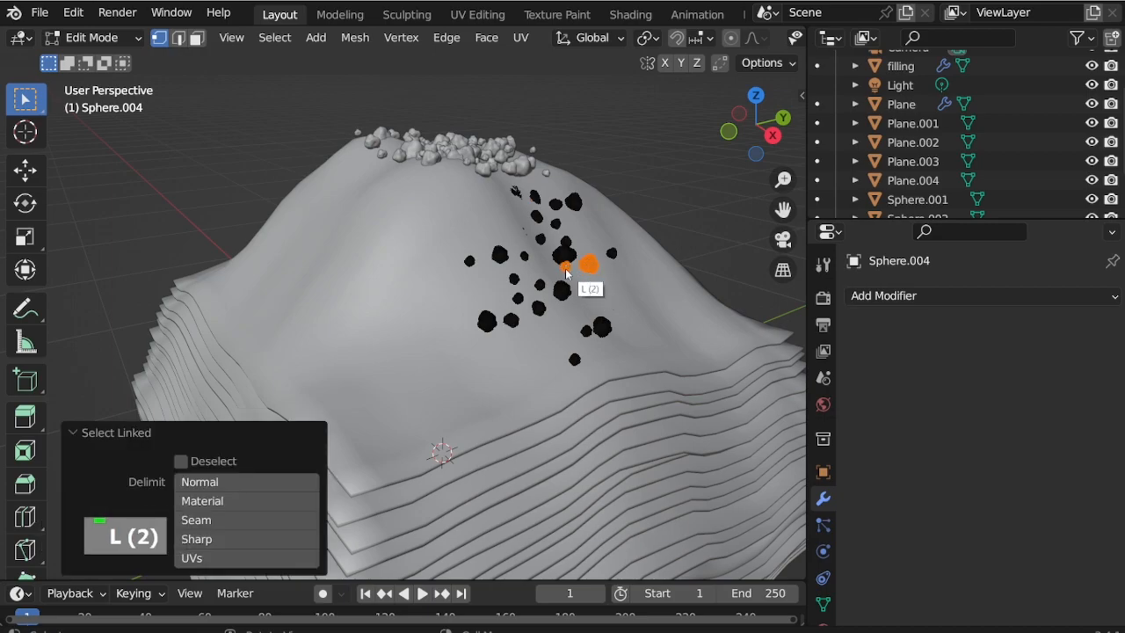
click(557, 269)
click(102, 38)
click(100, 58)
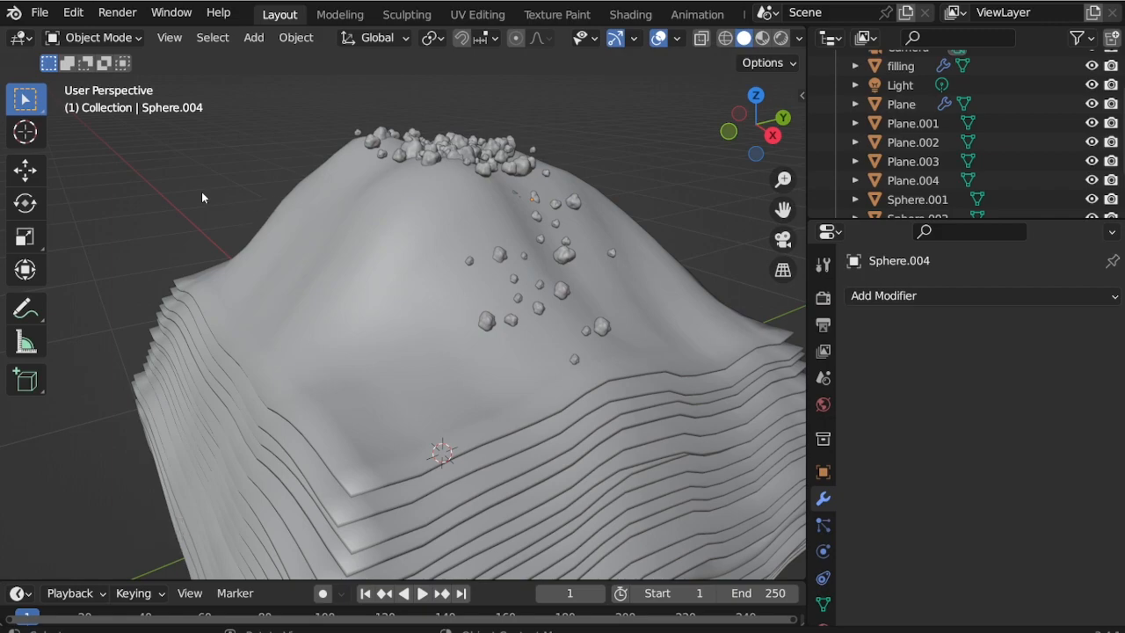
Check the nuts through the camera, then duplicate a top cluster with an offset of X 1.466, Y -0.275, Z -0.487 m
key(KP_0)
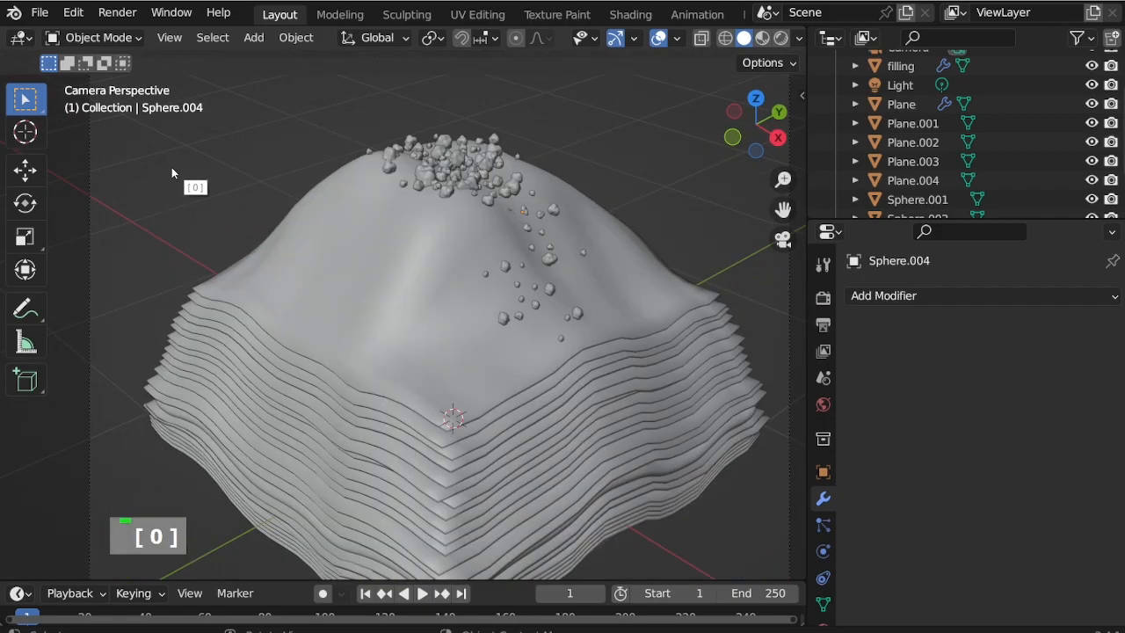
scroll(362, 299, down, 1)
scroll(321, 354, up, 2)
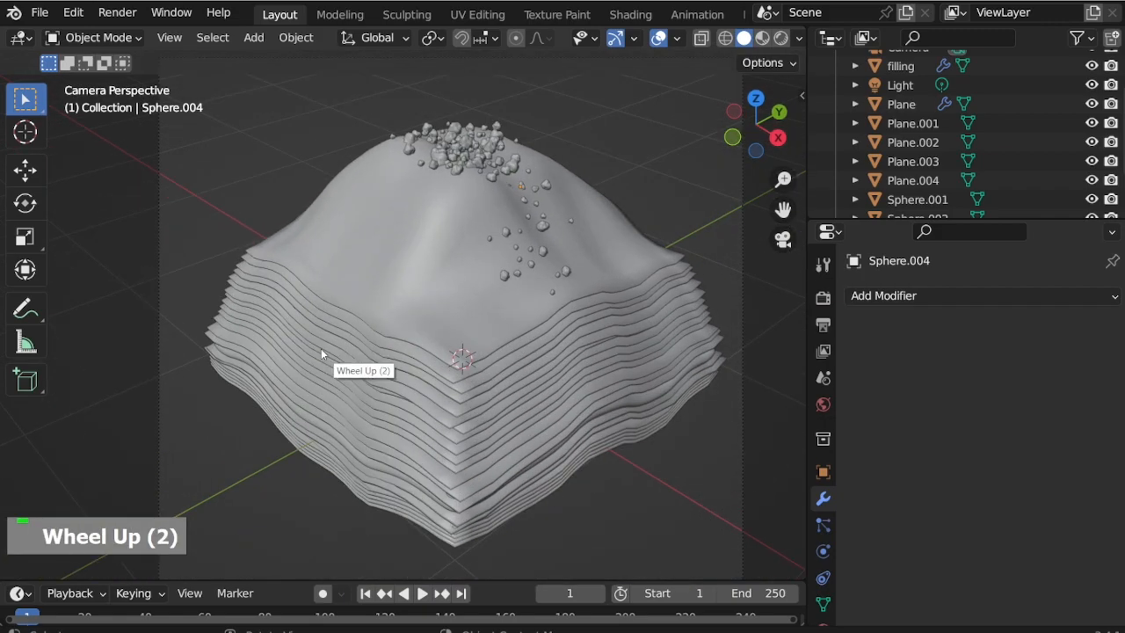
click(321, 350)
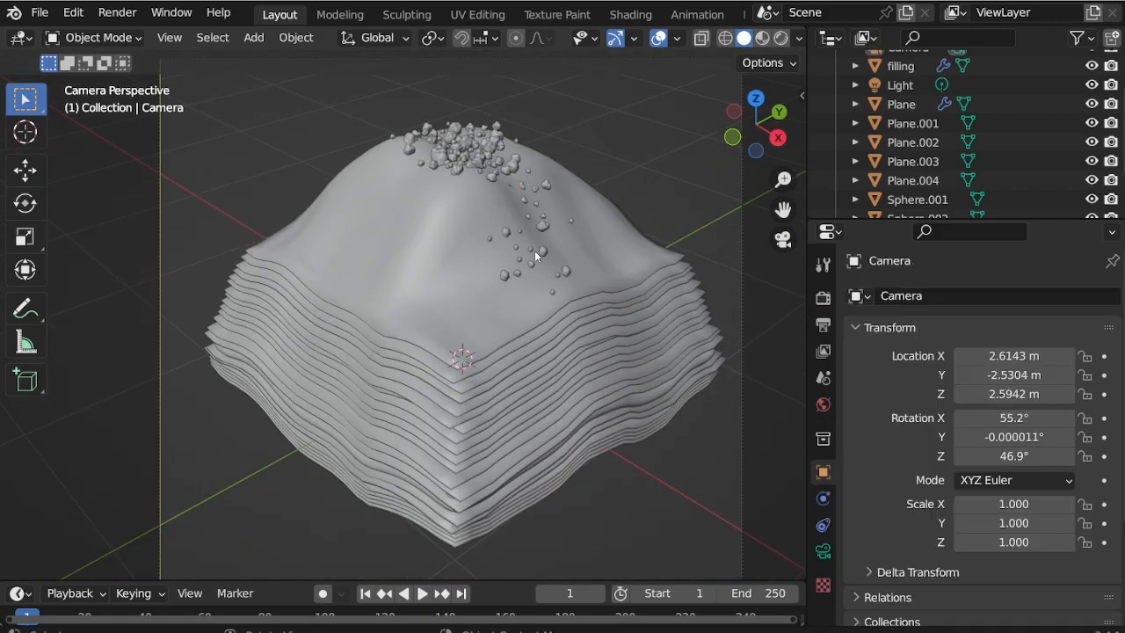
middle_drag(536, 252, 568, 323)
click(402, 189)
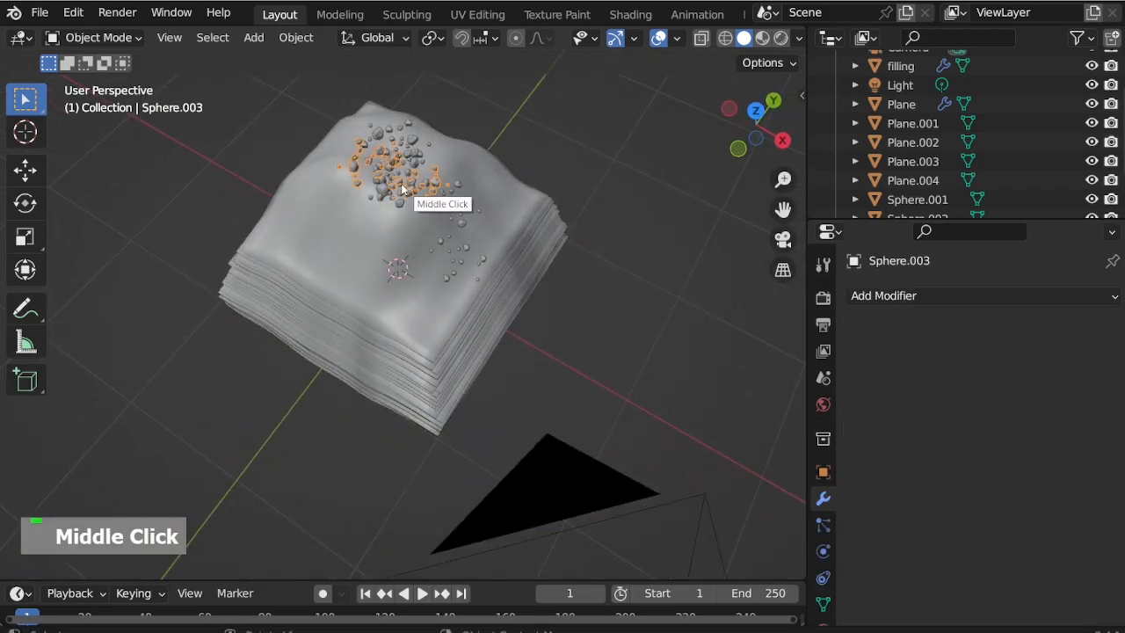
key(shift+d)
click(573, 369)
From the top view, rotate the duplicated cluster about -51° and back 49.3°, and place it just outside the pastry's front edge
key(KP_7)
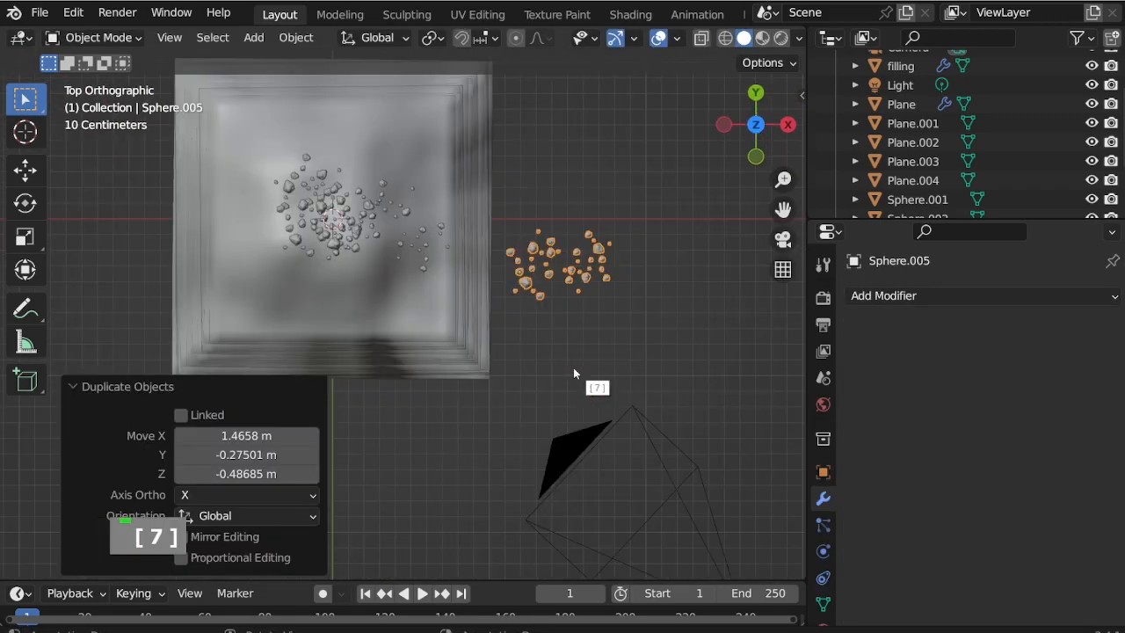
key(r)
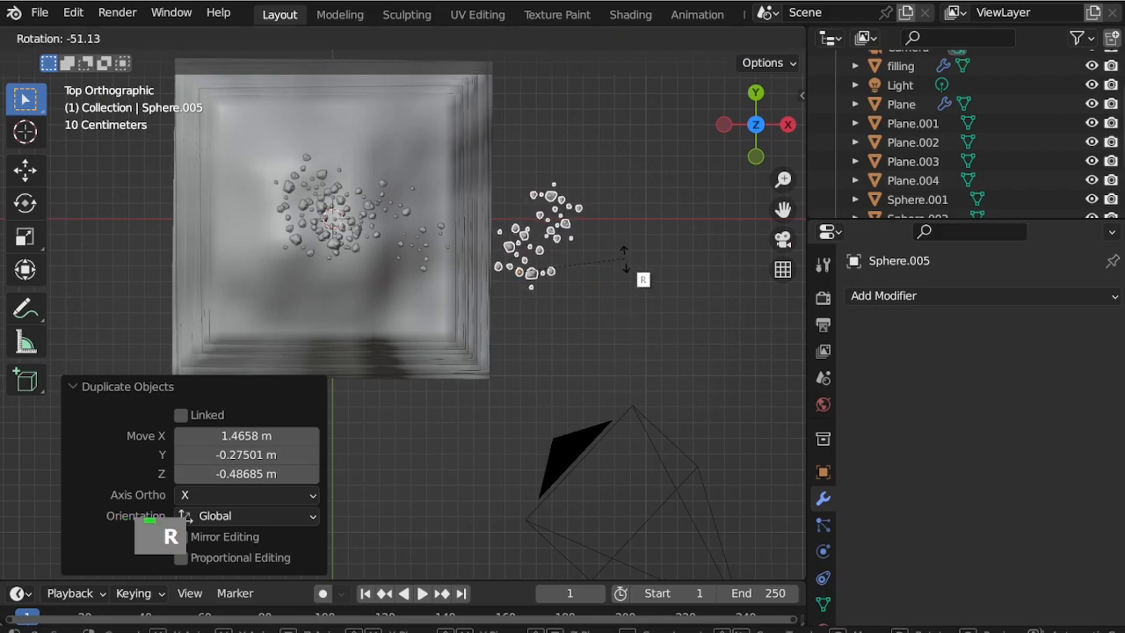
click(624, 259)
key(g)
click(487, 382)
key(g)
click(549, 367)
key(r)
click(460, 479)
key(g)
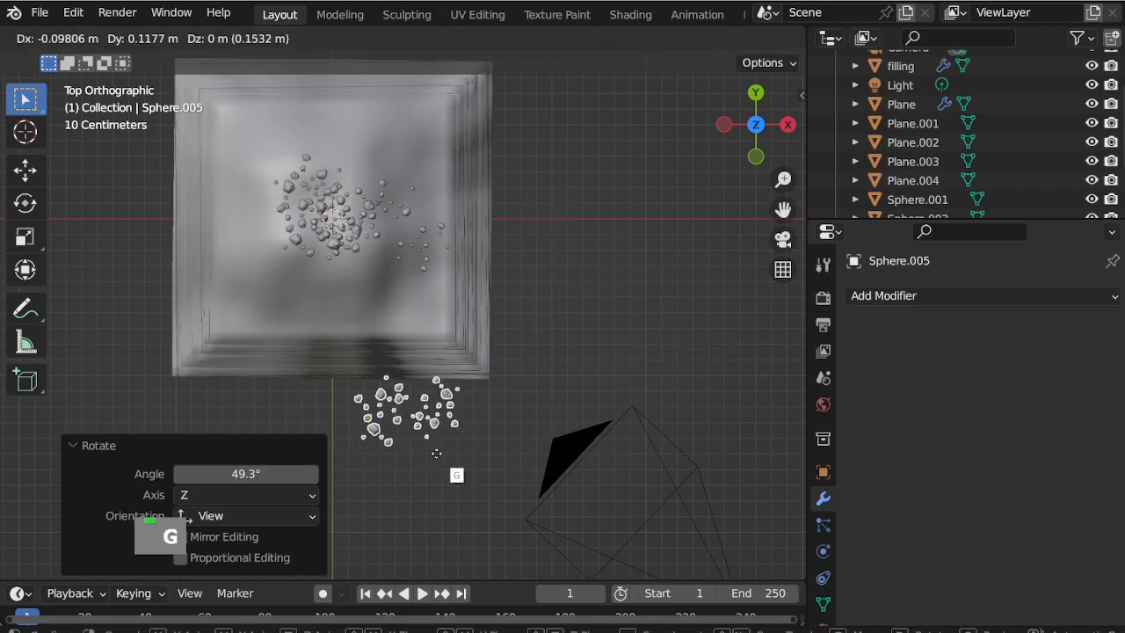
click(466, 453)
From the front view, lower the duplicated cluster about 0.811 m along Z to the pastry's base level
middle_drag(466, 454, 455, 466)
scroll(451, 460, up, 2)
key(KP_1)
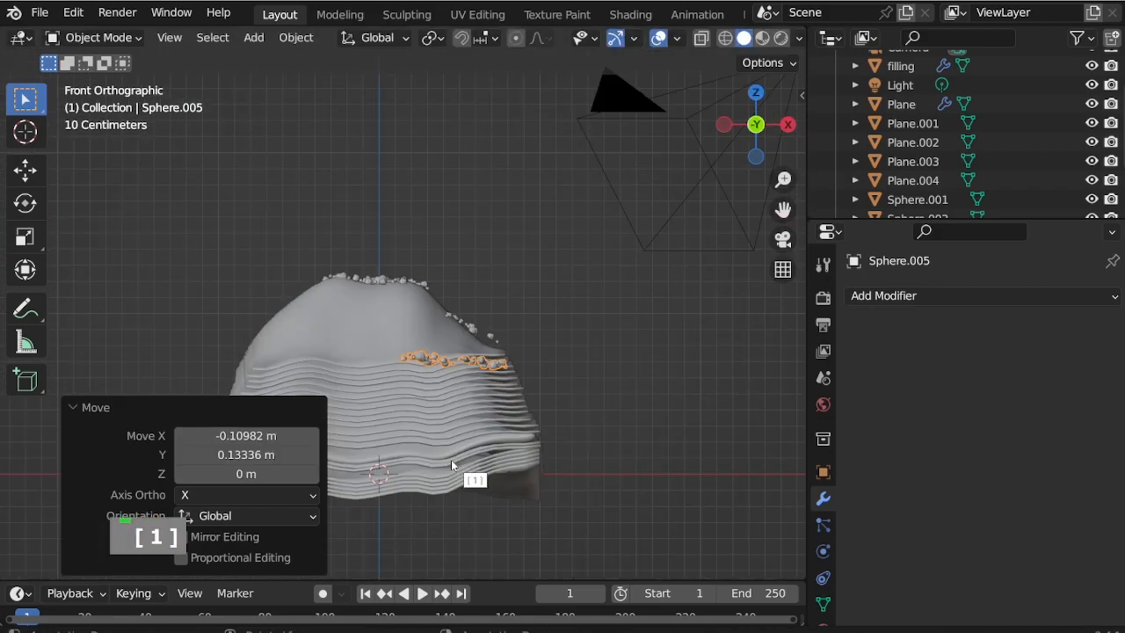
key(g)
key(z)
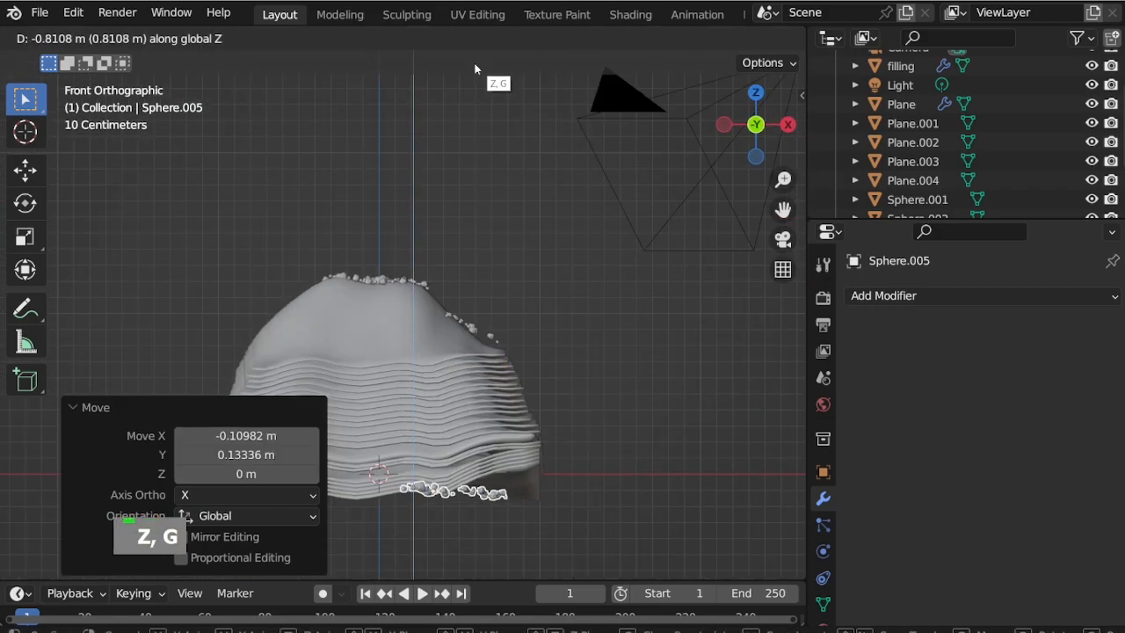
click(473, 63)
From the top view, rotate the base cluster 23.2° about Z and scale it by 1.073
middle_drag(499, 147, 475, 505)
key(KP_7)
key(r)
key(z)
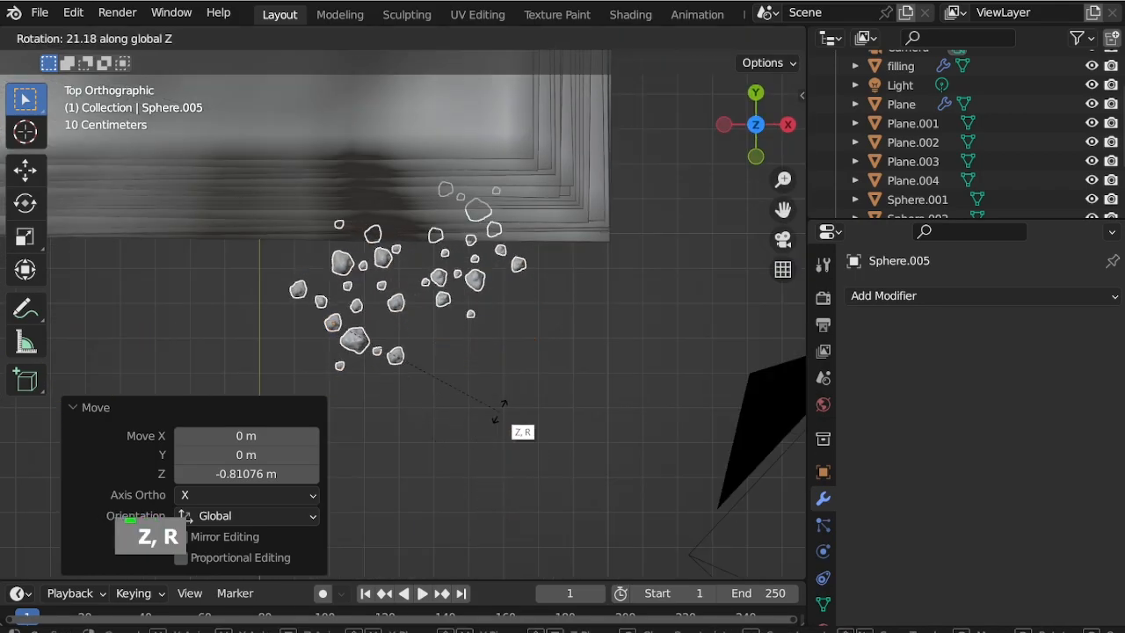
click(522, 415)
key(s)
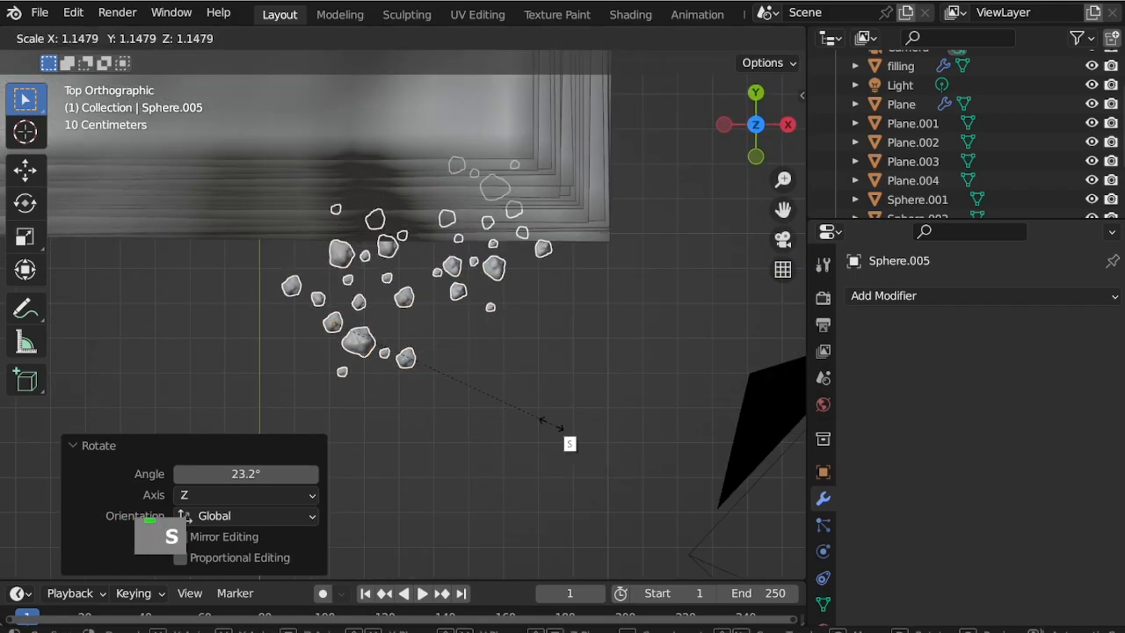
click(567, 400)
Duplicate the base cluster, rotate the copy and move it X -1.650, Y 0.396 m to the pastry's front-left corner
scroll(577, 394, down, 3)
key(shift+d)
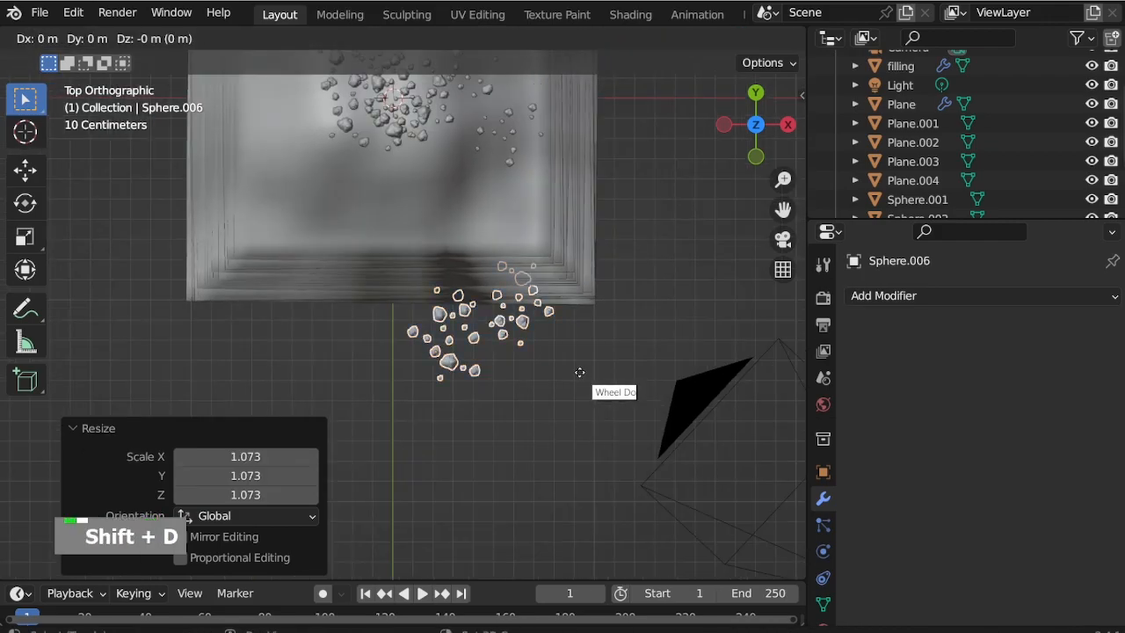
click(615, 419)
key(r)
click(551, 470)
key(h)
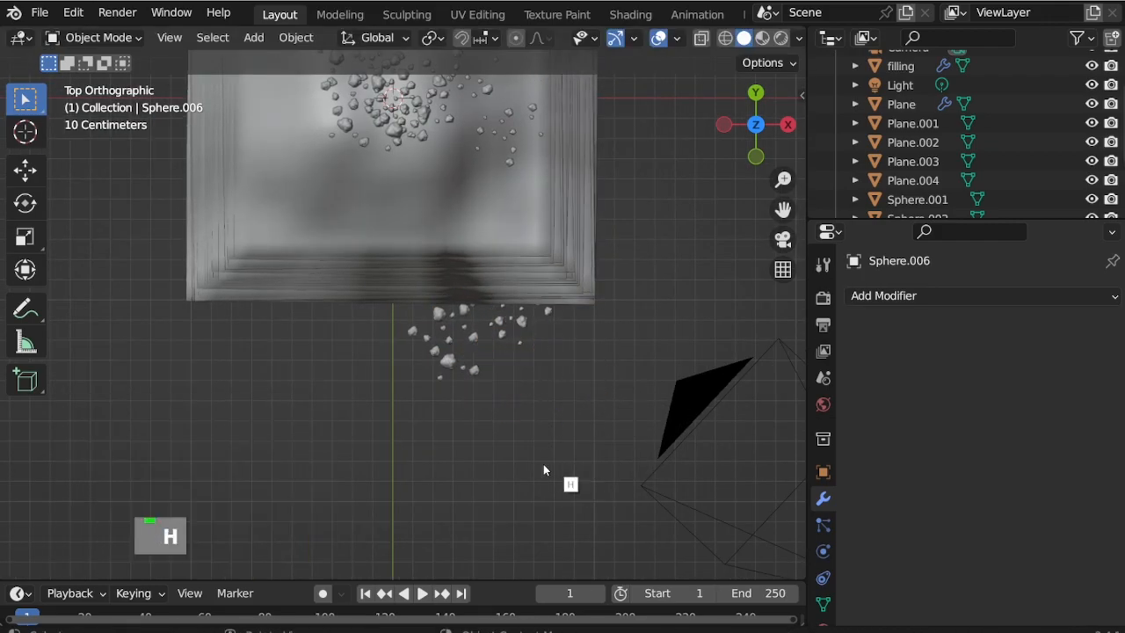
key(g)
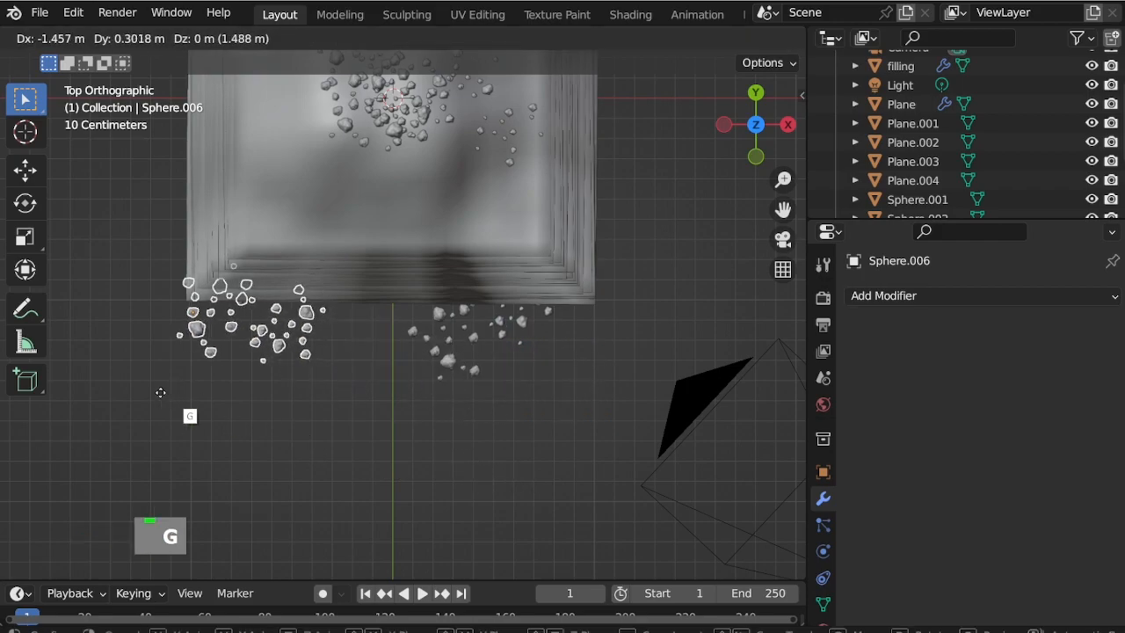
click(130, 376)
In camera view, select the original base cluster at the pastry's front and rotate it -127° about Z
middle_drag(445, 410, 450, 214)
key(KP_0)
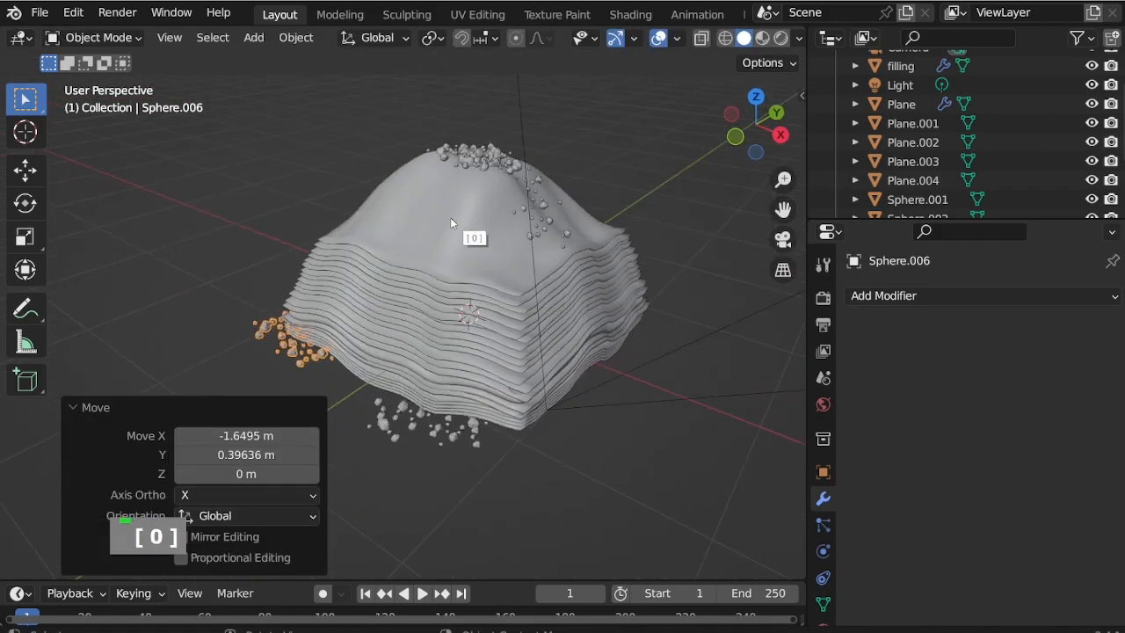
click(393, 531)
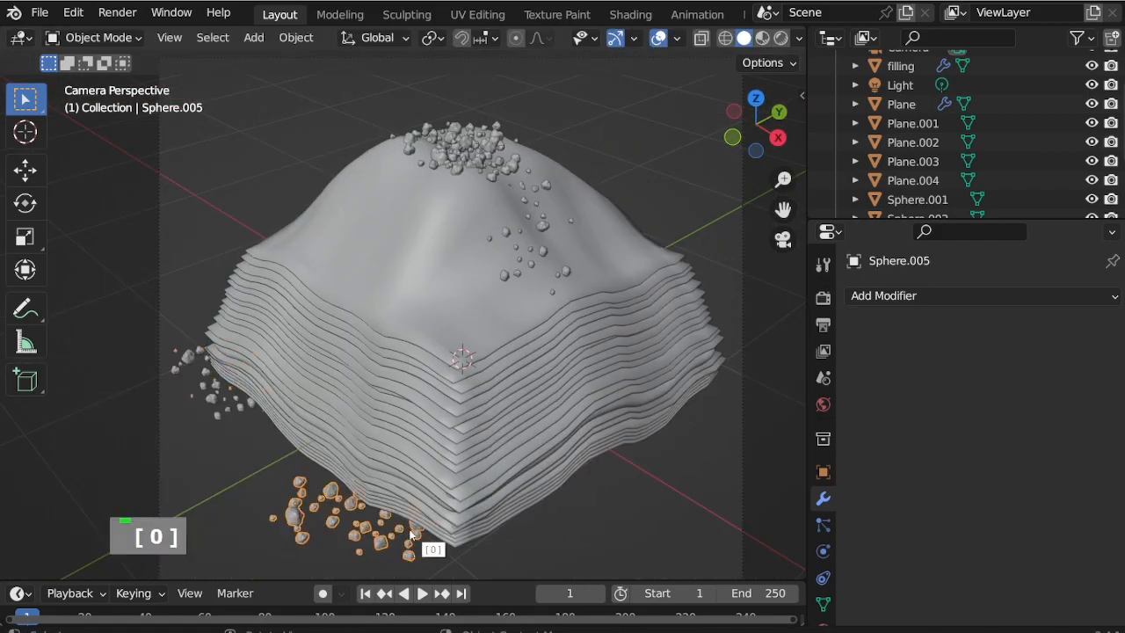
key(r)
key(z)
click(264, 530)
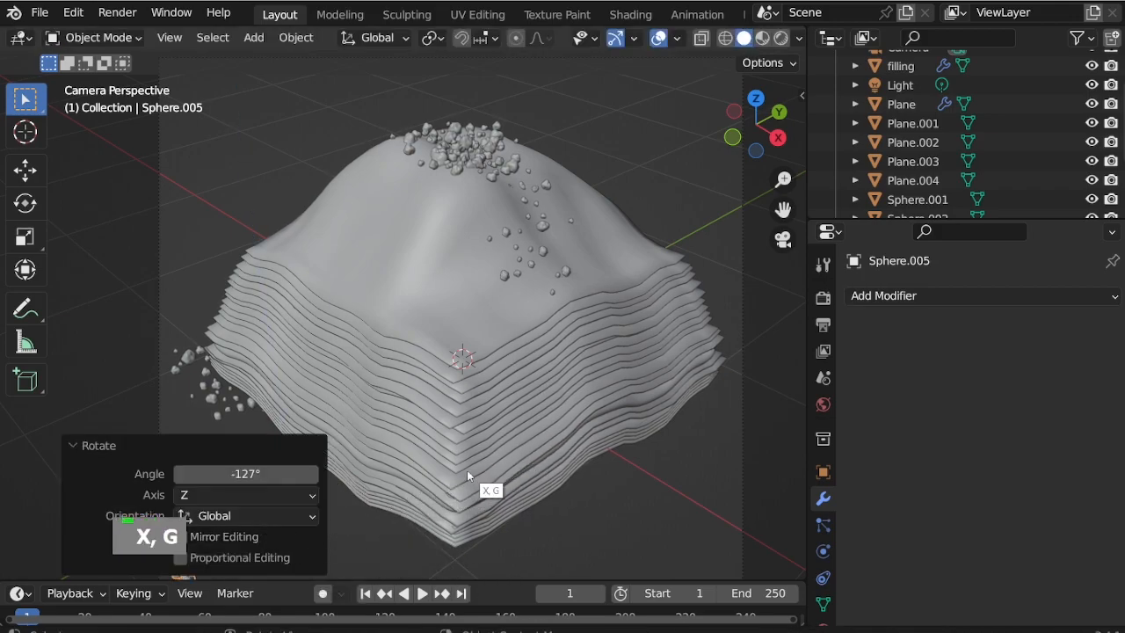
Reselect the front base cluster and shift it along Y toward the pastry's lower edge
click(430, 481)
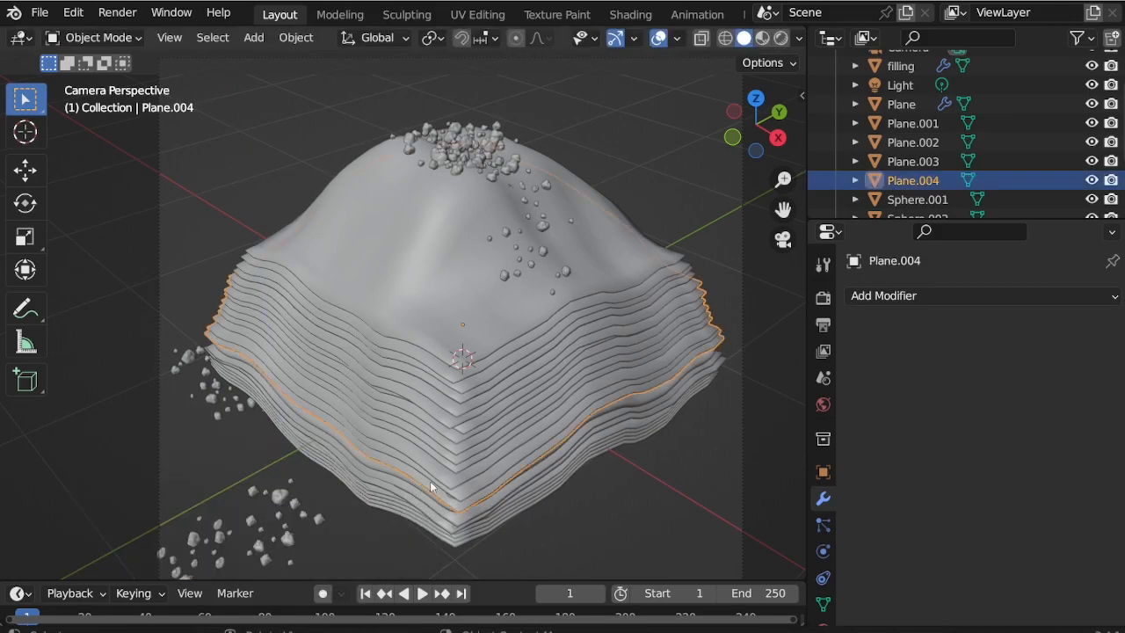
click(288, 523)
key(g)
key(x)
key(y)
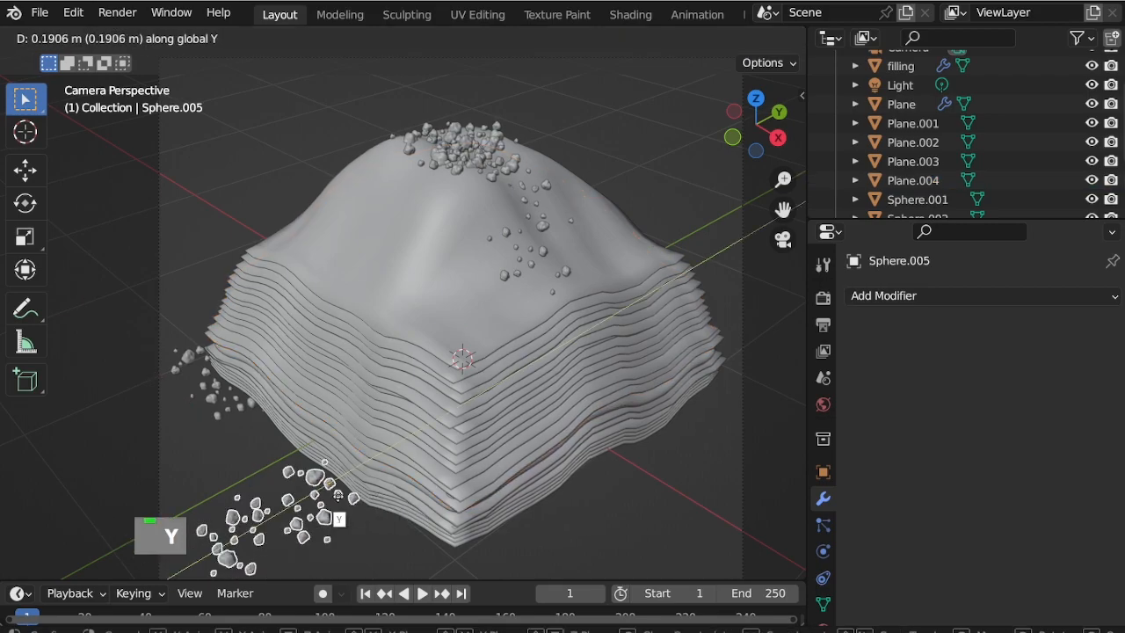
click(397, 482)
Move the base cluster along X and Y to the right of the pastry's near corner, ending with a 0.075 m shift along X
key(g)
key(x)
click(559, 498)
key(g)
key(y)
click(641, 475)
key(g)
key(x)
click(654, 487)
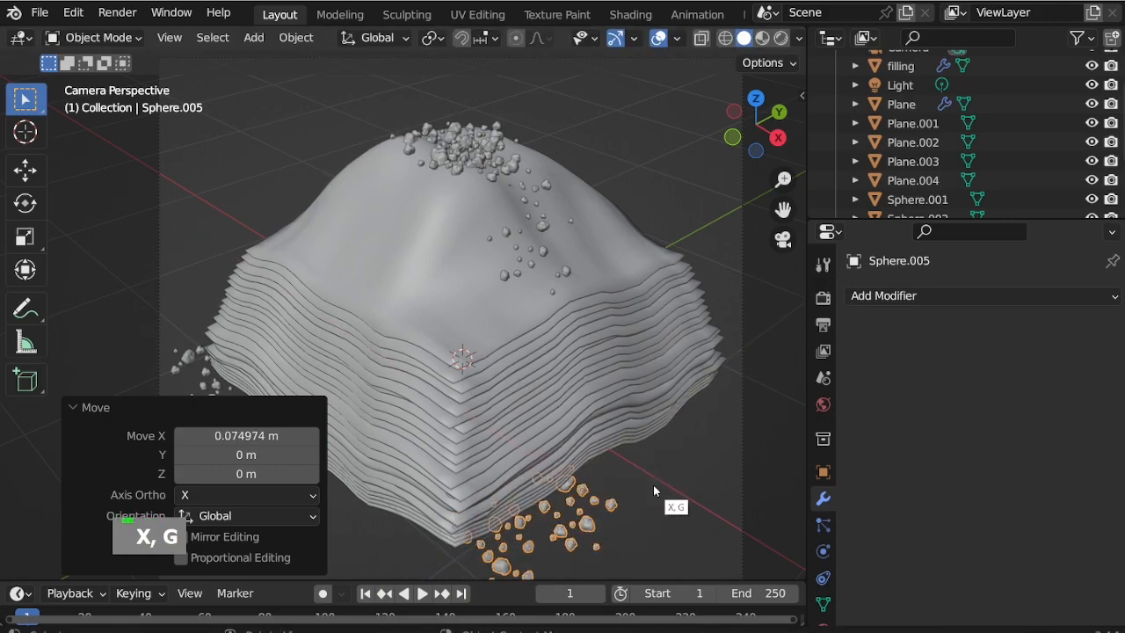
Rotate the base cluster about -35° around Z and move it 0.145 m along X
key(r)
key(z)
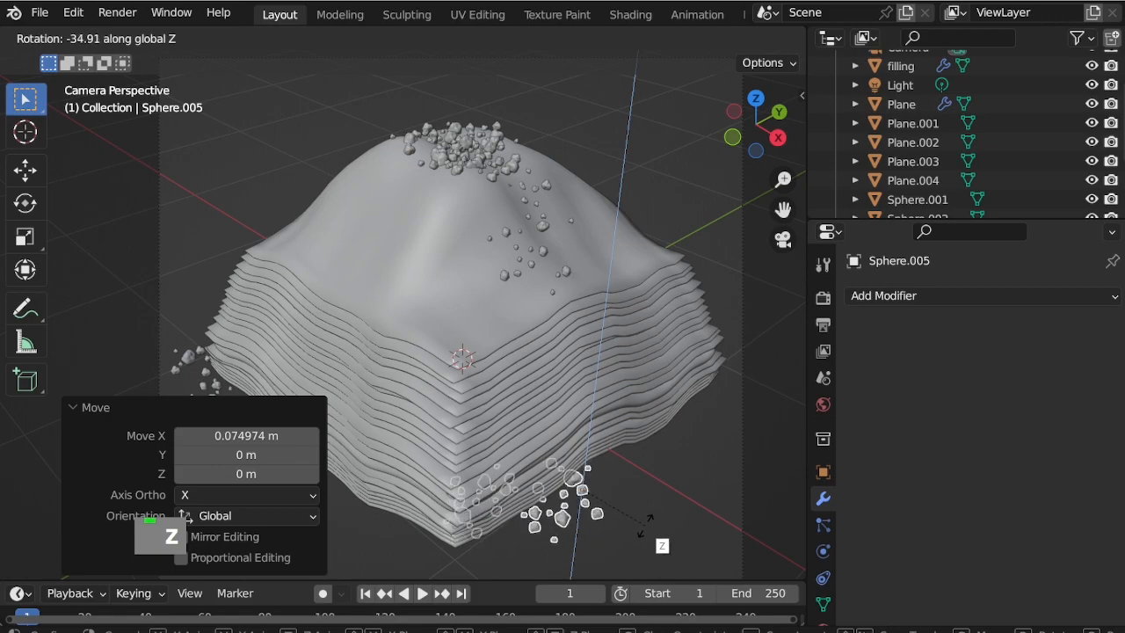
click(646, 523)
key(g)
key(x)
click(670, 542)
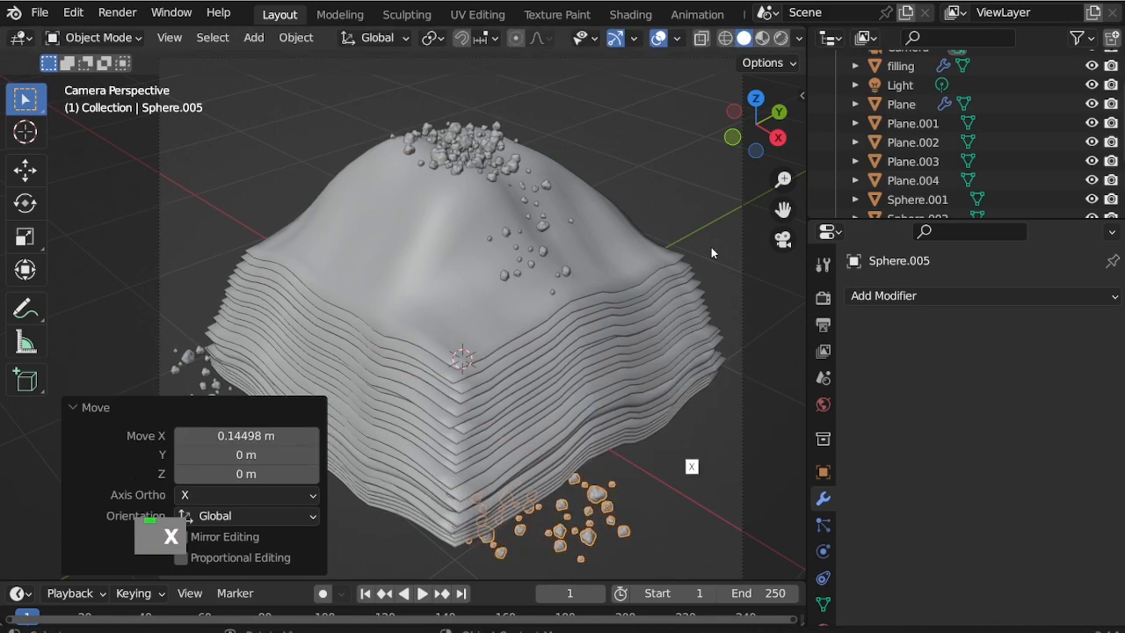
Rotate the base cluster by the pastry's far-left corner 40.8° around Z and move it about -0.1 m along Y
click(704, 178)
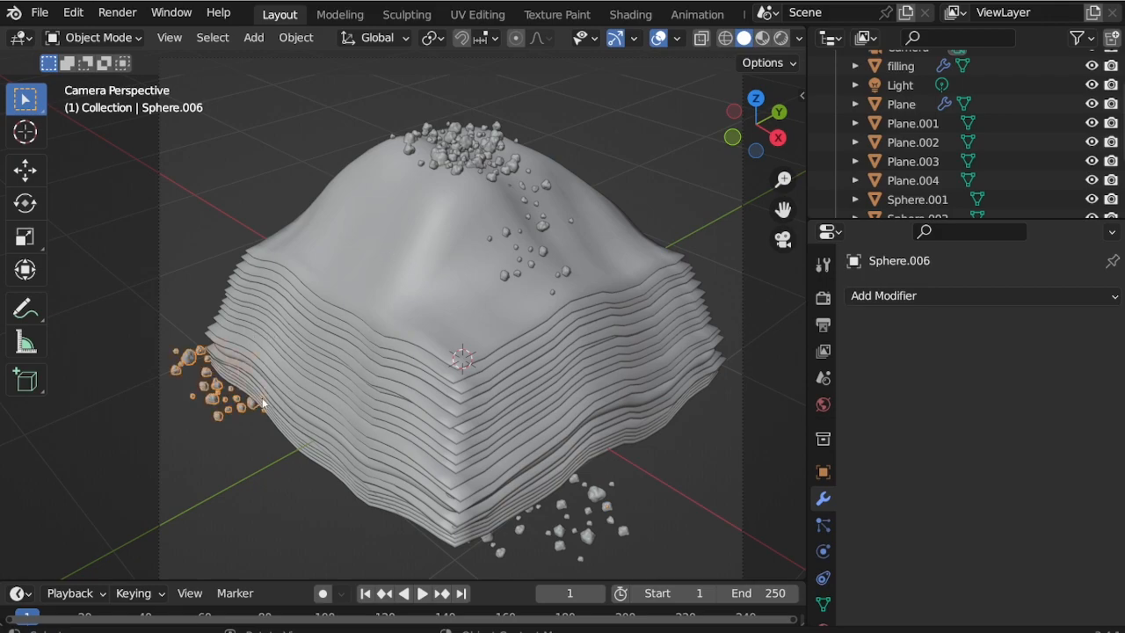
key(r)
key(z)
click(347, 344)
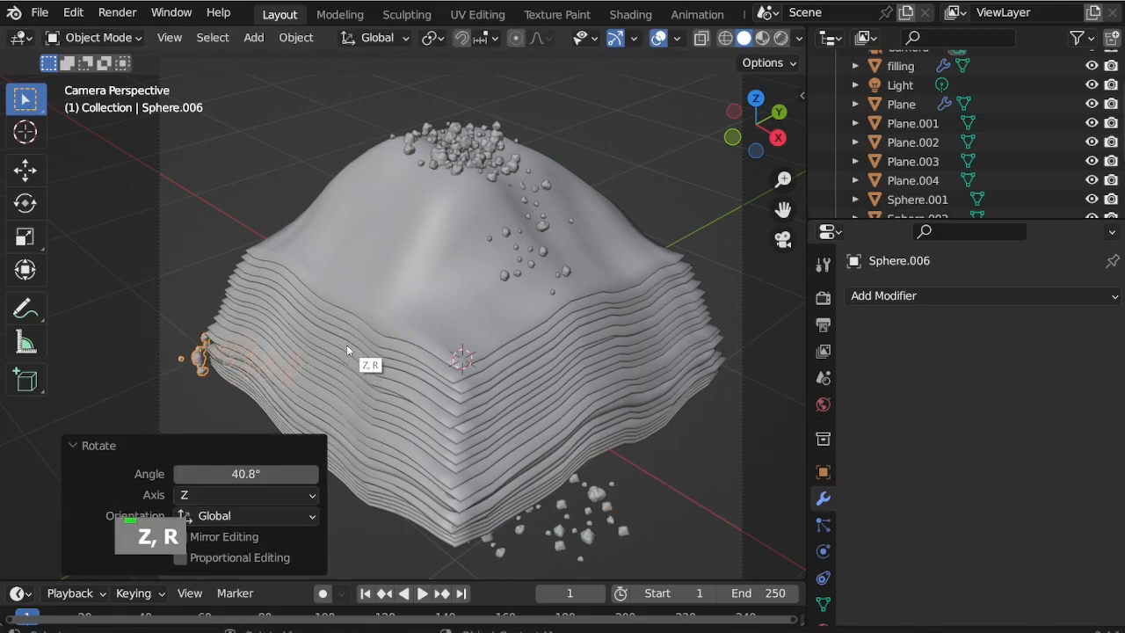
key(g)
key(y)
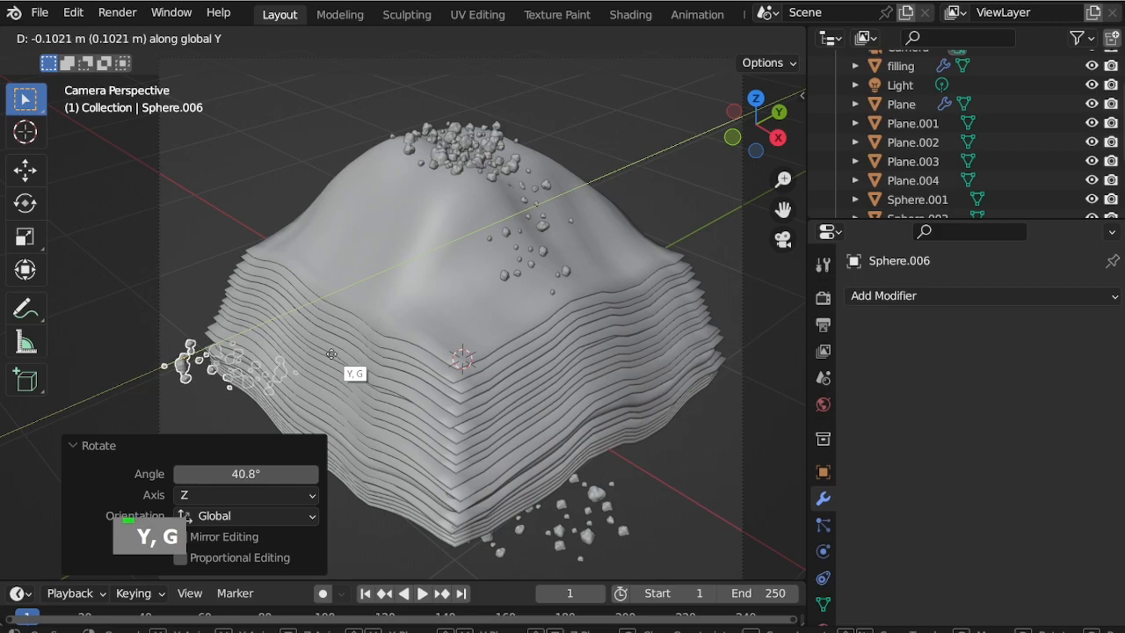
click(332, 354)
Shift the left base cluster along X, turn it around Z, and nudge it along X again so it gathers by the left corner
key(g)
key(x)
click(308, 337)
key(r)
key(z)
click(274, 270)
key(g)
key(x)
double_click(266, 149)
Select the base cluster near the pastry's front corner and move it -0.127 m along Y
click(589, 514)
key(g)
key(y)
click(554, 485)
Move the front base cluster -0.123 m along Y and shift it along negative X toward the near corner
scroll(552, 290, down, 1)
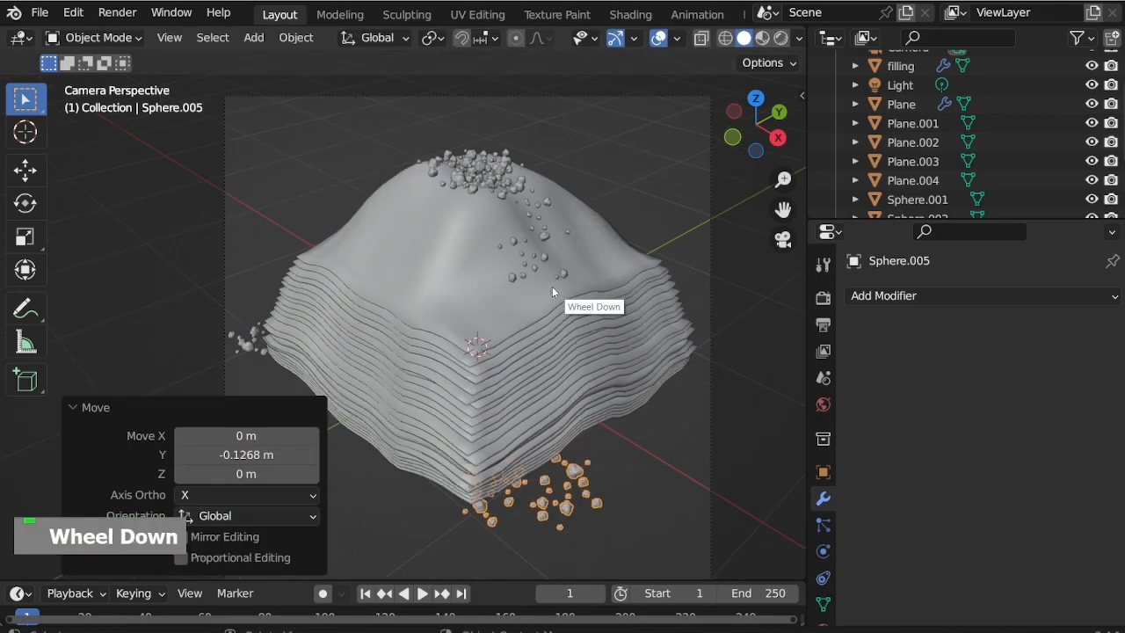
scroll(474, 447, up, 2)
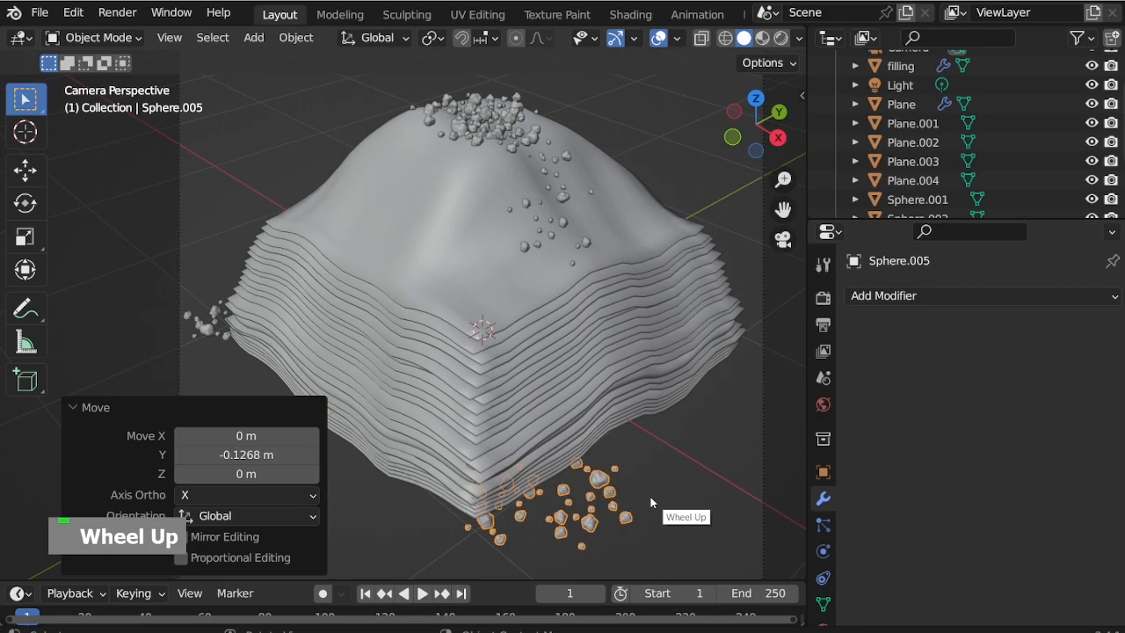
key(g)
key(y)
key(g)
key(x)
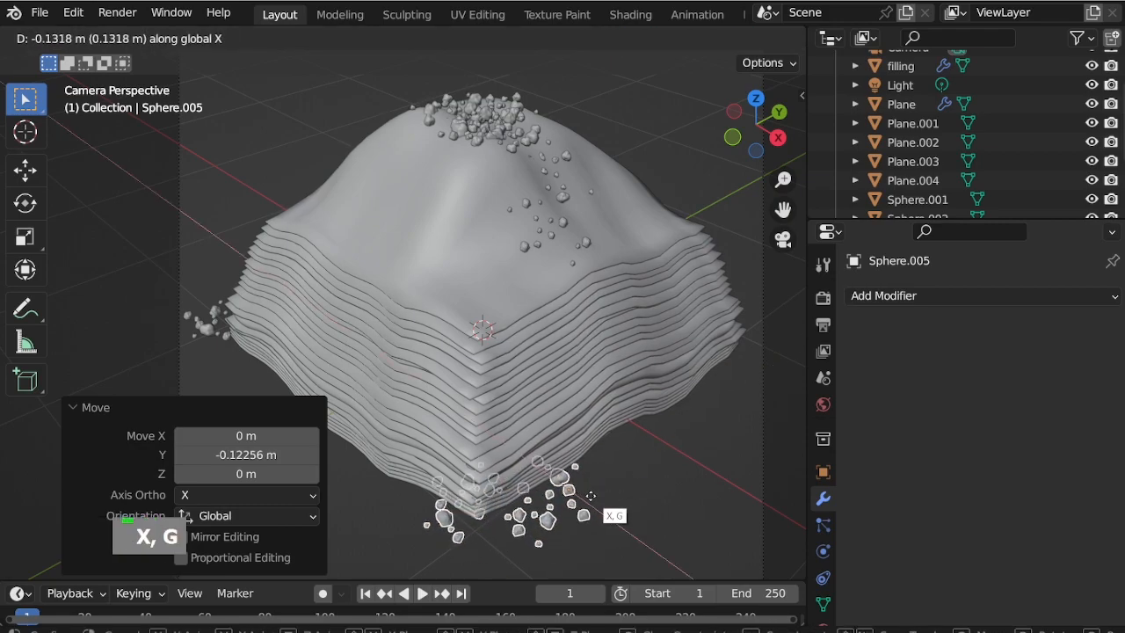
click(612, 522)
click(199, 334)
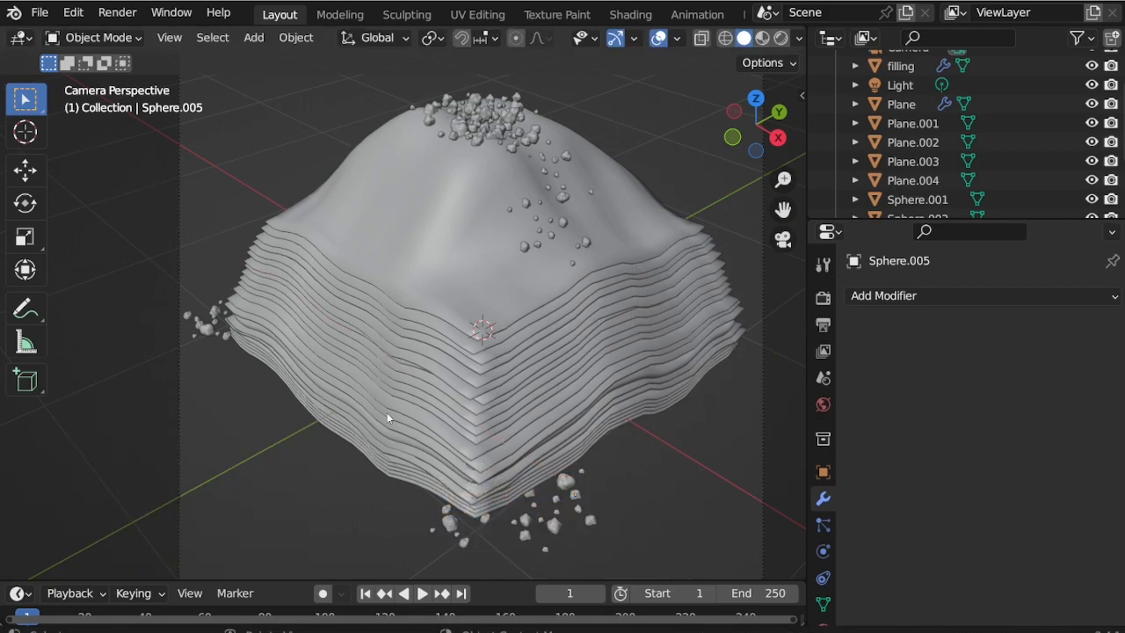
Adjust the front base cluster along Y and move it 0.075 m along X
key(g)
key(y)
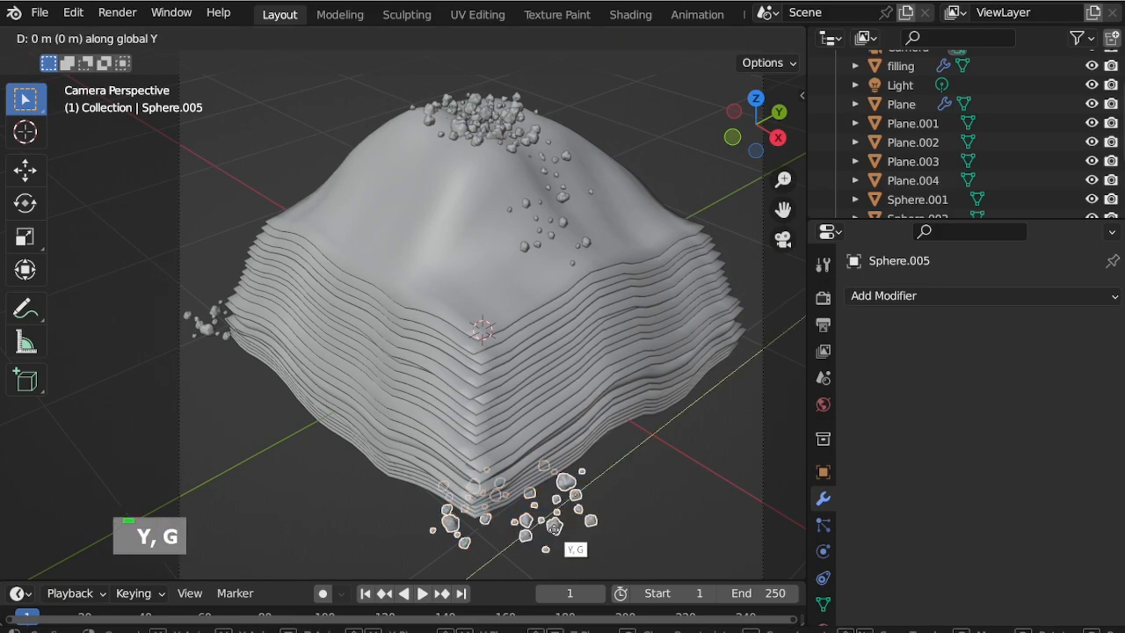
click(604, 538)
key(g)
key(x)
click(595, 542)
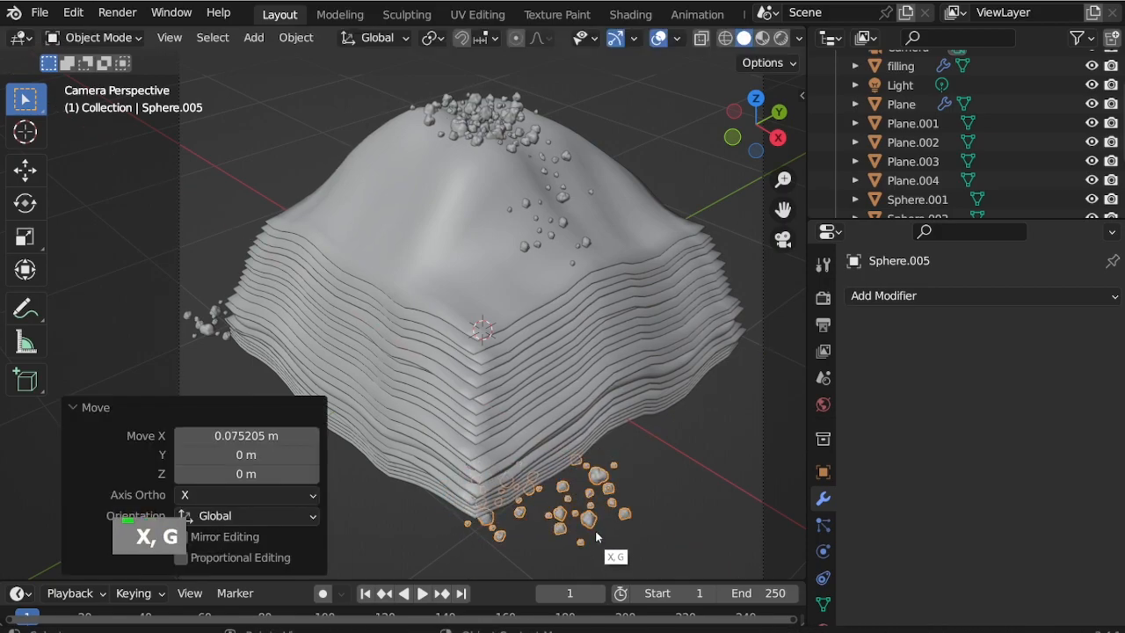
click(673, 151)
Move the front base cluster 0.13 m along Y, rotate it 14° around Z, and shift it about -0.02 m along X
click(596, 481)
key(g)
key(y)
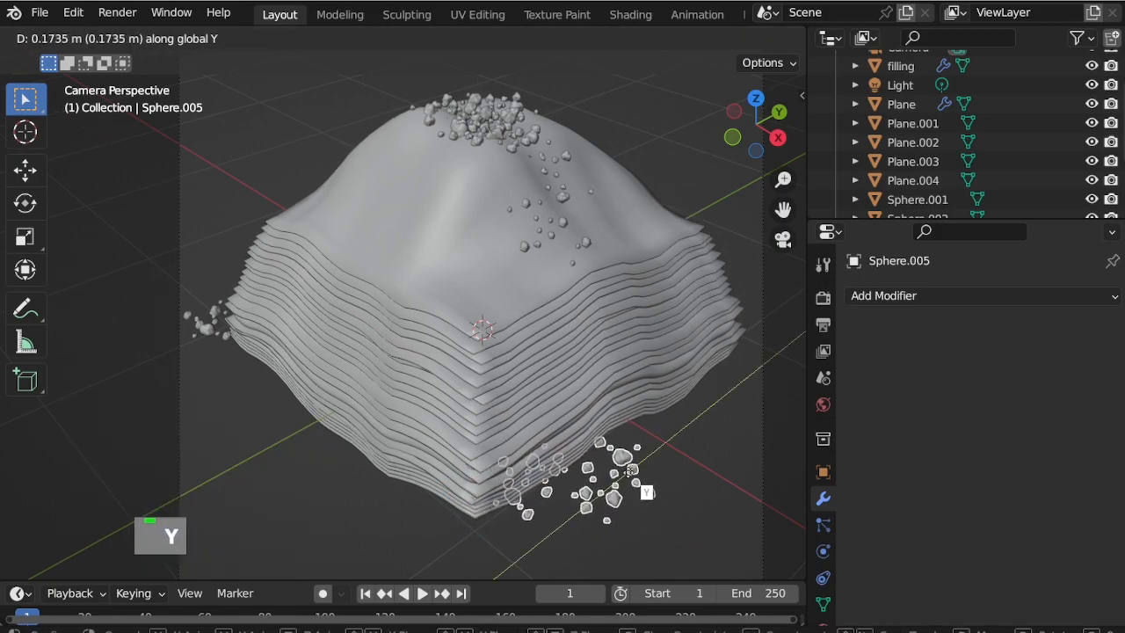
click(616, 479)
key(r)
key(z)
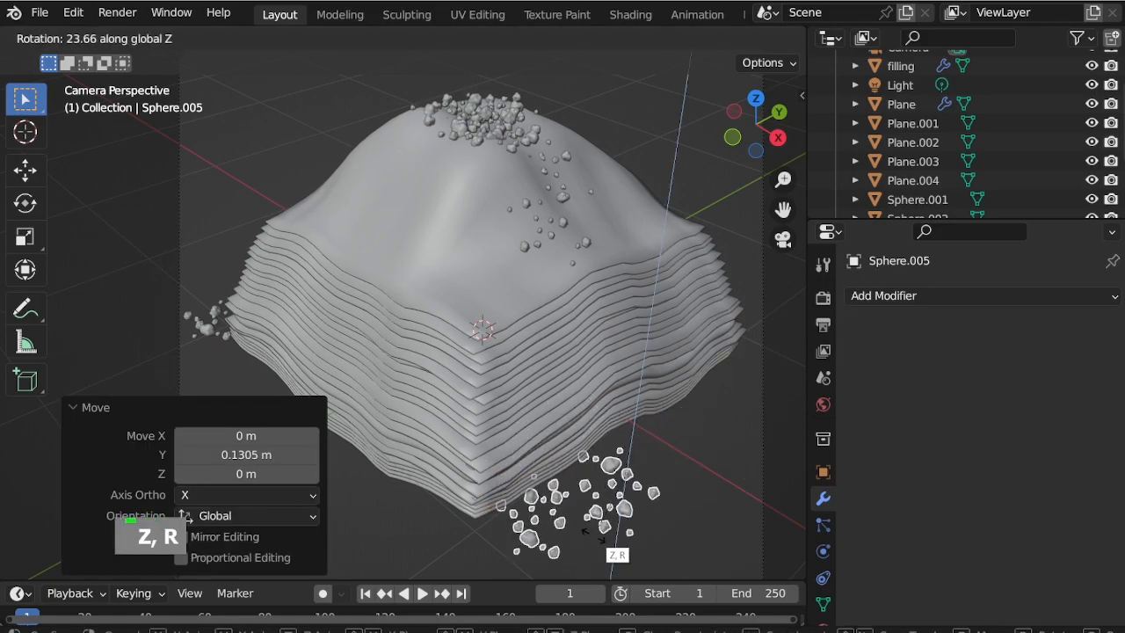
click(587, 525)
key(g)
key(x)
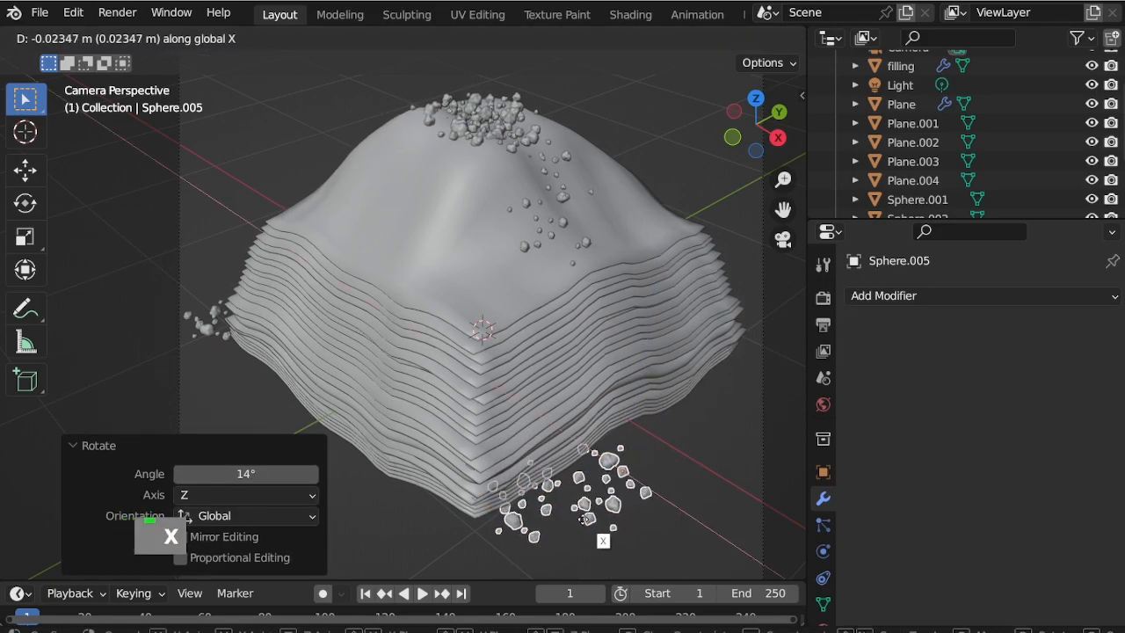
click(585, 523)
Move the left base cluster 0.629 m along X and rotate it around Z to line it up with the pastry's lower-left edge
click(208, 327)
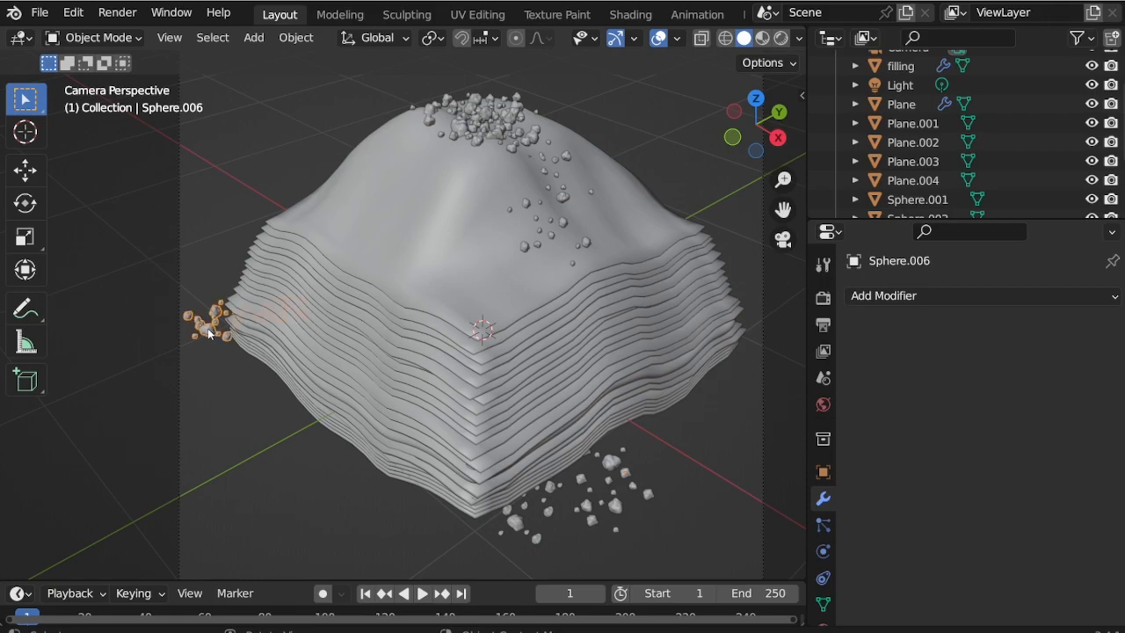
key(g)
key(x)
click(272, 388)
key(r)
key(z)
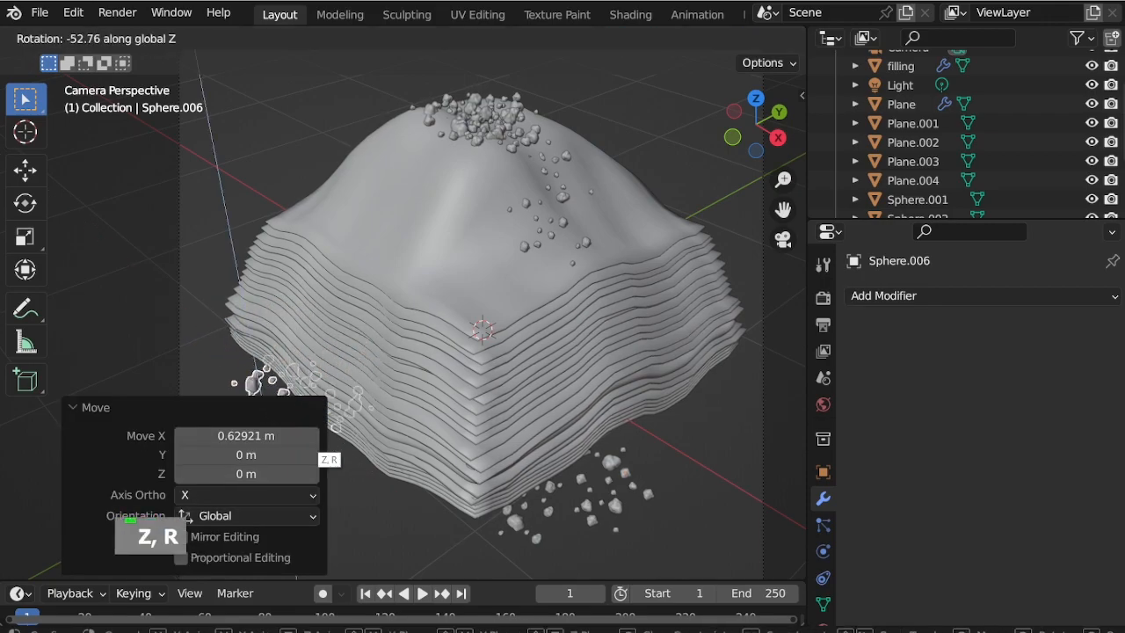
click(283, 445)
click(258, 163)
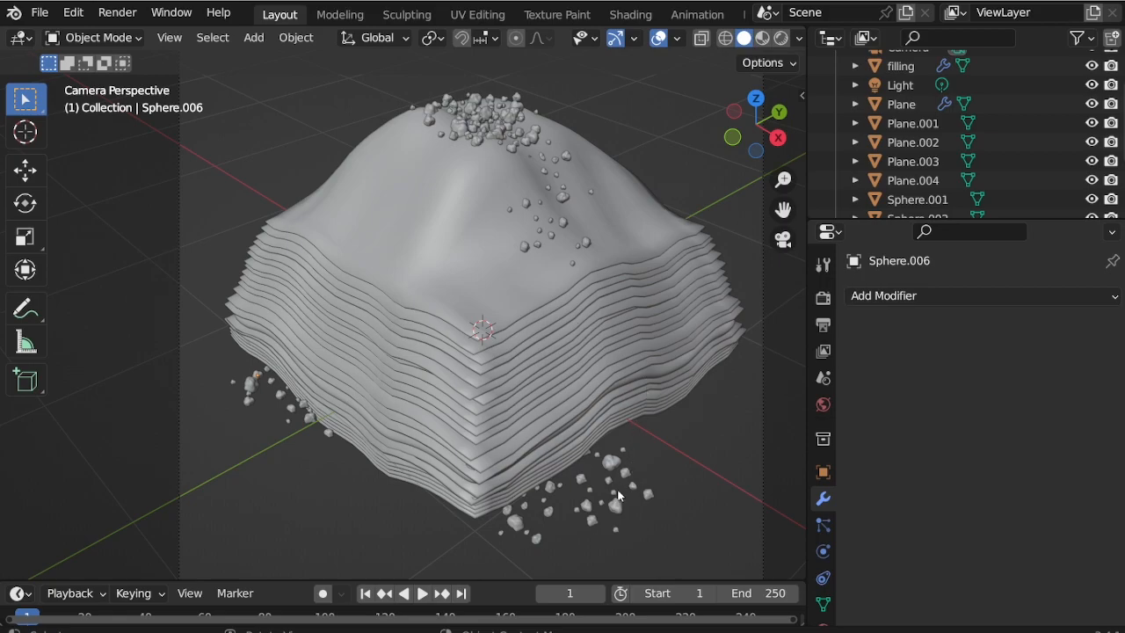
Move the front base cluster -0.208 m along Y and rotate it about 3.5° around Z
key(g)
key(y)
click(600, 515)
key(r)
key(z)
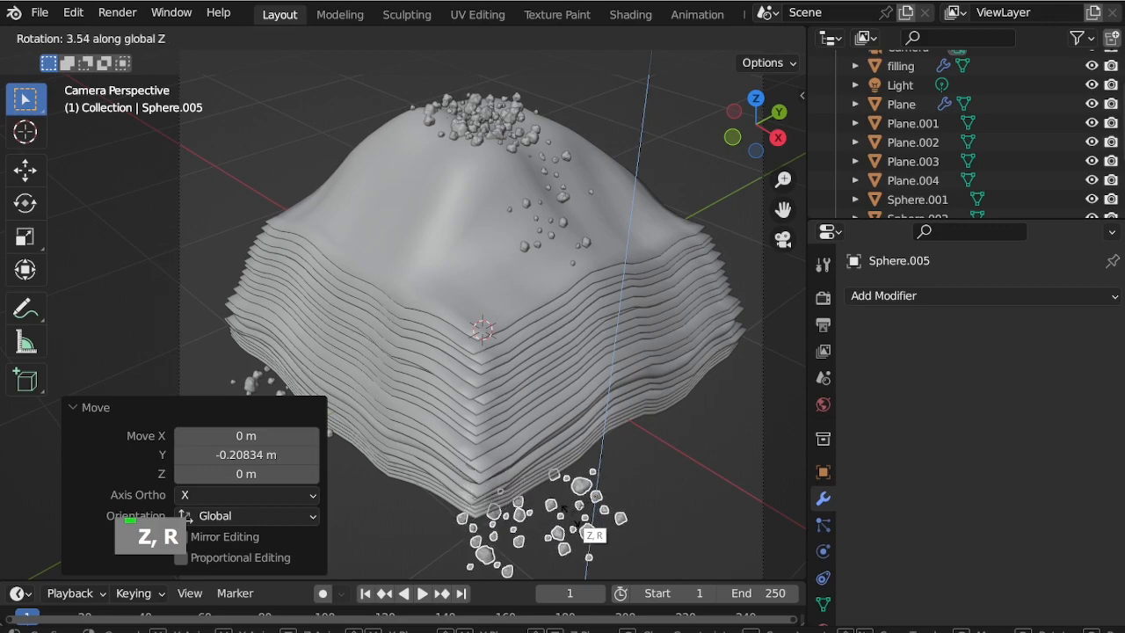
click(572, 517)
Place the front base cluster around the near corner by moving it -0.138 m along Y and about -0.16 m along X
key(g)
key(y)
click(562, 523)
key(g)
key(x)
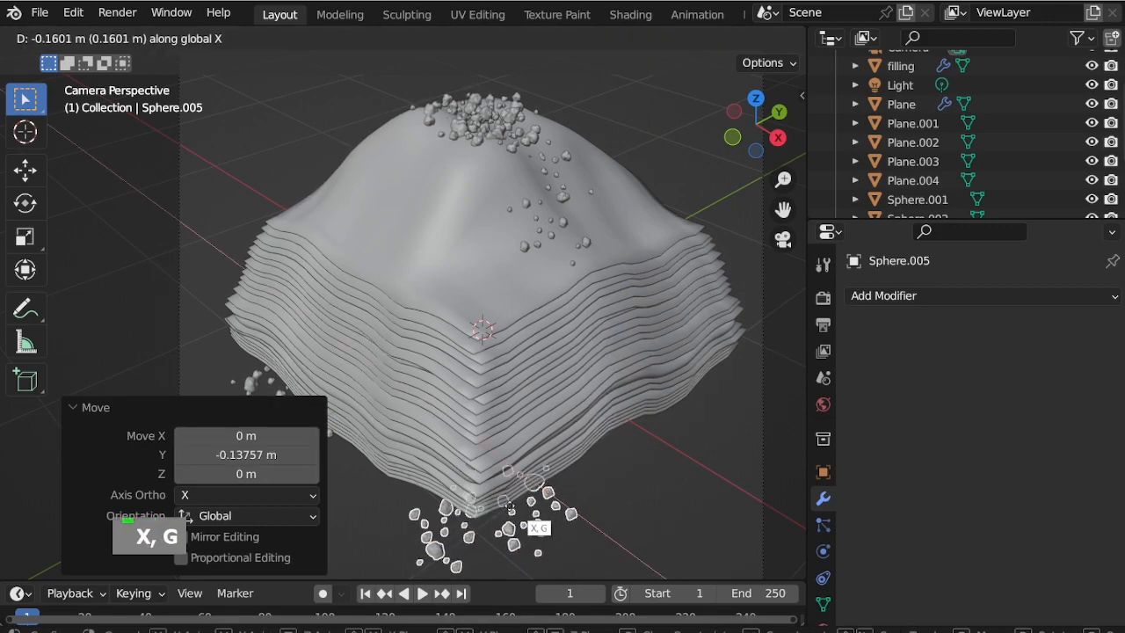
click(515, 510)
click(615, 119)
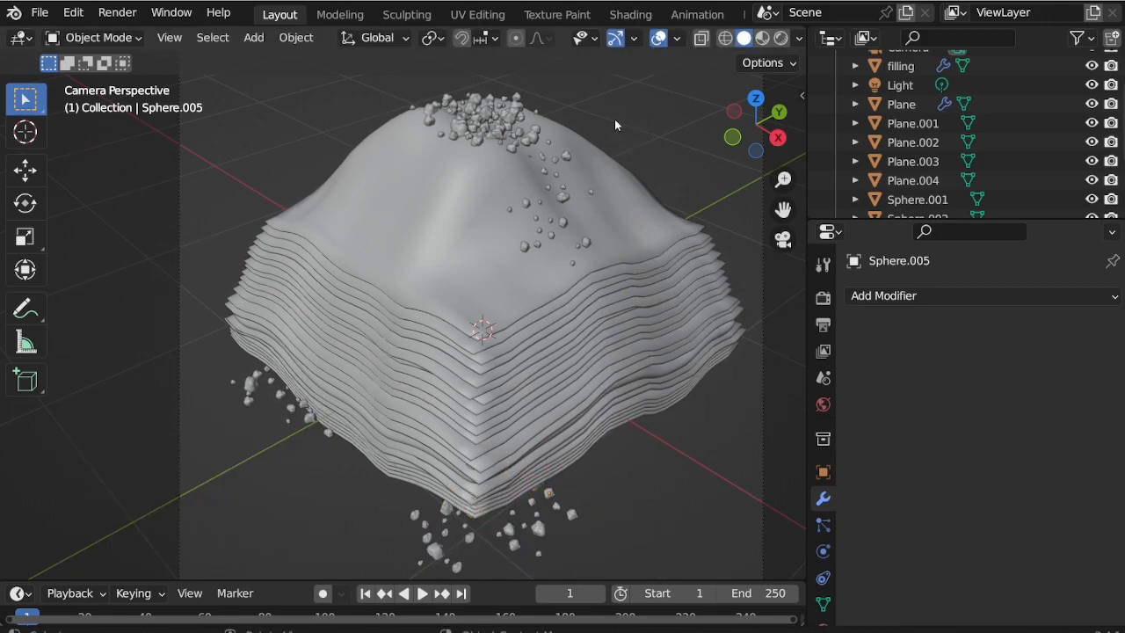
Enter Edit Mode on the front base cluster and duplicate its large nut to the right of the corner in place
scroll(525, 374, down, 2)
middle_drag(525, 373, 524, 507)
scroll(464, 497, up, 6)
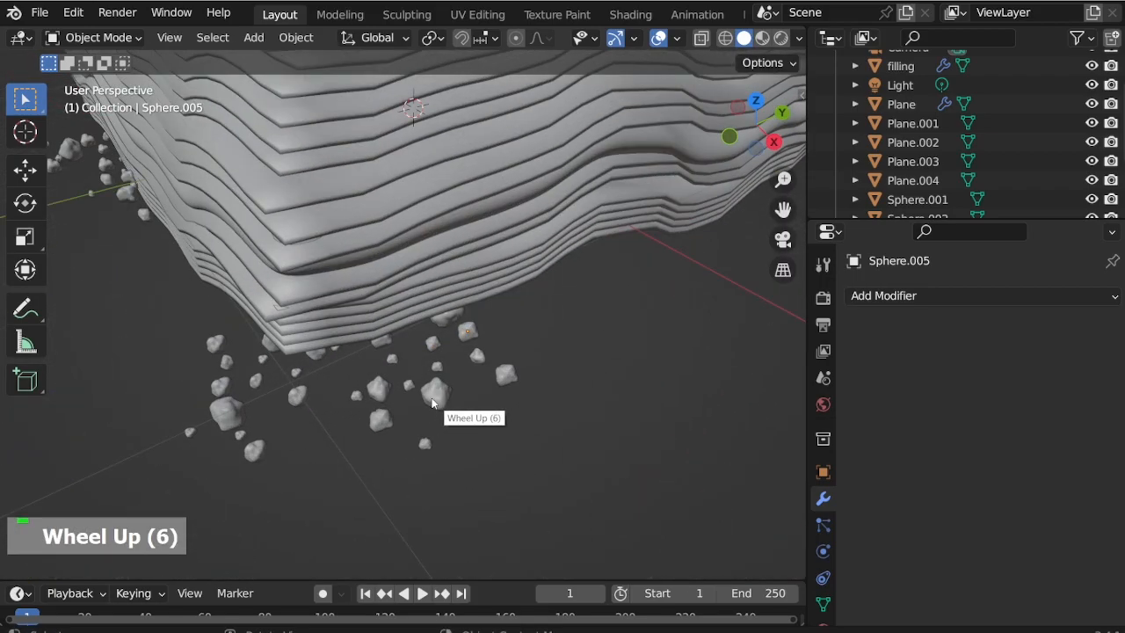
click(103, 37)
click(104, 78)
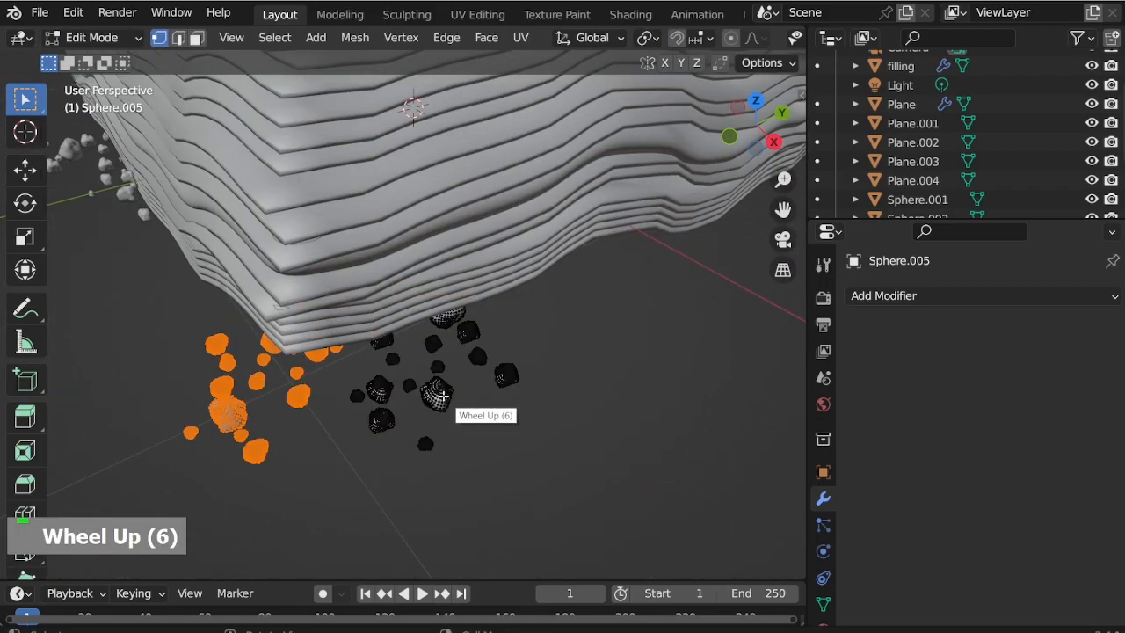
key(alt+a)
key(l)
key(shift+d)
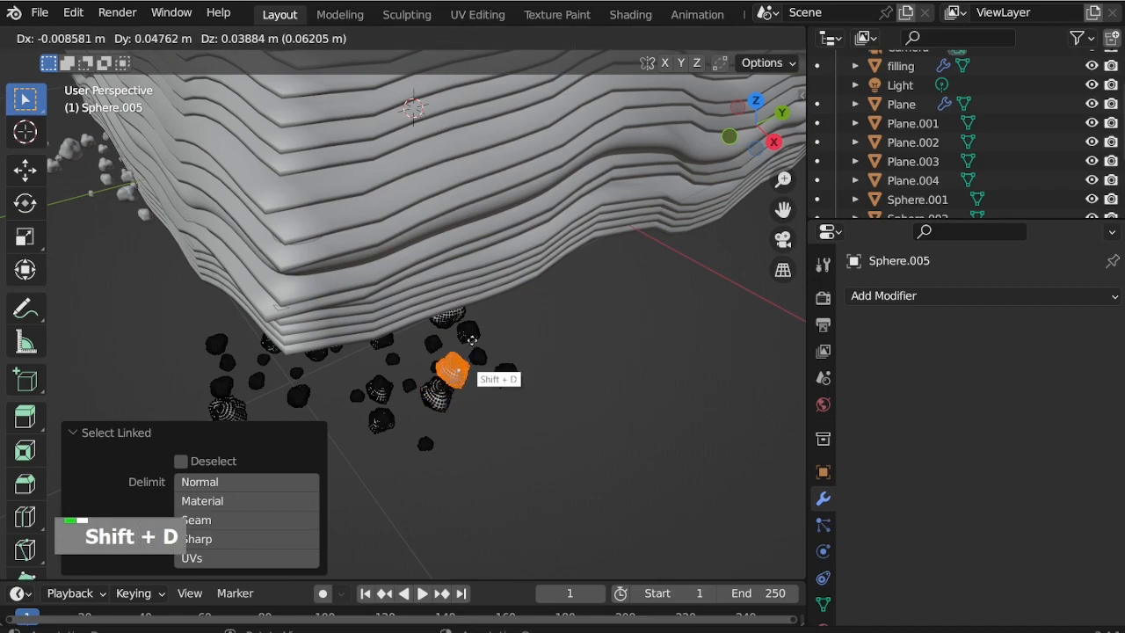
right_click(475, 331)
Separate the duplicated nut into its own object and return to Object Mode
key(p)
click(467, 331)
click(96, 37)
click(90, 58)
Select the separated nut, Sphere.007, move it 0.37 m along Y, and set its origin to its geometry
scroll(945, 189, down, 9)
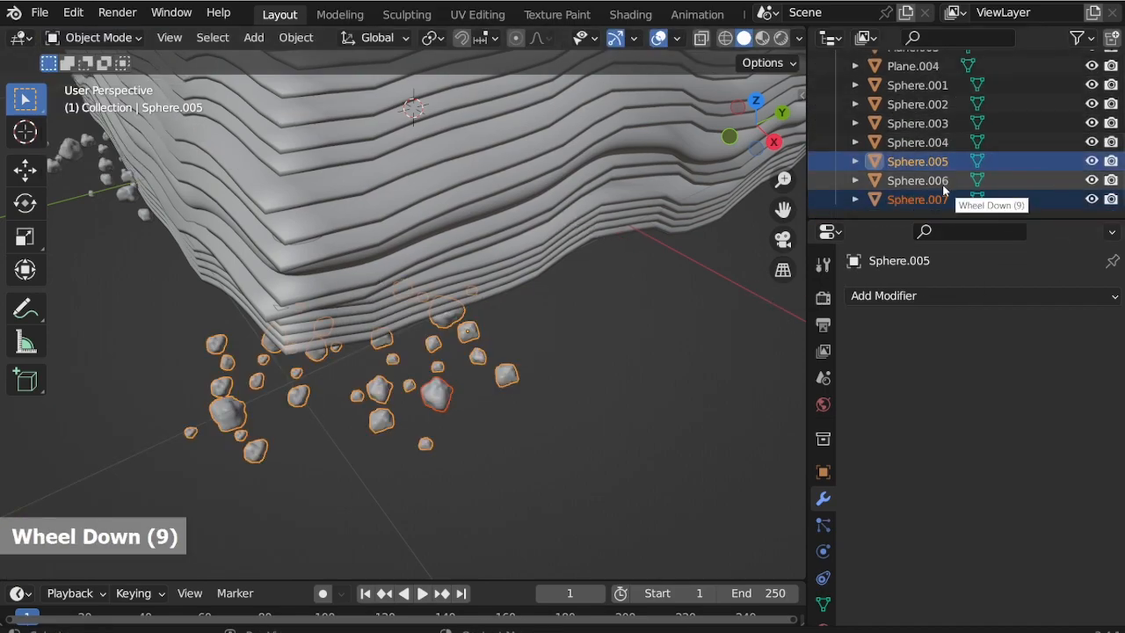
click(932, 199)
key(g)
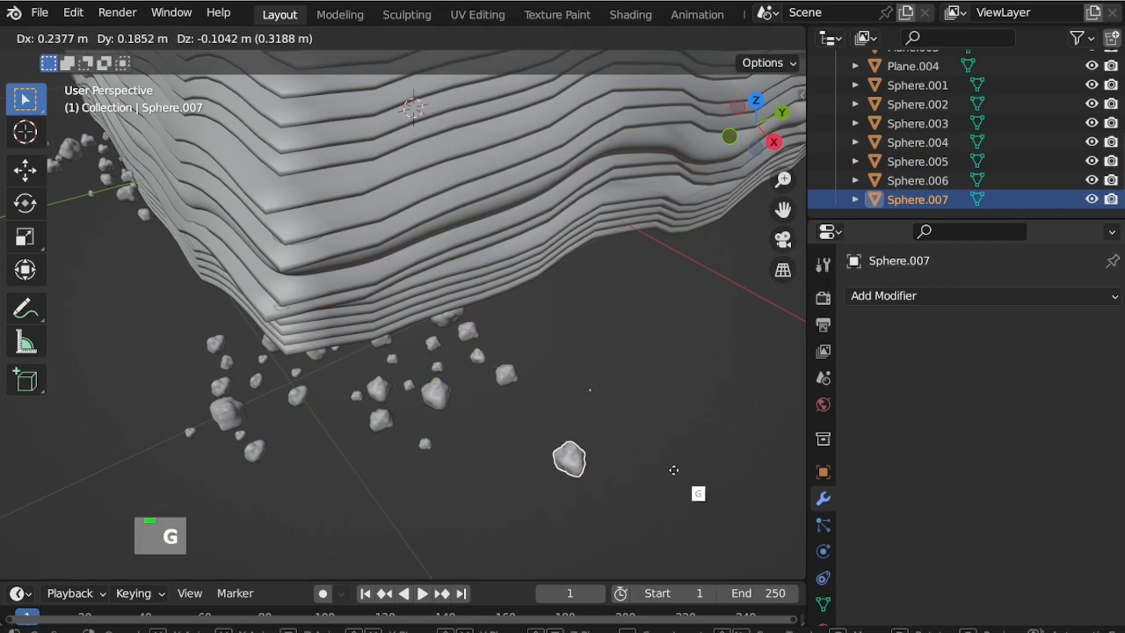
key(y)
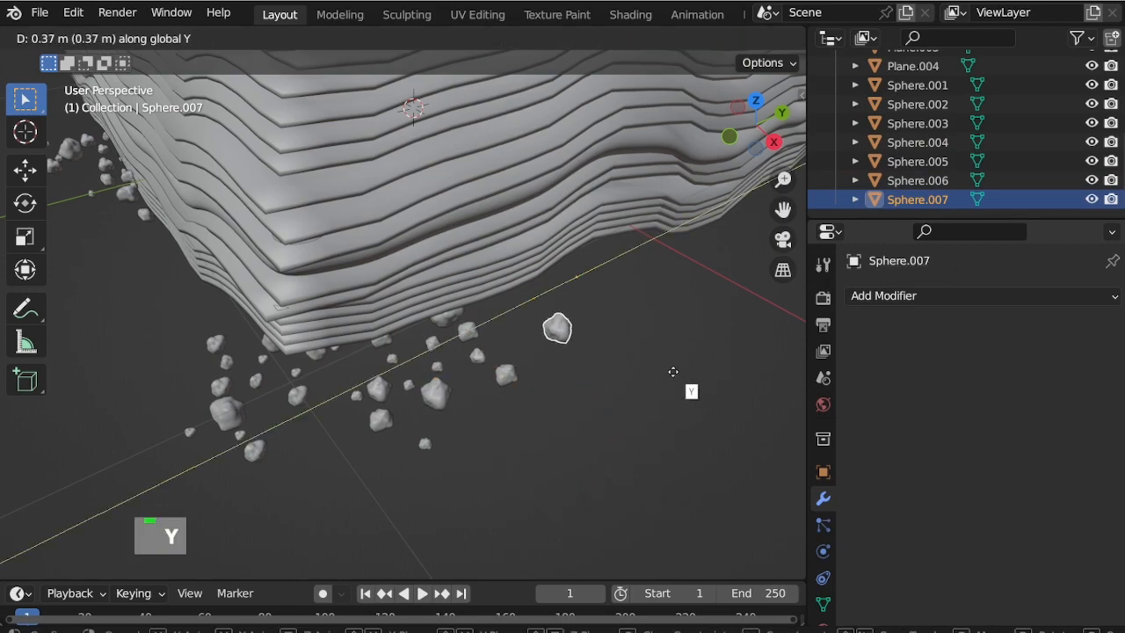
click(673, 372)
click(291, 41)
mouse_move(319, 78)
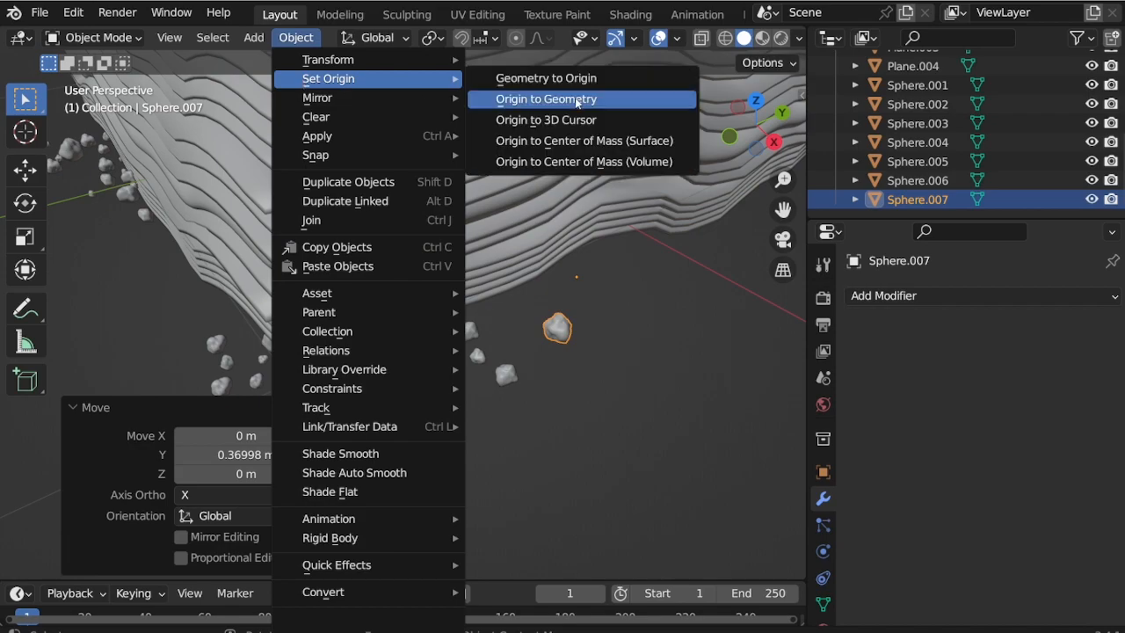
click(545, 97)
Select the filling layer and create a new geometry node tree for it in the Geometry Nodes workspace
scroll(566, 309, down, 6)
scroll(602, 408, up, 3)
middle_drag(602, 408, 565, 374)
click(600, 350)
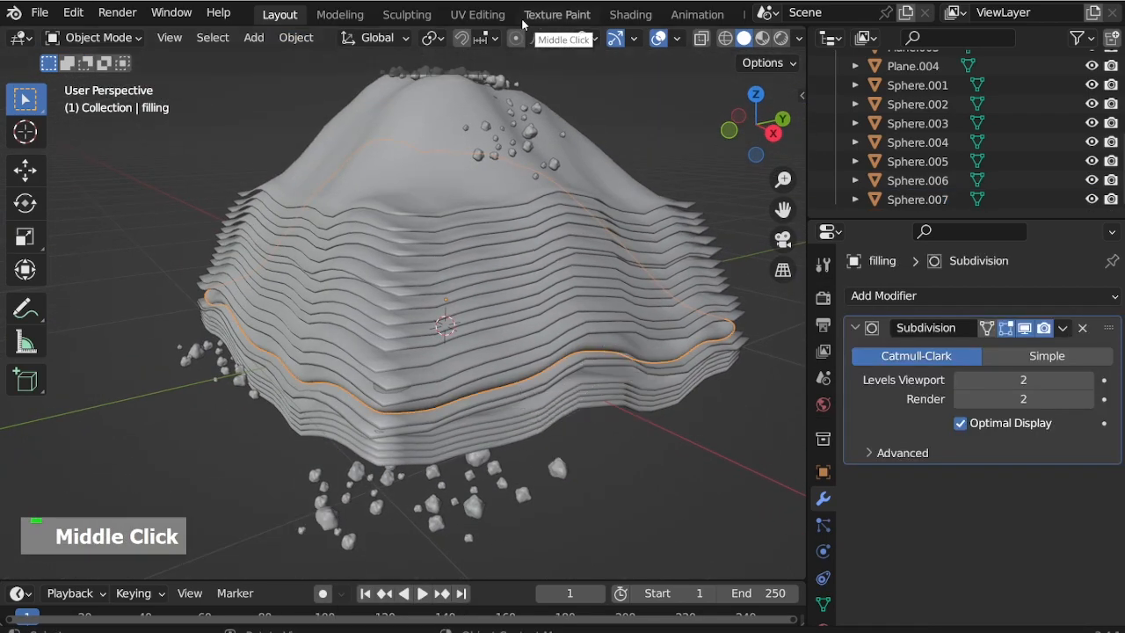
scroll(581, 14, down, 14)
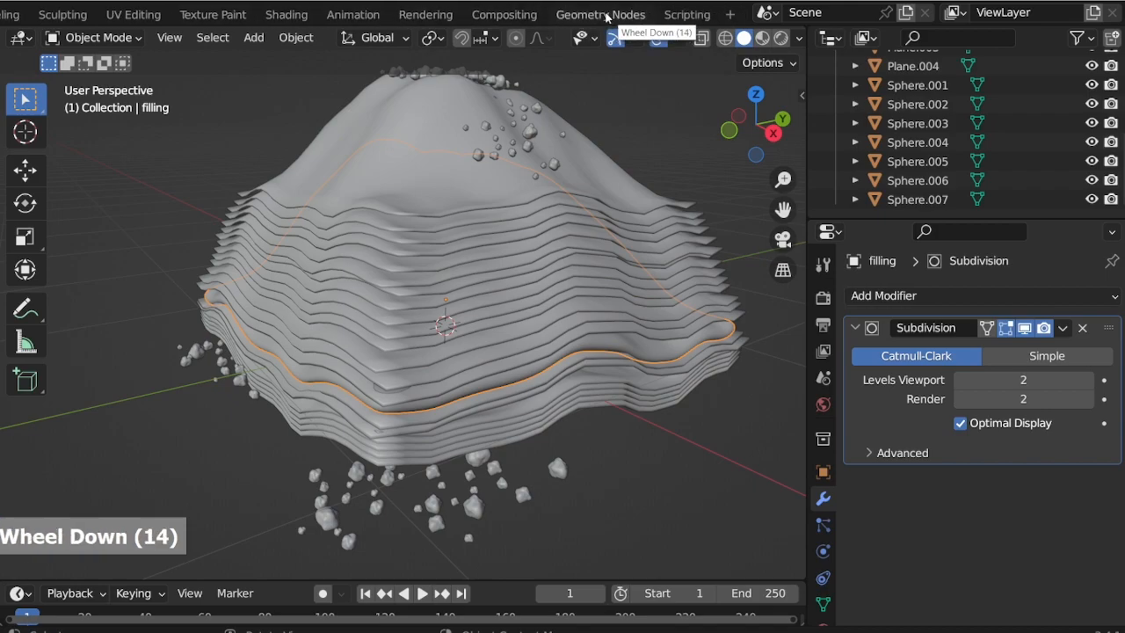
click(615, 14)
scroll(668, 193, up, 13)
middle_drag(626, 239, 609, 264)
click(466, 354)
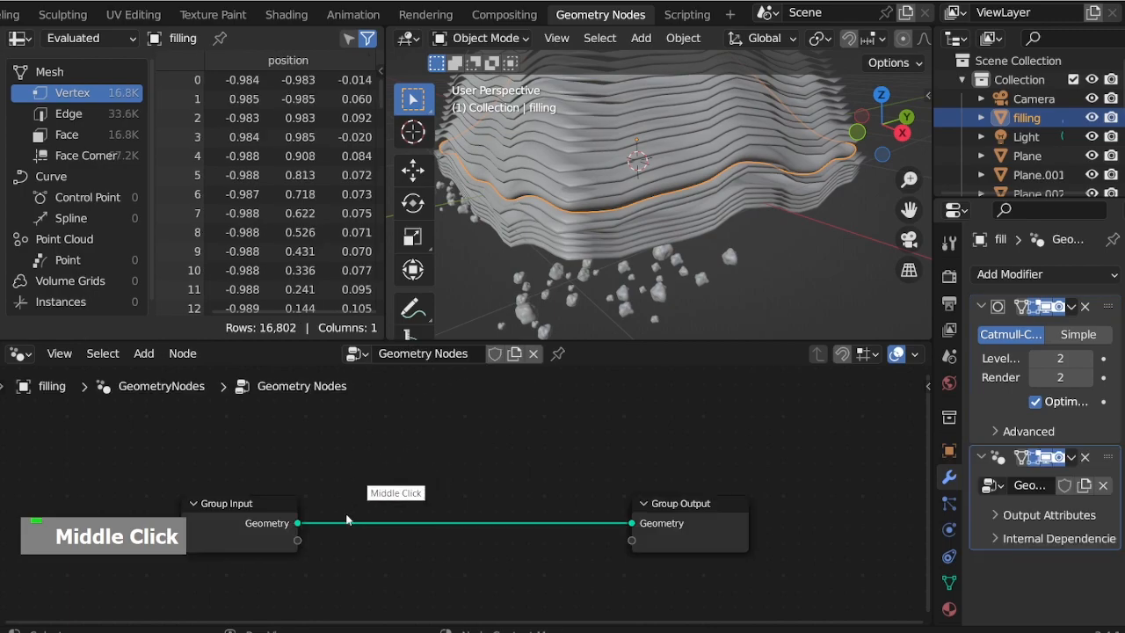
Insert a Distribute Points on Faces node between Group Input and Group Output, and move both group nodes up to make room
key(shift+a)
click(324, 179)
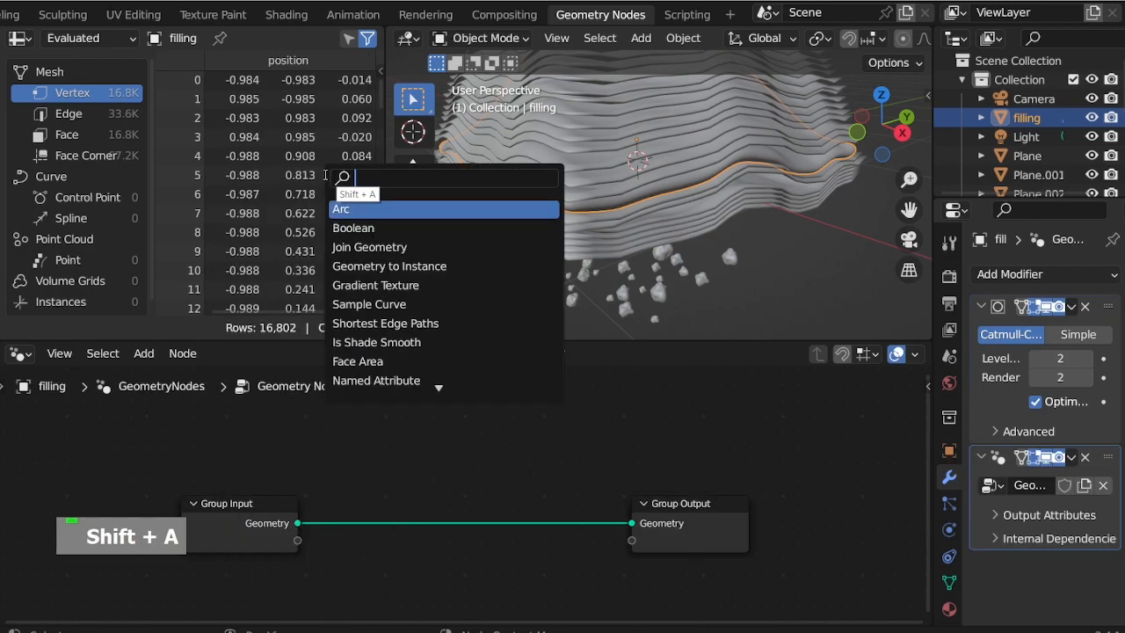
text(dis)
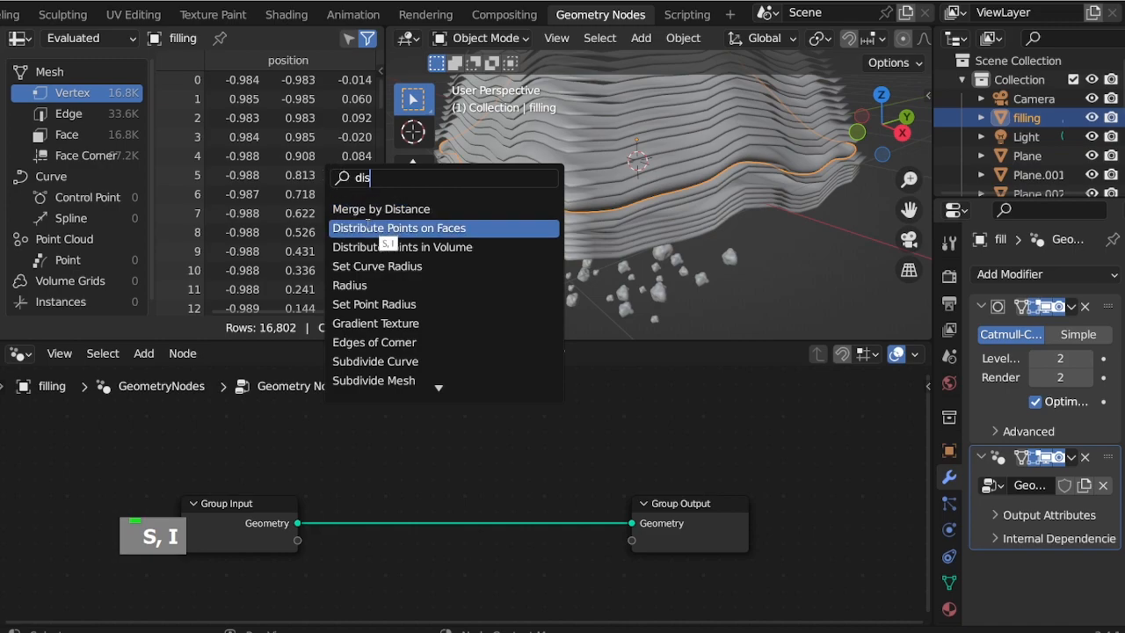
click(387, 231)
click(375, 530)
drag(657, 540, 730, 452)
drag(278, 504, 276, 416)
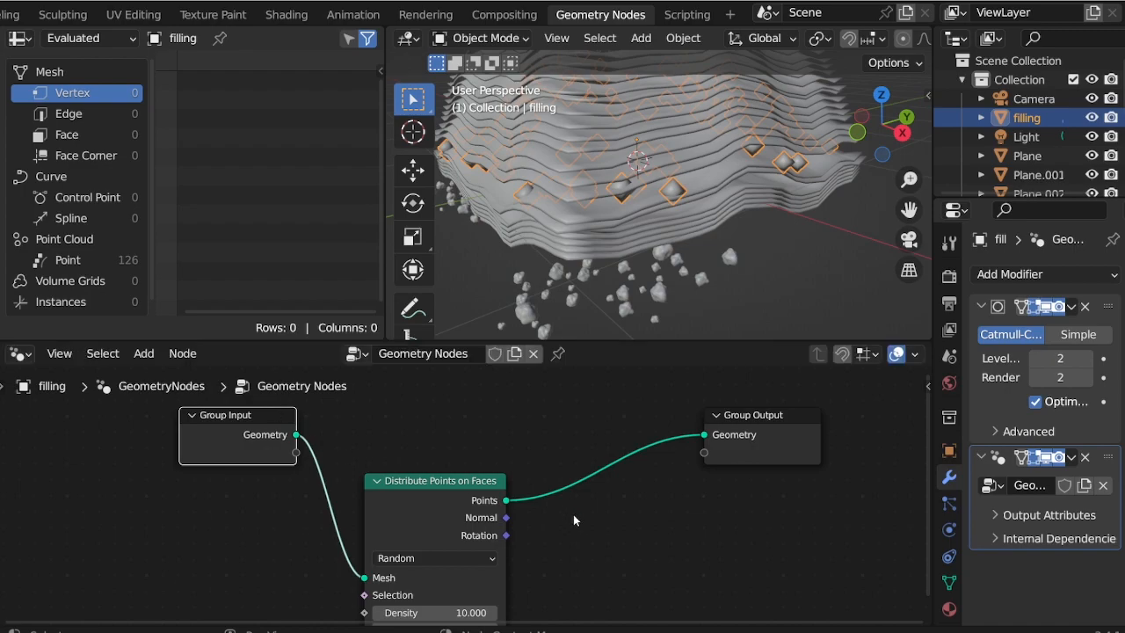
Insert a Join Geometry node before Group Output and also connect the Group Input geometry to it
key(shift+a)
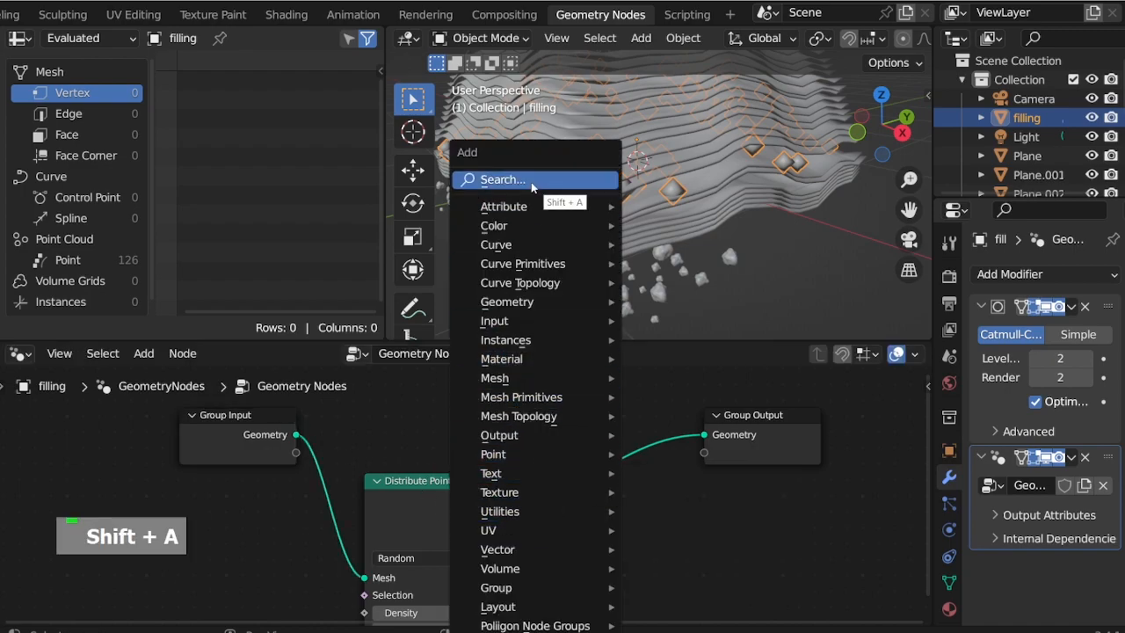
click(501, 178)
text(join)
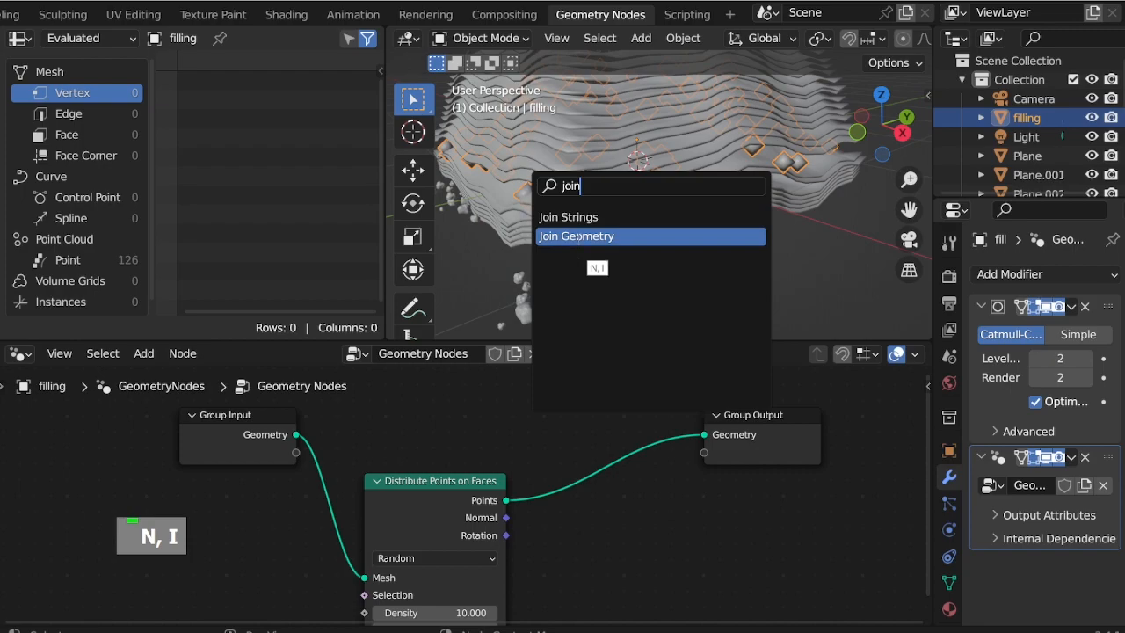
click(577, 241)
click(593, 473)
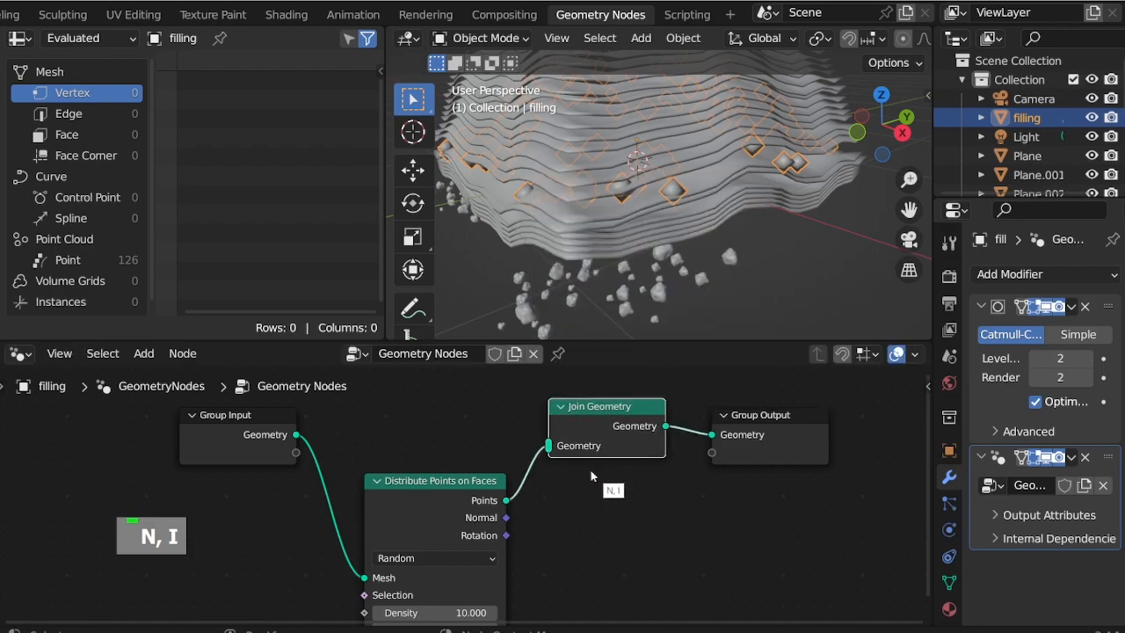
drag(572, 446, 569, 447)
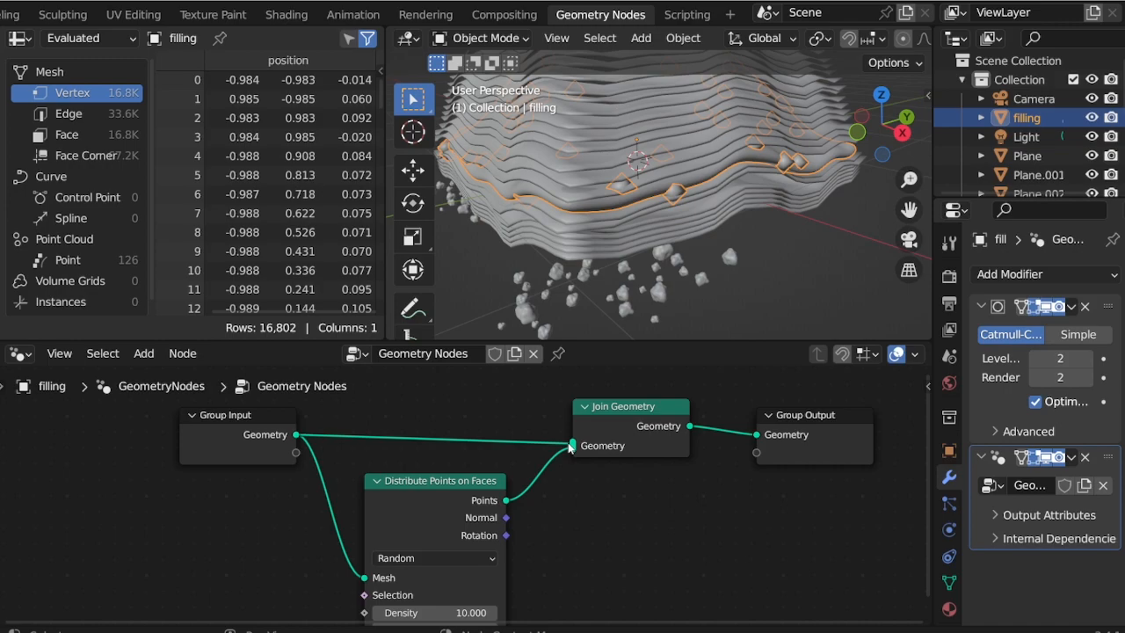
Add an Instance on Points node between Distribute Points on Faces and Join Geometry
key(shift+a)
click(528, 180)
text(in)
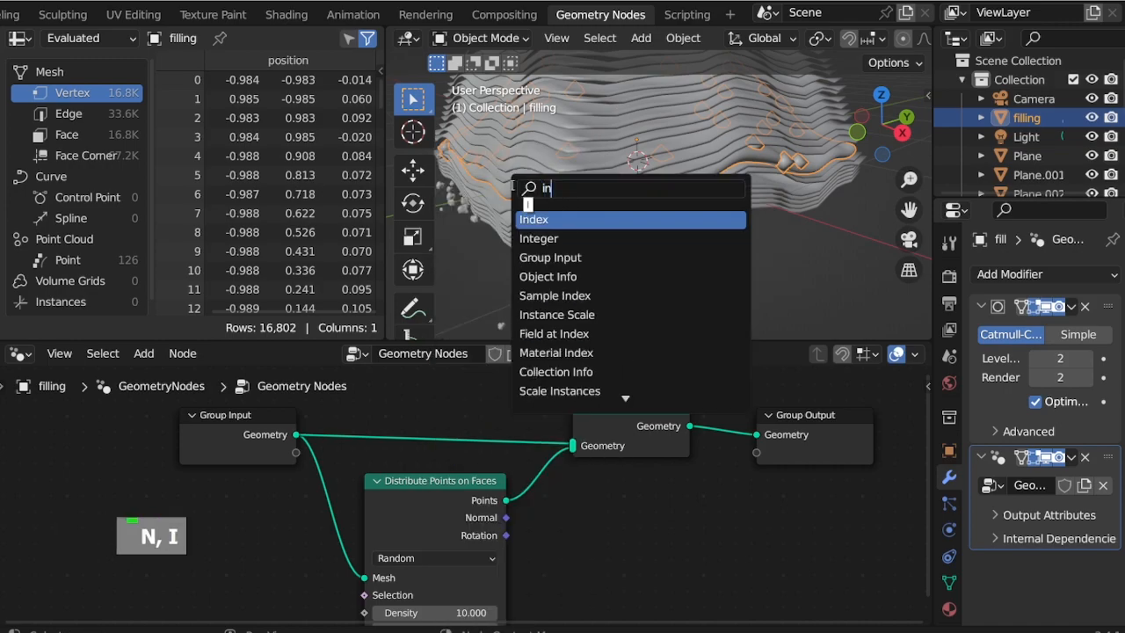
text(stan)
click(647, 318)
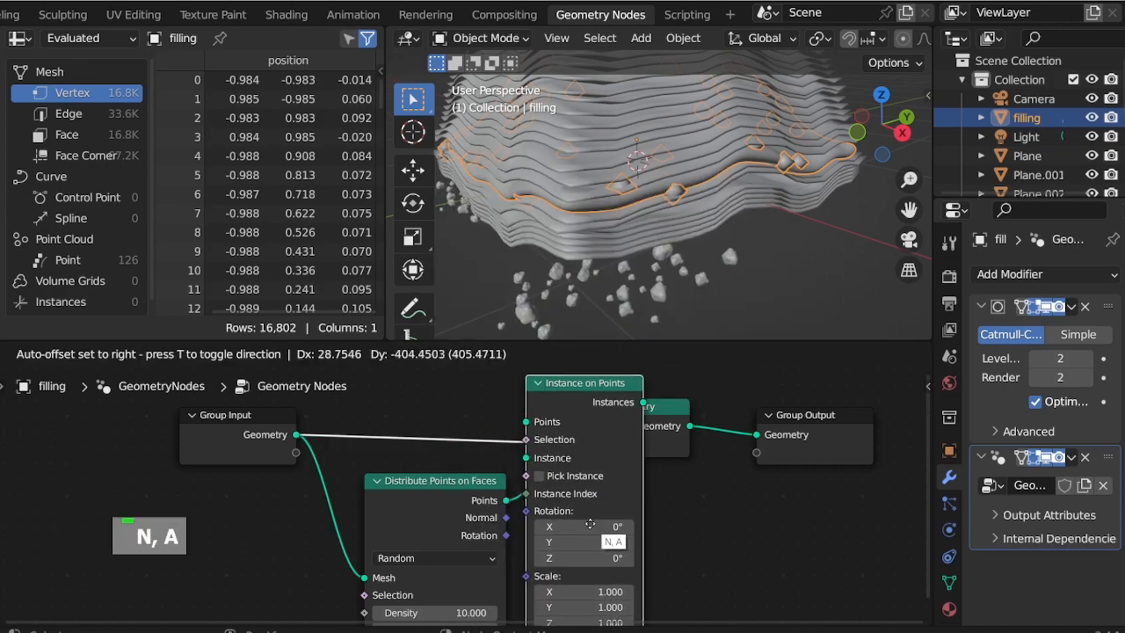
Place the Instance on Points node between Distribute Points on Faces and Join Geometry, and identify the loose rock Sphere.007 in the object list
click(634, 528)
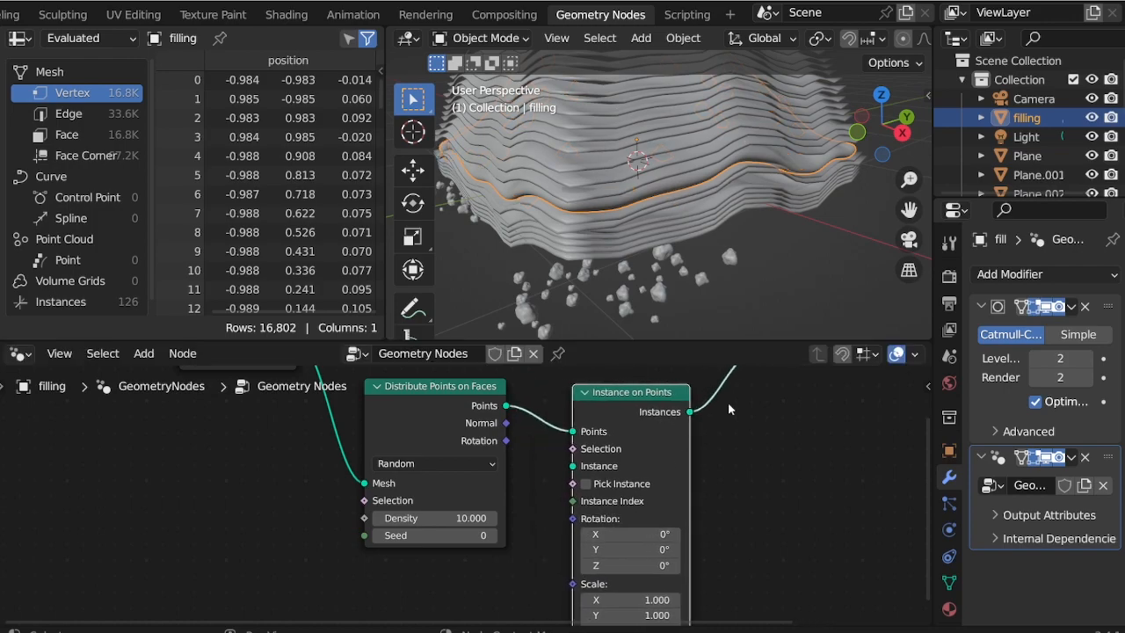
click(728, 257)
scroll(1112, 129, down, 14)
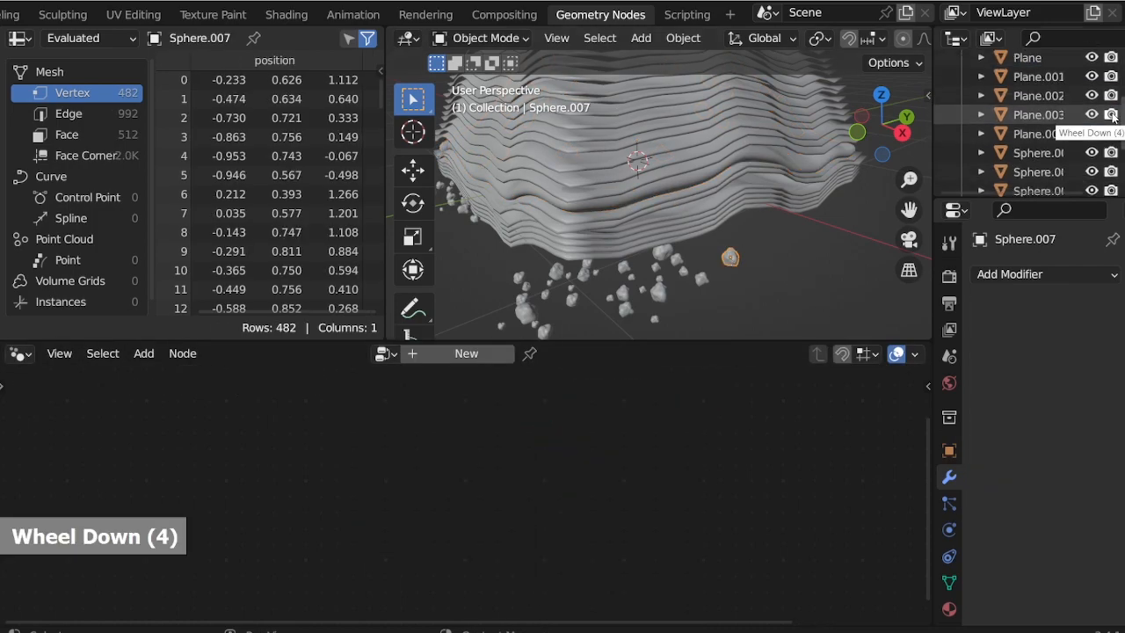
scroll(1112, 129, up, 5)
scroll(1114, 129, up, 6)
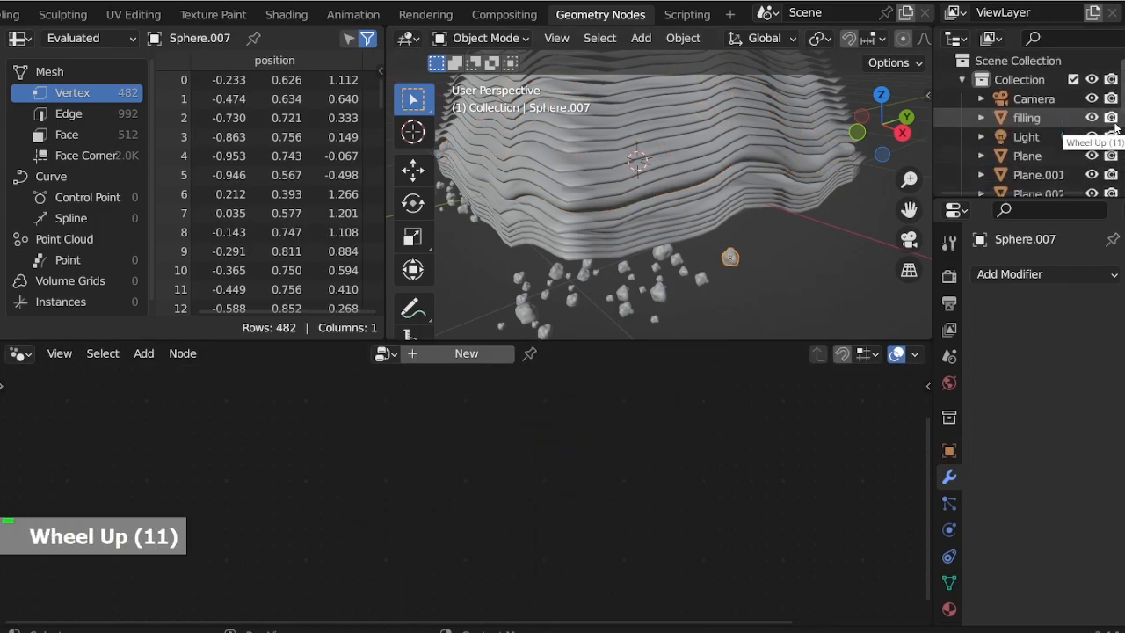
Bring Sphere.007 into the filling object's node tree as an Object Info node and connect its Geometry to the Instance input
click(1034, 123)
scroll(1046, 150, down, 16)
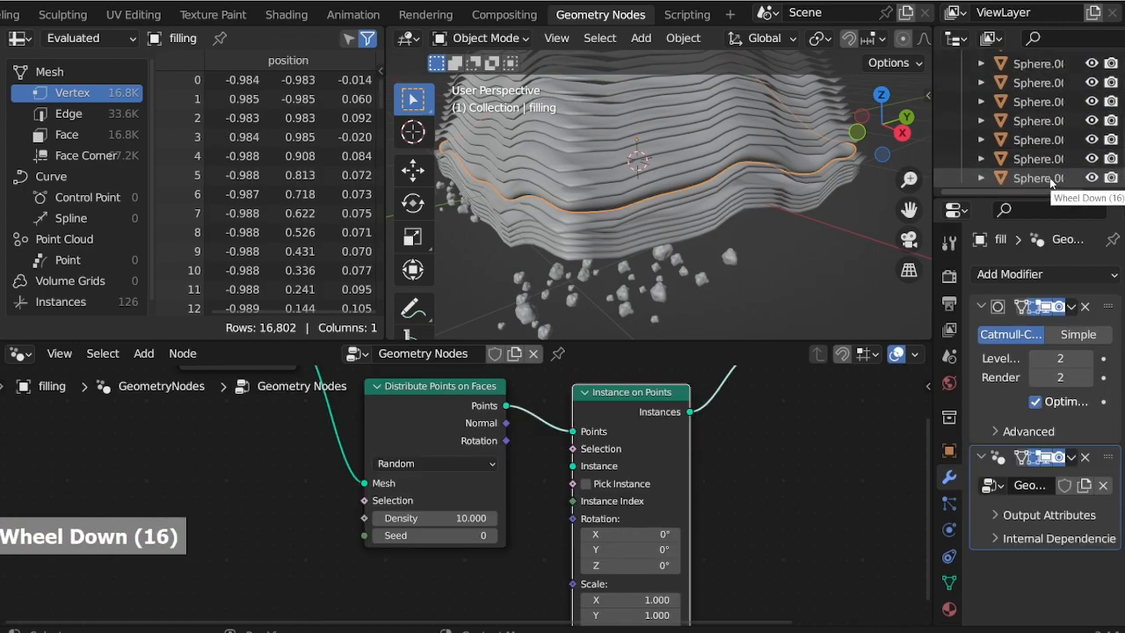
drag(1044, 181, 504, 595)
scroll(505, 594, down, 2)
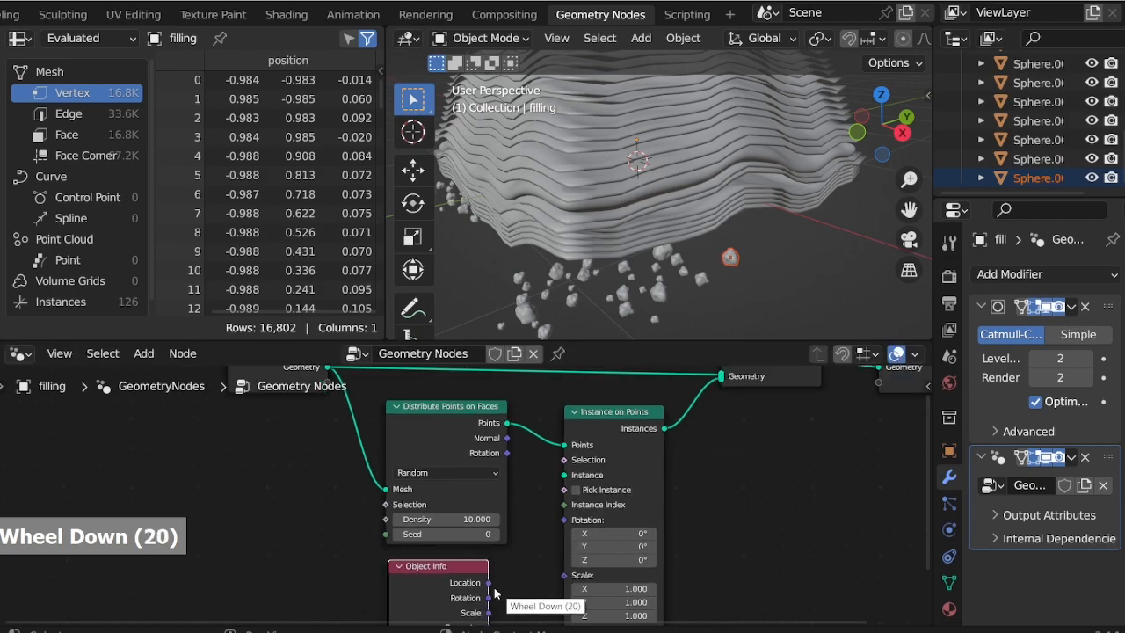
middle_drag(506, 606, 506, 540)
drag(492, 581, 563, 428)
Apply the scale of the loose rock Sphere.007, and reselect the filling layer
scroll(799, 329, up, 10)
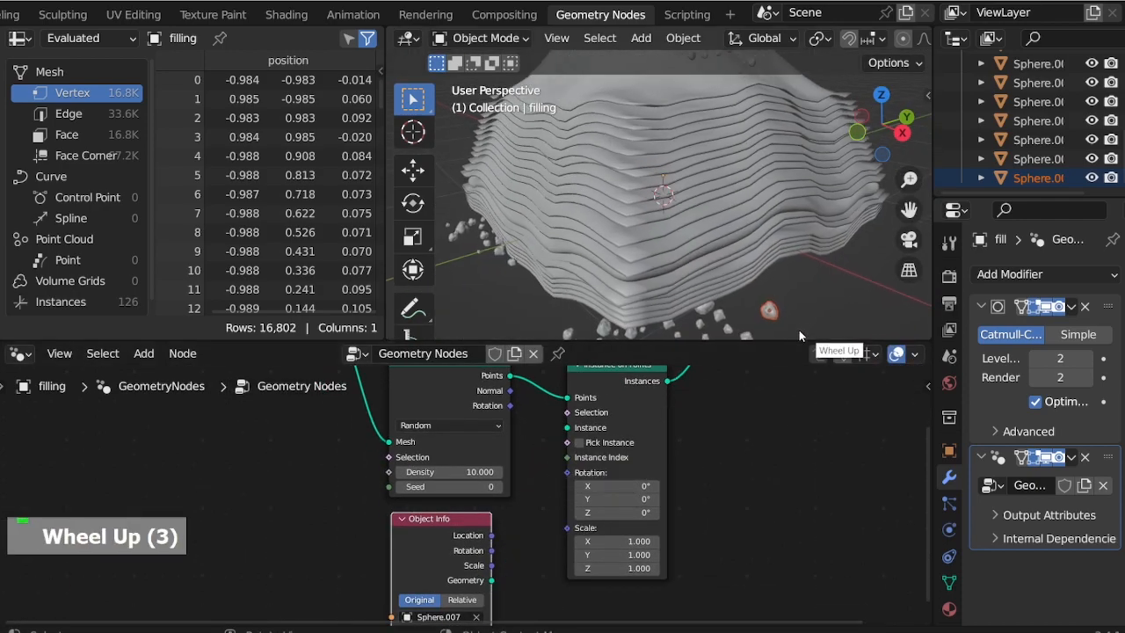
key(ctrl+a)
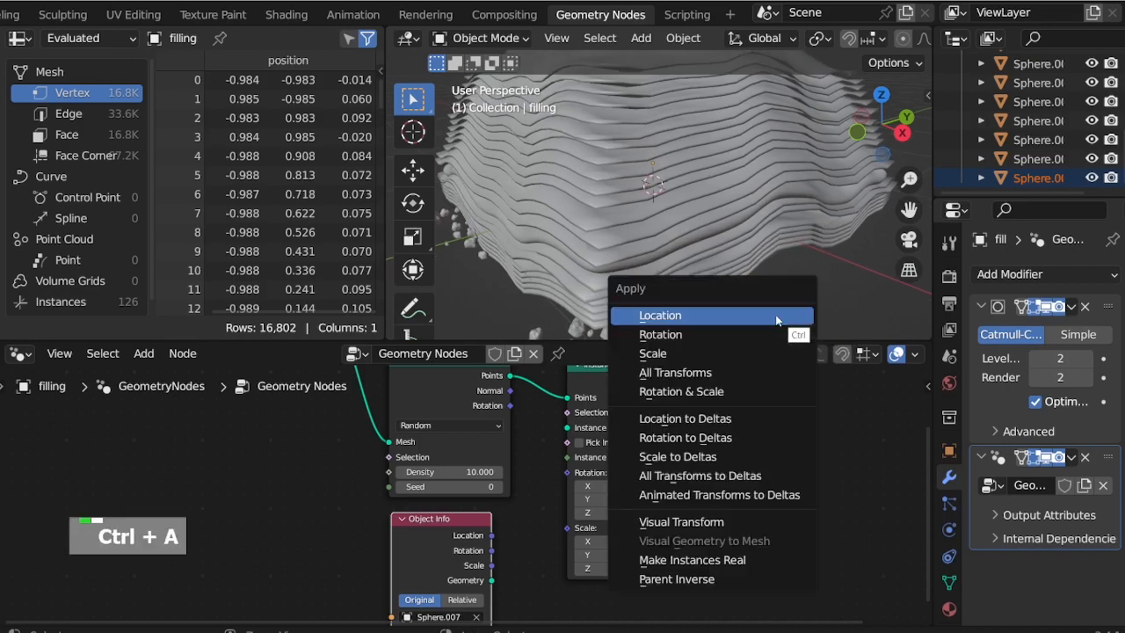
click(730, 354)
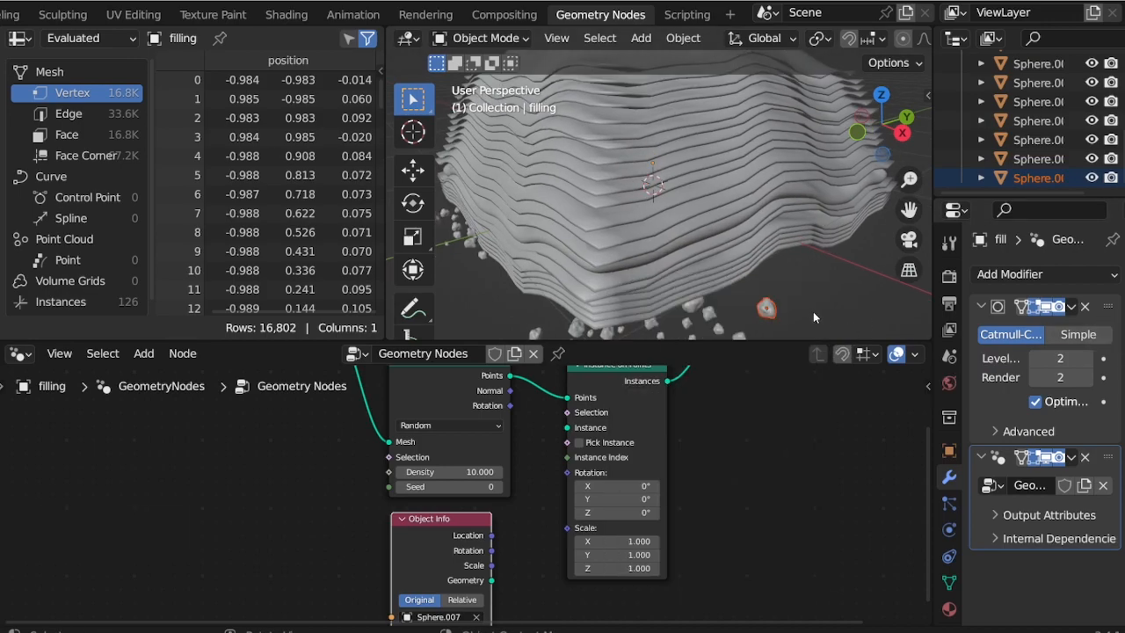
click(769, 310)
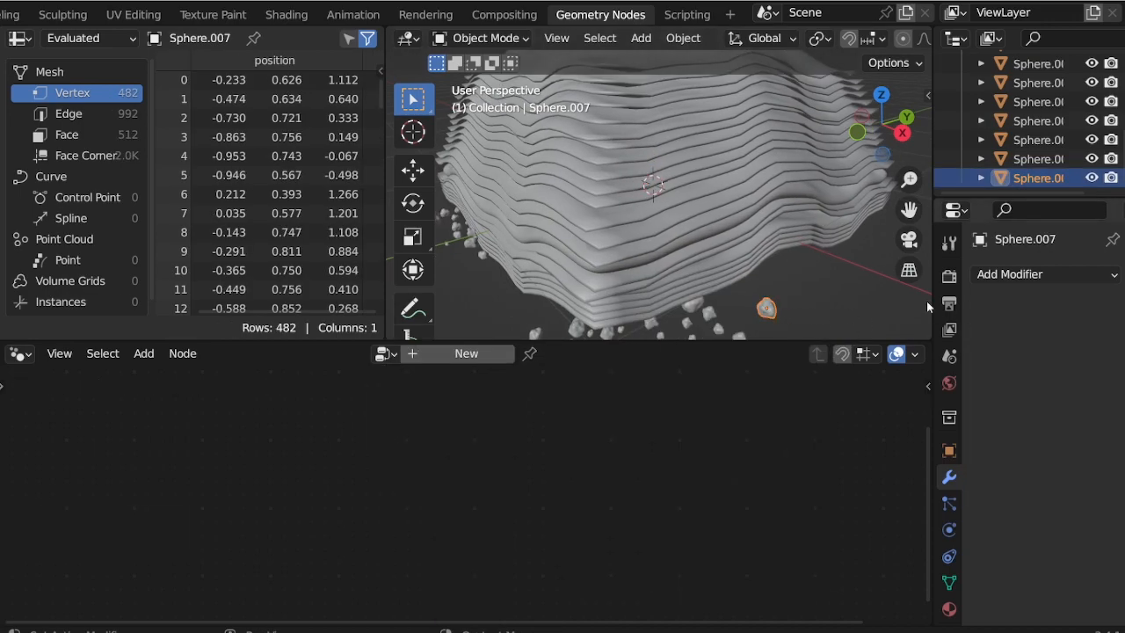
click(702, 239)
ctrl+click(765, 307)
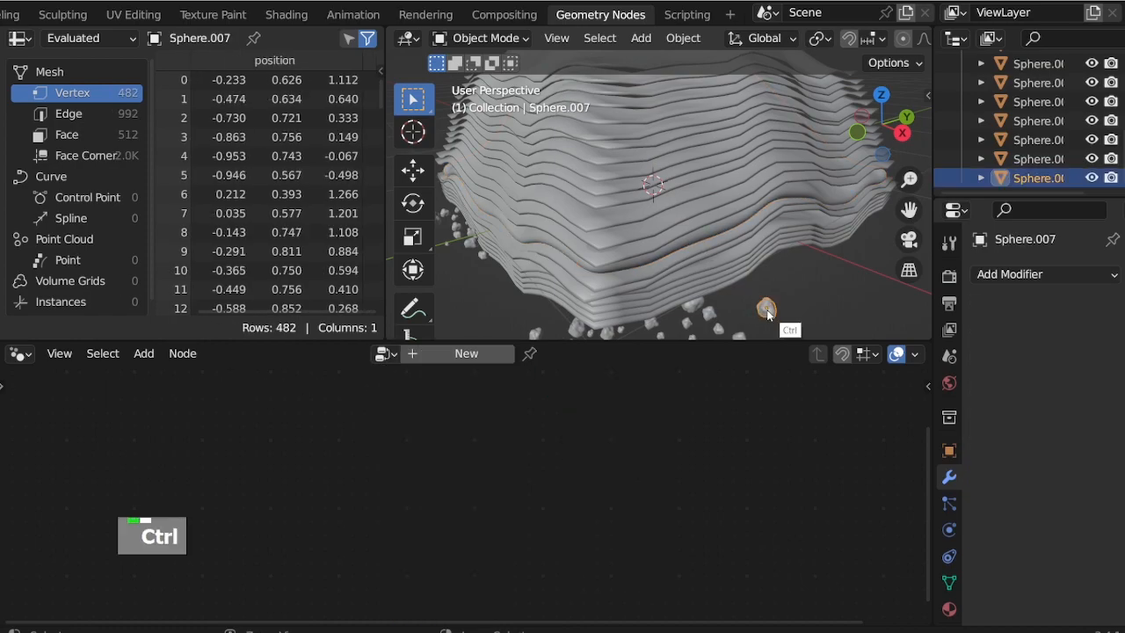
key(ctrl+a)
click(714, 341)
click(721, 239)
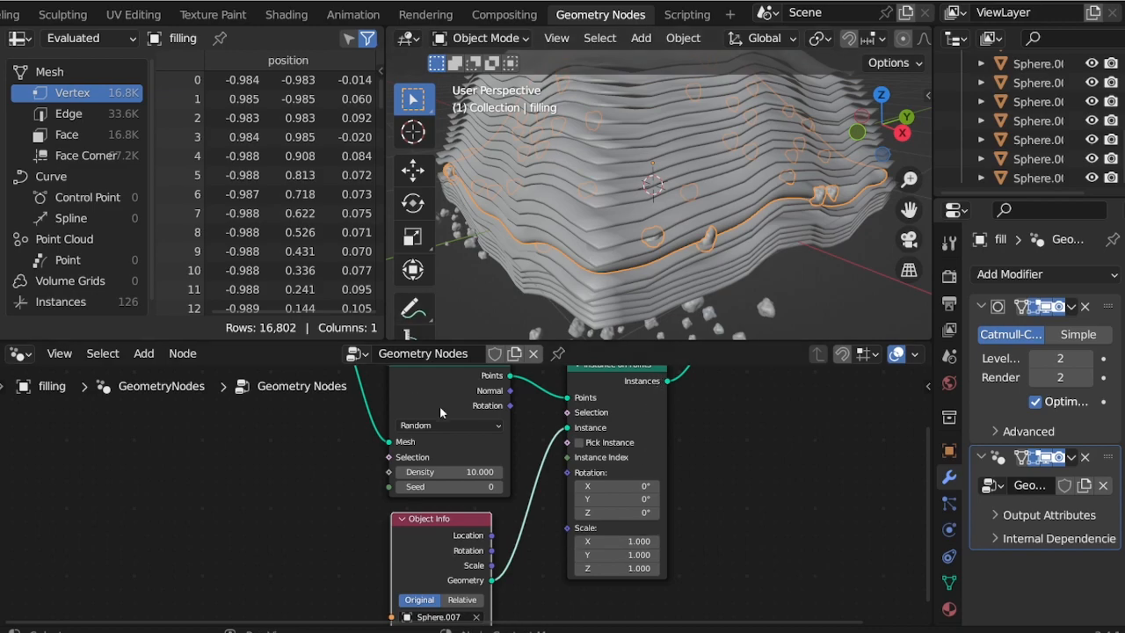
Insert a Math node before the Density input of Distribute Points on Faces and expose Density on the Group Input as its source
middle_drag(342, 452, 451, 560)
scroll(447, 553, up, 2)
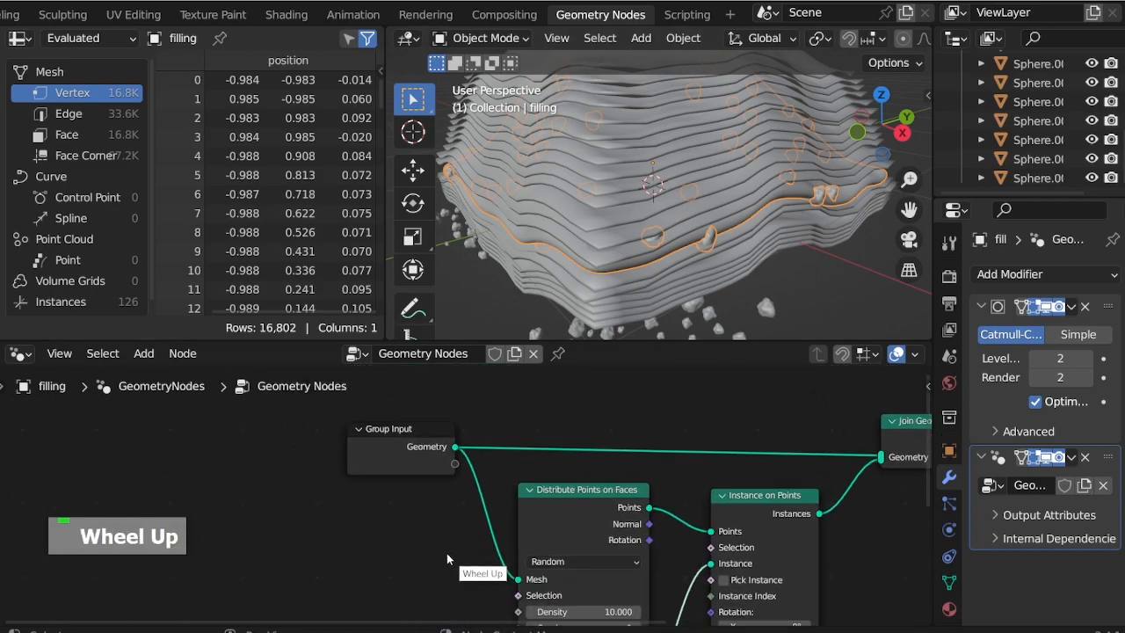
key(shift+a)
text(ma)
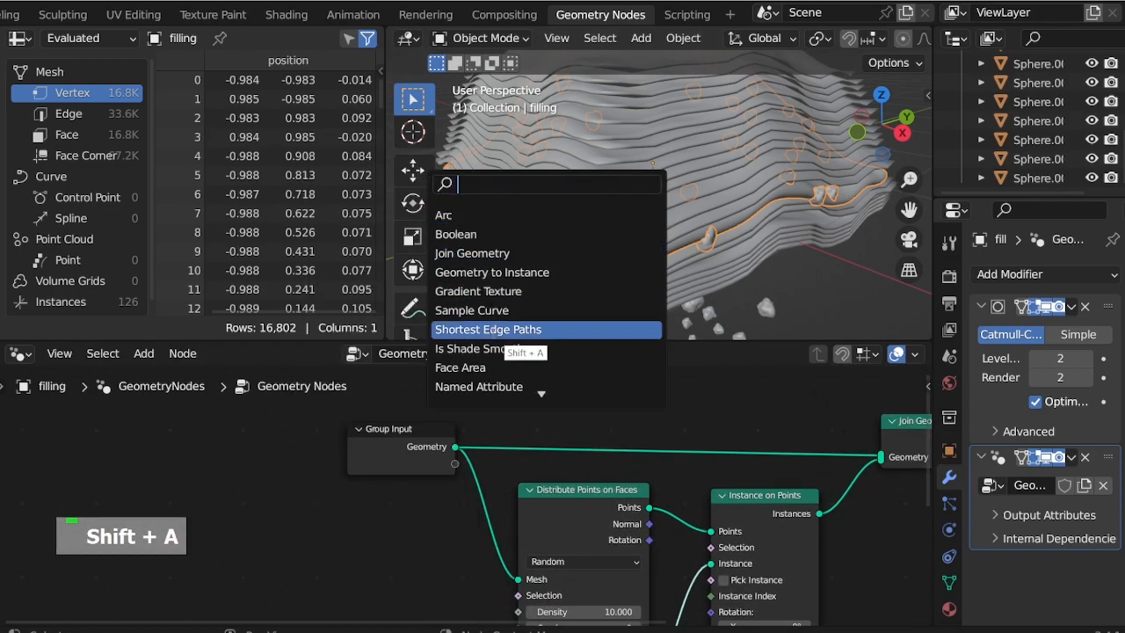
text(th)
click(539, 219)
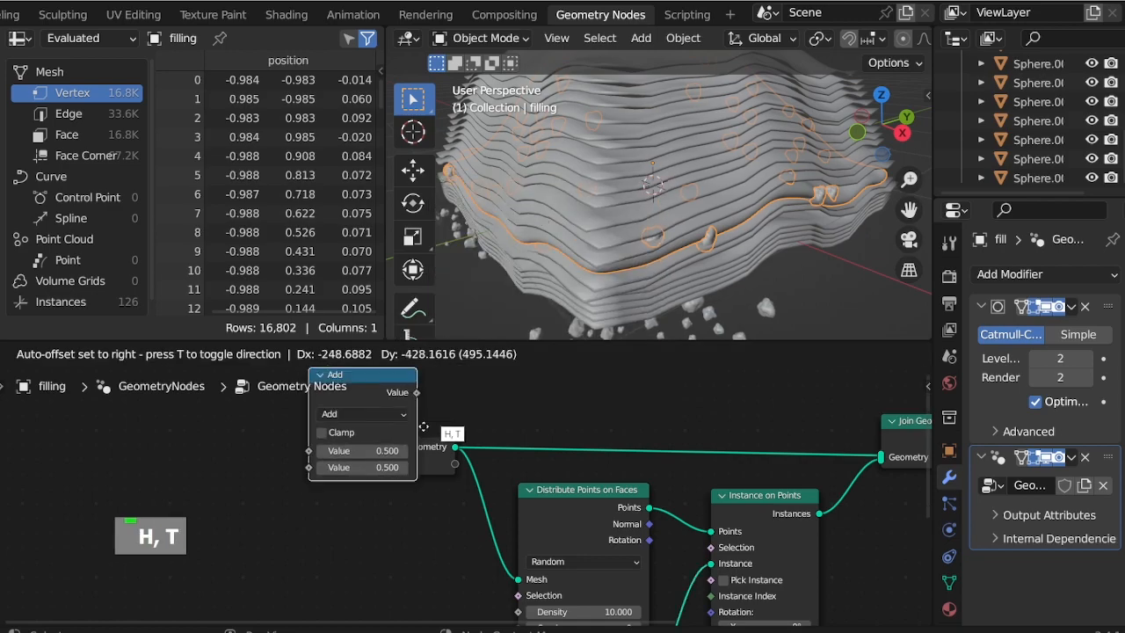
click(415, 558)
mouse_move(455, 463)
mouse_down()
mouse_move(457, 479)
mouse_move(458, 467)
mouse_up()
drag(388, 517, 471, 531)
Change the Math node's operation to Multiply and set its second value to 9.700
click(550, 568)
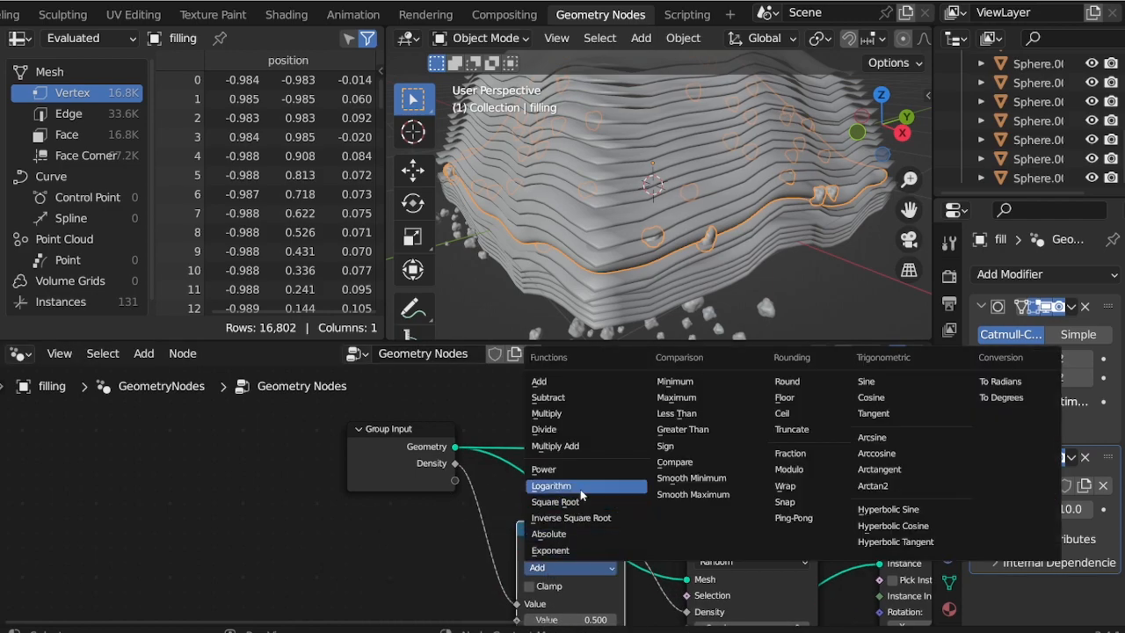
click(591, 397)
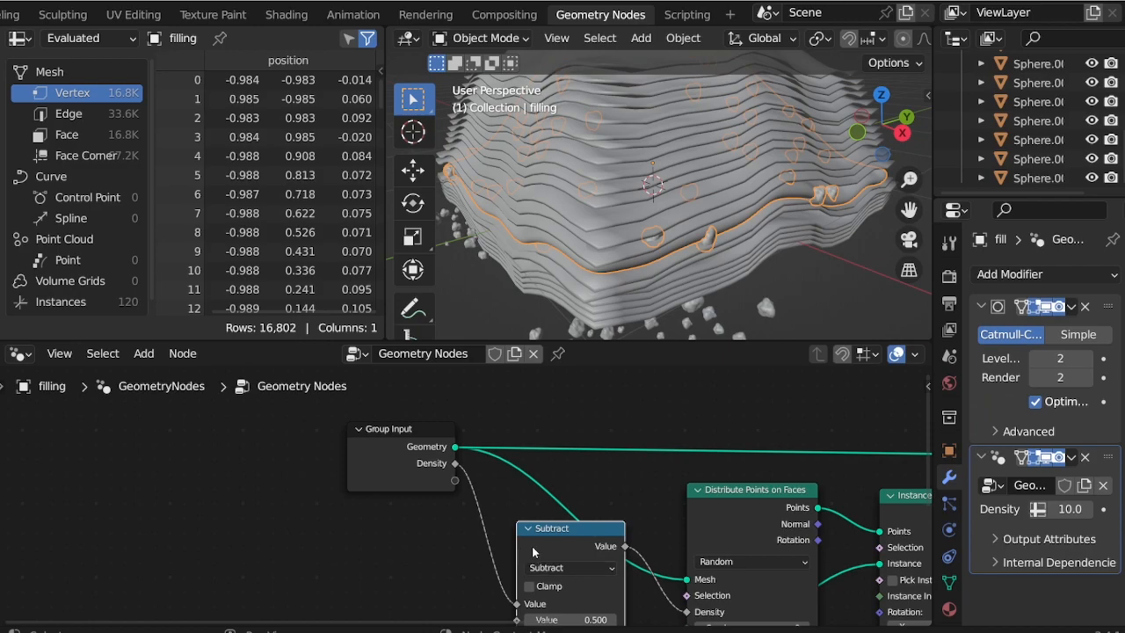
click(558, 568)
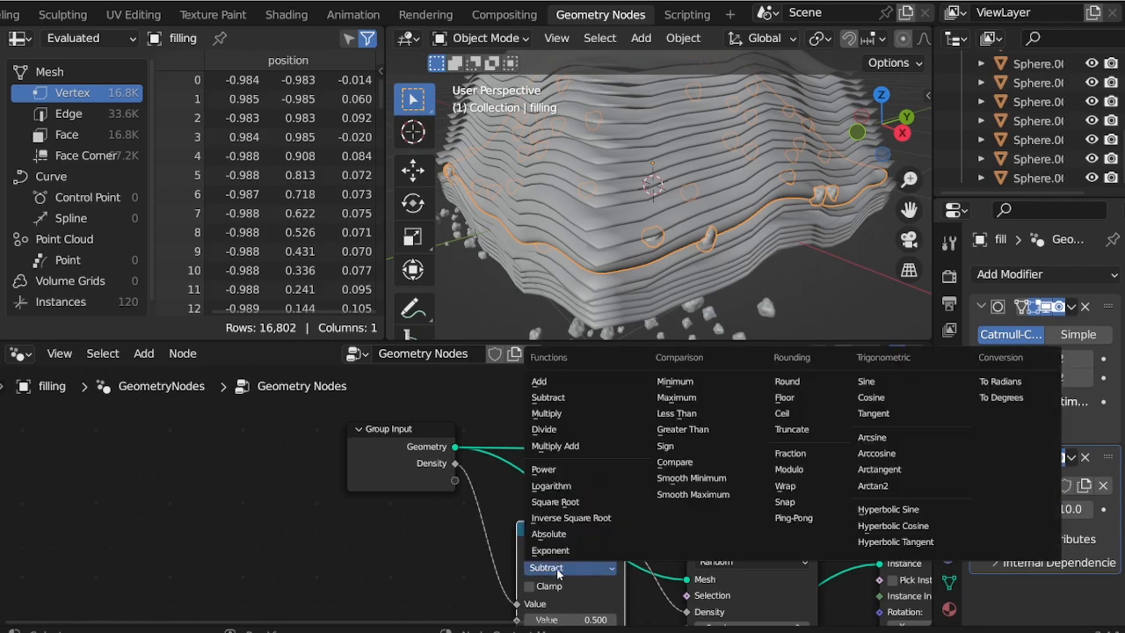
click(570, 417)
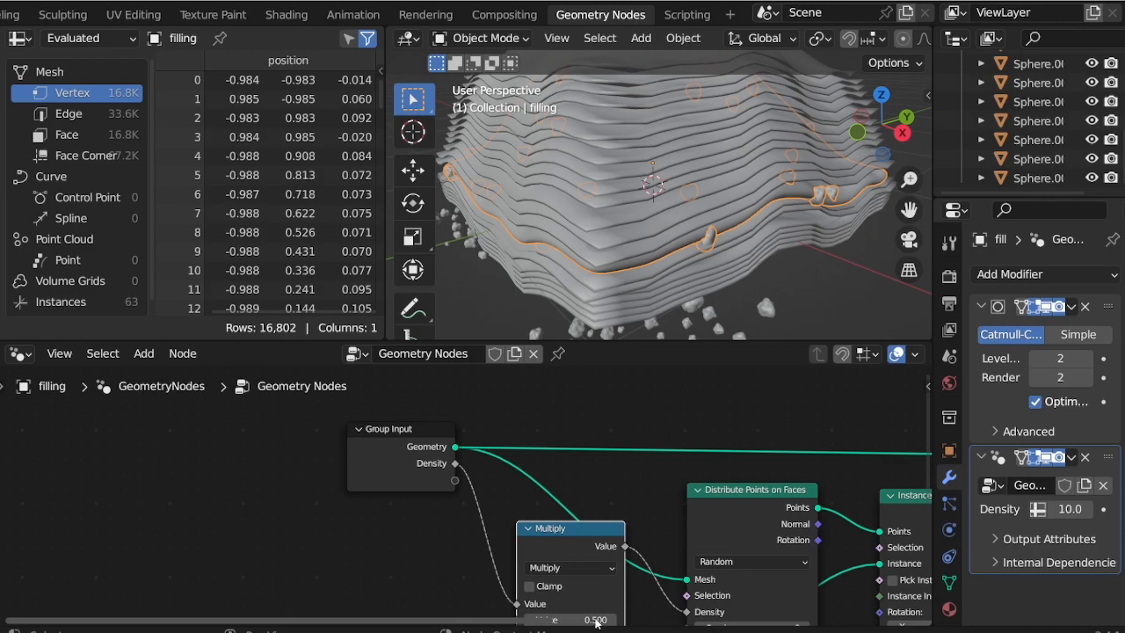
scroll(562, 526, down, 2)
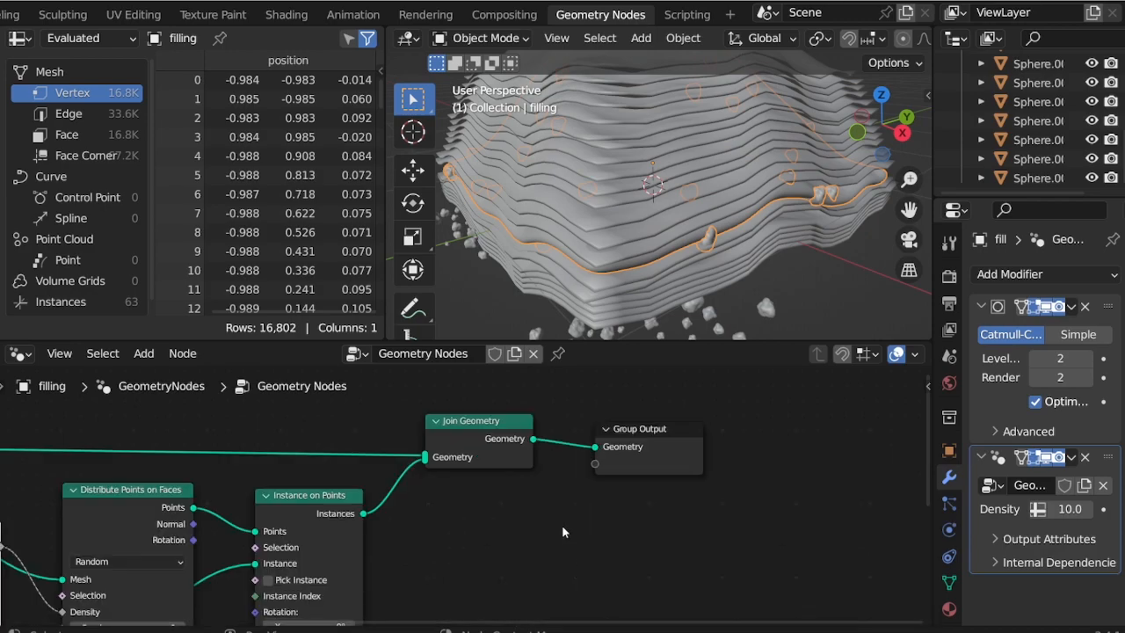
scroll(384, 552, up, 5)
mouse_move(389, 552)
mouse_down()
mouse_move(537, 560)
mouse_move(407, 547)
mouse_move(383, 559)
mouse_up()
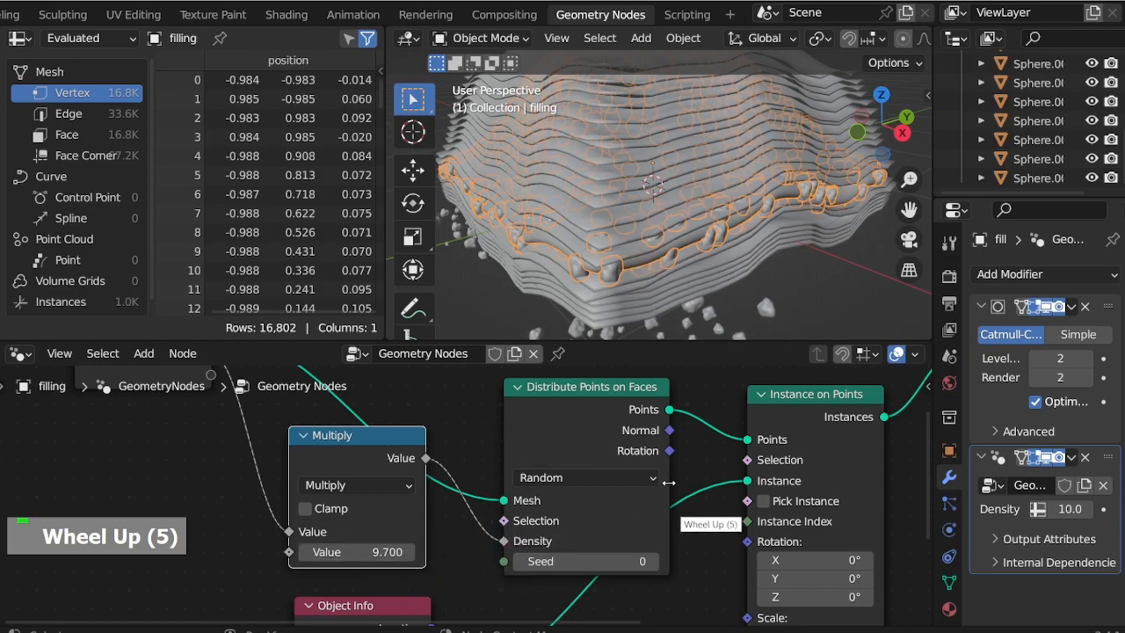
Connect the Rotation output of Distribute Points on Faces to Rotation on Instance on Points, and reduce the Multiply value to 7.300
drag(670, 450, 747, 542)
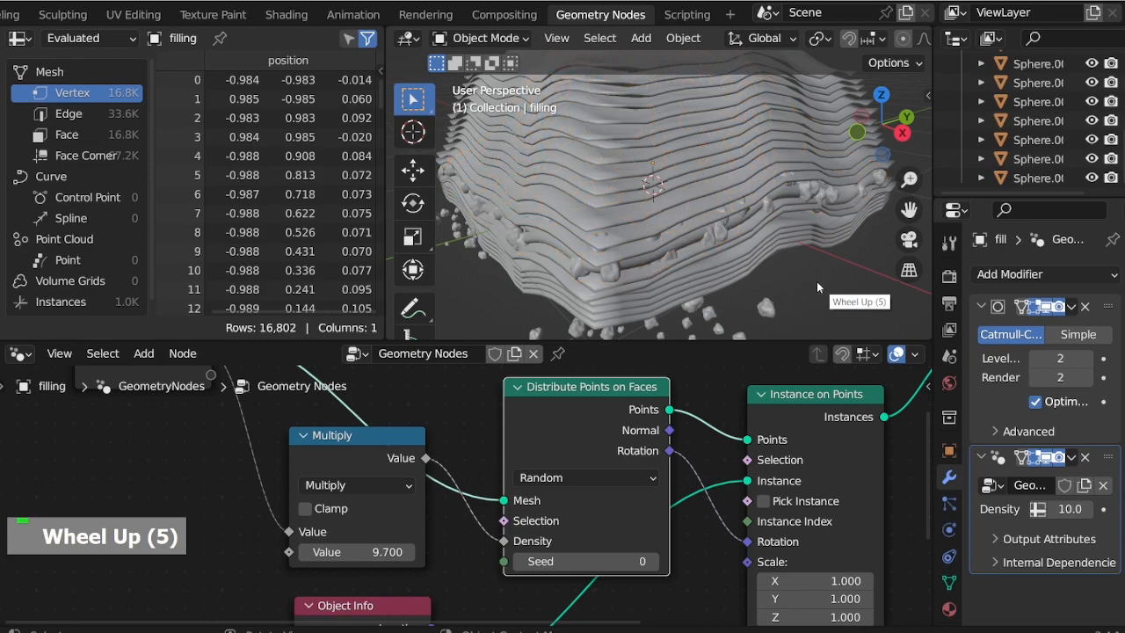
scroll(679, 285, down, 1)
middle_drag(679, 286, 692, 238)
scroll(629, 261, up, 3)
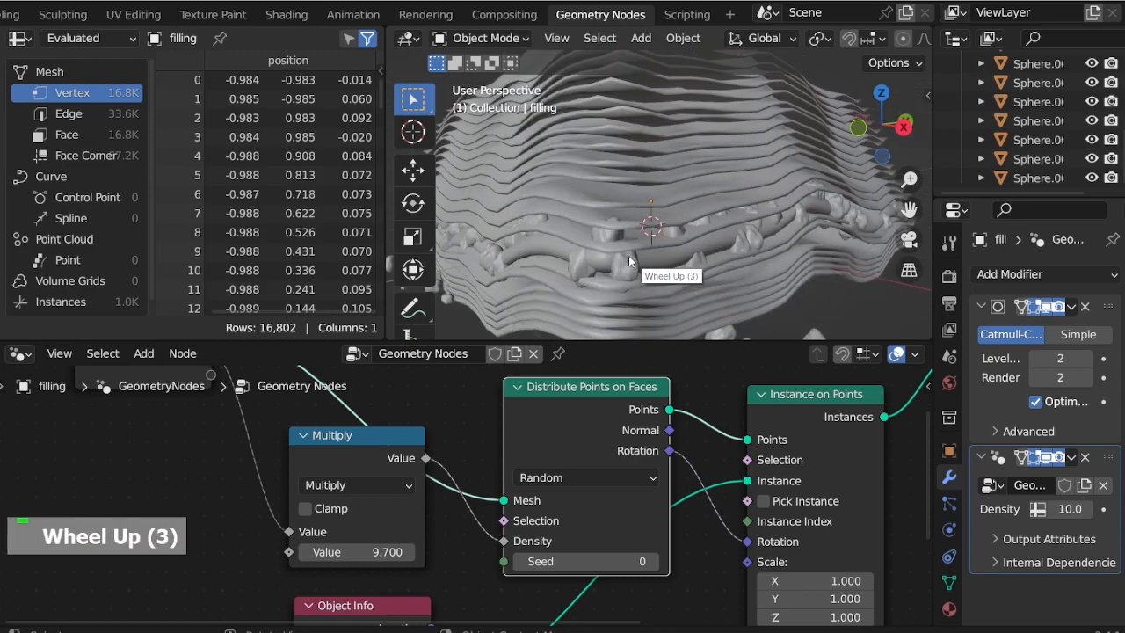
drag(413, 552, 387, 552)
Scale down the loose rock Sphere.007, apply its scale, and reselect the filling layer
scroll(387, 552, down, 4)
middle_drag(655, 264, 754, 297)
click(754, 295)
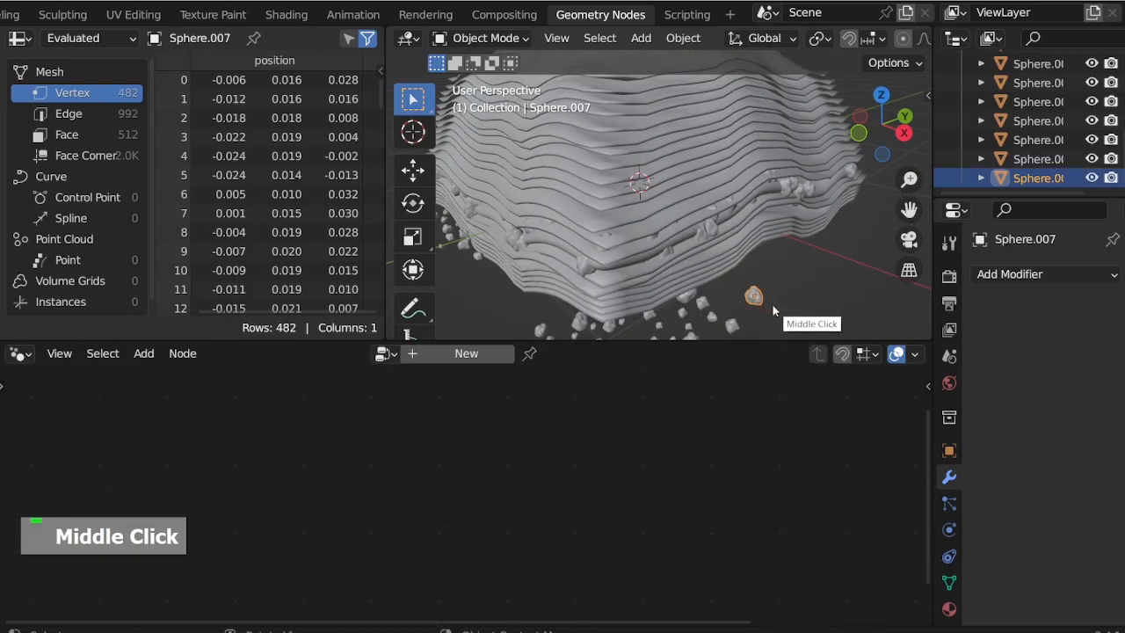
key(s)
click(794, 314)
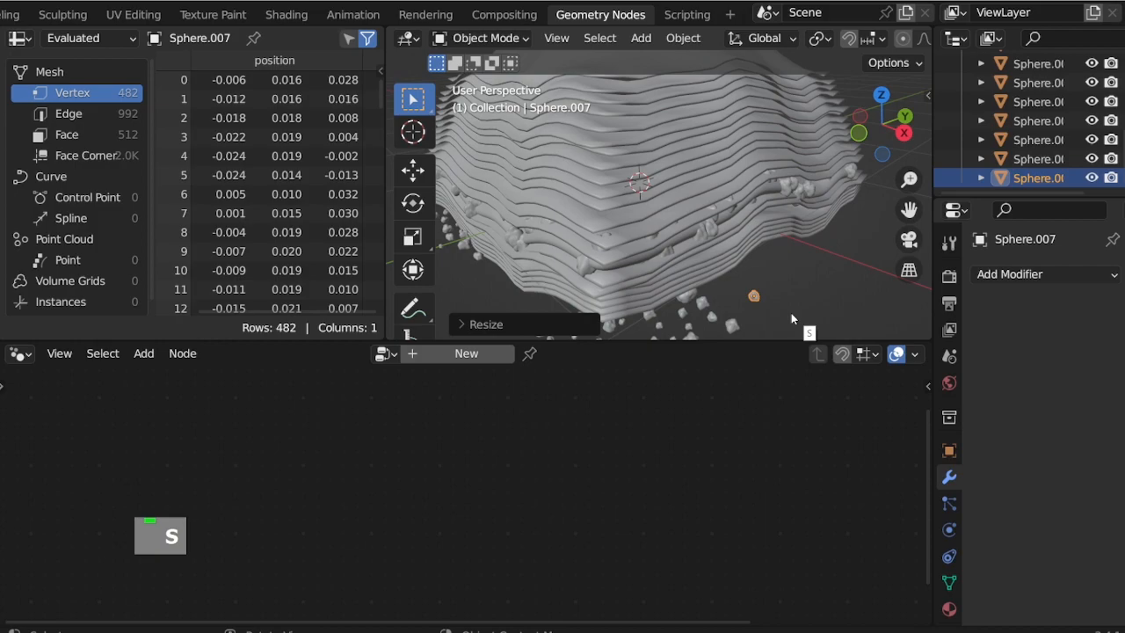
key(shift+a)
key(ctrl+a)
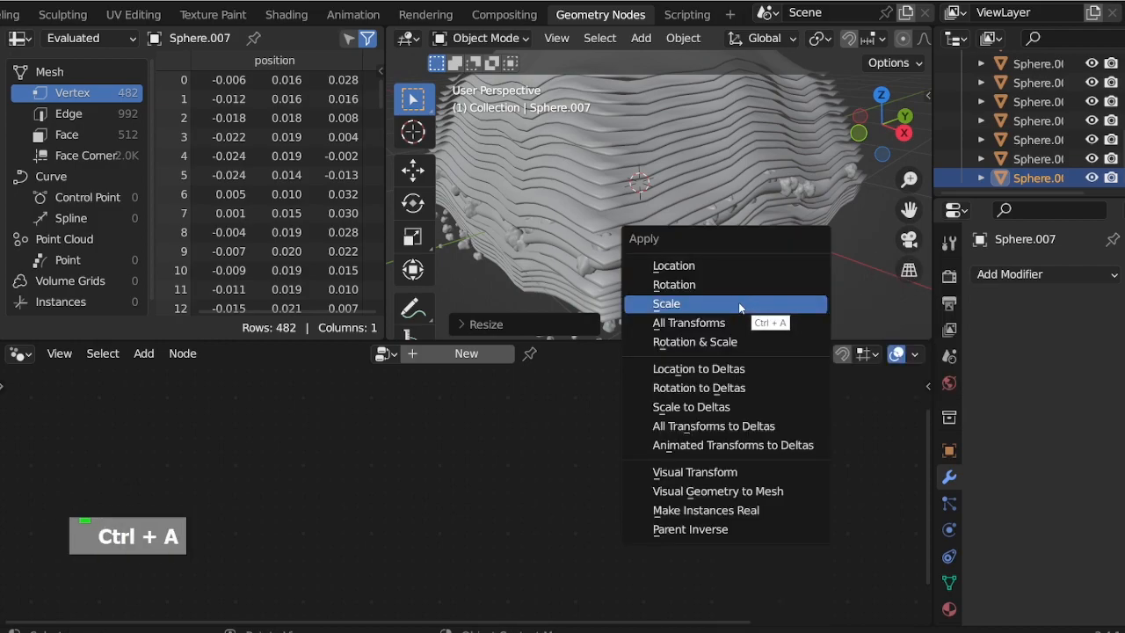
click(741, 306)
click(637, 260)
click(646, 274)
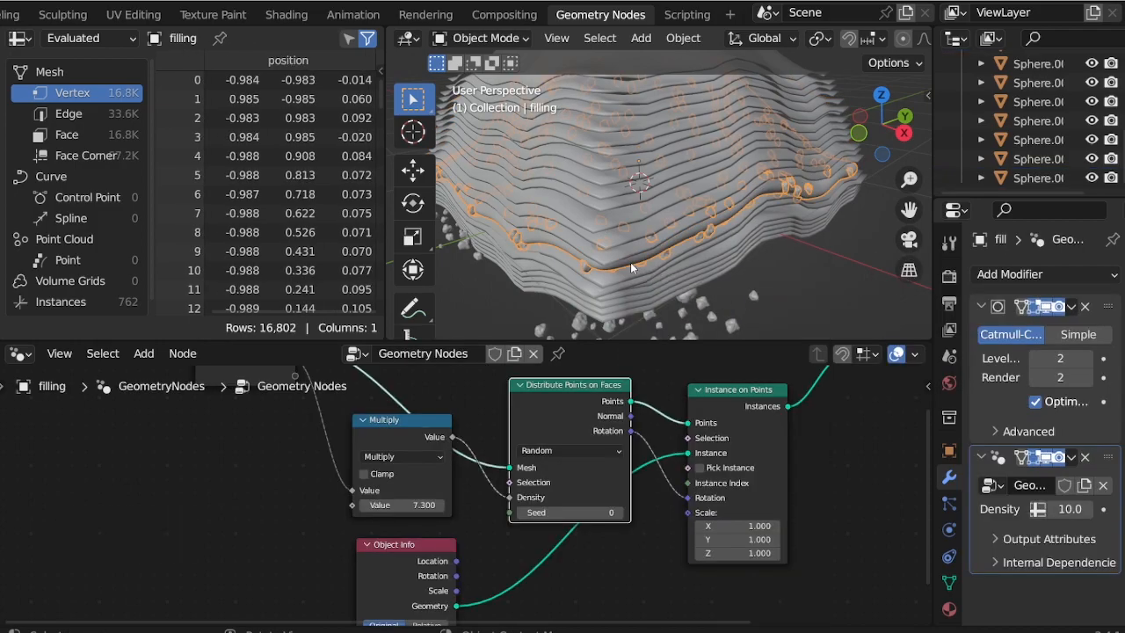
Set the Multiply value to 35.000 and the Seed of Distribute Points on Faces to 111
scroll(495, 417, up, 3)
drag(425, 505, 712, 525)
scroll(320, 468, up, 1)
scroll(651, 518, up, 7)
scroll(731, 535, down, 5)
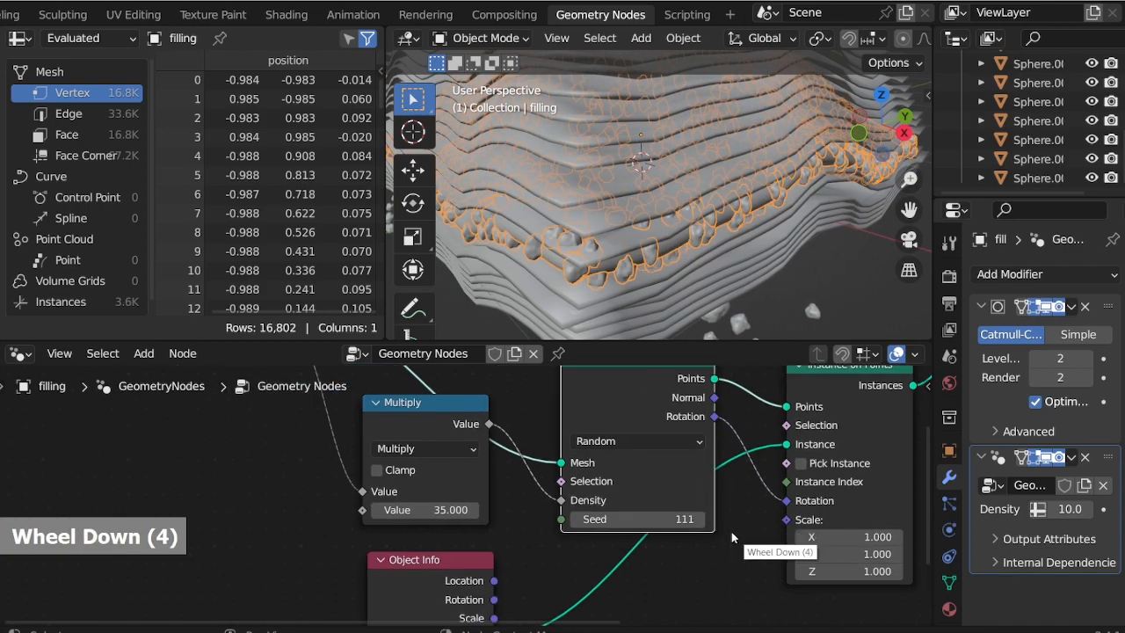
Examine the rocks scattered along the filling layer up close and from several angles
scroll(353, 442, up, 2)
scroll(531, 280, up, 1)
middle_drag(536, 267, 542, 276)
scroll(626, 287, down, 1)
mouse_move(620, 267)
middle_down()
mouse_move(626, 287)
mouse_move(624, 255)
middle_up()
scroll(626, 288, down, 5)
scroll(660, 299, up, 4)
middle_drag(660, 299, 638, 249)
scroll(652, 282, up, 2)
scroll(616, 278, down, 2)
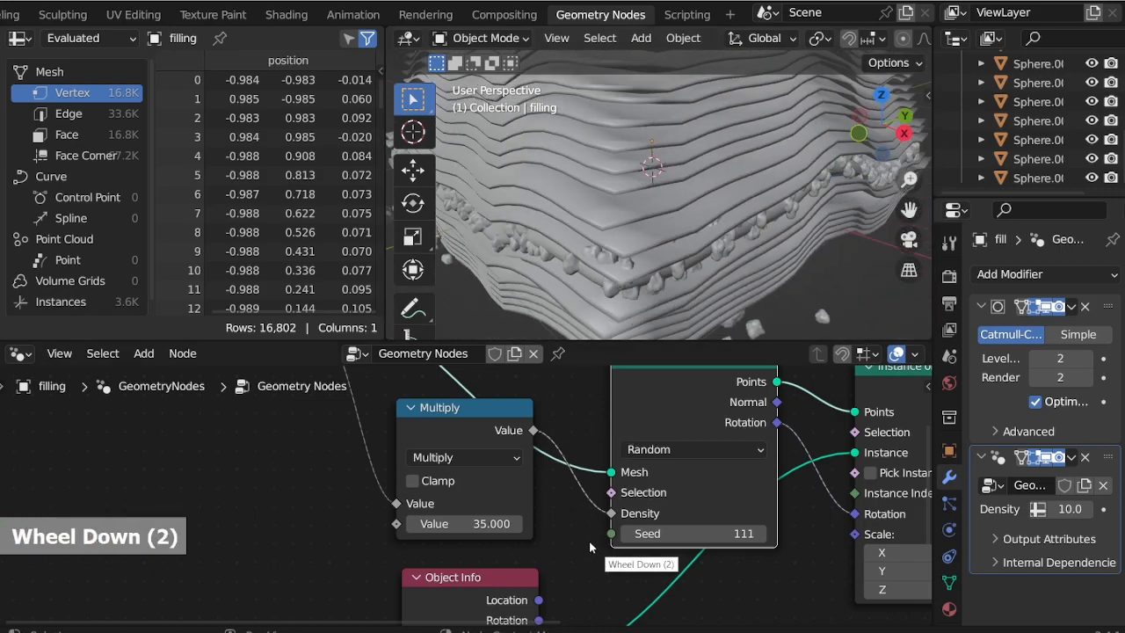
Set the Seed of Distribute Points on Faces to 135 and the Multiply value to 16.200
middle_drag(563, 562, 554, 479)
scroll(657, 454, up, 1)
drag(657, 455, 698, 452)
scroll(712, 451, up, 2)
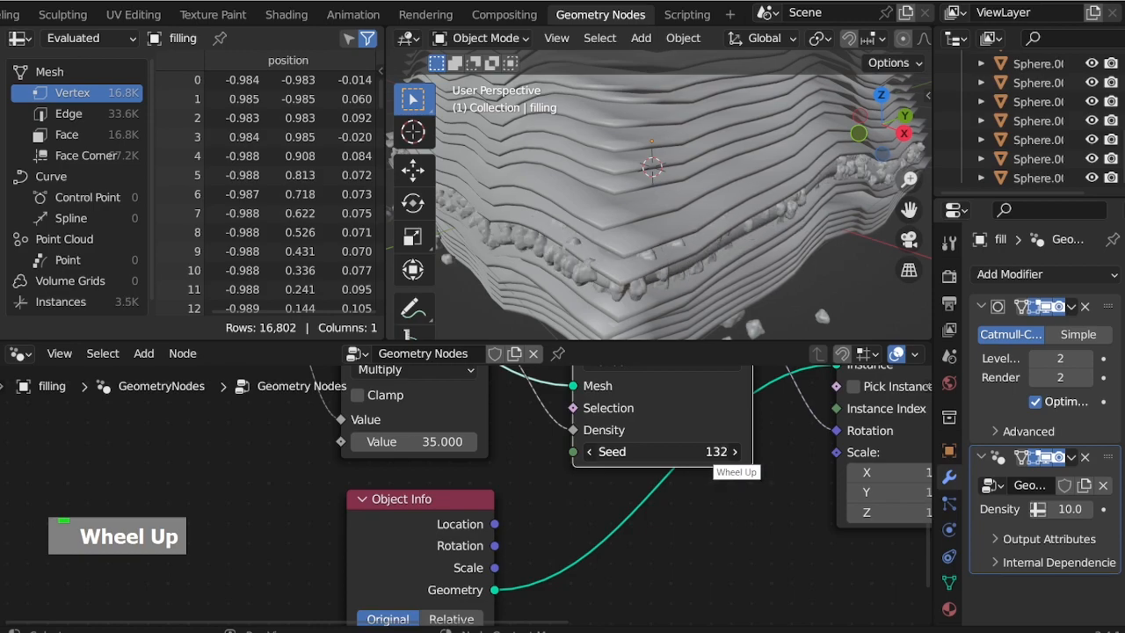
scroll(712, 452, up, 1)
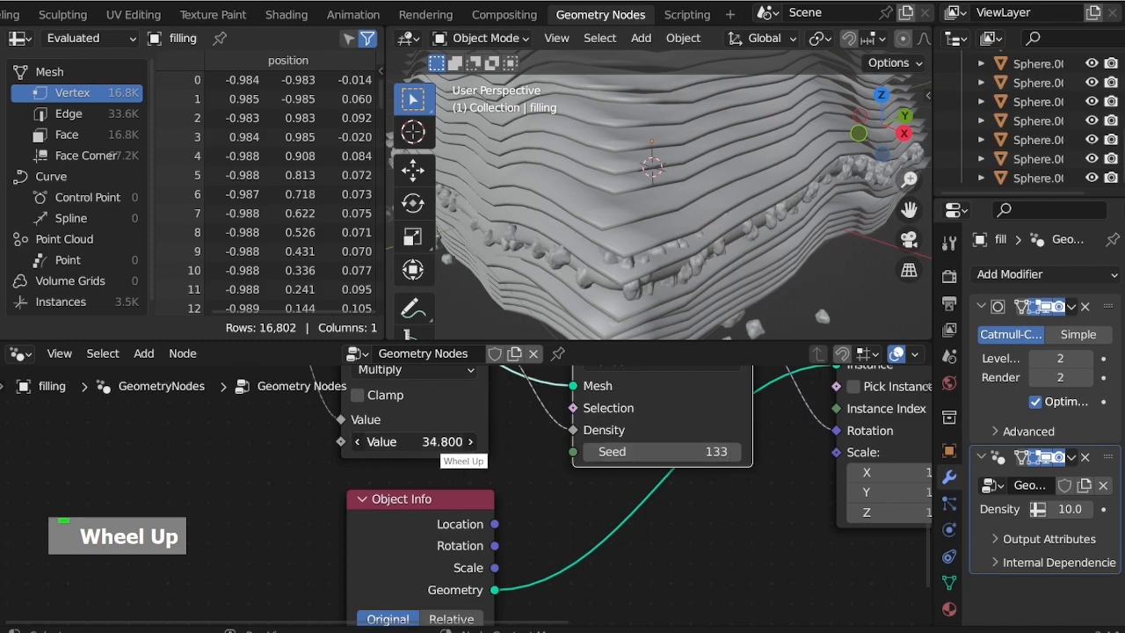
drag(346, 444, 293, 449)
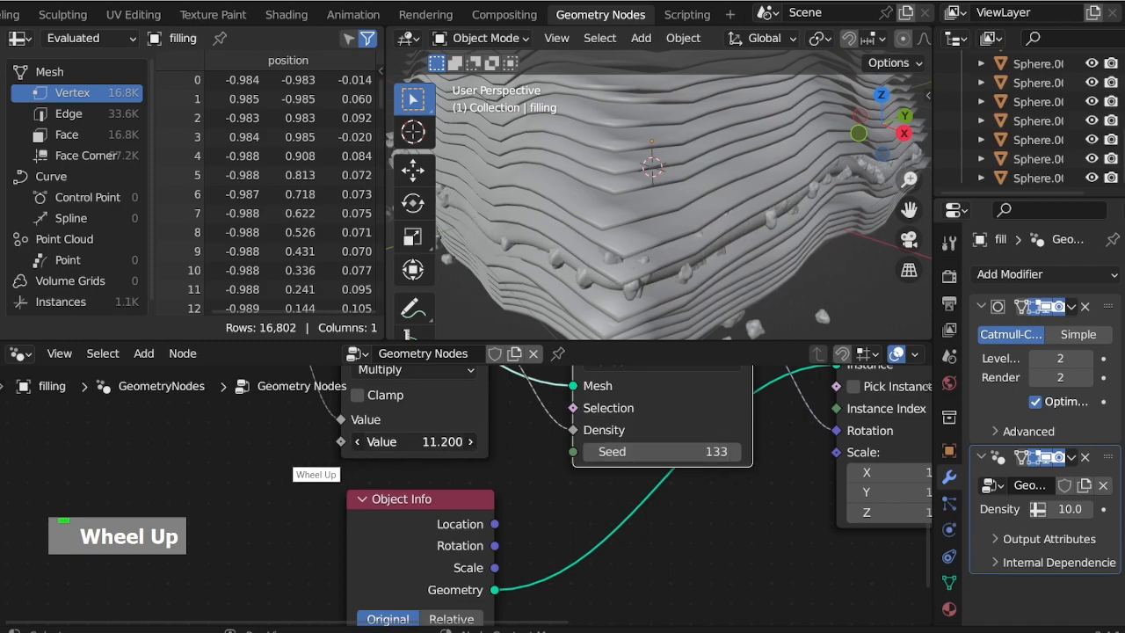
scroll(356, 449, up, 8)
scroll(716, 452, up, 6)
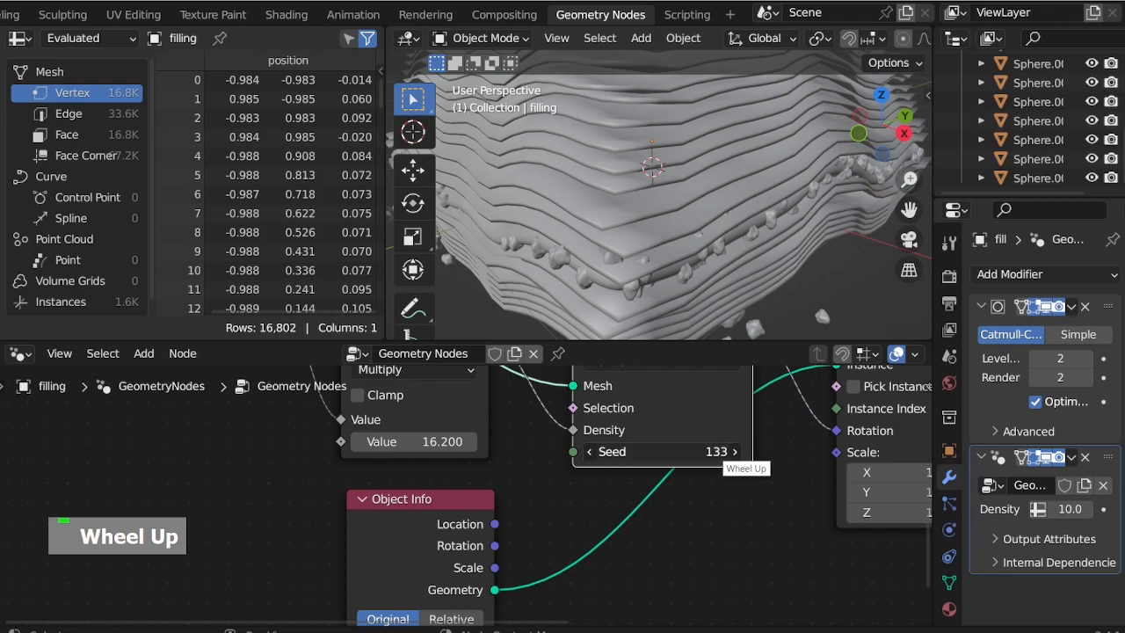
scroll(716, 452, down, 4)
scroll(659, 210, down, 2)
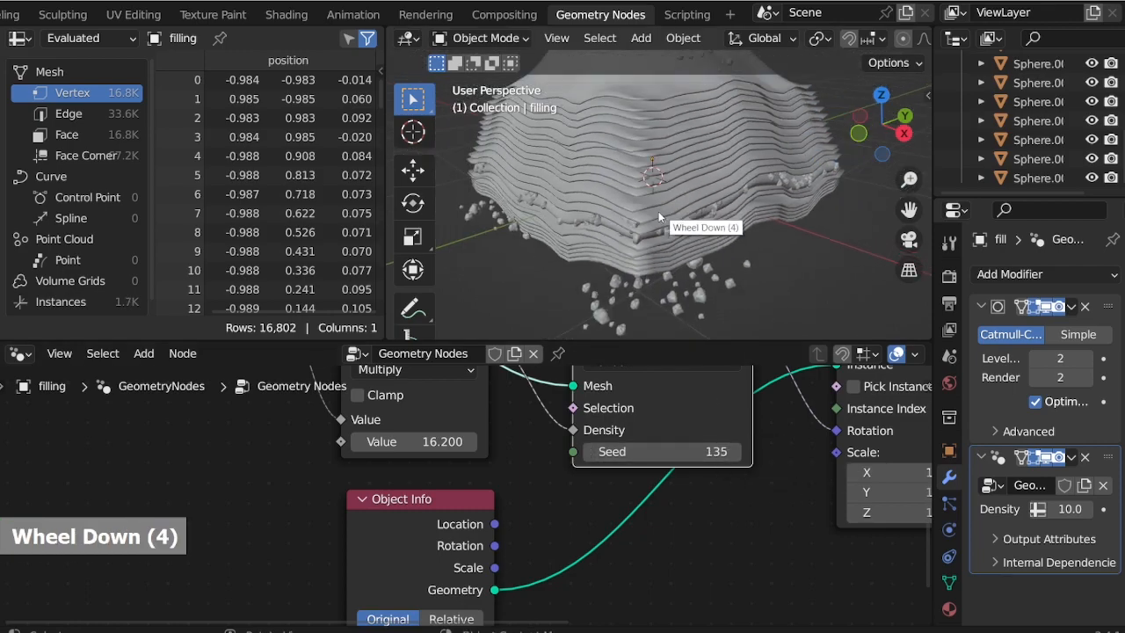
Lower the Multiply value further to scatter fewer rocks along the filling layer
scroll(685, 251, up, 7)
ctrl+scroll(487, 442, up, 6)
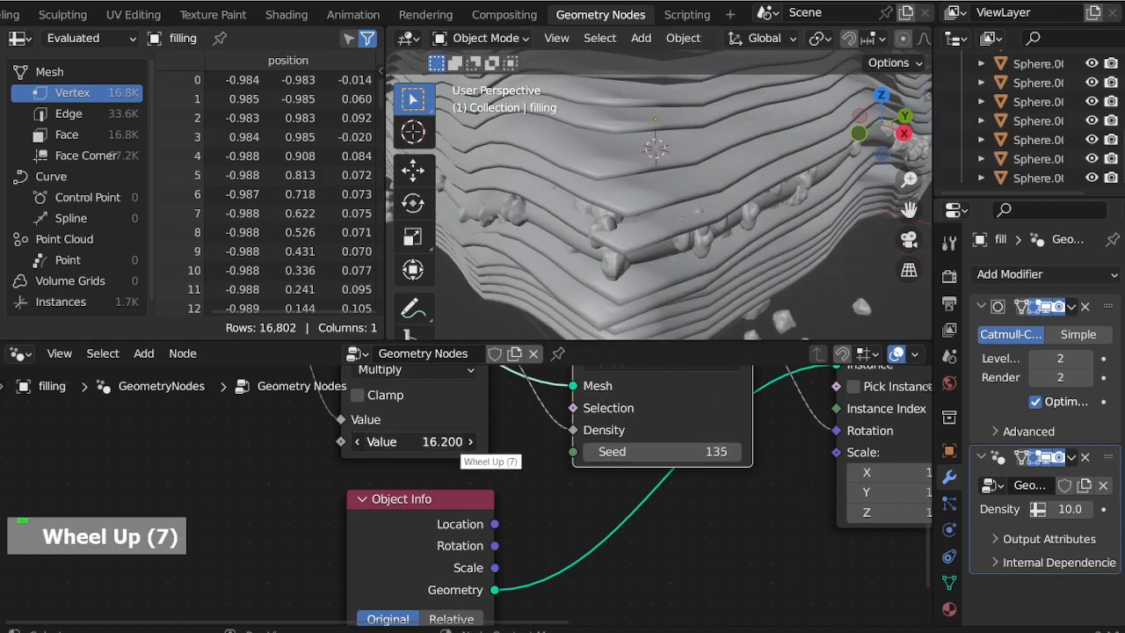
drag(488, 441, 435, 442)
Scale down the source rock Sphere.007 slightly and apply its object transform
scroll(824, 292, down, 3)
click(780, 272)
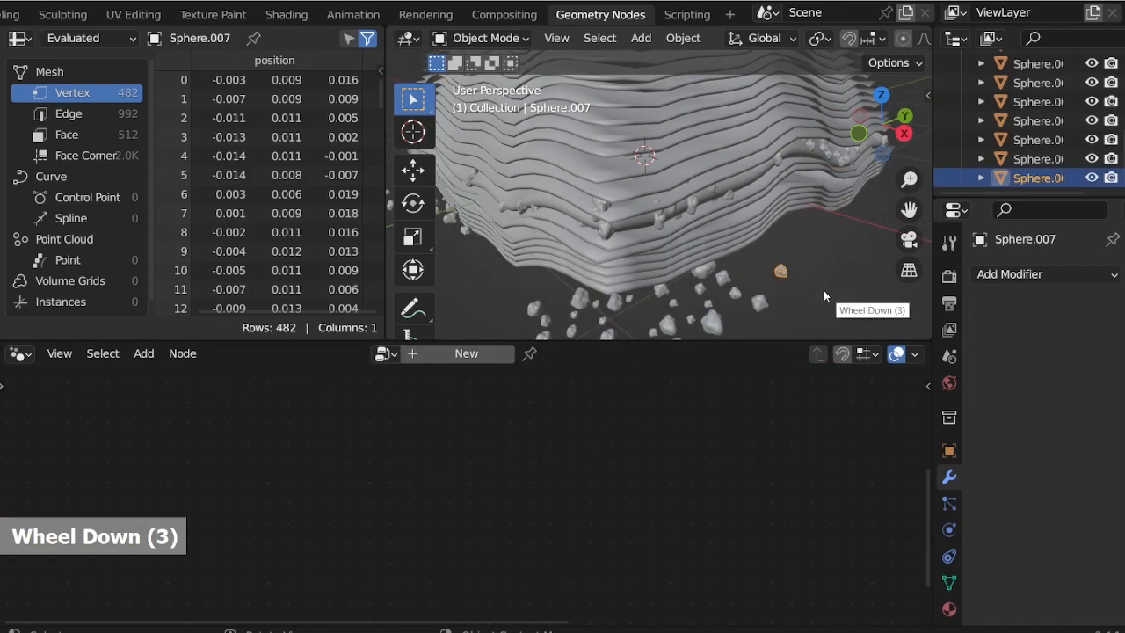
key(s)
click(816, 293)
key(ctrl+a)
click(814, 294)
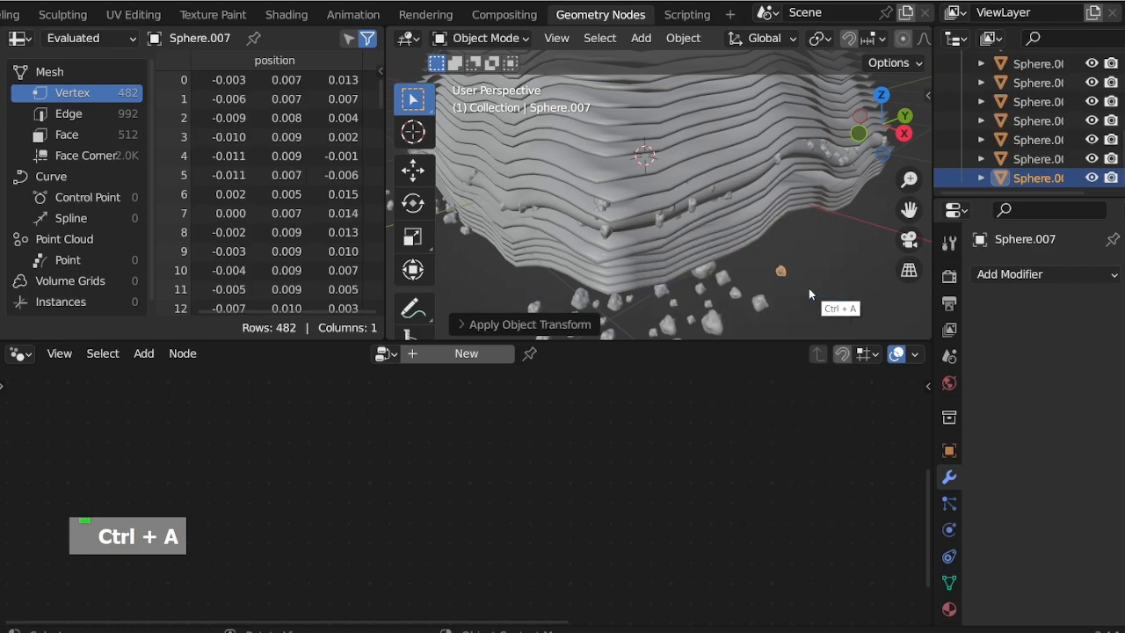
Select the filling layer and set the Value of its Multiply node to 32.000
scroll(583, 225, up, 3)
click(626, 255)
drag(444, 441, 635, 453)
click(802, 295)
scroll(806, 287, down, 3)
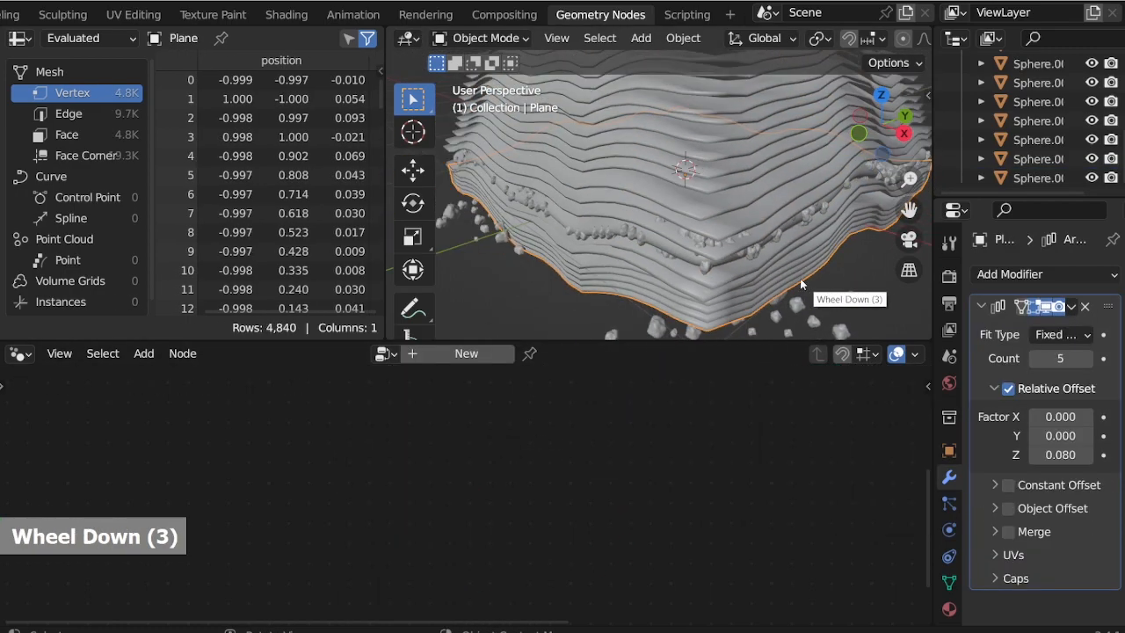
Reselect the filling layer and set the Value of its Multiply node to 36.500
middle_drag(780, 255, 754, 261)
scroll(753, 261, up, 1)
scroll(754, 261, up, 2)
click(669, 246)
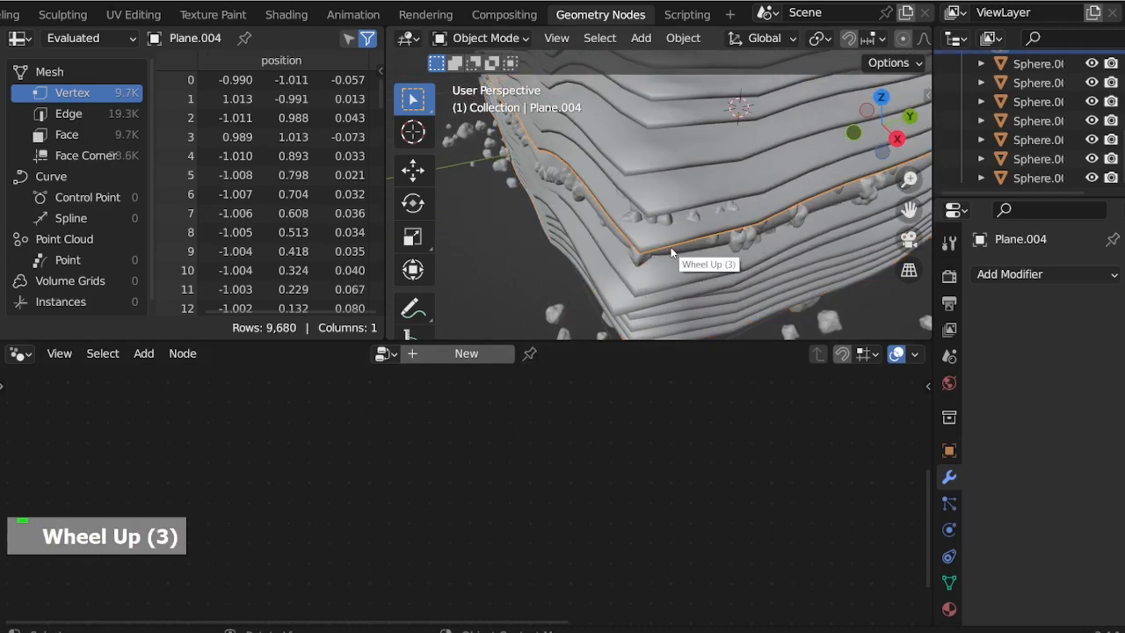
click(675, 248)
middle_drag(536, 496, 396, 581)
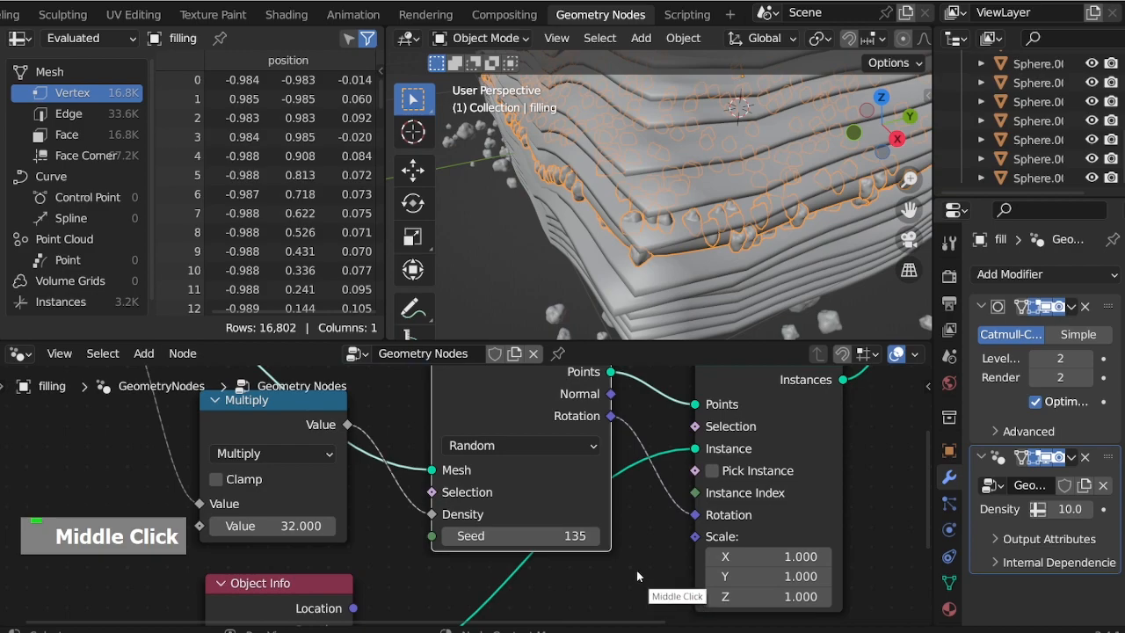
middle_drag(402, 511, 538, 568)
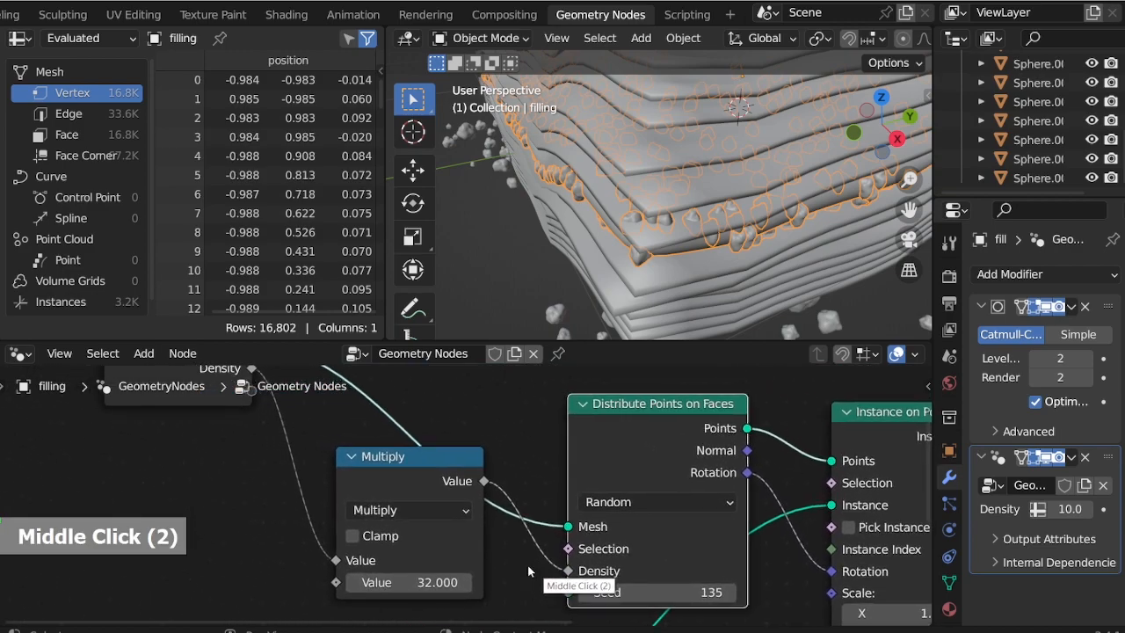
drag(425, 584, 649, 594)
drag(557, 584, 422, 583)
Set the Seed of the Distribute Points on Faces node to 125
click(623, 593)
click(661, 562)
click(587, 592)
click(587, 592)
click(588, 593)
click(588, 593)
click(588, 593)
click(588, 593)
click(588, 593)
click(587, 592)
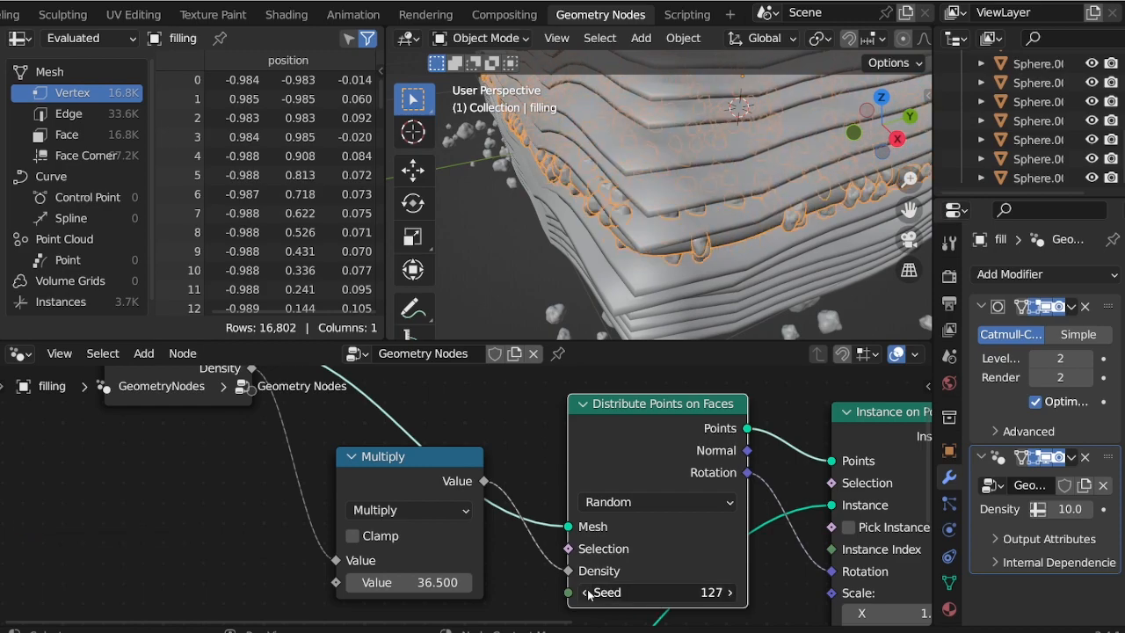
click(587, 592)
click(587, 592)
Examine the rocks scattered along the filling layer from several angles and distances
middle_drag(560, 316, 541, 66)
scroll(677, 242, down, 7)
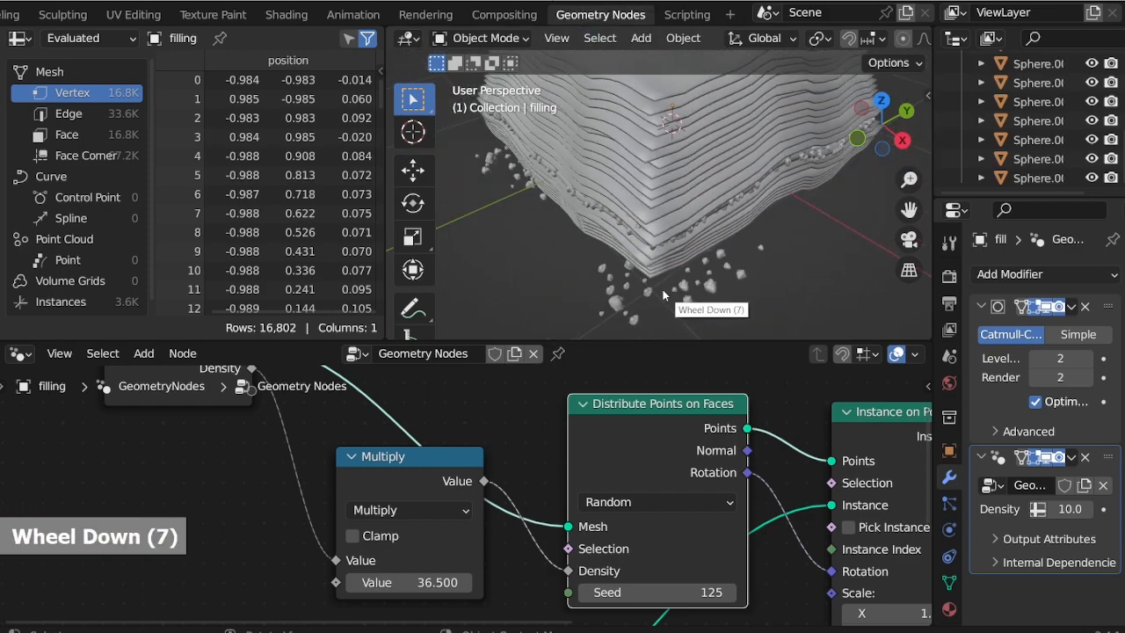
scroll(662, 289, down, 1)
scroll(665, 203, up, 6)
middle_drag(669, 310, 658, 248)
middle_drag(685, 303, 702, 324)
scroll(626, 283, down, 3)
middle_drag(626, 283, 682, 265)
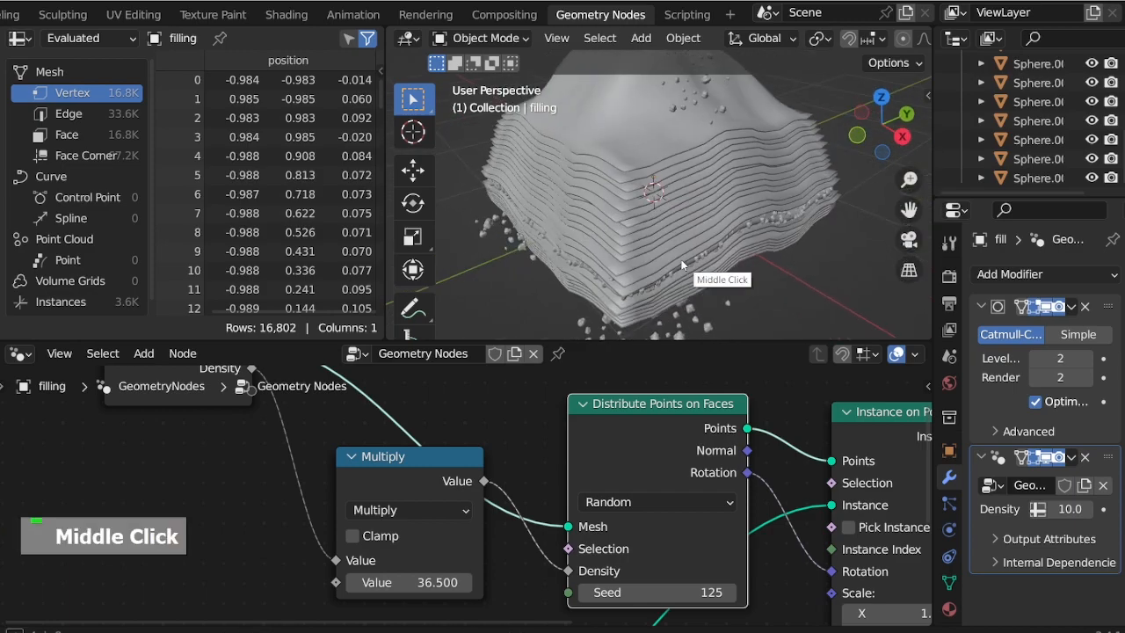
scroll(224, 26, up, 18)
Switch to the Layout workspace and check the rock layer through the camera and up close
click(278, 15)
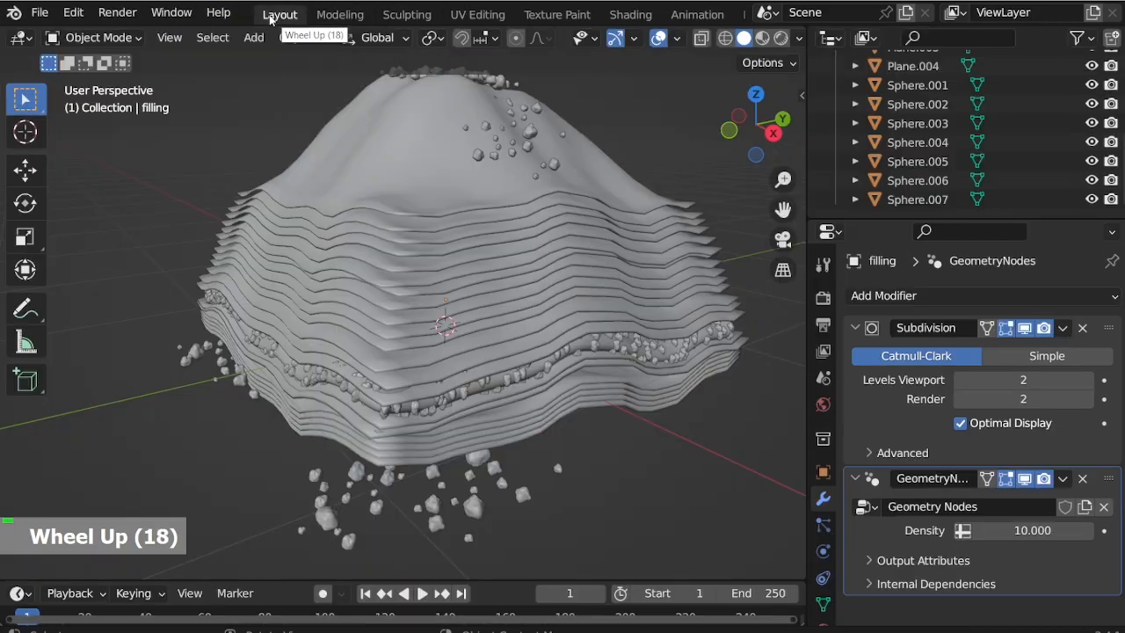
key(KP_0)
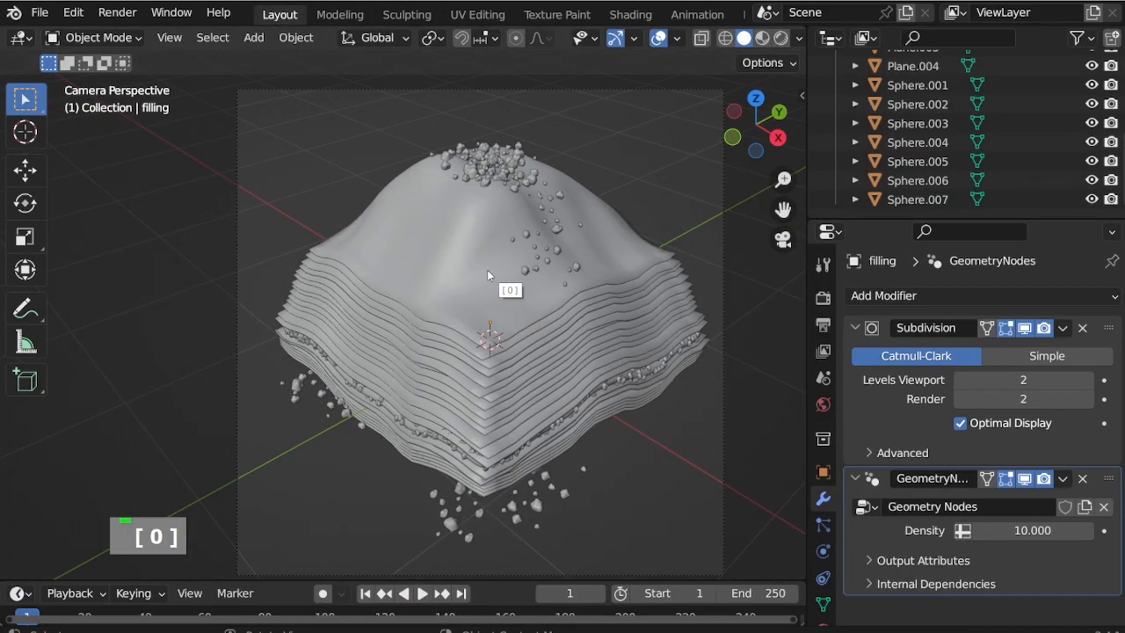
middle_drag(613, 429, 457, 492)
scroll(460, 401, up, 6)
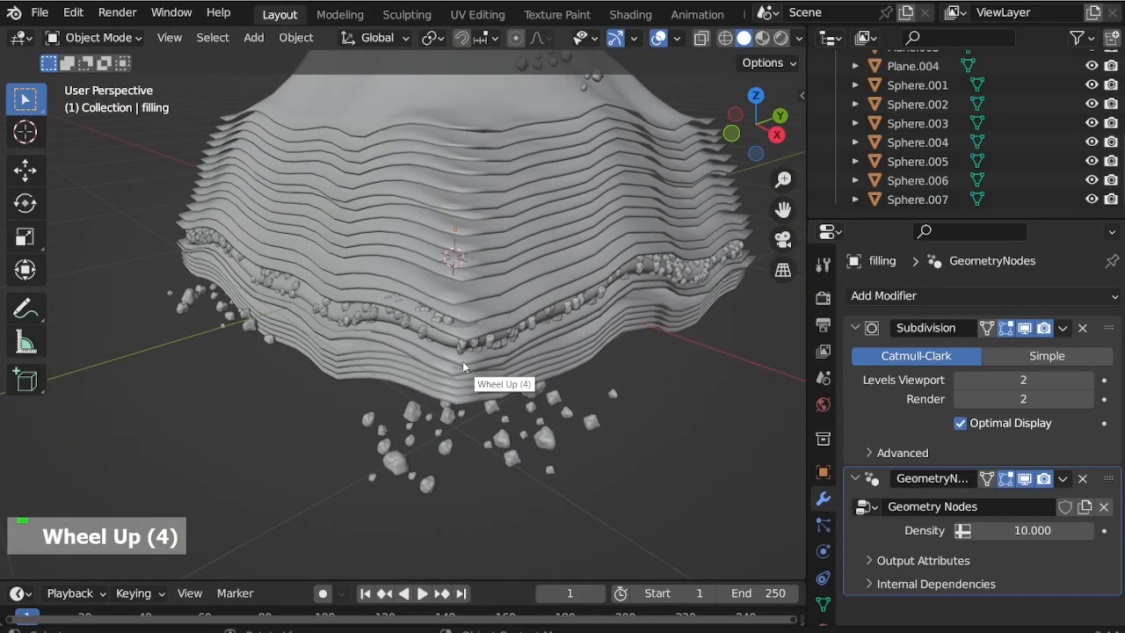
click(480, 343)
scroll(482, 343, down, 2)
middle_drag(484, 346, 513, 392)
scroll(512, 392, up, 1)
click(514, 396)
click(702, 480)
key(KP_0)
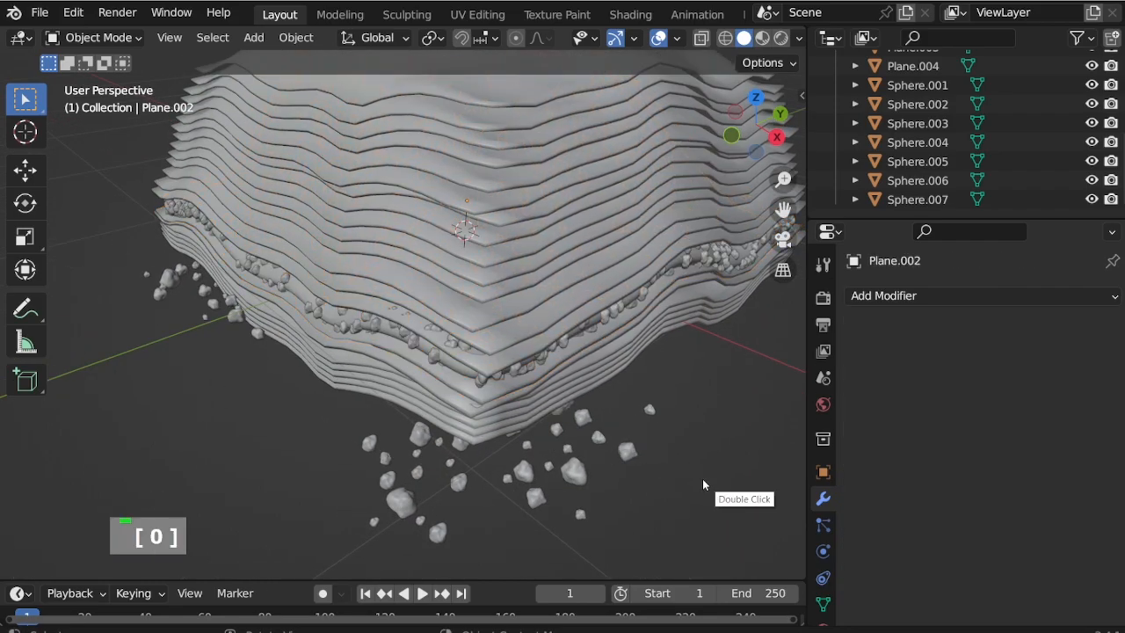
middle_drag(689, 480, 520, 478)
scroll(356, 410, up, 5)
Duplicate the filling layer in place, together with its scattered rocks
click(357, 410)
scroll(407, 424, down, 1)
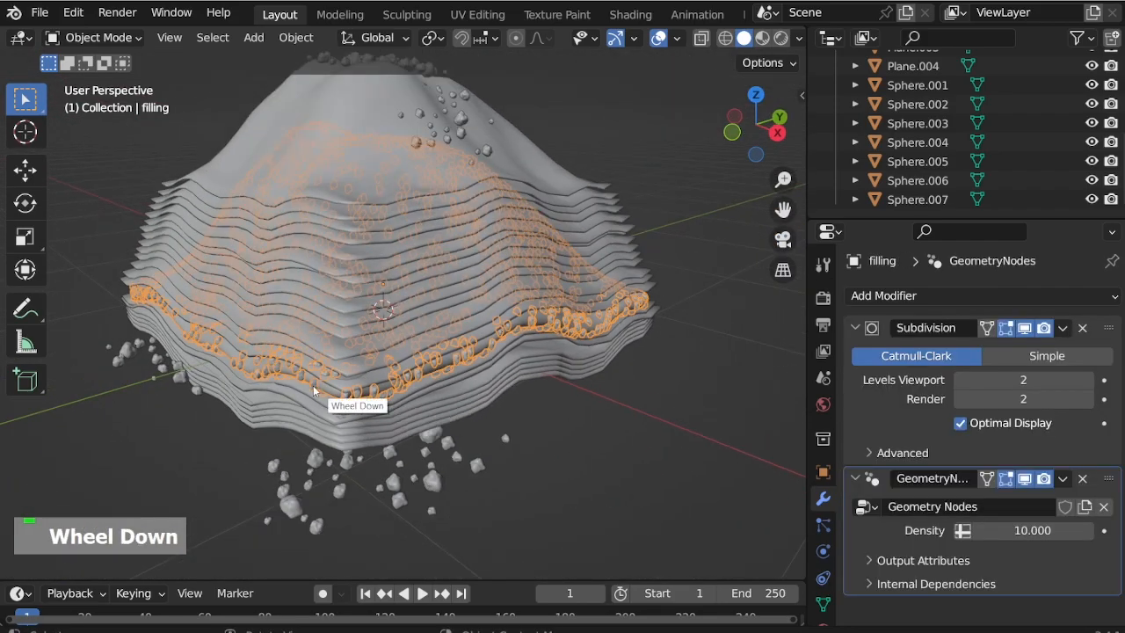
scroll(358, 407, up, 2)
key(shift+d)
right_click(362, 311)
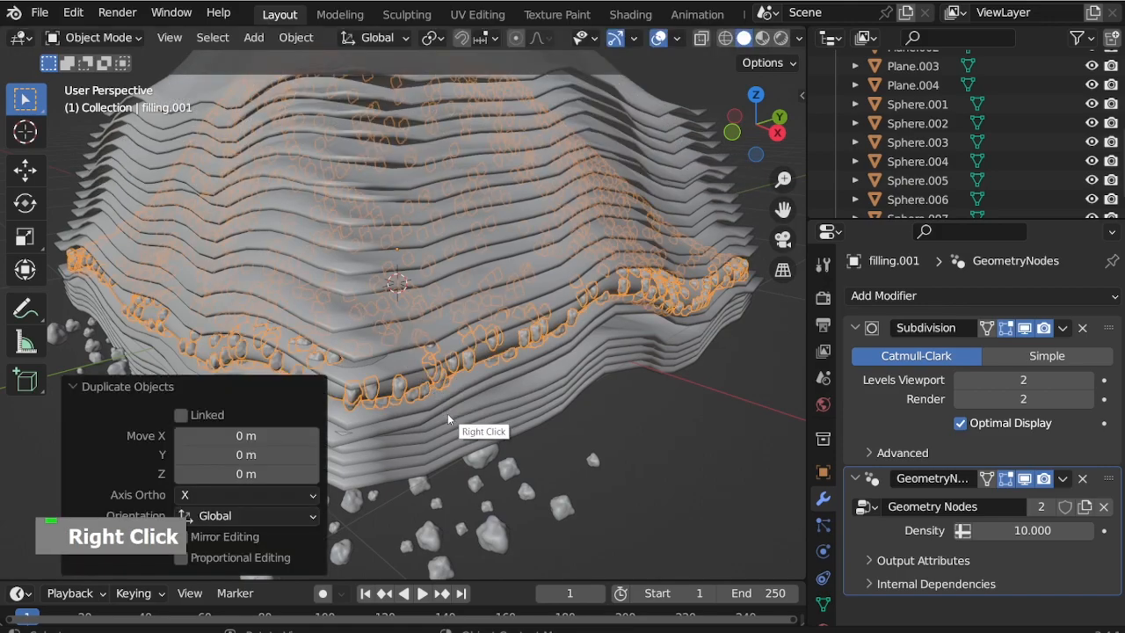
Raise the duplicated filling layer about 0.062 m along Z and scale it down slightly
key(g)
key(z)
click(466, 397)
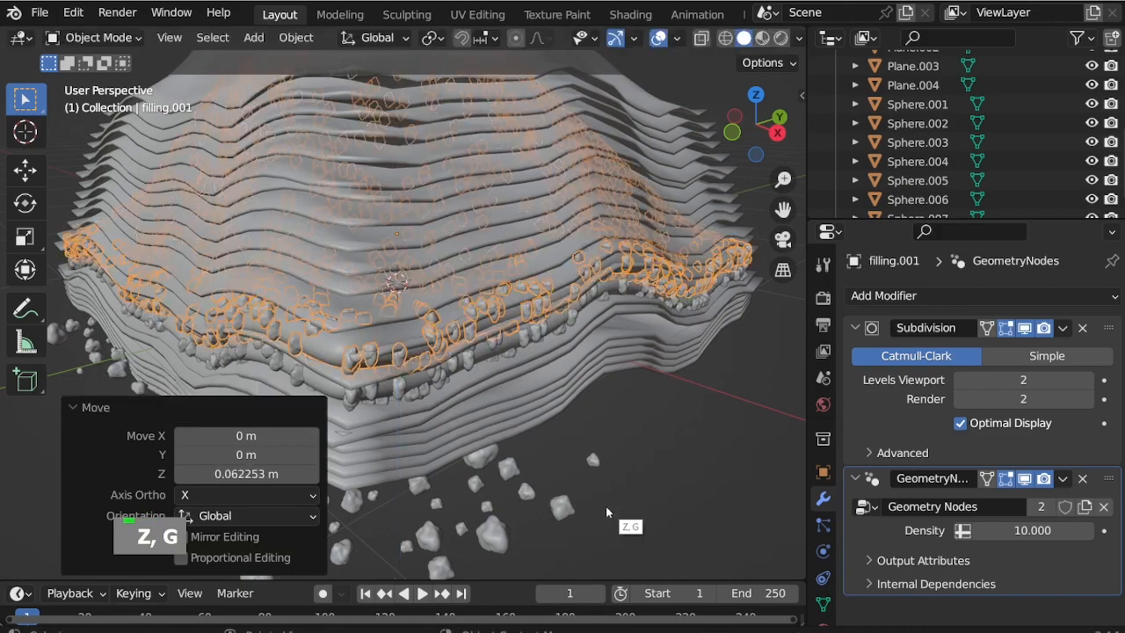
key(s)
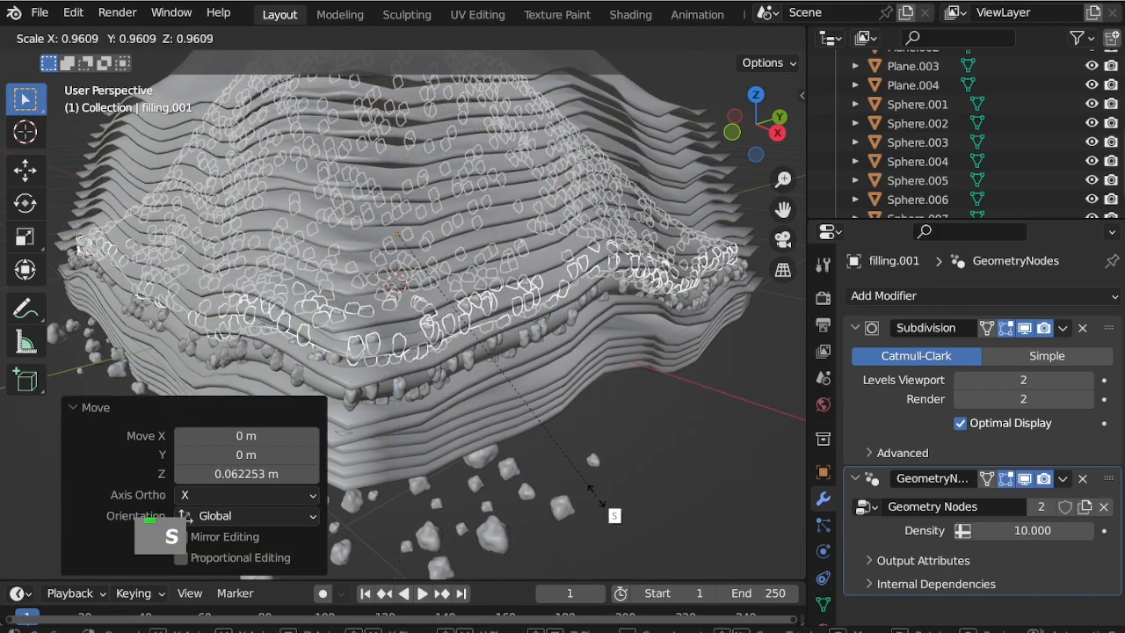
click(594, 494)
Examine how the duplicated filling layer sits between the surrounding terrain layers
click(375, 356)
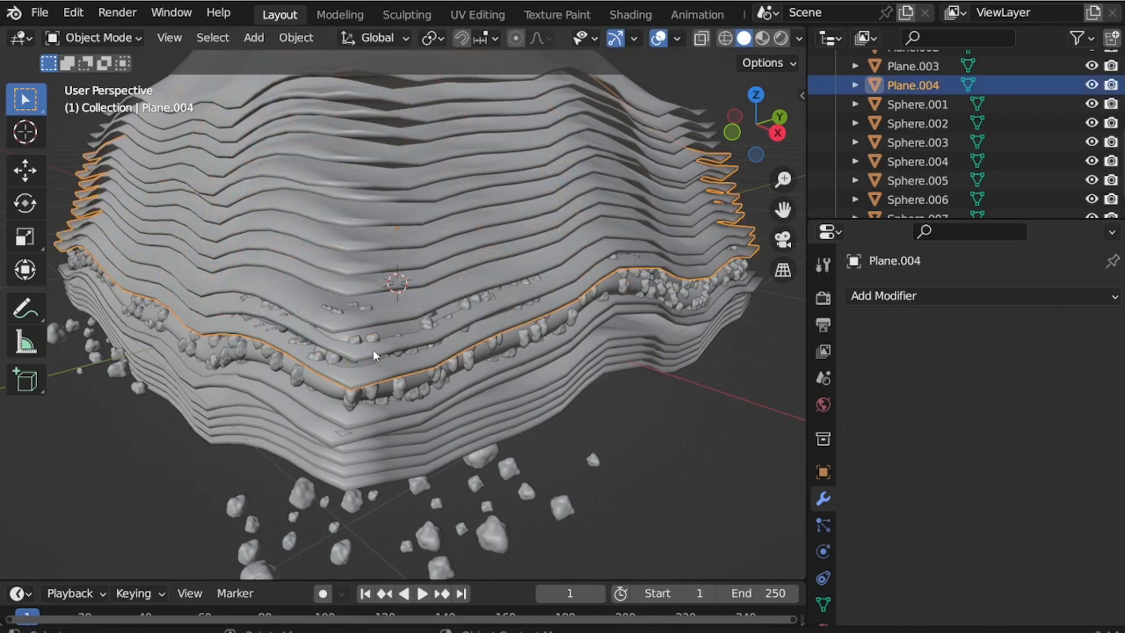
scroll(373, 351, up, 3)
scroll(397, 400, down, 4)
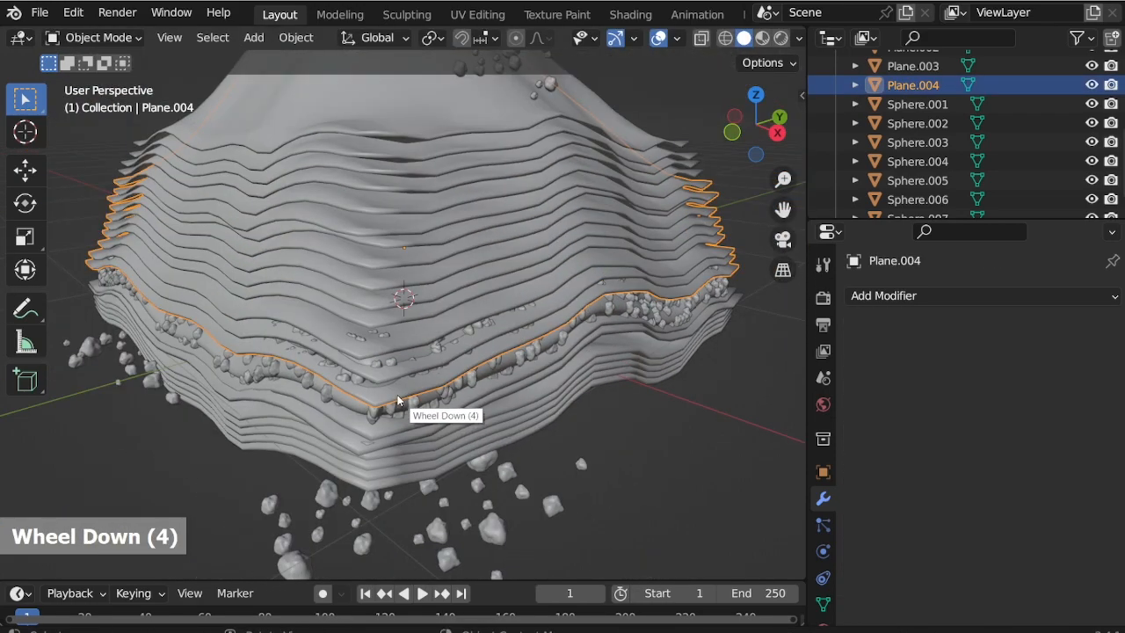
scroll(386, 192, down, 1)
shift+click(386, 192)
scroll(392, 264, down, 3)
scroll(410, 117, up, 2)
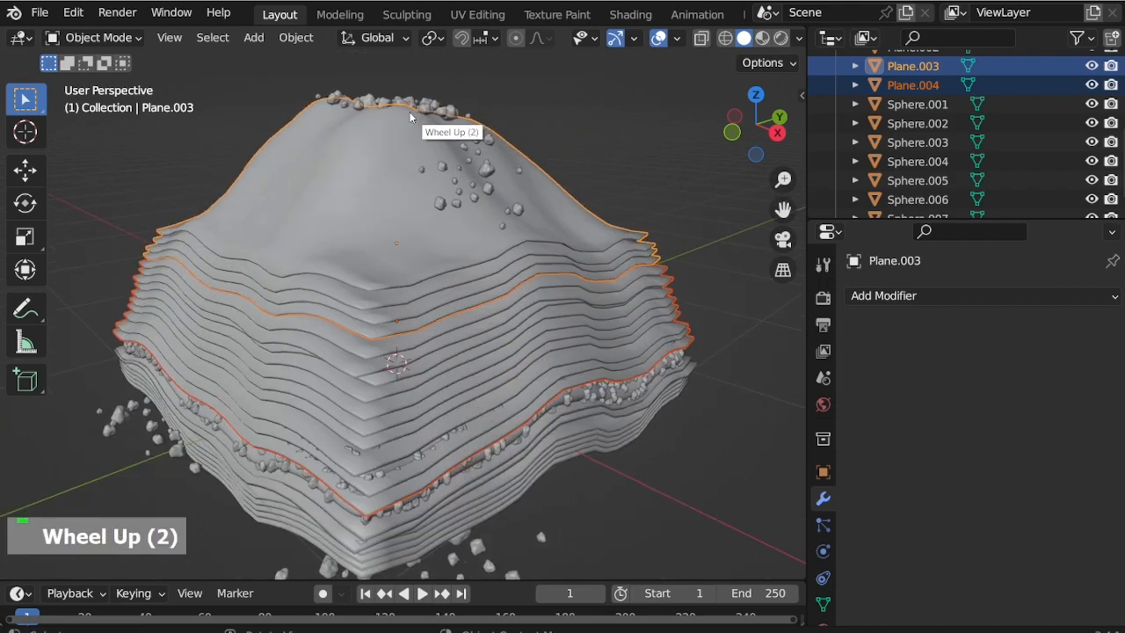
shift+click(442, 138)
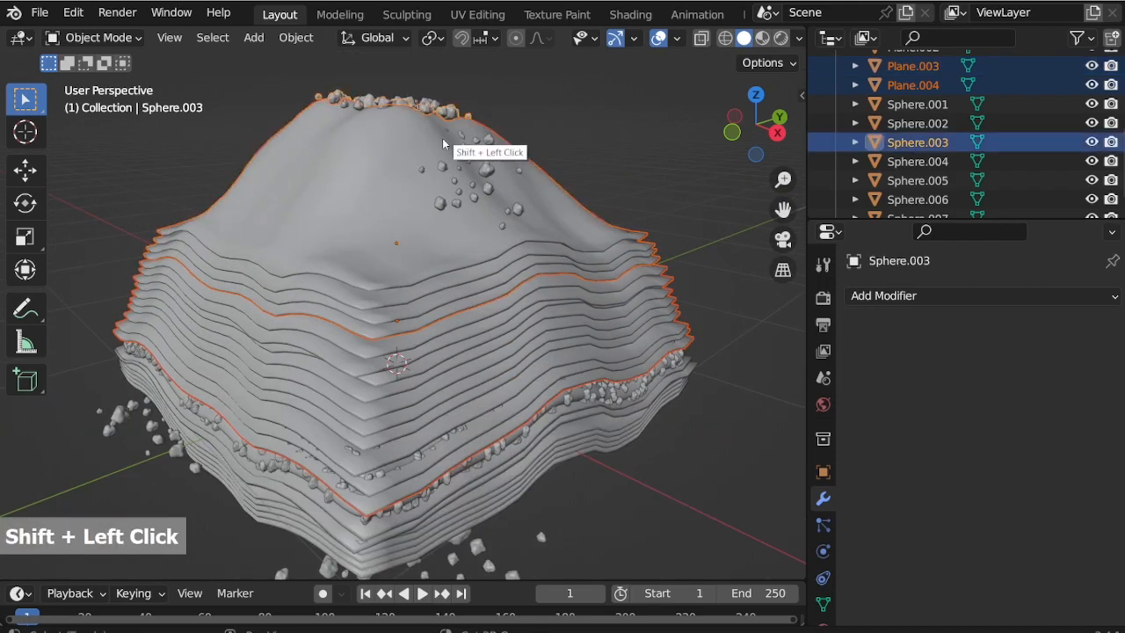
click(380, 424)
scroll(372, 517, up, 4)
middle_drag(368, 453, 367, 446)
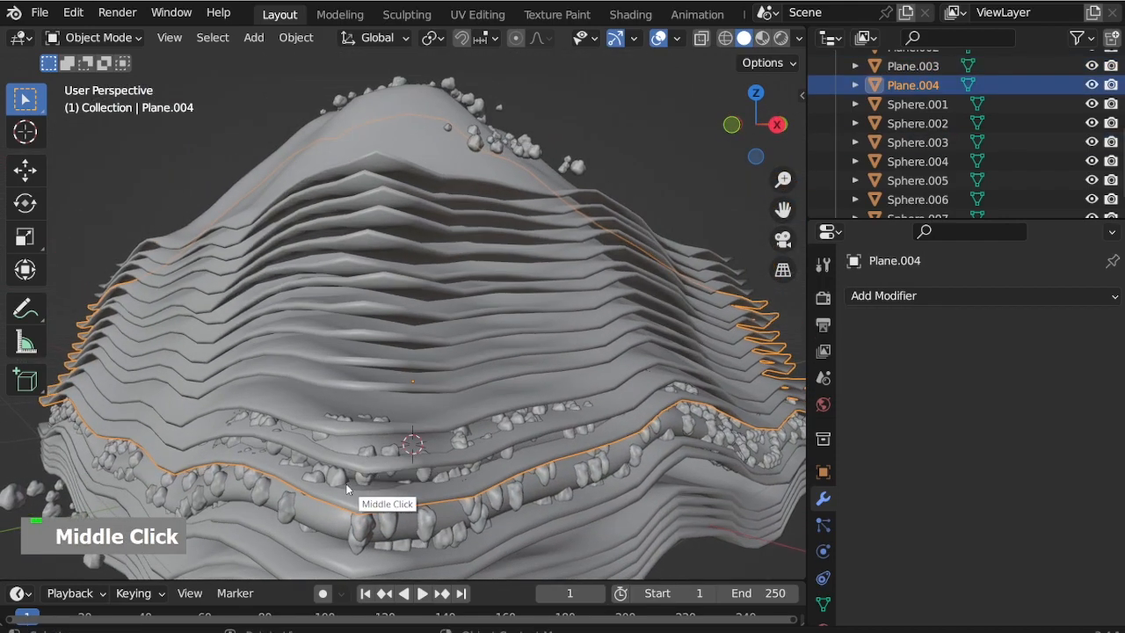
Scale filling.001 up by a factor of about 1.03 and raise it to a higher terrain layer along Z
click(353, 482)
click(360, 476)
key(s)
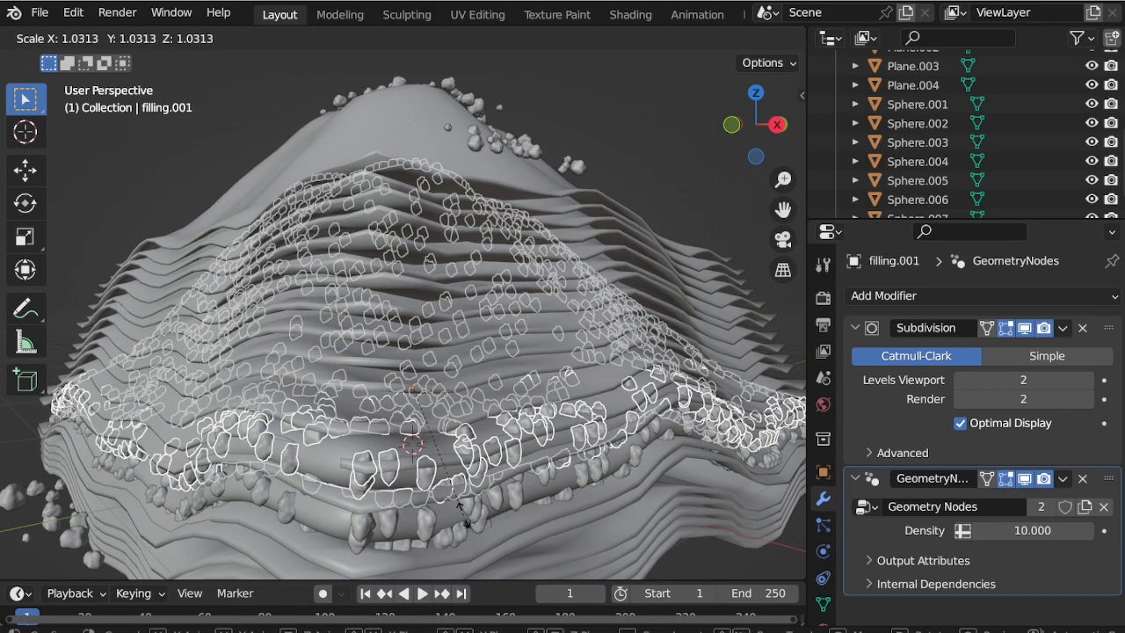
click(459, 508)
key(g)
key(z)
click(458, 485)
Enlarge filling.001 again by a factor of about 1.02 so its rocks protrude from the terrain edges
middle_drag(458, 485, 566, 518)
middle_drag(674, 483, 501, 428)
scroll(490, 442, up, 2)
click(491, 439)
click(501, 447)
key(s)
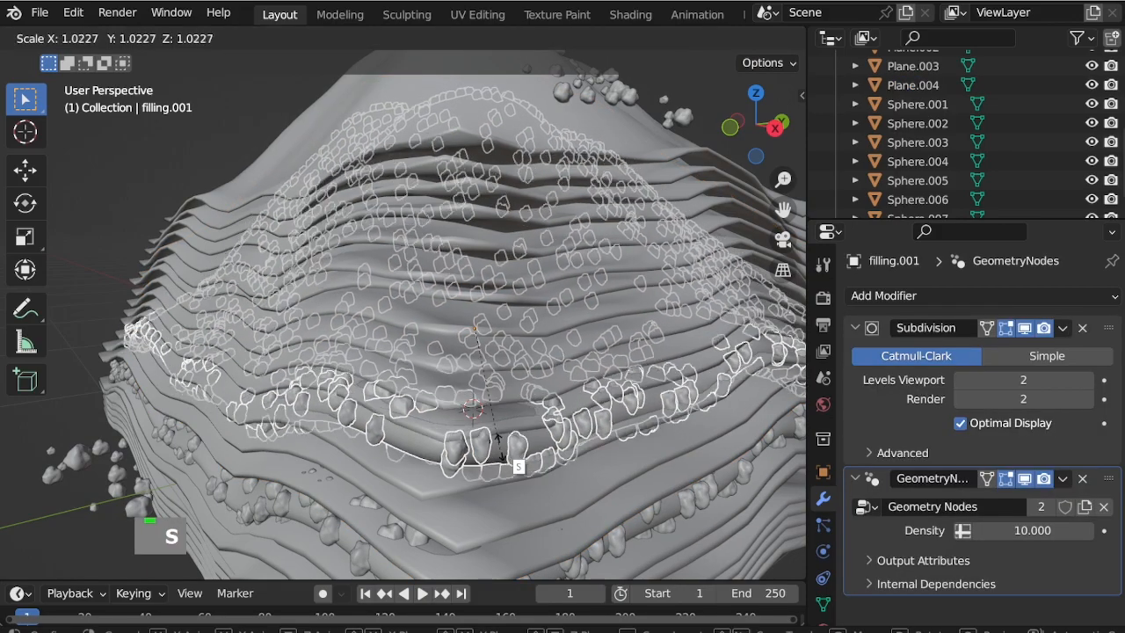
click(515, 465)
Lower filling.001 about 0.058 m along Z and scale it up slightly by a factor of about 1.02
scroll(480, 417, down, 5)
middle_drag(708, 542, 457, 453)
scroll(479, 501, up, 2)
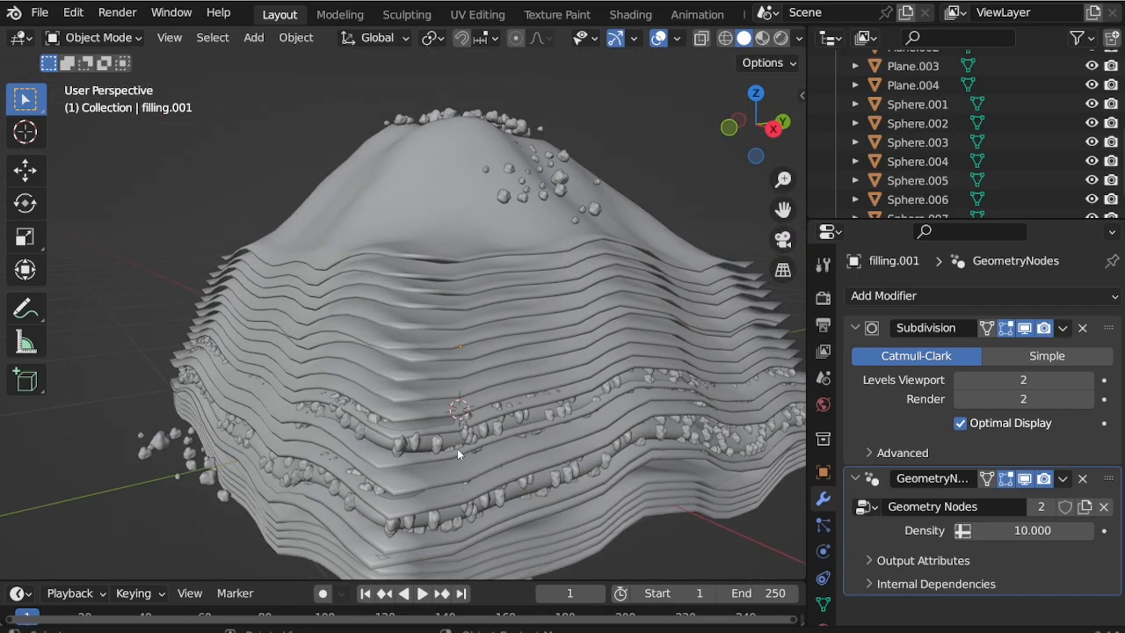
click(458, 449)
click(457, 448)
key(g)
key(z)
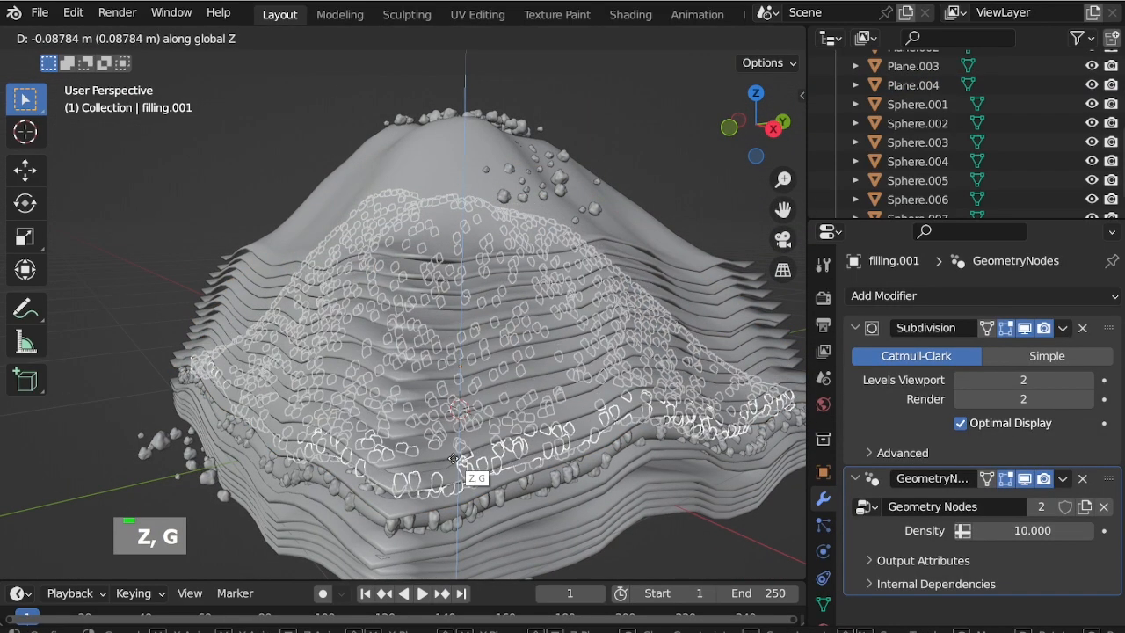
click(464, 457)
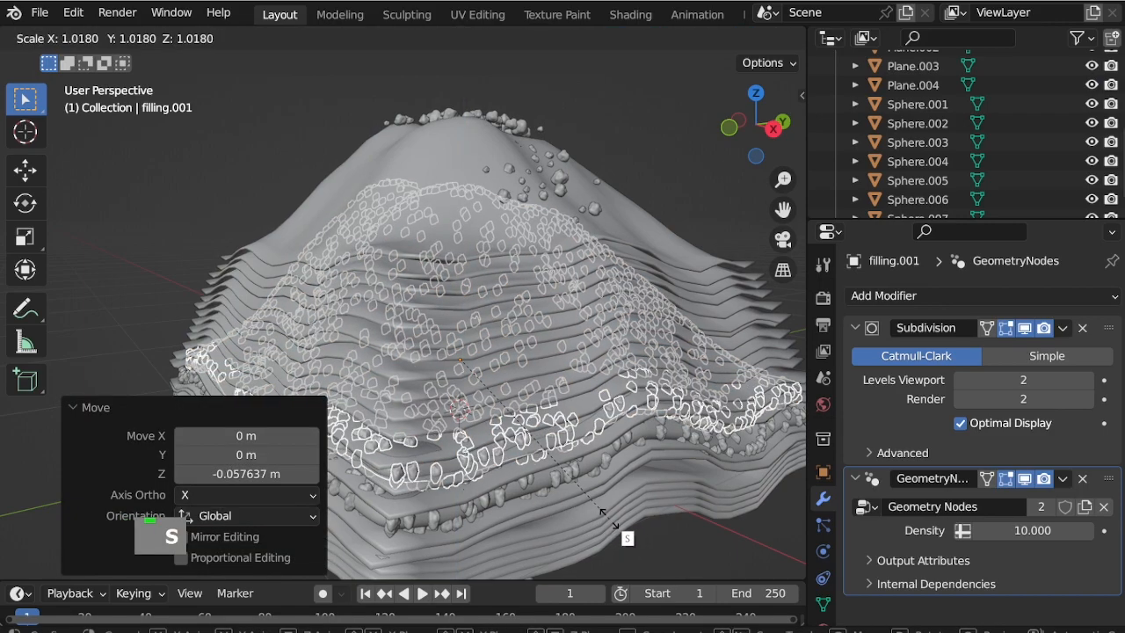
click(678, 530)
click(678, 530)
Duplicate filling.001 in place to make a third rock-covered filling layer
mouse_move(446, 468)
middle_down()
mouse_move(497, 498)
mouse_move(455, 467)
middle_up()
click(455, 466)
click(475, 456)
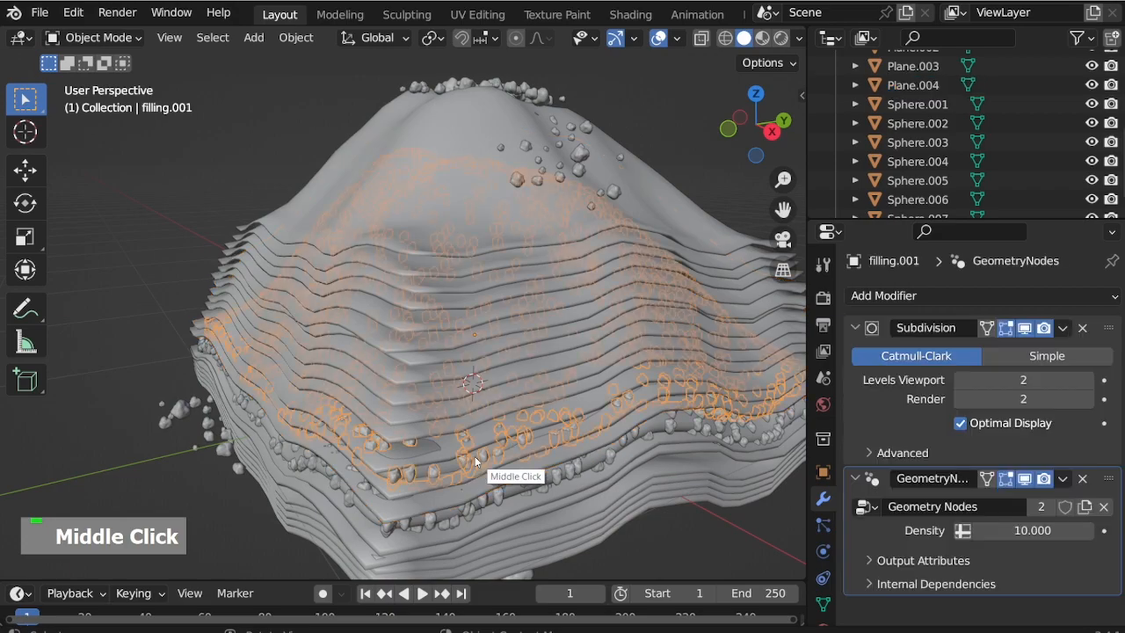
key(shift+d)
right_click(462, 403)
Raise filling.002 about 0.15 m along Z and scale it down to fit the narrower terrain layers
key(g)
key(z)
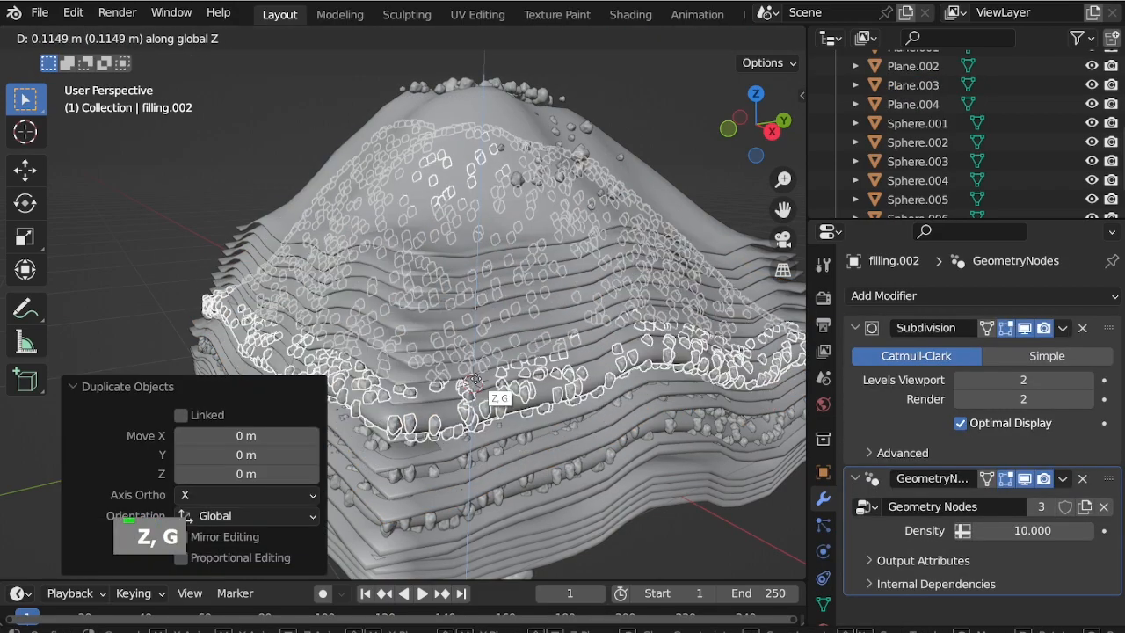
click(585, 500)
key(s)
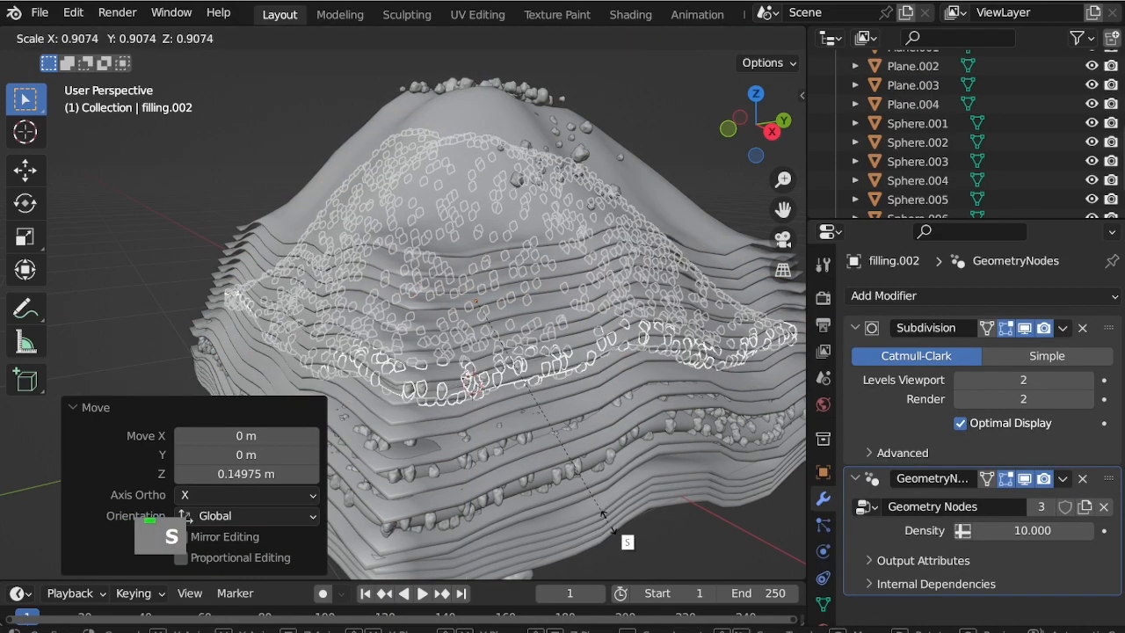
click(633, 263)
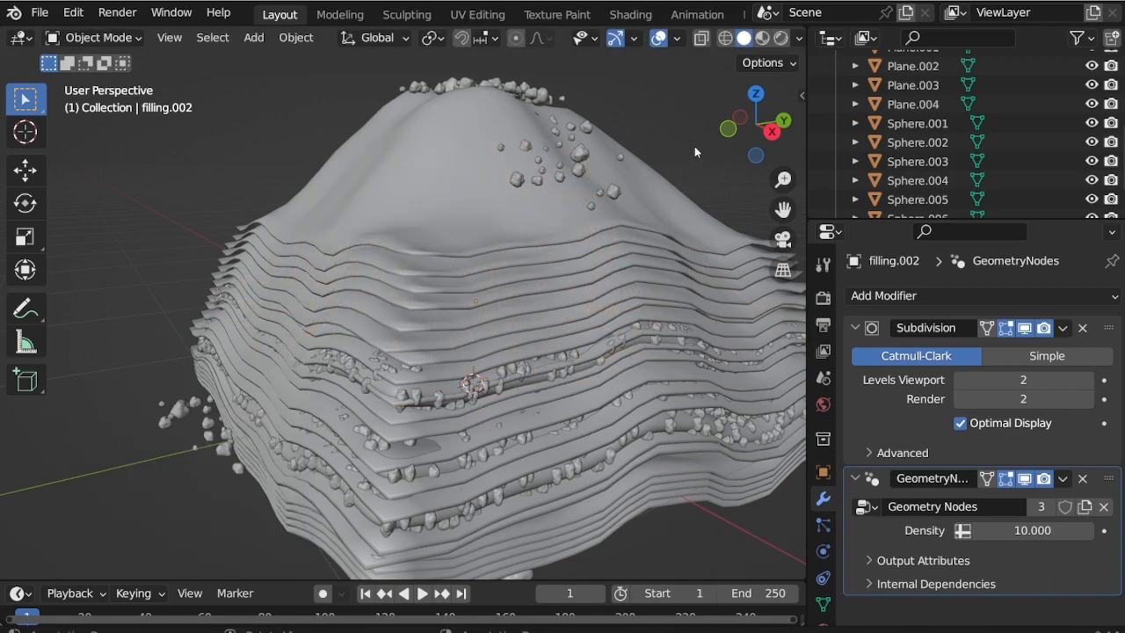
Check the layers through the camera and scale filling.002 up slightly so its rocks show more
middle_drag(542, 351, 550, 361)
key(KP_0)
double_click(456, 399)
scroll(456, 395, up, 7)
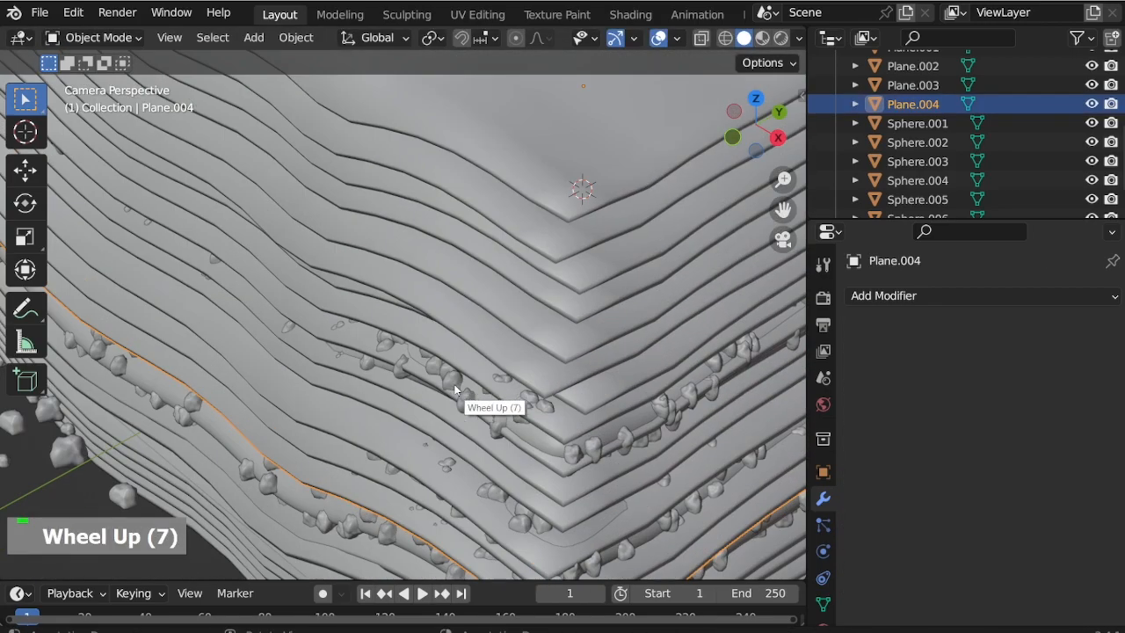
click(454, 390)
scroll(455, 396, down, 8)
scroll(610, 444, up, 1)
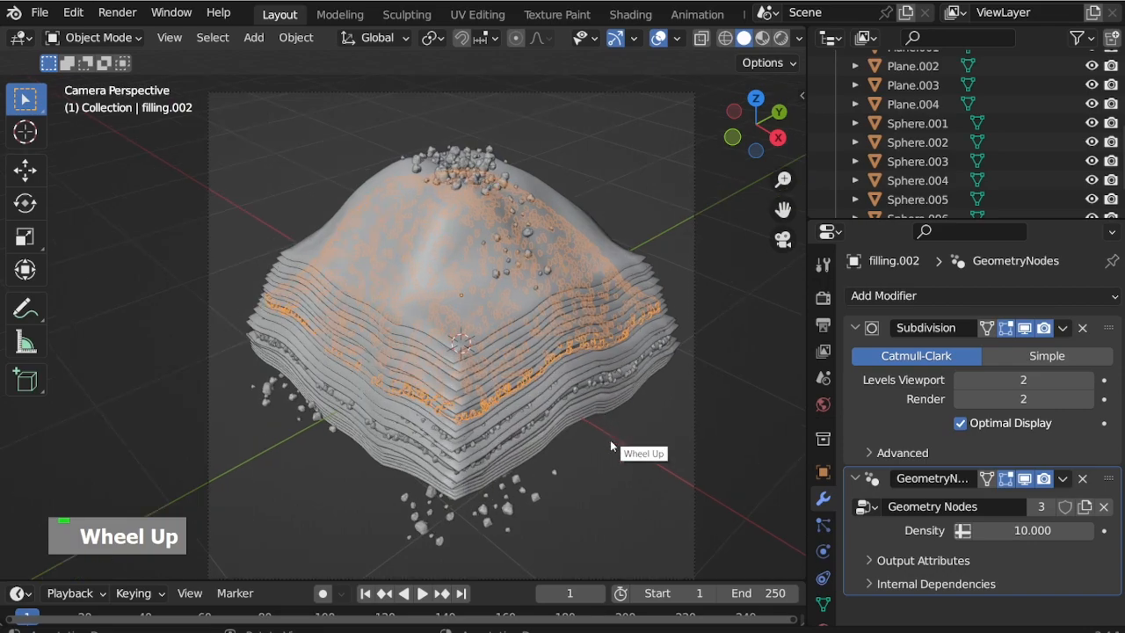
key(s)
click(615, 466)
double_click(620, 169)
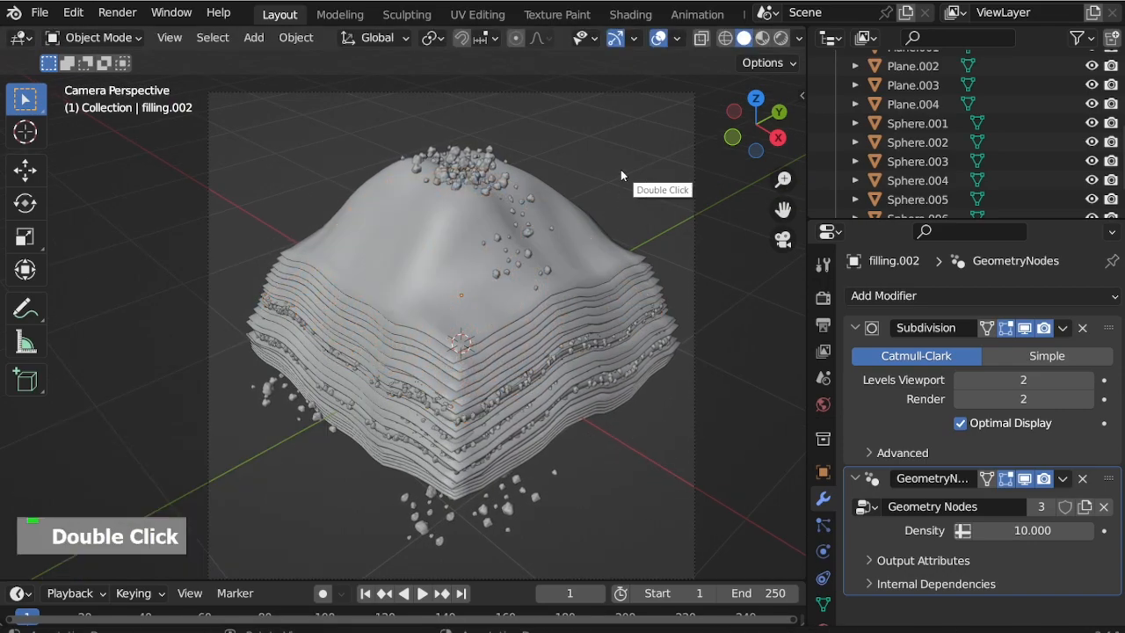
scroll(406, 390, up, 8)
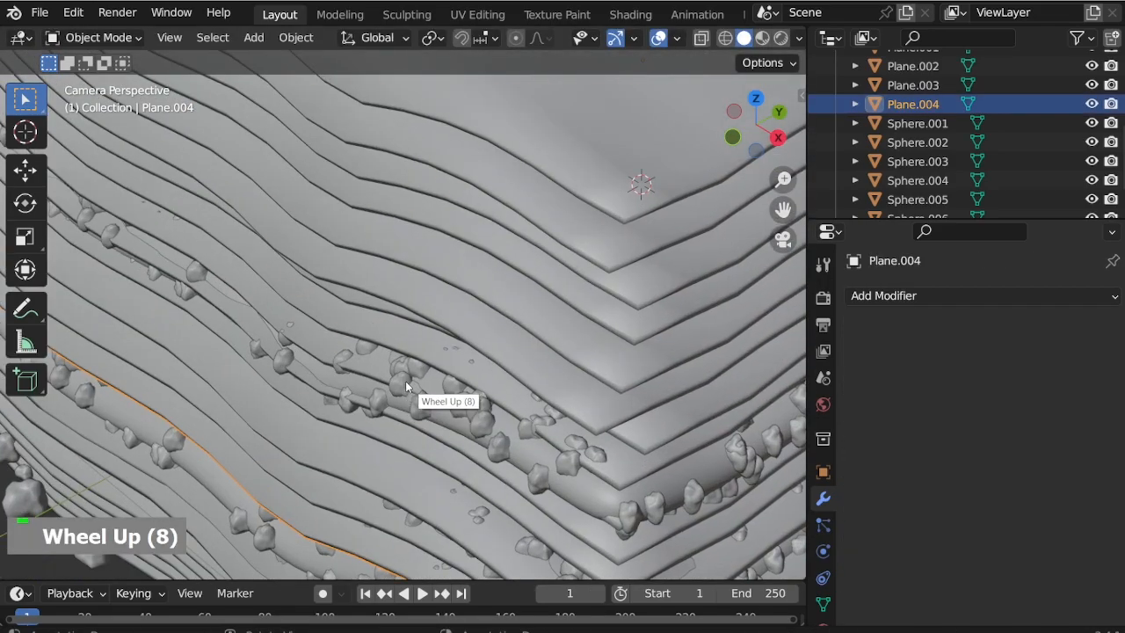
Duplicate the selected rock-covered filling layer in place and raise the copy, filling.003, about 0.11 m along Z
click(406, 385)
scroll(407, 387, down, 8)
key(shift+d)
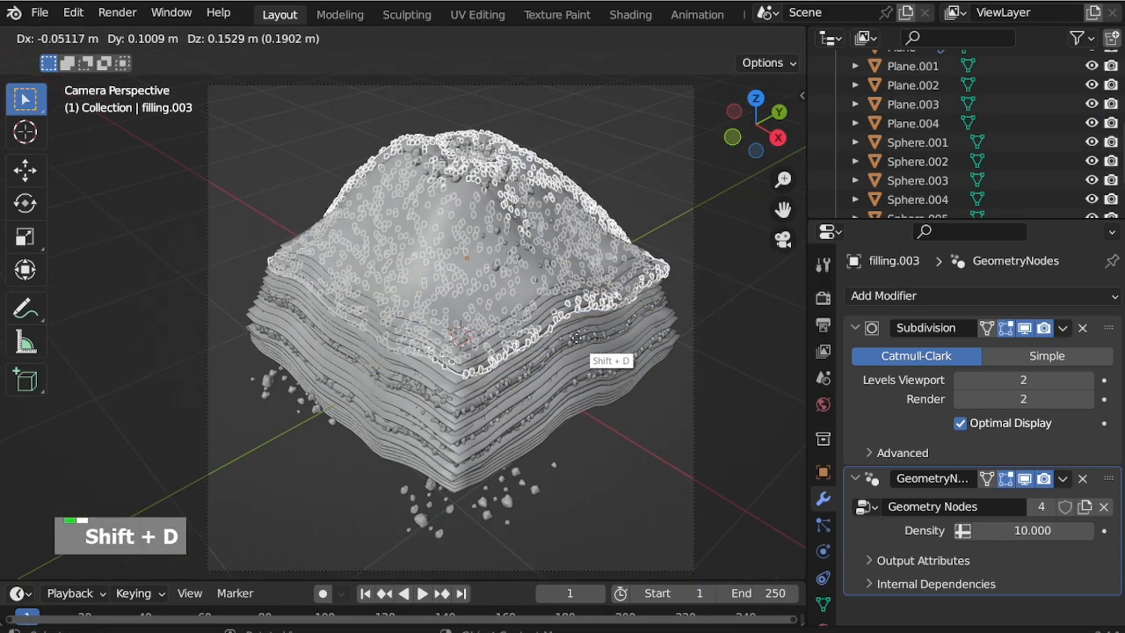
right_click(577, 351)
key(g)
key(z)
click(624, 427)
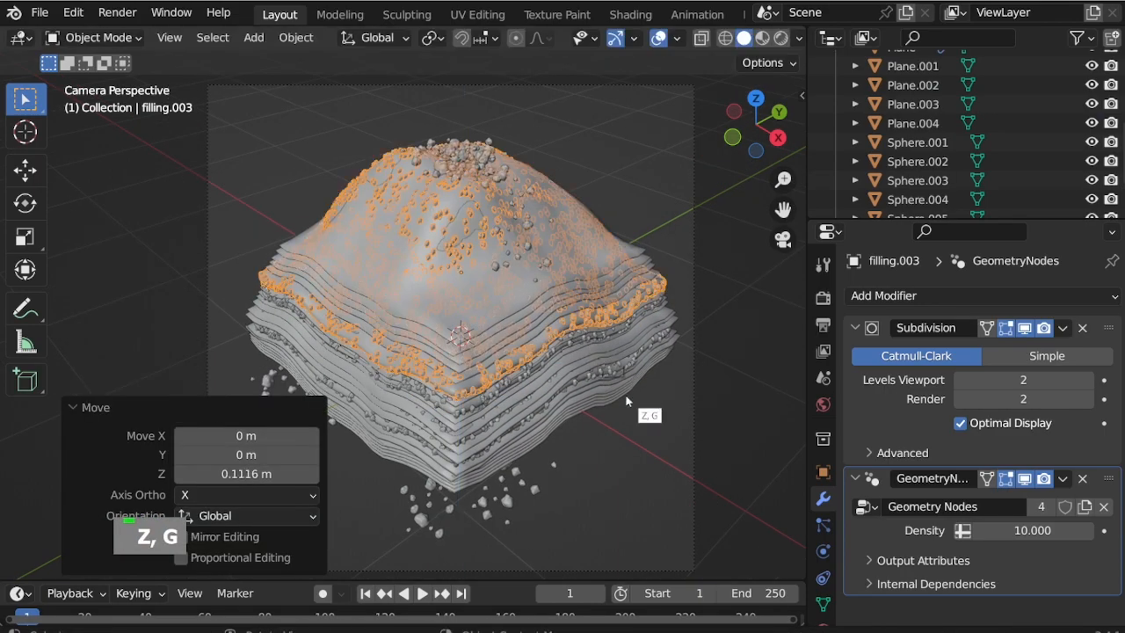
Scale filling.003 down to fit the upper terrain layers and shift it about -0.021 m along Y
key(s)
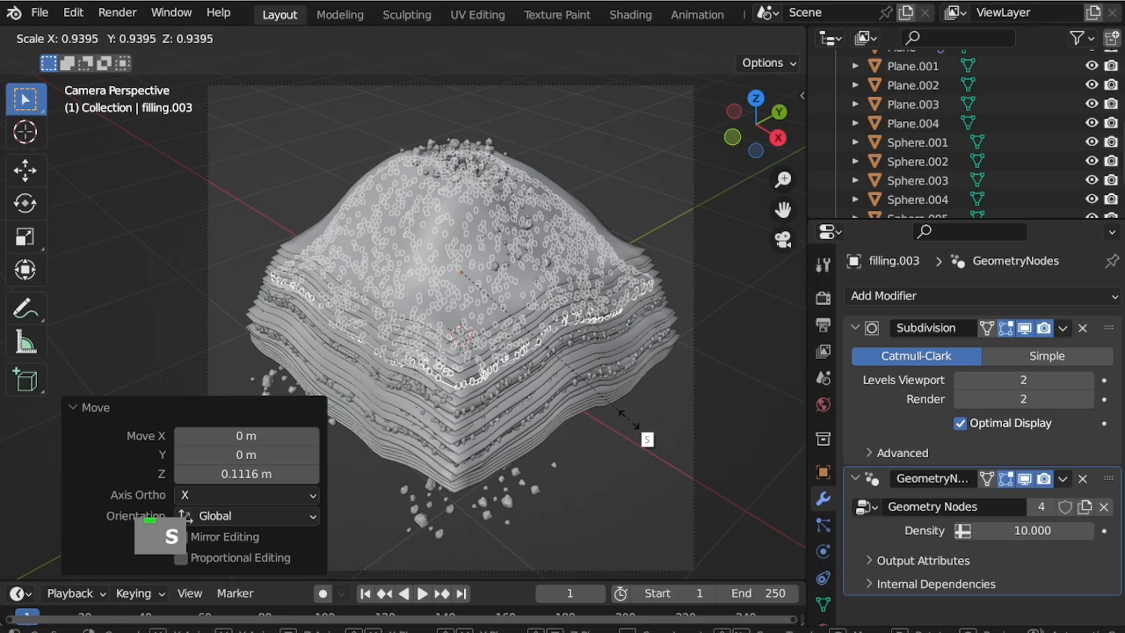
double_click(633, 172)
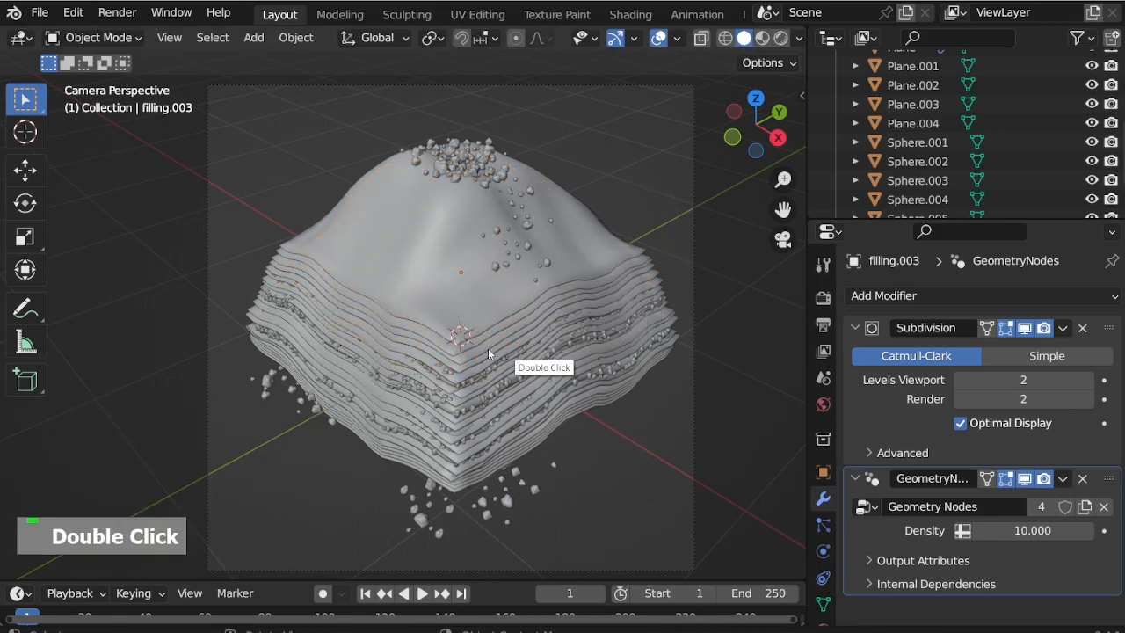
scroll(453, 391, up, 11)
scroll(452, 403, down, 10)
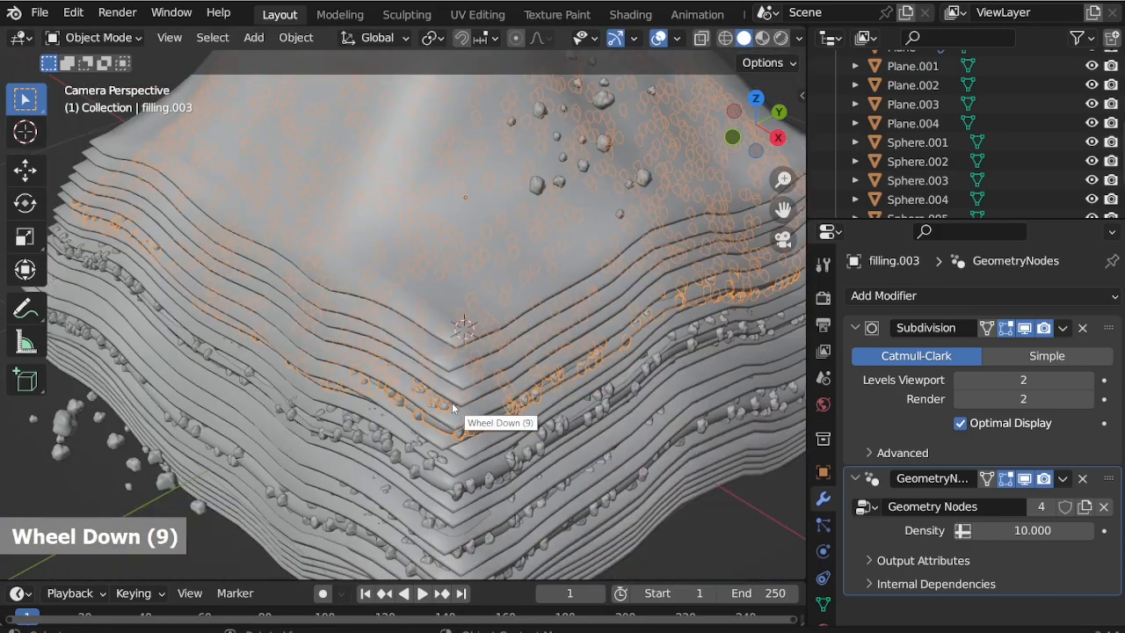
key(g)
key(y)
double_click(643, 163)
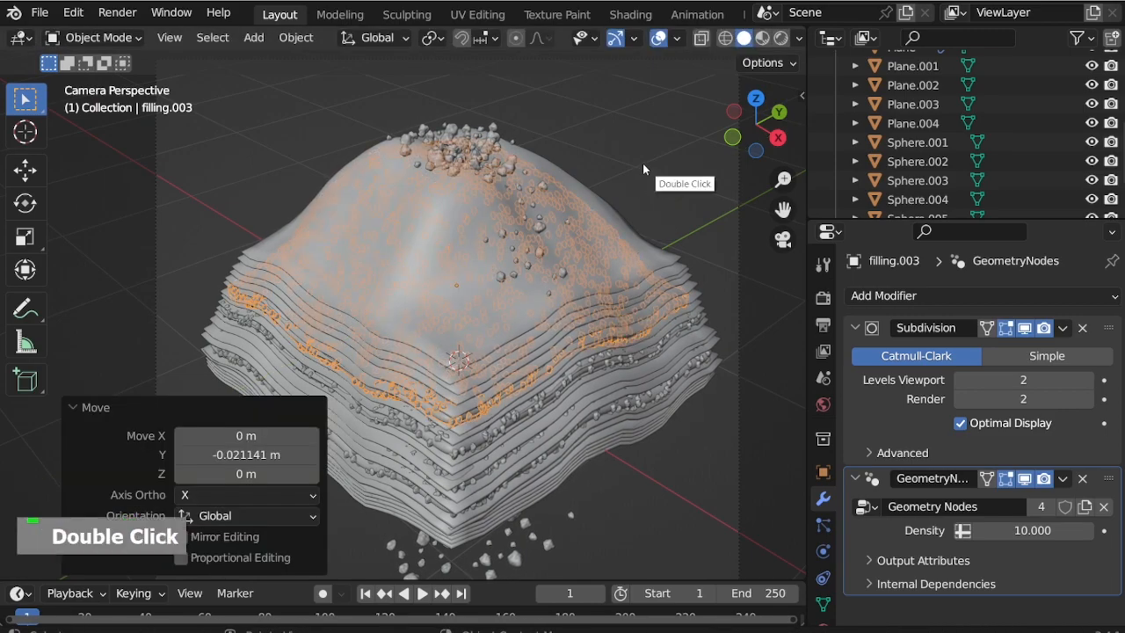
Add a plane as the ground and scale it up about 8.8 times so it fills the camera view
scroll(643, 163, down, 1)
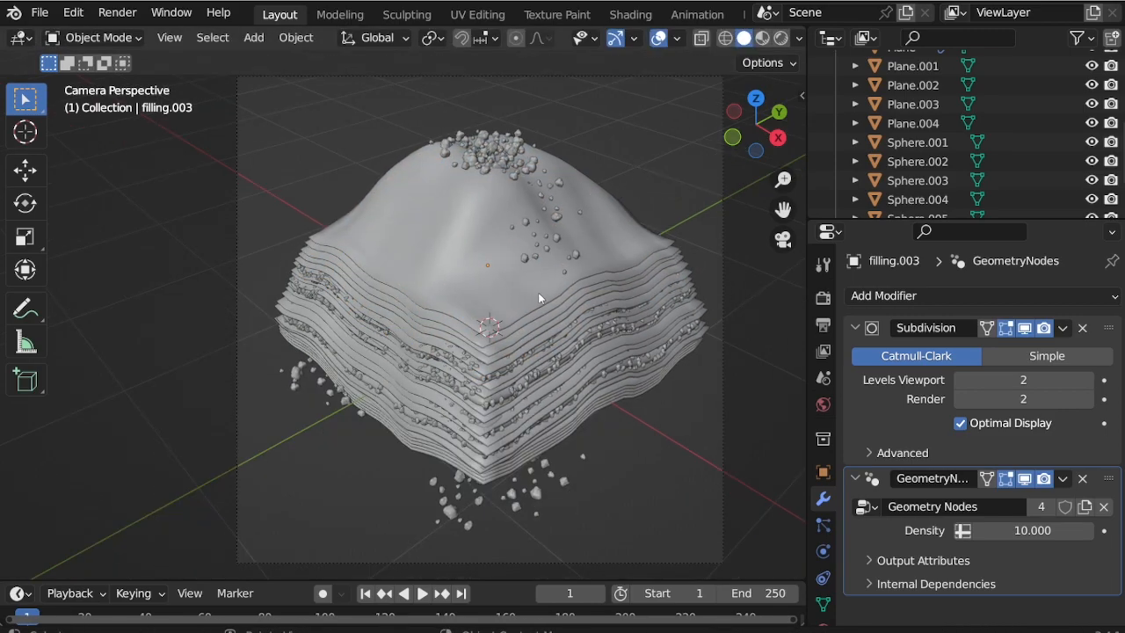
key(shift+a)
mouse_move(447, 261)
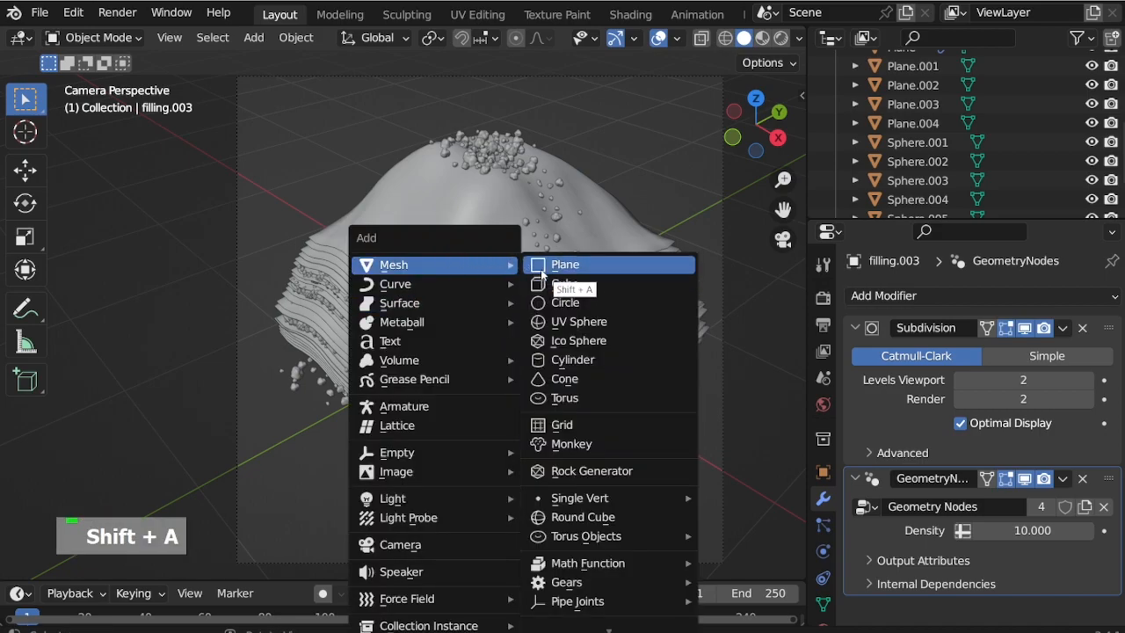
click(541, 265)
key(s)
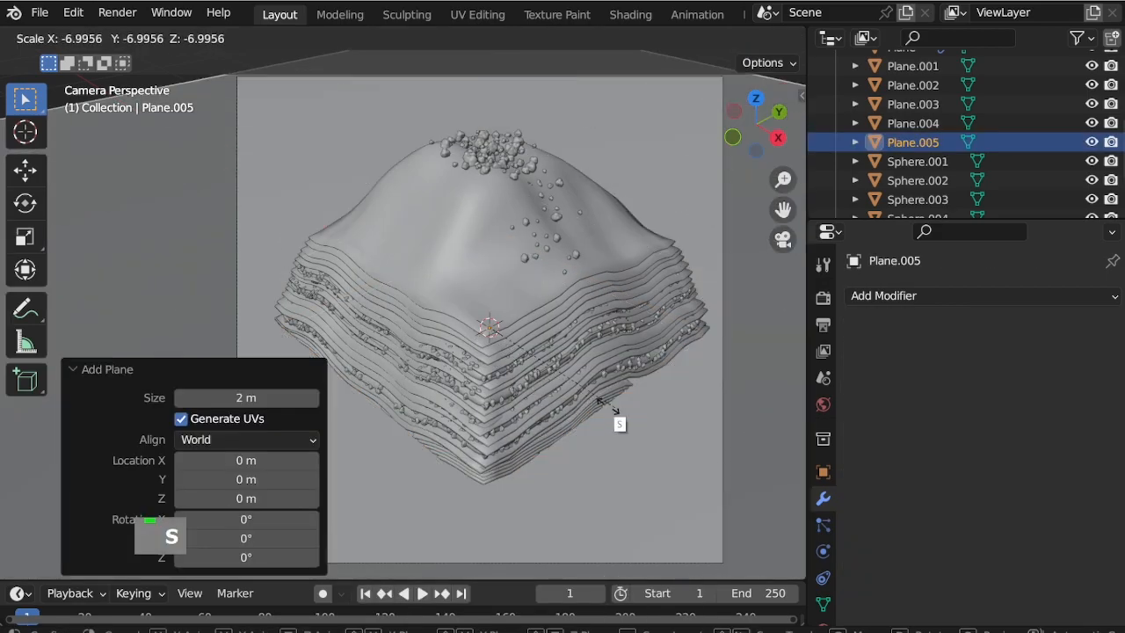
click(647, 464)
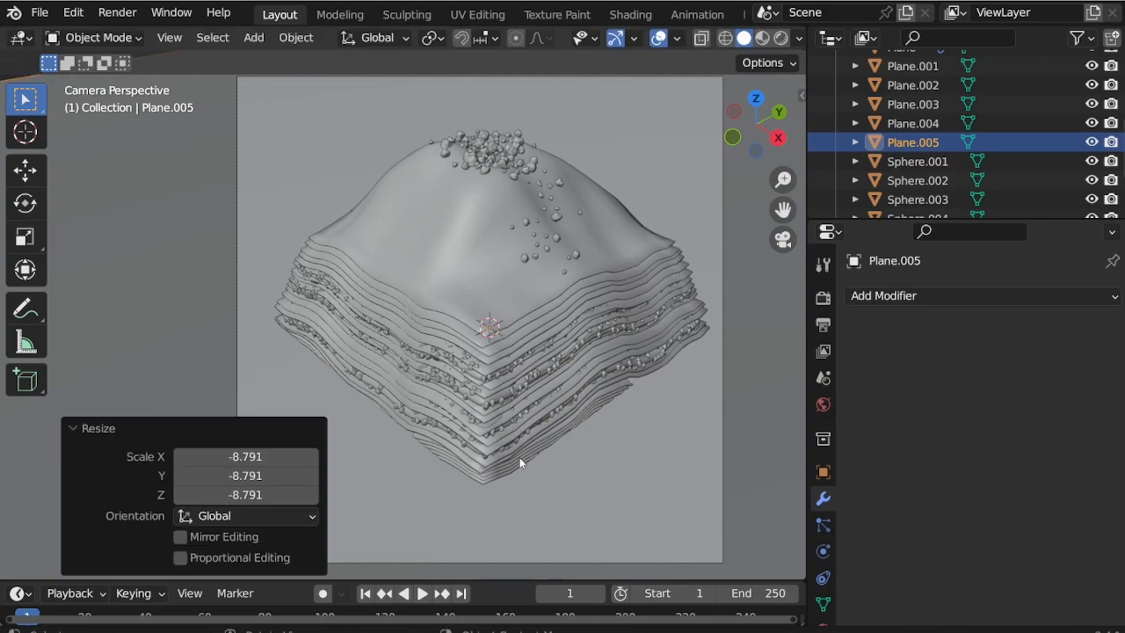
Lower the ground plane about 0.248 m along Z and switch to the front view
key(g)
key(z)
click(514, 488)
key(KP_1)
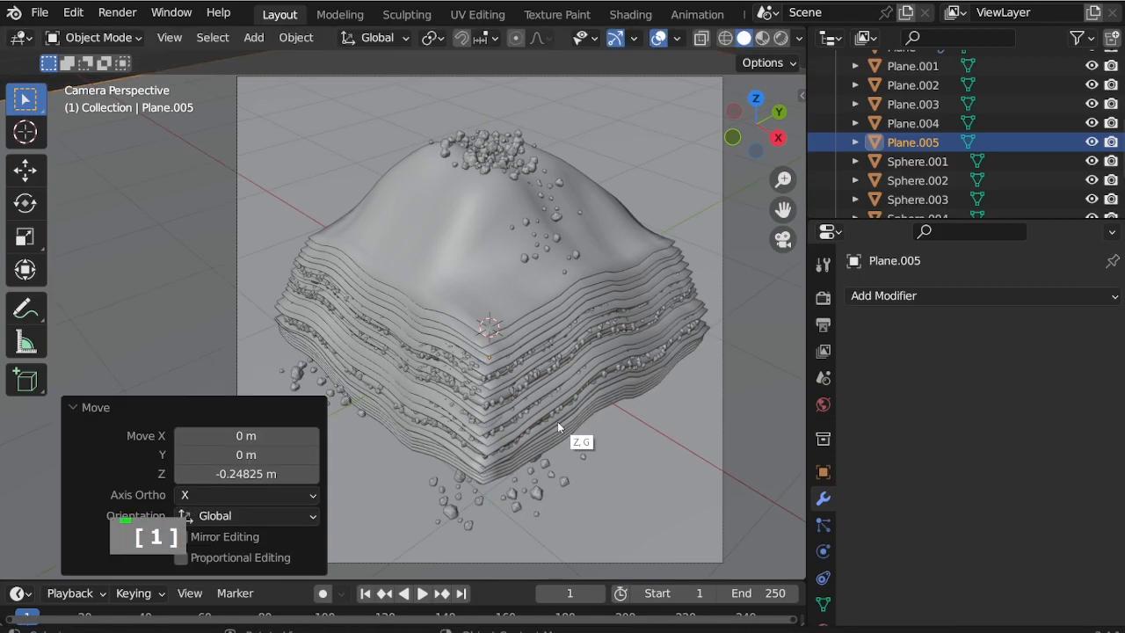
Raise the ground plane about 0.086 m along Z to sit under the terrain, and return to the camera view
scroll(628, 312, down, 7)
scroll(514, 439, up, 3)
scroll(514, 440, up, 3)
key(g)
key(z)
click(526, 400)
middle_drag(525, 399, 546, 341)
key(KP_0)
Switch the viewport to rendered shading and delete the existing light above the ground plane
click(780, 38)
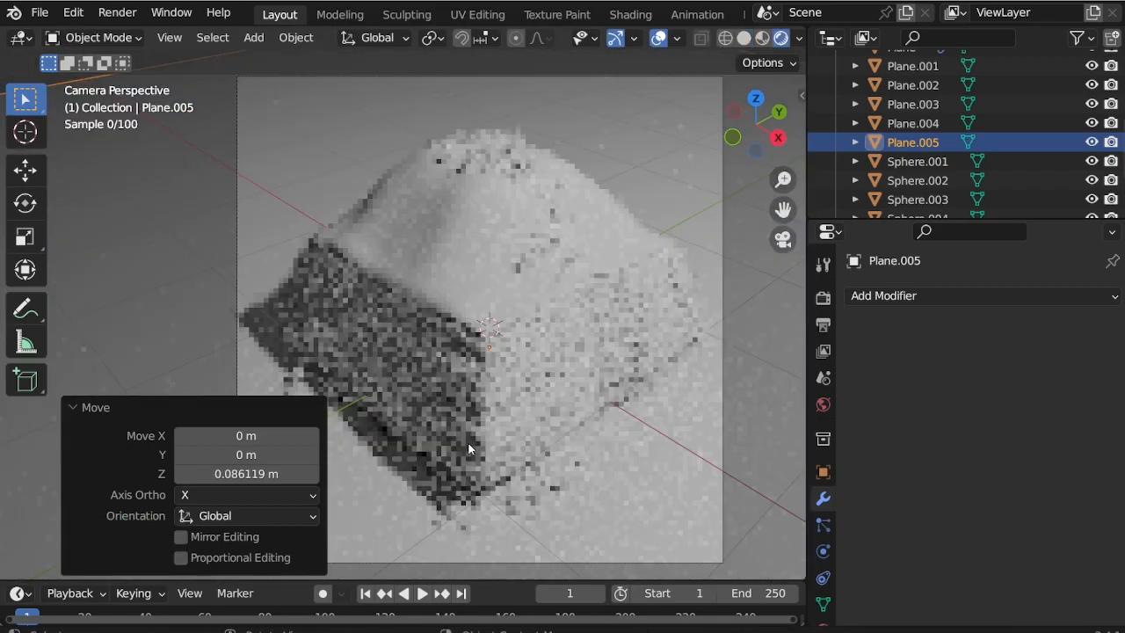
scroll(471, 437, down, 5)
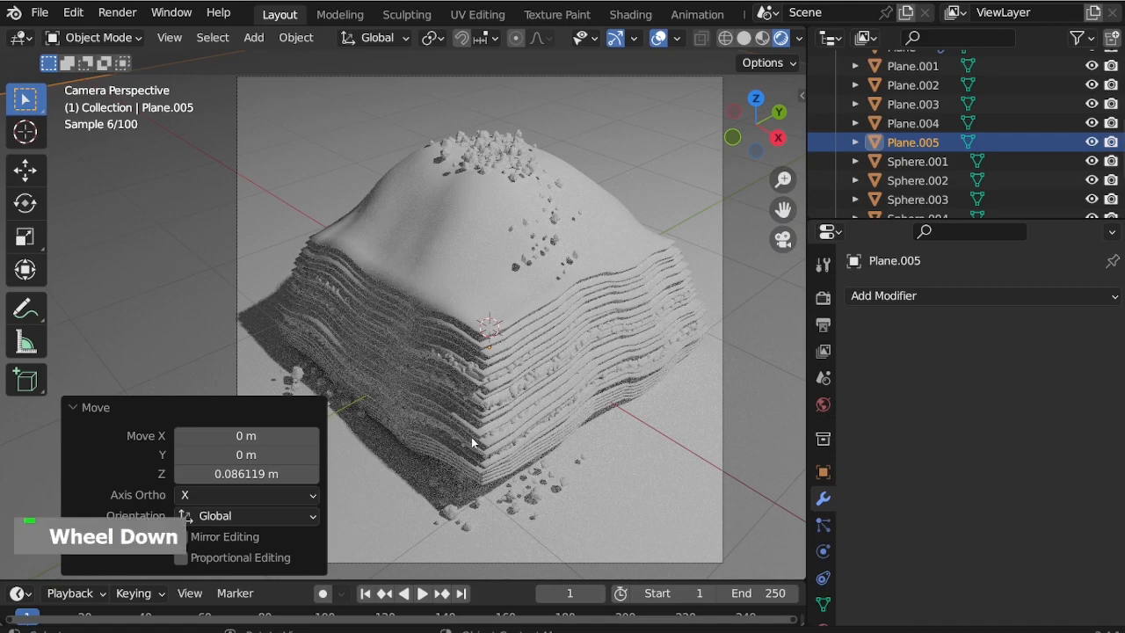
scroll(471, 402, down, 2)
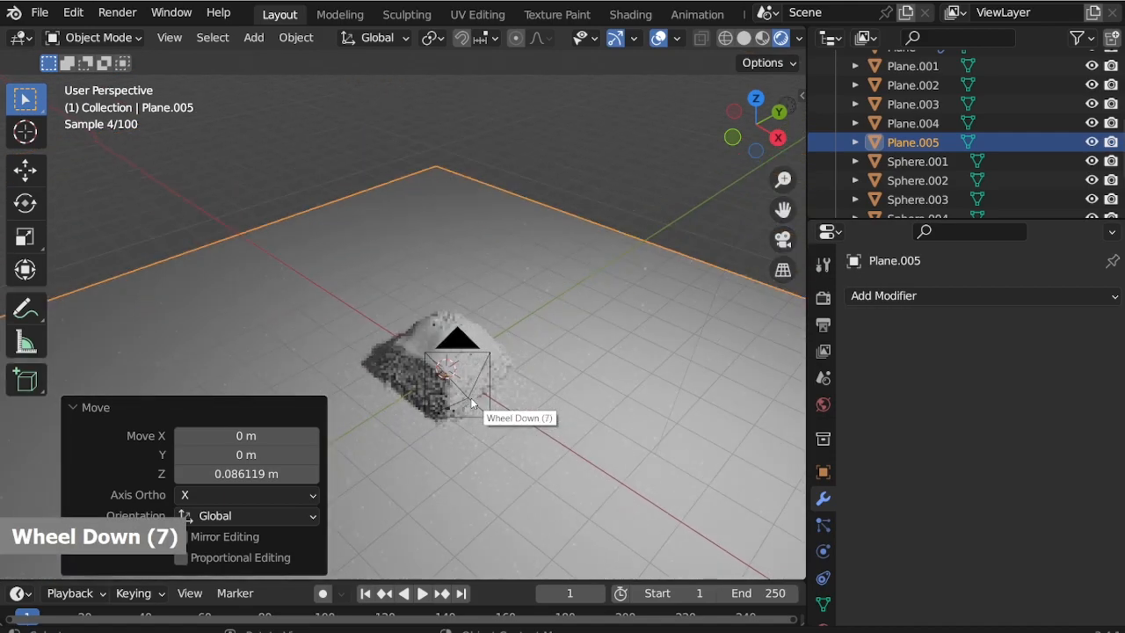
middle_drag(490, 395, 671, 185)
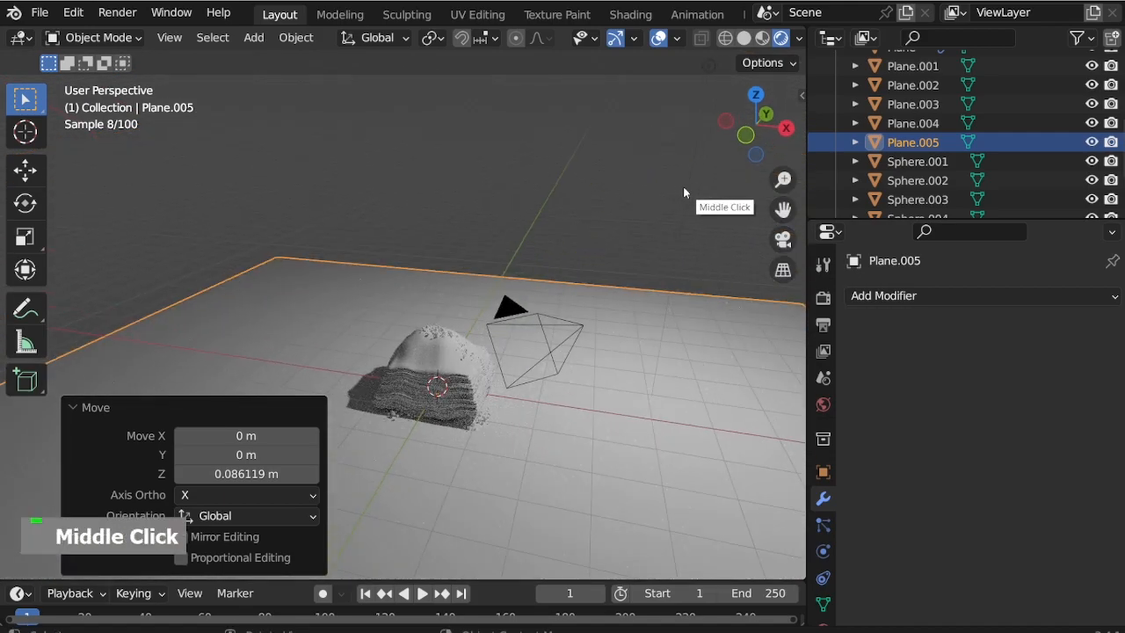
click(683, 186)
key(Delete)
key(KP_0)
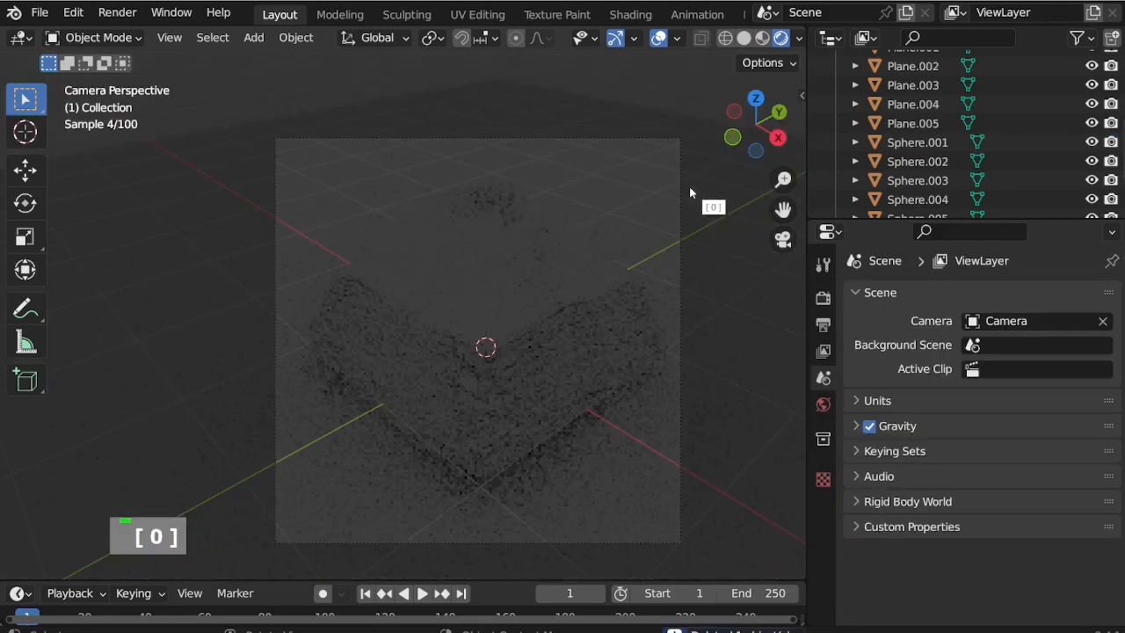
Add a Sun light to the scene and rotate it about -40.3° around the global Z axis
key(shift+a)
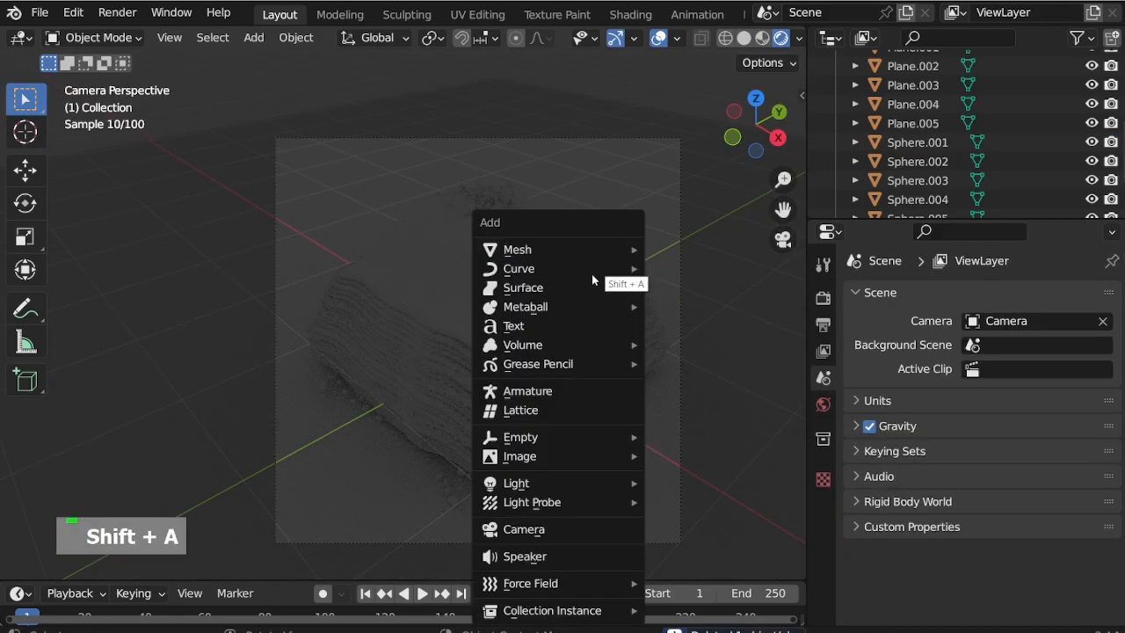
mouse_move(567, 484)
click(682, 504)
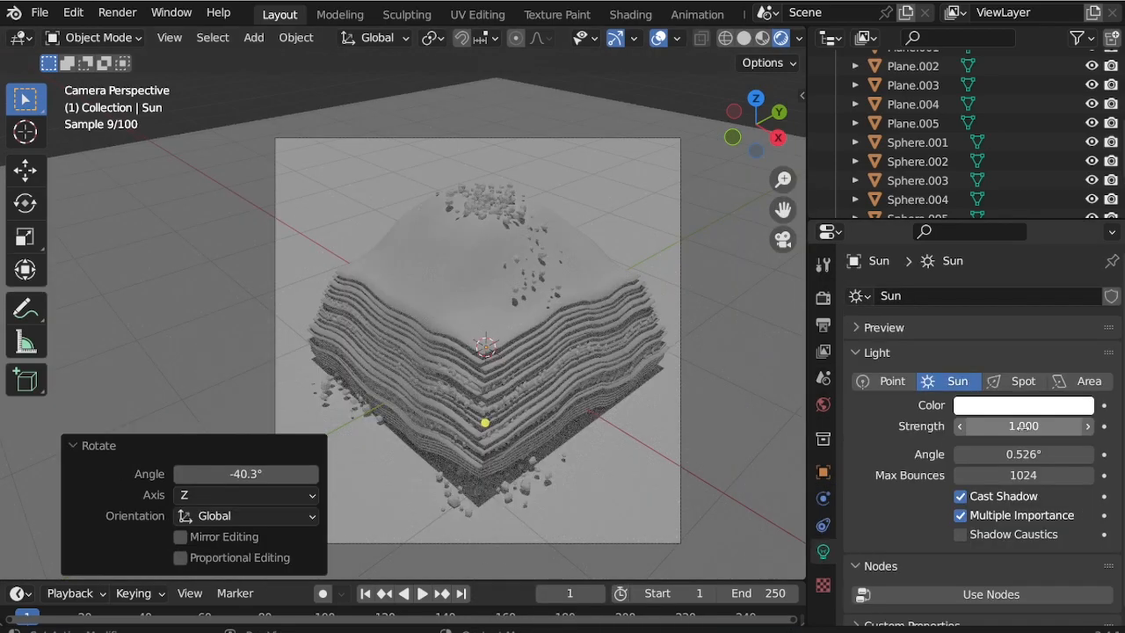
Set the Sun light's strength to 3 and tint its color pale yellow
text(3)
key(Return)
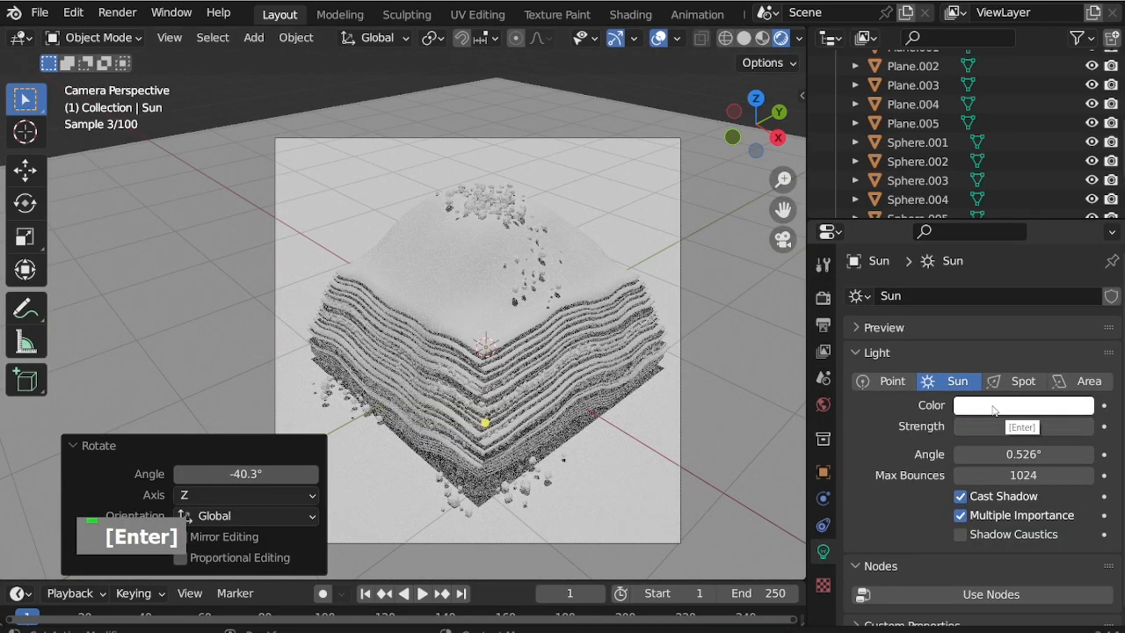
click(1018, 405)
click(991, 225)
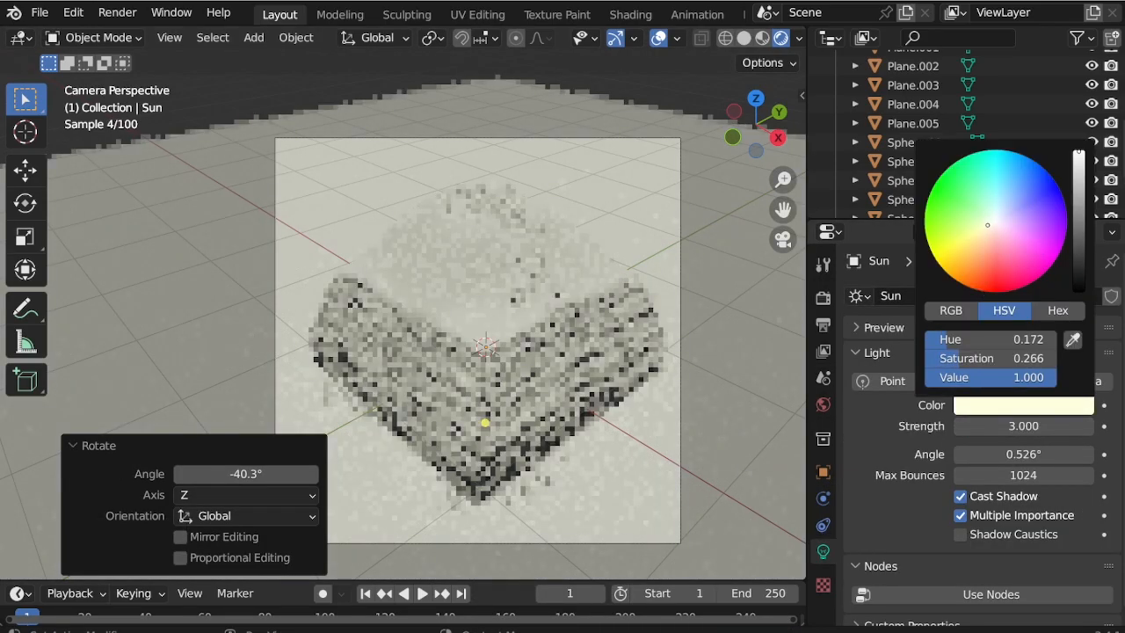
drag(988, 225, 987, 226)
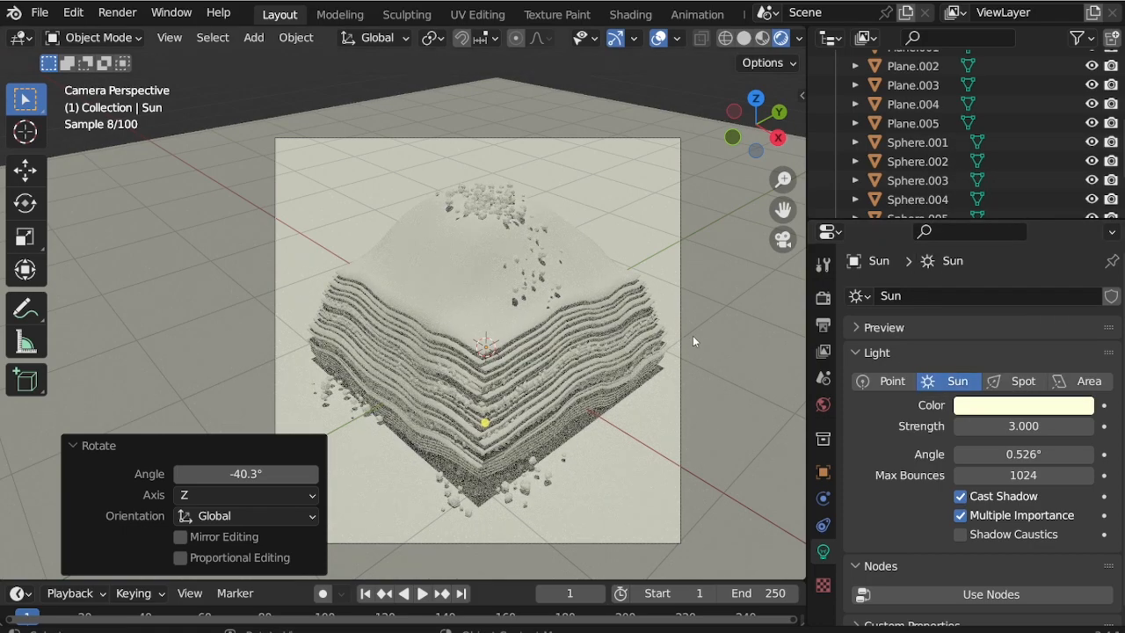
Rotate the Sun light about 4.5° around the view axis
key(r)
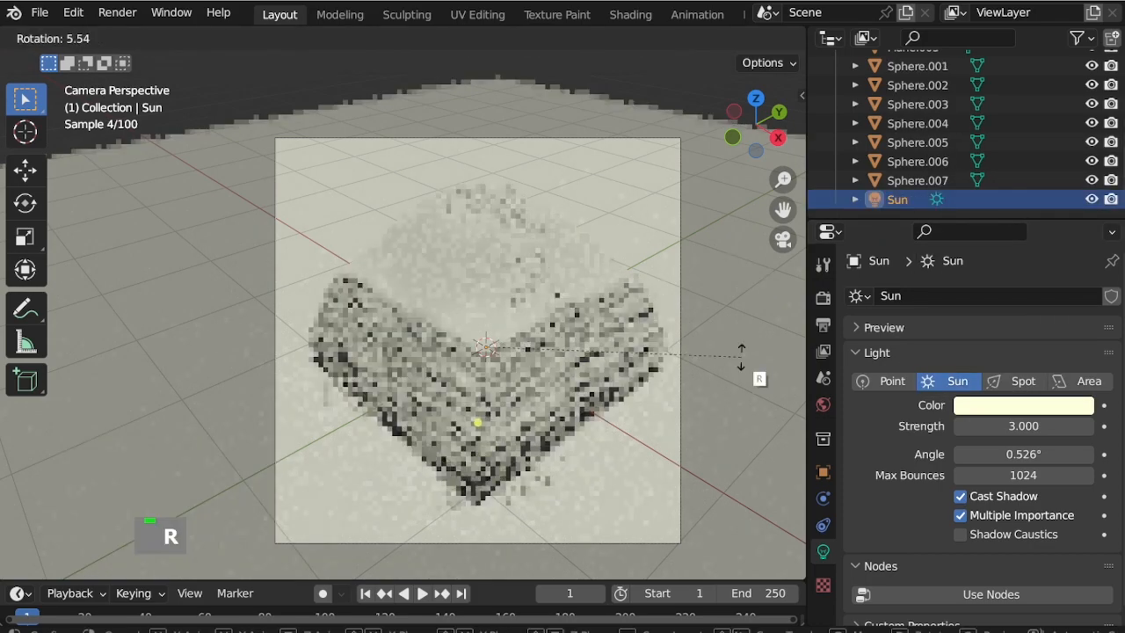
key(z)
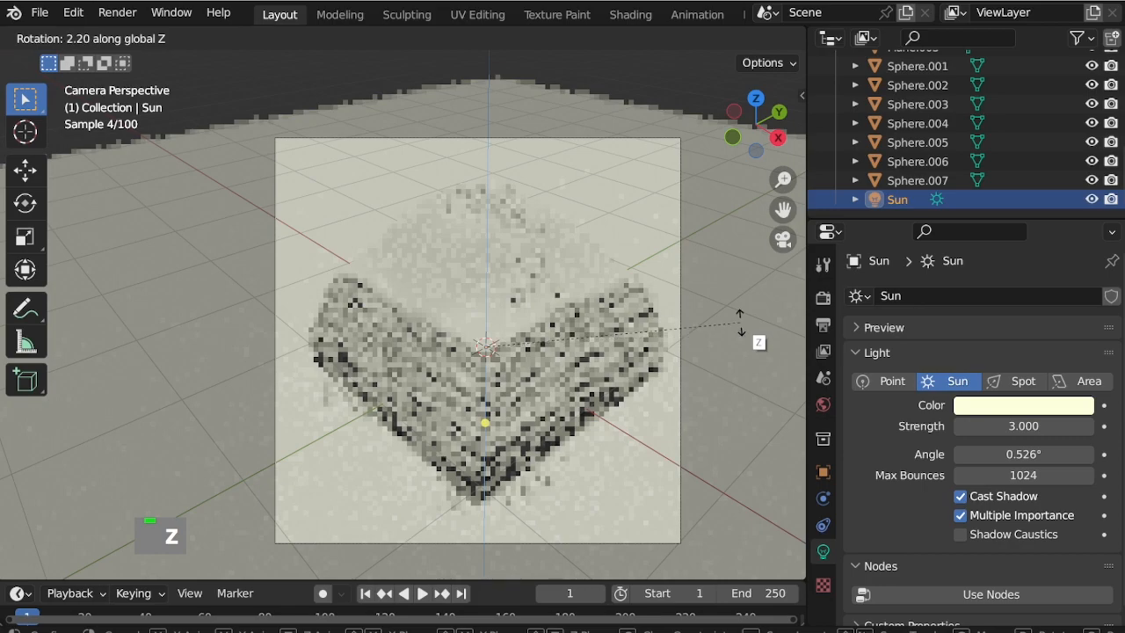
key(z)
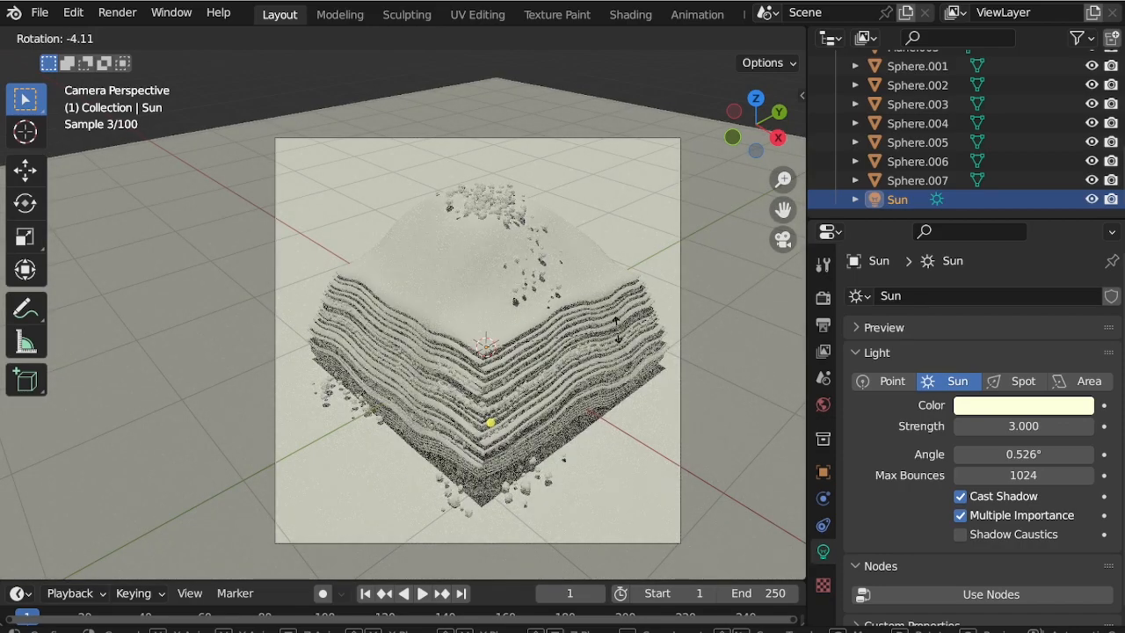
click(641, 347)
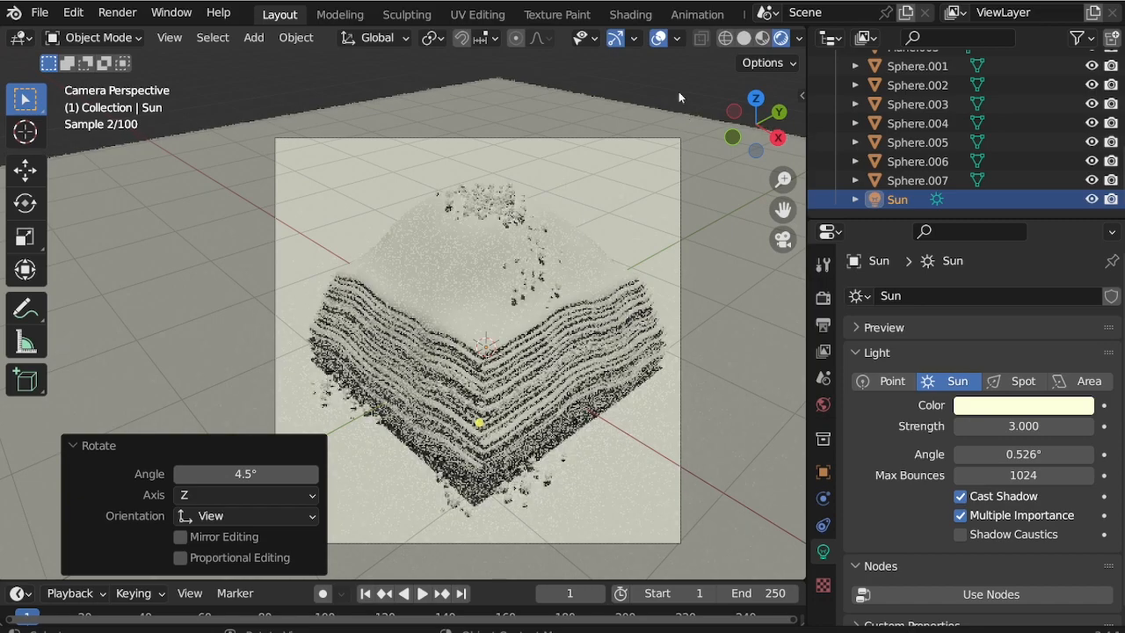
Rotate the Sun light further with the help of the top view, so the terrain casts a shadow toward the front-left
click(676, 76)
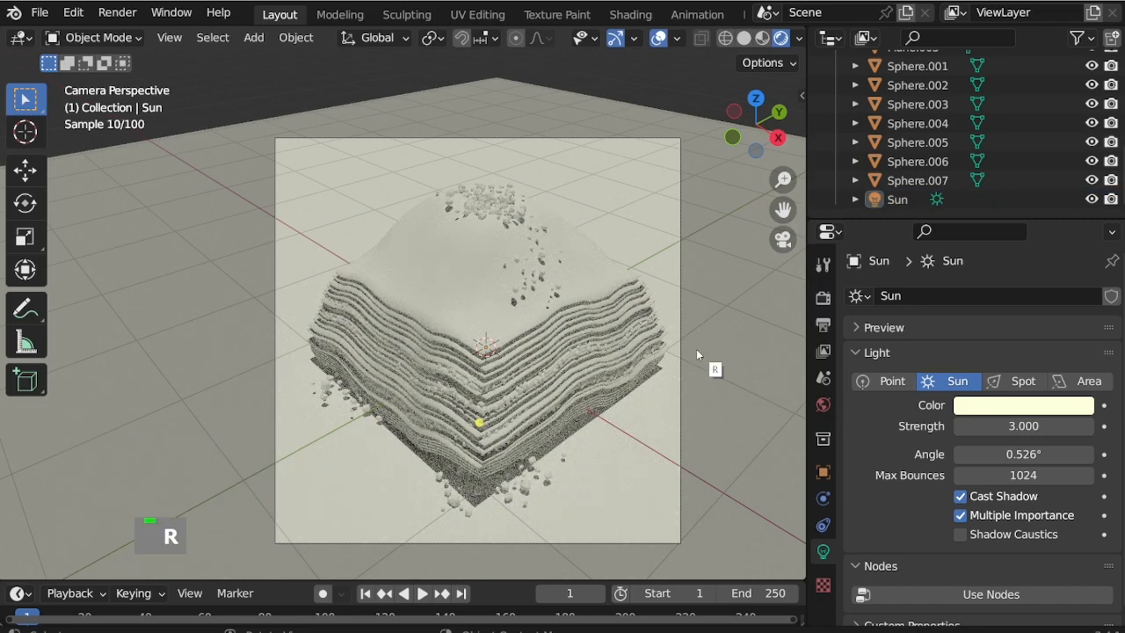
middle_drag(705, 384, 681, 372)
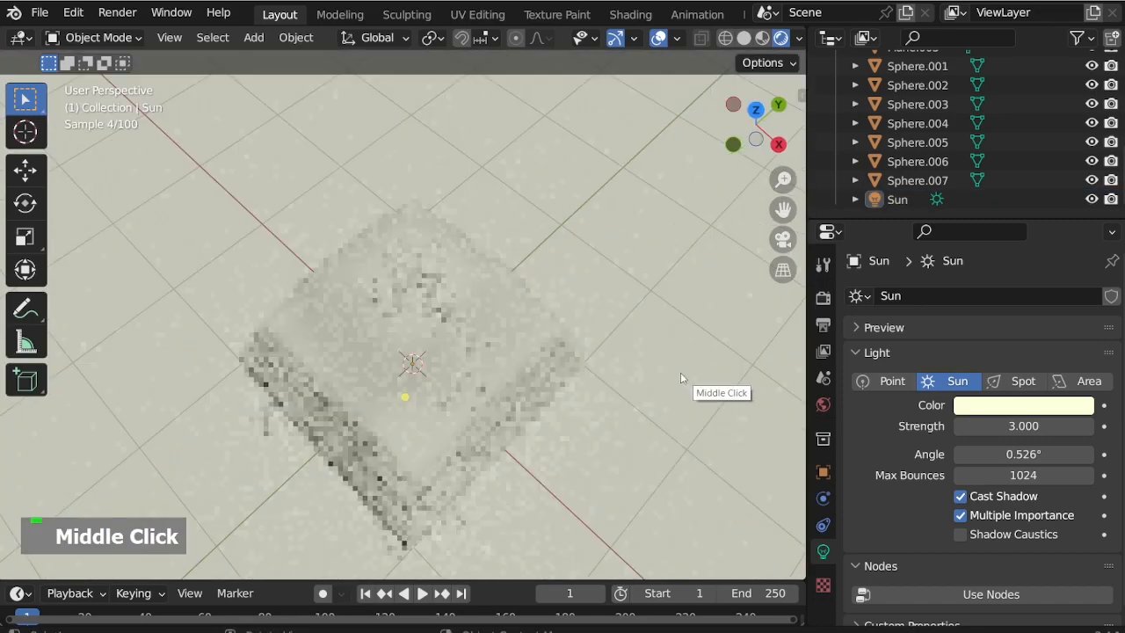
key(Num_Lock)
key(KP_Home)
key(Num_Lock)
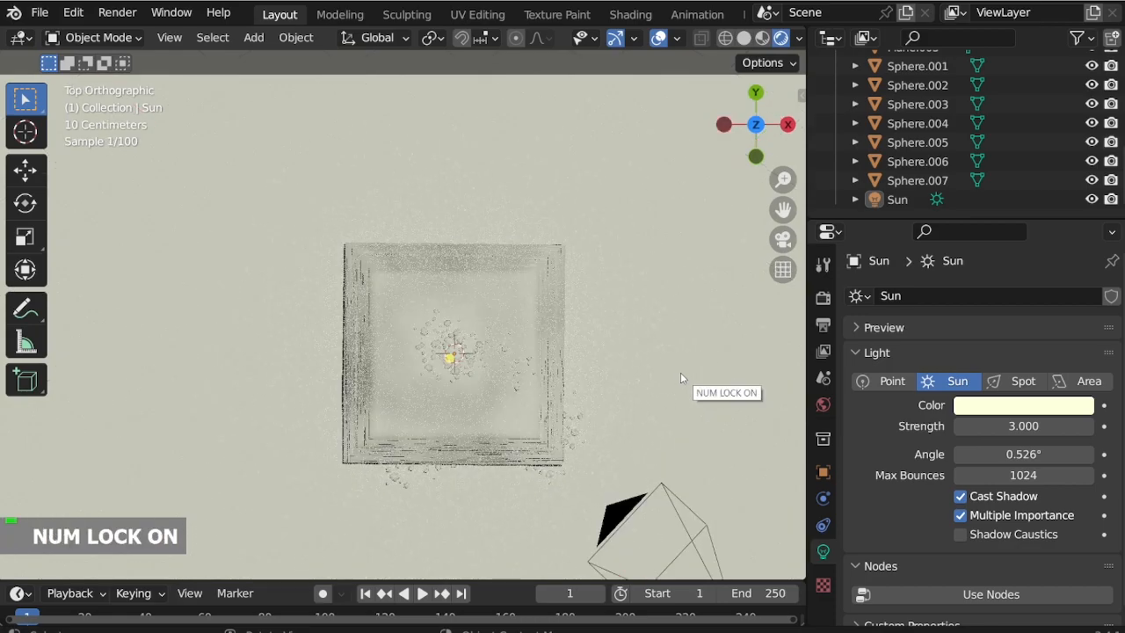
key(r)
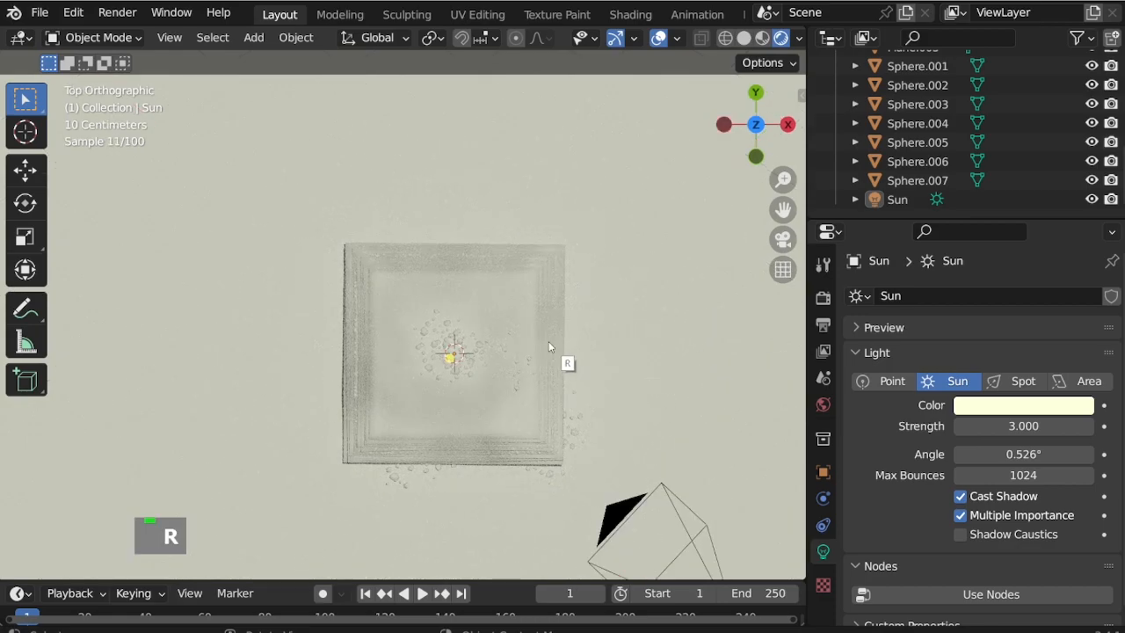
middle_drag(616, 410, 592, 296)
key(KP_0)
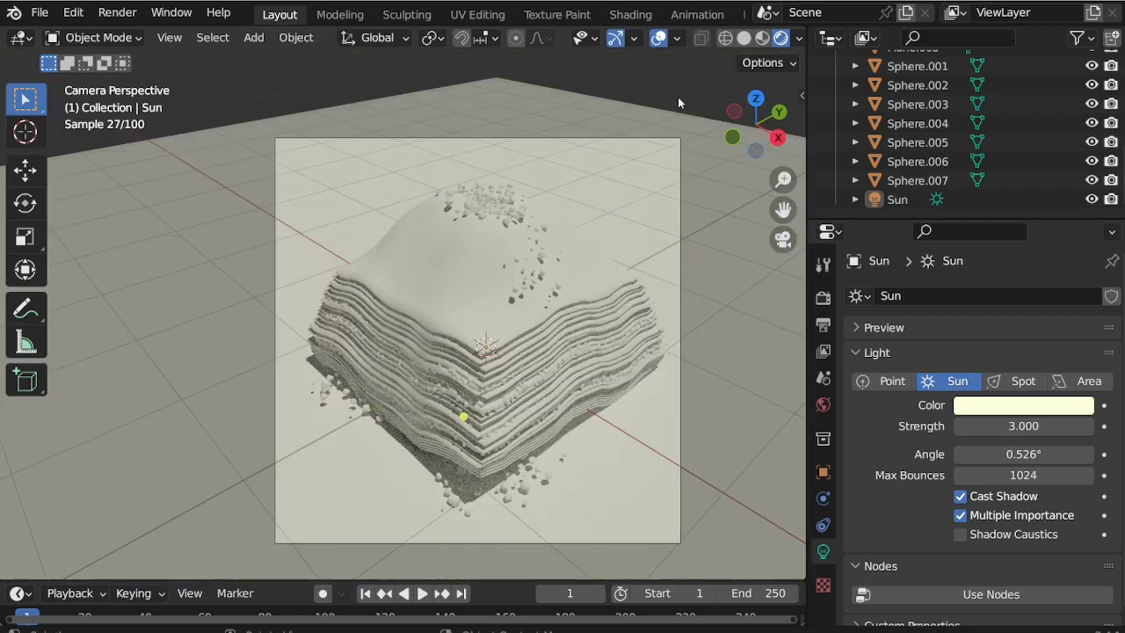
Select the top terrain layer, Plane.003, and give it a new material
click(526, 487)
click(526, 487)
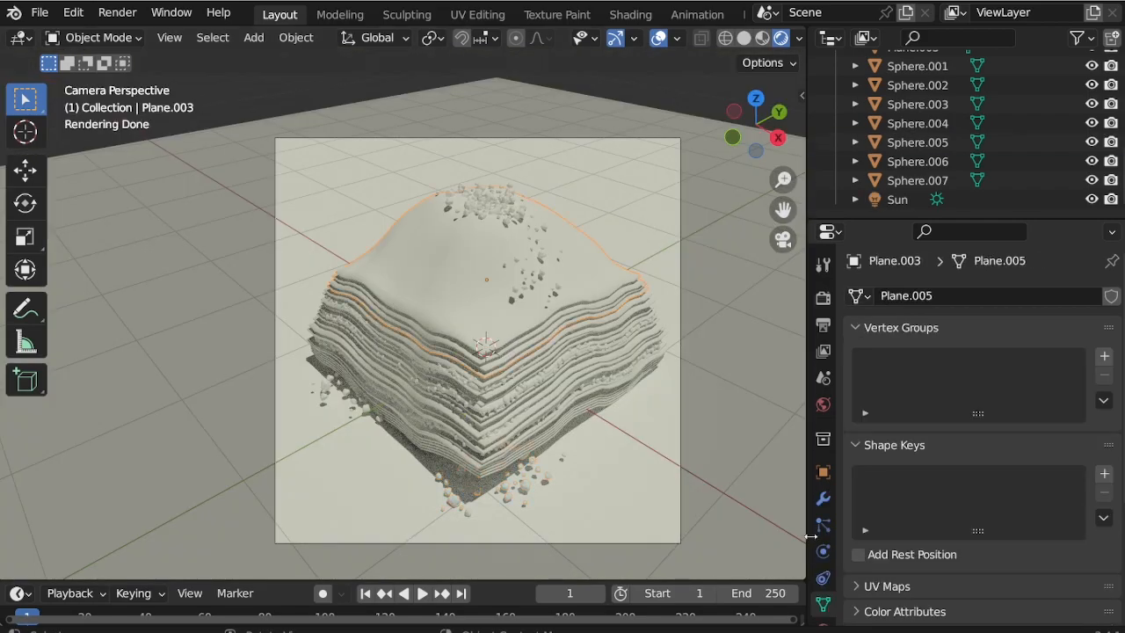
scroll(818, 576, down, 5)
click(823, 567)
click(969, 379)
Set the new material's base color to a sandy orange-brown with saturation about 0.737 and slightly reduced brightness
click(1019, 545)
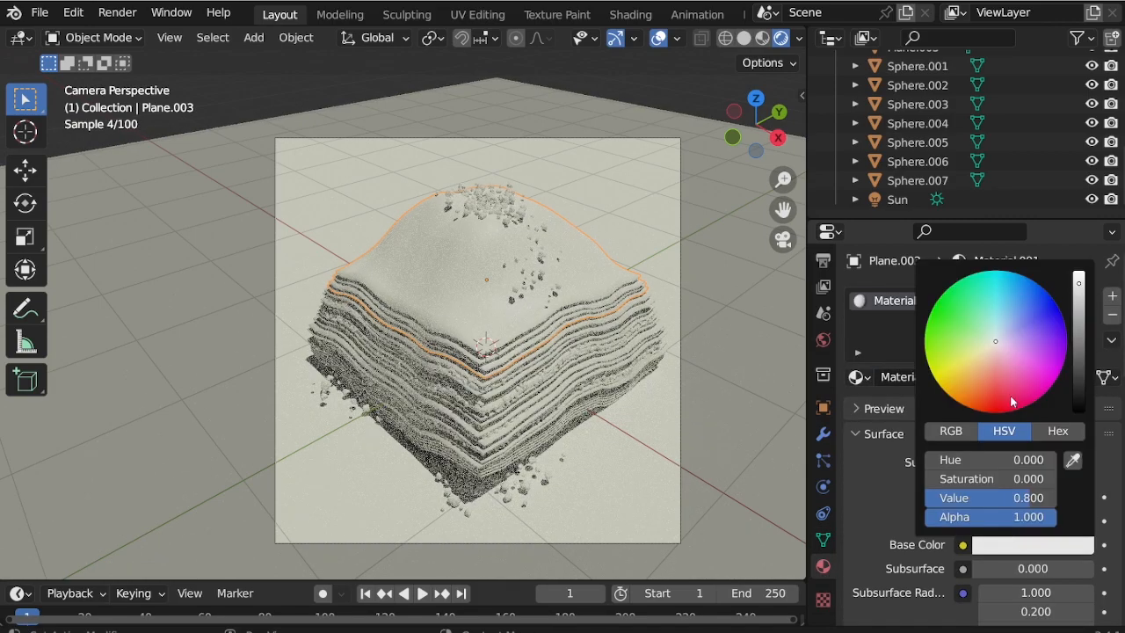
drag(994, 345, 991, 365)
drag(1079, 282, 1078, 295)
drag(991, 364, 980, 370)
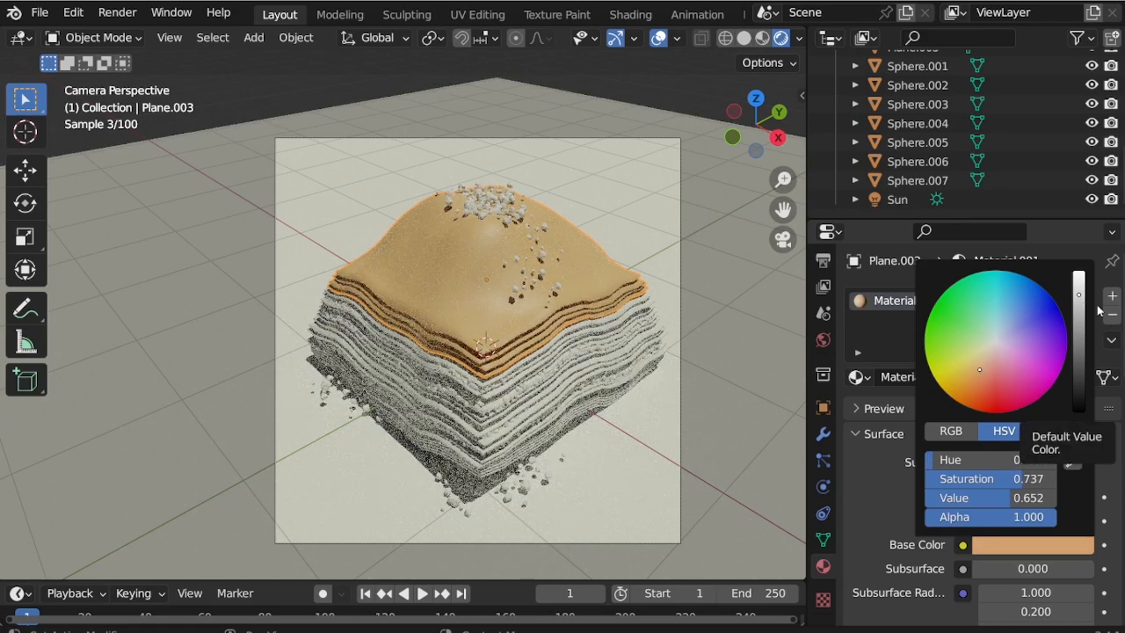
drag(1080, 301, 1080, 304)
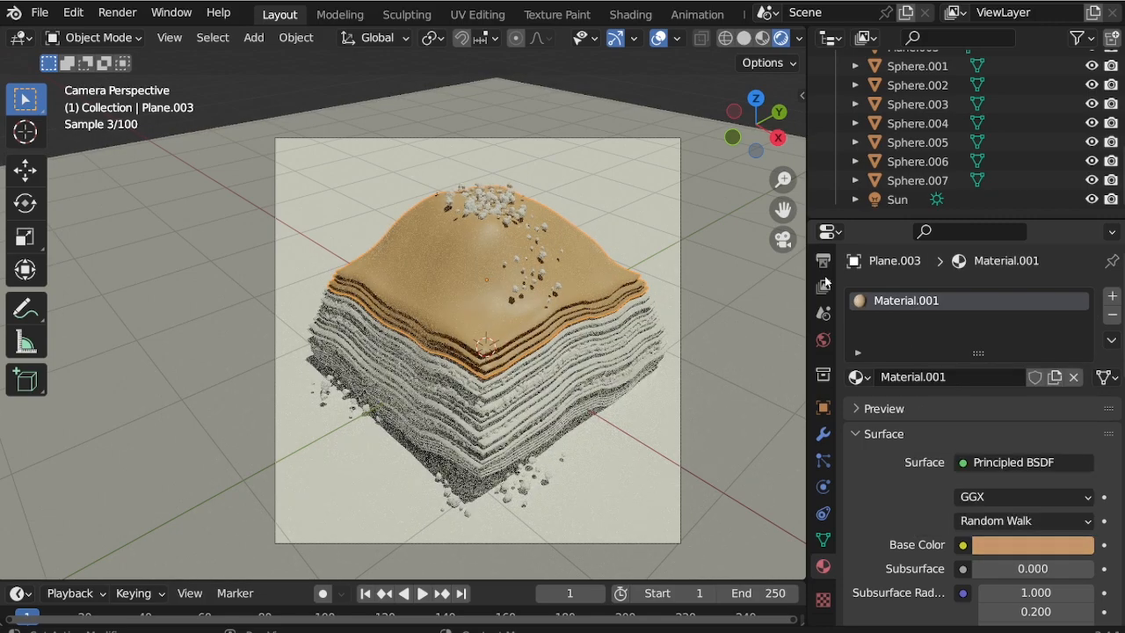
Set the Cycles viewport sampling to a maximum of 20 samples
click(821, 267)
click(823, 287)
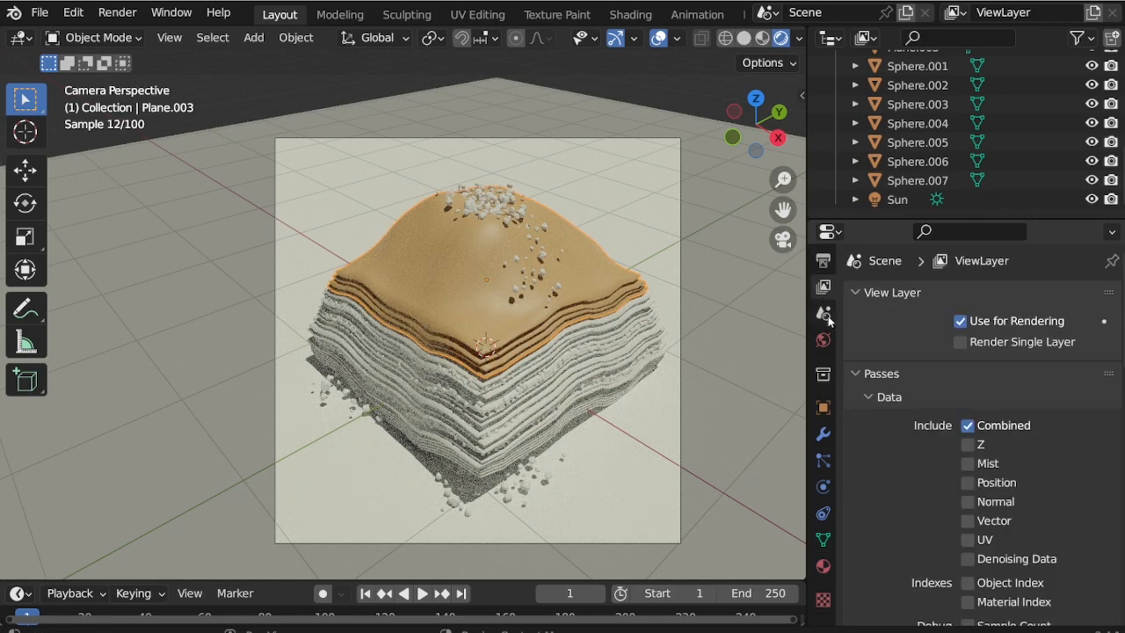
click(823, 261)
scroll(967, 121, up, 9)
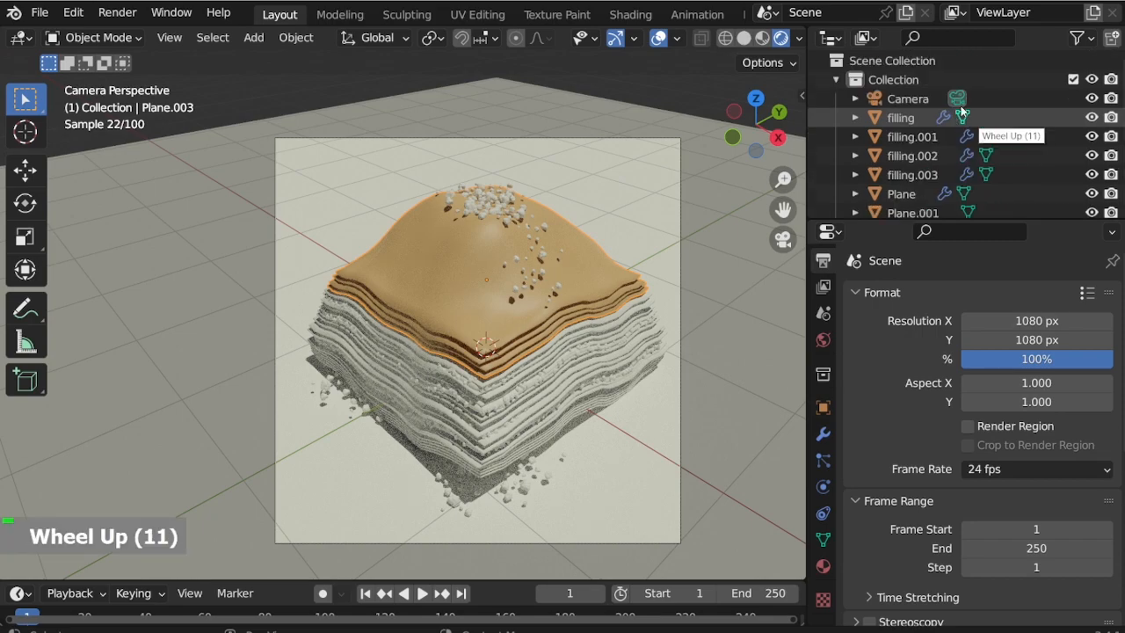
scroll(961, 110, up, 4)
click(920, 101)
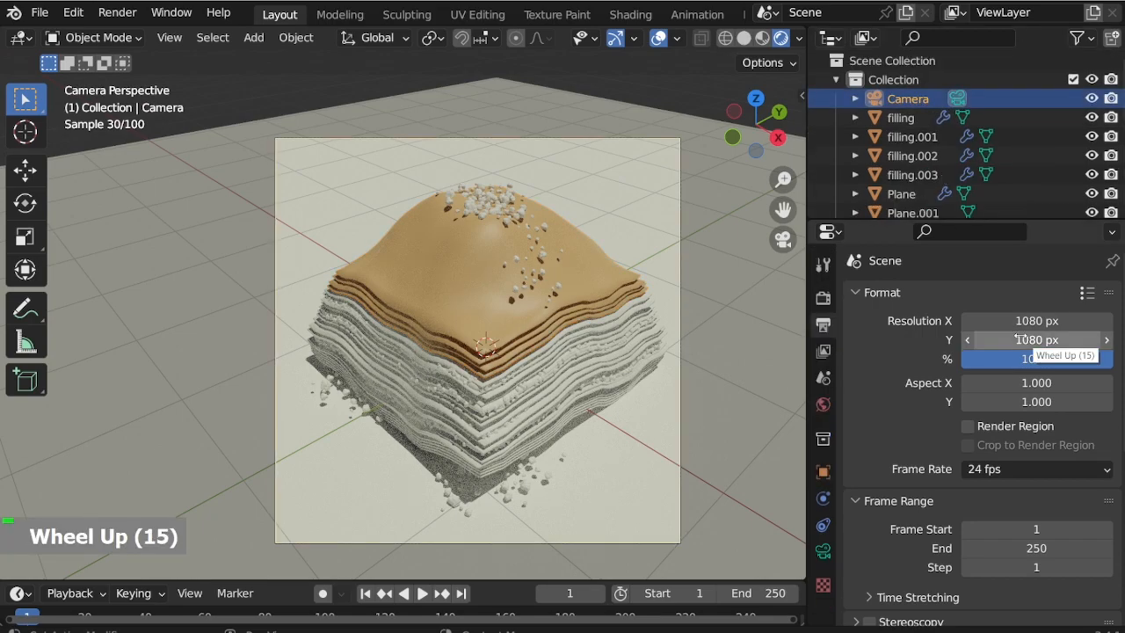
click(826, 304)
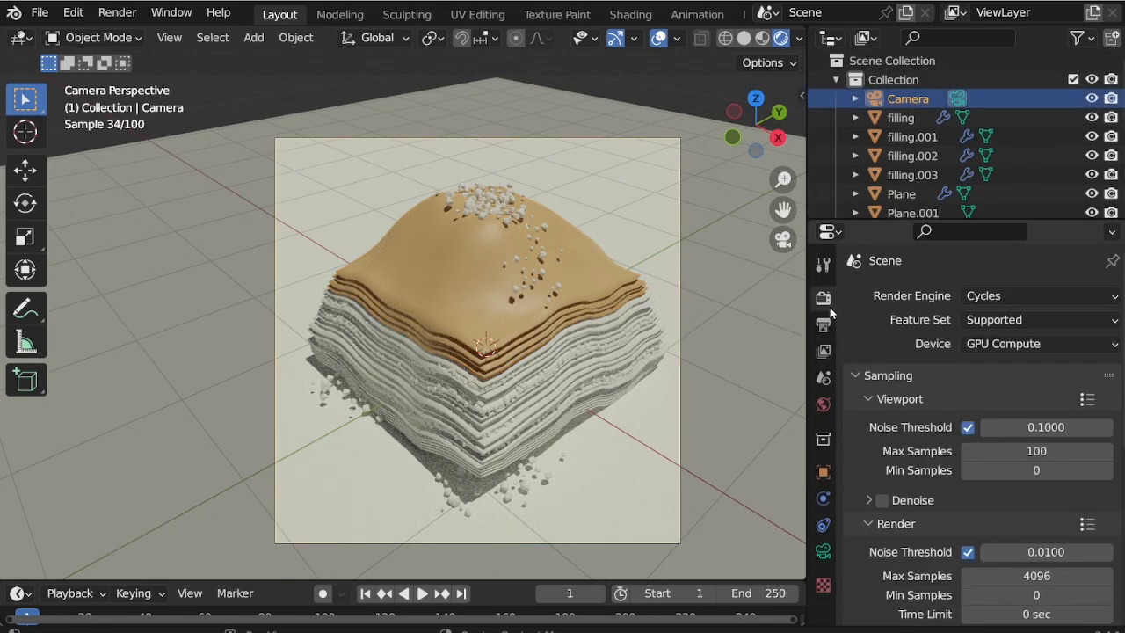
text(20)
key(Return)
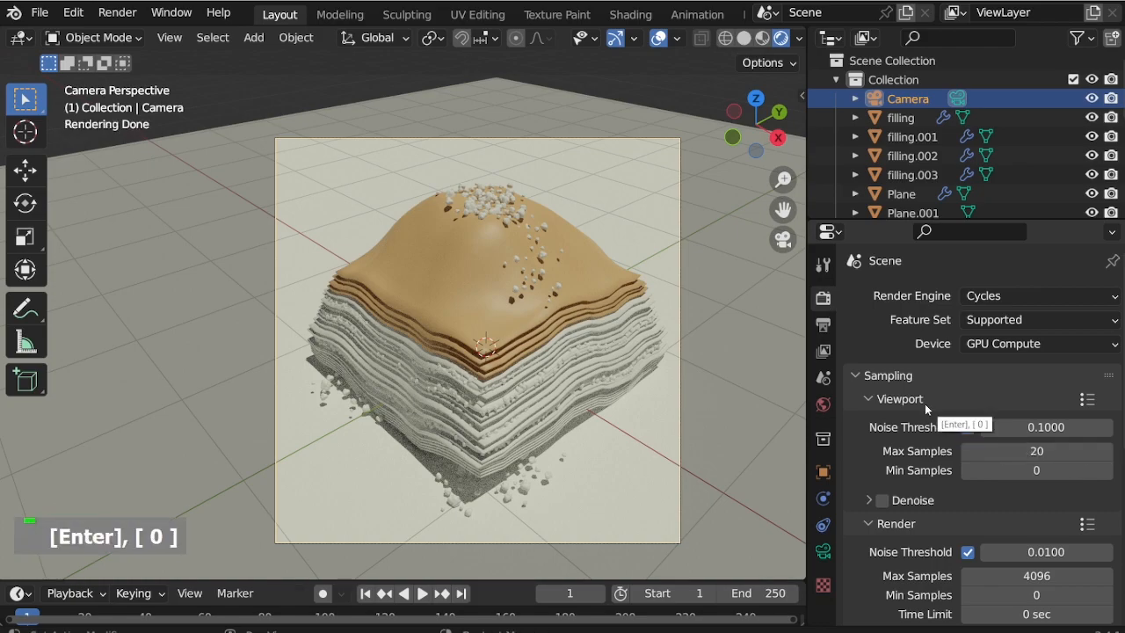
Assign the existing sandy Material.001 to the middle terrain layers, Plane.004
click(824, 583)
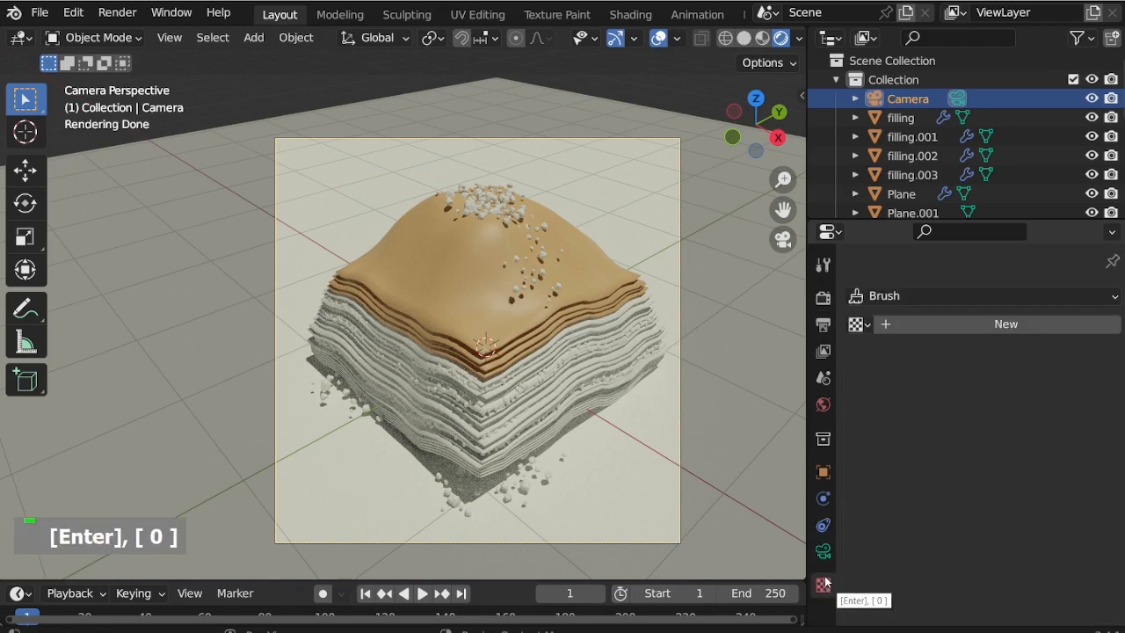
click(551, 351)
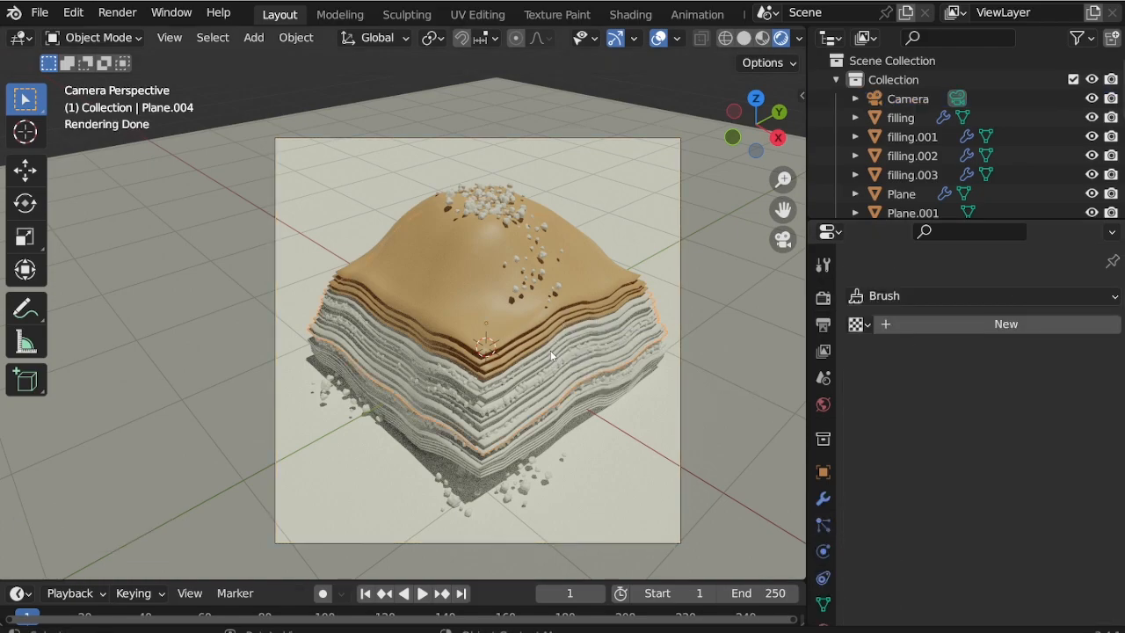
scroll(835, 576, down, 4)
click(823, 567)
click(856, 375)
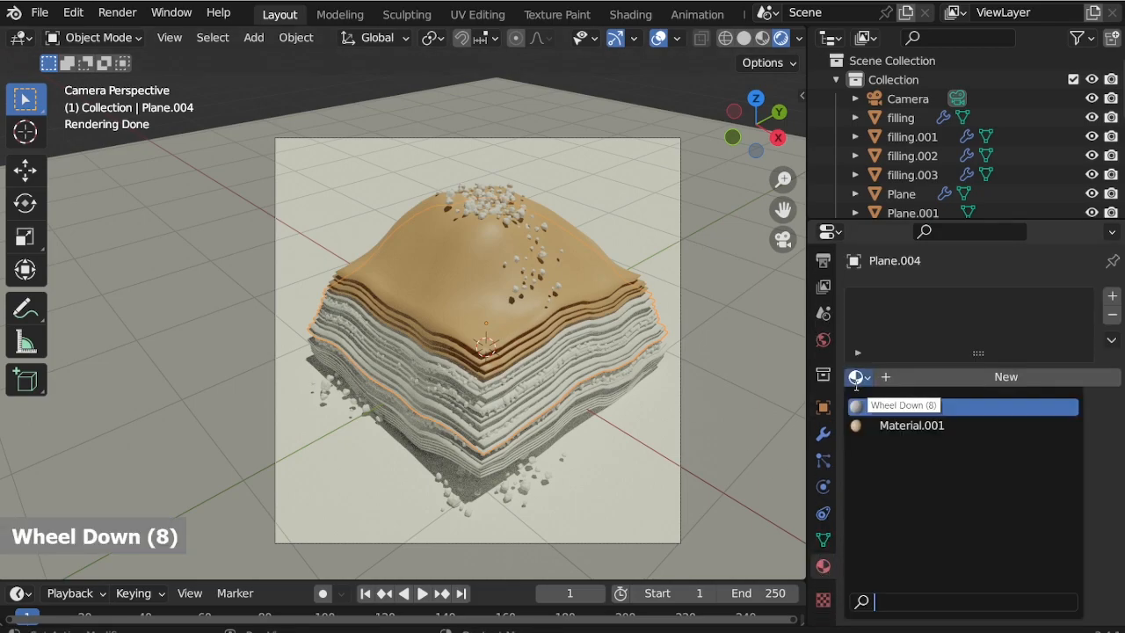
click(888, 425)
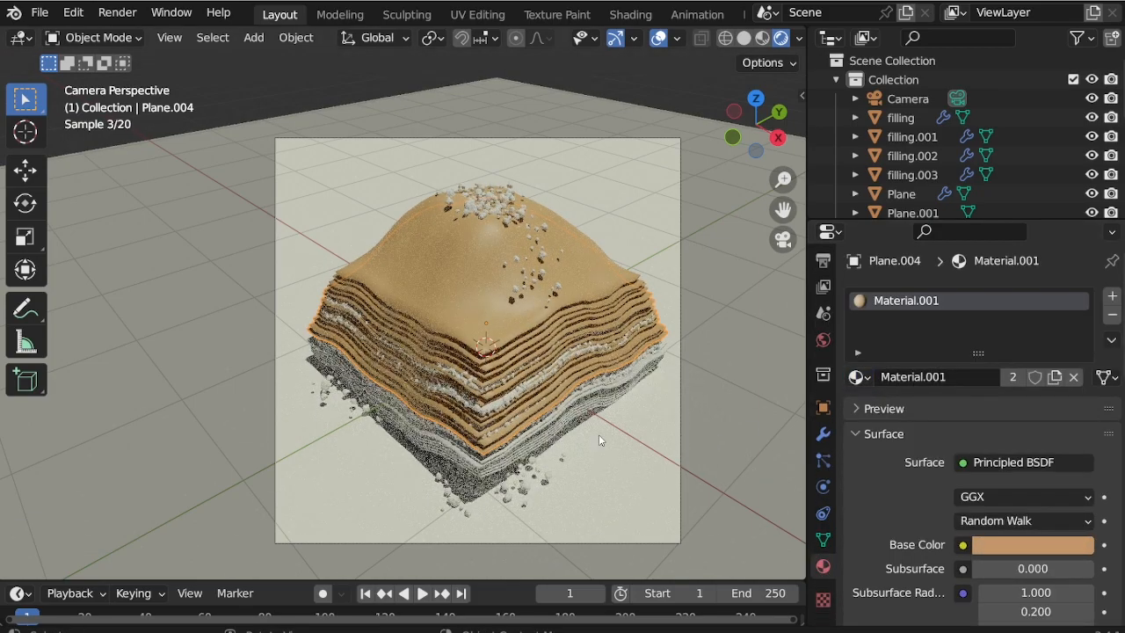
Apply Material.001 to the two lower terrain layer objects, Plane and Plane.002
click(577, 434)
click(866, 376)
click(888, 425)
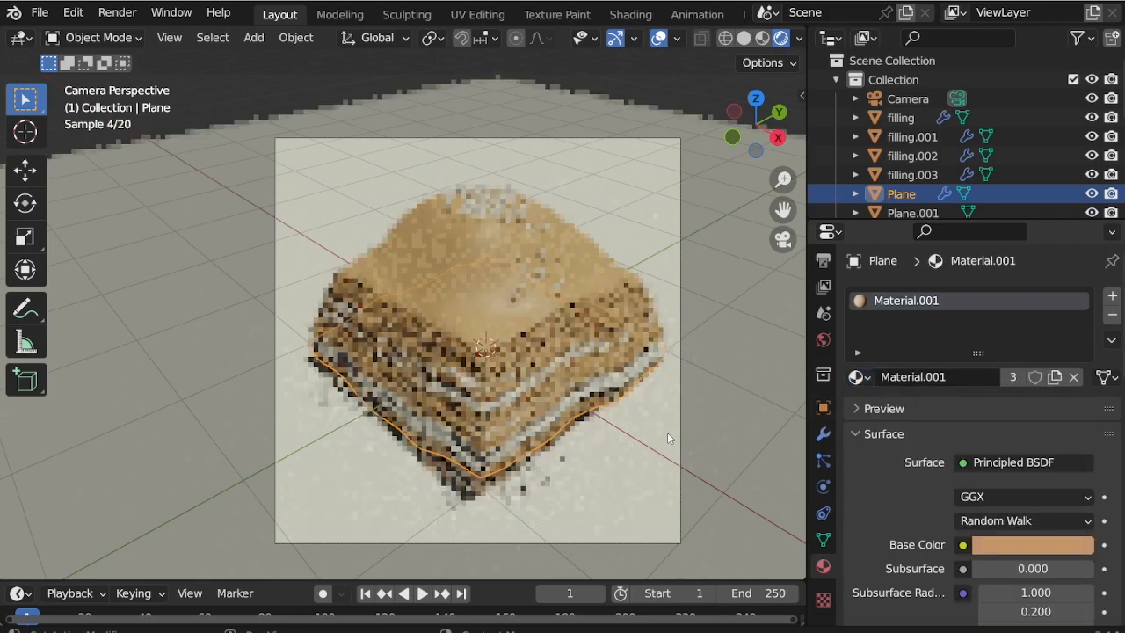
click(465, 465)
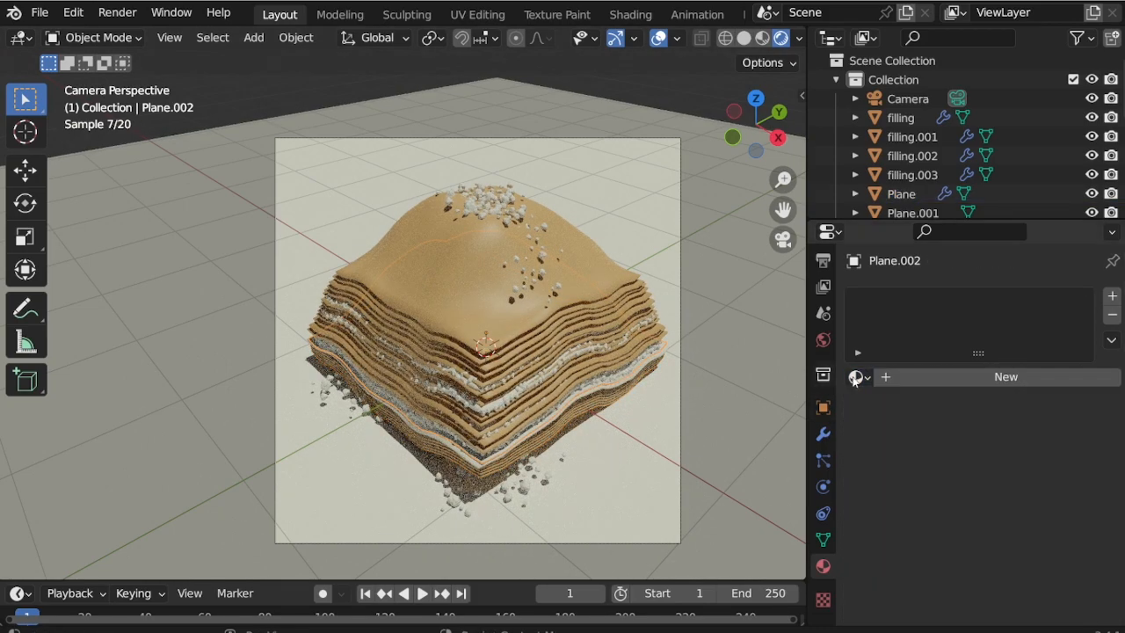
click(857, 377)
click(873, 424)
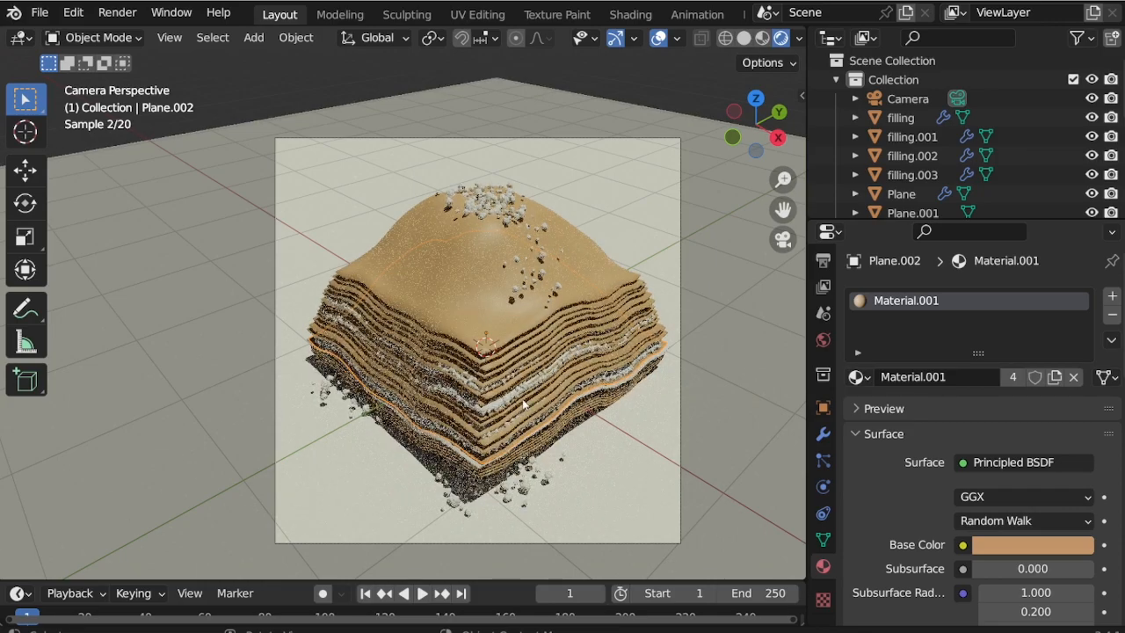
Switch the viewport to material preview shading and assign Material.001 to the remaining white layer, Plane.001
middle_drag(487, 466, 482, 425)
scroll(482, 451, up, 3)
scroll(482, 451, up, 4)
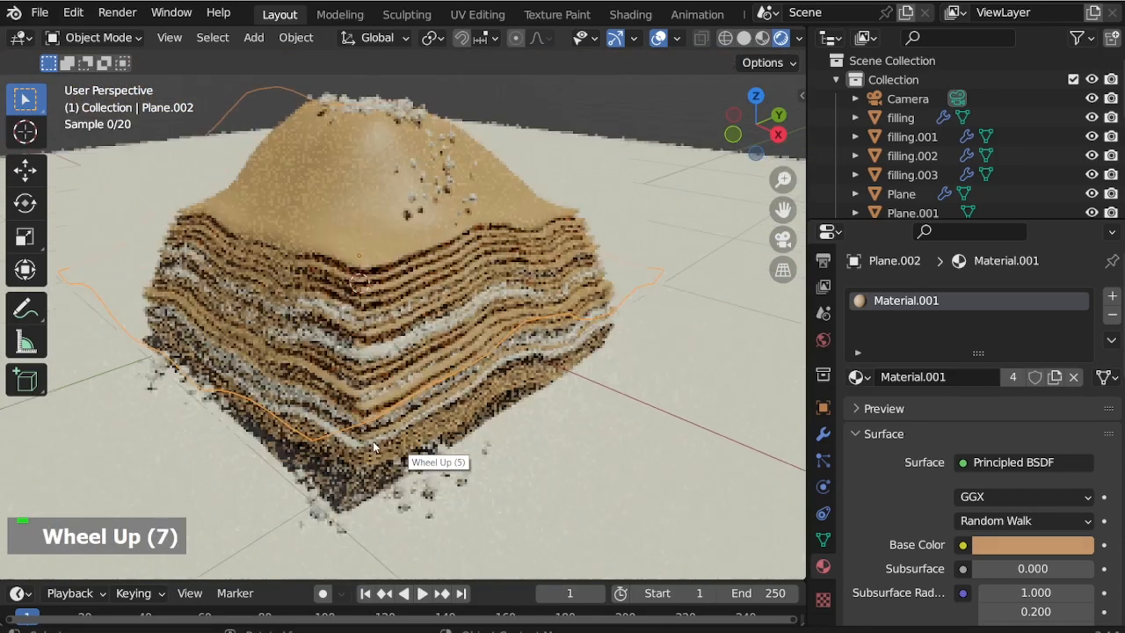
click(762, 38)
scroll(639, 360, down, 1)
scroll(357, 360, up, 1)
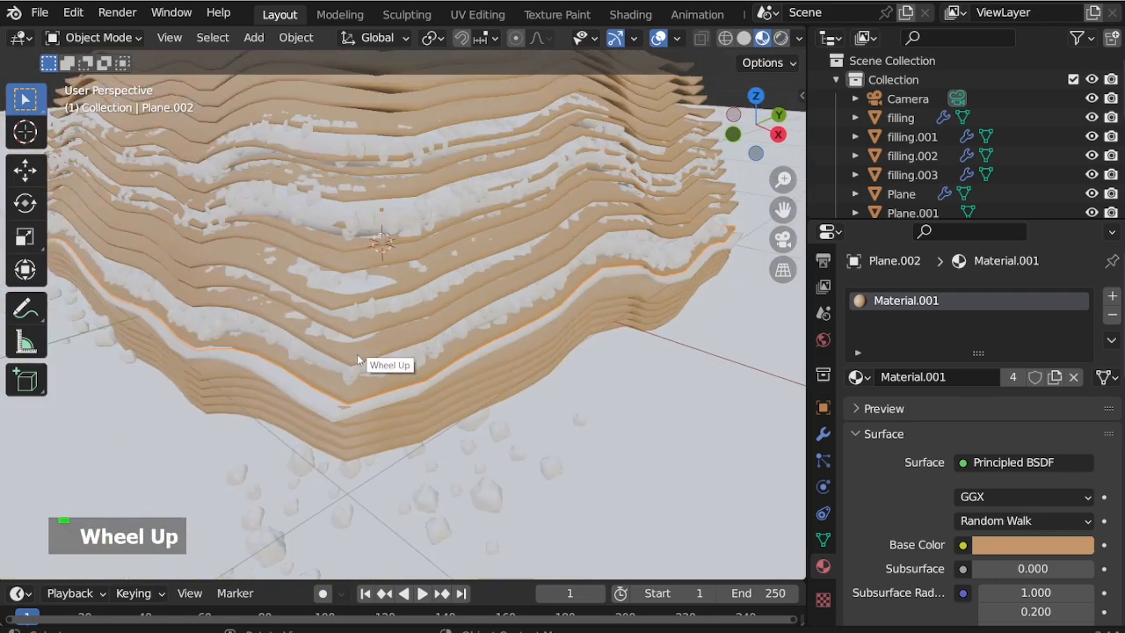
click(345, 441)
click(859, 377)
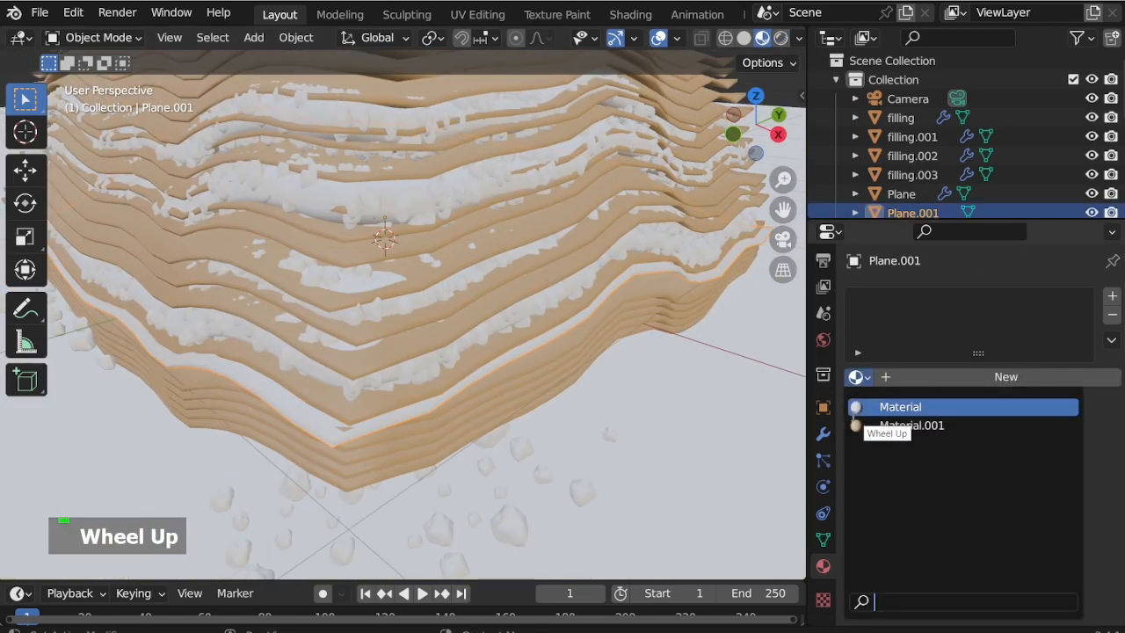
click(879, 423)
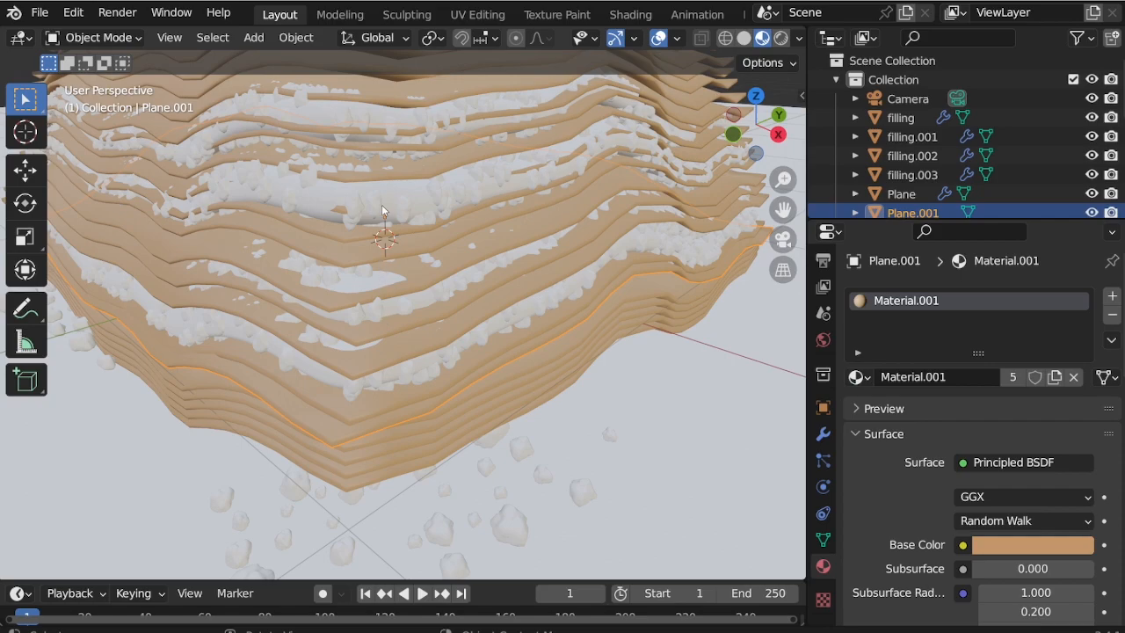
Give the filling.002 layer a new material with a muted green base color of slightly reduced brightness
middle_drag(396, 146, 383, 178)
click(396, 187)
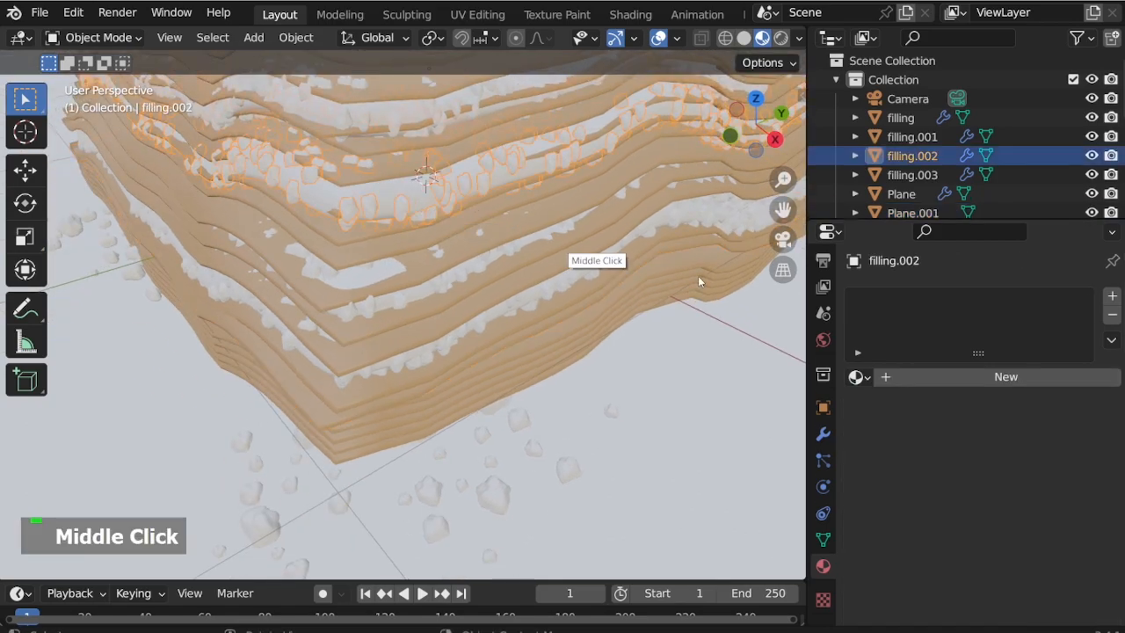
click(976, 378)
click(1012, 542)
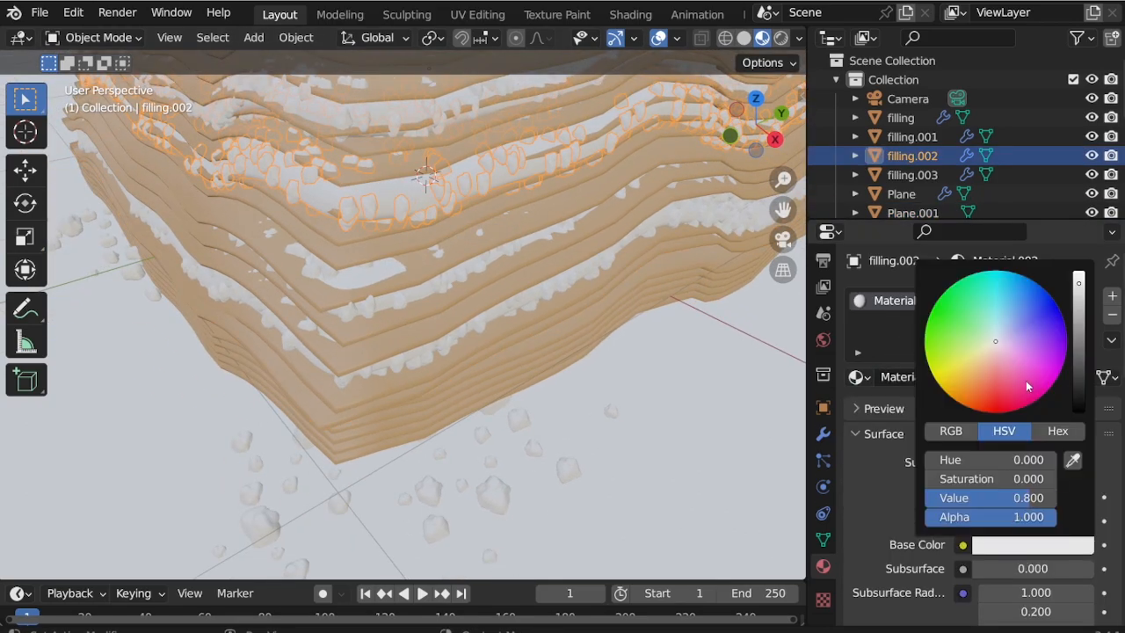
click(965, 324)
drag(973, 307, 971, 336)
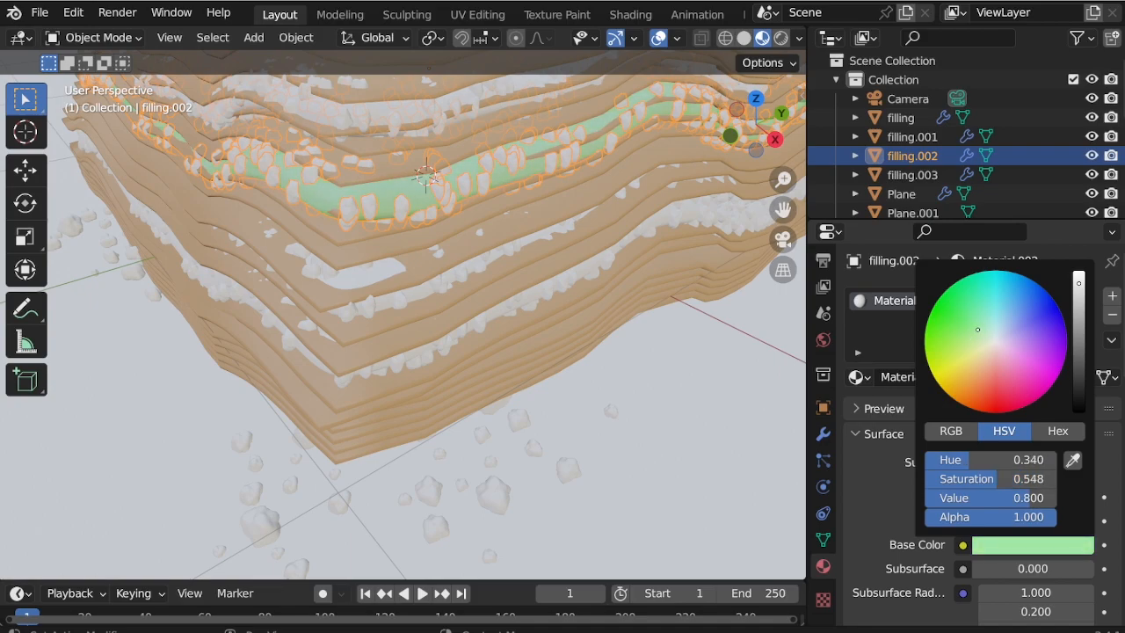
drag(1078, 283, 1078, 307)
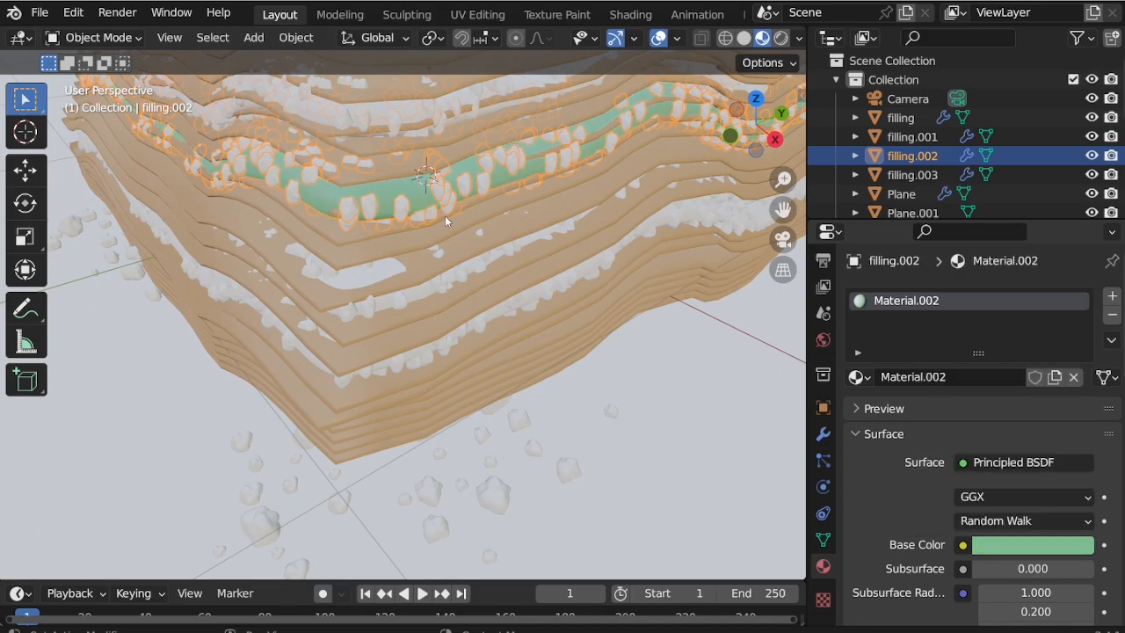
Assign the green Material.002 to the other filling layers: filling.001, filling.003 and filling
click(390, 263)
click(858, 377)
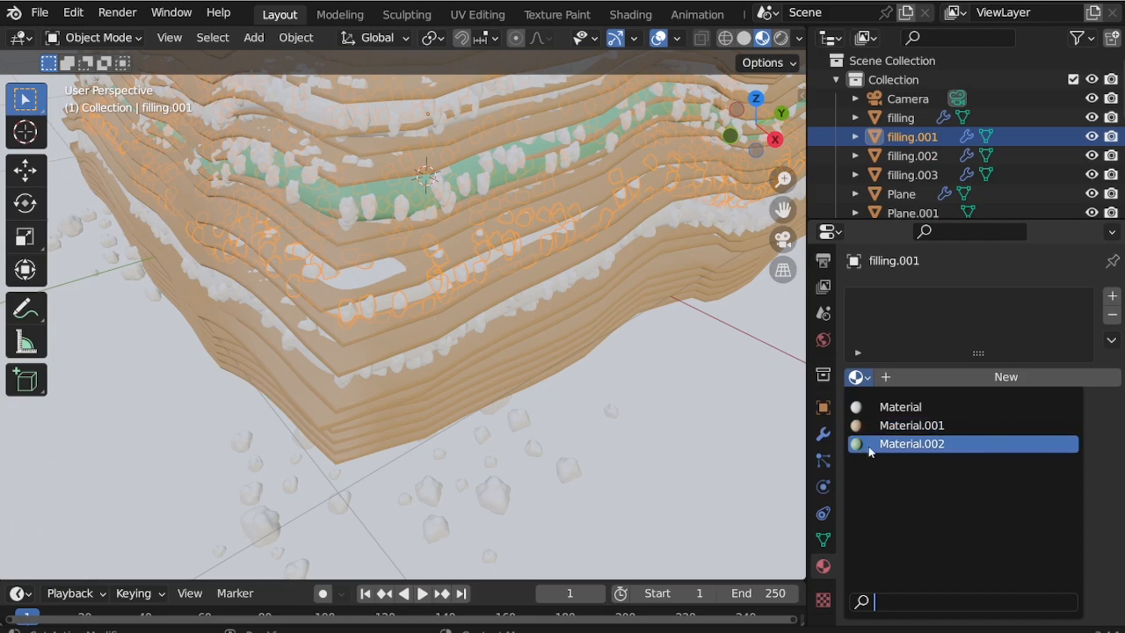
click(905, 442)
click(385, 116)
click(856, 376)
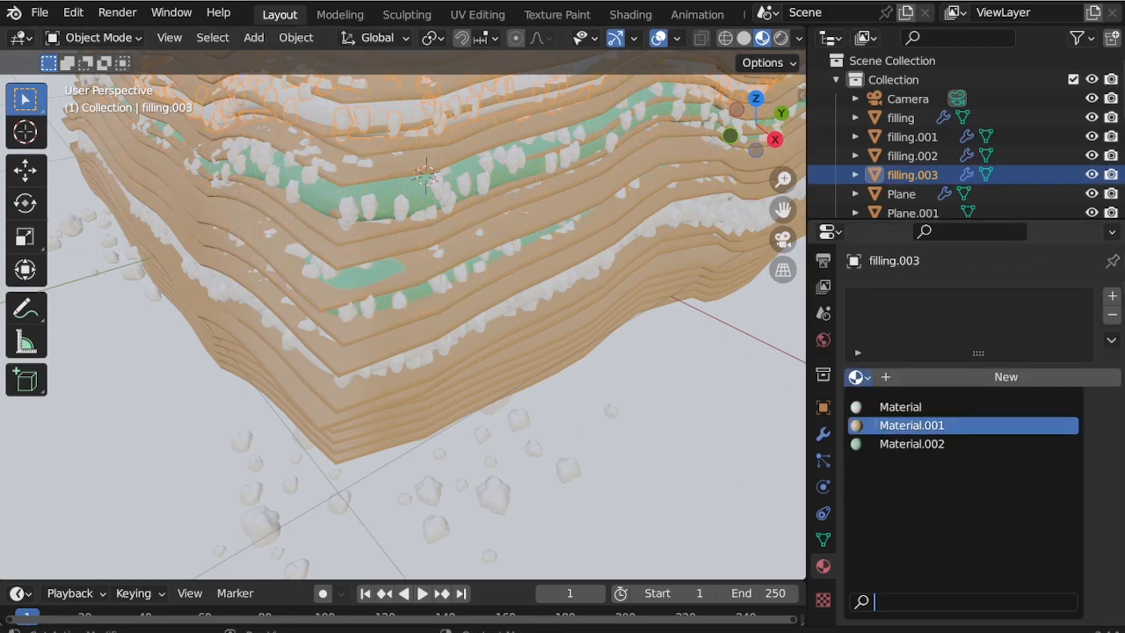
click(905, 444)
click(430, 345)
click(856, 376)
click(906, 442)
Select the small source rock Sphere.007 and give it a new material with a light yellow-green base color
scroll(438, 264, down, 4)
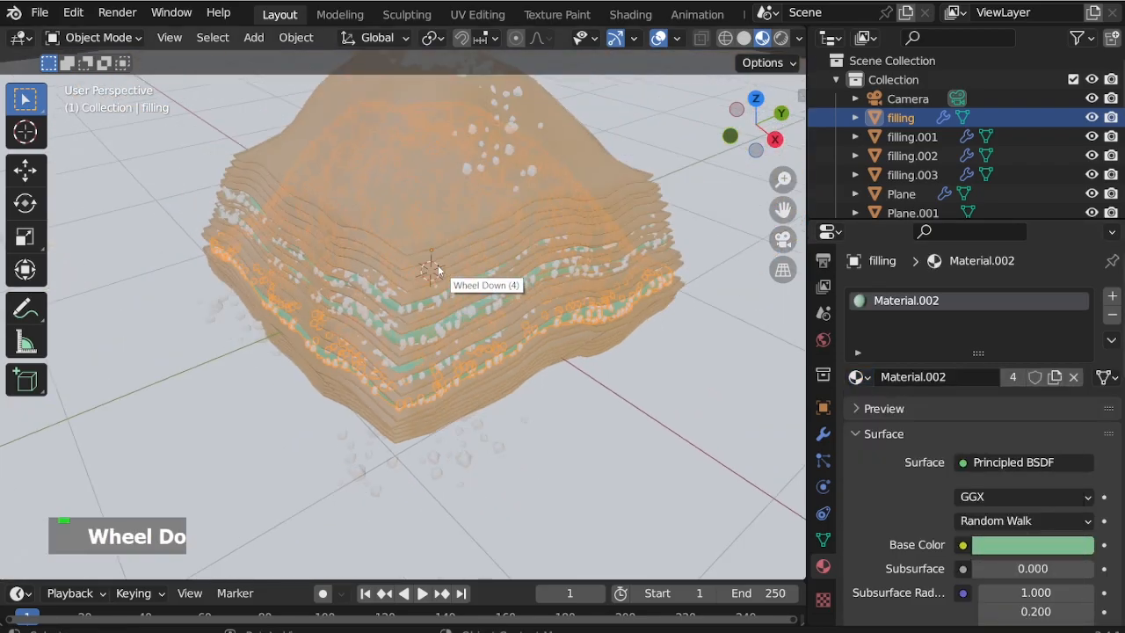
scroll(440, 266, up, 1)
click(573, 411)
middle_drag(459, 395, 488, 397)
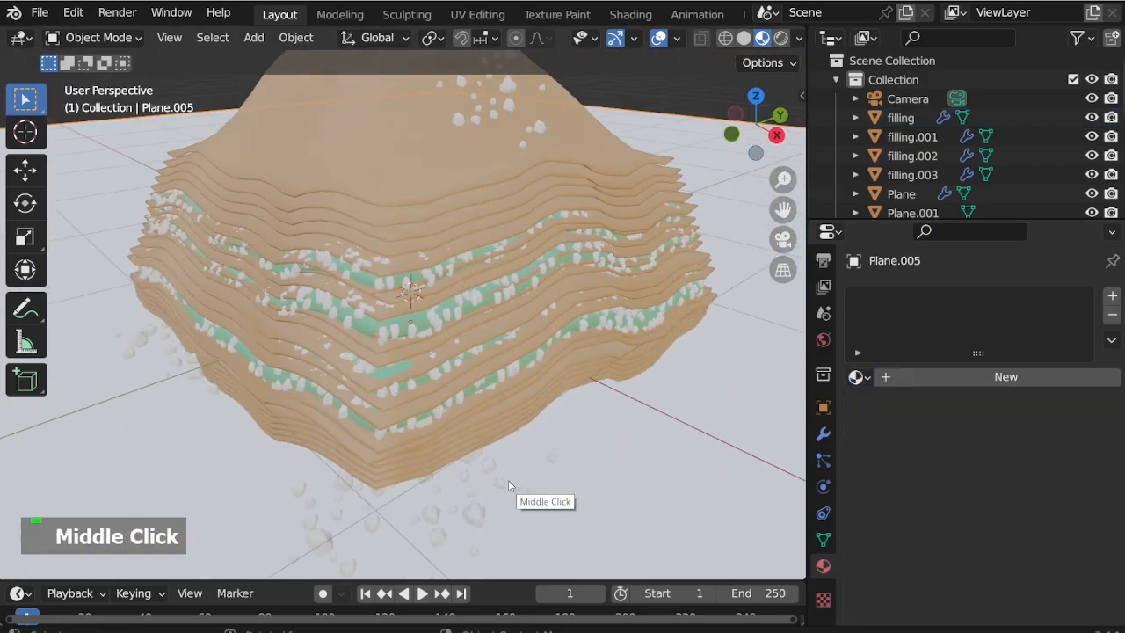
middle_drag(508, 482, 533, 494)
scroll(532, 494, up, 2)
click(552, 452)
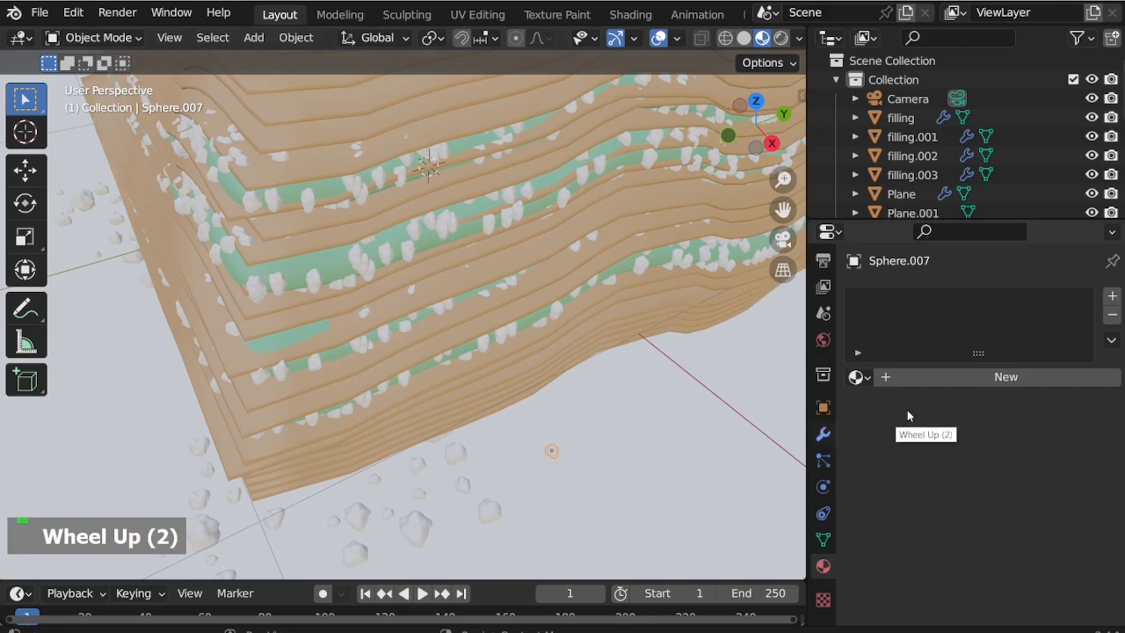
click(967, 376)
click(1032, 545)
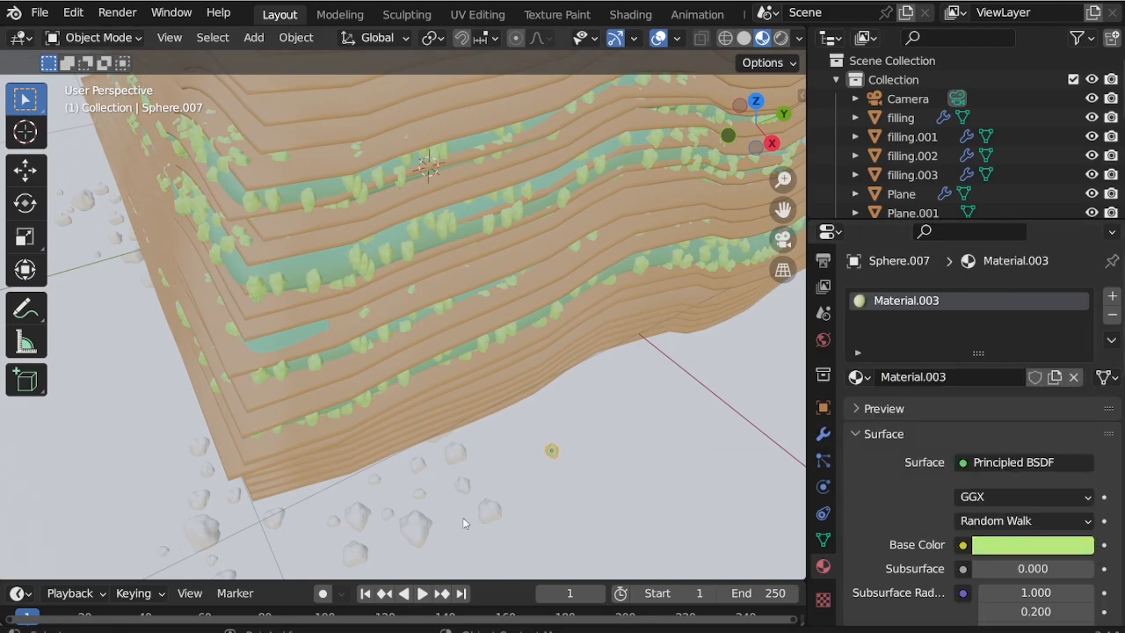
Give the scattered ground rocks, Sphere.005, a new material with a pale green base color
click(415, 530)
scroll(540, 372, down, 1)
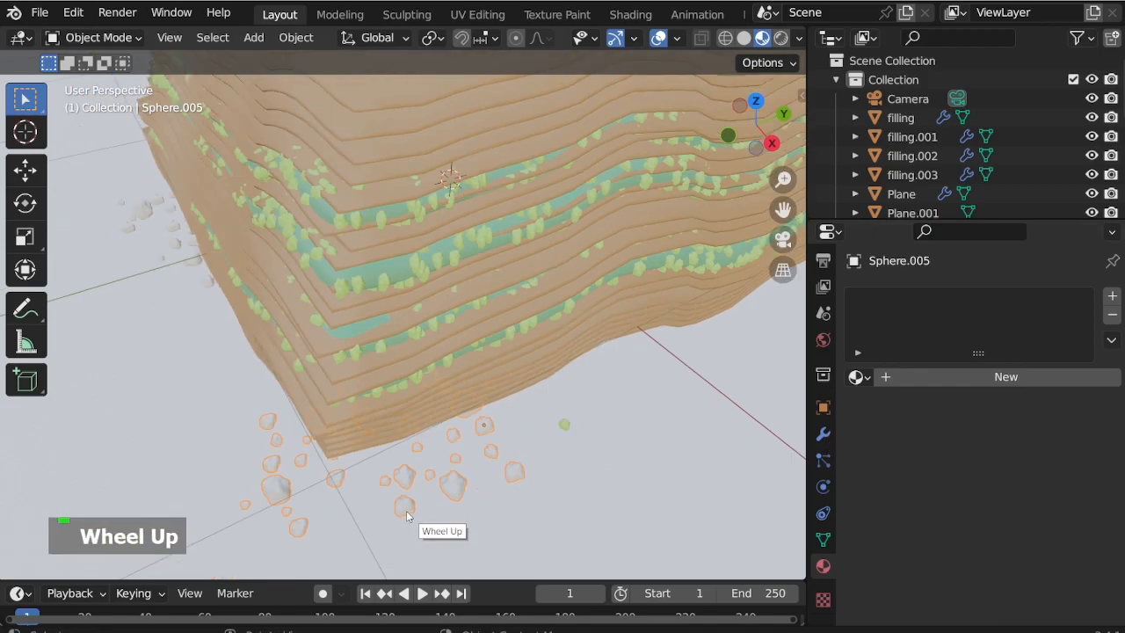
scroll(407, 516, up, 1)
click(943, 373)
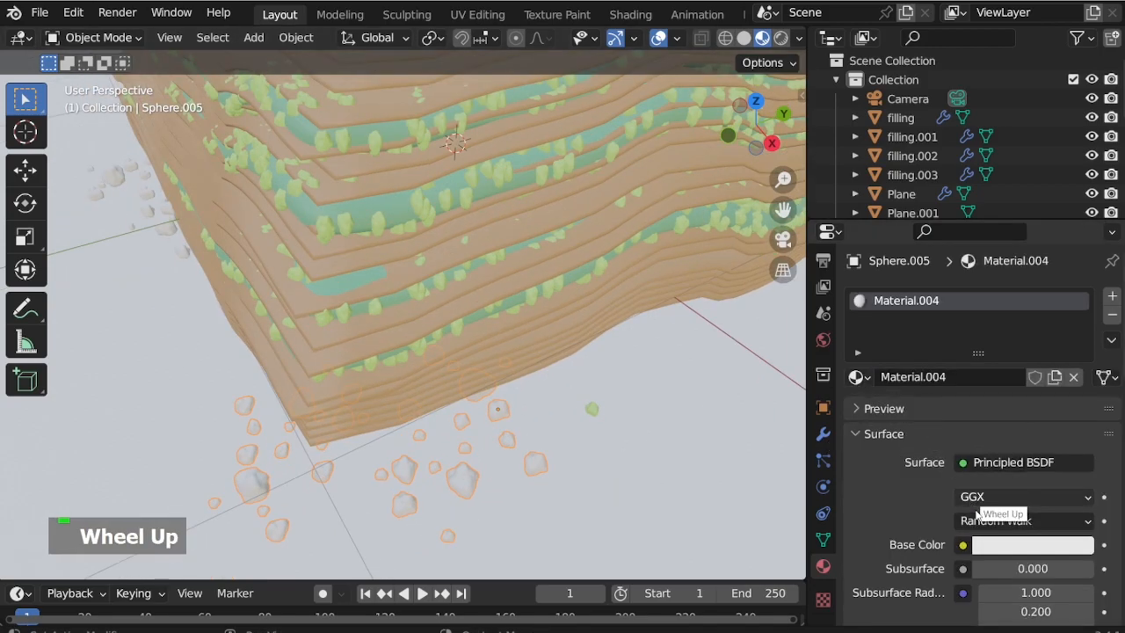
click(993, 546)
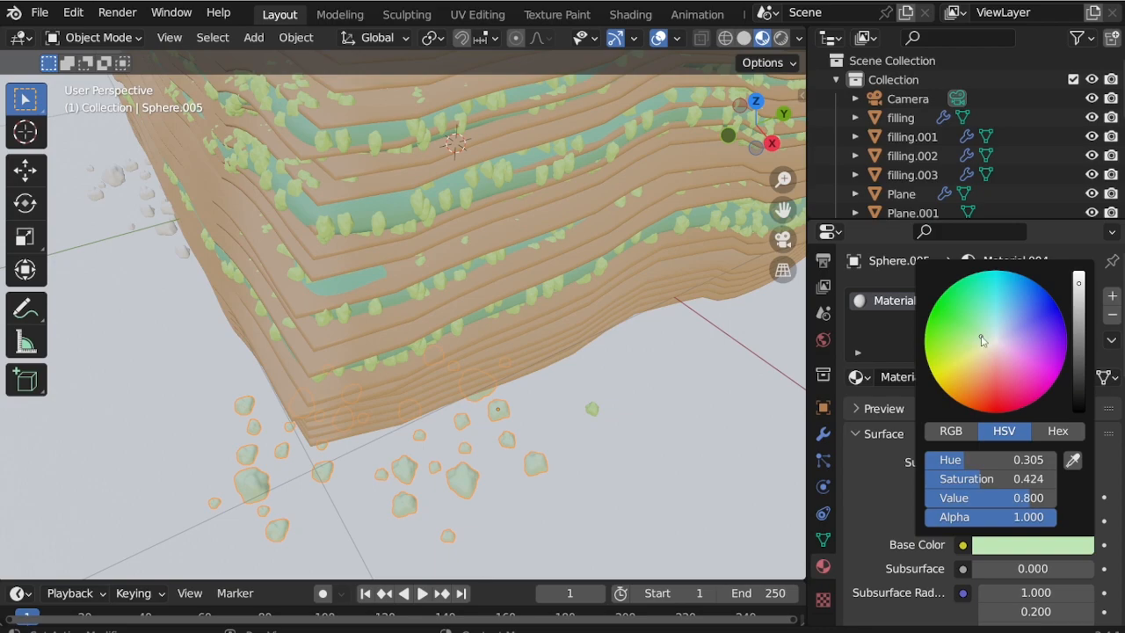
Add a second material slot to Sphere.005 and fill it with the yellow-green Material.003
click(1113, 296)
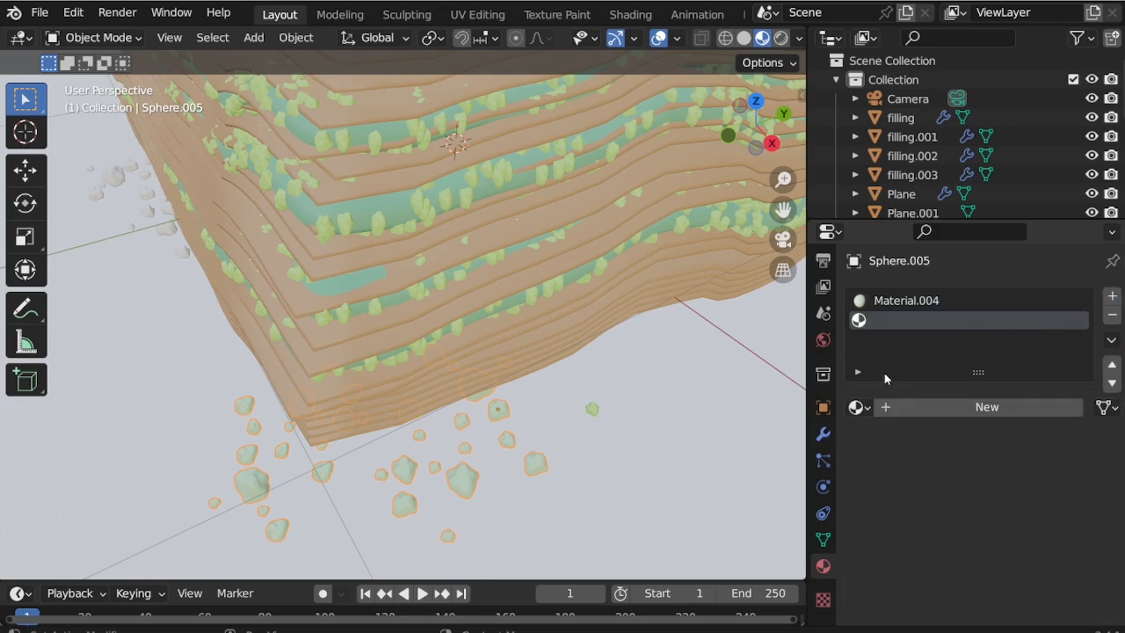
click(857, 407)
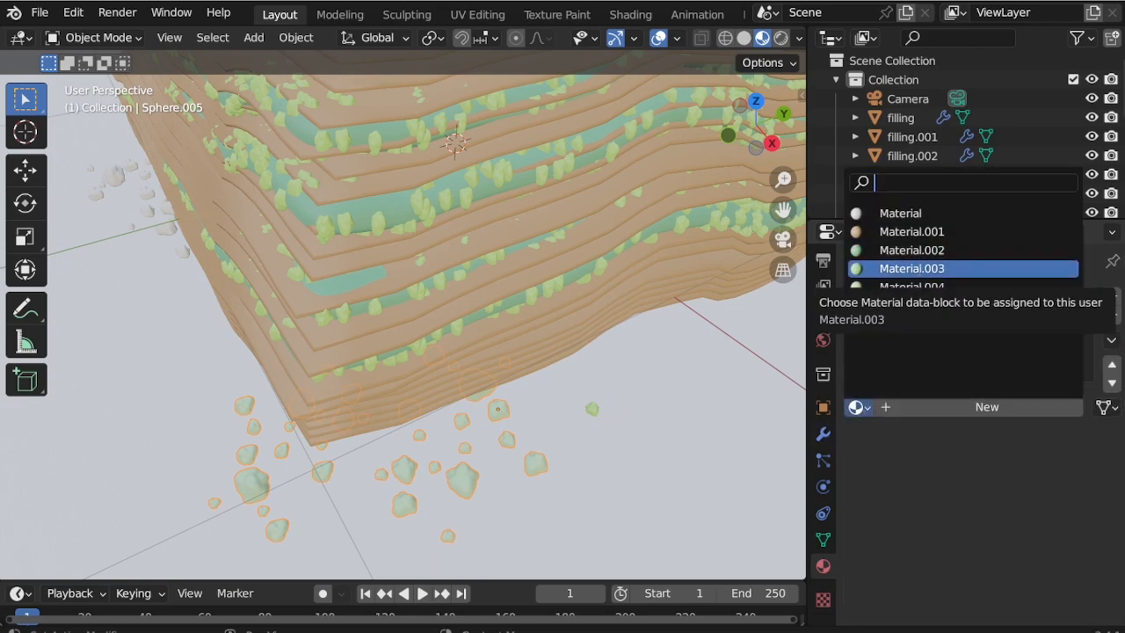
click(917, 269)
In Sphere.005, select eight of the individual ground rocks, assign them the yellow-green Material.003, and return to Object Mode
click(93, 37)
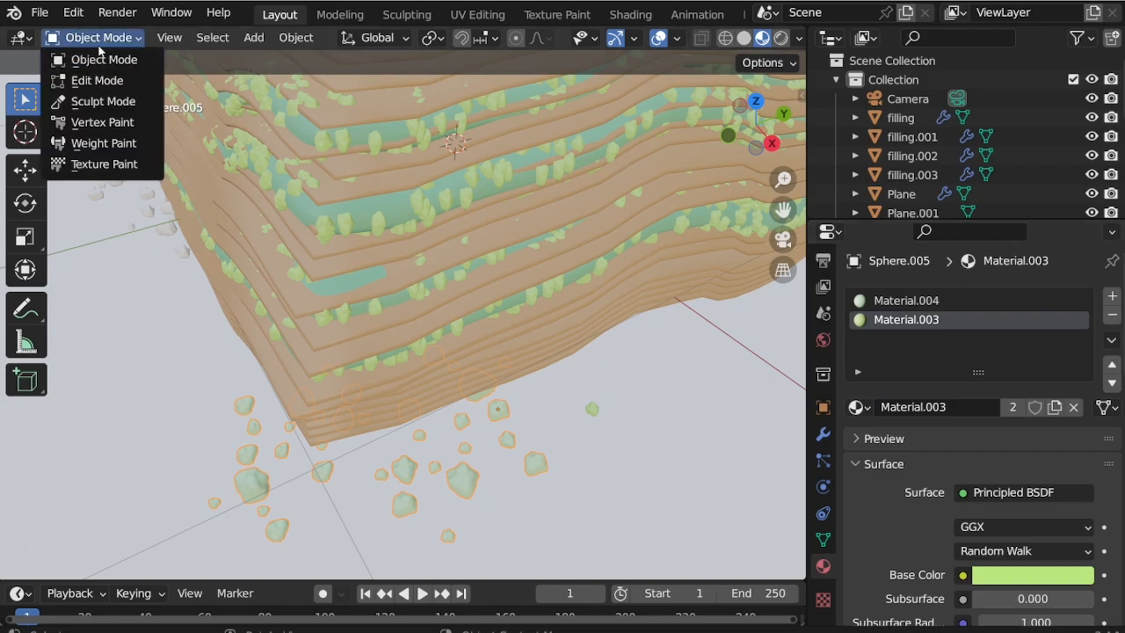
click(97, 78)
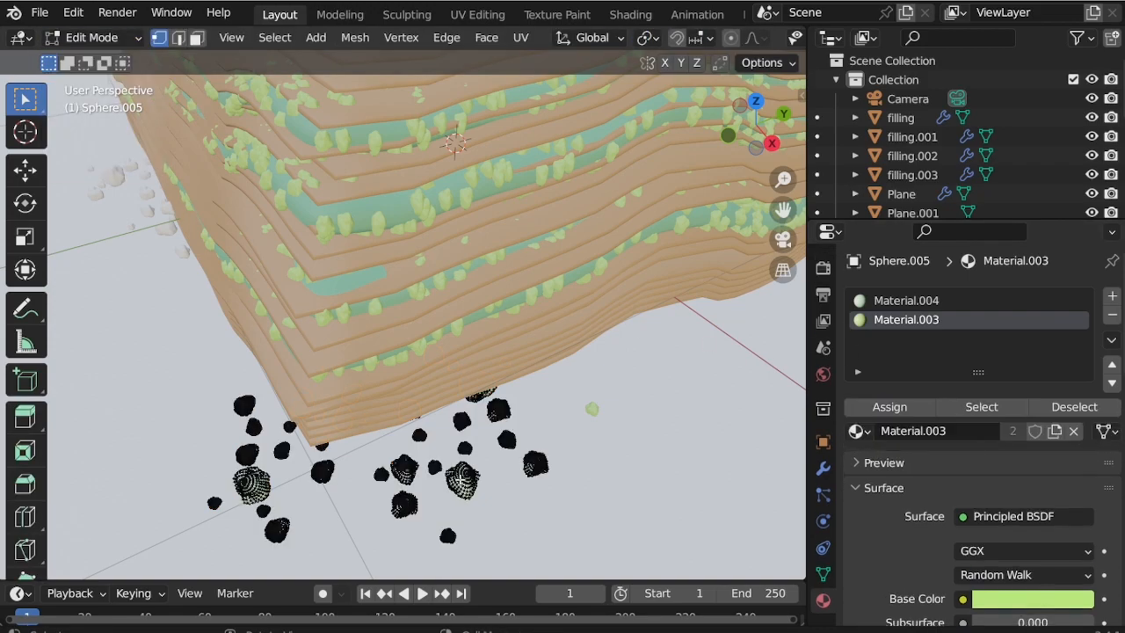
key(l)
key(l)
key(l)
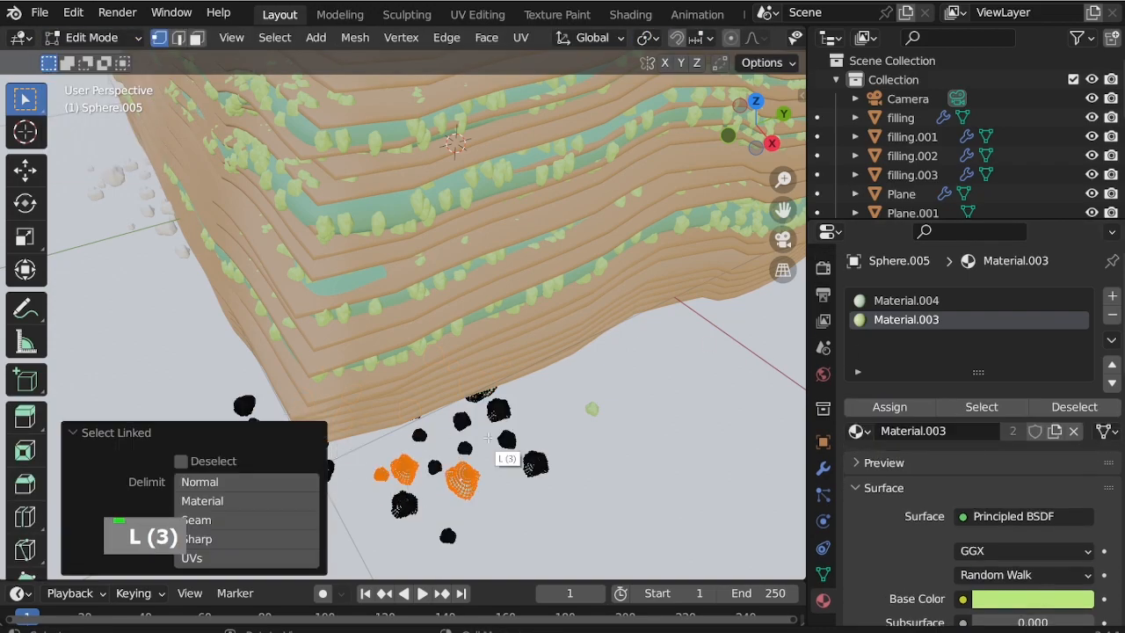
key(l)
scroll(669, 290, down, 2)
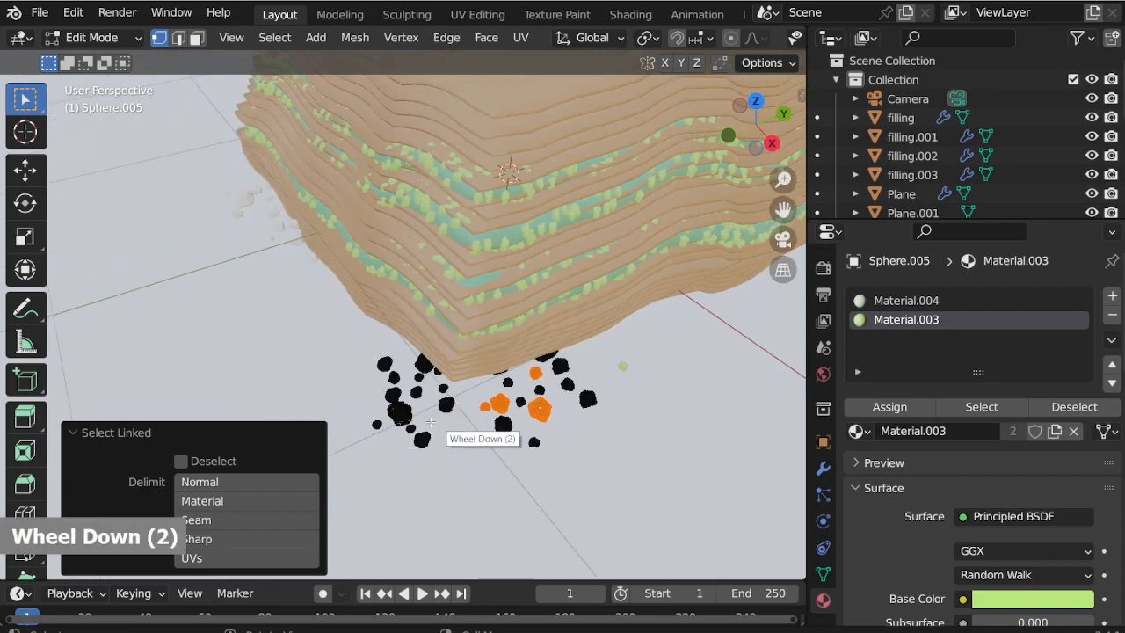
key(l)
key(l)
key(l)
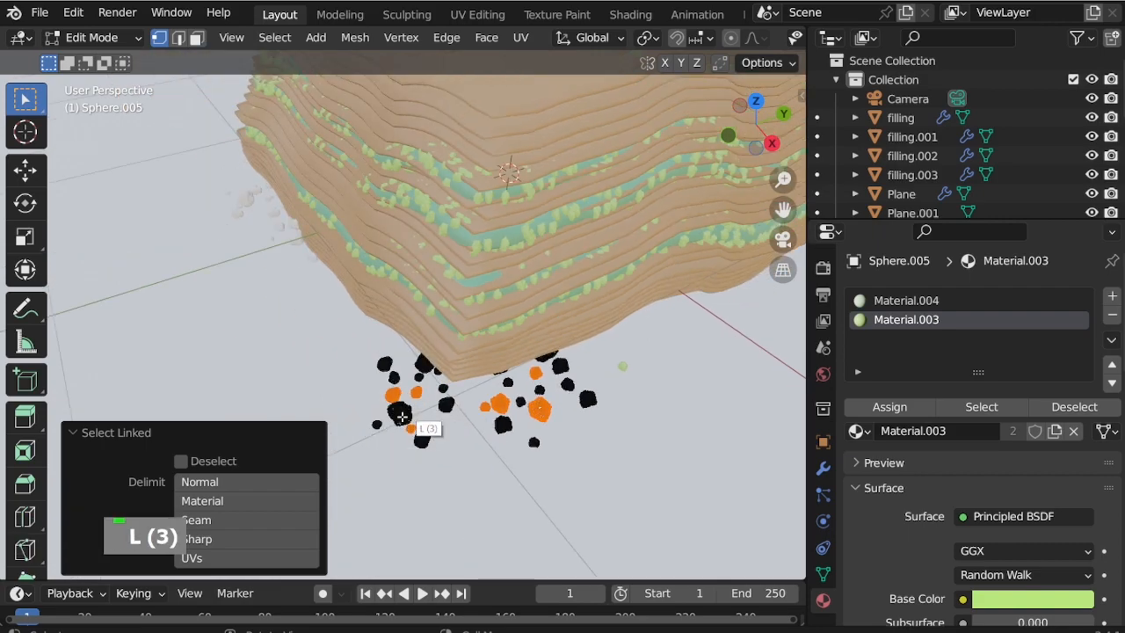
key(l)
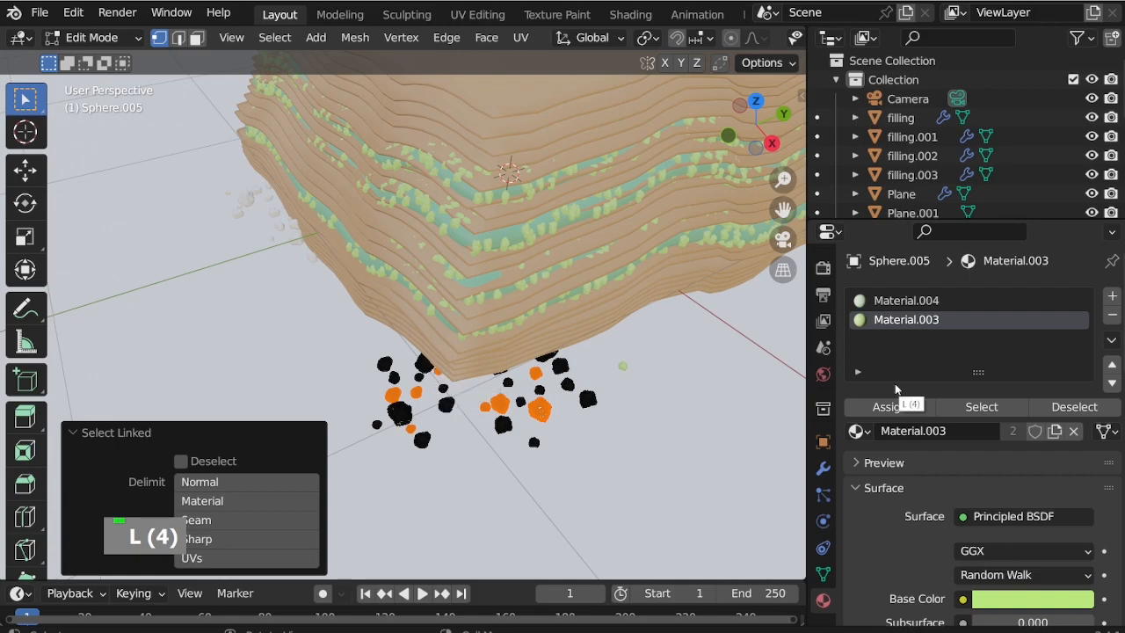
click(891, 409)
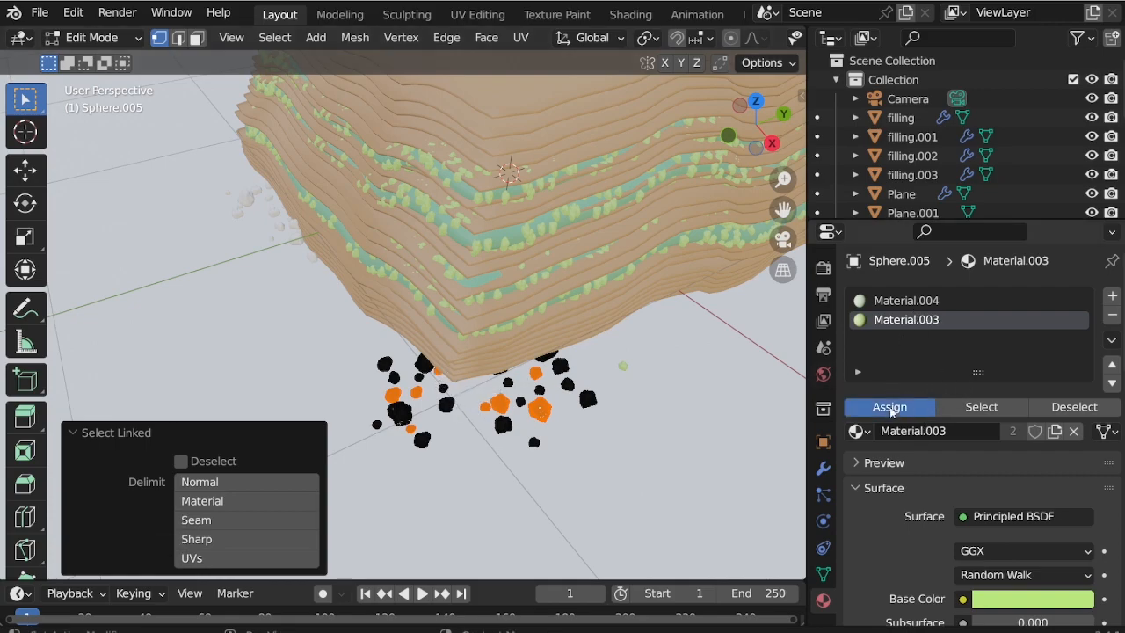
double_click(72, 38)
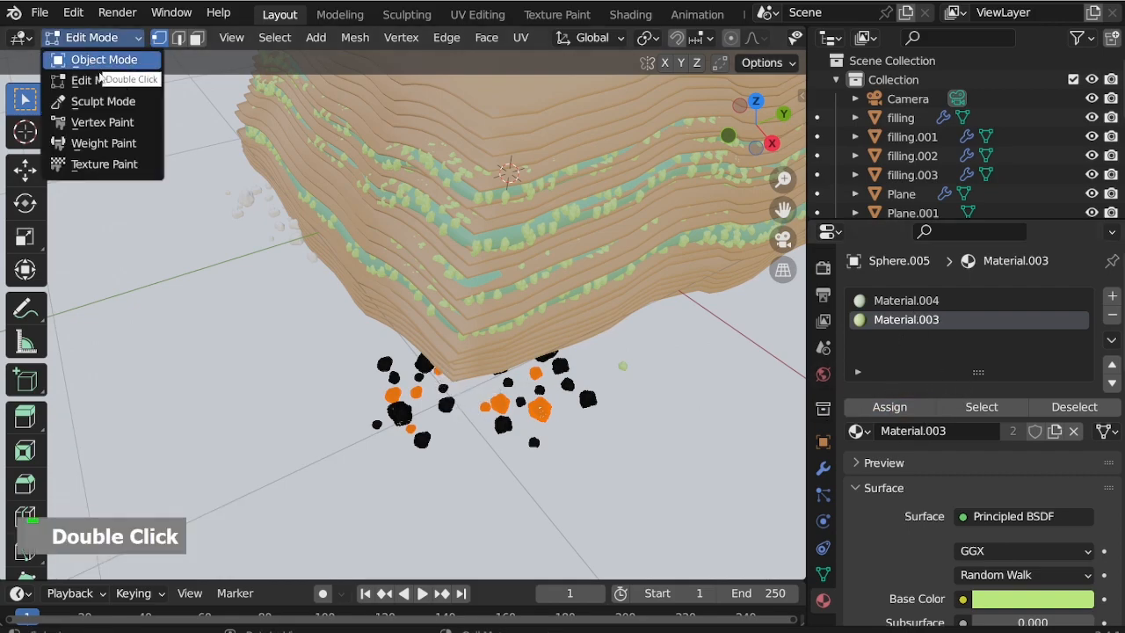
click(99, 63)
scroll(440, 448, up, 4)
scroll(478, 489, down, 1)
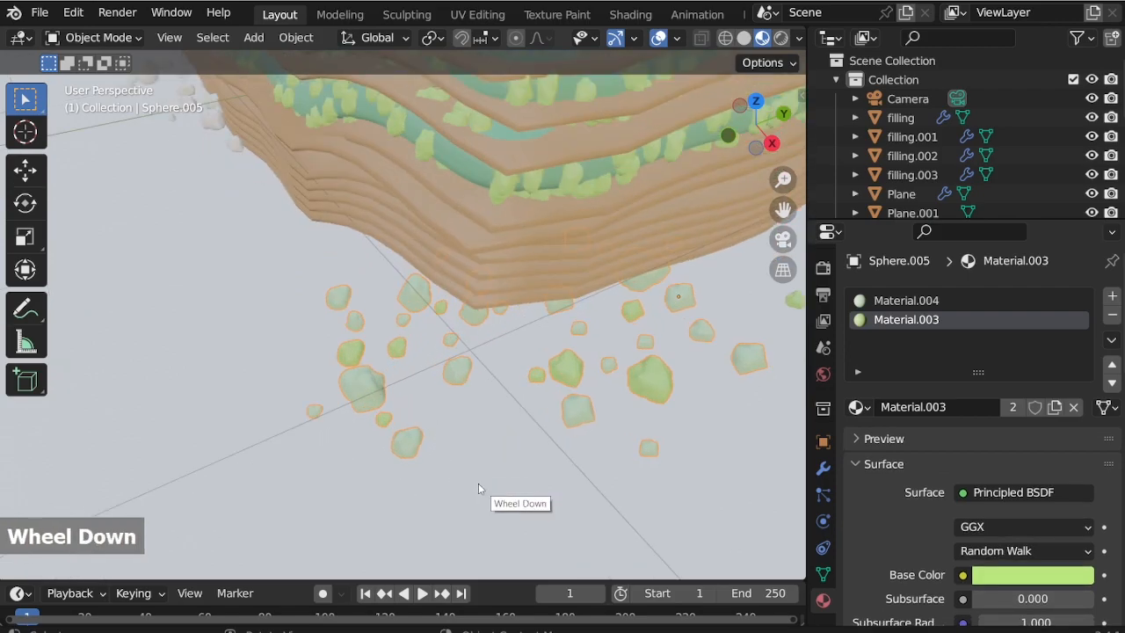
Select the scattered rocks Sphere.006 and give them Material.004 plus a second material slot holding Material.003
scroll(478, 489, down, 2)
middle_drag(478, 482, 218, 237)
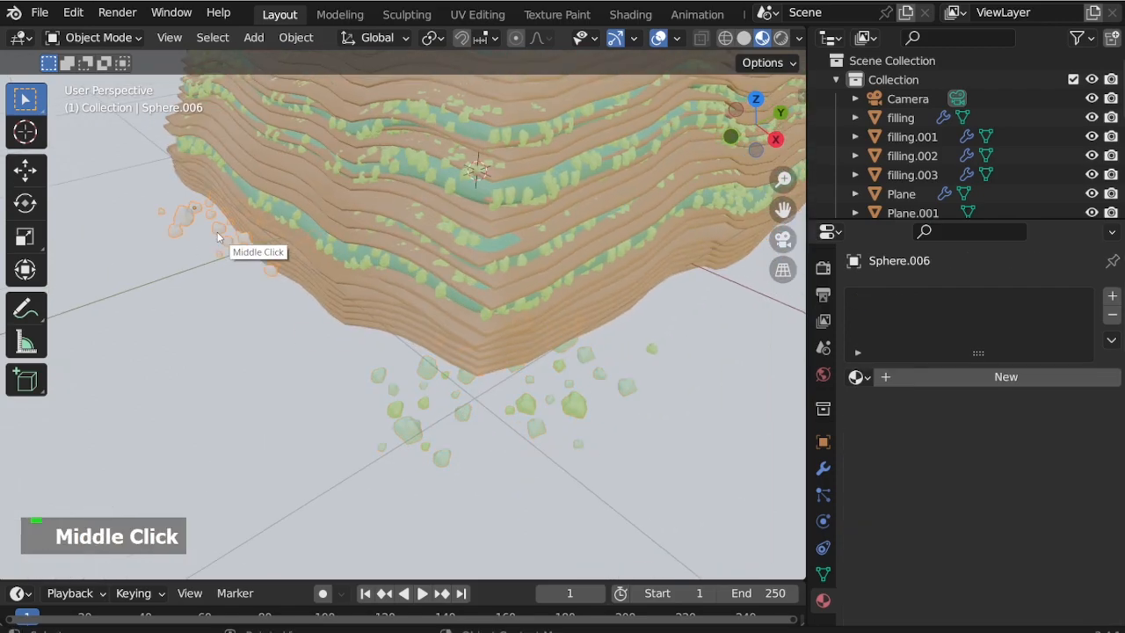
click(856, 377)
click(906, 444)
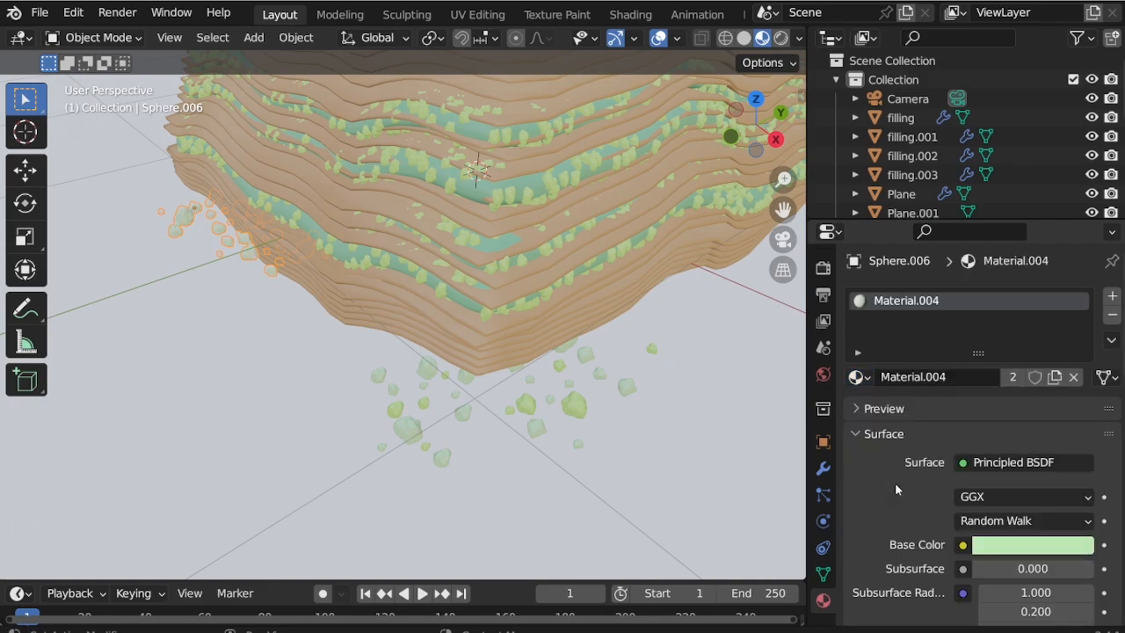
click(1112, 314)
click(856, 407)
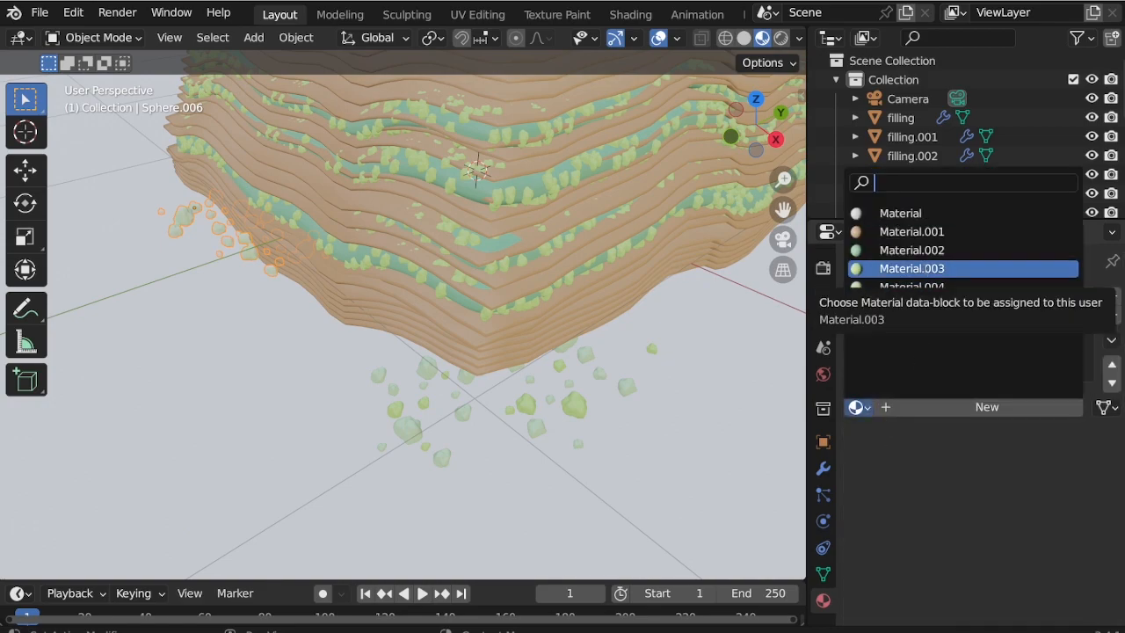
click(994, 268)
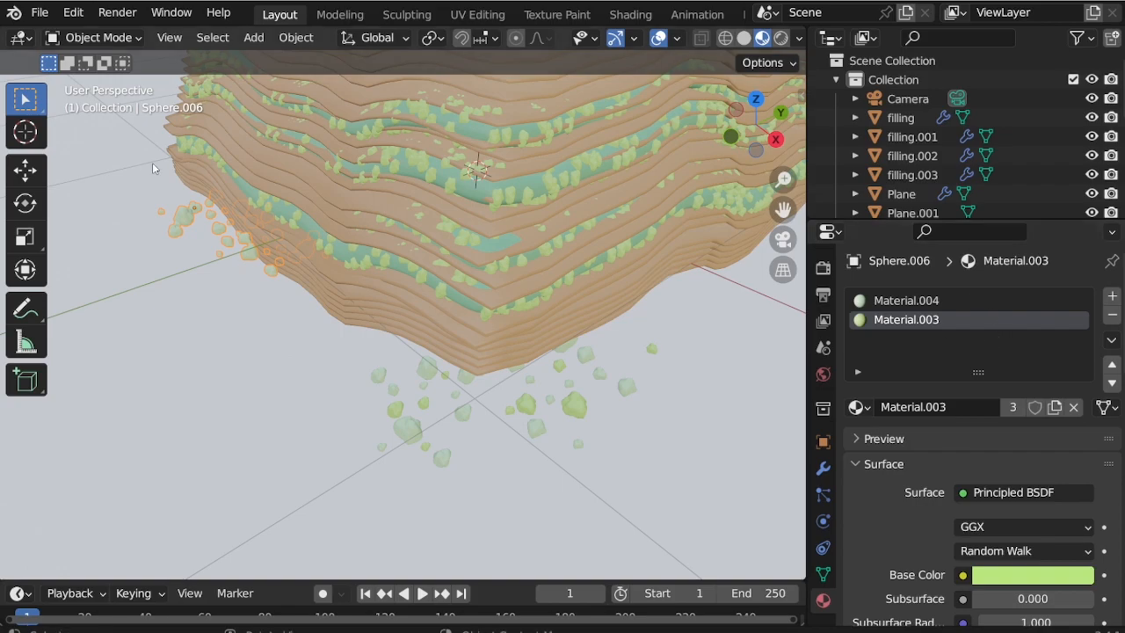
In Sphere.006, select seven of the individual rocks, assign them Material.003, and return to Object Mode
scroll(155, 164, up, 3)
click(92, 37)
click(88, 77)
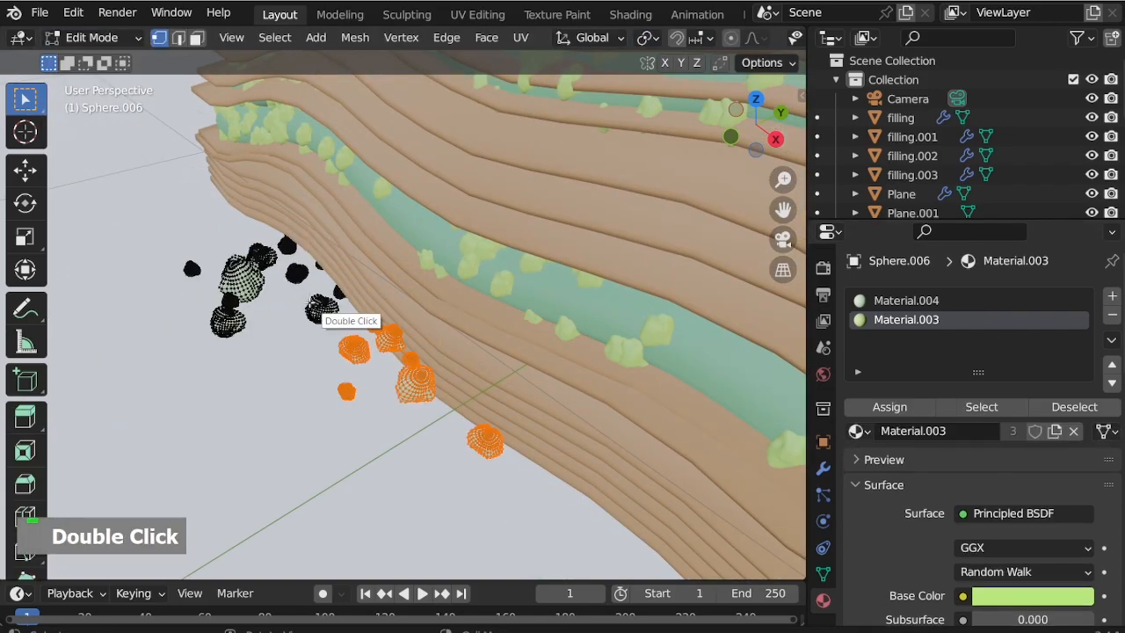
click(251, 270)
key(l)
key(l)
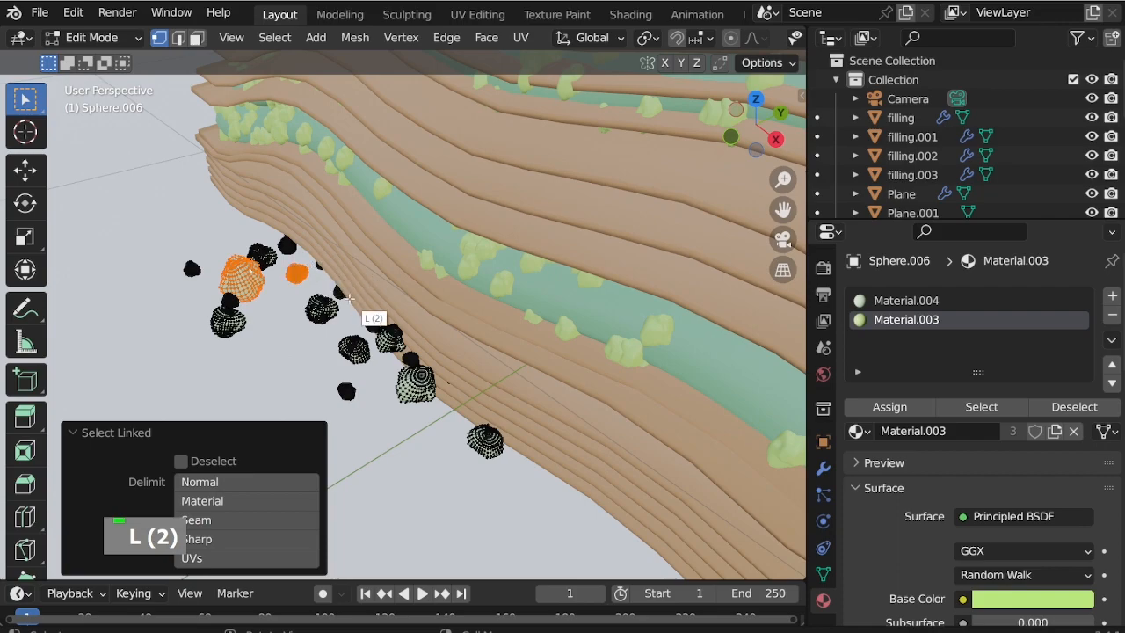
key(l)
key(l)
key(l)
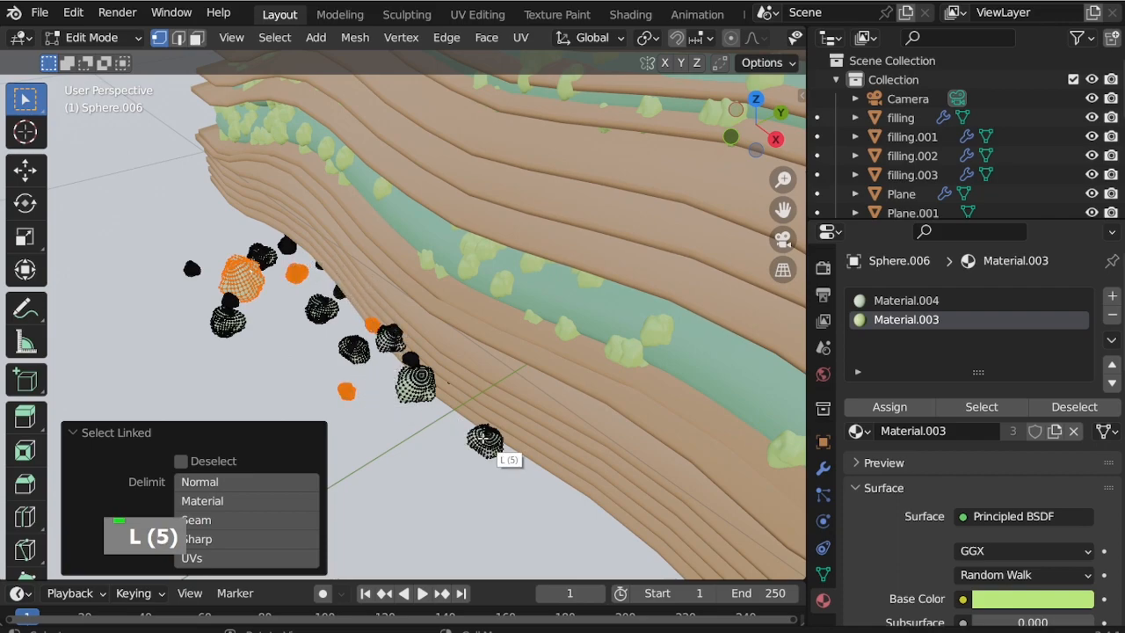
key(l)
key(l)
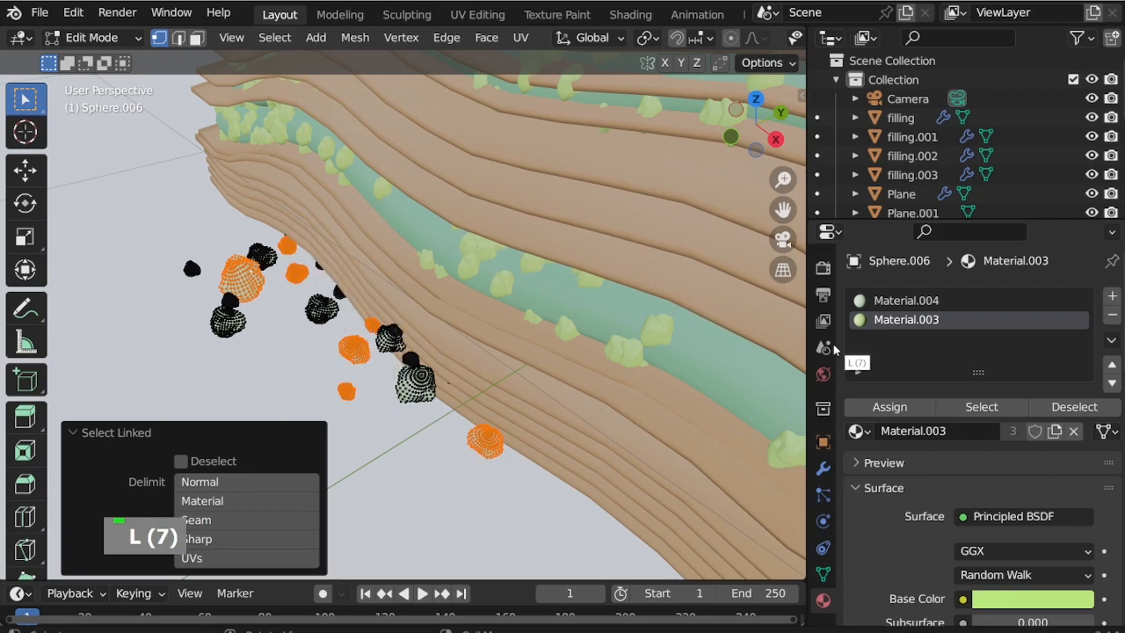
click(890, 407)
click(90, 38)
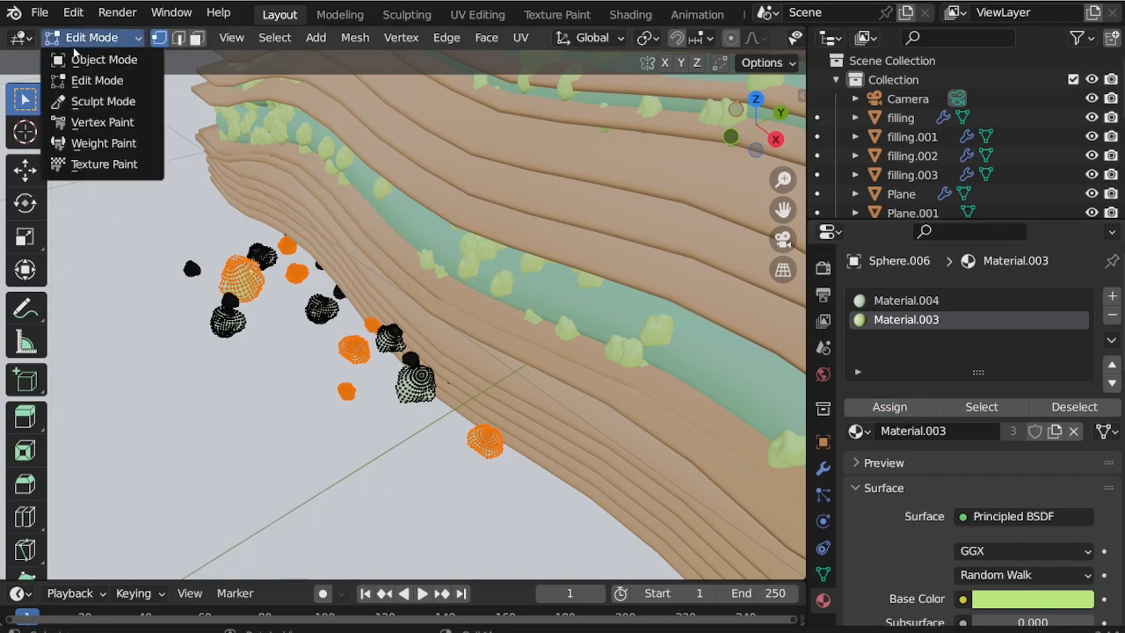
click(79, 59)
scroll(247, 387, down, 4)
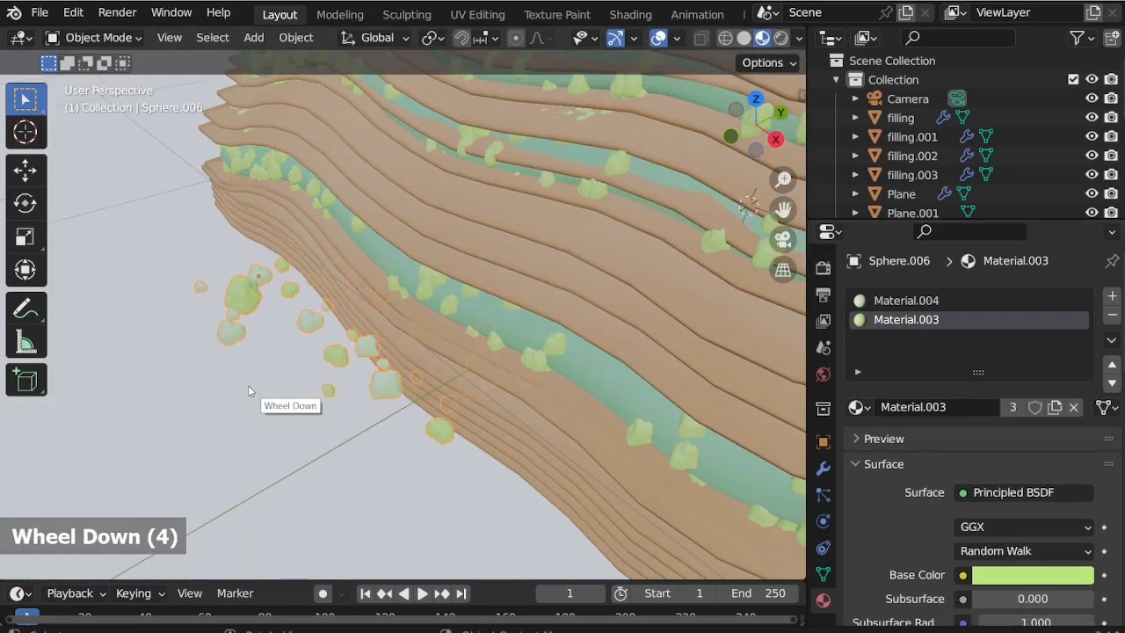
Assign the yellow-green Material.003 to the summit rocks Sphere.001 and an existing pale green material to the neighbouring Sphere.002 rocks
scroll(248, 385, down, 4)
scroll(441, 168, up, 5)
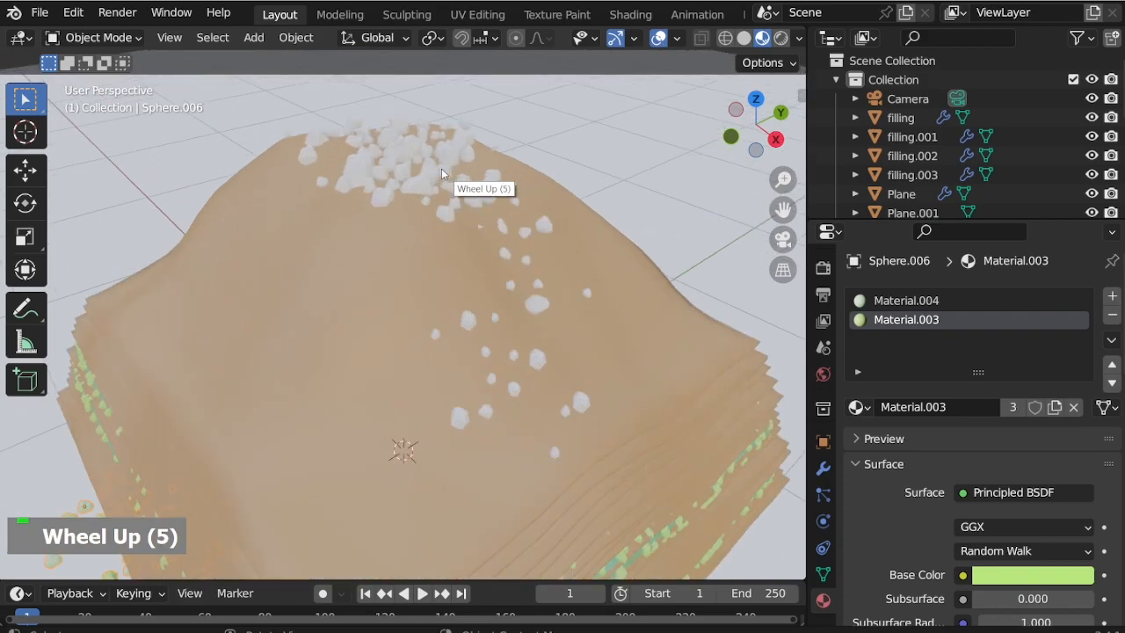
click(441, 168)
click(859, 376)
click(879, 461)
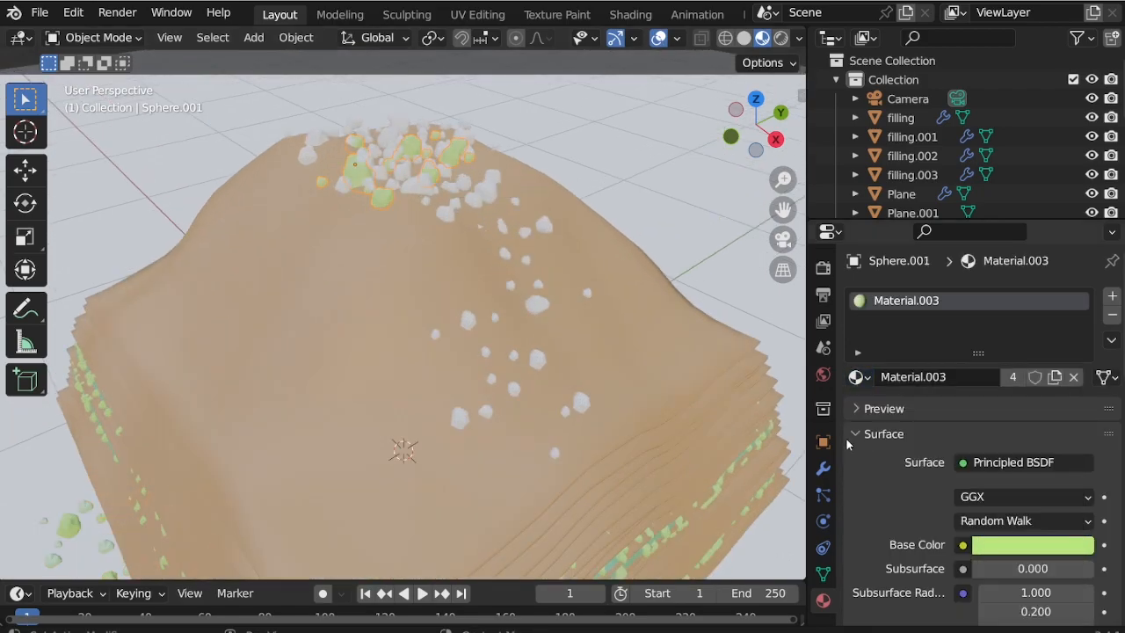
click(450, 192)
click(858, 376)
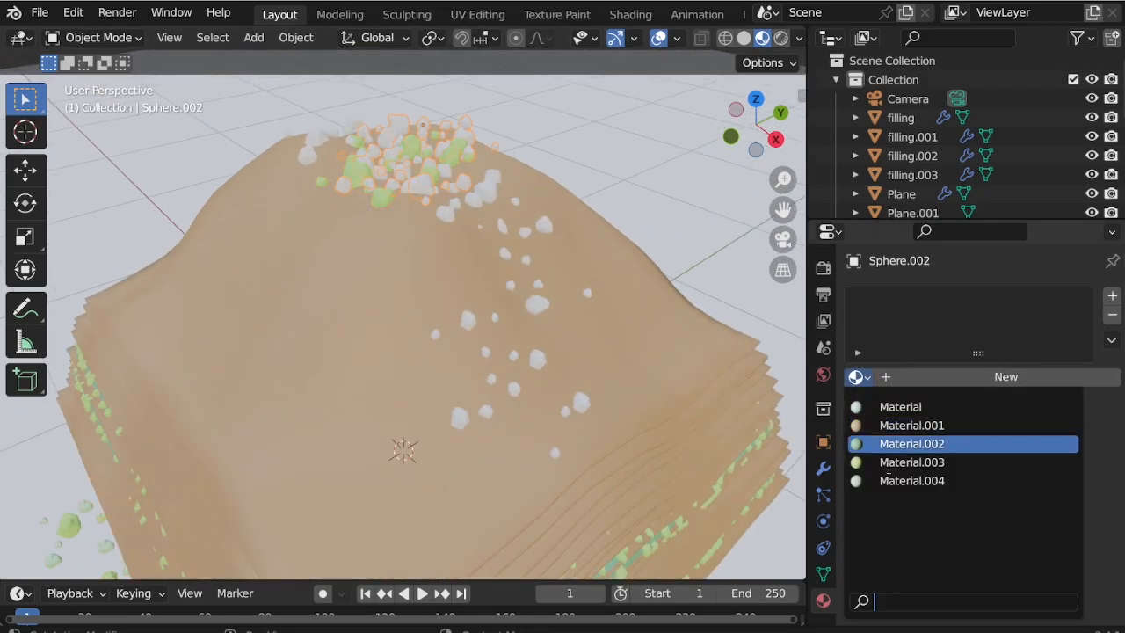
key(Return)
Give the summit rocks Sphere.003 a new material with a pale yellow base color
click(485, 201)
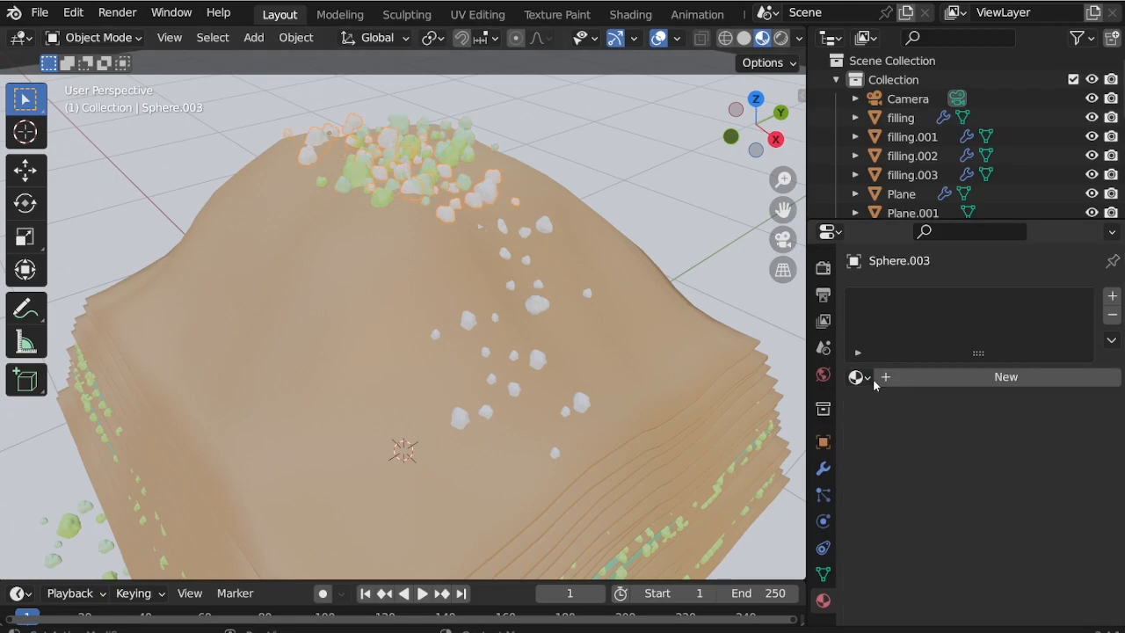
click(906, 379)
click(1033, 545)
drag(991, 343, 974, 353)
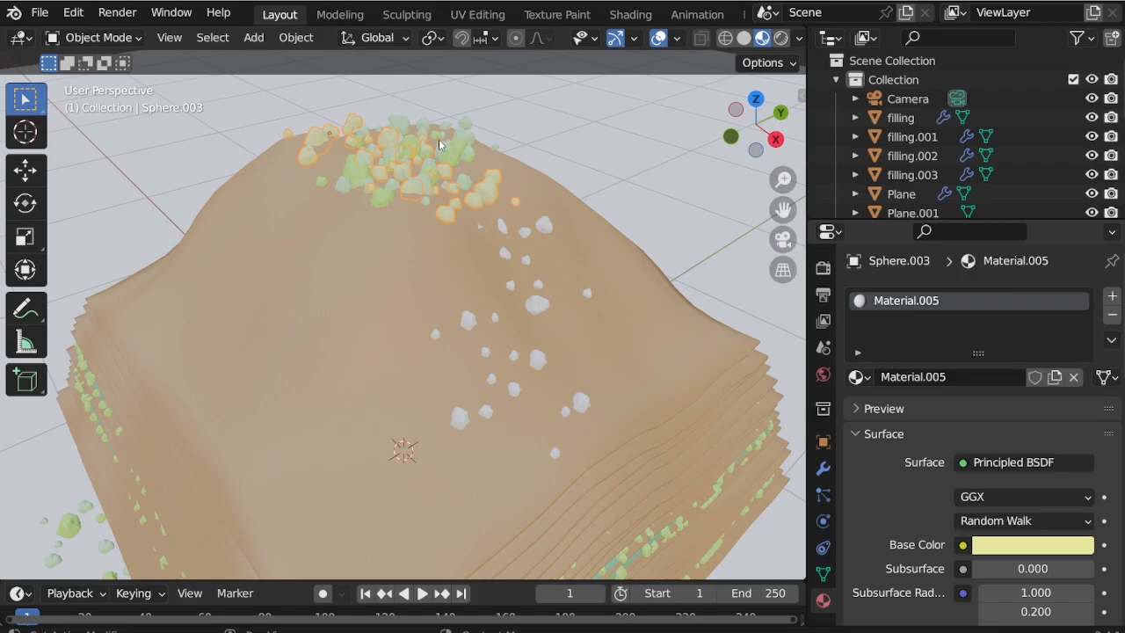
Assign Material.003 to Sphere.004, the rocks scattered down the terrain's upper slope
click(505, 240)
click(537, 300)
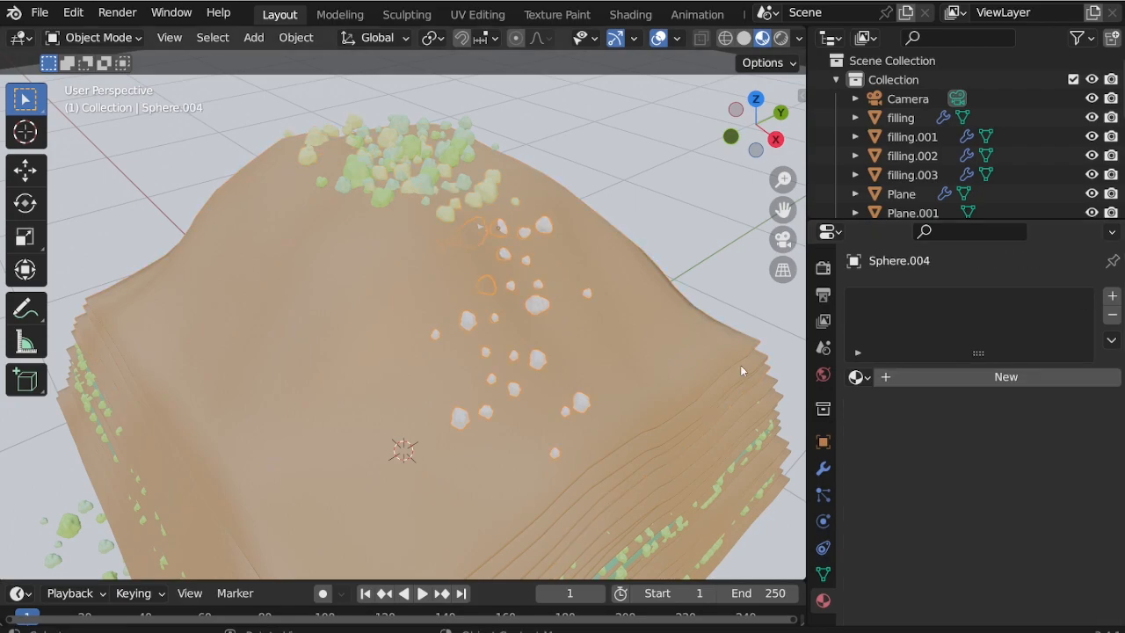
click(858, 376)
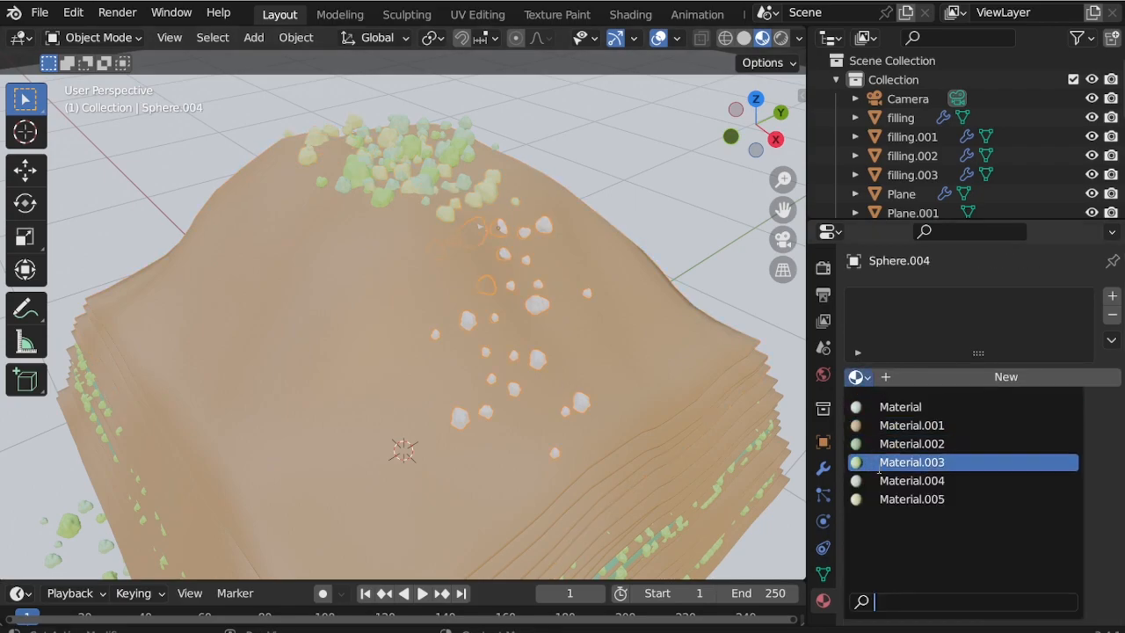
click(878, 462)
click(701, 226)
scroll(607, 182, down, 2)
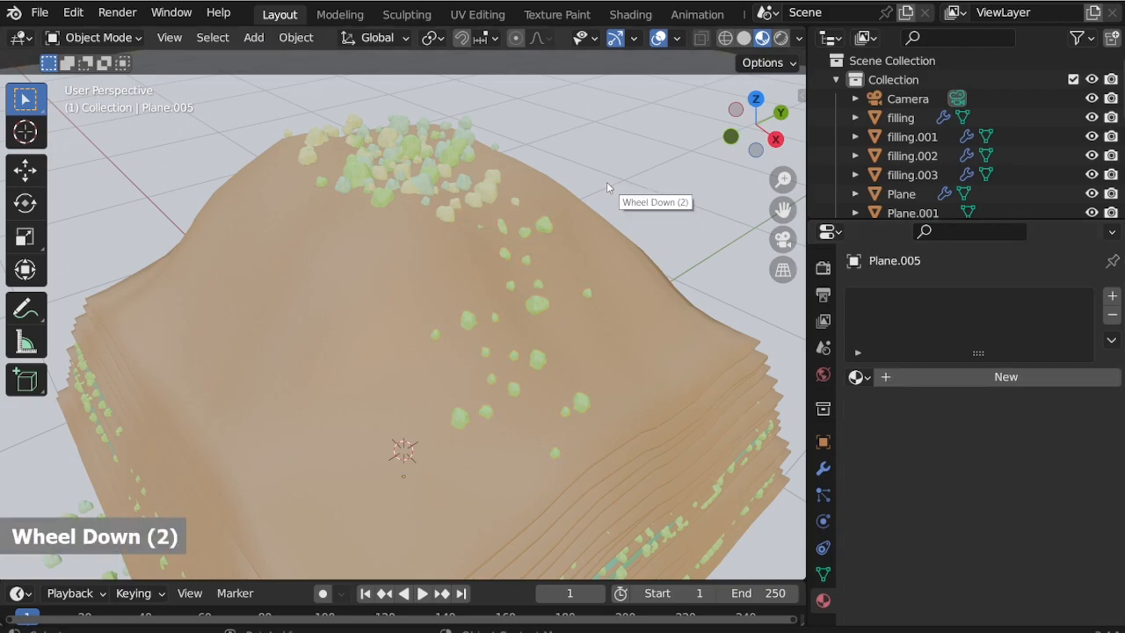
From the camera view, change the base color of the terrain's Material.001 to a brighter, more saturated orange
key(KP_0)
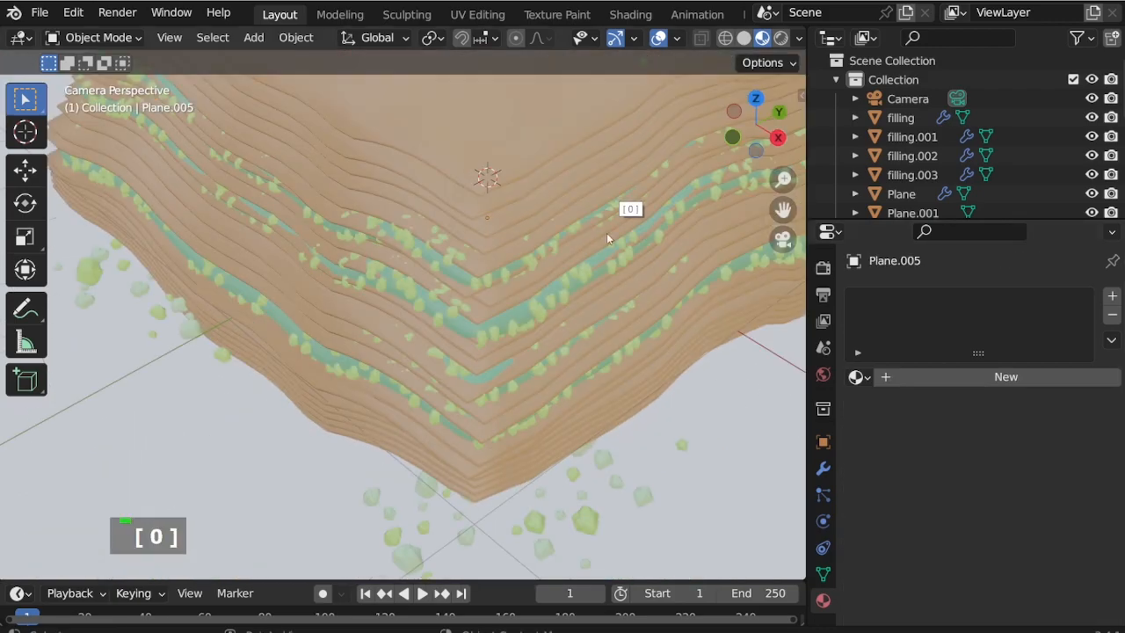
scroll(508, 375, down, 6)
scroll(552, 286, up, 2)
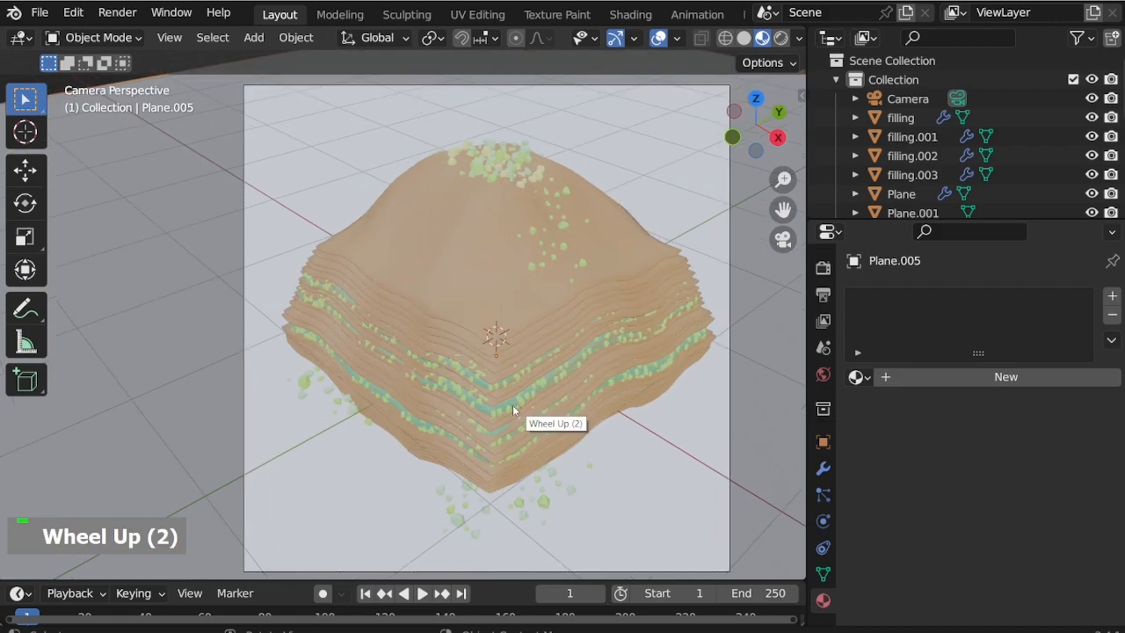
click(518, 362)
click(1036, 545)
drag(1075, 303, 1078, 283)
mouse_move(979, 369)
mouse_down()
mouse_move(982, 386)
mouse_move(1017, 368)
mouse_move(980, 374)
mouse_up()
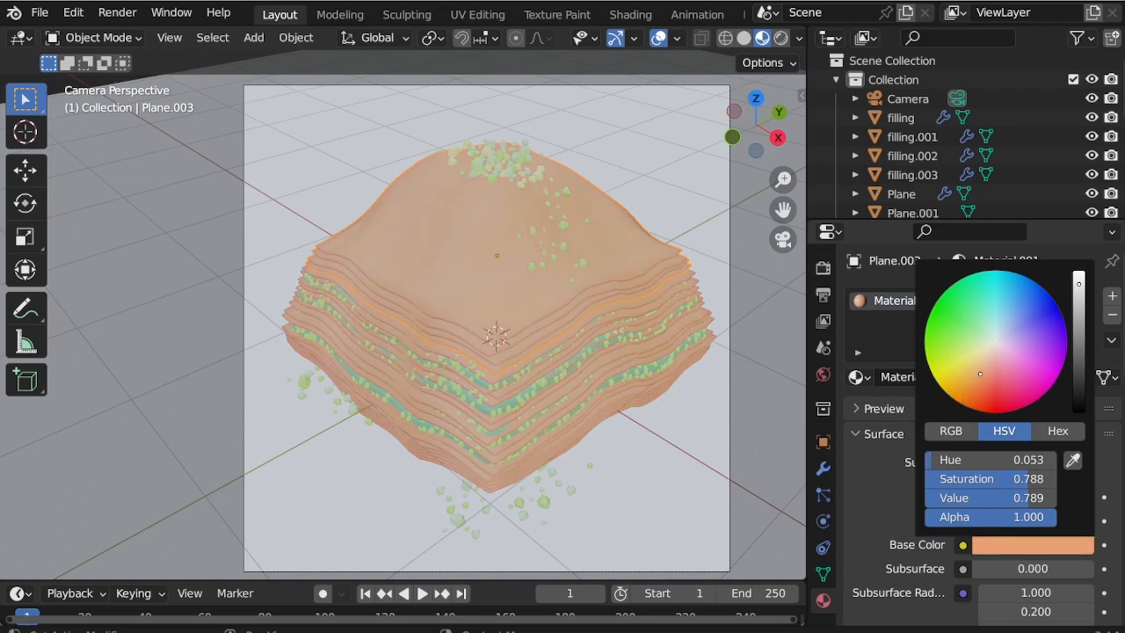
Lower Material.001's roughness to 0.279, and raise it slightly again while checking the terrain in rendered shading
scroll(904, 515, down, 12)
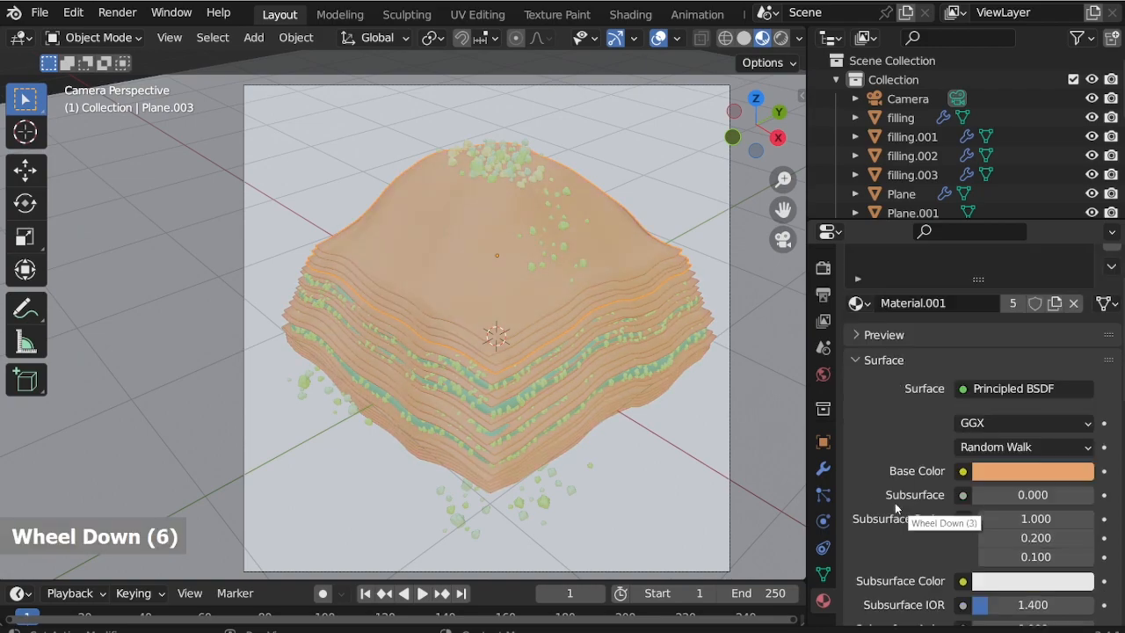
drag(1016, 512, 990, 508)
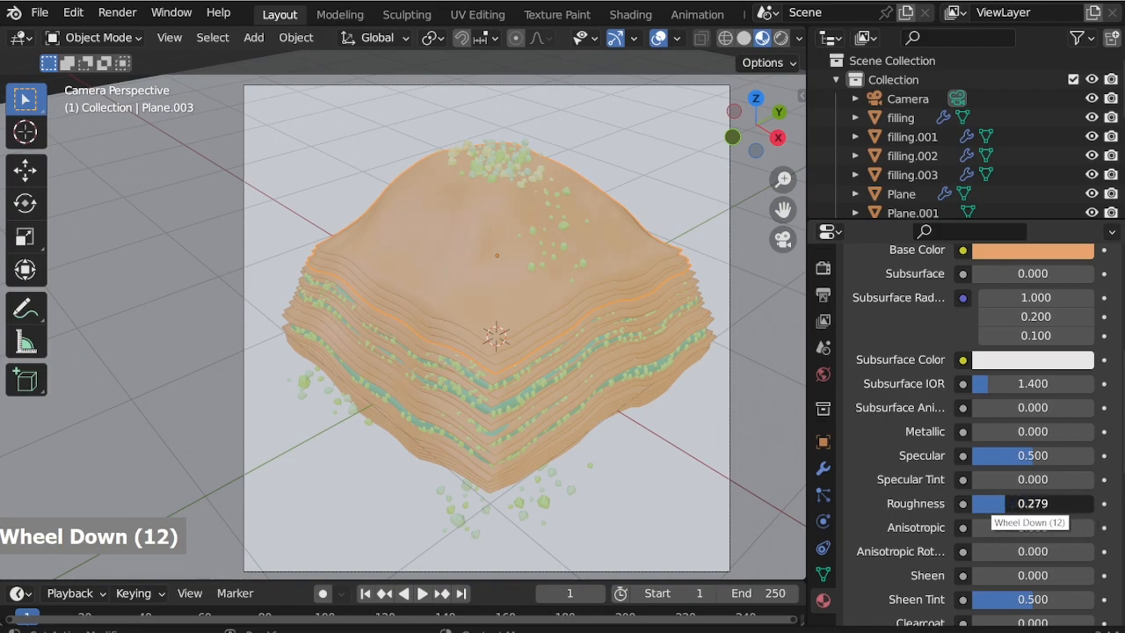
click(781, 38)
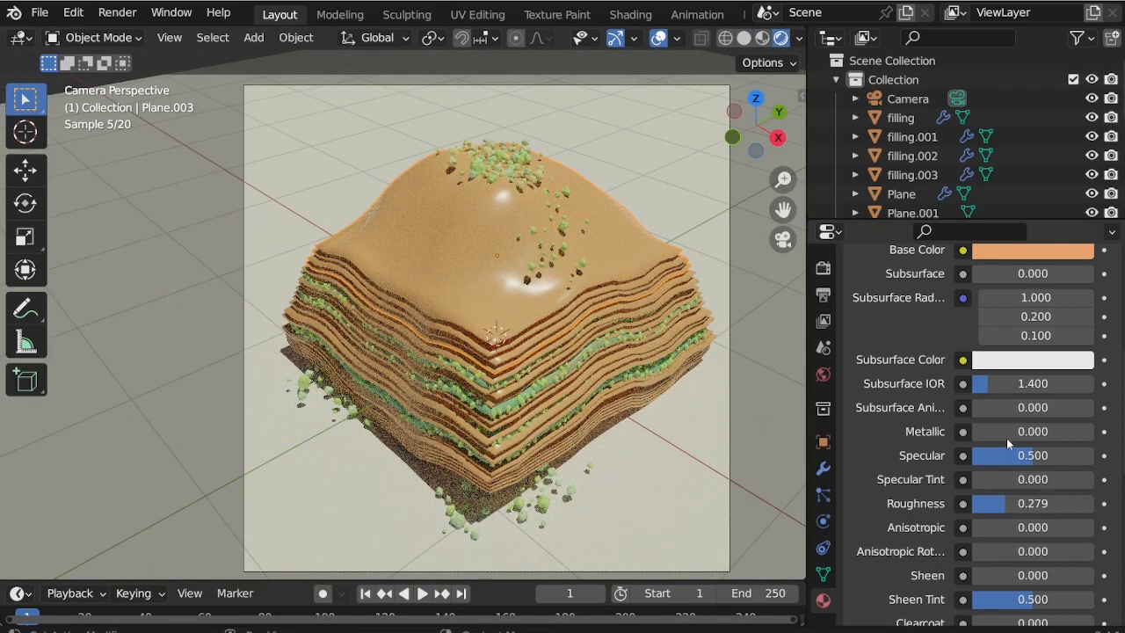
drag(1003, 504, 1020, 505)
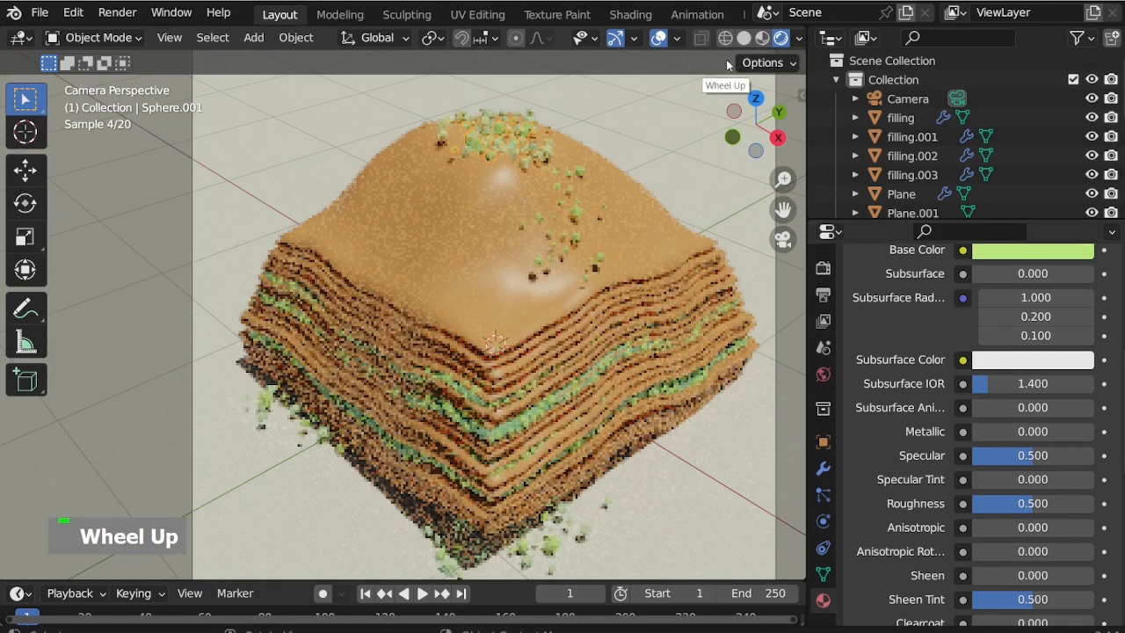
scroll(541, 277, up, 1)
middle_drag(540, 277, 579, 253)
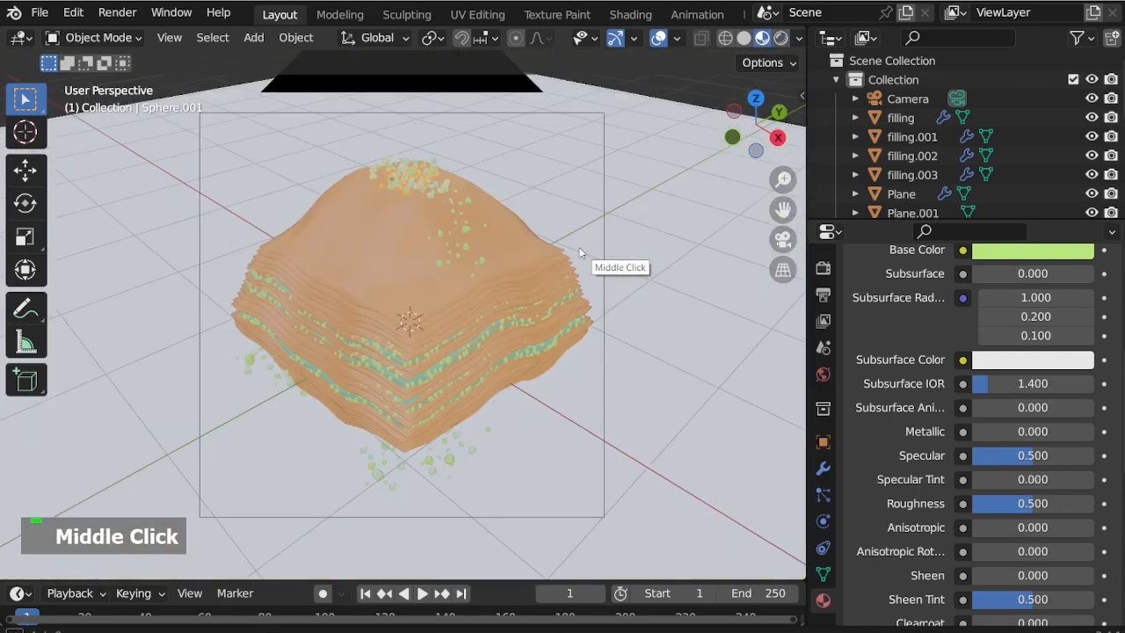
From the front view, rotate the slope rocks Sphere.004 by about 6.3° and shift them slightly along the terrain's slope
key(KP_1)
scroll(429, 272, up, 3)
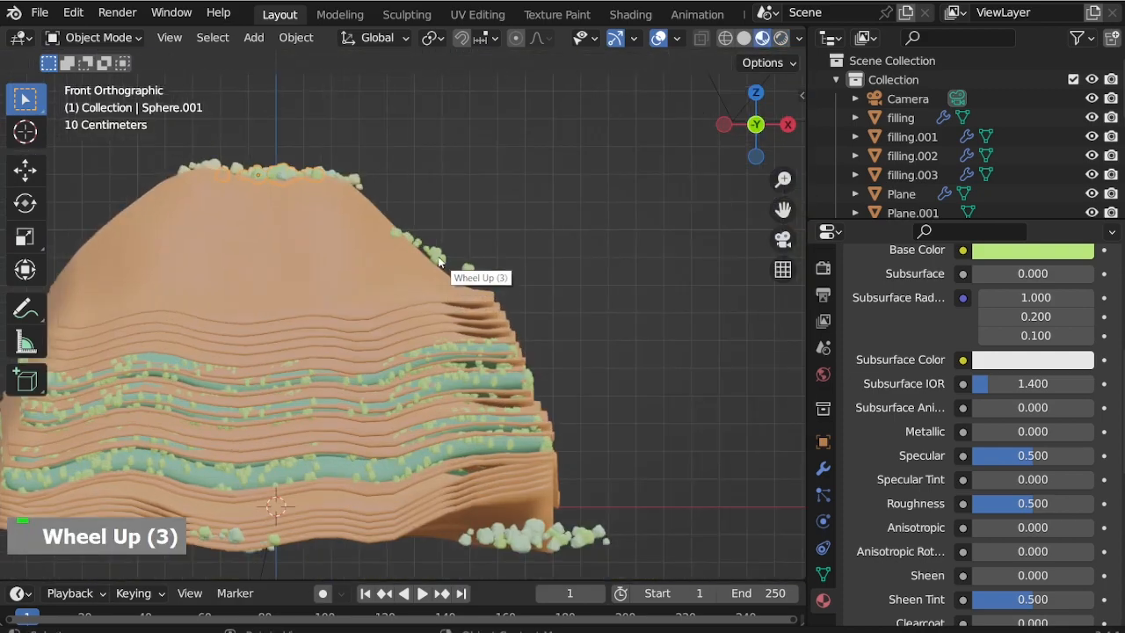
click(435, 255)
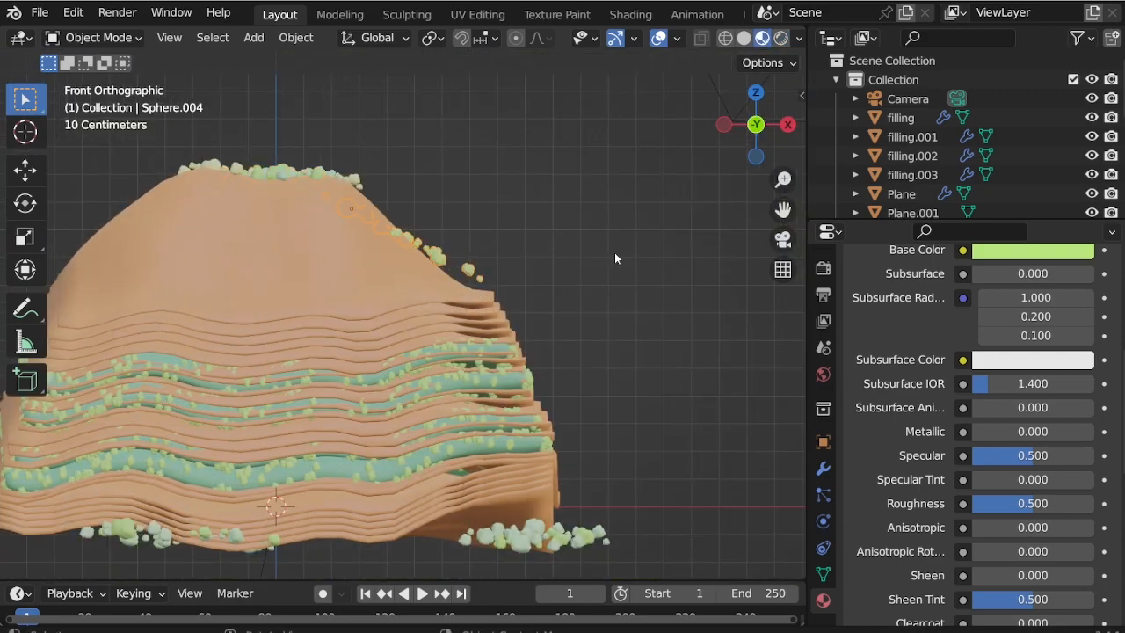
key(r)
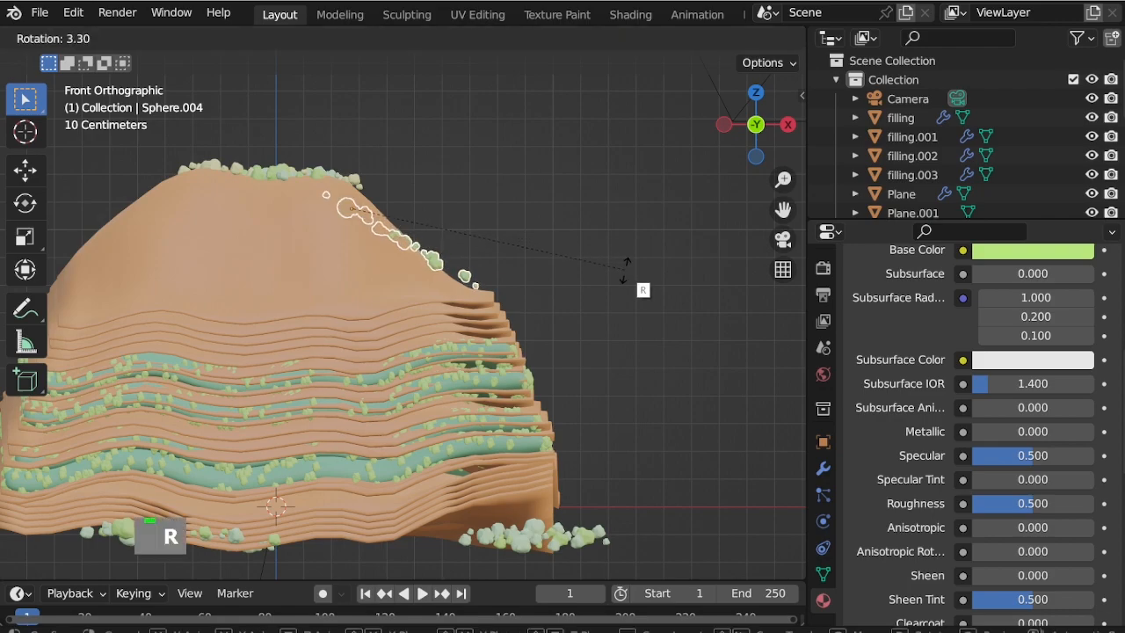
click(623, 284)
key(g)
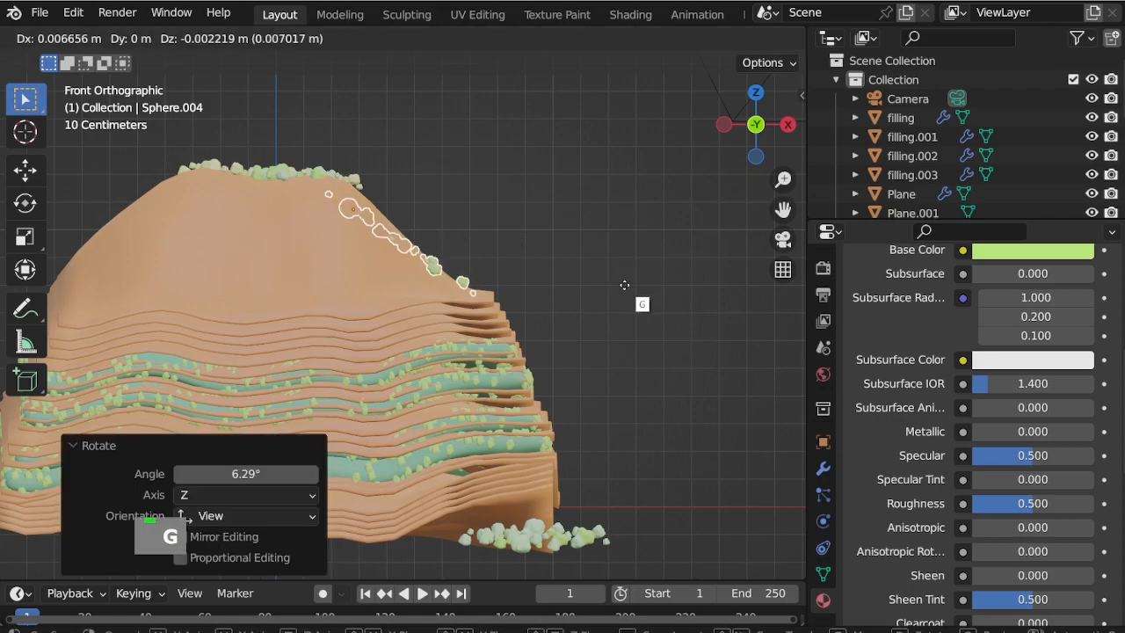
click(633, 287)
middle_drag(584, 243, 485, 302)
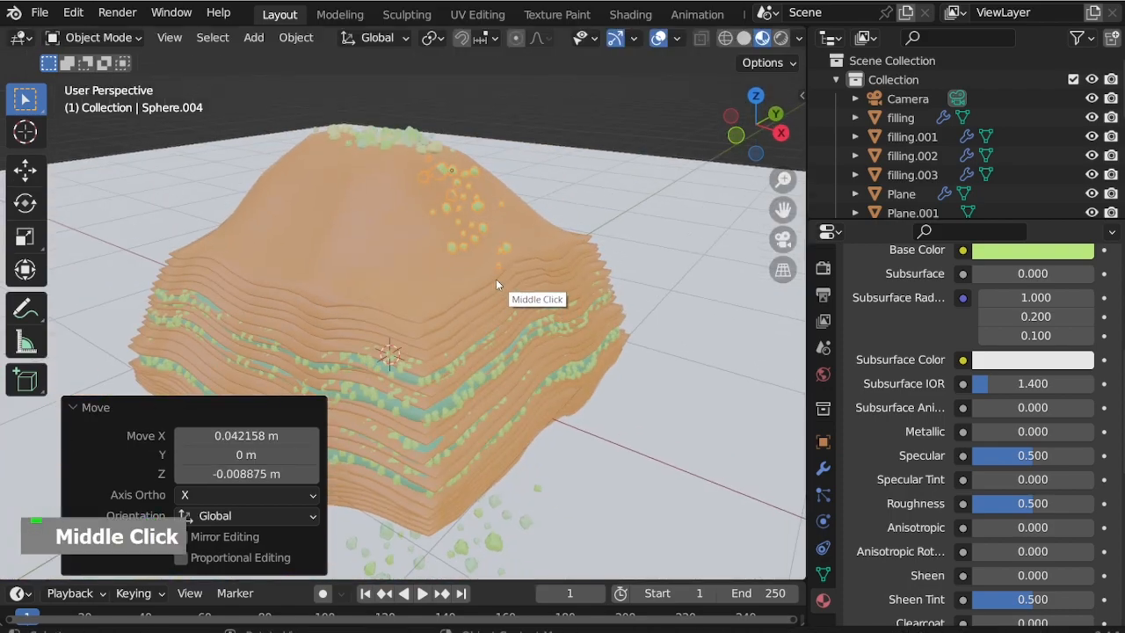
From the camera view, change the base color of the summit rocks Sphere.002 to a saturated green with hue 0.332 and saturation 0.858
key(KP_0)
scroll(493, 110, up, 2)
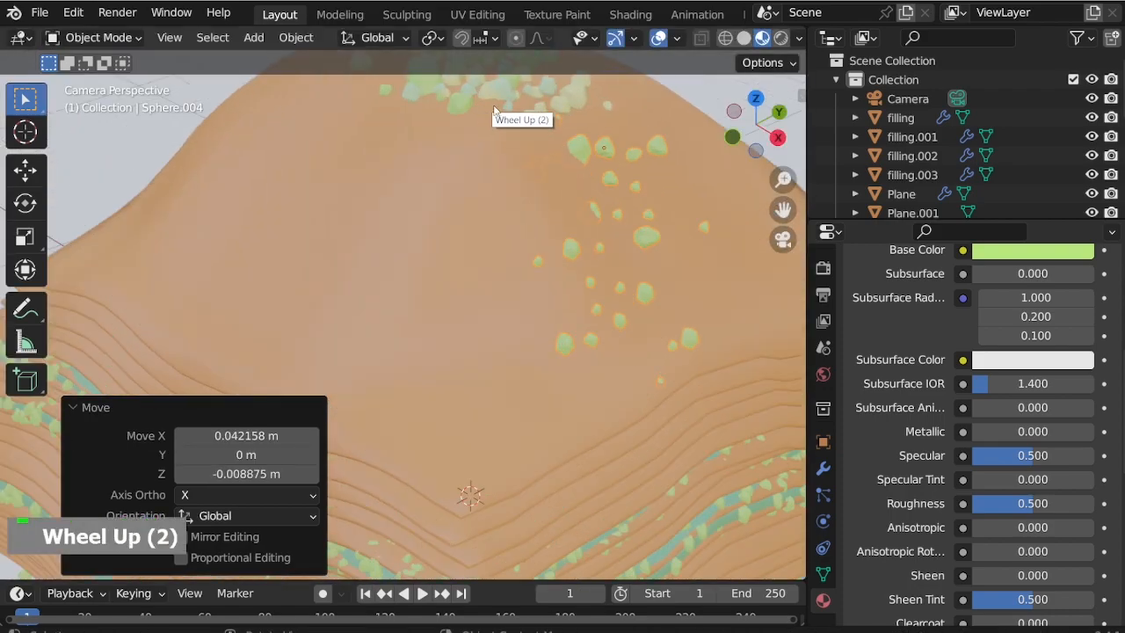
click(494, 109)
click(419, 99)
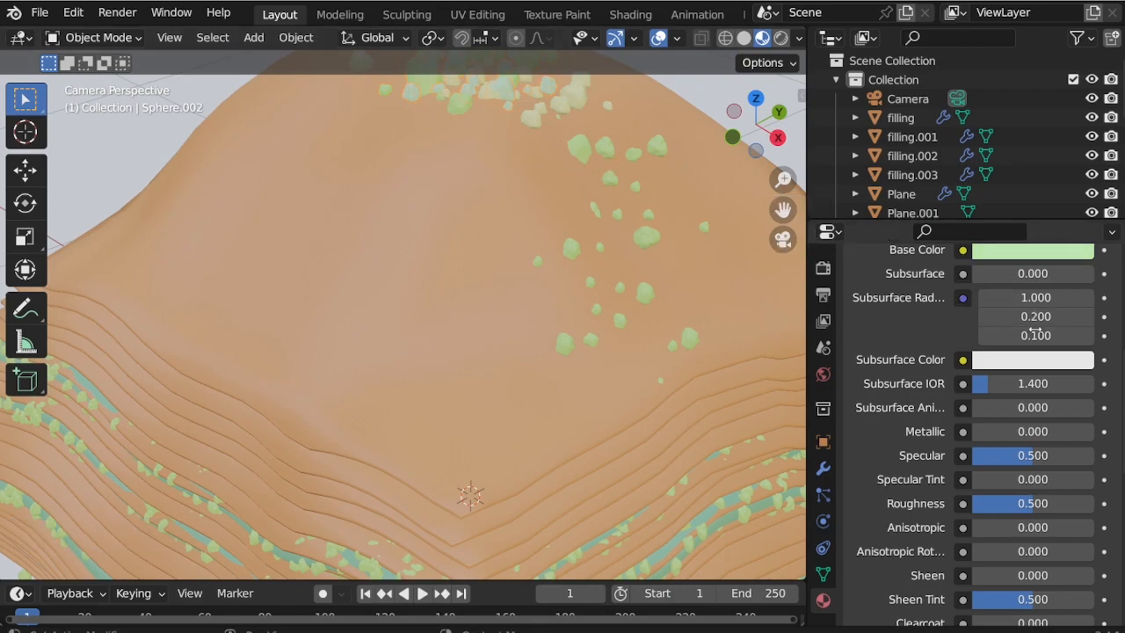
click(1028, 255)
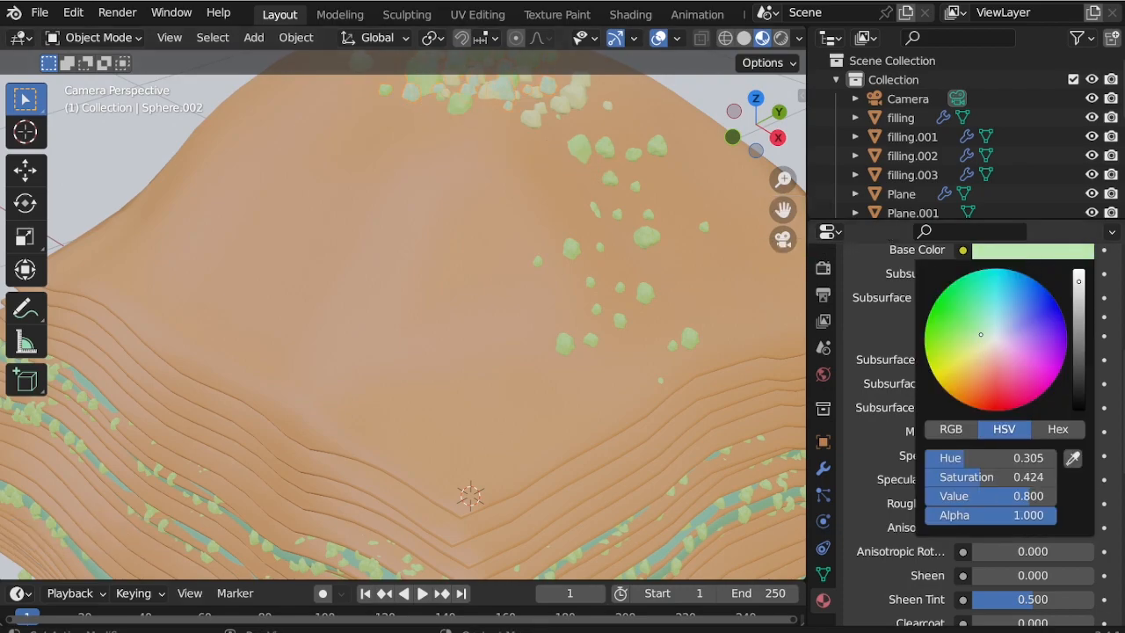
drag(980, 334, 954, 318)
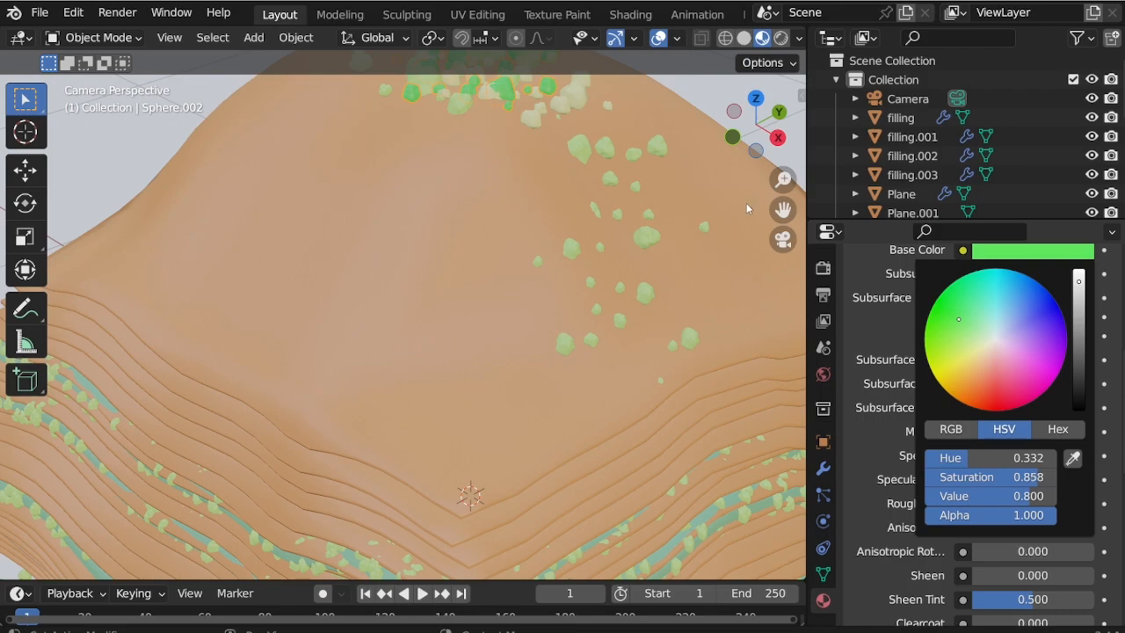
Change the slope rocks Sphere.004's base color to a darker green with hue 0.324, saturation 0.627 and value 0.470
click(590, 151)
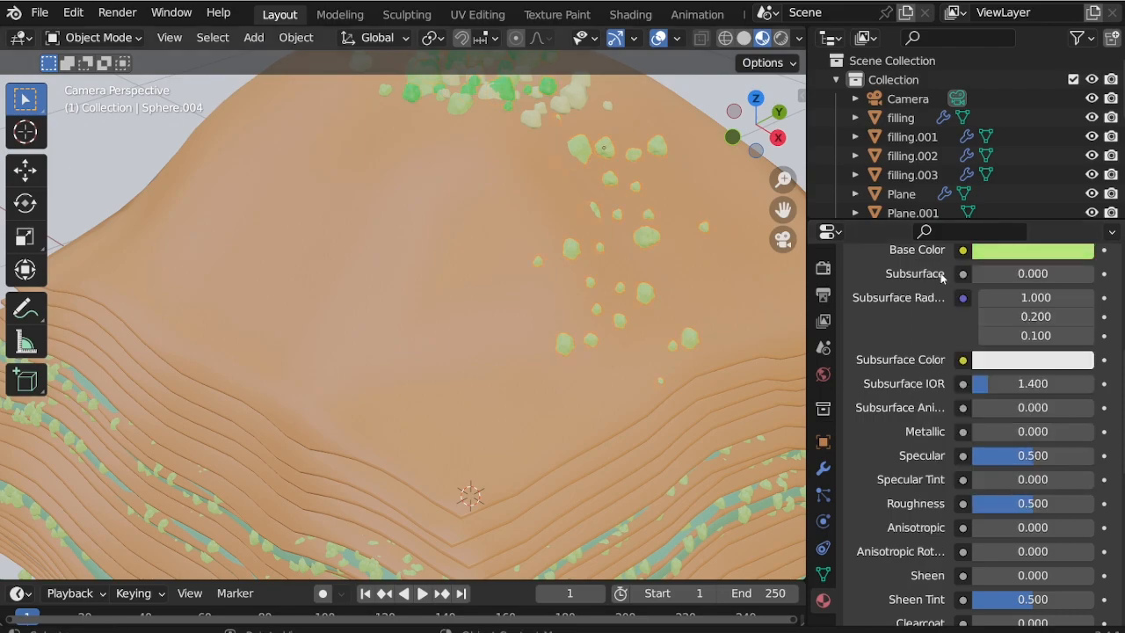
click(1023, 252)
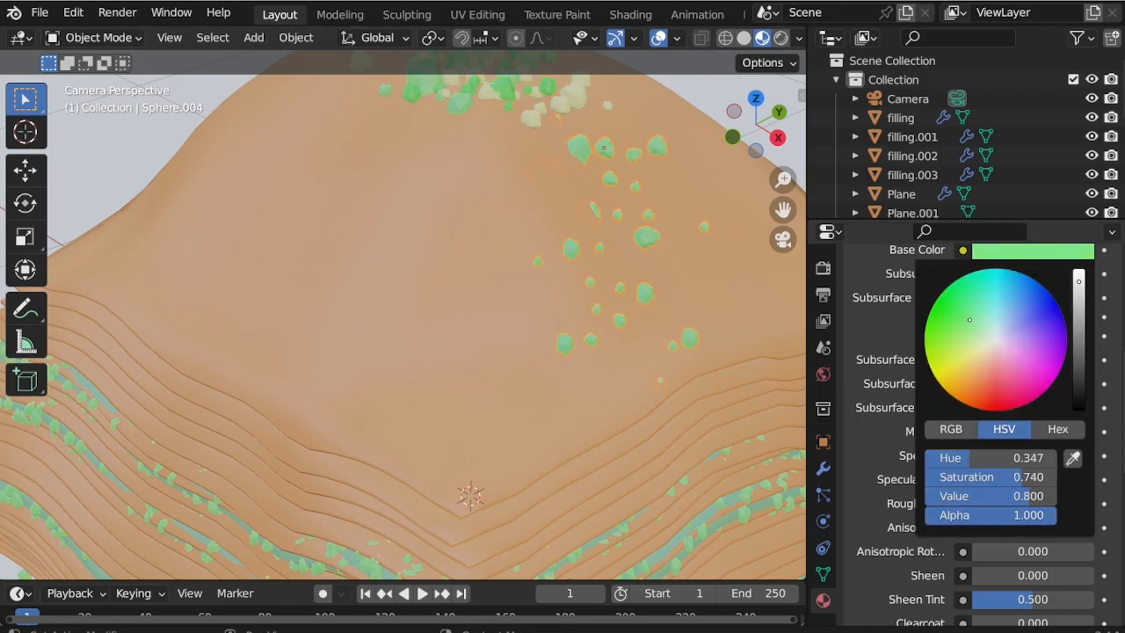
mouse_move(976, 319)
mouse_down()
mouse_move(966, 327)
mouse_move(975, 341)
mouse_move(972, 328)
mouse_up()
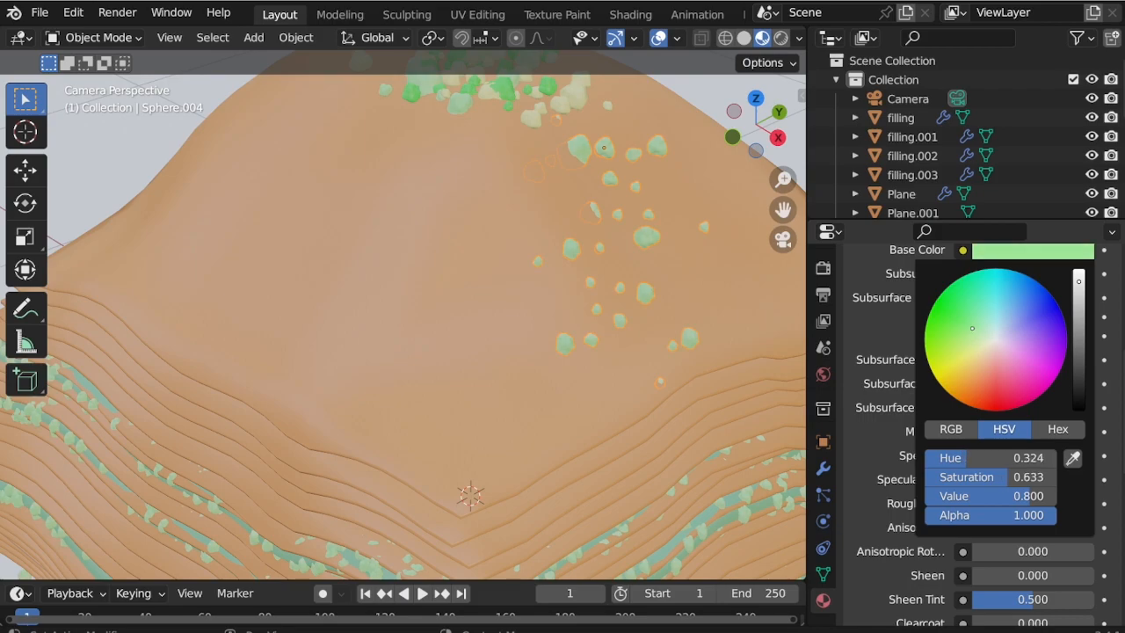
drag(1079, 283, 1078, 308)
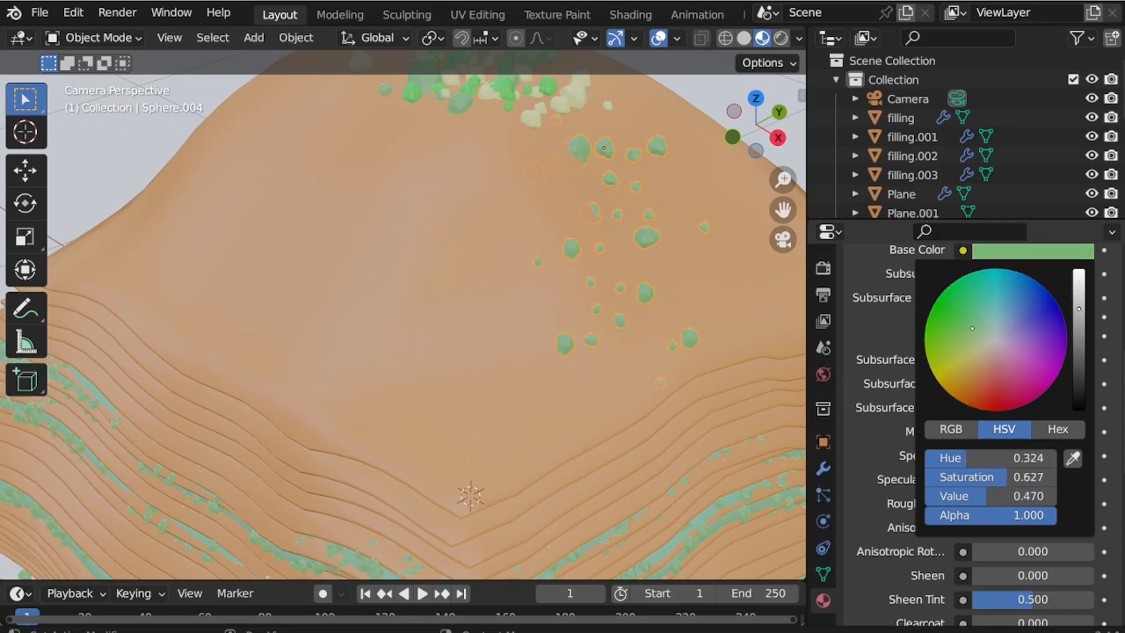
Shift the summit rocks Sphere.003's base color to a yellow-green with hue 0.210 and saturation 0.756, and darken it slightly
click(574, 94)
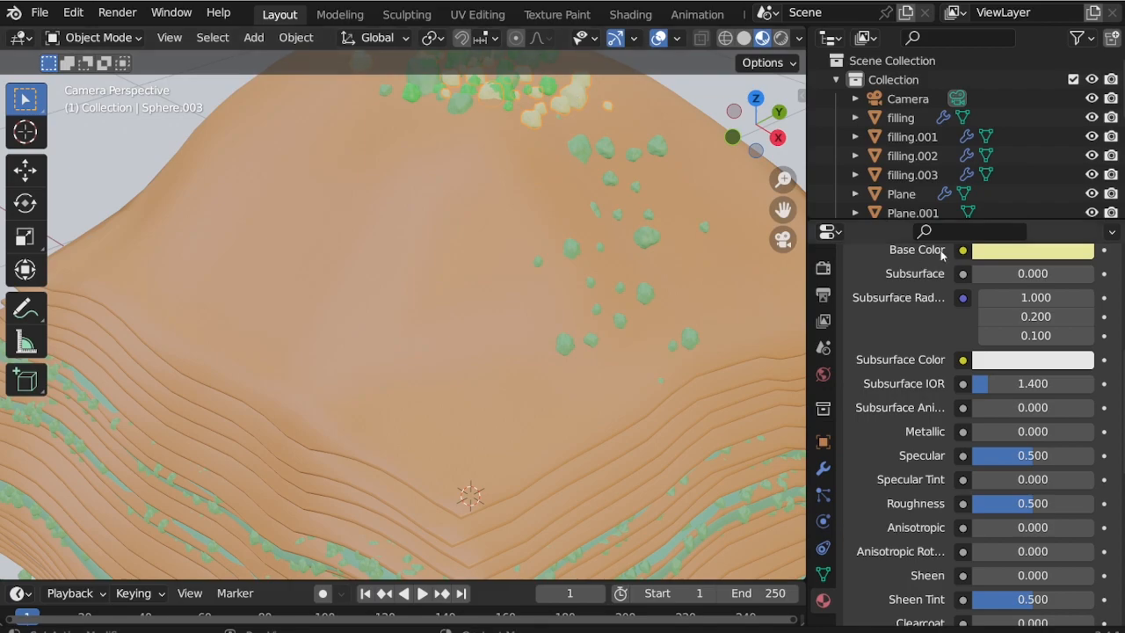
click(1014, 254)
drag(972, 354, 964, 350)
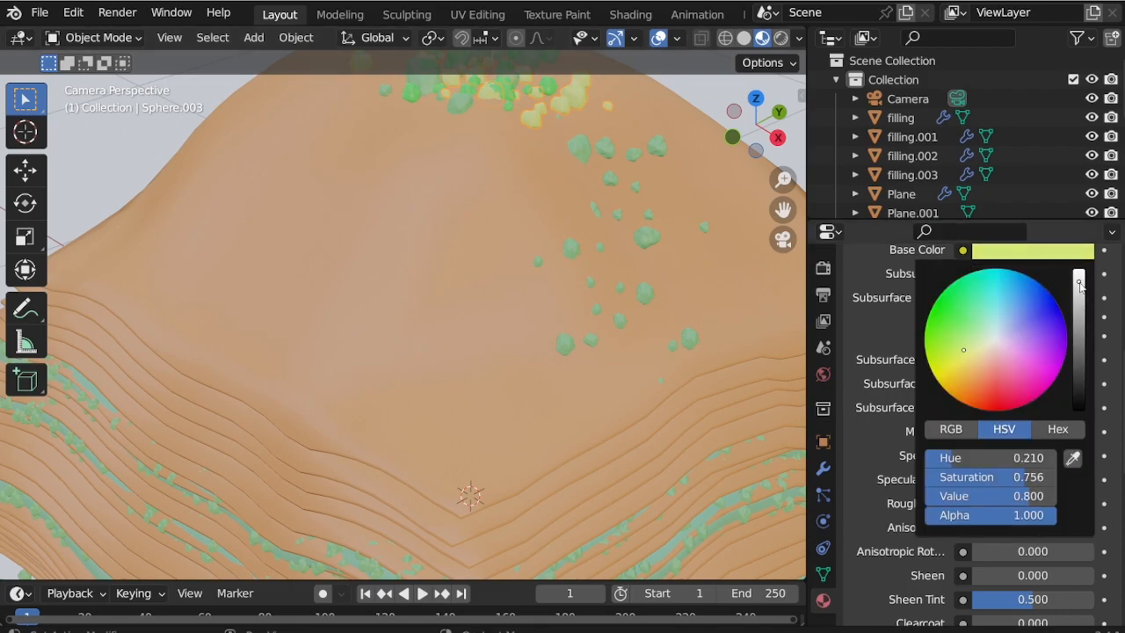
drag(1080, 283, 1079, 295)
Change the summit rocks Sphere.002's base color to an olive green with hue 0.225, saturation 0.824 and value 0.557
middle_drag(598, 196, 536, 274)
scroll(536, 274, down, 5)
scroll(470, 200, up, 3)
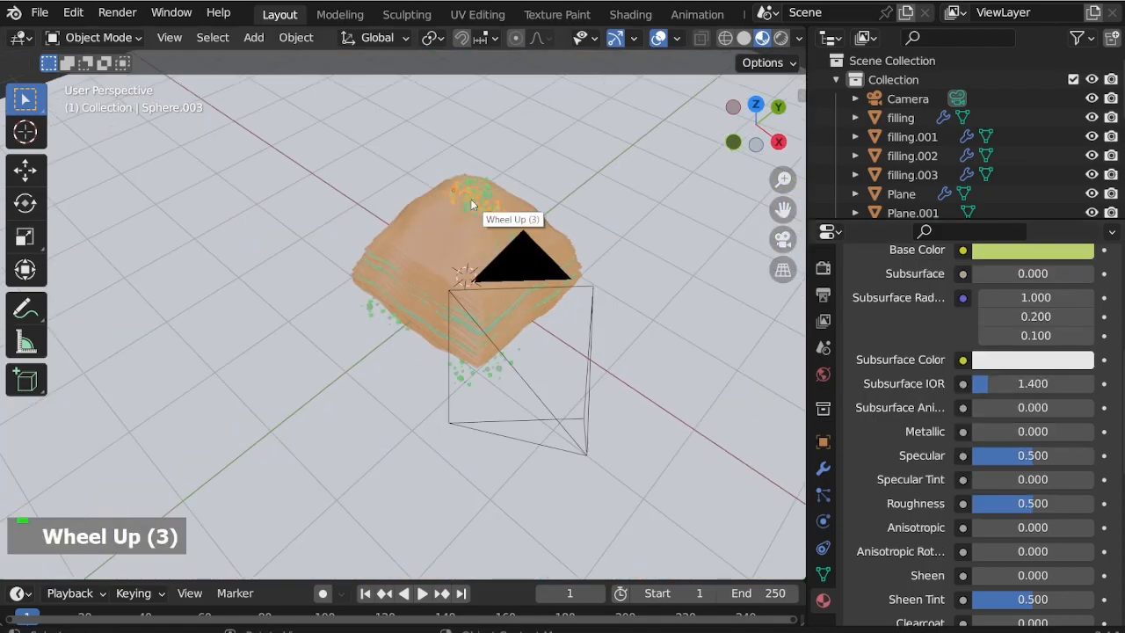
scroll(471, 204, up, 2)
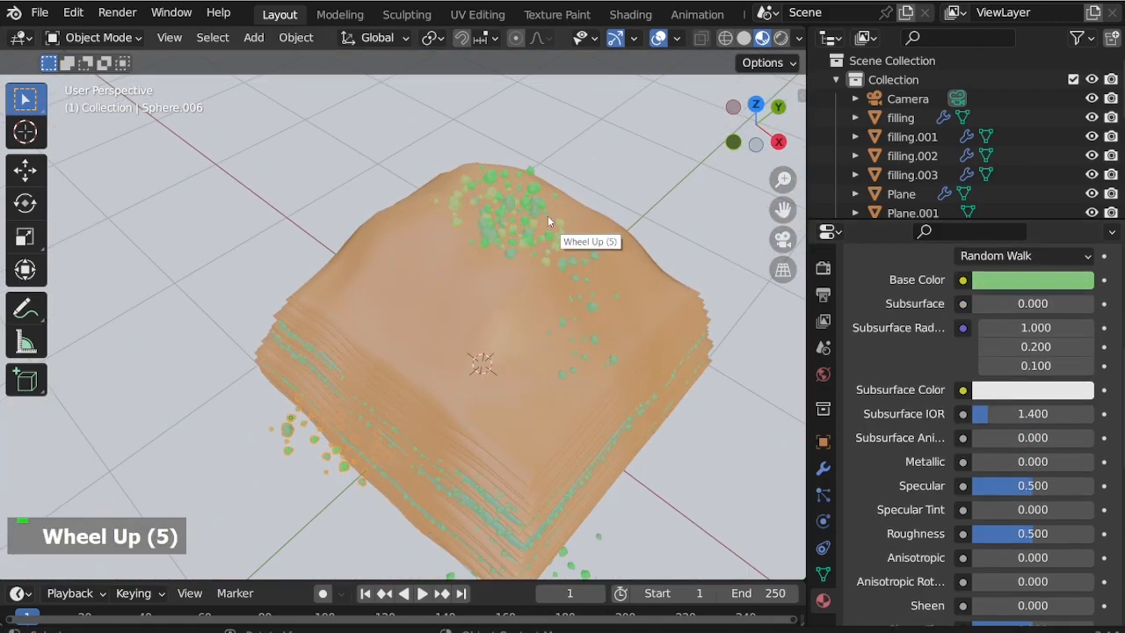
click(536, 189)
scroll(1057, 287, down, 1)
click(1009, 249)
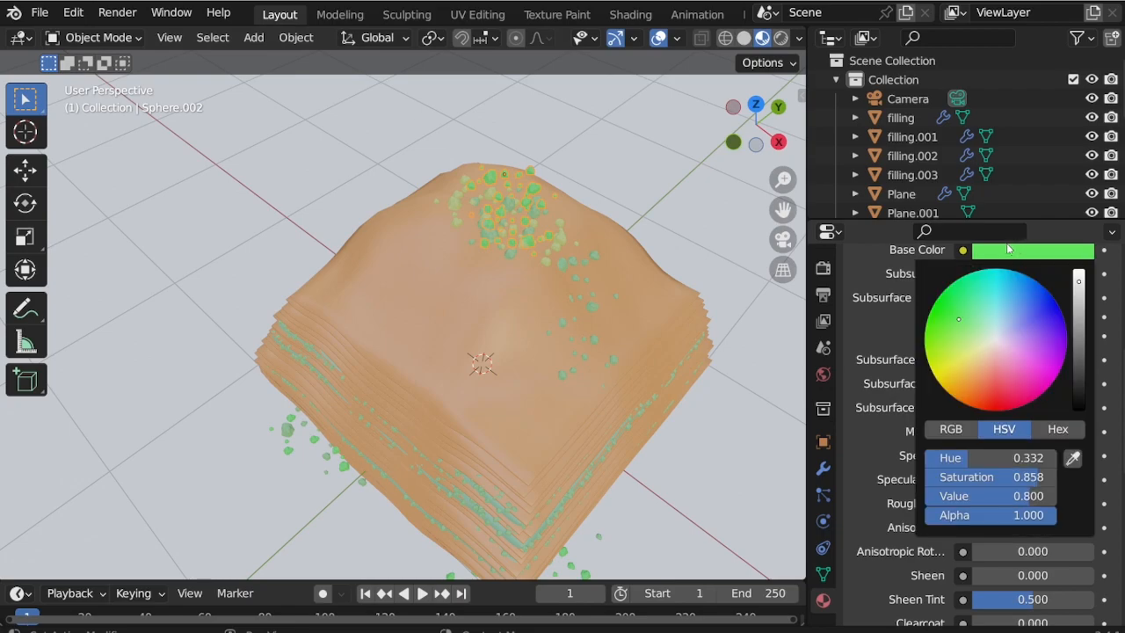
mouse_move(960, 324)
mouse_down()
mouse_move(968, 332)
mouse_move(958, 327)
mouse_up()
click(1017, 254)
click(1052, 255)
drag(1081, 282, 1079, 301)
mouse_move(950, 330)
mouse_down()
mouse_move(970, 332)
mouse_move(959, 349)
mouse_up()
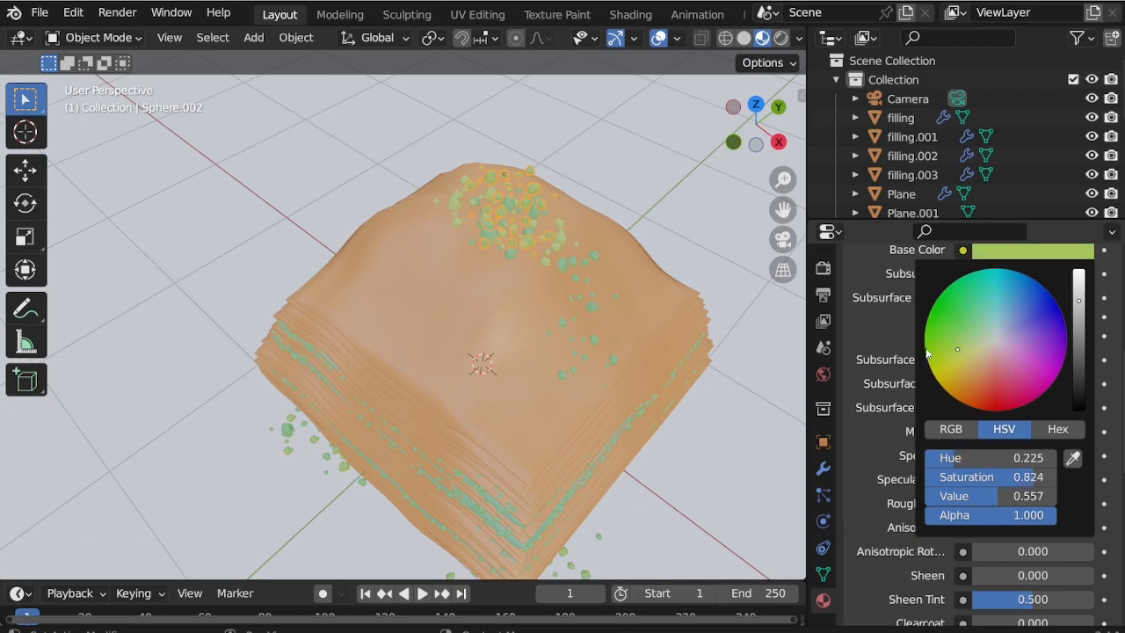
Give the ground plane Plane.005 a new material with a sandy brown base color of hue 0.084, saturation 0.720 and value 0.427
click(640, 194)
key(KP_0)
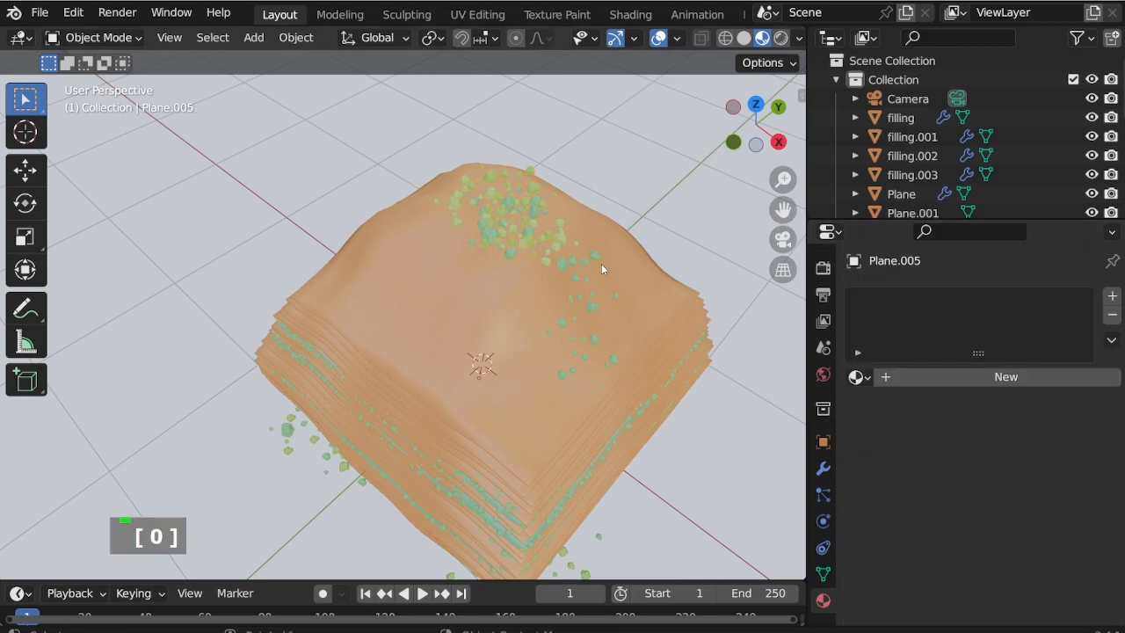
scroll(475, 264, down, 6)
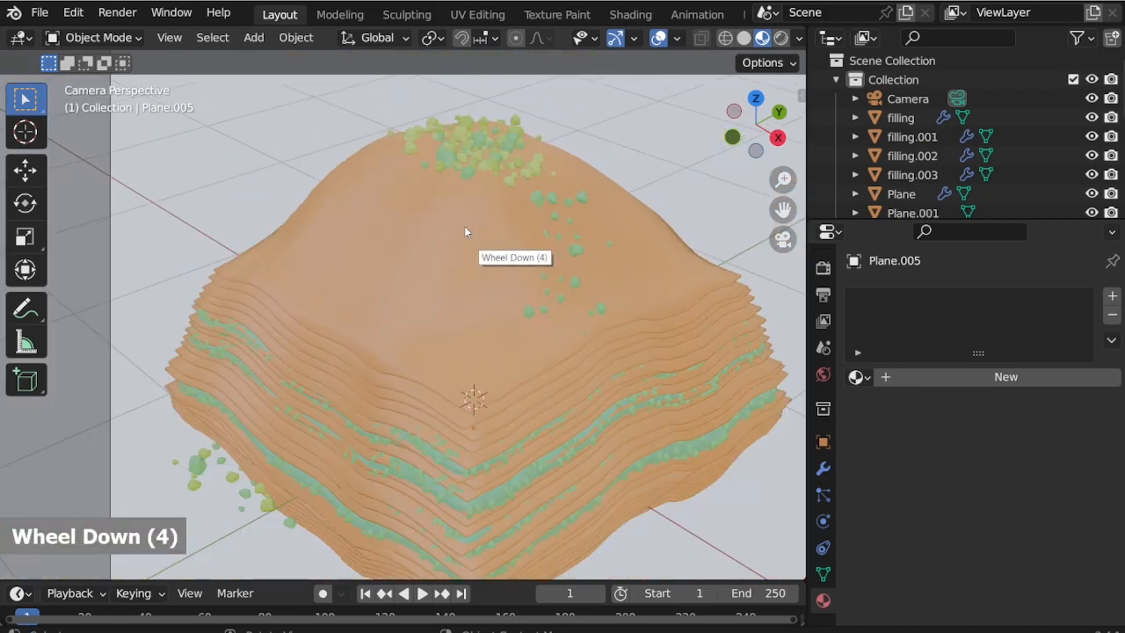
scroll(456, 415, up, 1)
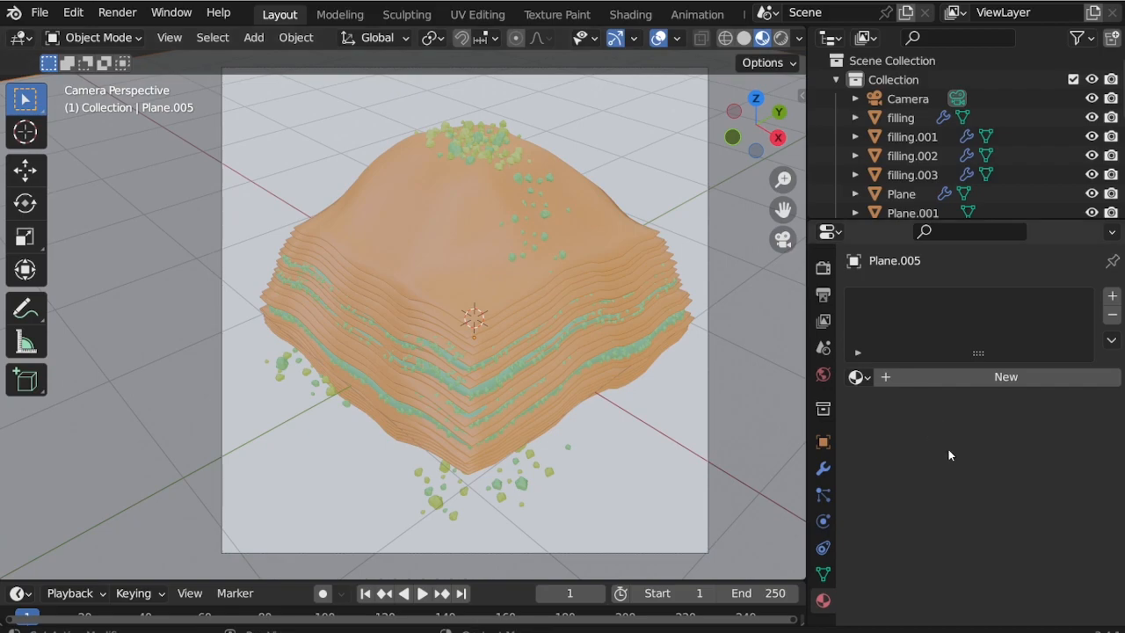
click(942, 378)
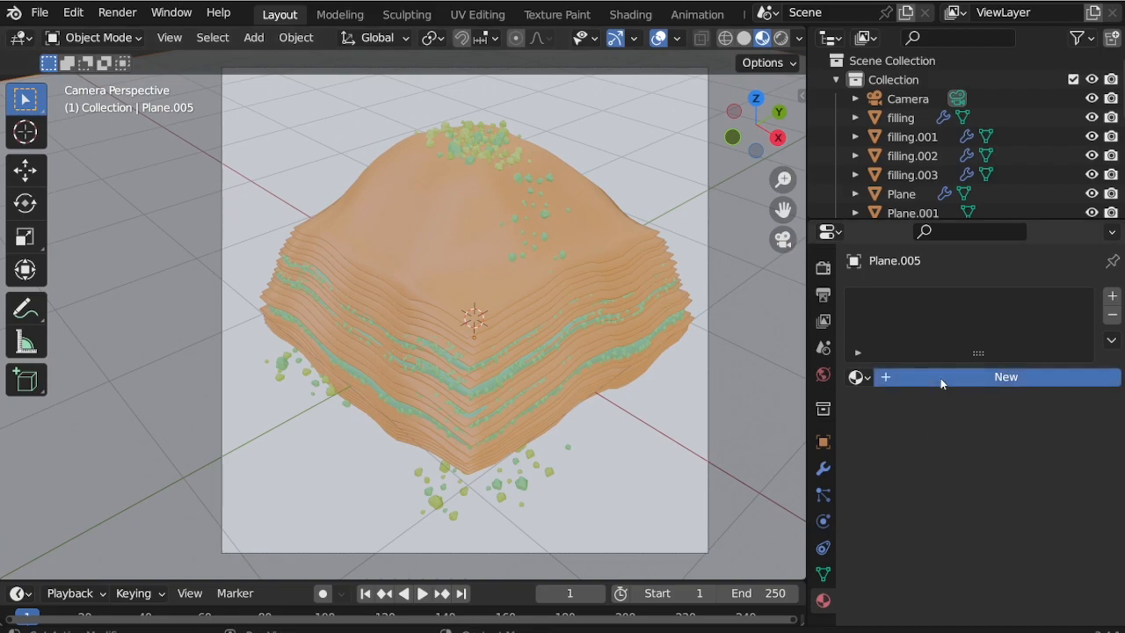
click(1047, 546)
mouse_move(996, 347)
mouse_down()
mouse_move(992, 378)
mouse_move(1027, 366)
mouse_move(964, 323)
mouse_move(1009, 354)
mouse_move(967, 364)
mouse_move(958, 387)
mouse_move(976, 400)
mouse_move(994, 401)
mouse_move(960, 377)
mouse_move(947, 334)
mouse_move(987, 362)
mouse_up()
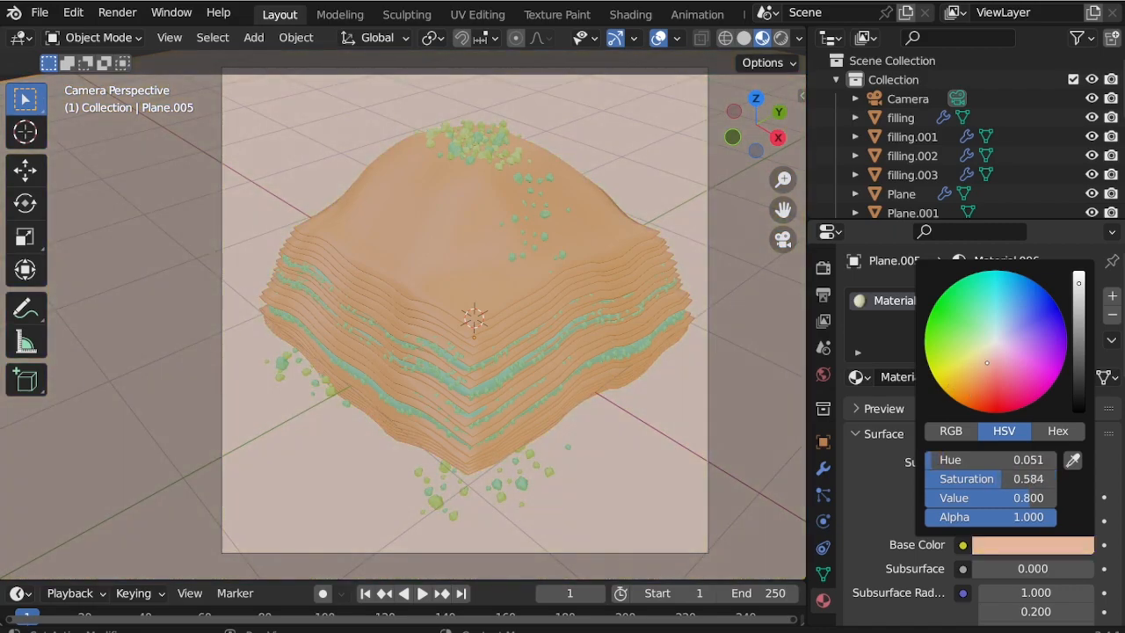
mouse_move(1087, 304)
mouse_down()
mouse_move(1080, 320)
mouse_move(952, 329)
mouse_move(1007, 344)
mouse_move(1017, 371)
mouse_move(1003, 366)
mouse_move(998, 330)
mouse_move(992, 359)
mouse_move(1006, 354)
mouse_move(989, 373)
mouse_move(981, 340)
mouse_move(977, 368)
mouse_up()
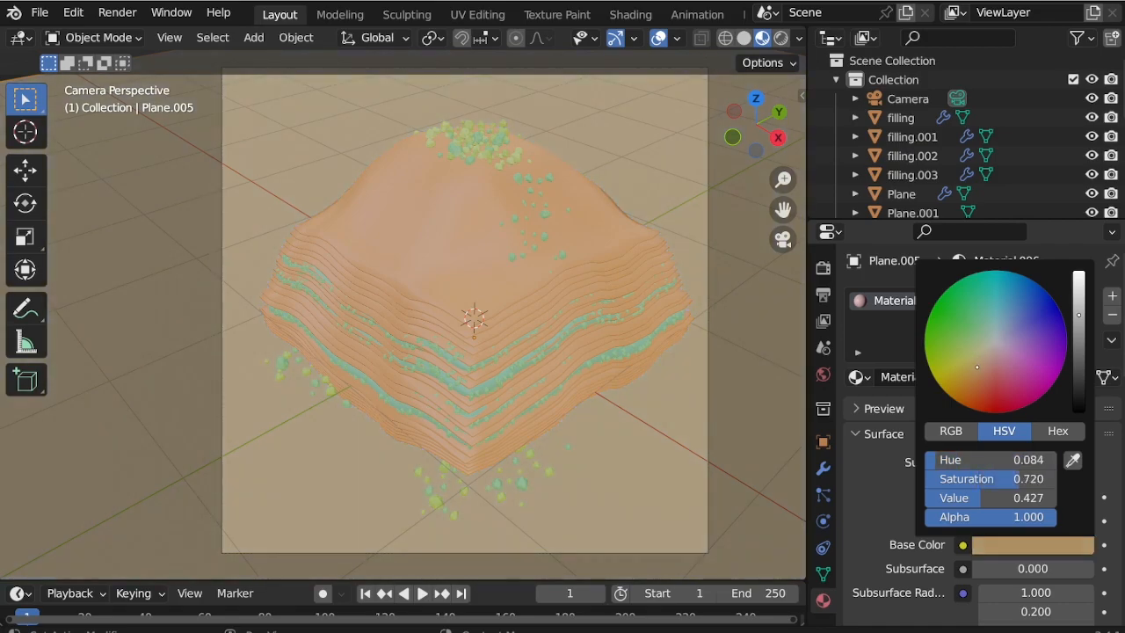
Desaturate the ground material's base color to a faintly bluish gray with hue 0.676 and saturation 0.123, and brighten it
click(991, 344)
drag(1082, 321, 1079, 324)
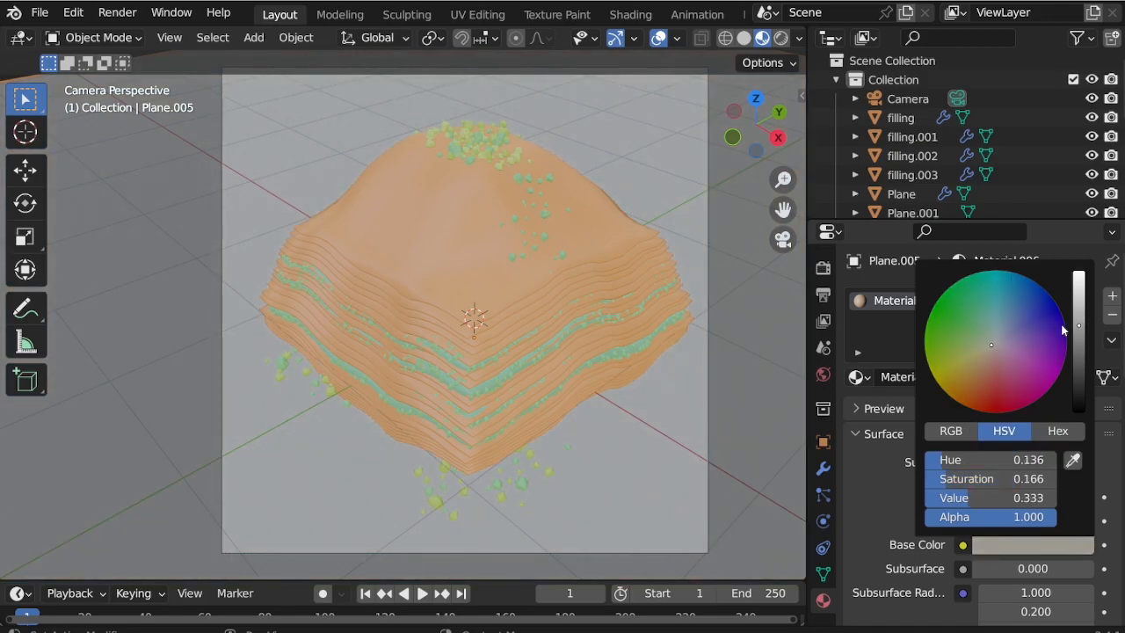
click(1000, 336)
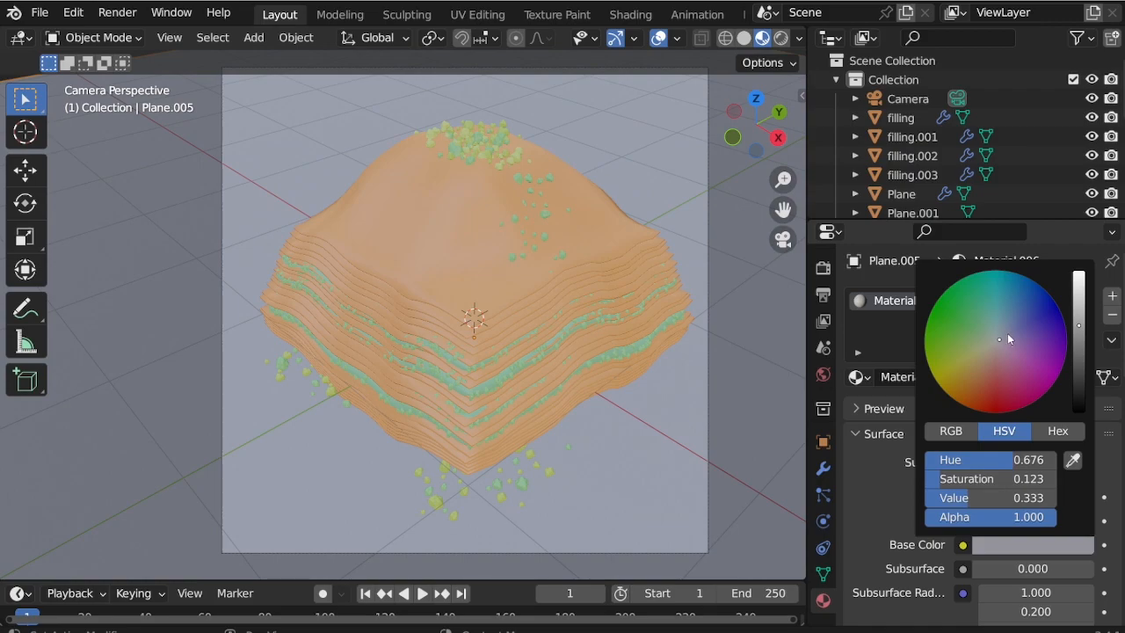
drag(1071, 315, 1079, 283)
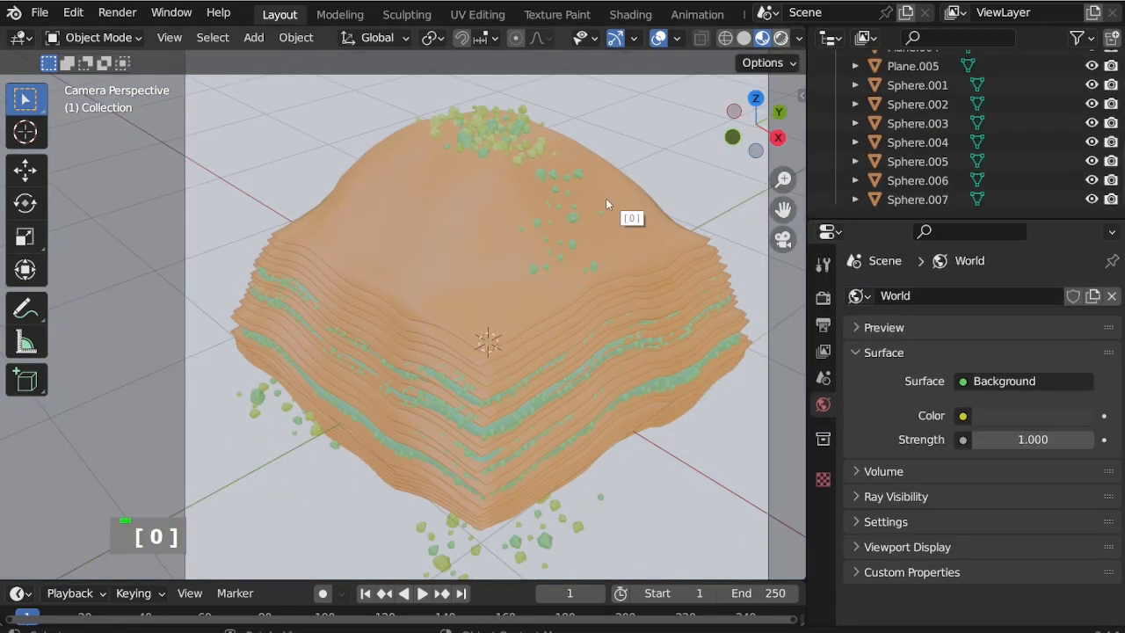
In rendered shading, add a Sun light and rotate it 58.5° in the camera view to light the terrain from the side
key(z)
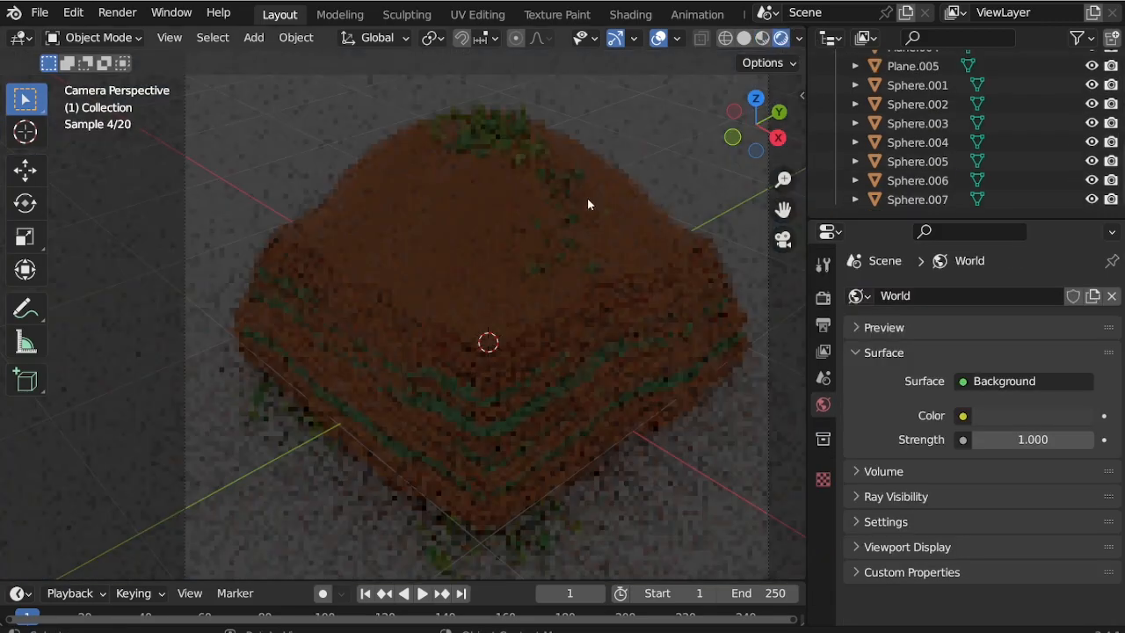
key(shift+a)
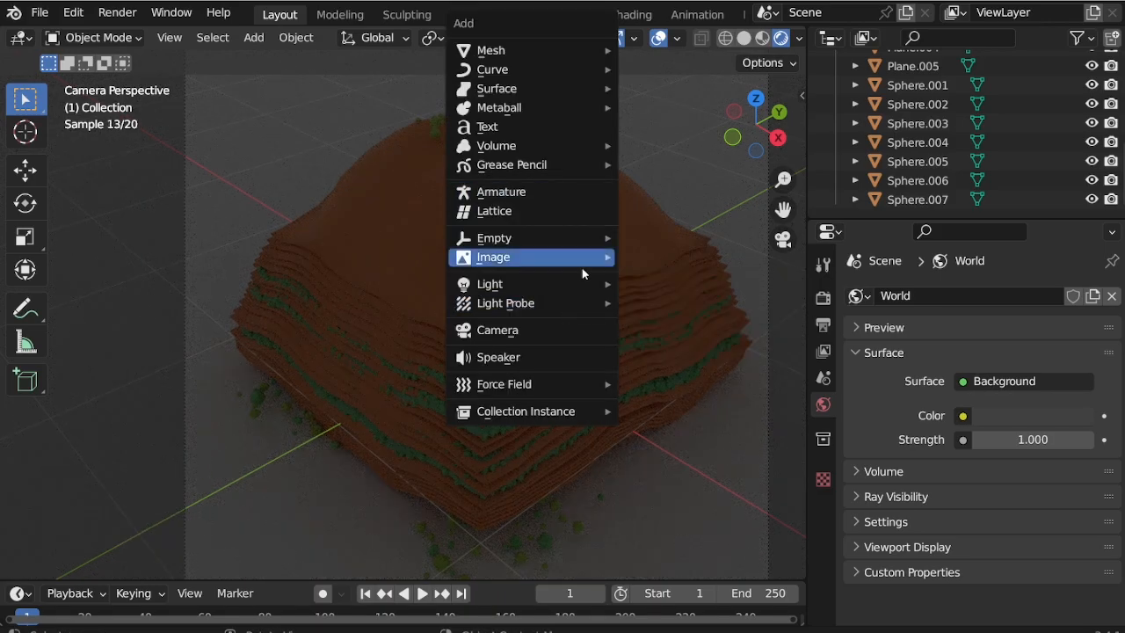
mouse_move(562, 284)
click(659, 305)
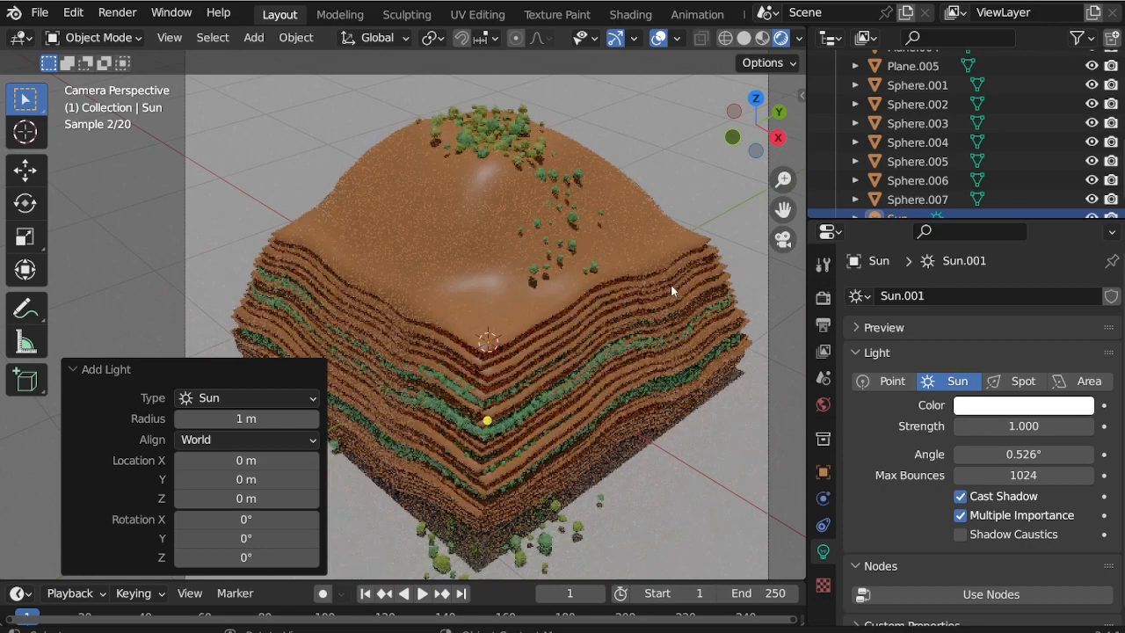
key(r)
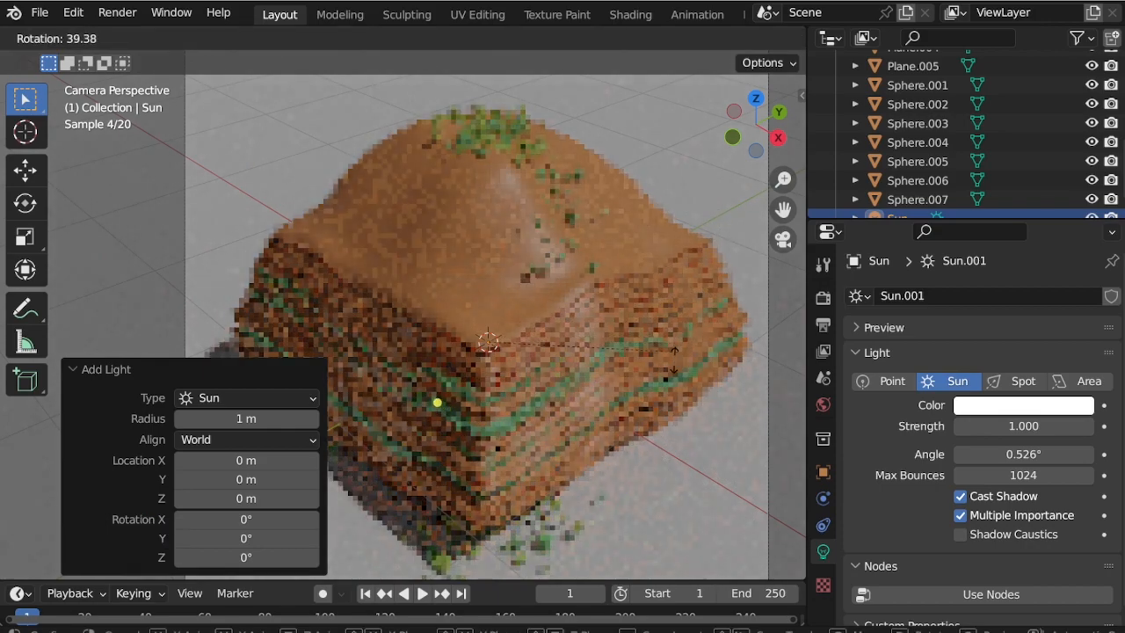
click(629, 399)
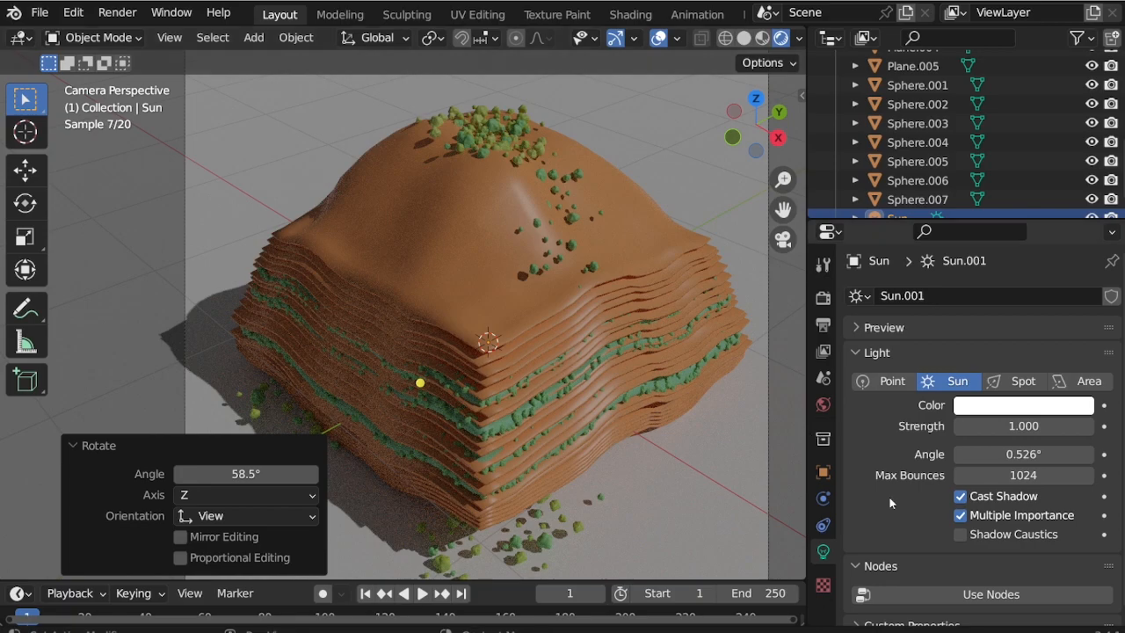
Tint the Sun light's color pale yellow and set its strength to 3
scroll(910, 509, down, 3)
scroll(910, 509, down, 3)
click(993, 392)
drag(993, 223, 982, 211)
click(1020, 412)
text(3)
key(Return)
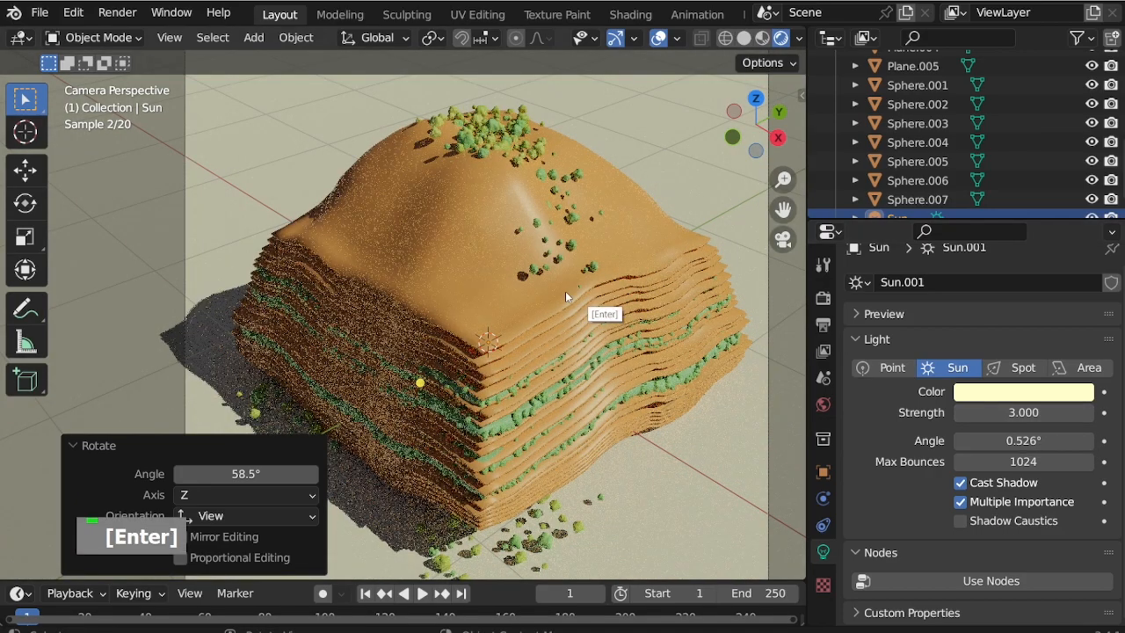
Set the transmission of terrain plane Plane.003's material to 0.598 and its alpha to 0.814
click(565, 291)
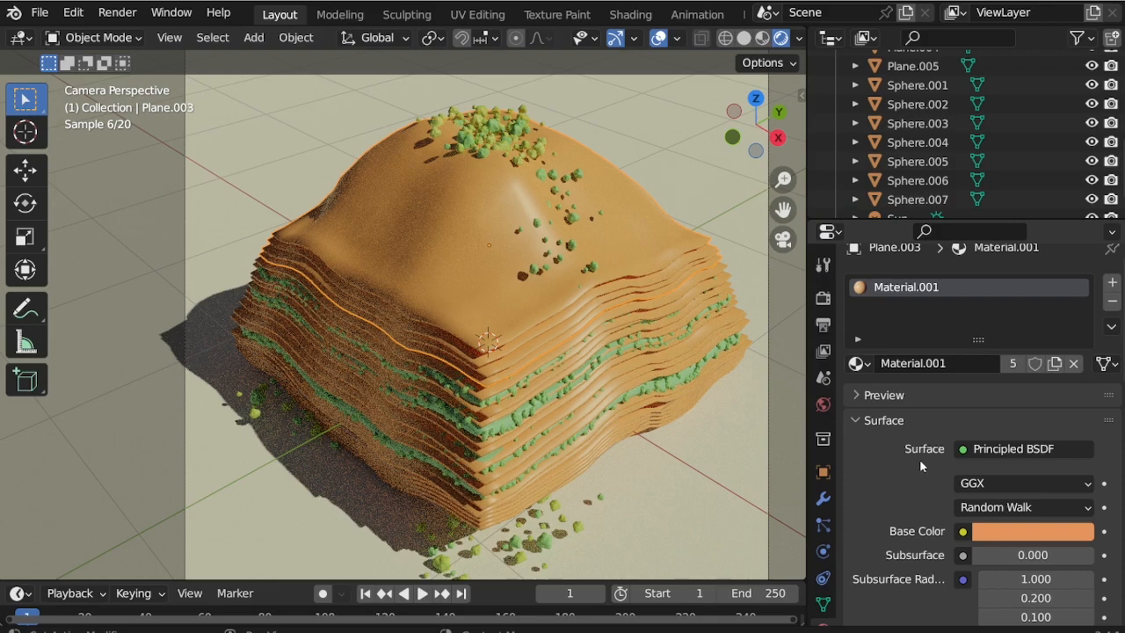
scroll(919, 459, down, 15)
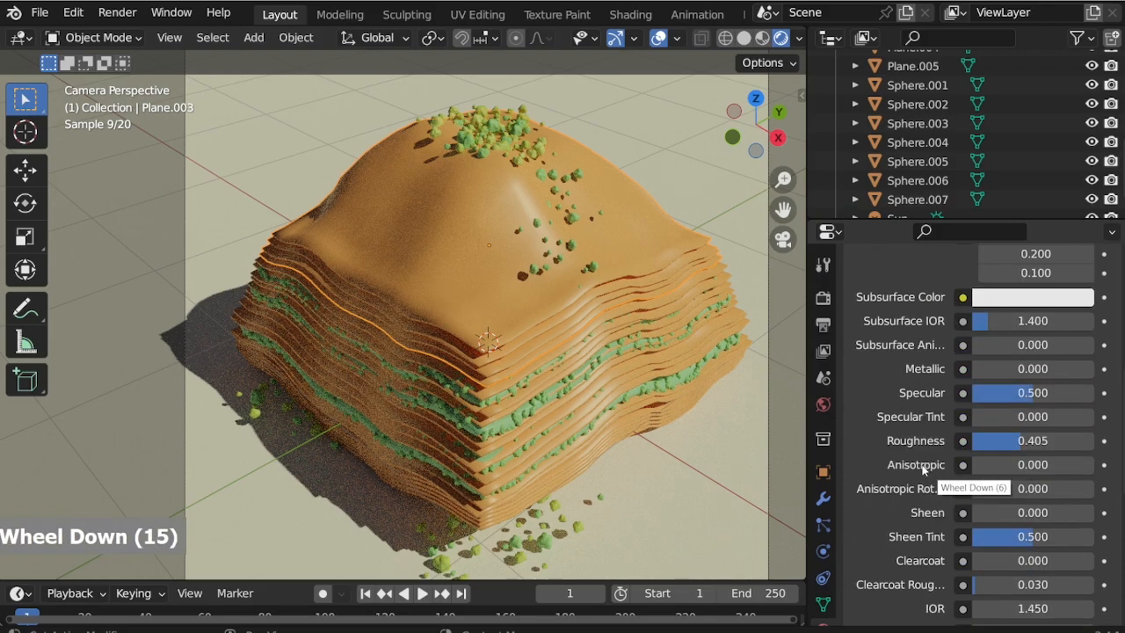
scroll(923, 470, down, 9)
scroll(923, 466, up, 2)
drag(986, 387, 1025, 388)
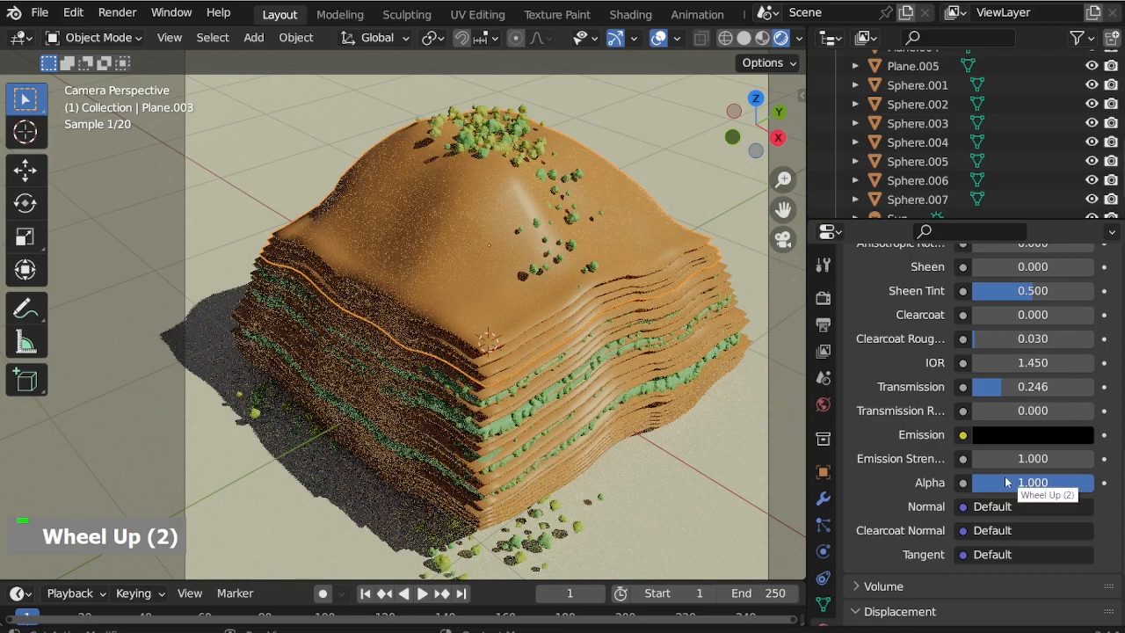
drag(1091, 489, 1075, 487)
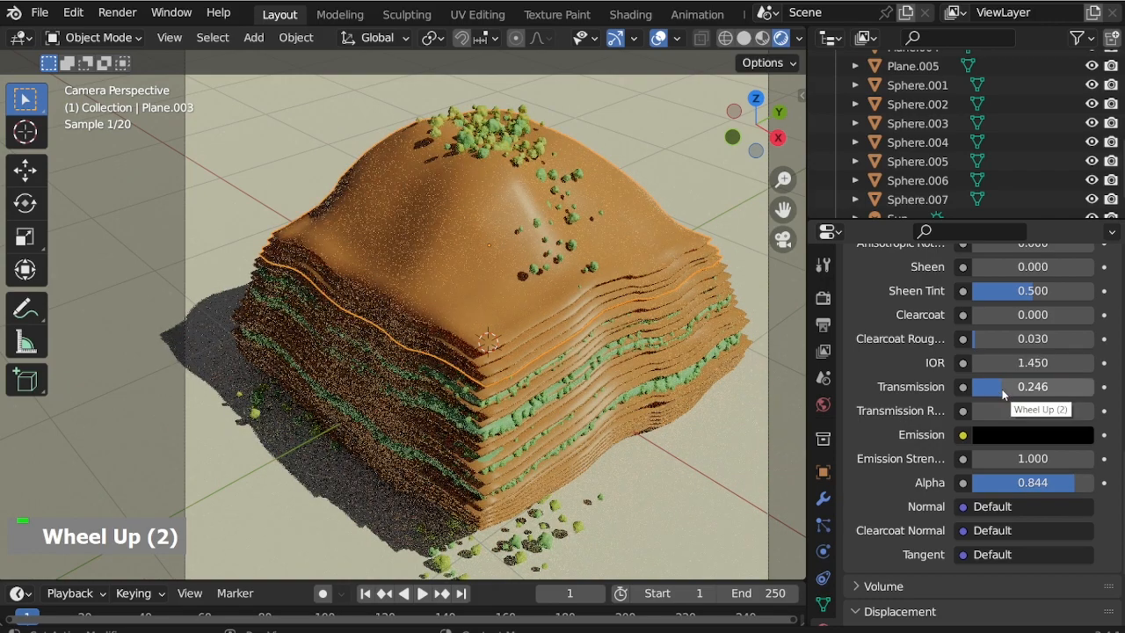
drag(1003, 394, 1046, 395)
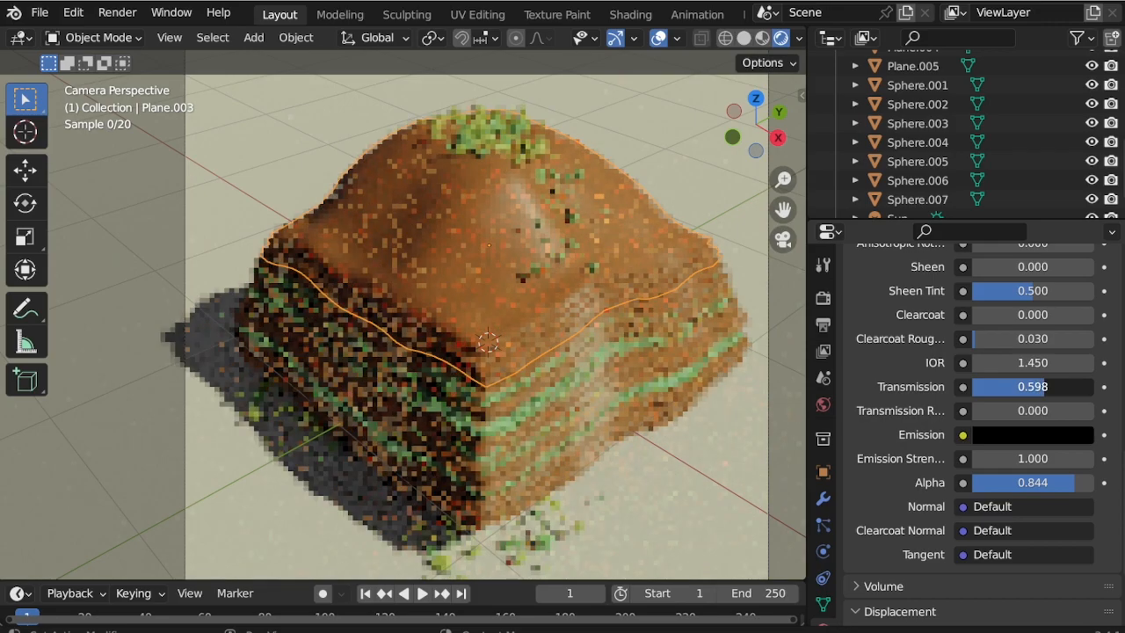
drag(1068, 482, 1071, 483)
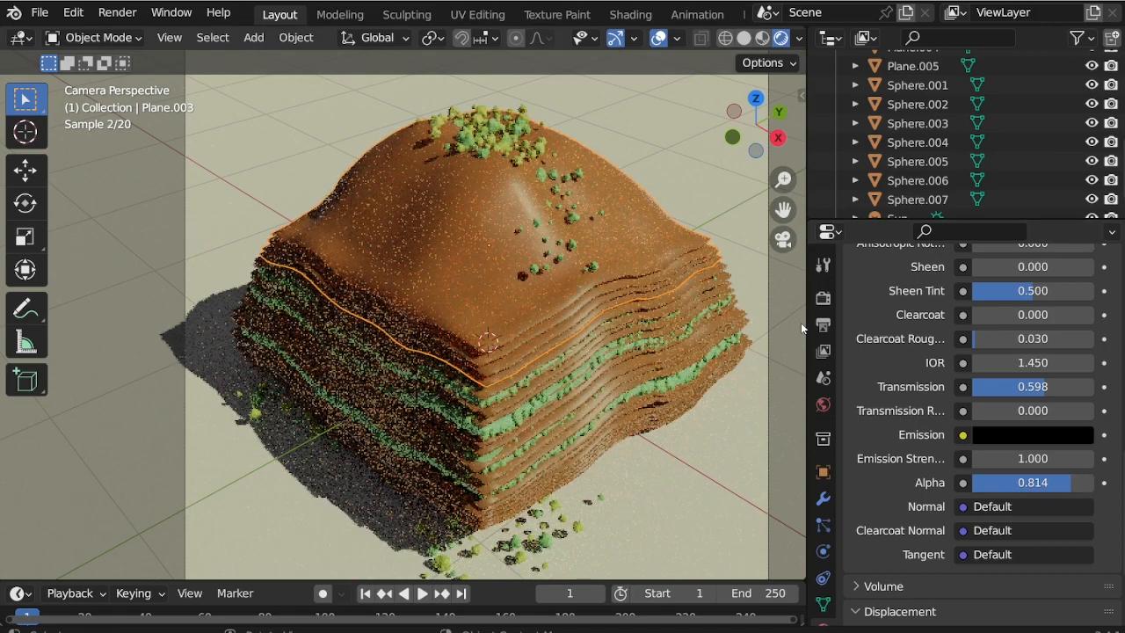
click(801, 323)
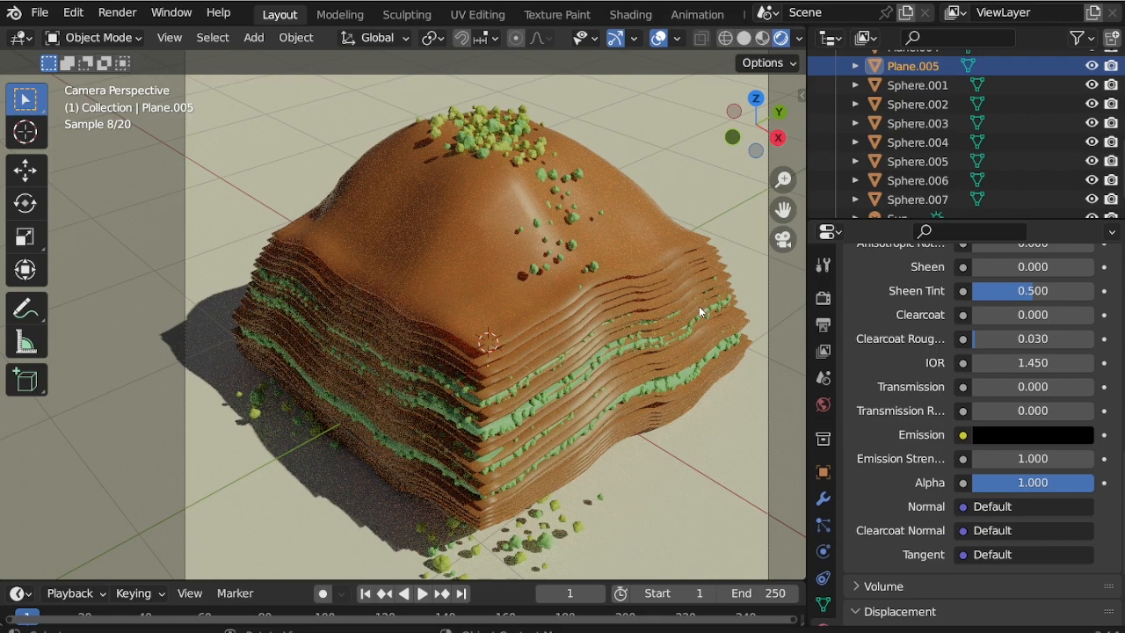
Rotate the Sun light 13° in the camera view while in material preview, and return to rendered shading
scroll(926, 180, down, 7)
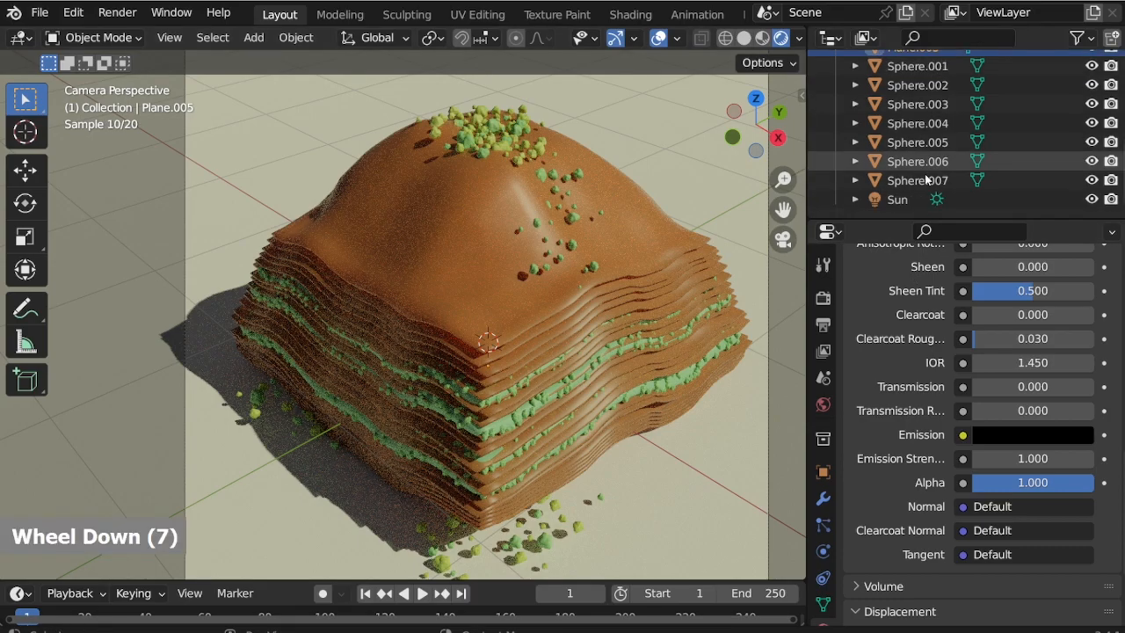
scroll(925, 179, down, 3)
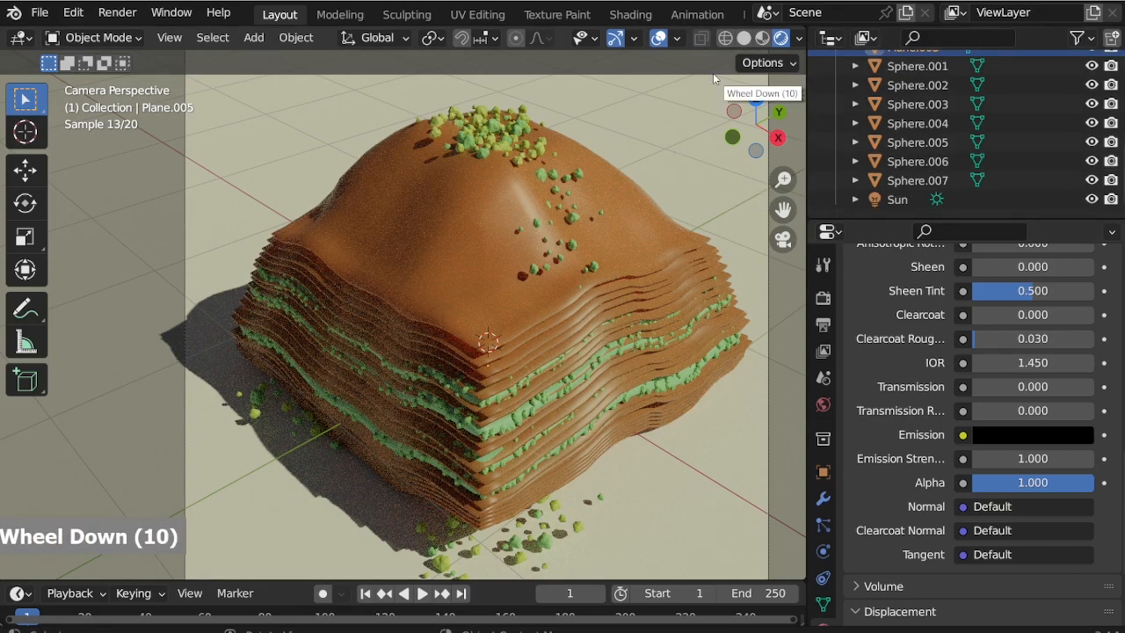
click(762, 38)
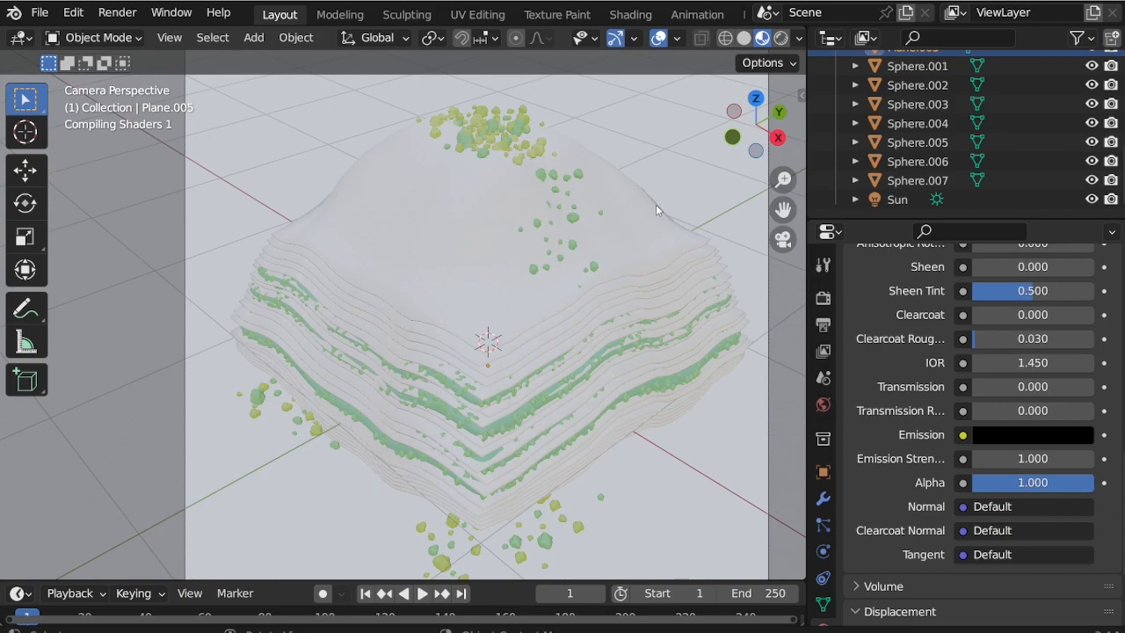
click(896, 200)
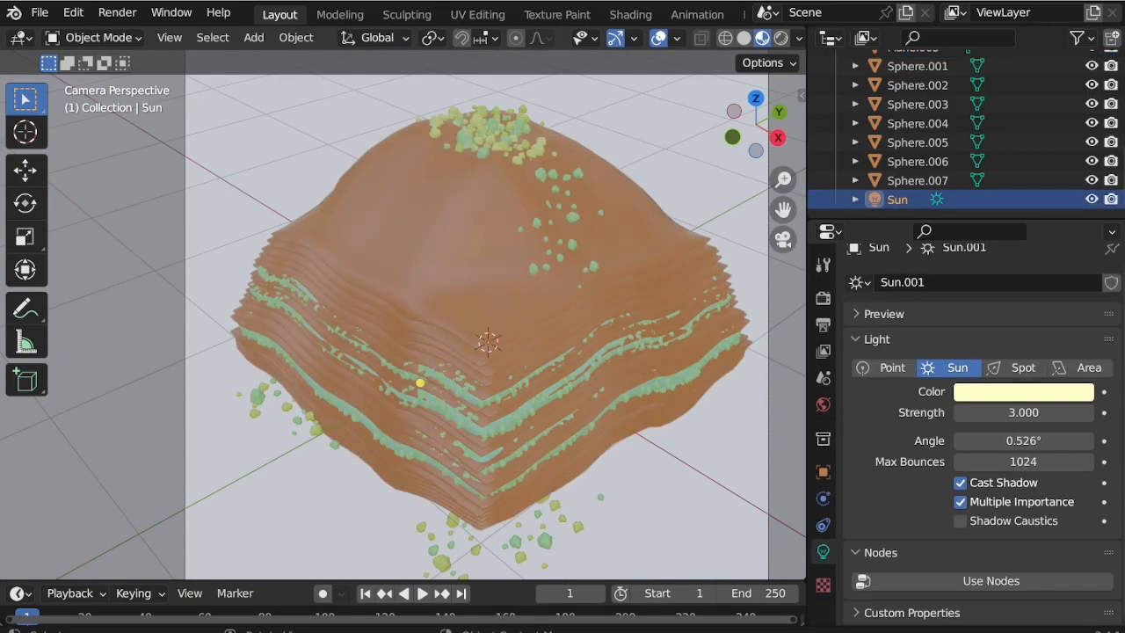
key(r)
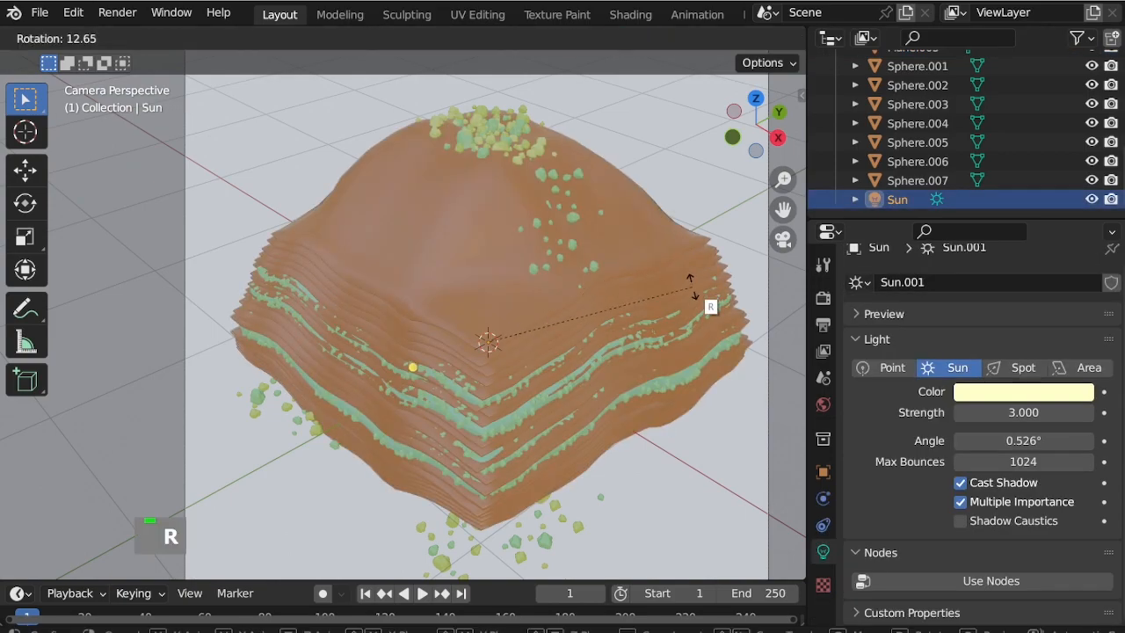
click(712, 306)
click(781, 38)
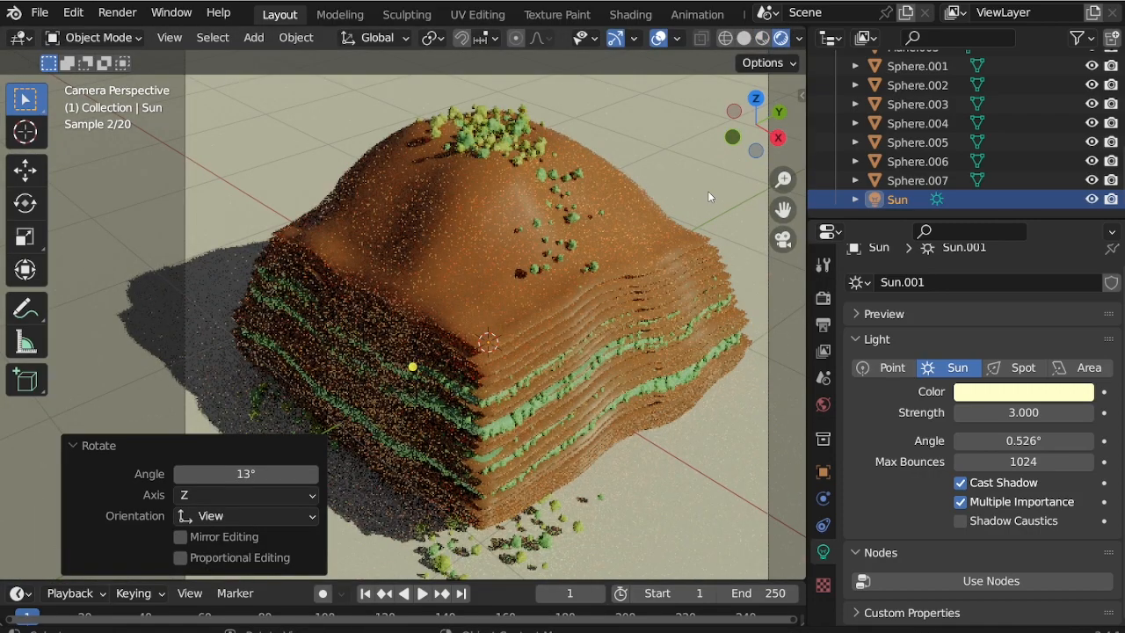
Rotate the Sun light a further 265° or so, so the terrain's shadow falls on its opposite side
key(r)
key(r)
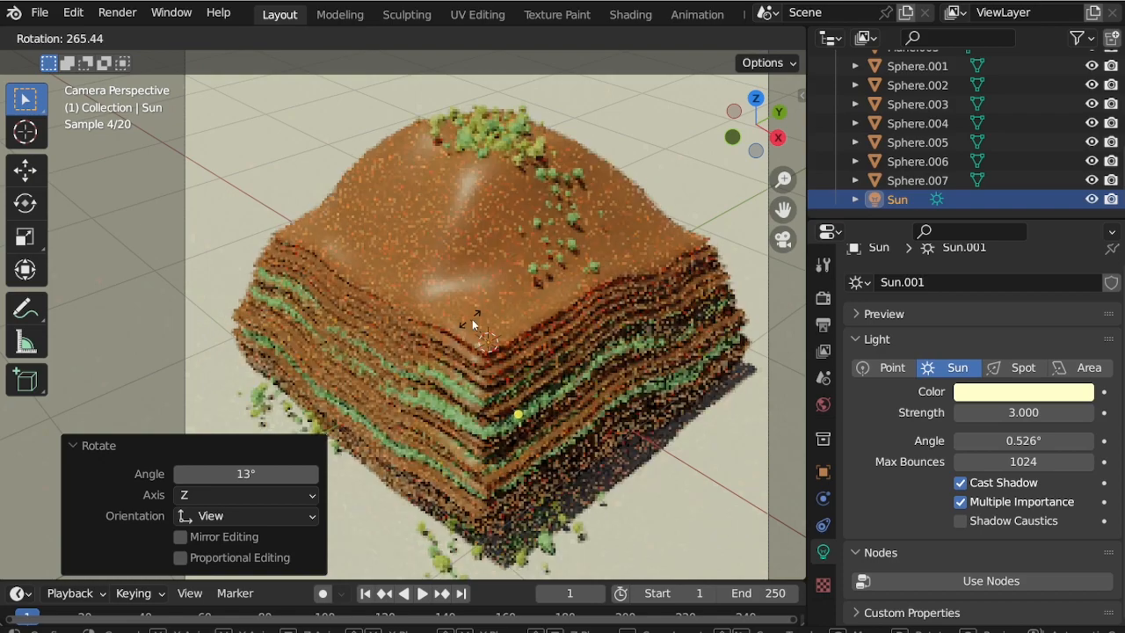
click(472, 319)
click(681, 160)
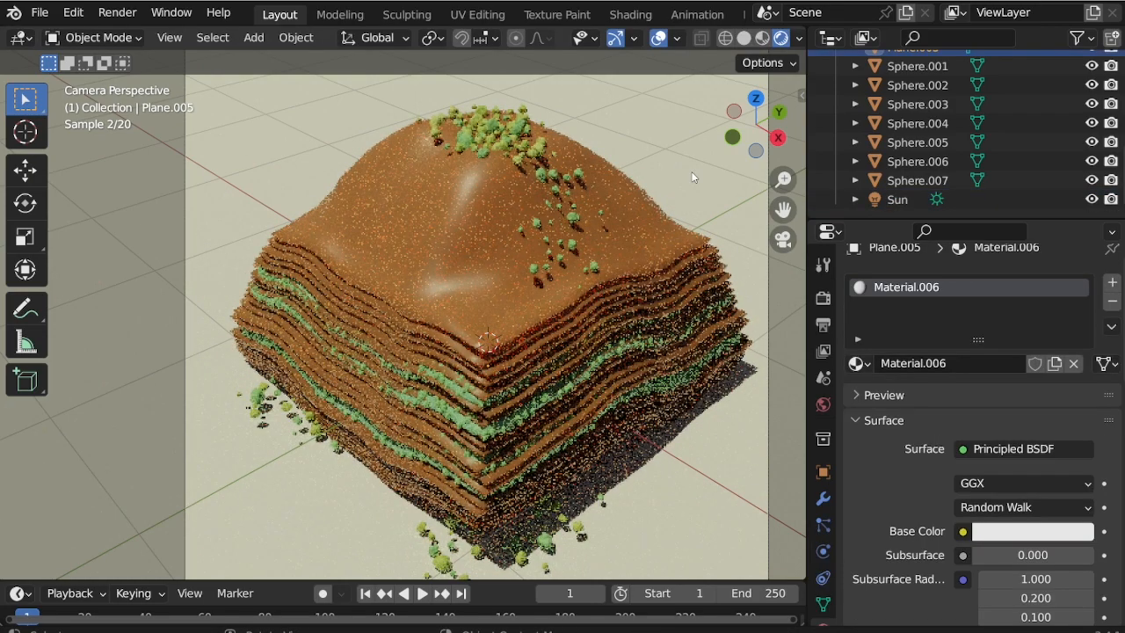
Select terrain plane Plane.003 and lower its material's roughness to 0.334
click(656, 286)
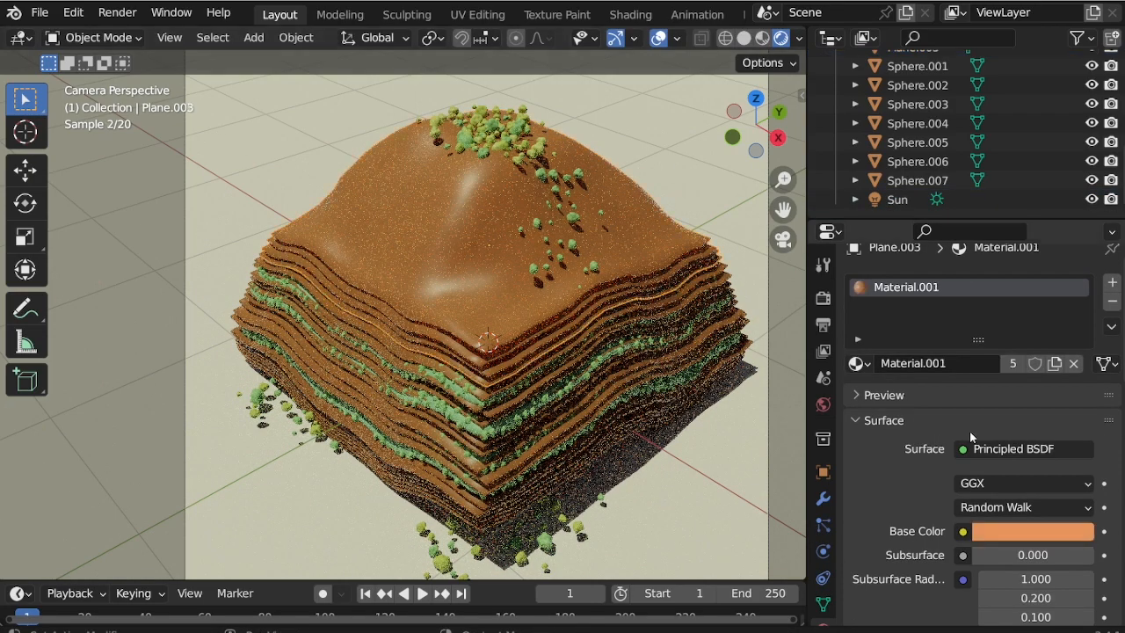
scroll(970, 430, down, 7)
scroll(898, 482, down, 7)
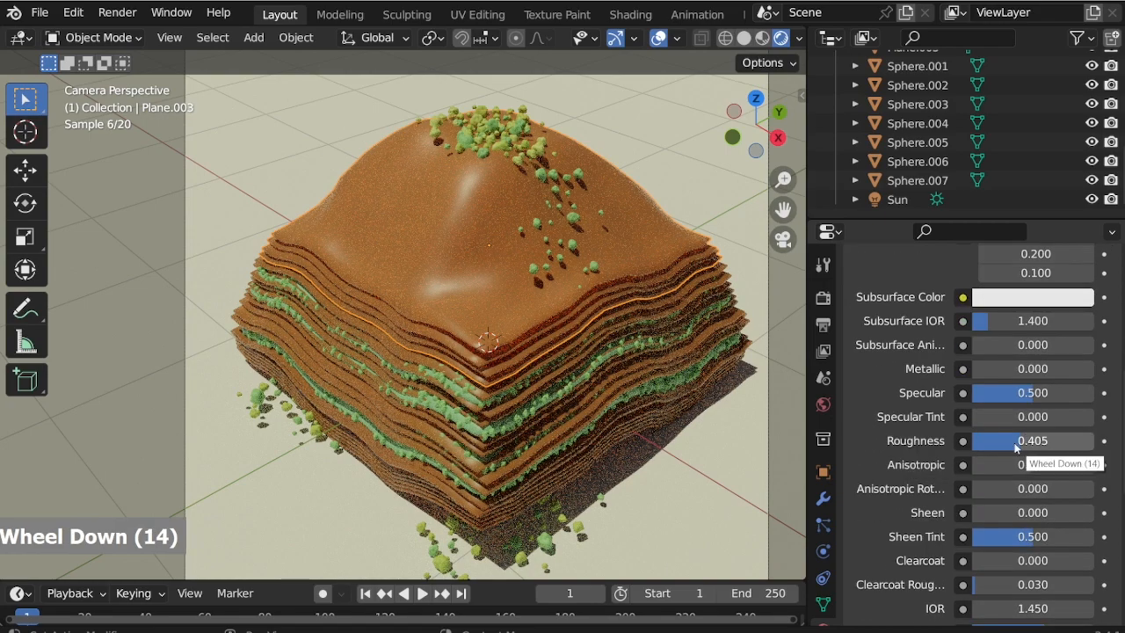
click(1017, 444)
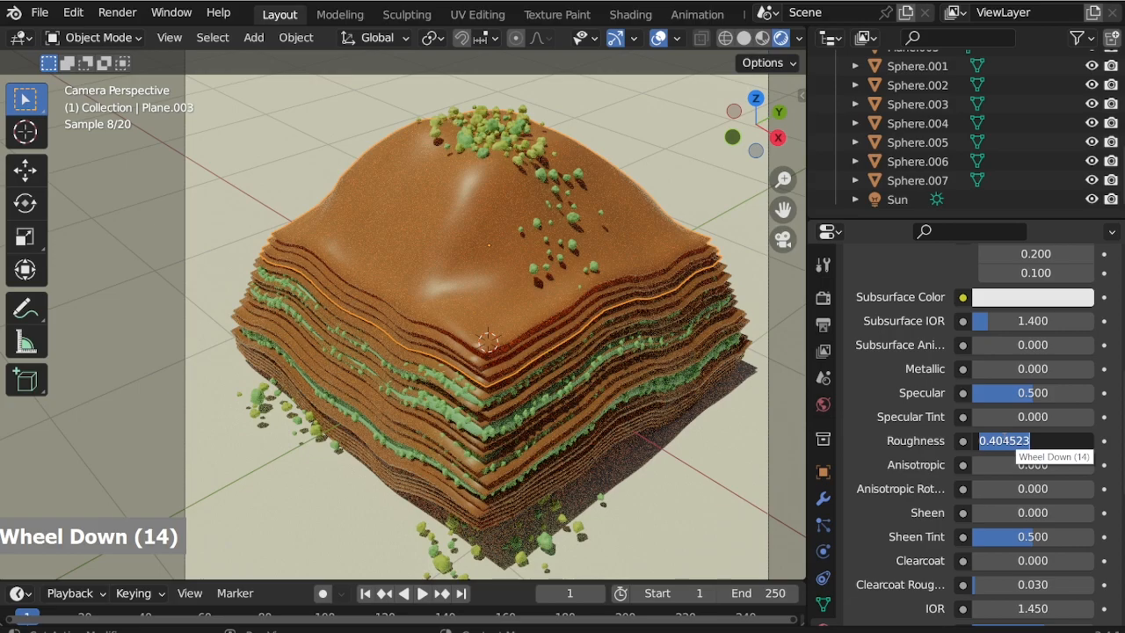
double_click(1061, 440)
click(1114, 446)
drag(1011, 444, 1000, 444)
Set the terrain material's transmission roughness to 0.492 and raise its roughness to 0.485
scroll(1029, 469, down, 5)
scroll(1024, 472, down, 3)
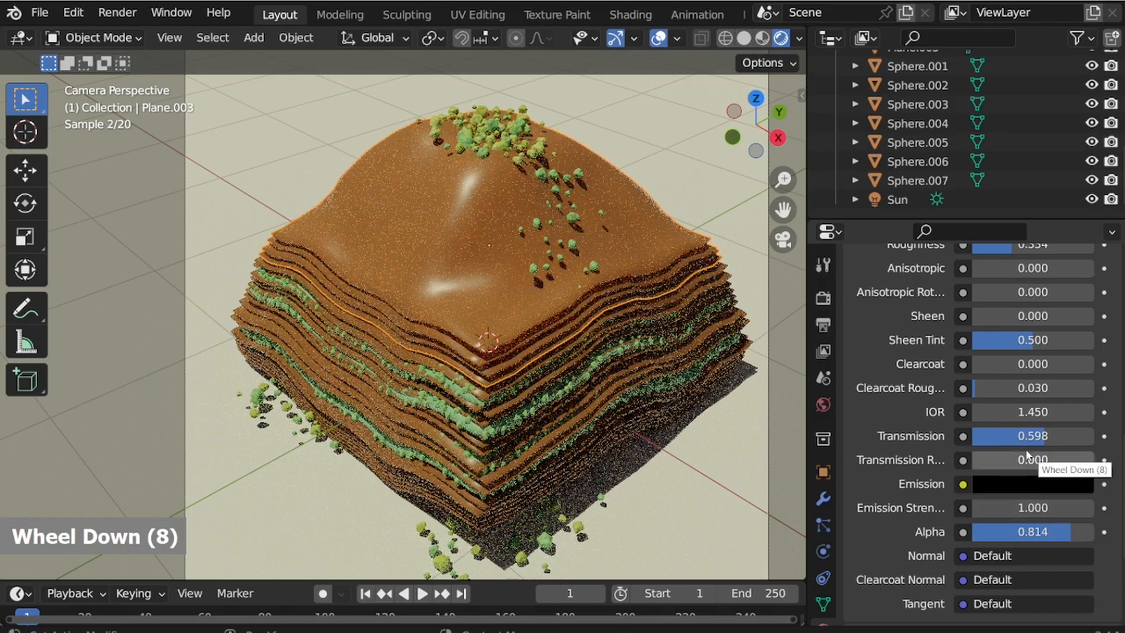
mouse_move(1027, 454)
mouse_down()
mouse_move(1039, 460)
mouse_move(1036, 441)
mouse_up()
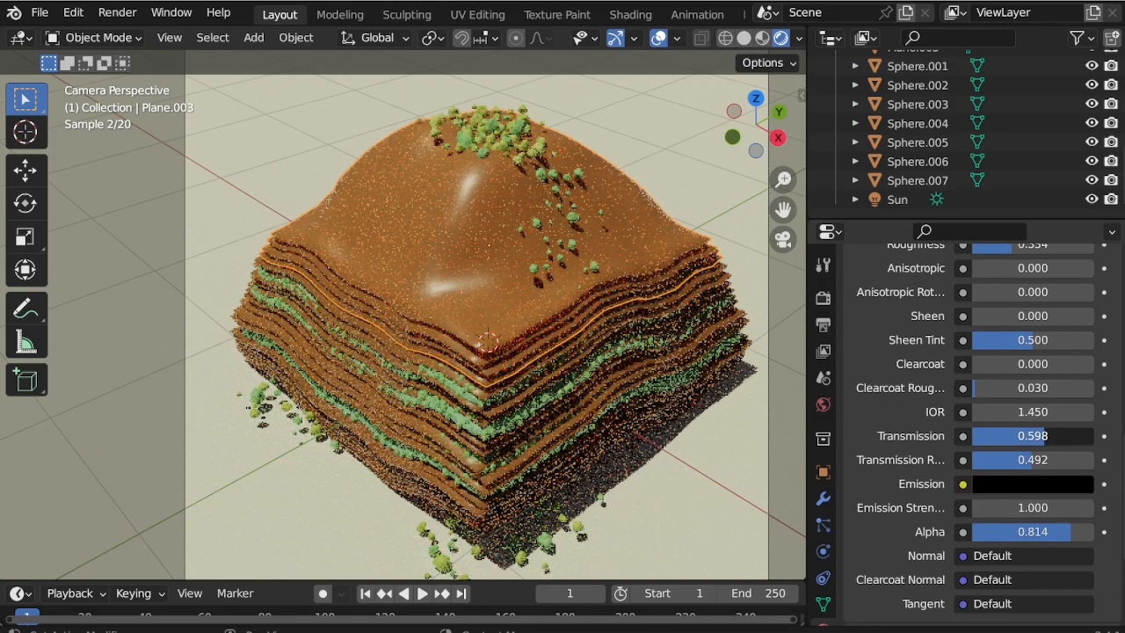
click(1036, 441)
click(1116, 448)
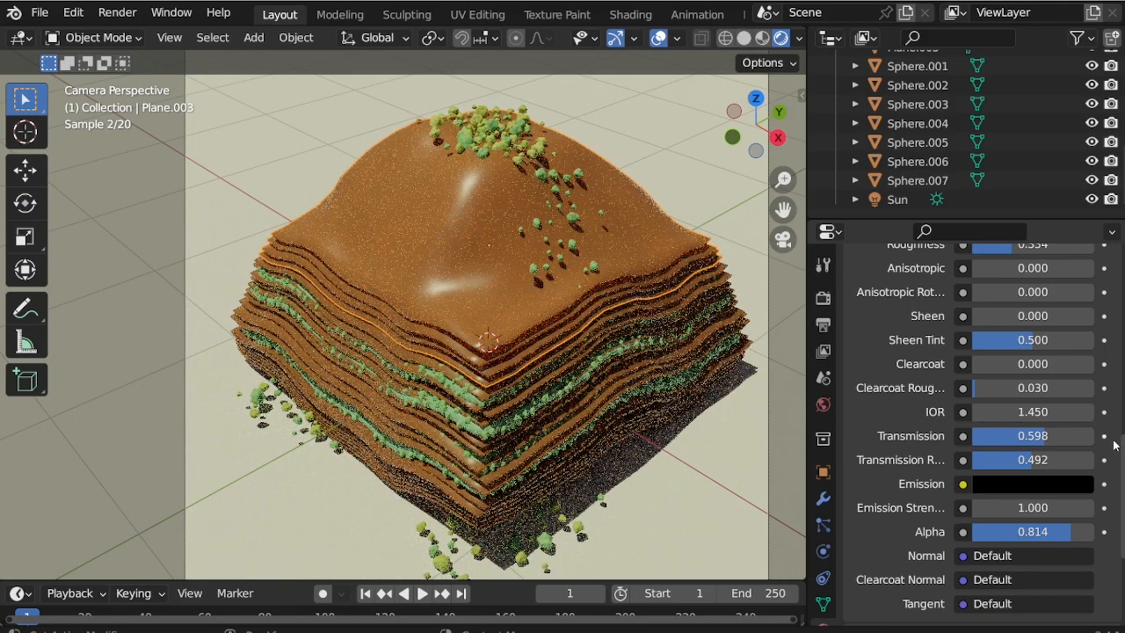
scroll(996, 355, up, 6)
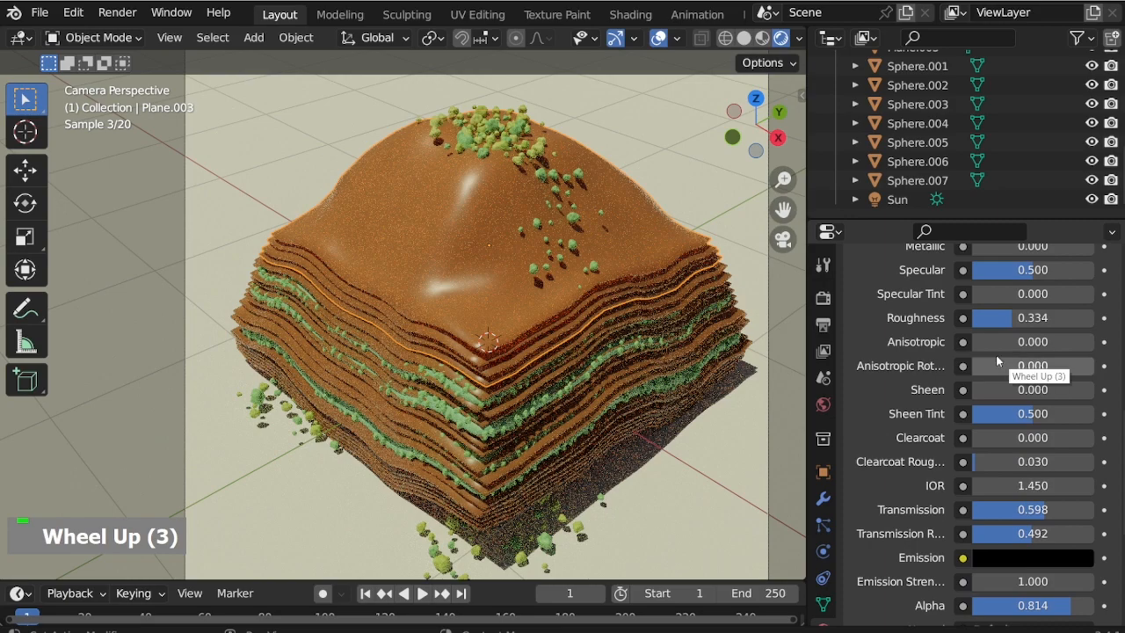
scroll(1003, 309, up, 2)
mouse_move(1006, 438)
mouse_down()
mouse_move(987, 439)
mouse_move(1042, 439)
mouse_move(1025, 439)
mouse_up()
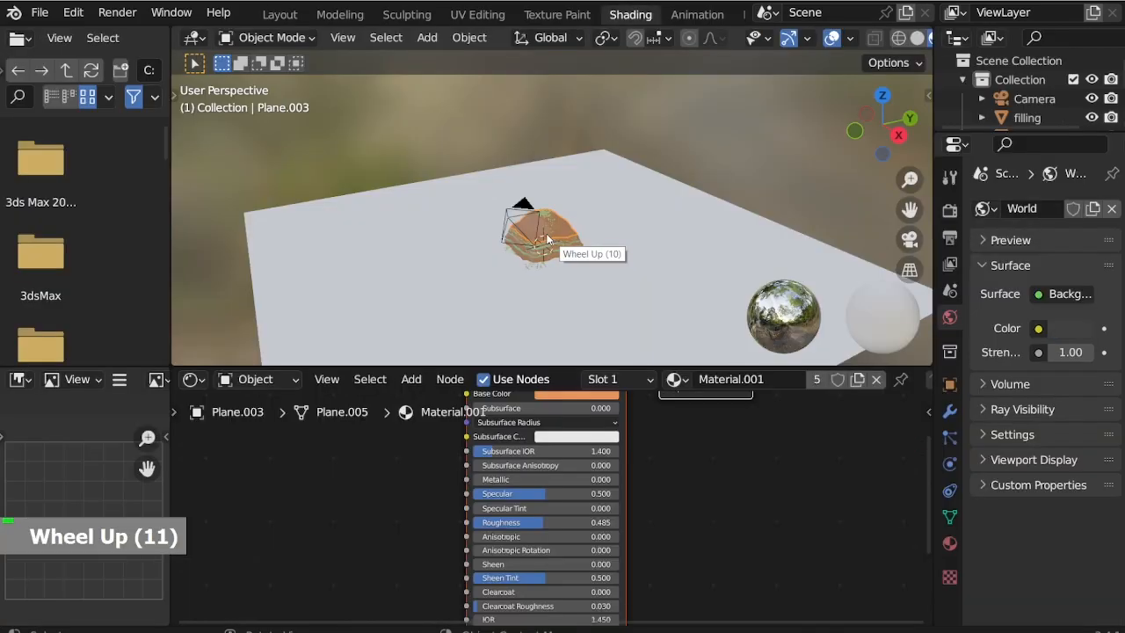
Add a Gradient Texture node to Material.001, connect its color to the shader's base color and place it well before the shader
scroll(470, 258, up, 7)
middle_drag(470, 258, 525, 255)
scroll(516, 234, down, 2)
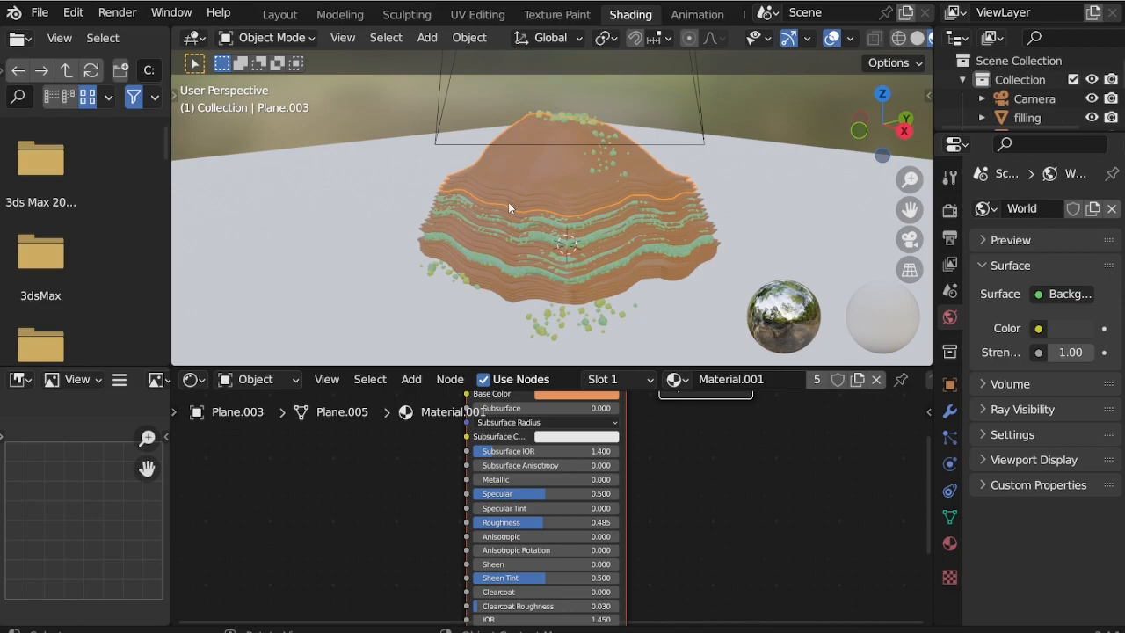
middle_drag(387, 493, 478, 593)
scroll(442, 469, up, 3)
key(shift+a)
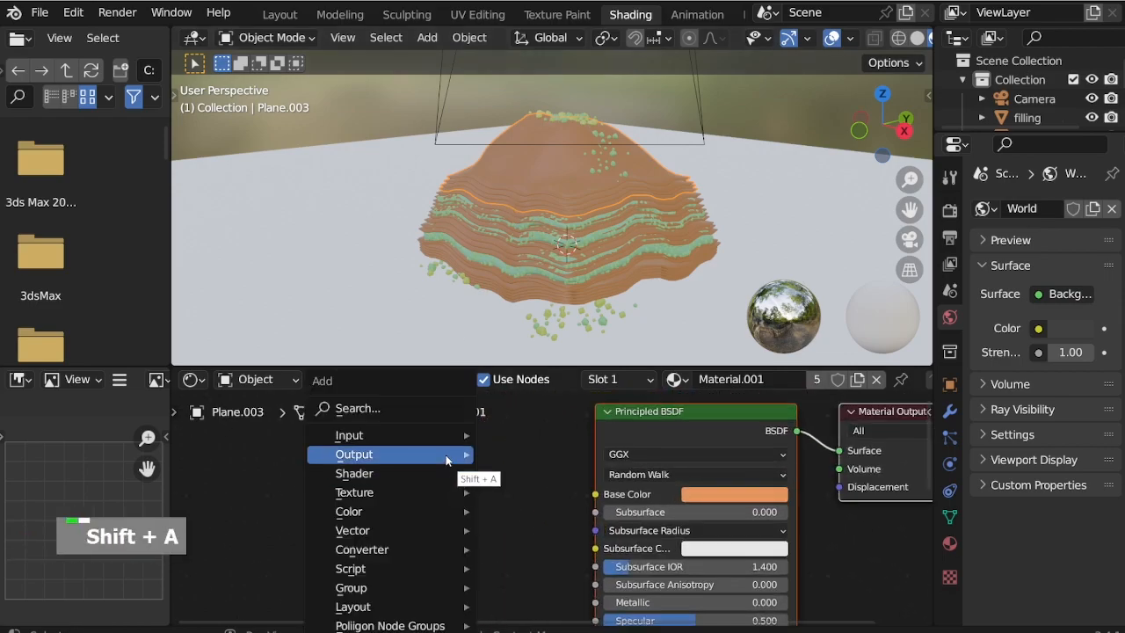
click(450, 409)
click(502, 458)
click(449, 480)
scroll(519, 434, up, 4)
drag(491, 428, 625, 514)
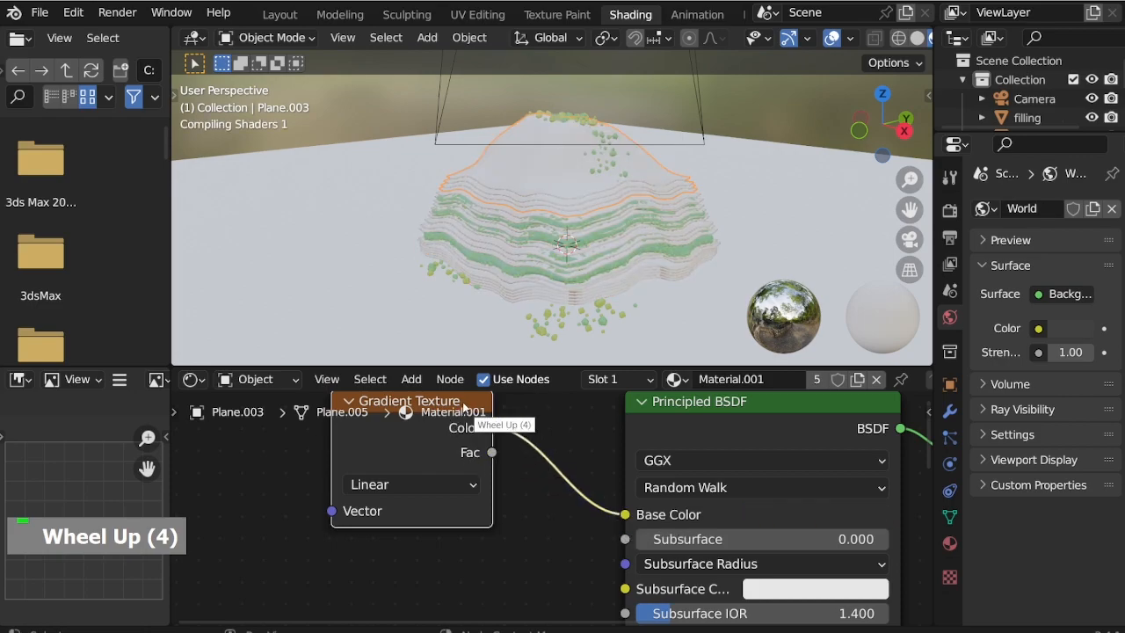
drag(448, 494, 329, 538)
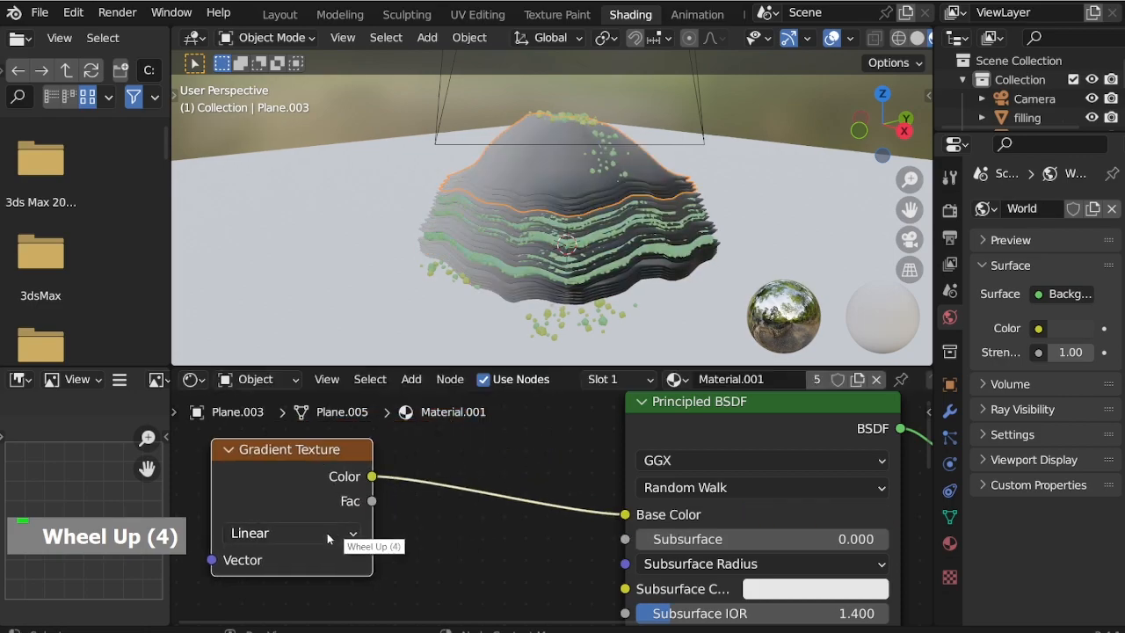
Attach Mapping and Texture Coordinate nodes to the Gradient Texture and set its gradient type to Quadratic after trying Easing
click(328, 533)
click(338, 440)
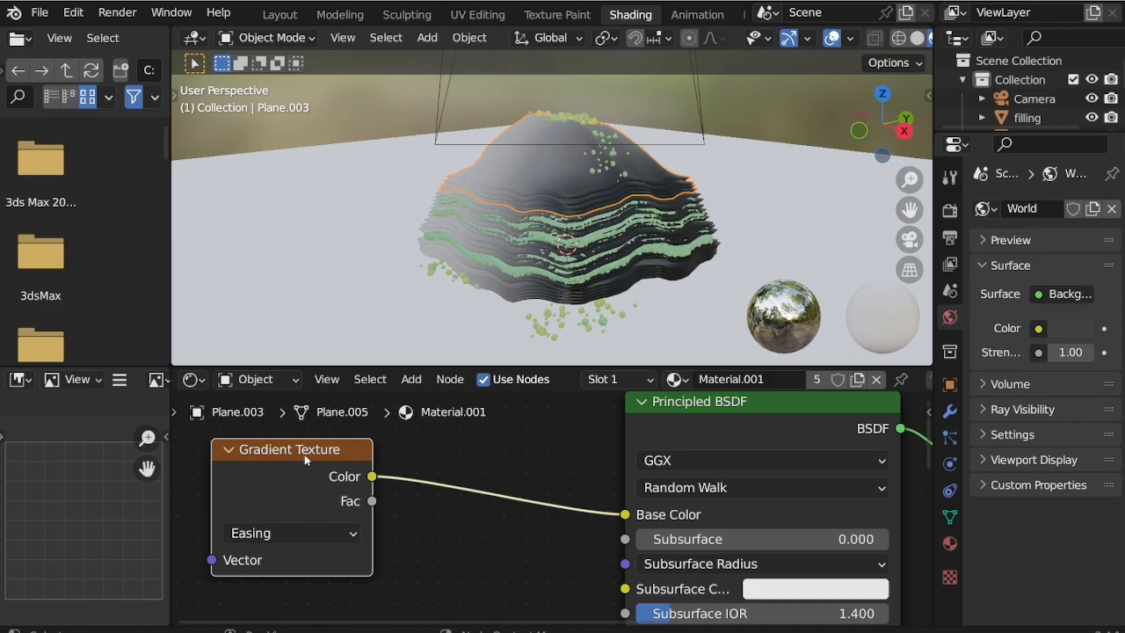
key(ctrl+t)
middle_drag(506, 527, 602, 531)
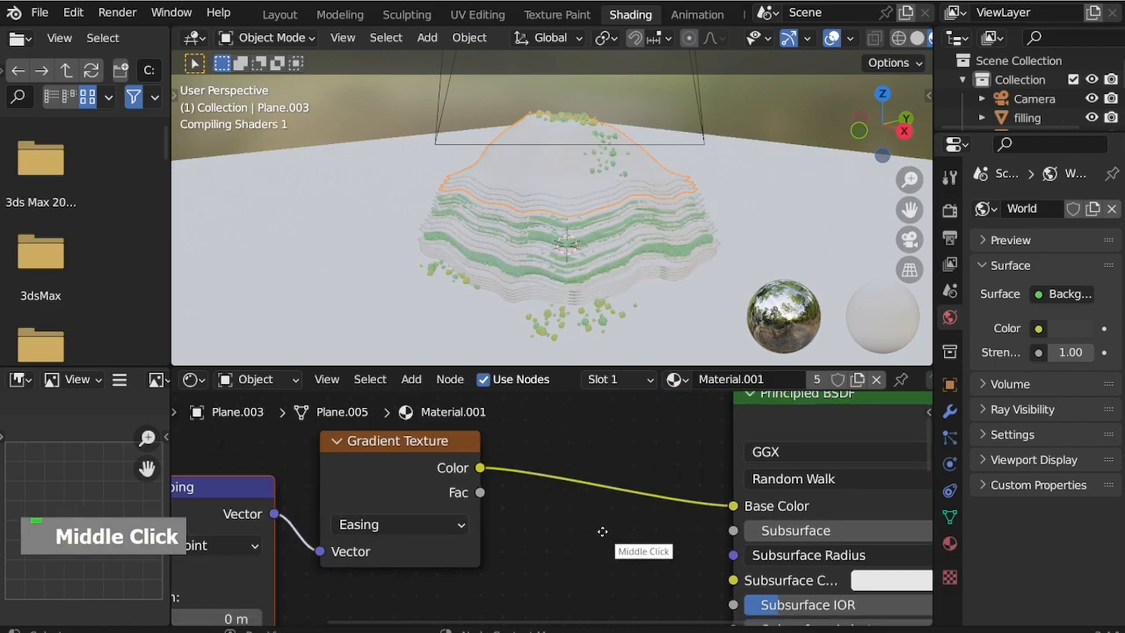
click(454, 529)
click(470, 475)
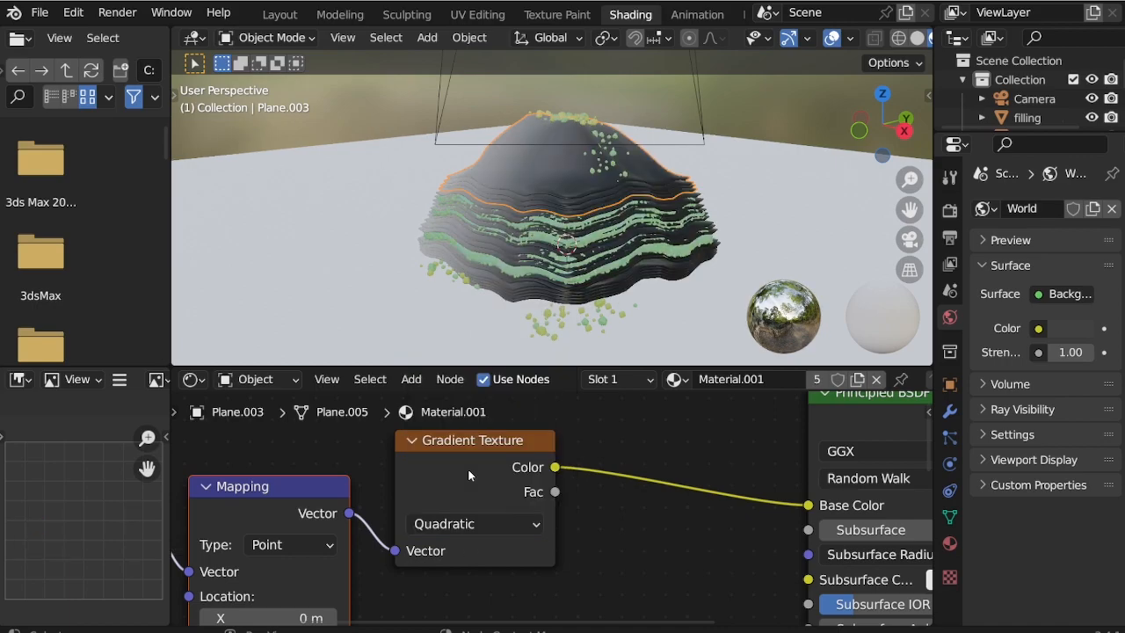
Feed the Mapping node's vector from the Object coordinates and set its Y rotation to 90°
scroll(469, 475, down, 3)
scroll(468, 468, down, 1)
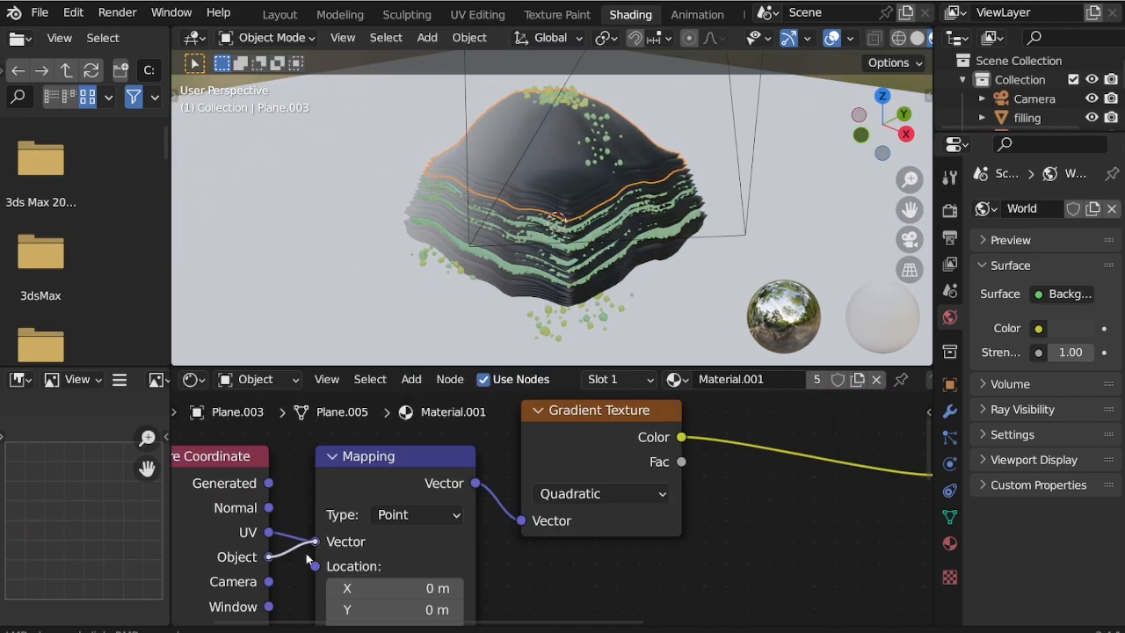
middle_drag(500, 568, 512, 458)
mouse_move(408, 589)
mouse_down()
mouse_move(497, 589)
mouse_move(418, 596)
mouse_up()
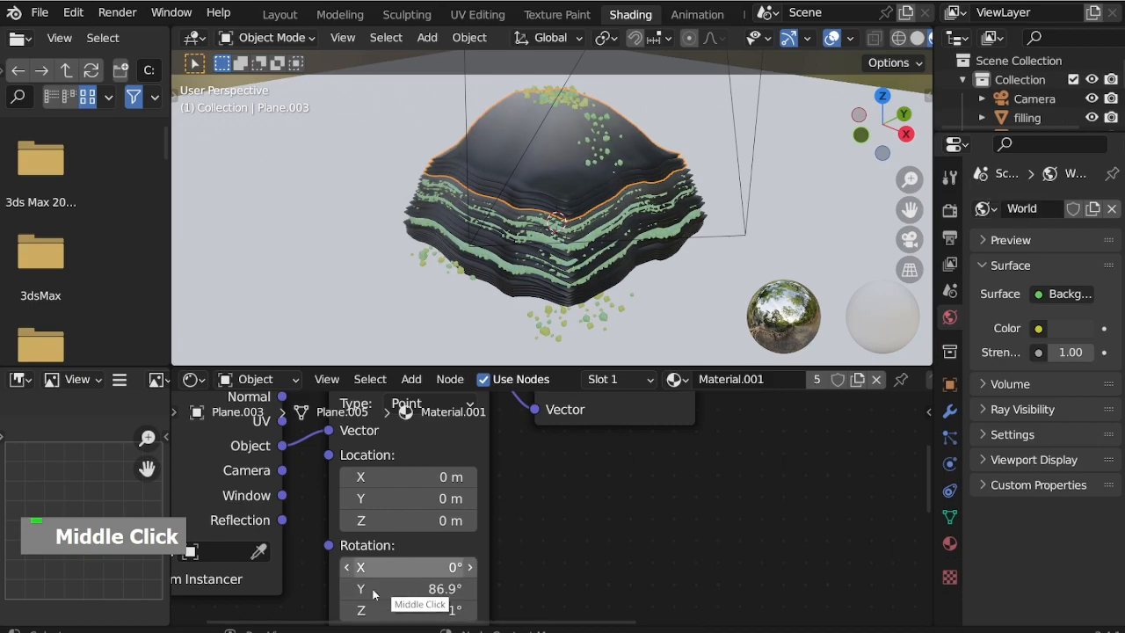
click(417, 589)
text(90)
key(Return)
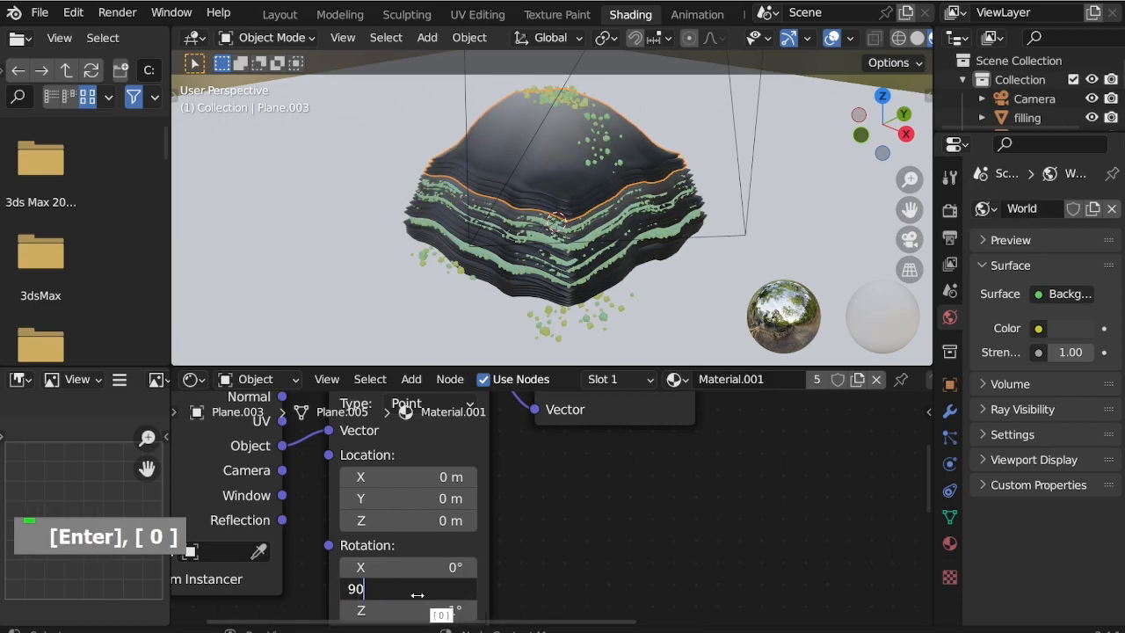
Set the Mapping node's Z and X rotation to 0°
middle_drag(604, 525, 593, 482)
mouse_move(473, 566)
mouse_down()
mouse_move(516, 566)
mouse_move(461, 566)
mouse_up()
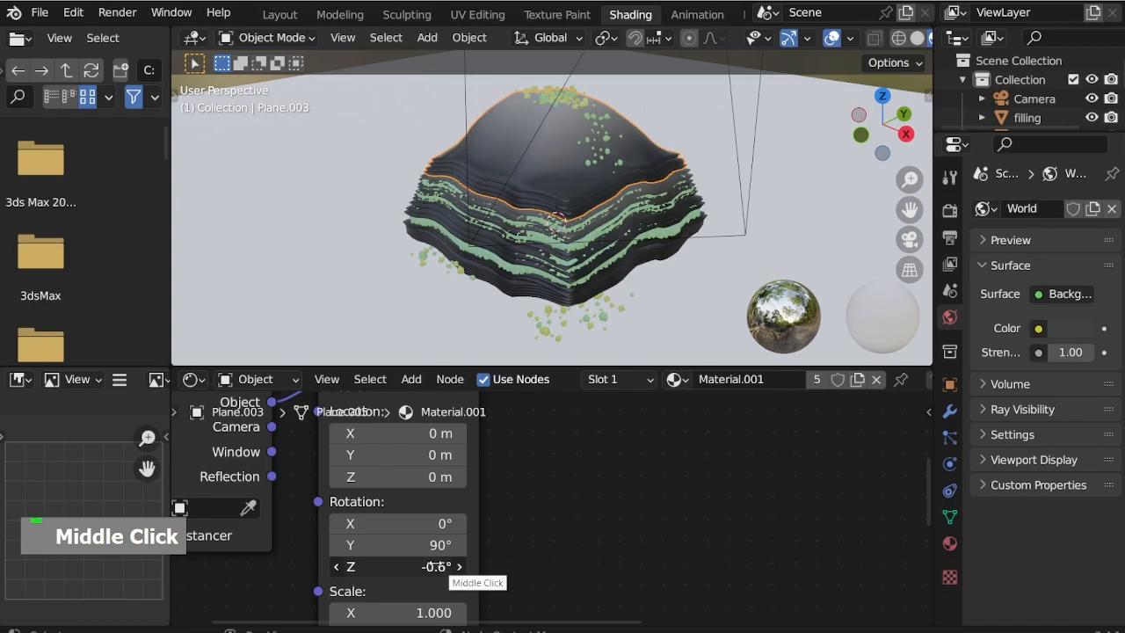
key(Return)
text(0)
key(Return)
mouse_move(418, 524)
mouse_down()
mouse_move(557, 529)
mouse_move(463, 551)
mouse_move(528, 533)
mouse_move(422, 523)
mouse_up()
key(Return)
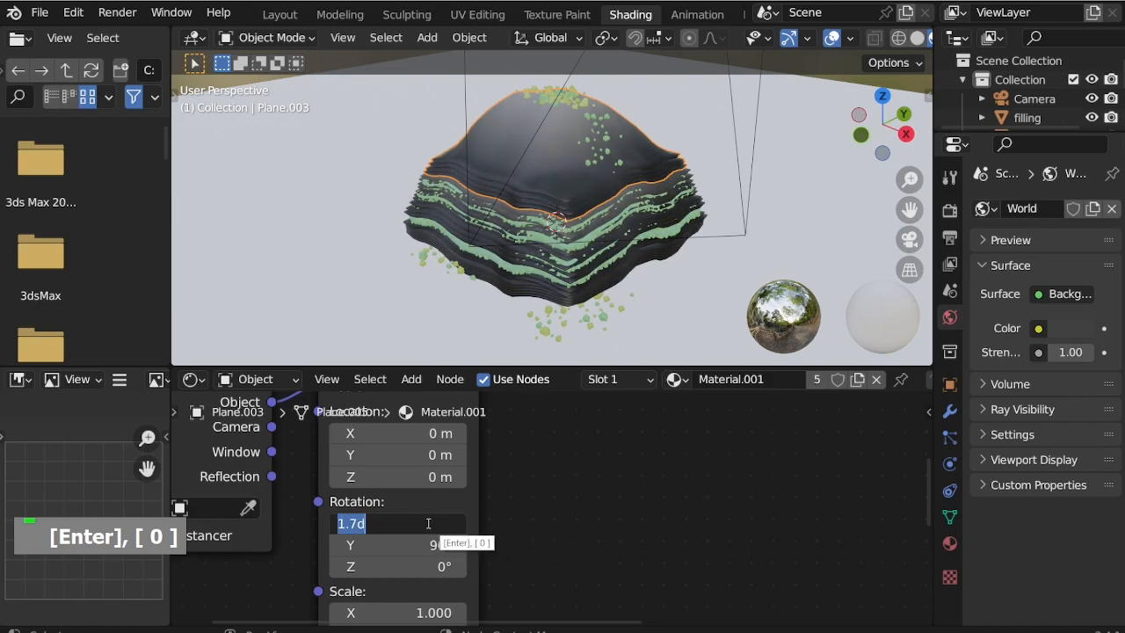
text(0)
key(Return)
Add a ColorRamp node on the link between the Gradient Texture's color and the Principled BSDF's base color
middle_drag(524, 533, 433, 553)
key(ctrl+a)
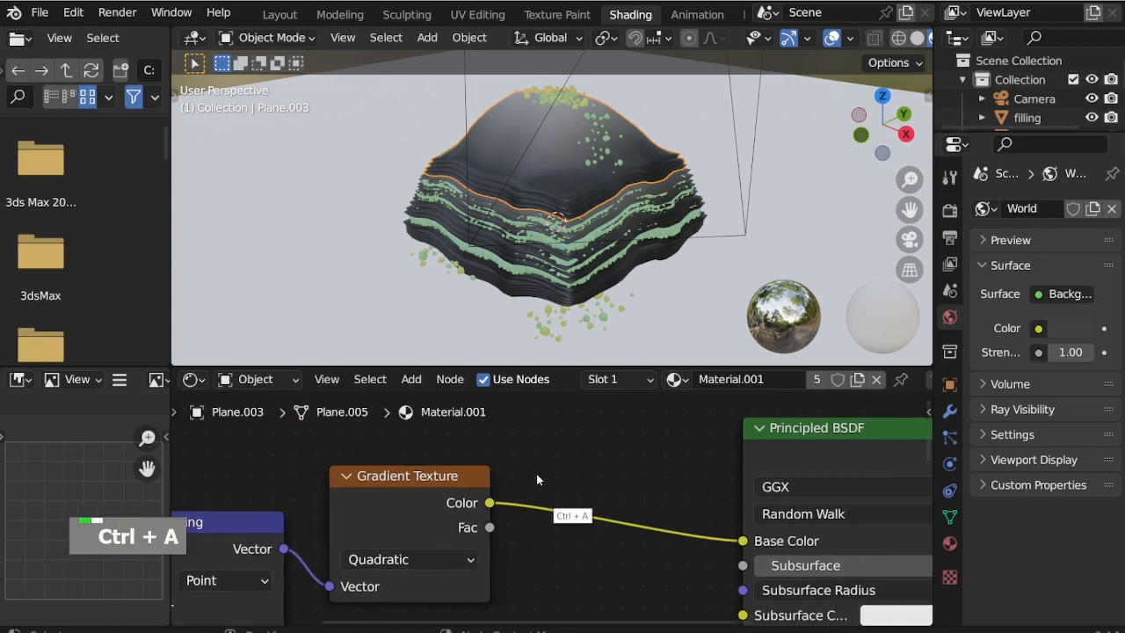
key(shift+a)
click(496, 408)
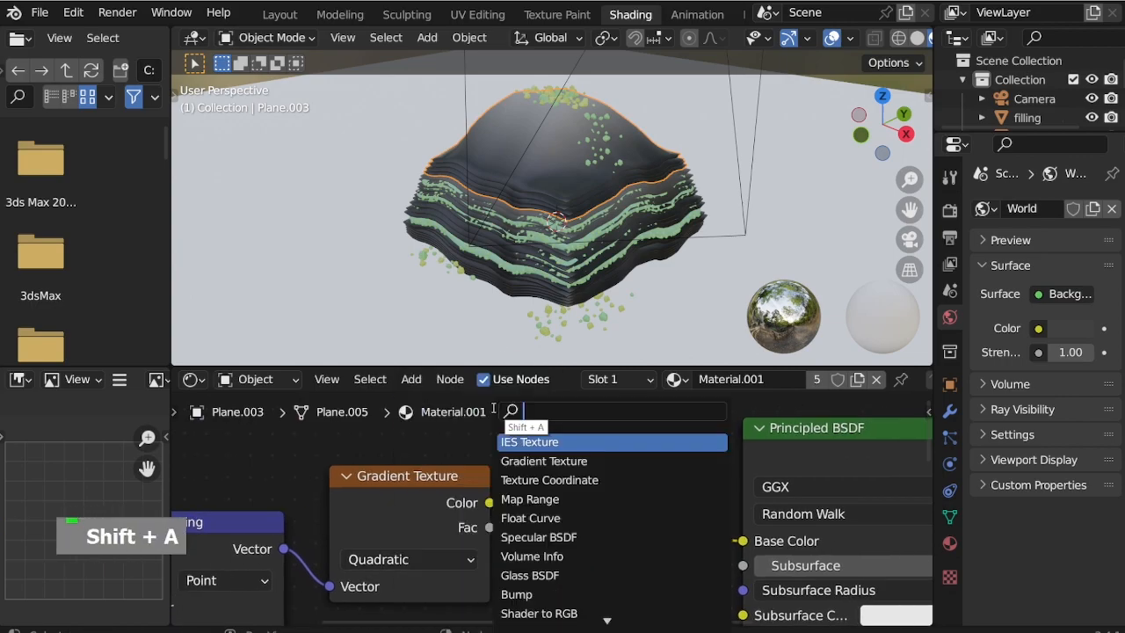
text(color)
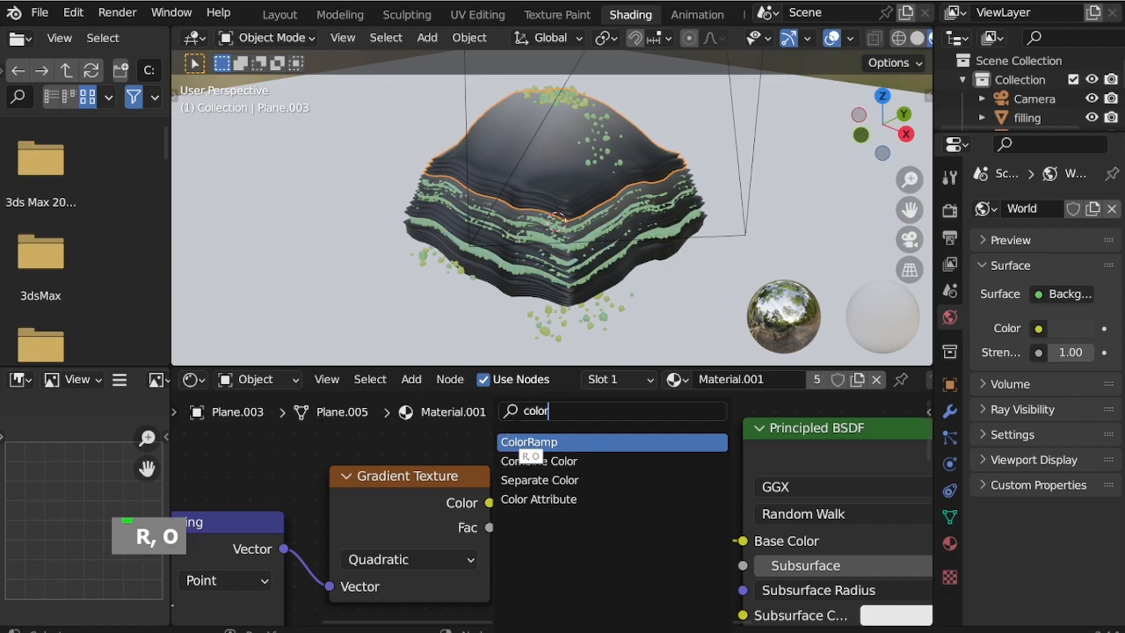
key(Return)
click(511, 505)
Move the ColorRamp's white stop to 0.487 and color it orange with hue 0.044, saturation 0.877 and value 1.000
middle_drag(512, 474, 347, 428)
scroll(435, 527, up, 2)
drag(418, 549, 439, 554)
drag(703, 550, 555, 551)
drag(435, 547, 388, 550)
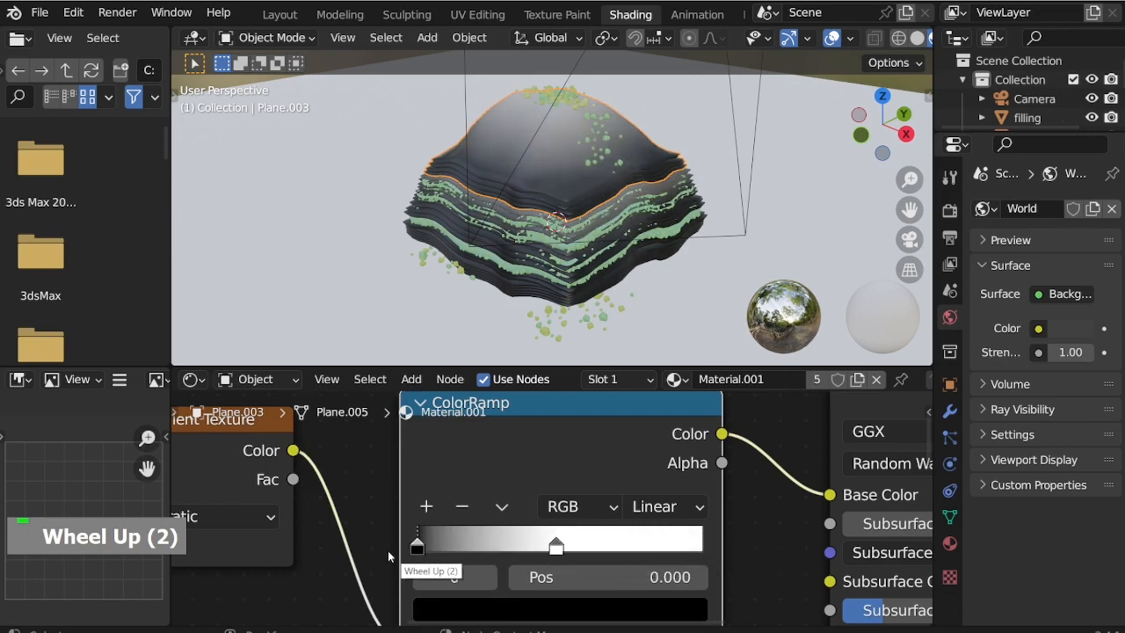
click(557, 546)
click(563, 605)
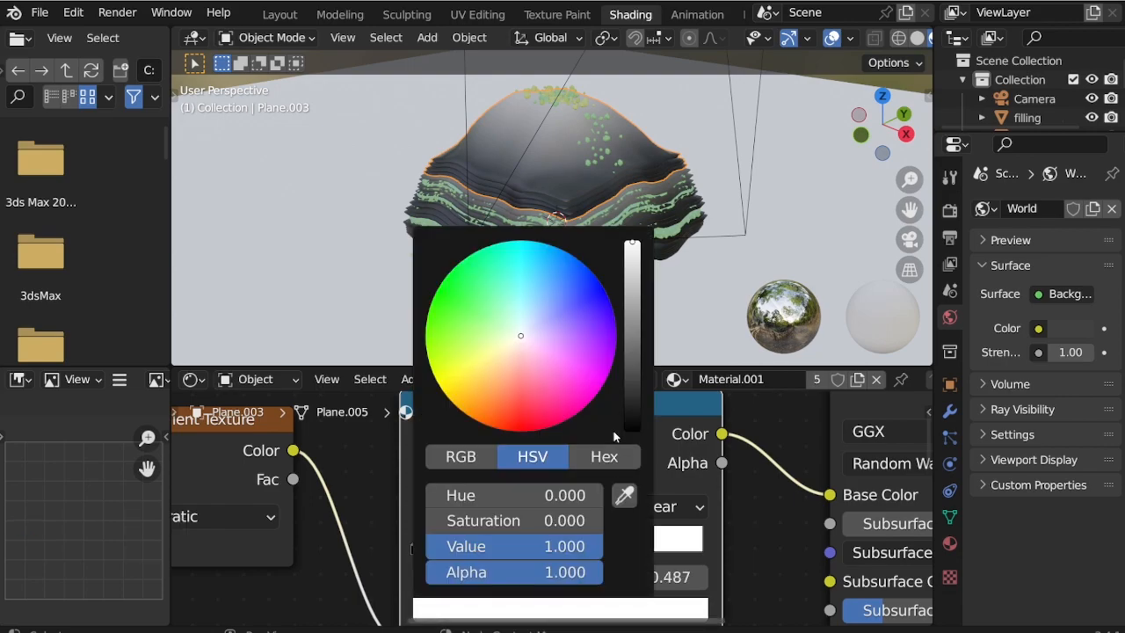
mouse_move(481, 383)
mouse_down()
mouse_move(519, 361)
mouse_move(497, 381)
mouse_up()
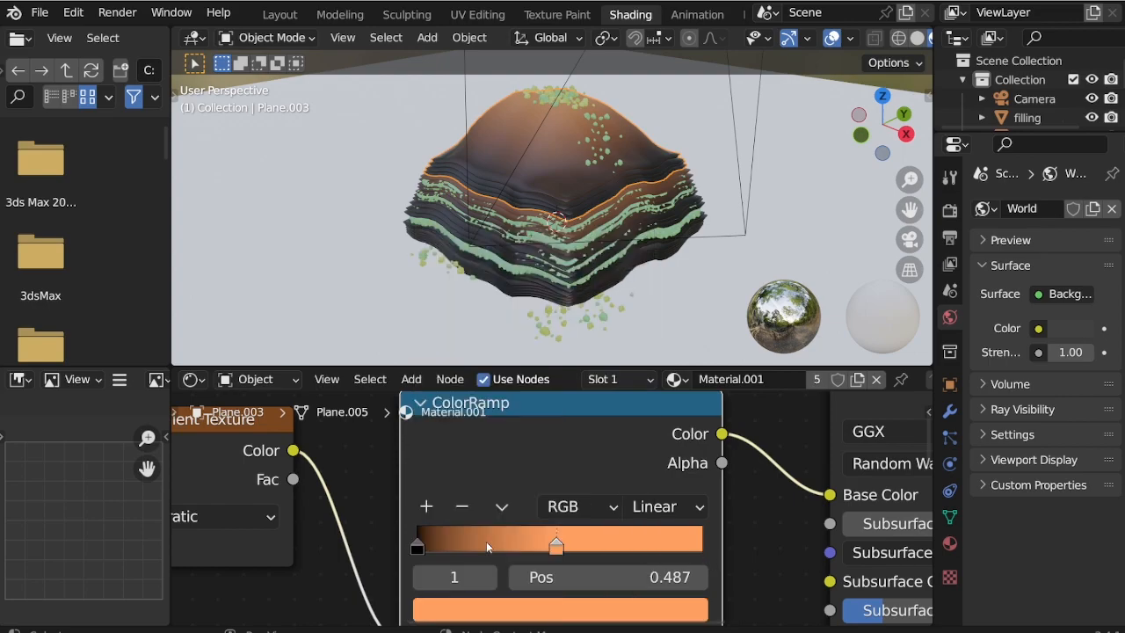
Recolor the ColorRamp's black stop to a pale orange with hue 0.063, saturation 0.719 and value 1.000
click(418, 547)
click(462, 613)
drag(632, 343, 632, 239)
mouse_move(520, 340)
mouse_down()
mouse_move(495, 383)
mouse_move(497, 373)
mouse_up()
mouse_move(632, 253)
mouse_down()
mouse_move(632, 303)
mouse_move(632, 242)
mouse_up()
mouse_move(497, 371)
mouse_down()
mouse_move(515, 364)
mouse_move(486, 375)
mouse_move(500, 370)
mouse_up()
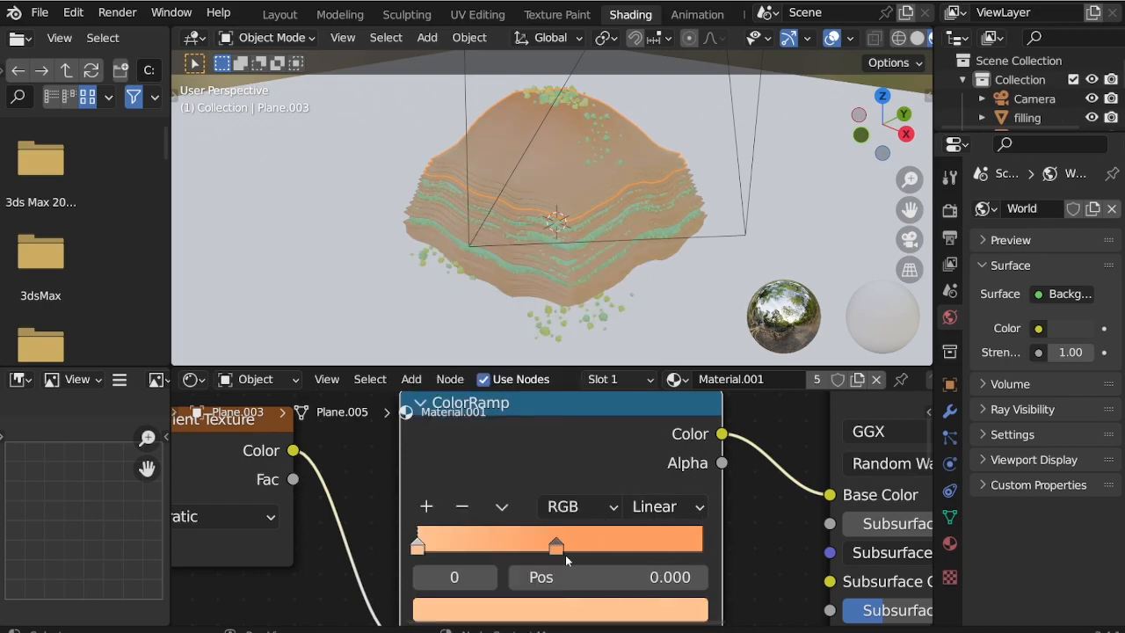
Darken the ColorRamp's second stop to a deeper, more saturated orange with value 0.774
click(558, 545)
click(562, 610)
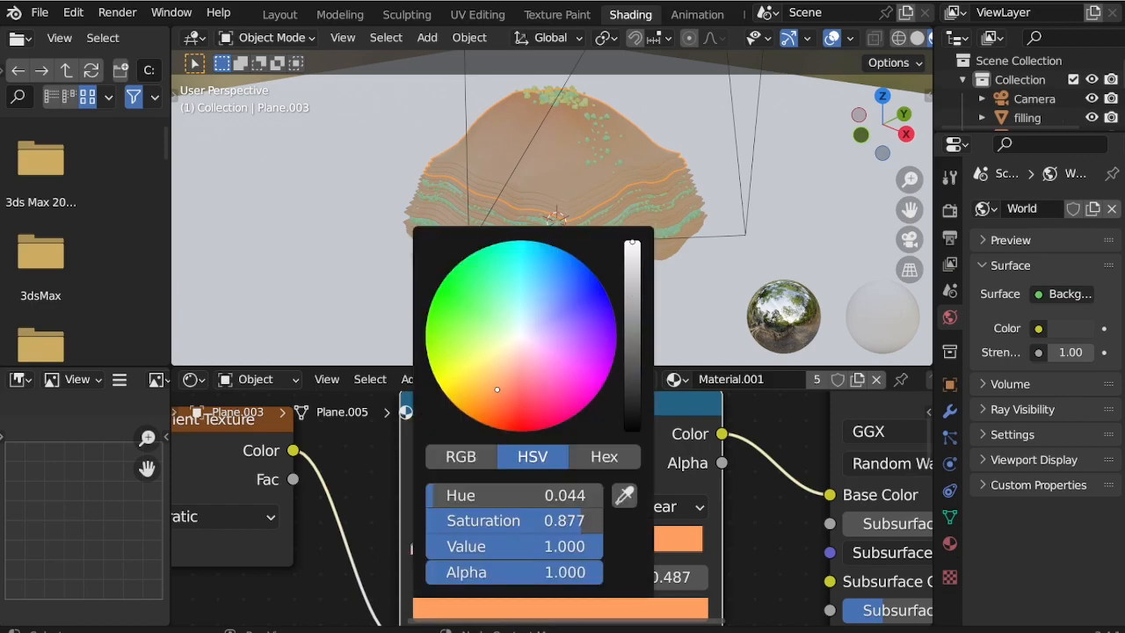
drag(632, 242, 632, 279)
drag(495, 393, 503, 396)
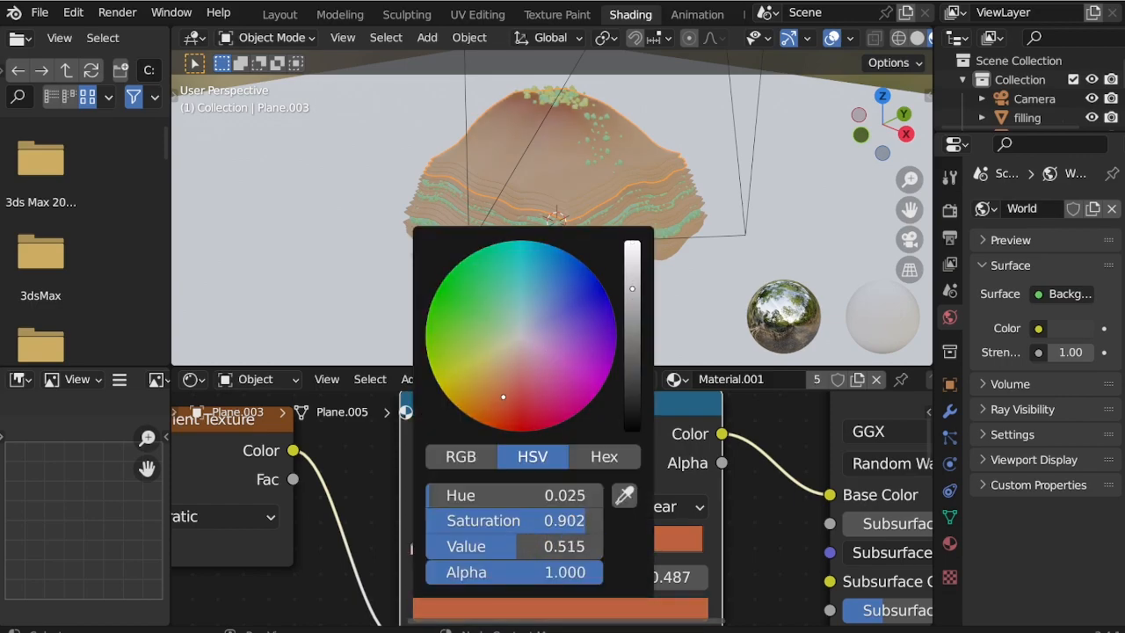
mouse_move(640, 296)
mouse_down()
mouse_move(632, 309)
mouse_move(632, 297)
mouse_up()
mouse_move(499, 392)
mouse_down()
mouse_move(512, 402)
mouse_move(515, 382)
mouse_move(491, 384)
mouse_move(540, 342)
mouse_up()
drag(632, 297, 632, 260)
drag(512, 377, 496, 403)
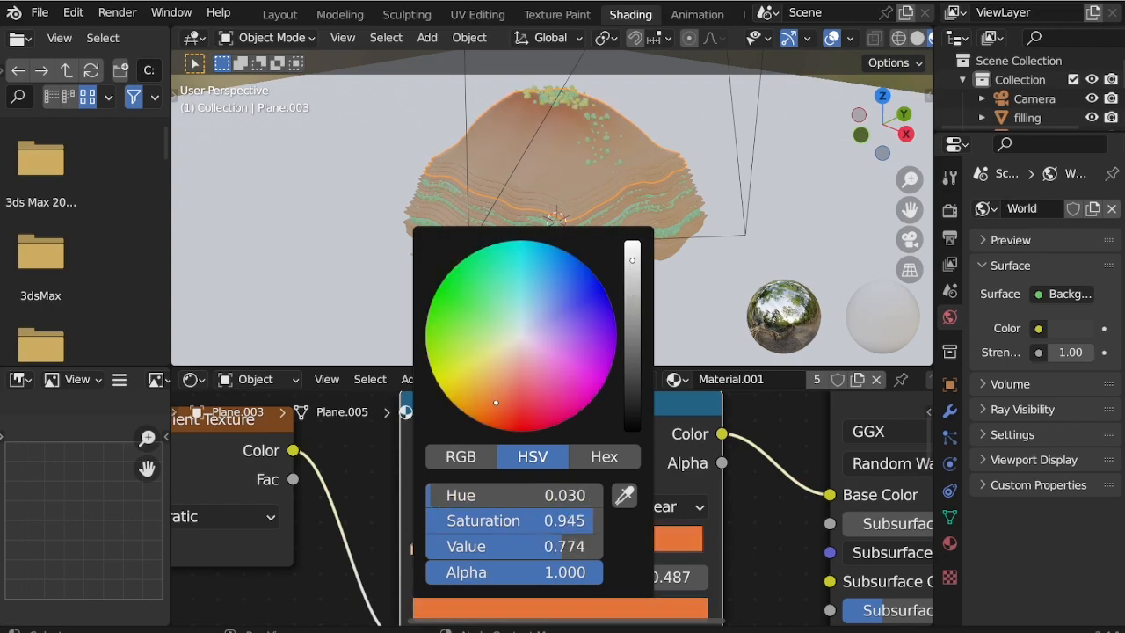
Show the viewport in rendered shading and move the ColorRamp's darker orange stop to 0.148
scroll(905, 39, down, 3)
click(898, 38)
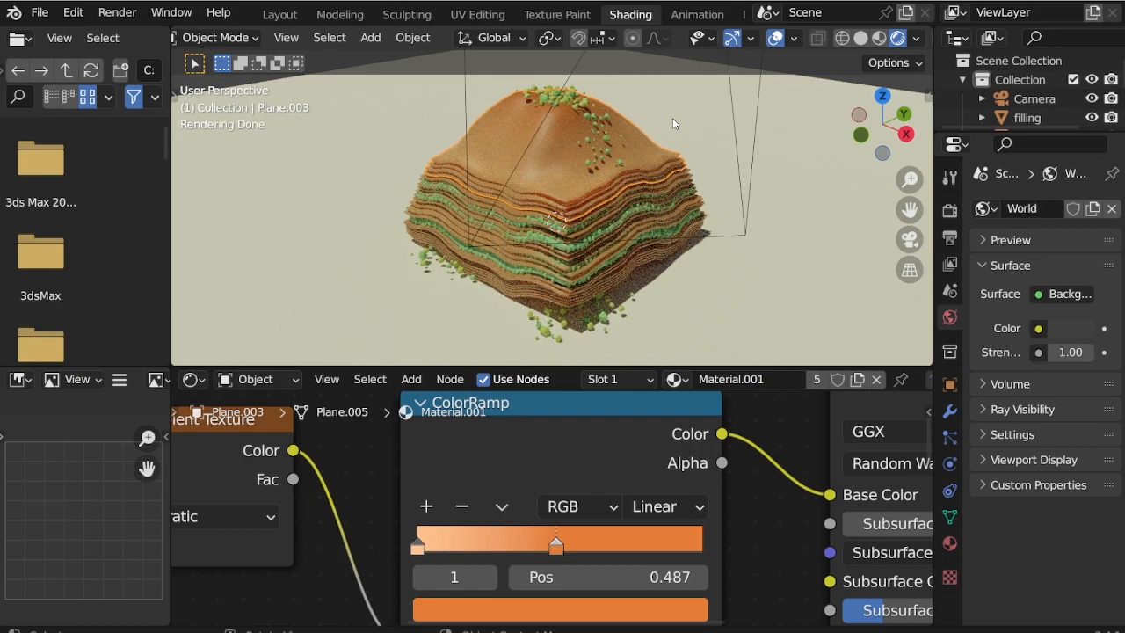
drag(554, 551, 480, 555)
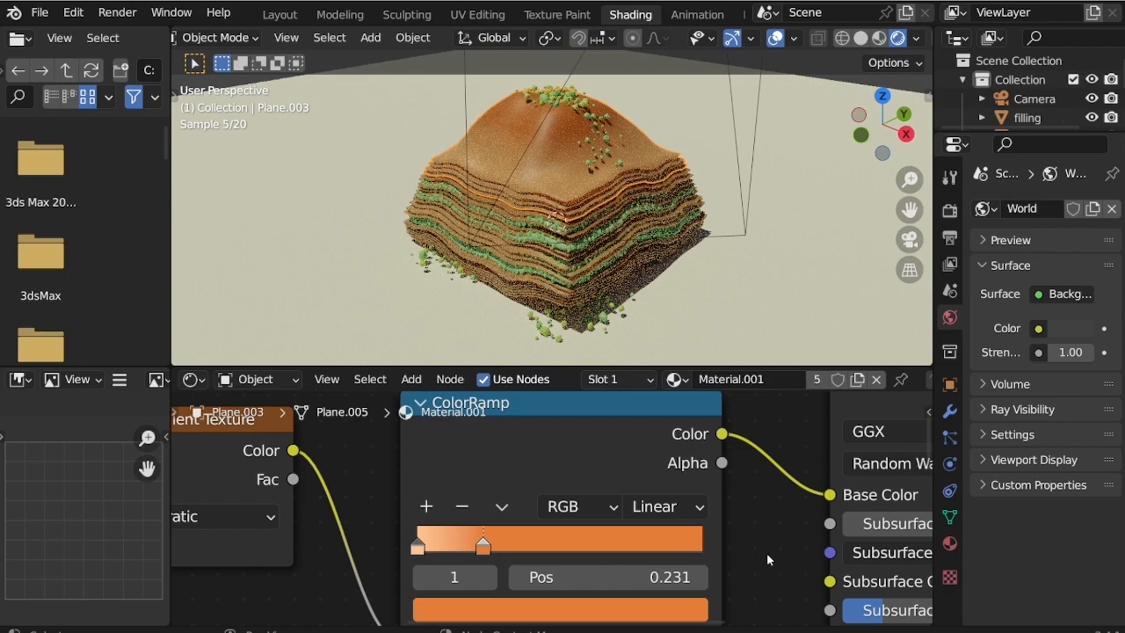
drag(483, 546, 460, 547)
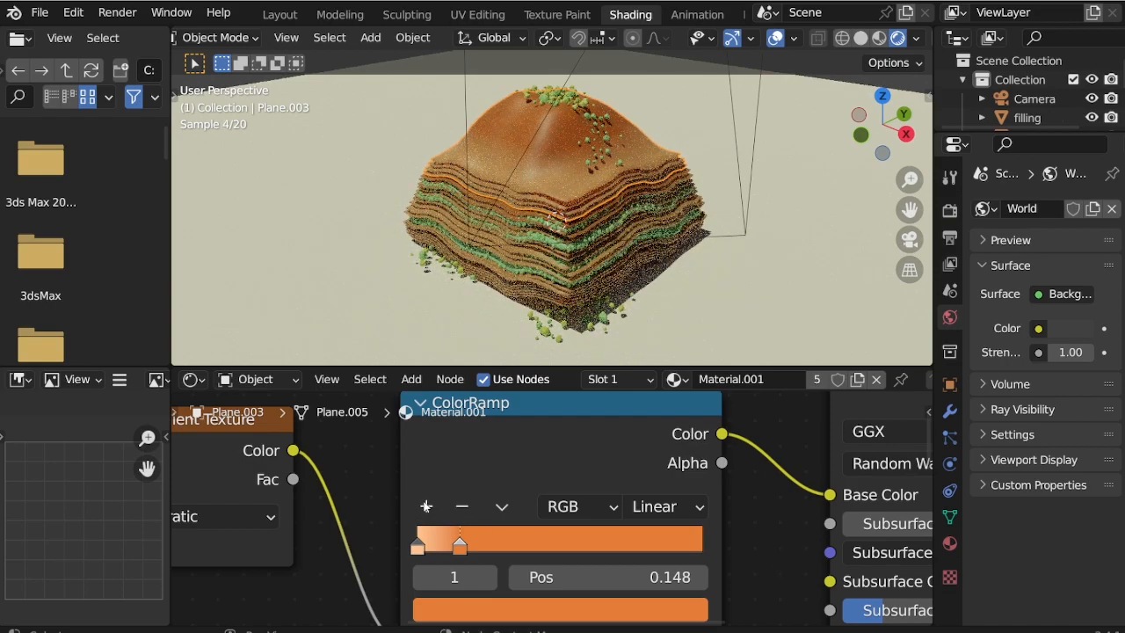
Add a ColorRamp stop at 0.074 and sample the ramp's darker orange as its color
click(426, 506)
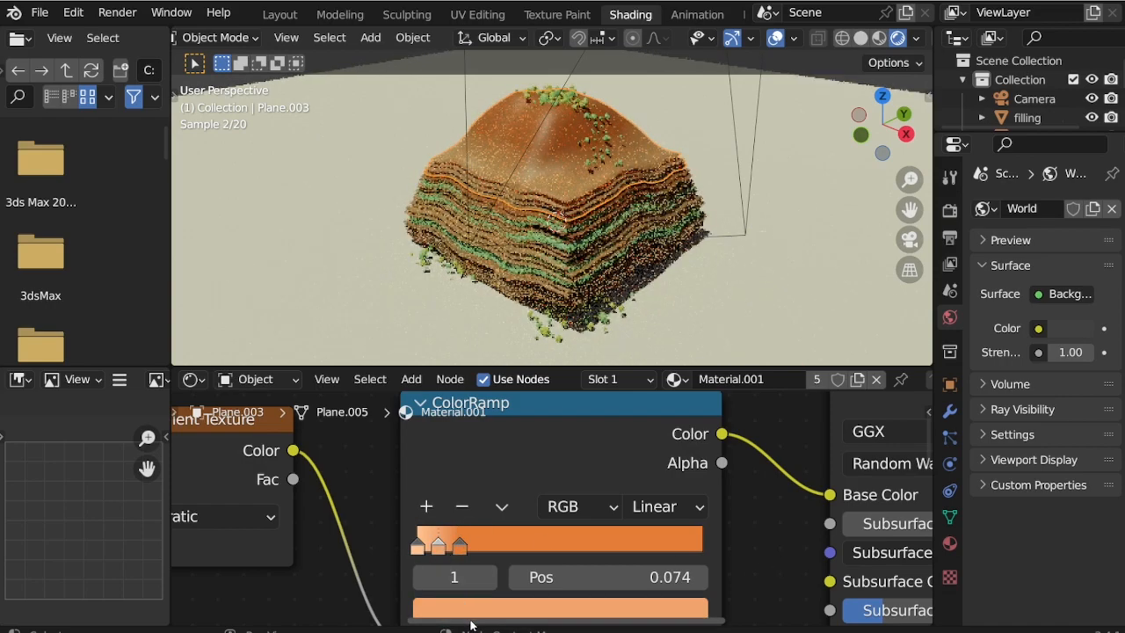
click(537, 609)
click(624, 495)
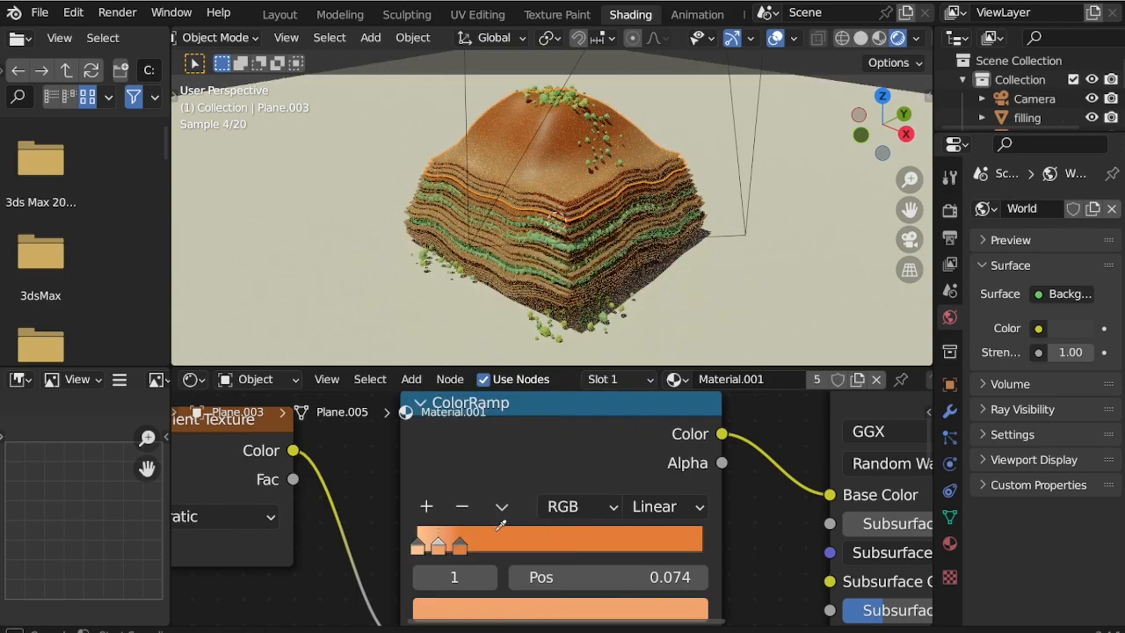
click(461, 542)
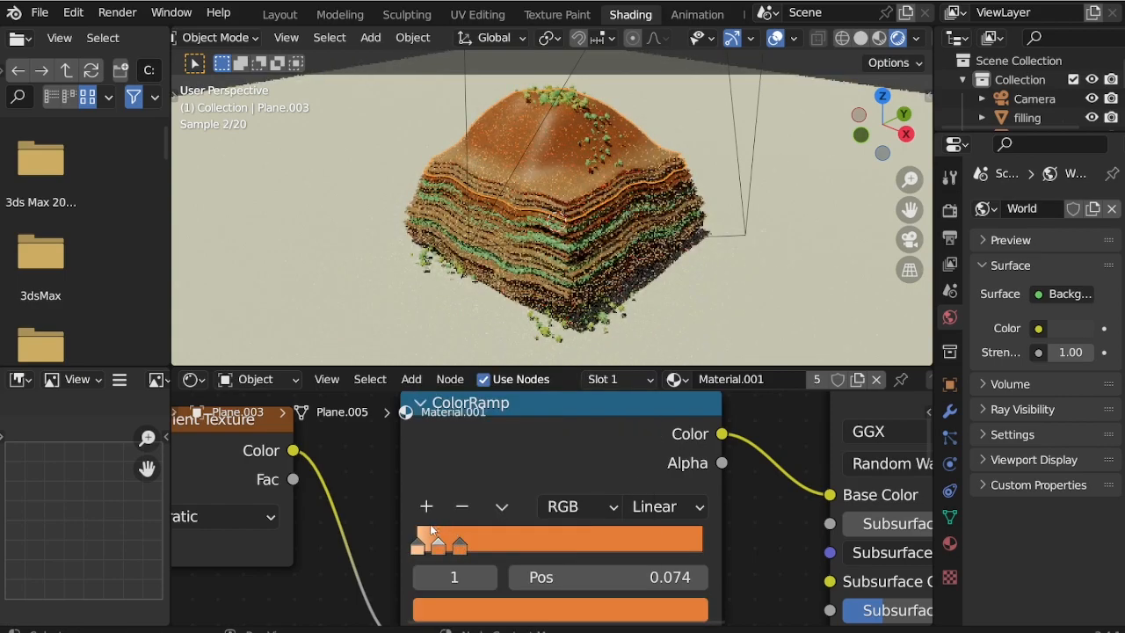
Spread out the ColorRamp stops by moving the last one to 0.577 and the middle one to 0.130
key(g)
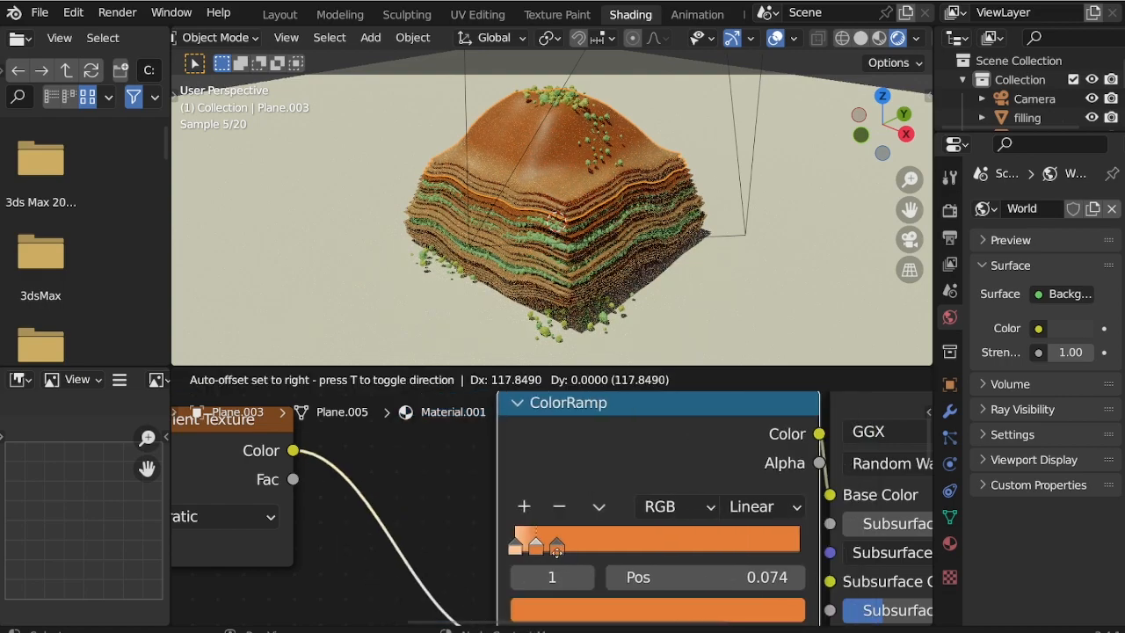
drag(472, 552, 471, 552)
drag(461, 551, 583, 550)
click(441, 552)
drag(441, 554, 456, 553)
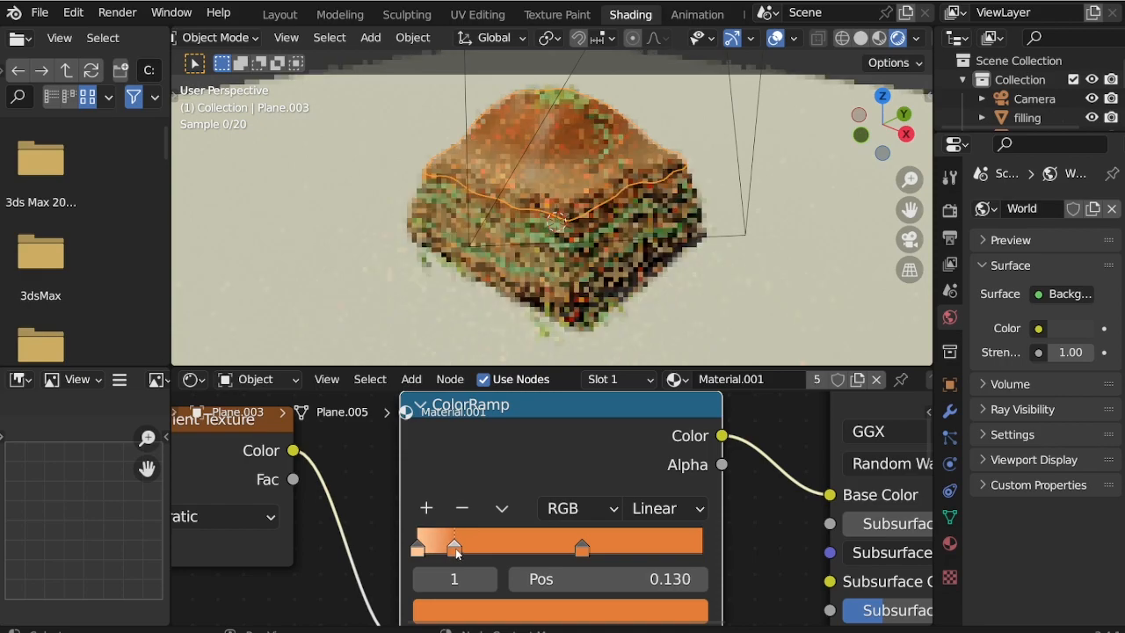
Darken the ColorRamp's last stop to a brownish orange
click(580, 548)
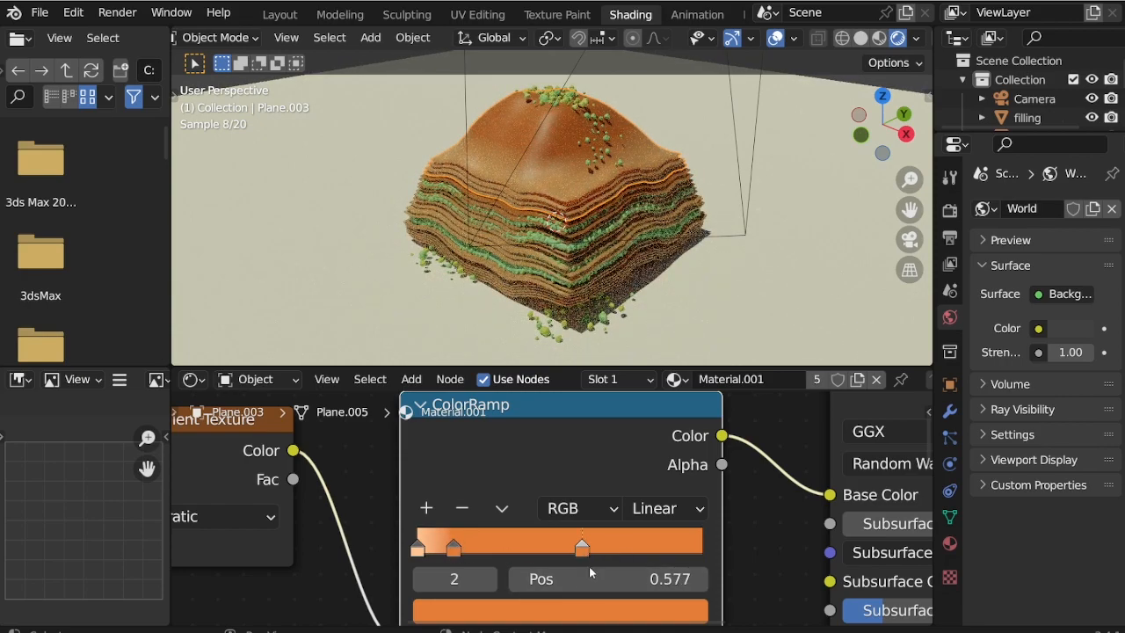
click(607, 610)
drag(632, 262, 632, 289)
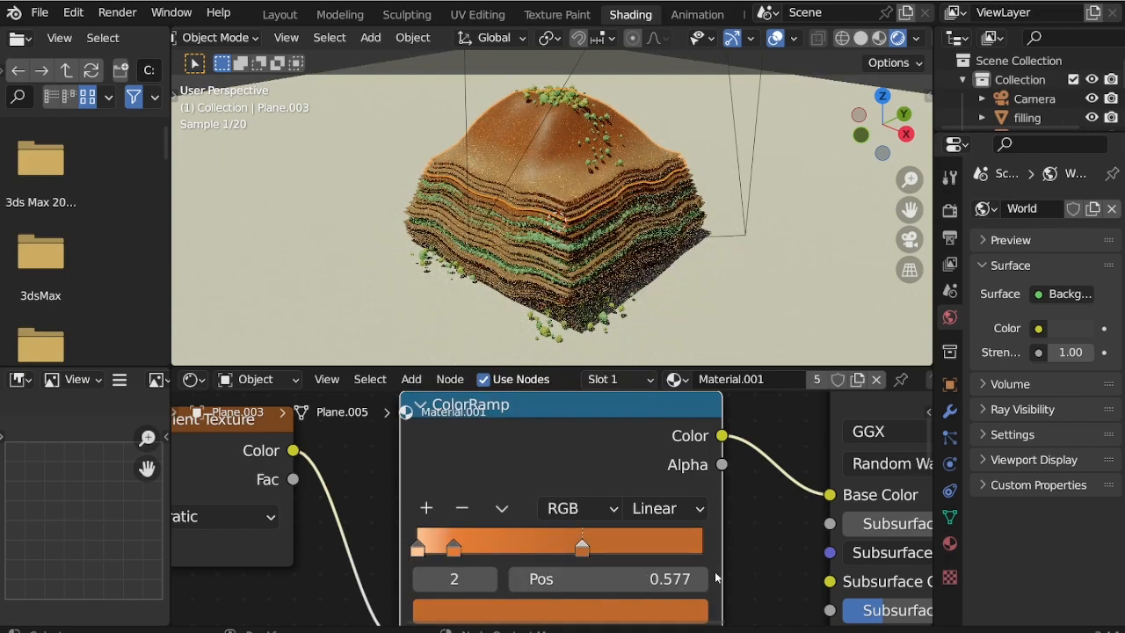
Move the ColorRamp's last stop to 1.000 and shift the middle stop past 0.208
drag(450, 551, 475, 550)
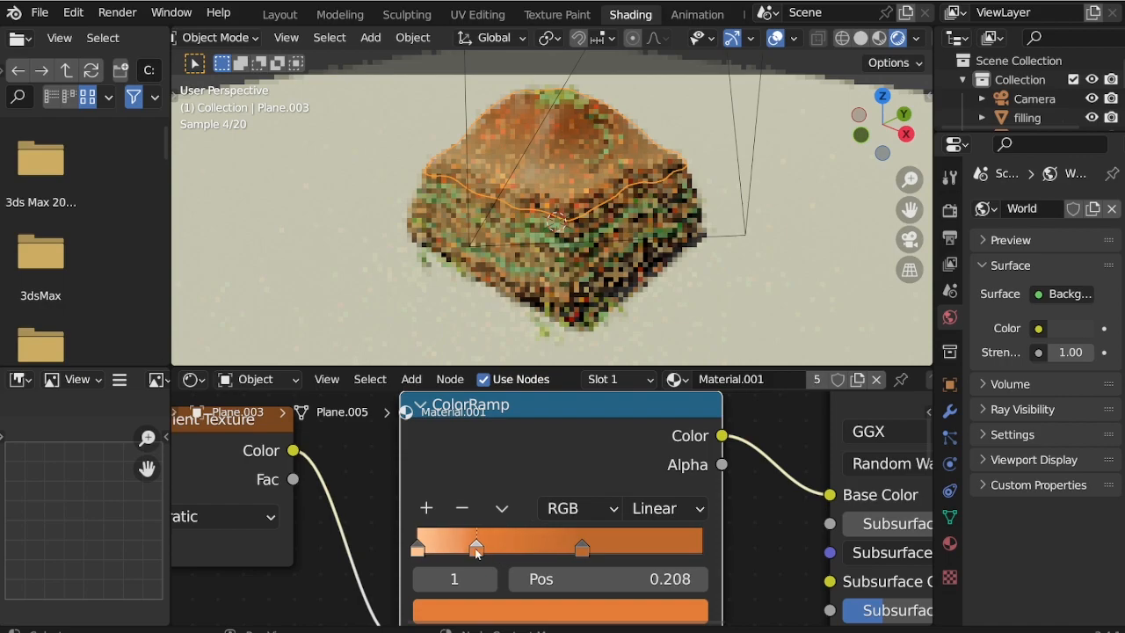
drag(585, 552, 734, 550)
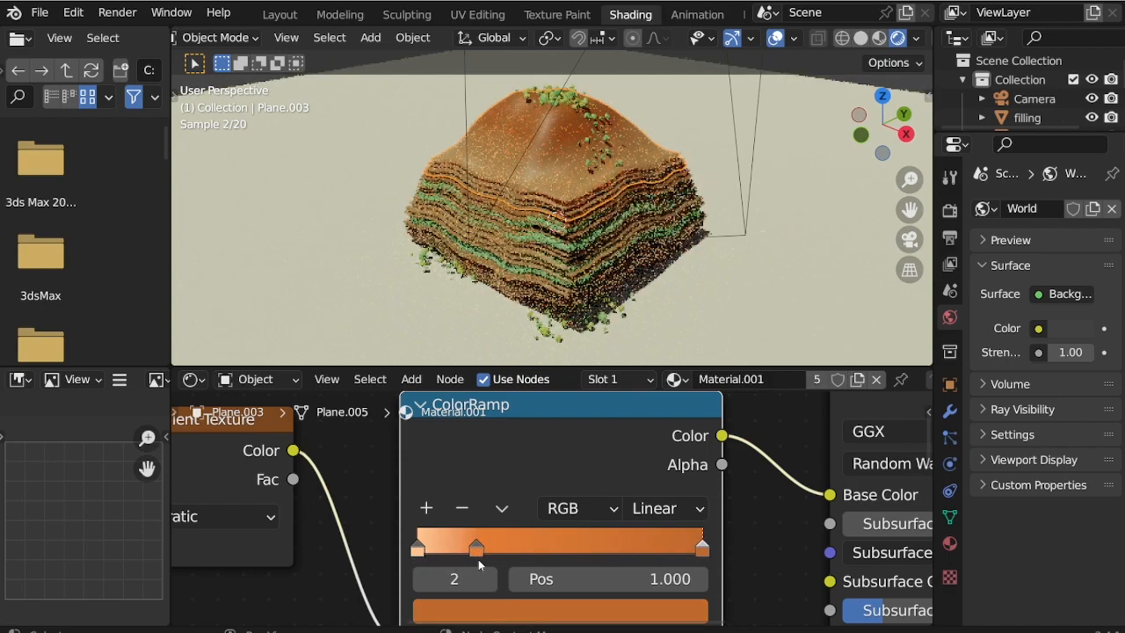
drag(477, 549, 501, 551)
Move the ColorRamp's darker orange stop to 0.178 and lower the first stop's color value to 0.737
drag(418, 552, 469, 550)
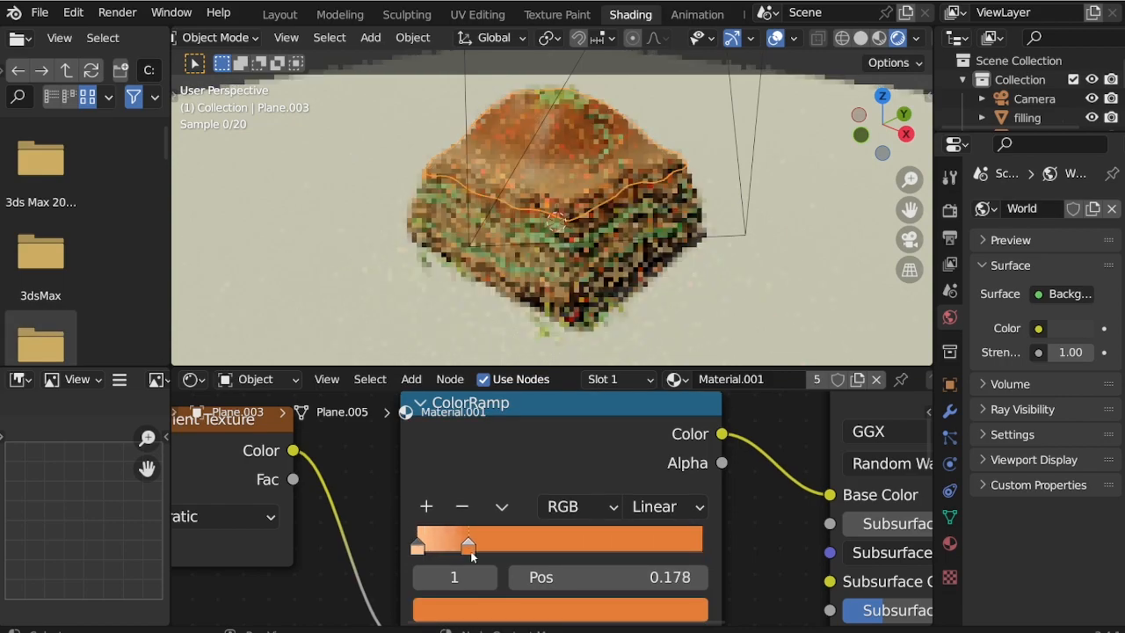
click(420, 549)
click(481, 609)
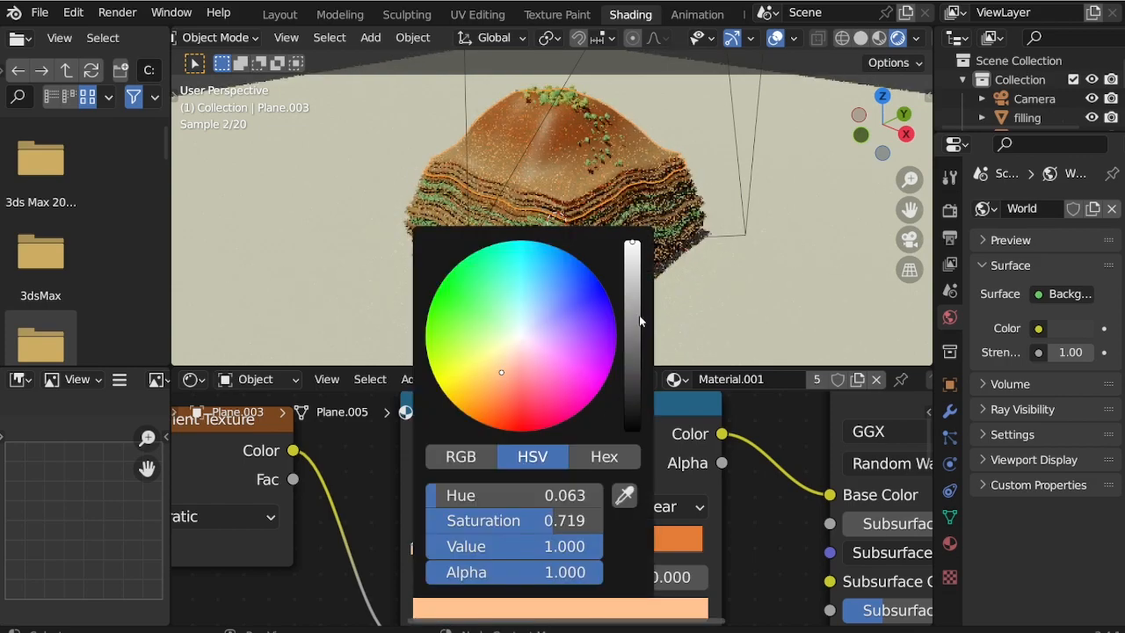
drag(629, 262, 630, 291)
Shift the first stop's color to a stronger orange with hue 0.062 and saturation 0.878, and brighten it
click(456, 612)
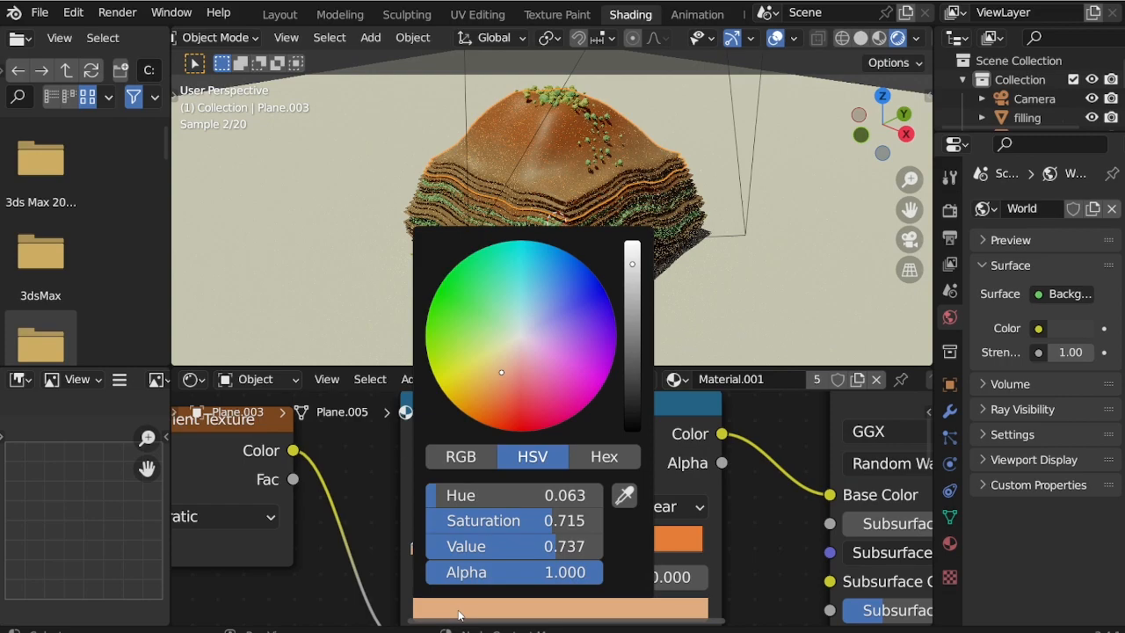
mouse_move(501, 365)
mouse_down()
mouse_move(502, 353)
mouse_move(502, 382)
mouse_move(502, 370)
mouse_move(491, 386)
mouse_up()
drag(632, 264, 632, 255)
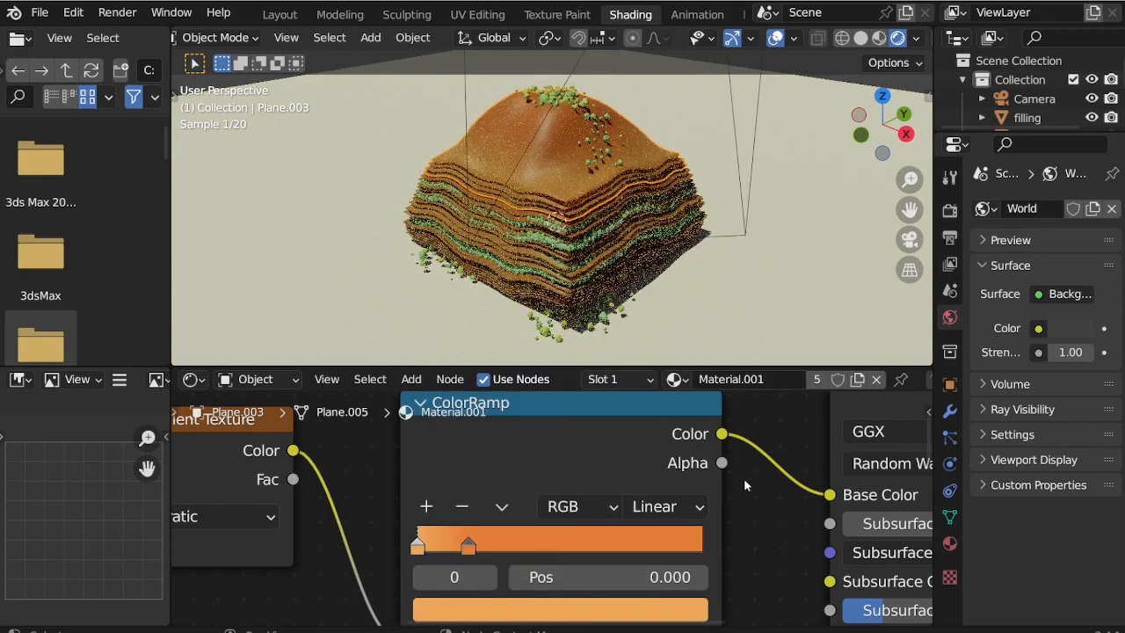
click(492, 610)
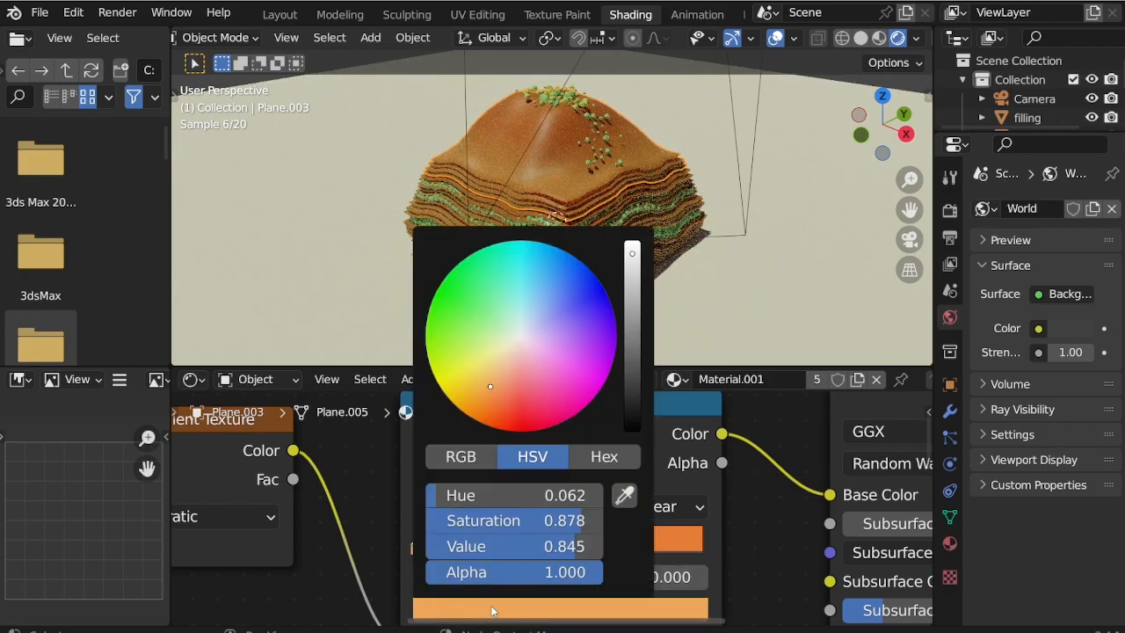
drag(631, 253, 631, 245)
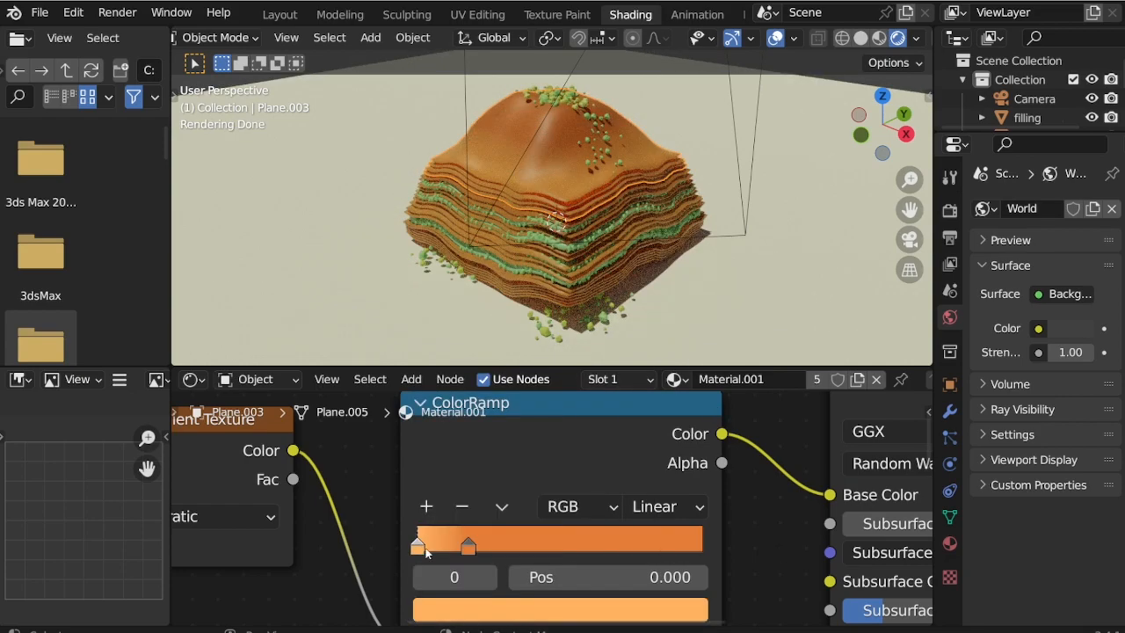
Add a third stop near the ColorRamp's start and lighten the stop at 0.000 to a pale orange
drag(438, 545, 392, 545)
click(427, 507)
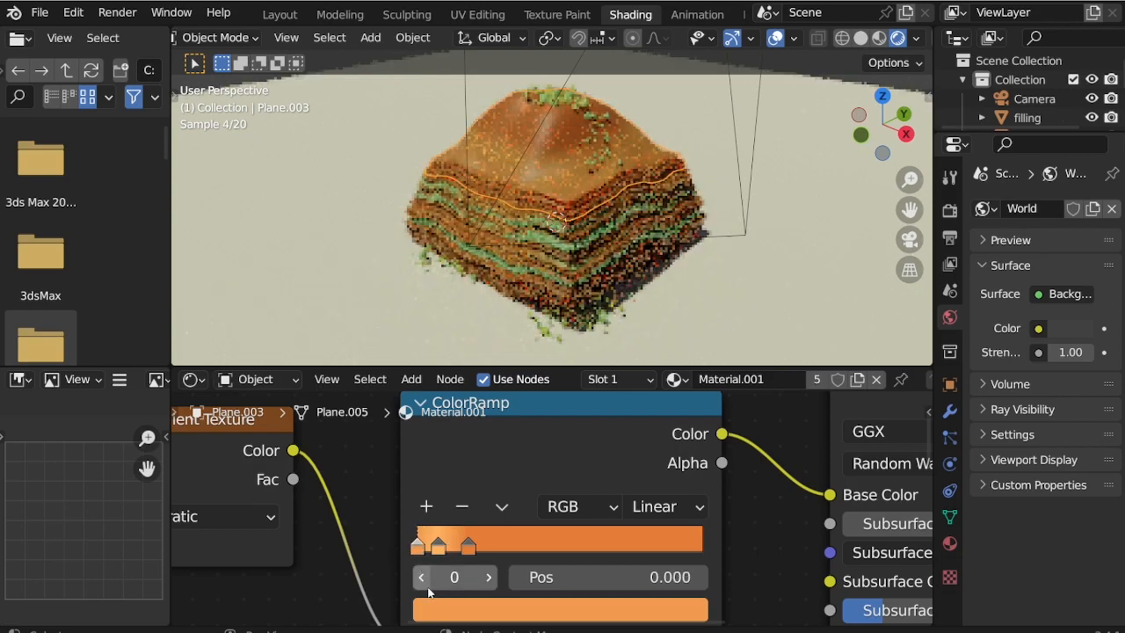
click(438, 614)
drag(491, 392, 499, 371)
drag(638, 255, 636, 243)
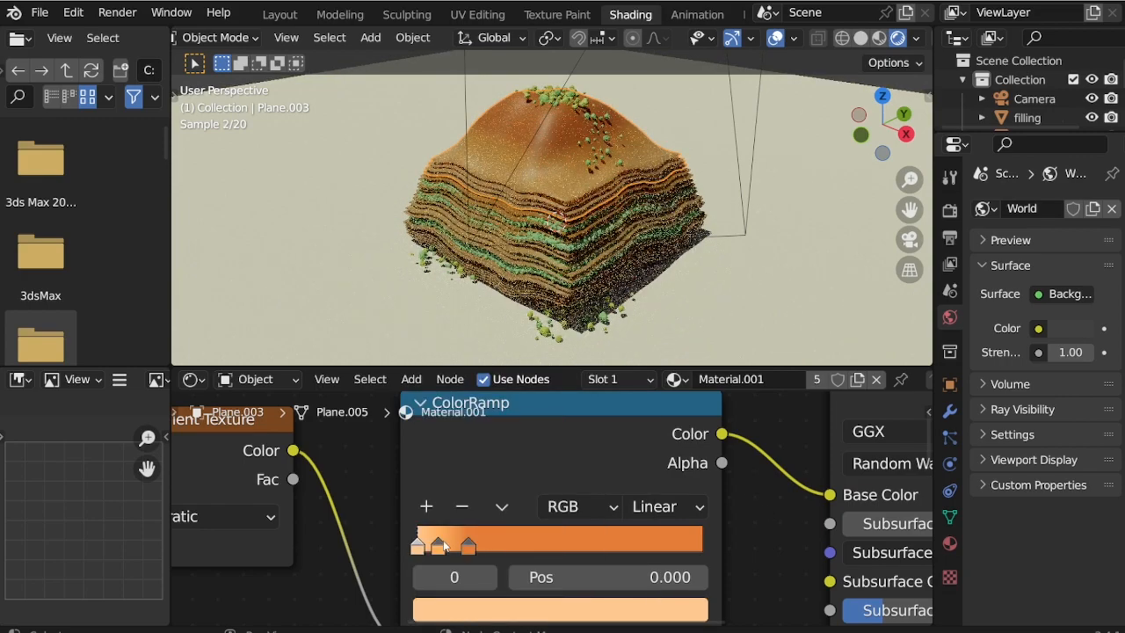
Darken the color of the ColorRamp stop at 0.072 slightly and nudge it a little further along the ramp
click(442, 546)
click(444, 610)
drag(633, 242, 633, 262)
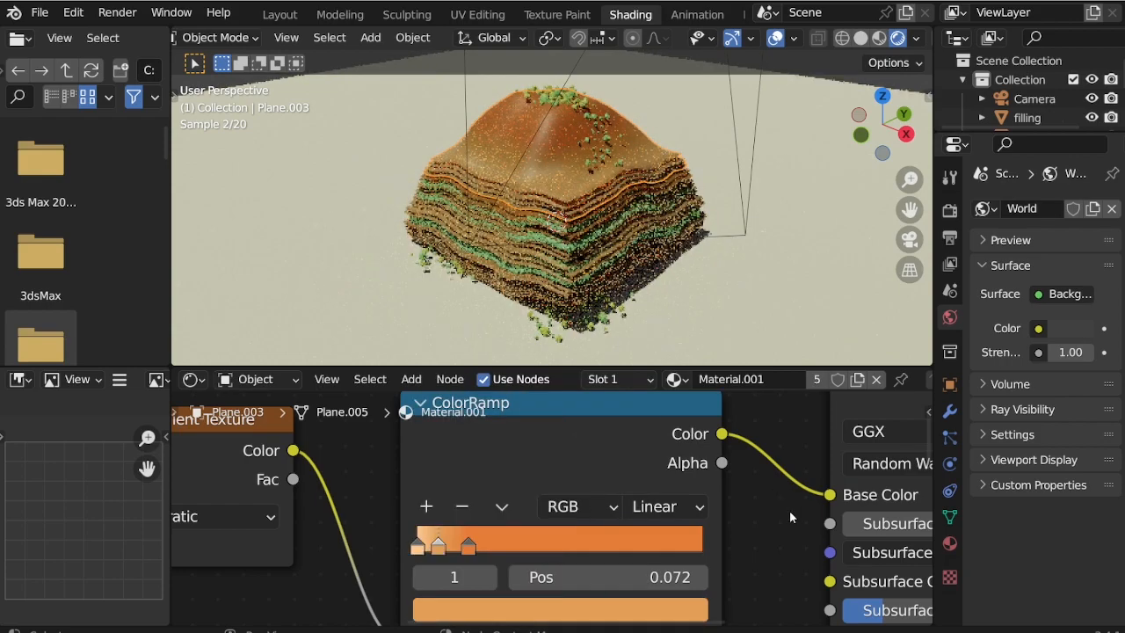
drag(438, 552, 440, 552)
Recolor the ColorRamp's first stop to a more saturated yellowish orange
click(417, 547)
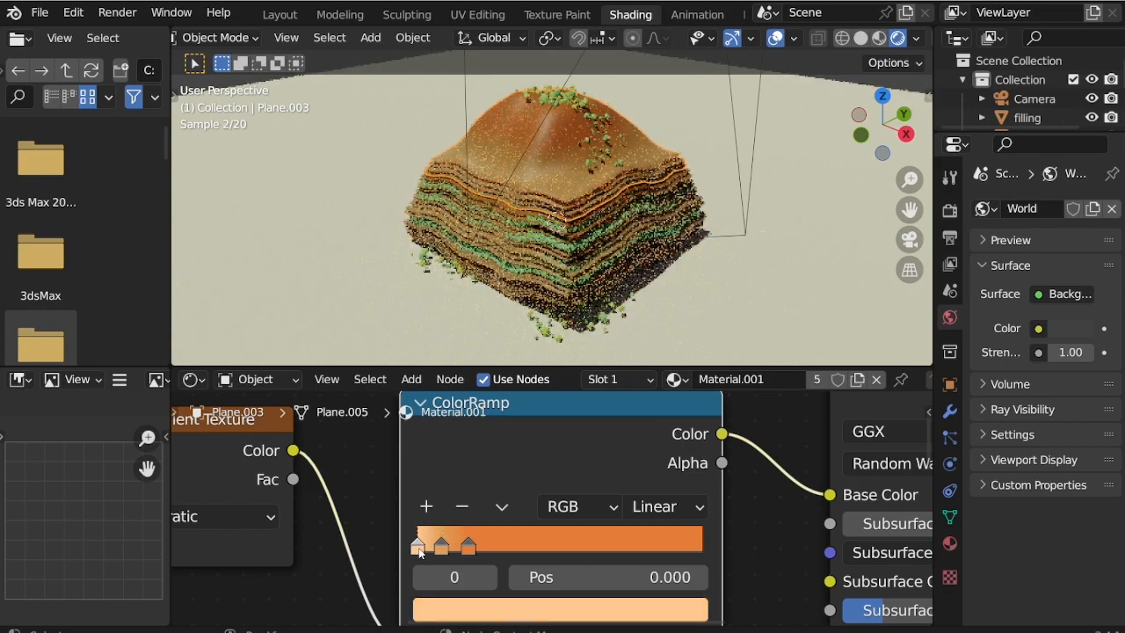
click(458, 616)
drag(502, 357, 490, 389)
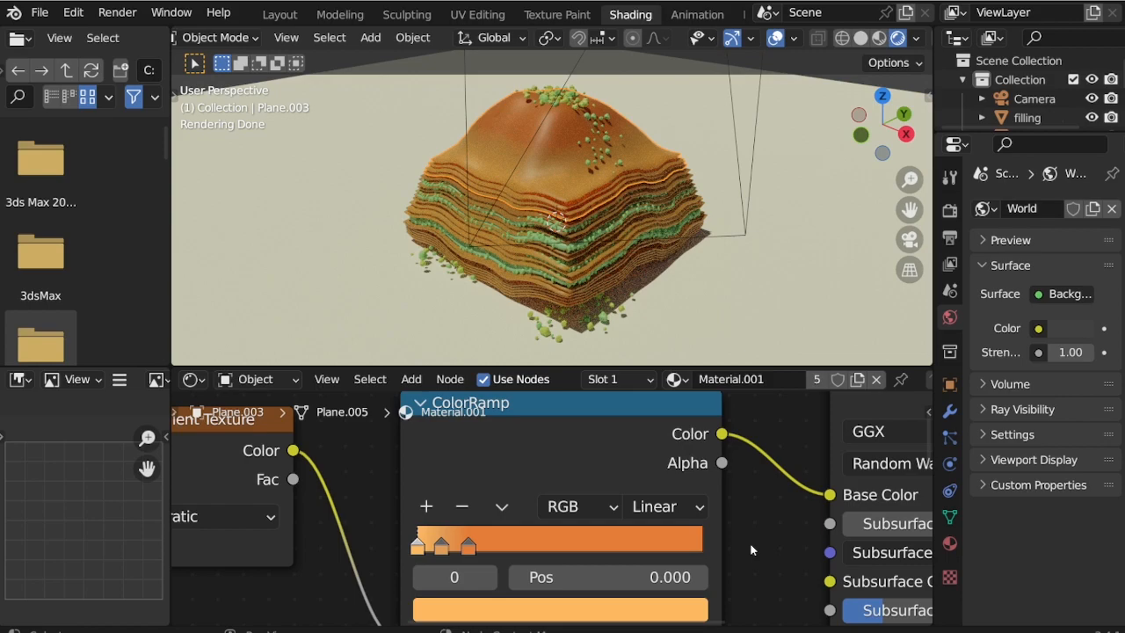
Switch to the Layout workspace in solid shading and duplicate the linked top sheet of Plane.003 in place in Edit Mode
click(281, 15)
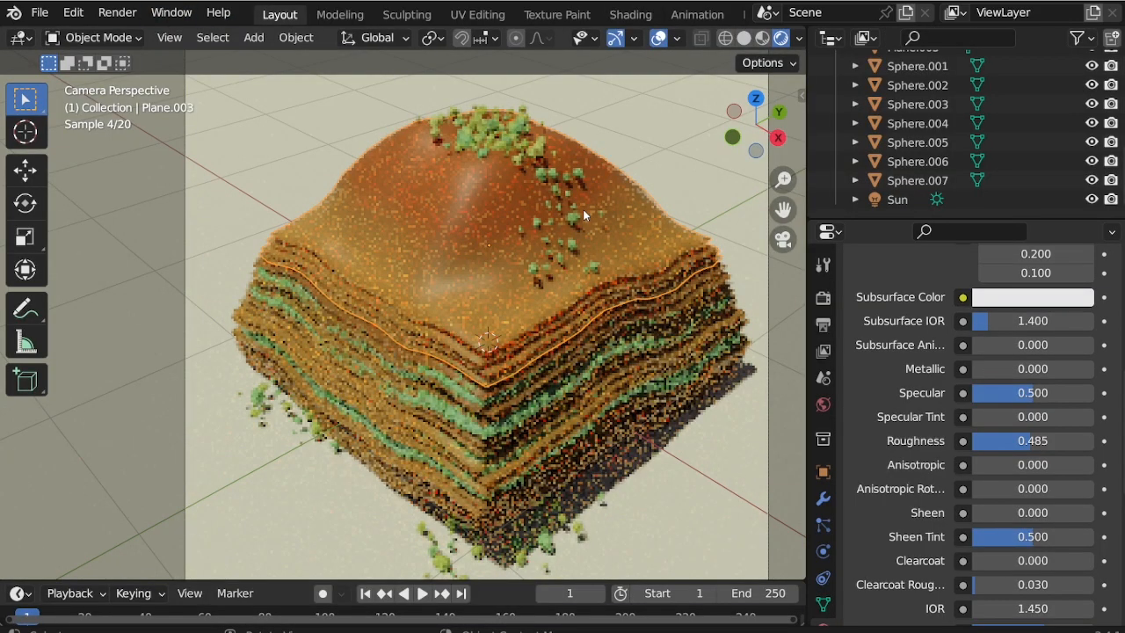
click(744, 37)
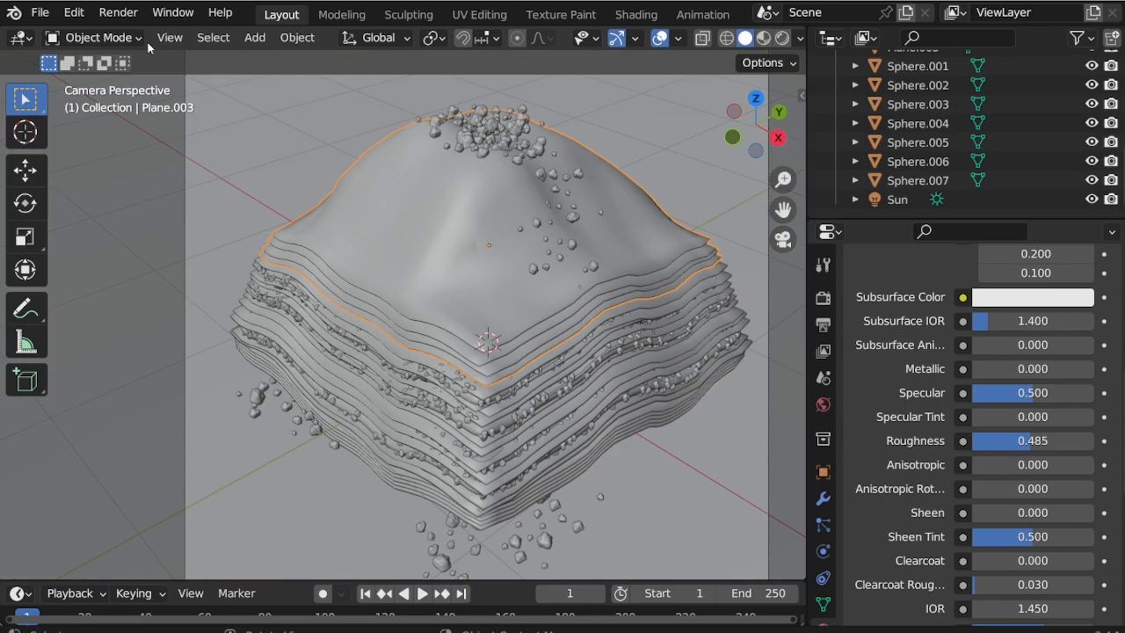
click(112, 38)
click(97, 81)
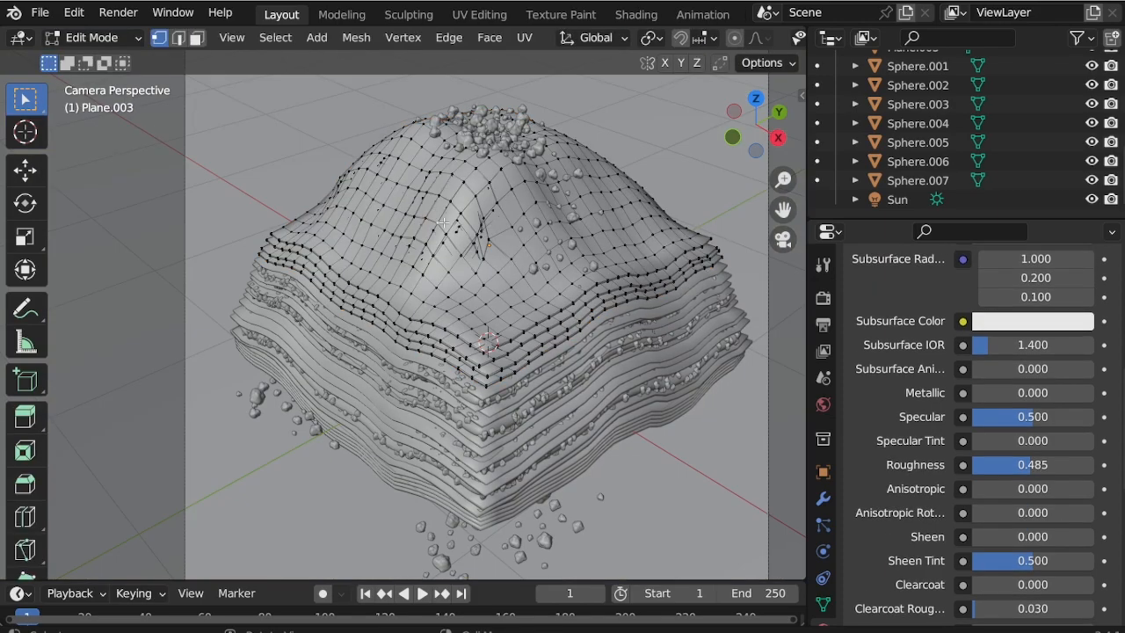
key(l)
key(shift+d)
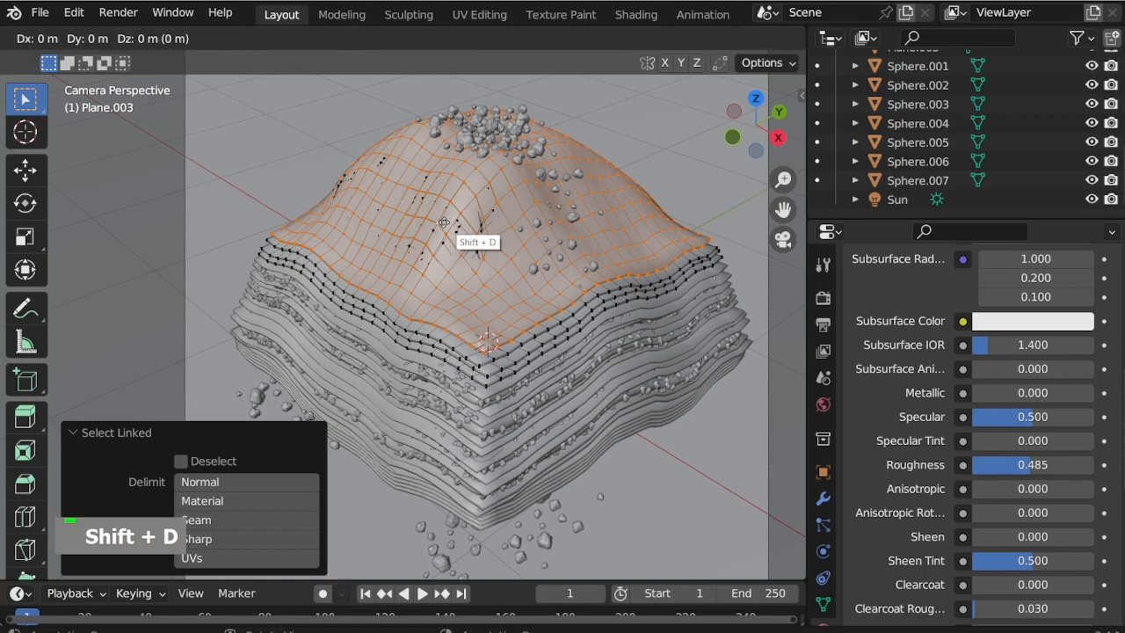
right_click(312, 143)
Separate the duplicated top sheet into its own object and return to Object Mode
key(p)
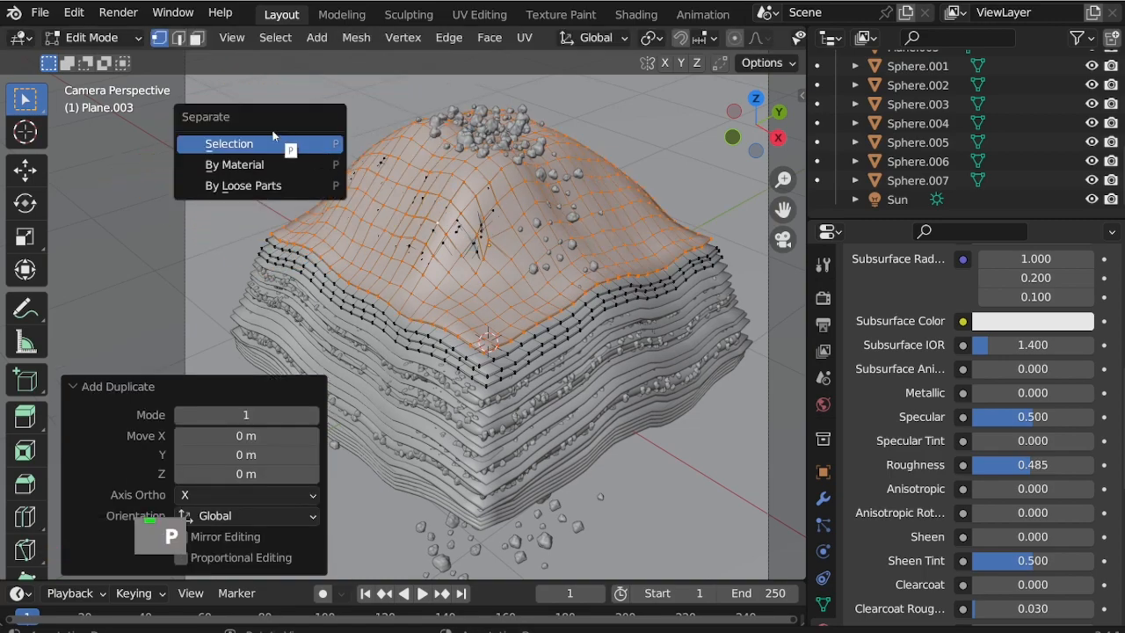
click(274, 144)
click(97, 36)
click(102, 60)
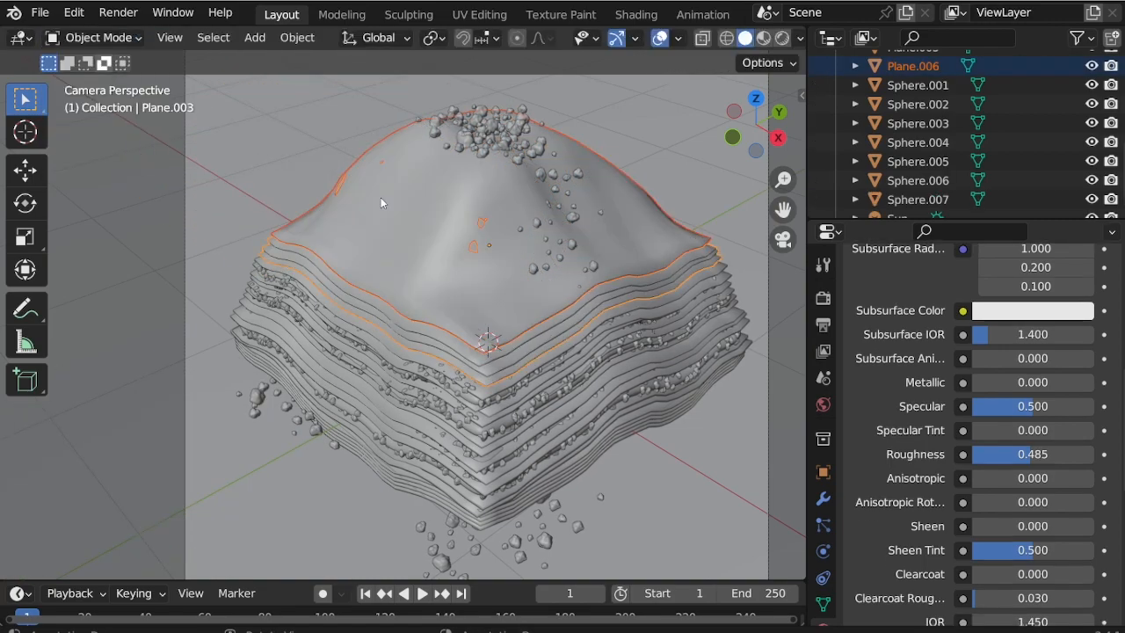
Select the separated top sheet, Plane.006, and raise it about 0.074 m along the Z axis
scroll(933, 148, down, 5)
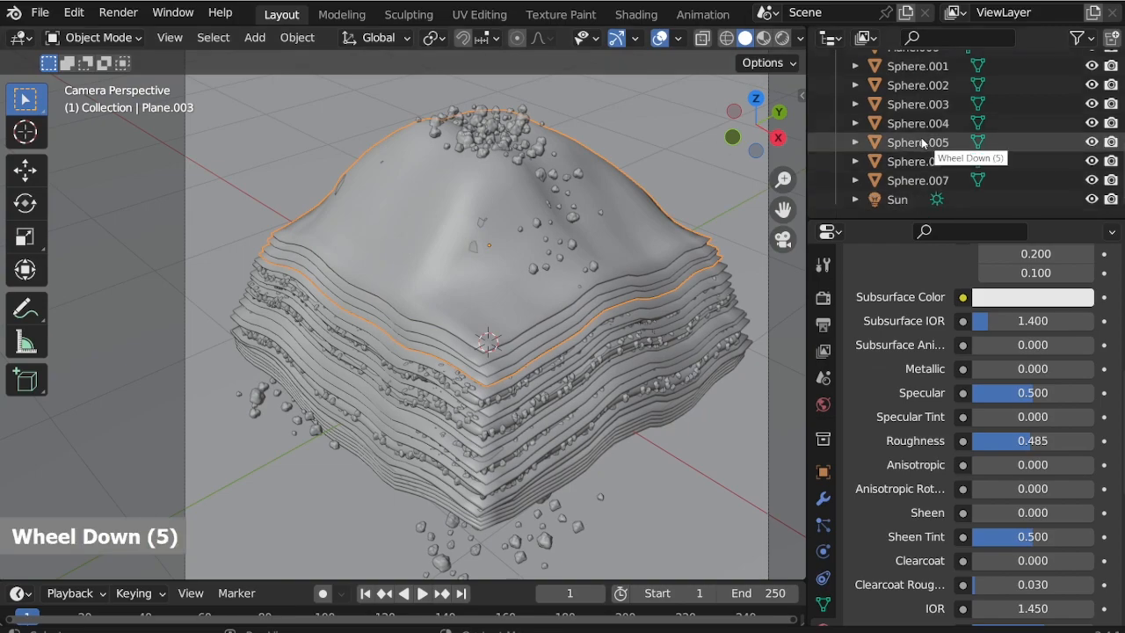
scroll(932, 150, up, 9)
scroll(932, 160, down, 3)
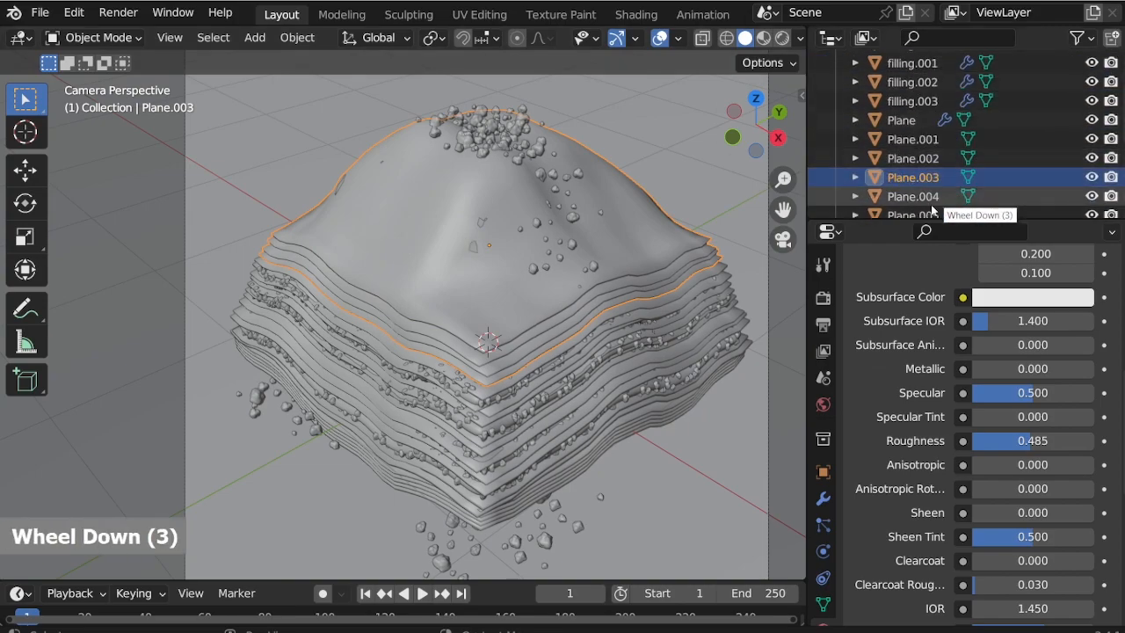
click(930, 199)
click(927, 215)
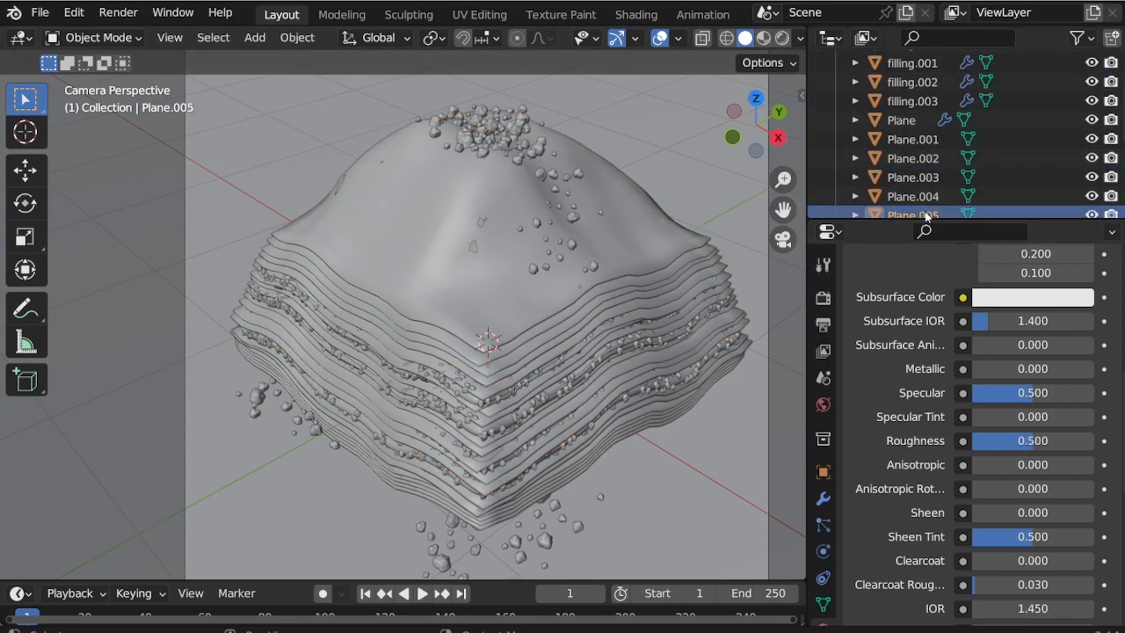
double_click(919, 160)
double_click(915, 146)
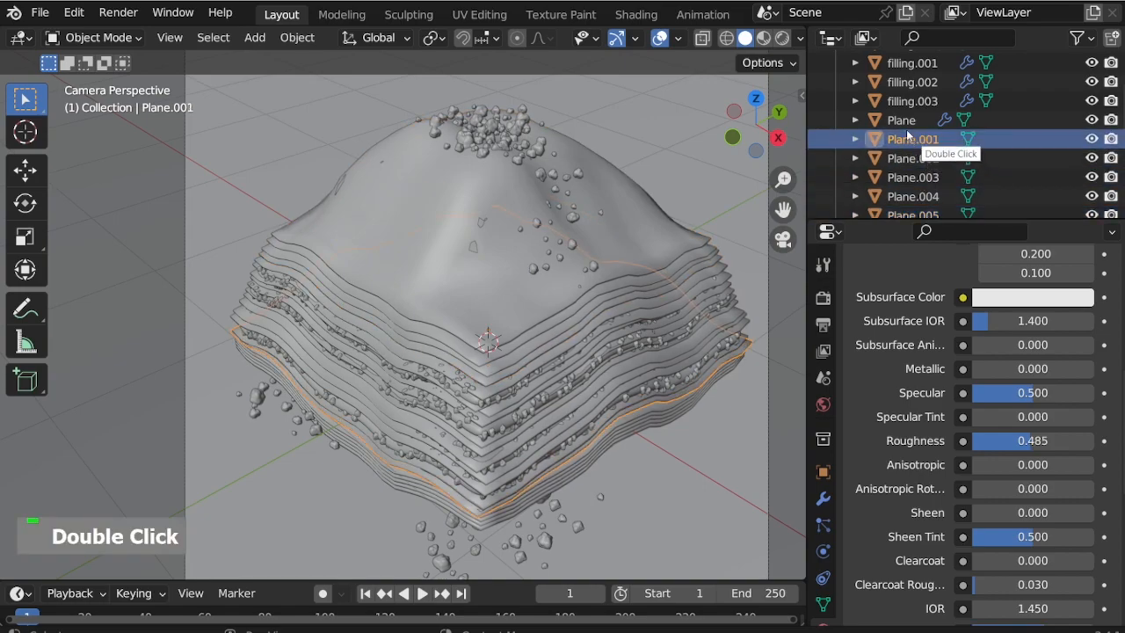
scroll(910, 133, down, 4)
click(919, 139)
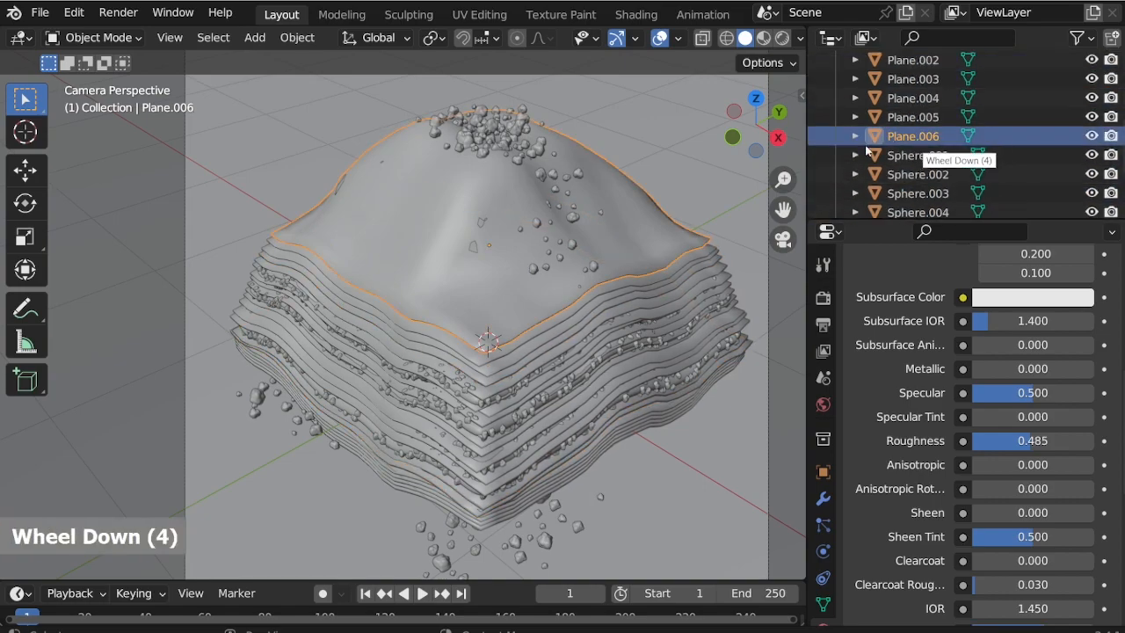
key(g)
key(z)
click(519, 160)
scroll(444, 139, up, 3)
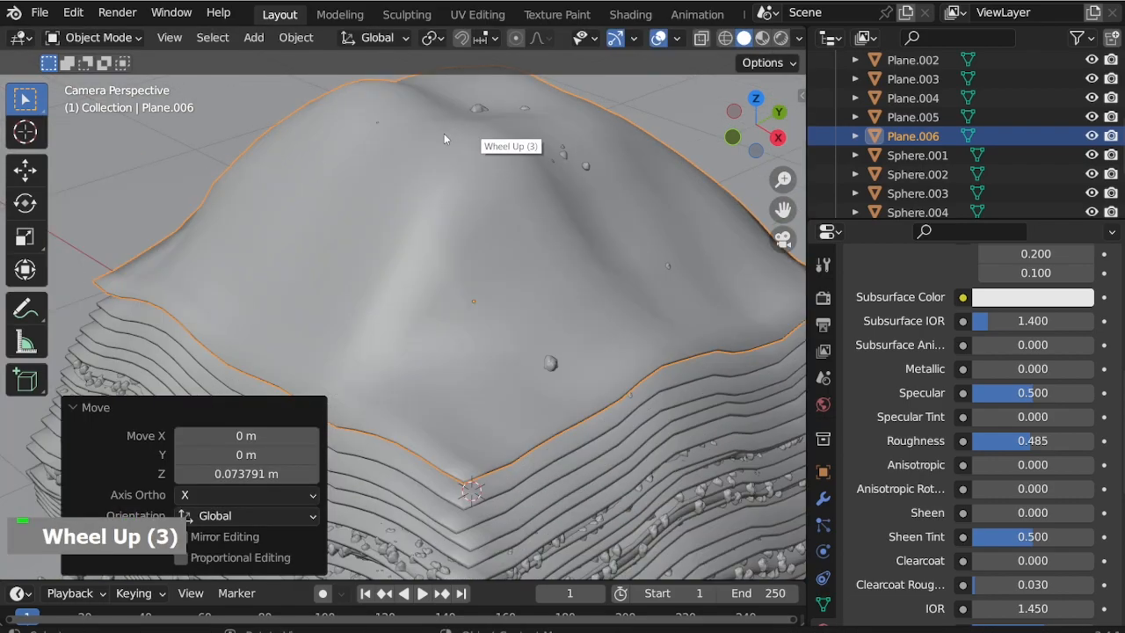
Subdivide the whole Plane.006 mesh with more than one cut and return to Object Mode
middle_drag(363, 214, 436, 218)
scroll(425, 227, up, 4)
click(97, 37)
click(114, 80)
key(a)
right_click(409, 219)
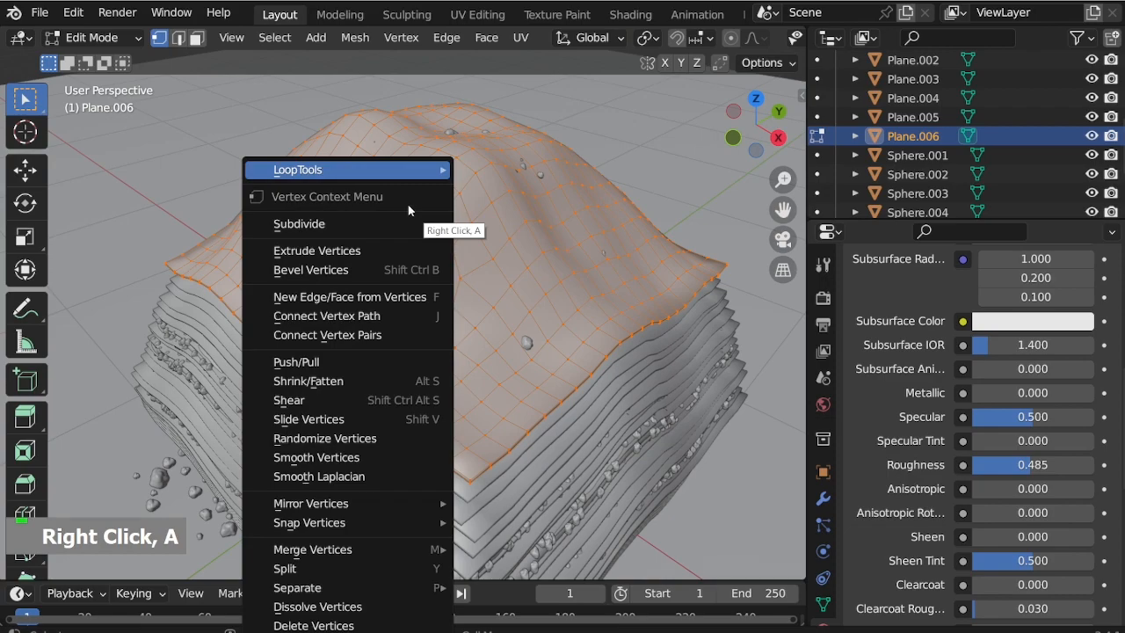
click(393, 224)
double_click(309, 433)
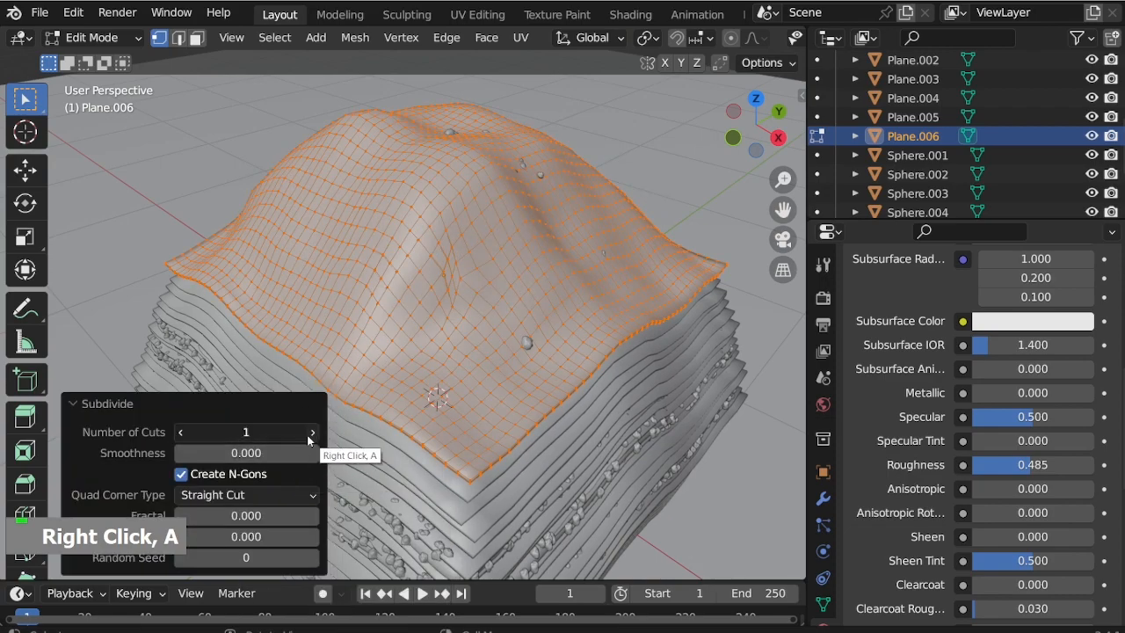
double_click(310, 433)
click(97, 37)
click(101, 60)
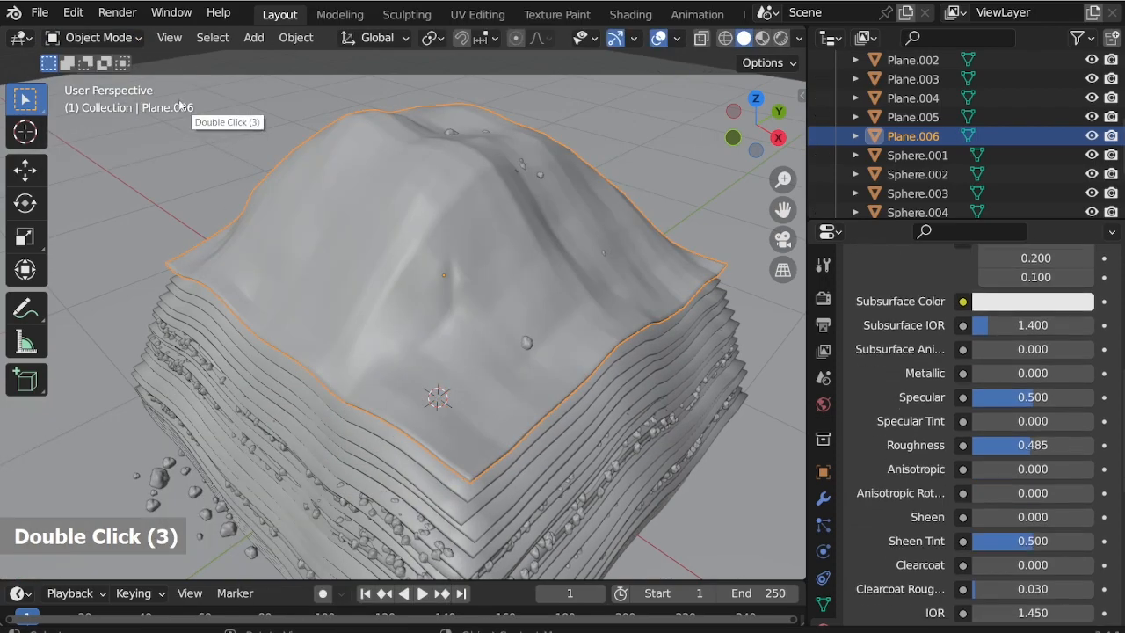
Enter Sculpt Mode on Plane.006, choose the Cloth brush with a 57 px radius, and sculpt the first folds on the slope
click(120, 39)
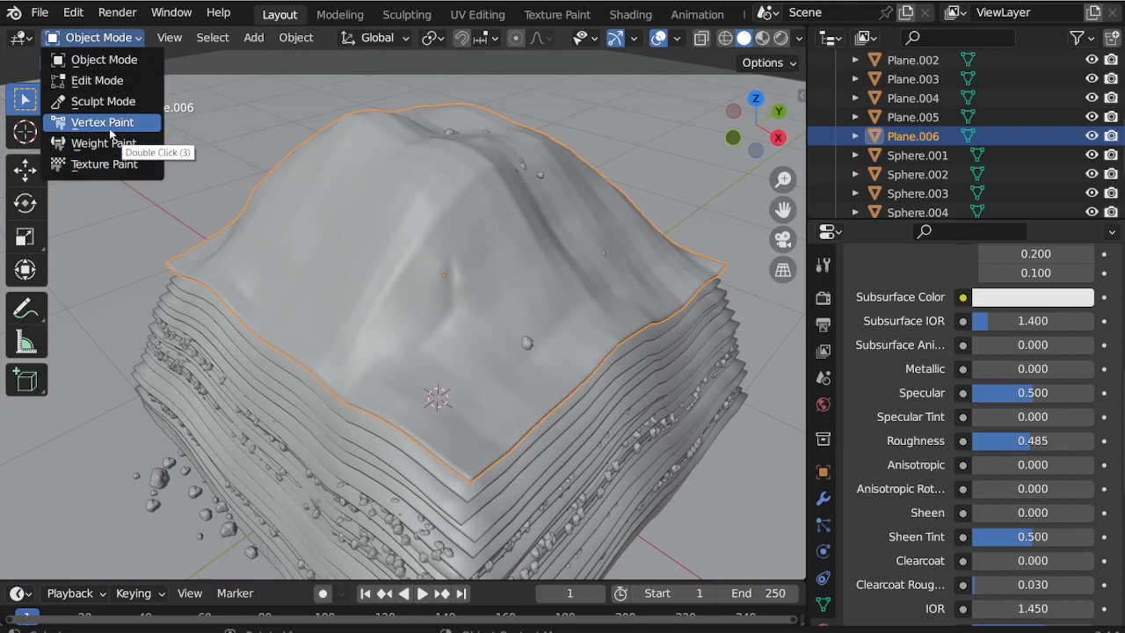
click(103, 101)
scroll(27, 431, down, 20)
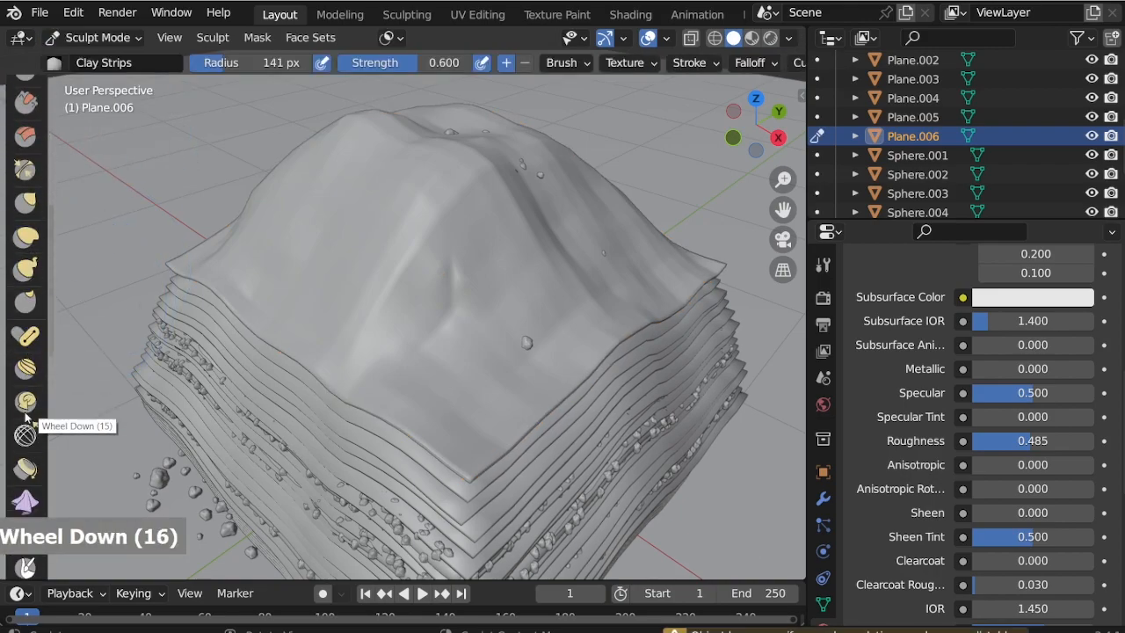
click(26, 404)
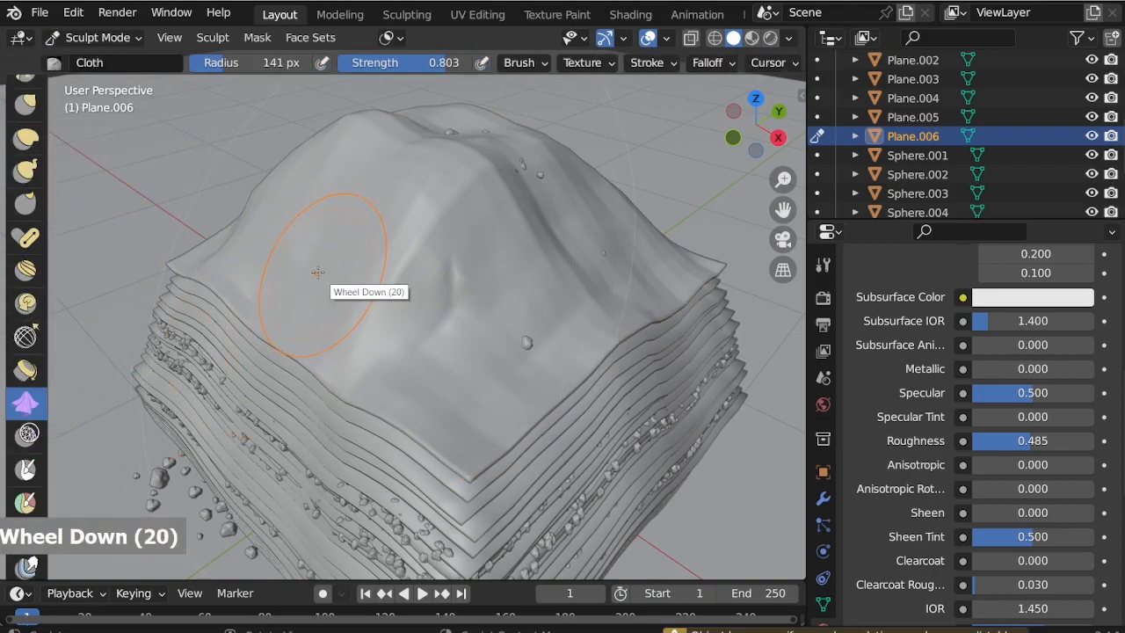
drag(270, 63, 269, 62)
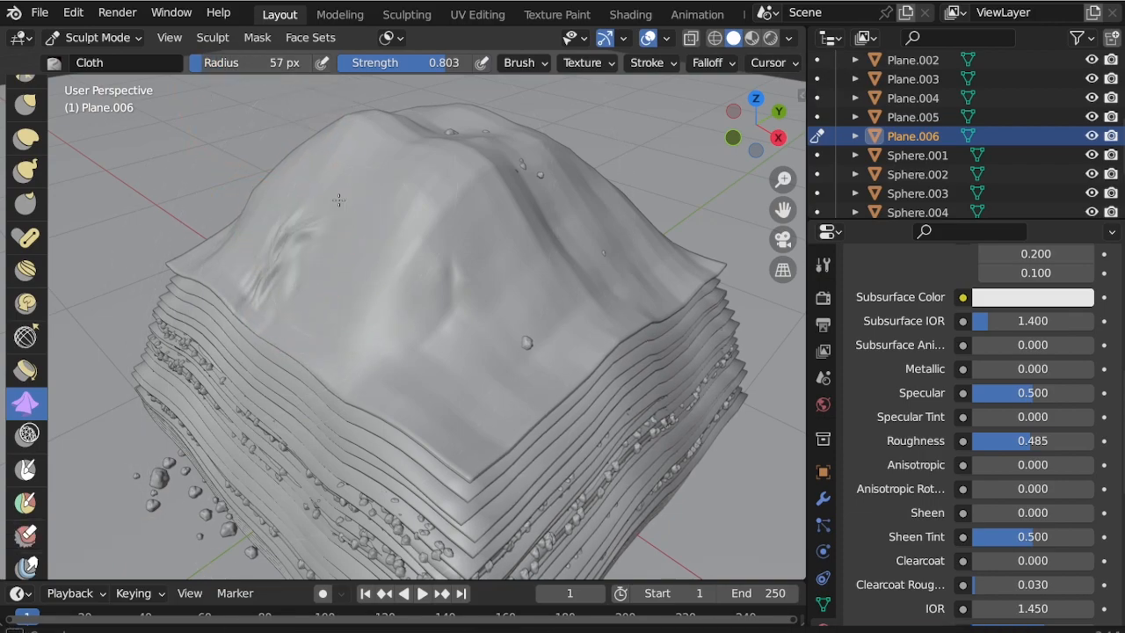
Sculpt flowing folds with the Cloth brush across the slopes and corners on all sides of the top sheet
middle_drag(337, 231, 418, 261)
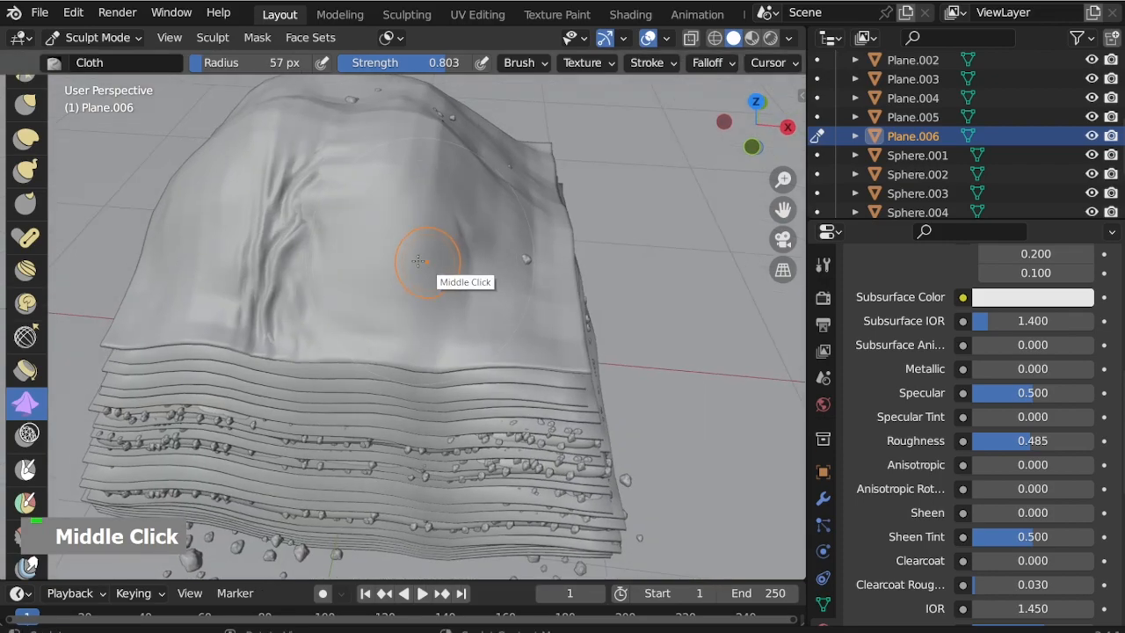
mouse_move(395, 200)
mouse_down()
mouse_move(411, 183)
mouse_move(394, 271)
mouse_move(428, 290)
mouse_up()
drag(167, 277, 223, 160)
mouse_move(408, 193)
middle_down()
mouse_move(313, 237)
mouse_move(473, 243)
middle_up()
middle_drag(473, 363, 454, 290)
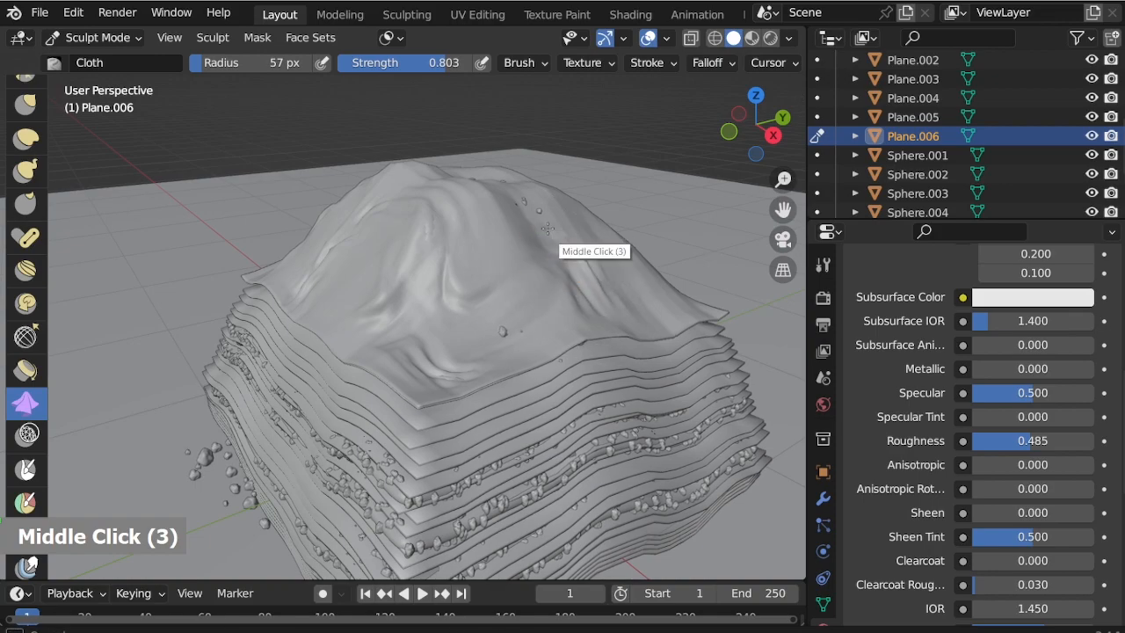
mouse_move(530, 220)
middle_down()
mouse_move(392, 231)
mouse_move(516, 223)
middle_up()
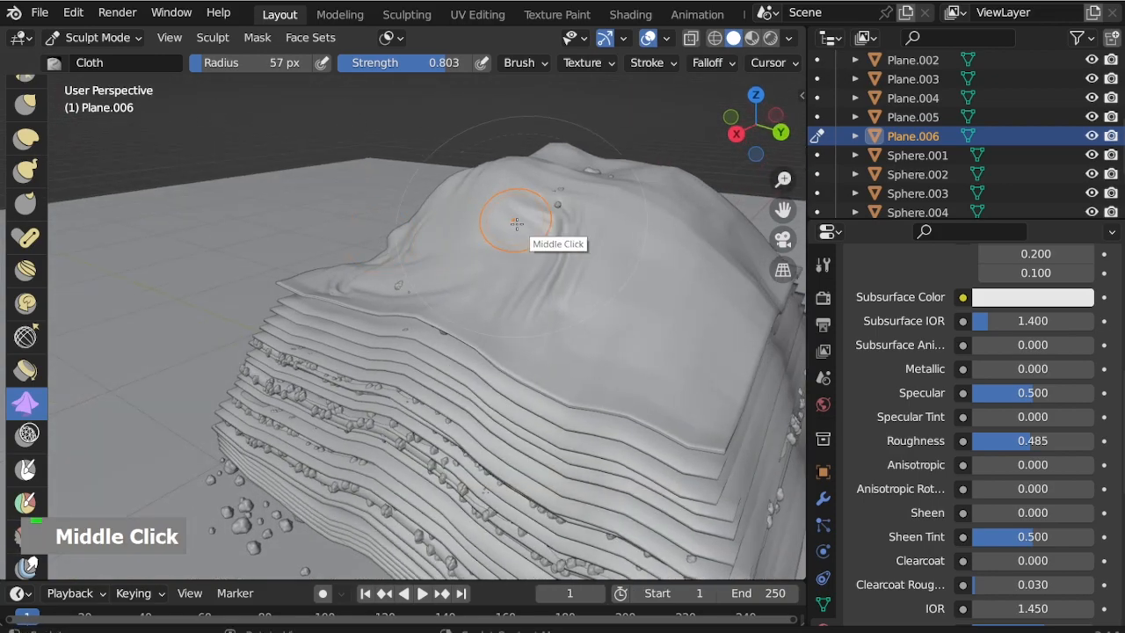
middle_drag(420, 293, 607, 290)
middle_click(426, 286)
scroll(519, 192, up, 2)
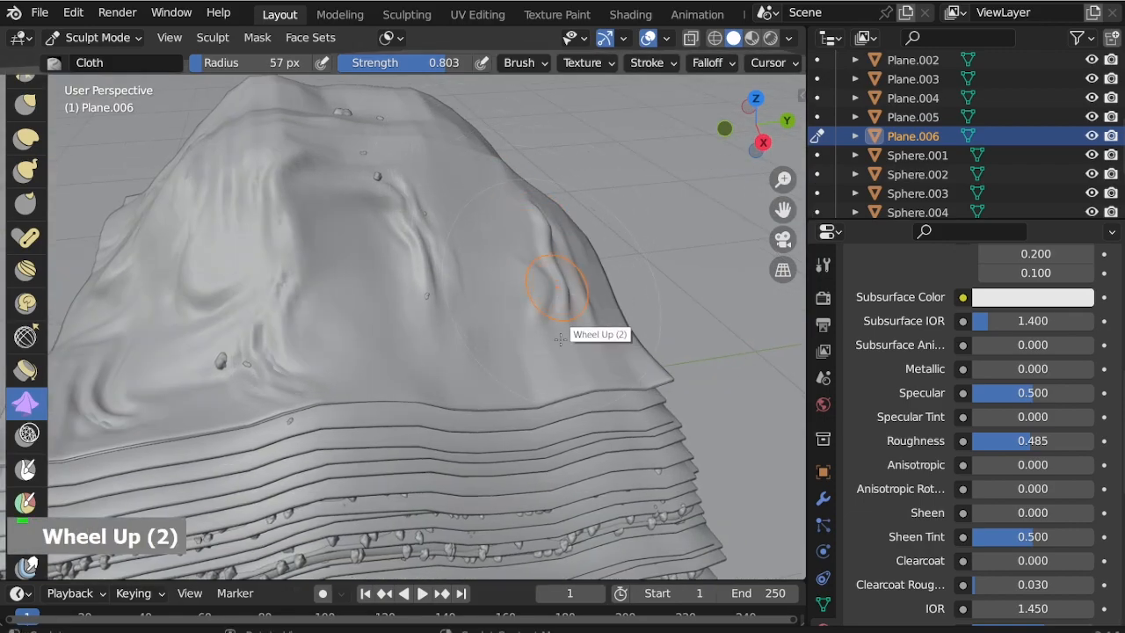
middle_drag(468, 333, 563, 273)
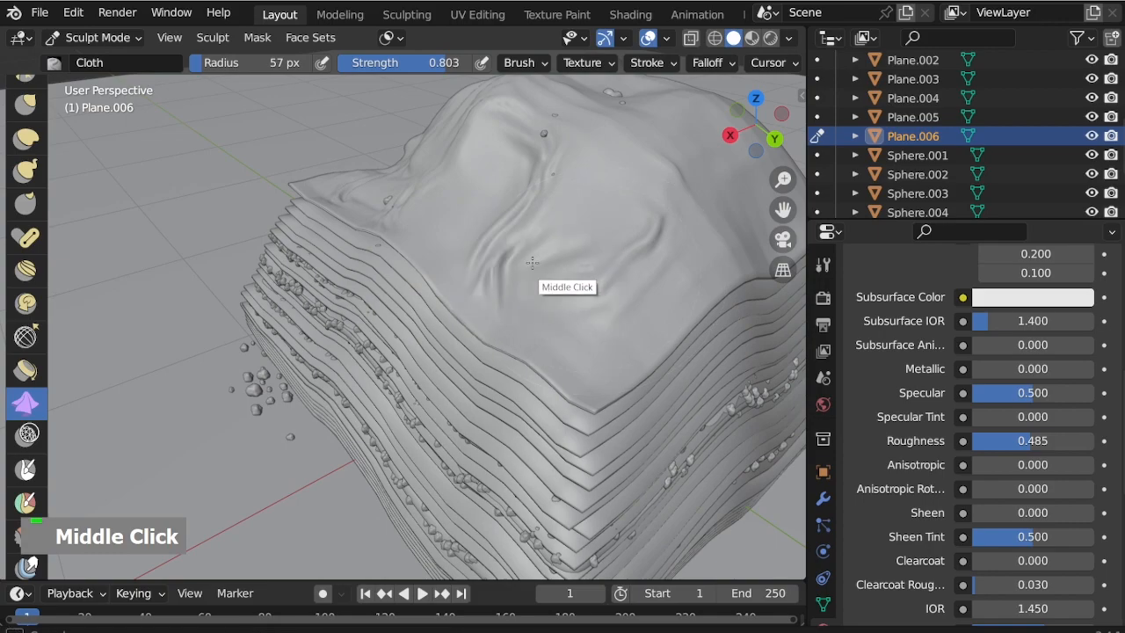
scroll(413, 370, down, 4)
middle_drag(413, 369, 650, 338)
scroll(360, 230, up, 3)
middle_drag(360, 230, 396, 325)
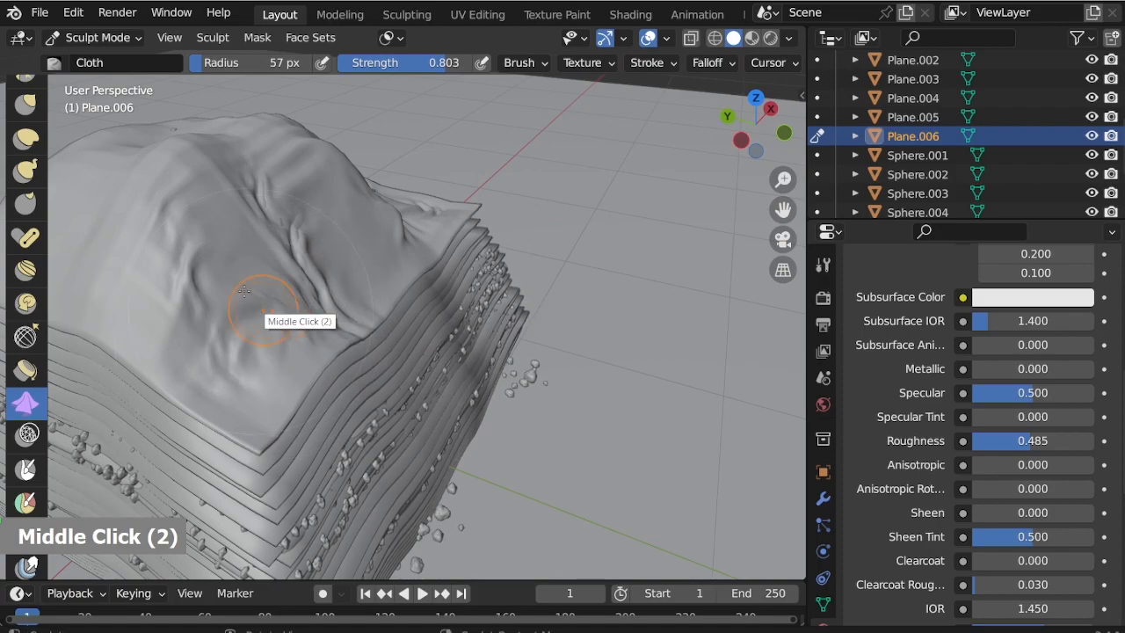
mouse_move(242, 224)
middle_down()
mouse_move(227, 260)
mouse_move(308, 214)
middle_up()
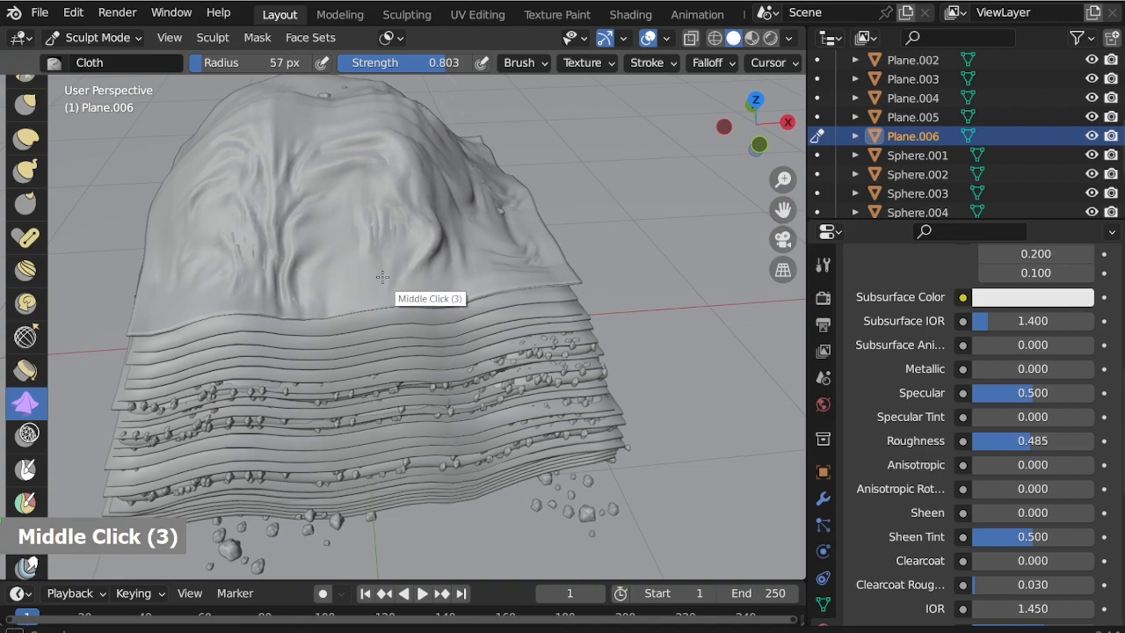
Add more Cloth brush wrinkles around the top sheet's peak and on its remaining smooth slopes
scroll(343, 176, down, 2)
scroll(343, 169, up, 4)
middle_drag(343, 167, 310, 177)
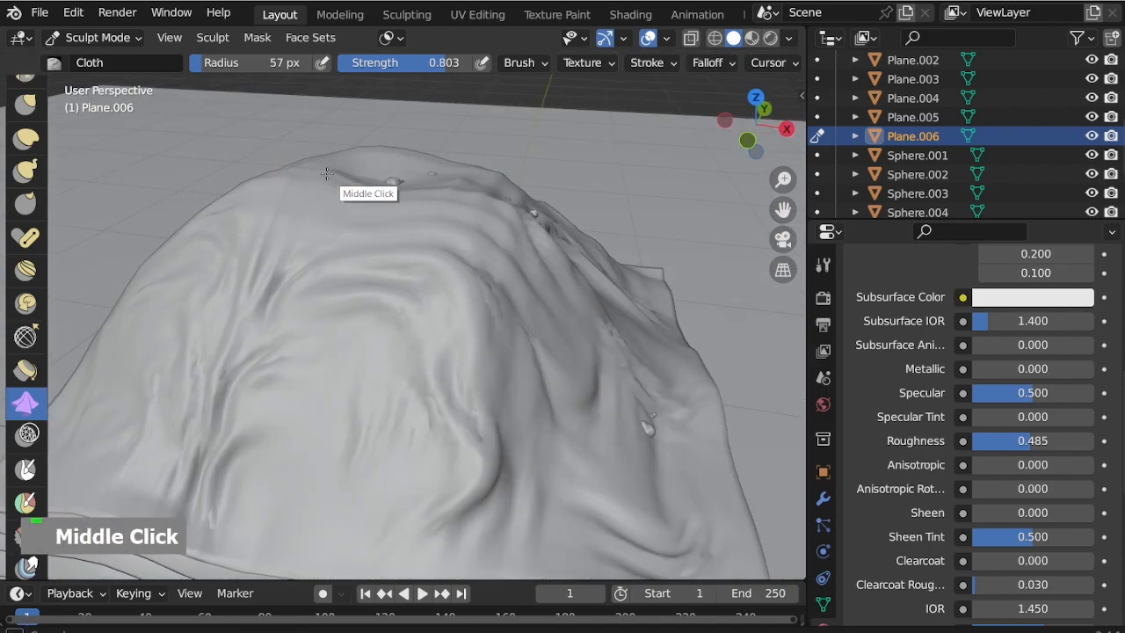
middle_drag(457, 217, 435, 140)
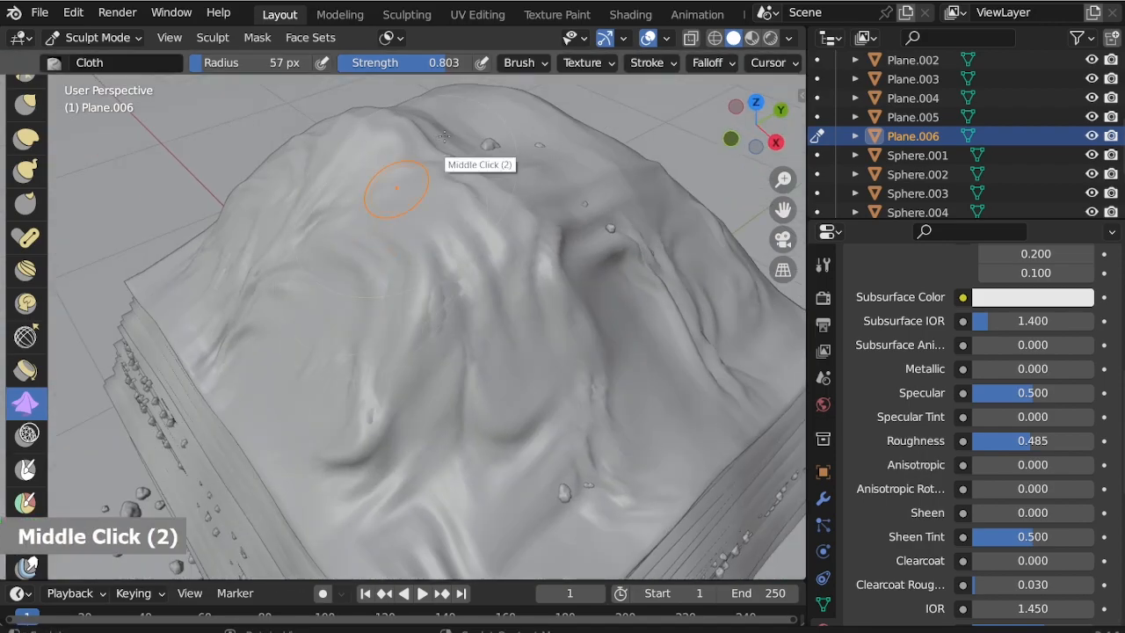
scroll(492, 269, down, 2)
mouse_move(492, 269)
middle_down()
mouse_move(355, 203)
mouse_move(596, 214)
middle_up()
drag(594, 188, 573, 156)
middle_drag(472, 251, 572, 255)
drag(573, 256, 594, 170)
scroll(422, 312, down, 4)
scroll(655, 264, up, 4)
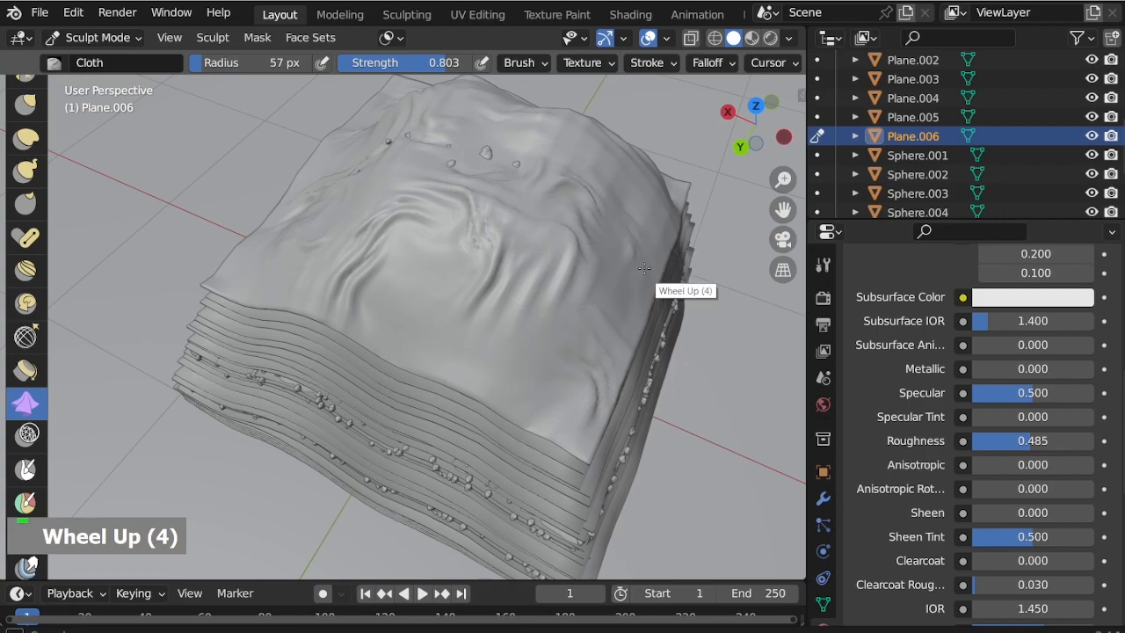
middle_drag(314, 240, 516, 326)
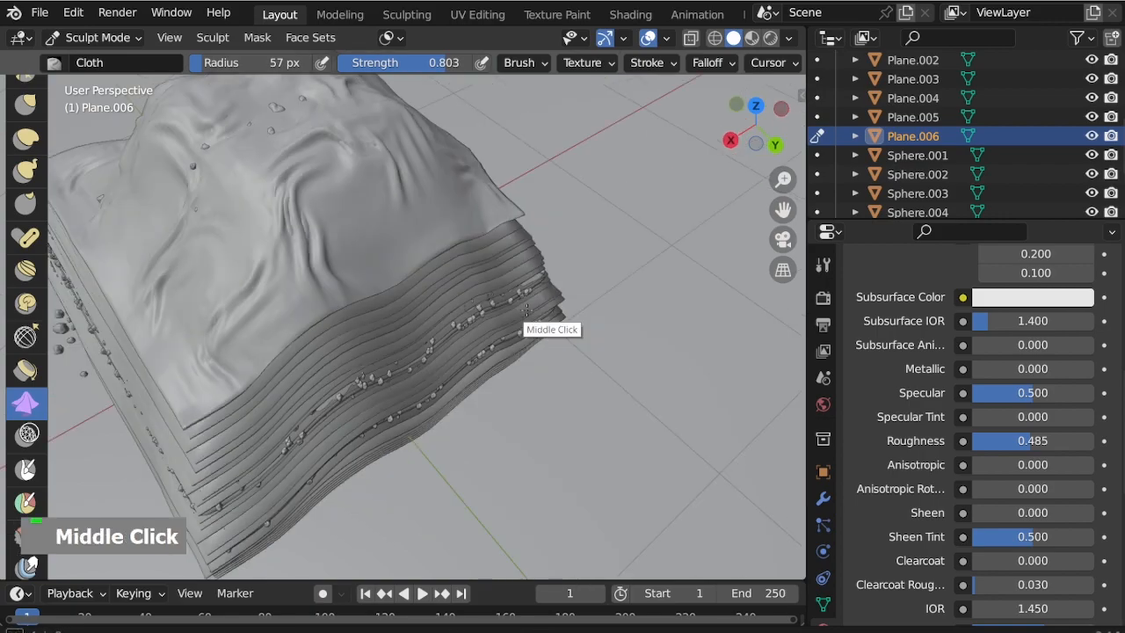
scroll(610, 293, down, 4)
scroll(397, 313, up, 4)
middle_drag(398, 312, 460, 339)
Set the Cloth brush's deformation mode to Inflate
click(802, 97)
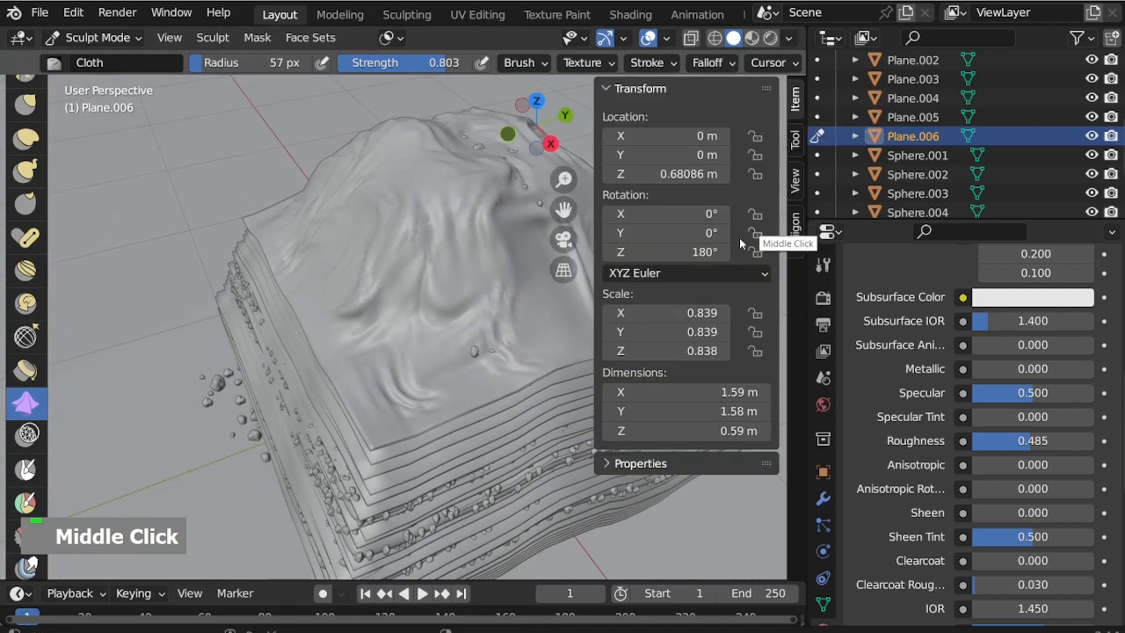
click(795, 181)
click(796, 139)
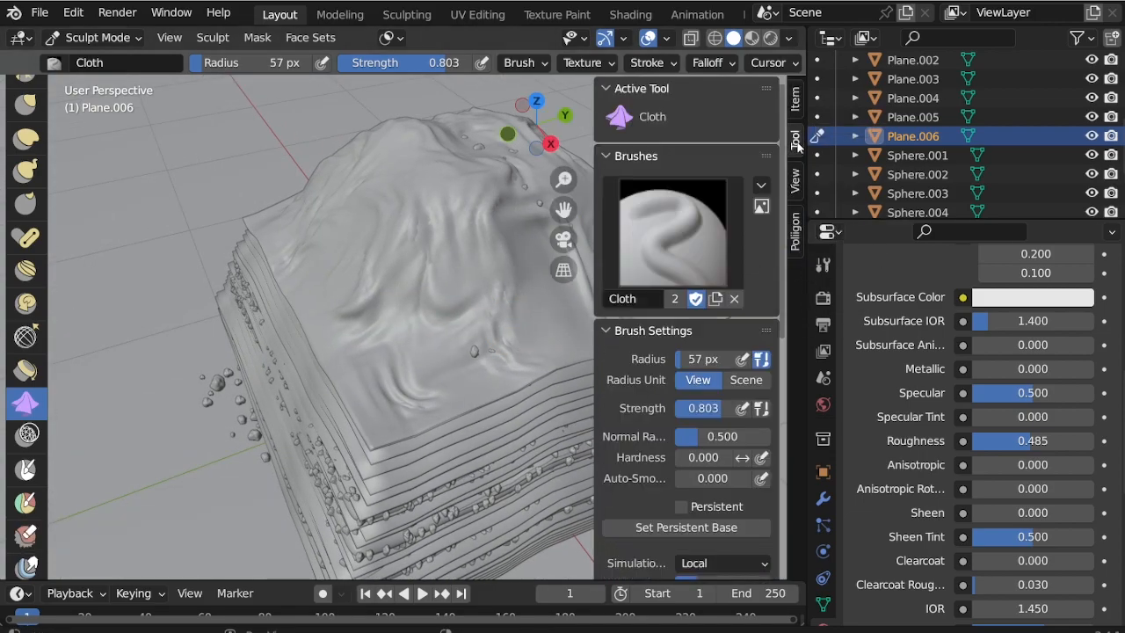
scroll(713, 442, down, 5)
scroll(712, 442, down, 2)
click(725, 481)
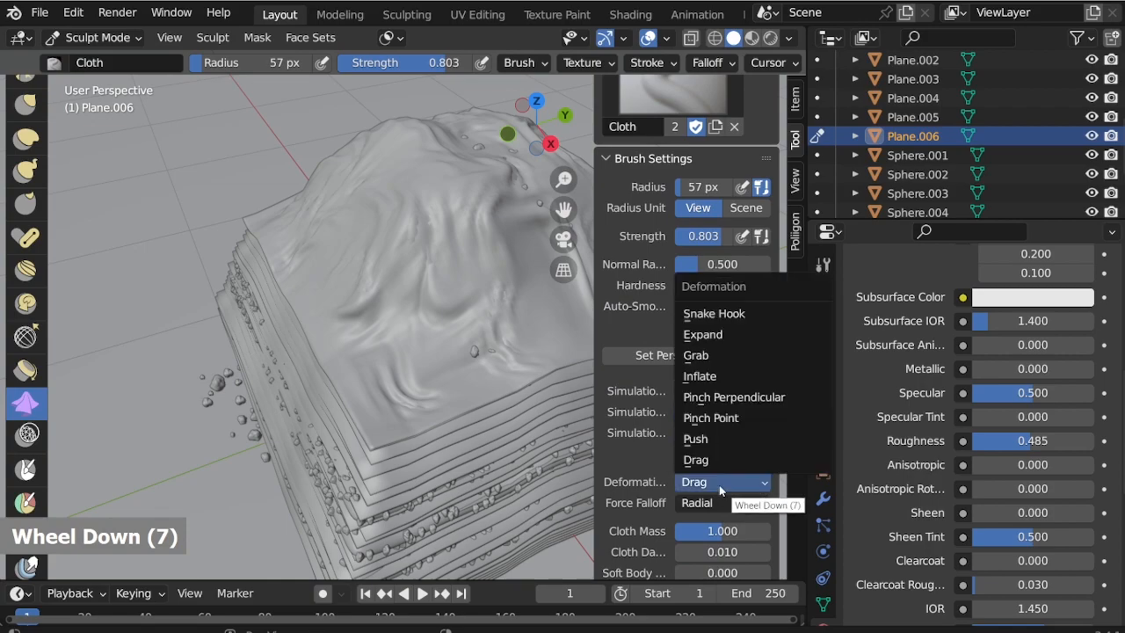
click(713, 377)
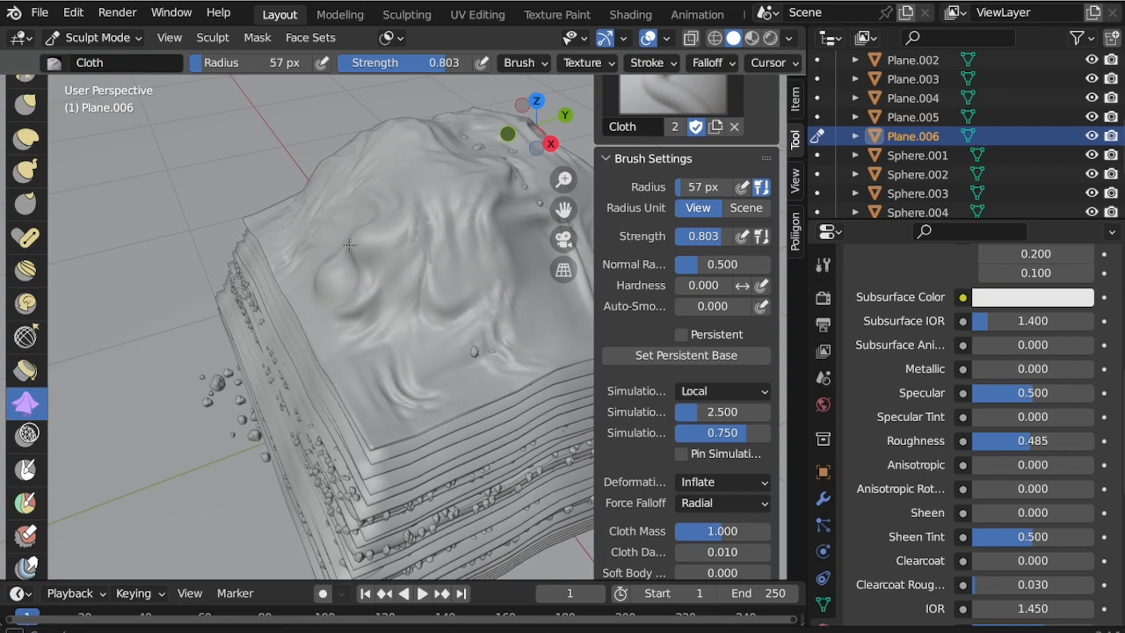
Undo the last Inflate strokes on the top sheet
key(ctrl+z)
key(ctrl+z)
key(ctrl+z)
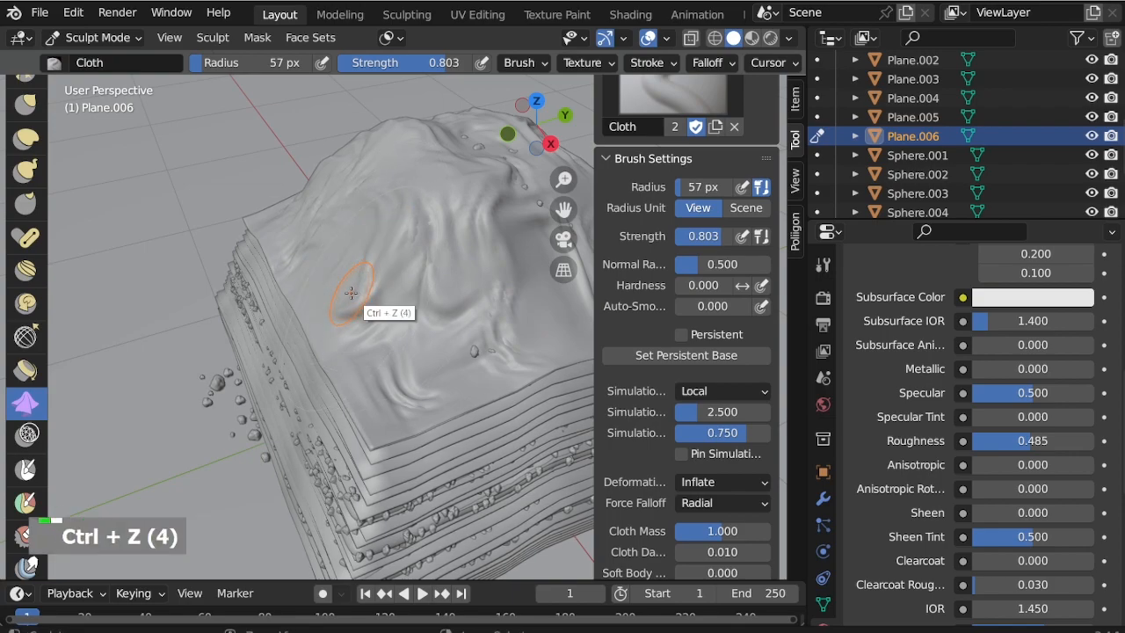
Set the Cloth brush's radius to 82 px and its strength to 0.446
scroll(351, 293, up, 3)
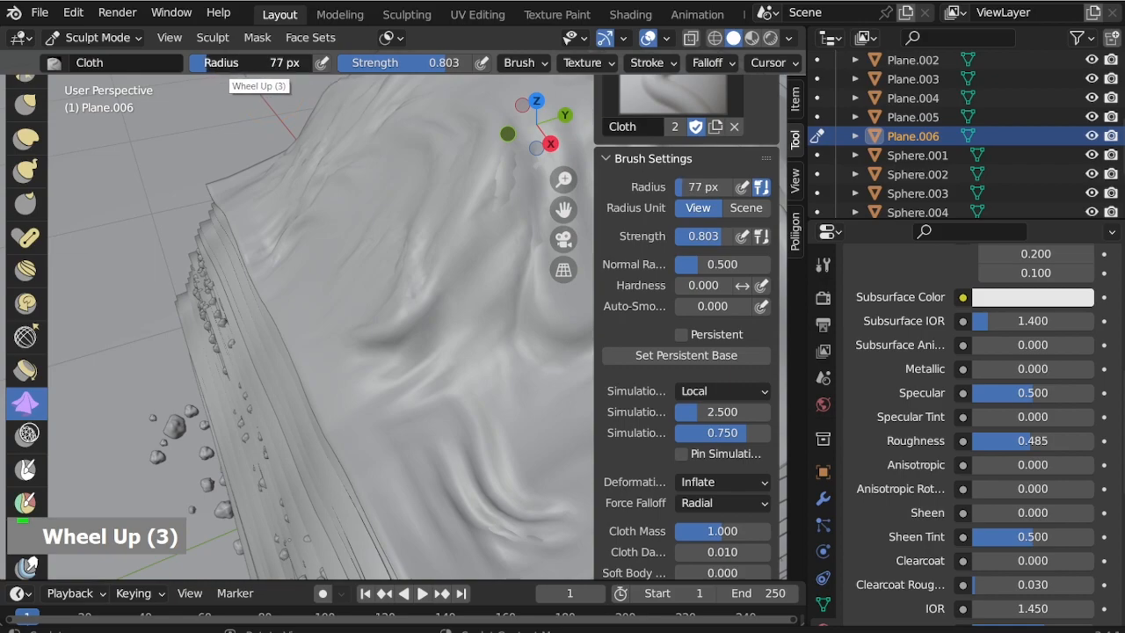
drag(216, 66, 218, 66)
scroll(336, 402, down, 2)
scroll(314, 259, up, 2)
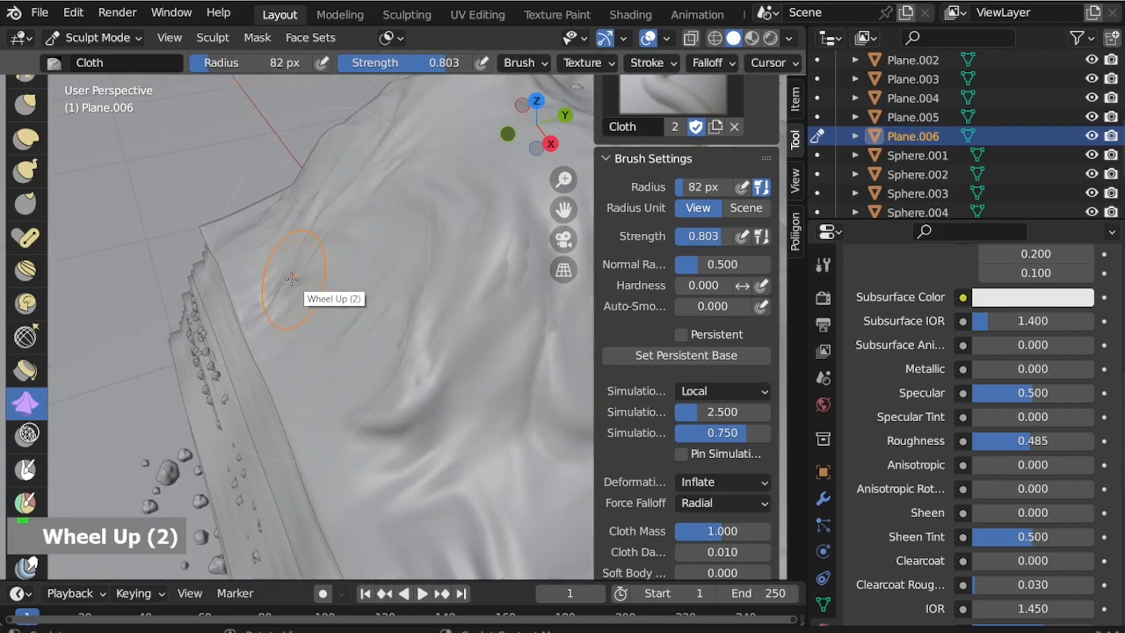
drag(426, 65, 385, 65)
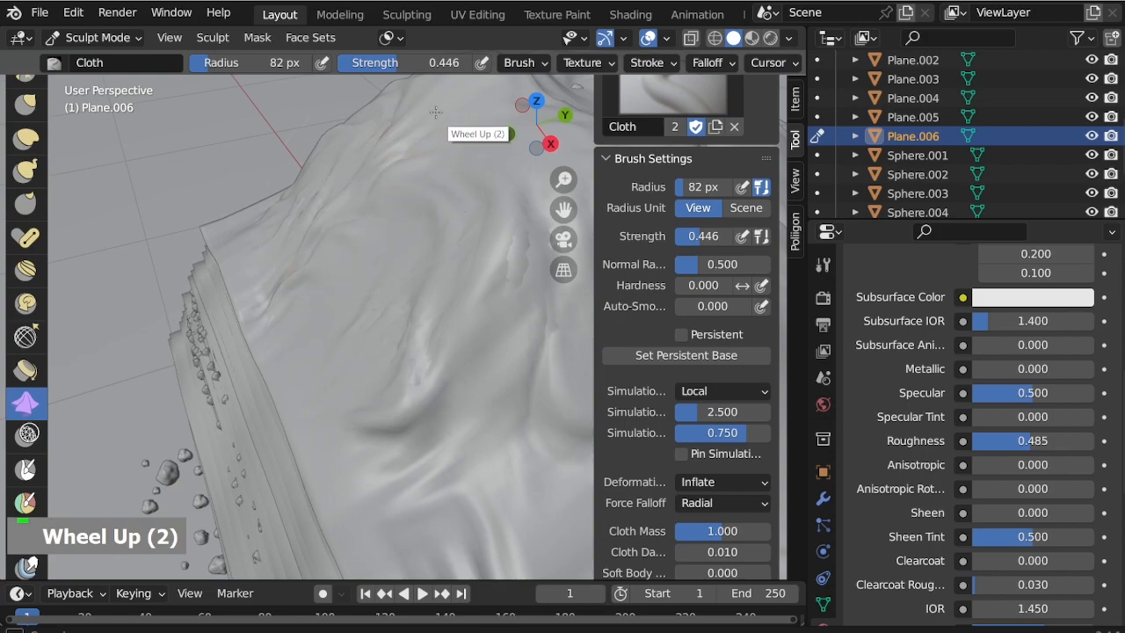
scroll(367, 290, down, 2)
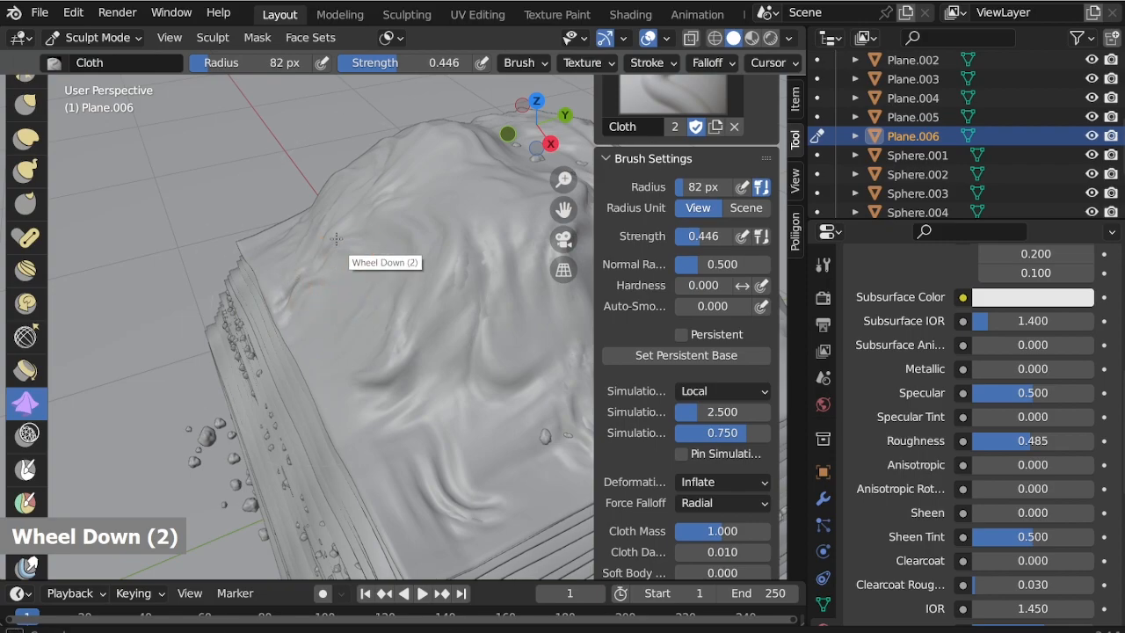
Sculpt softer Cloth brush folds on the remaining smooth slopes around all sides of the top sheet
middle_drag(364, 382, 316, 232)
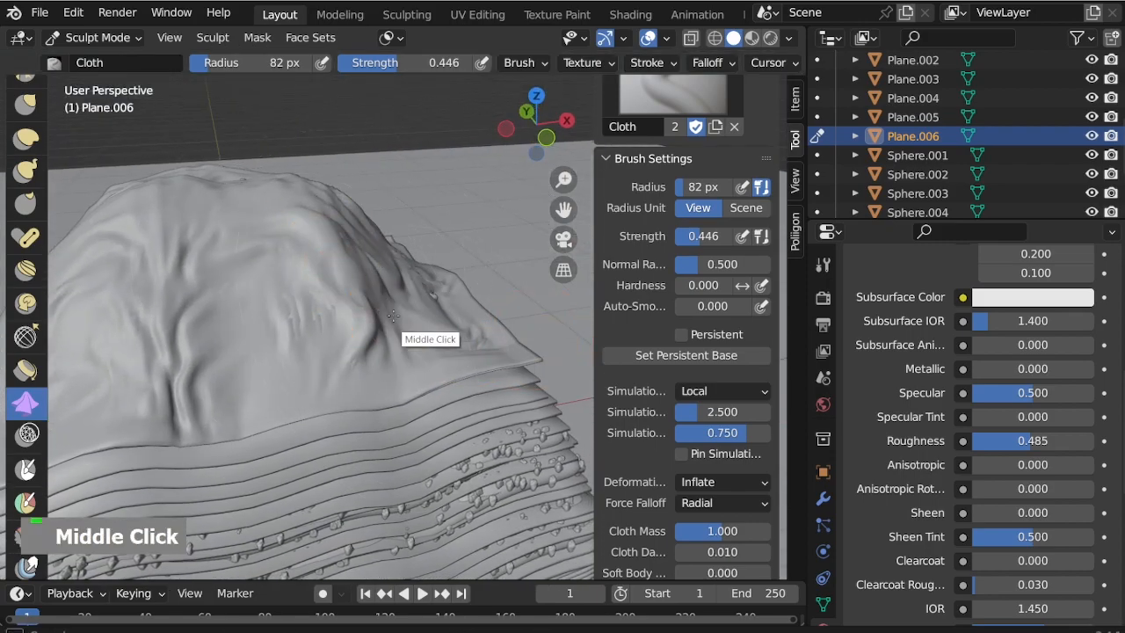
middle_drag(397, 368, 417, 370)
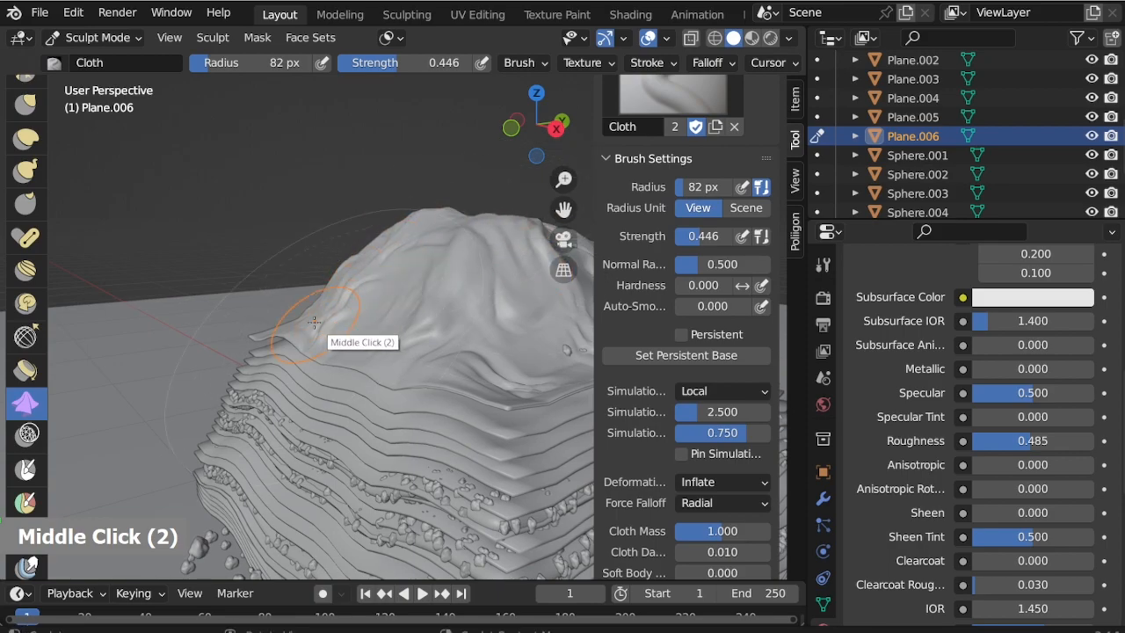
middle_drag(386, 370, 175, 328)
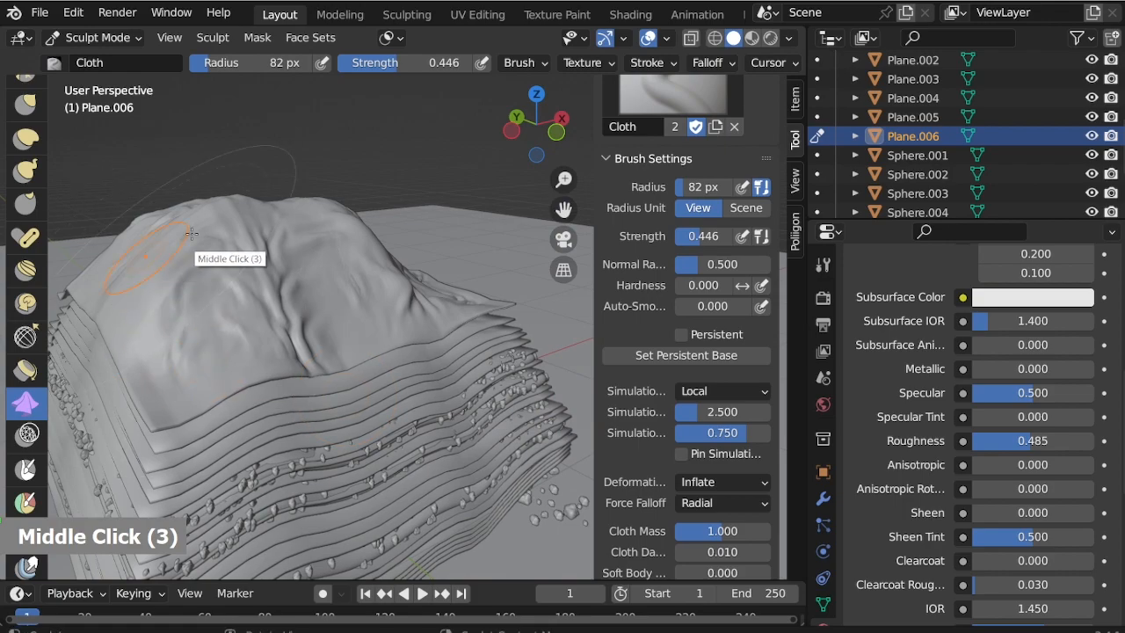
middle_drag(323, 233, 255, 305)
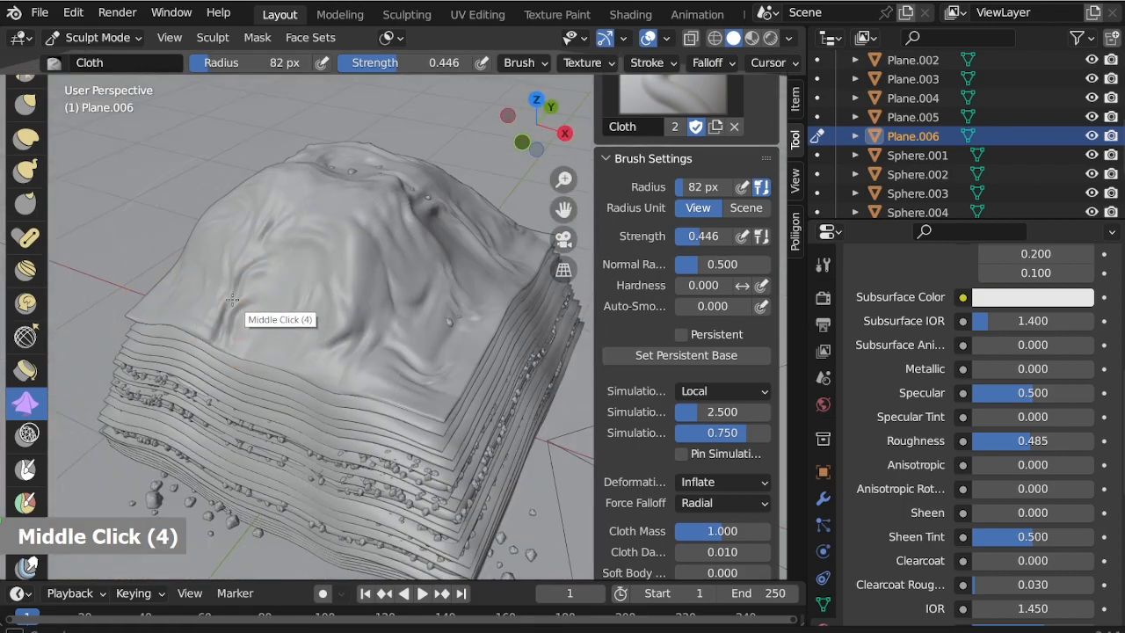
middle_drag(325, 330, 268, 378)
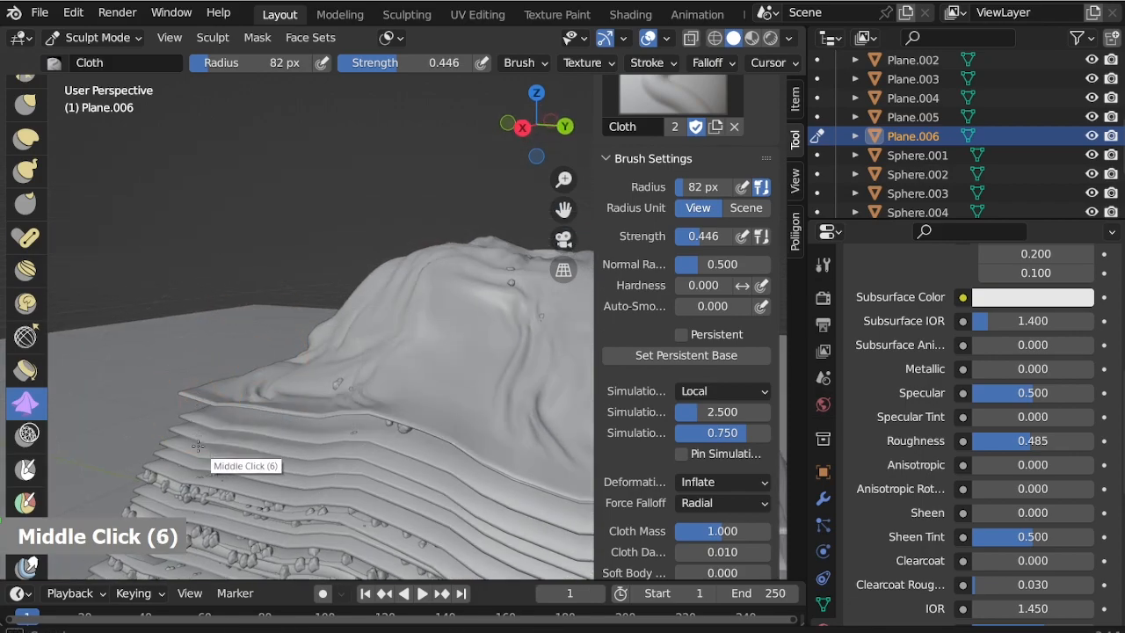
In Edit Mode, lower one corner vertex of the top sheet about 0.008 m along Z with smooth proportional editing of size 0.102
click(90, 38)
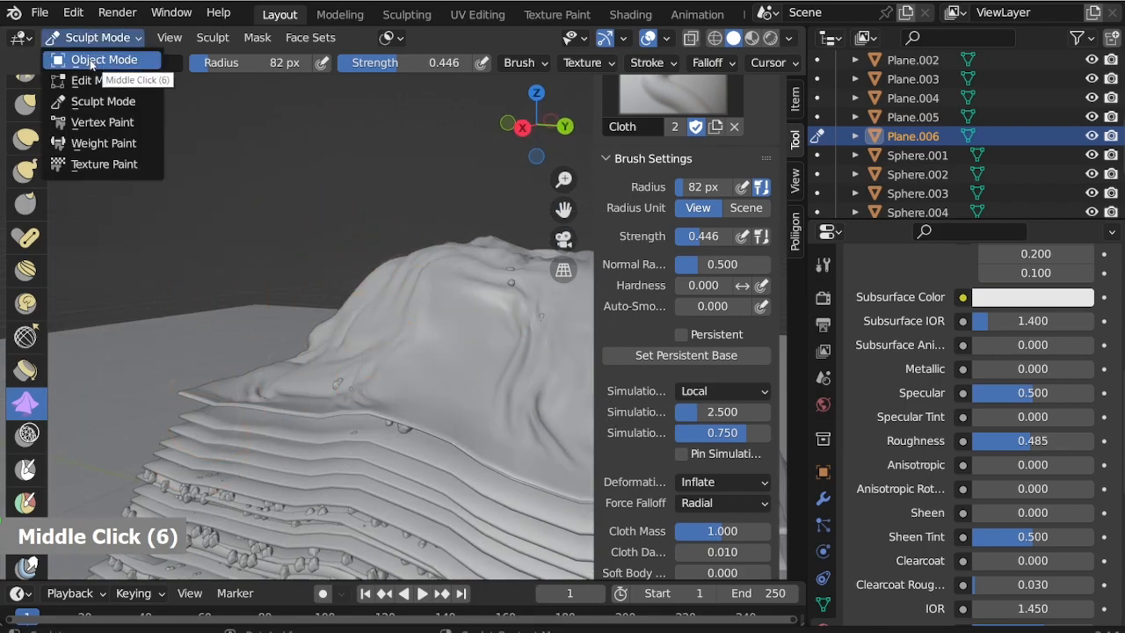
click(91, 80)
click(191, 394)
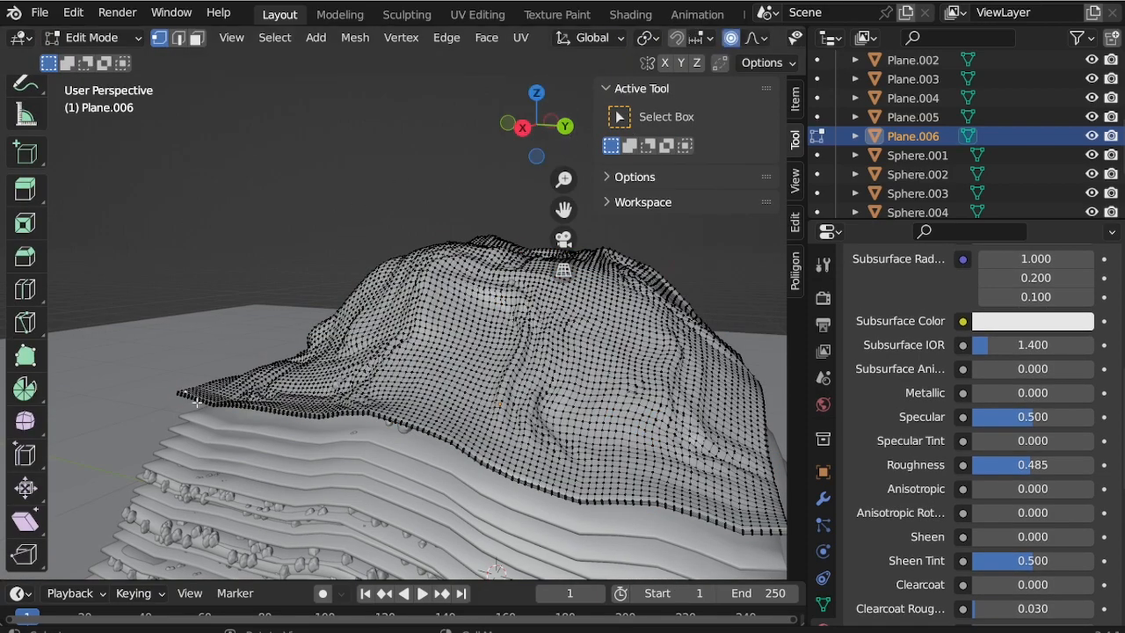
key(g)
scroll(209, 390, up, 15)
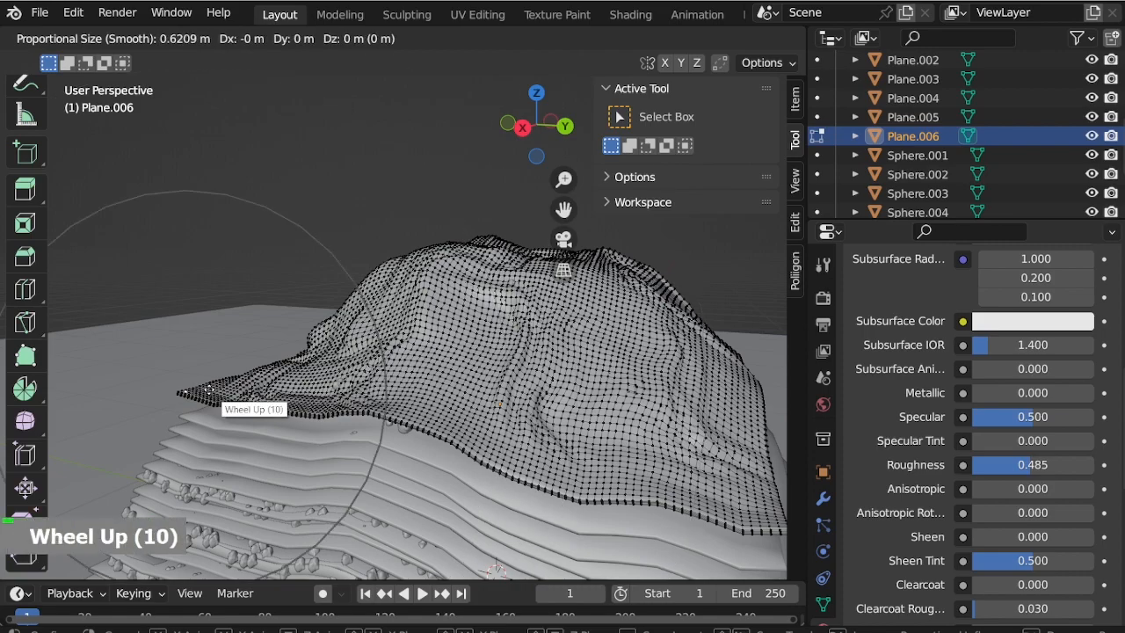
key(z)
scroll(208, 401, up, 8)
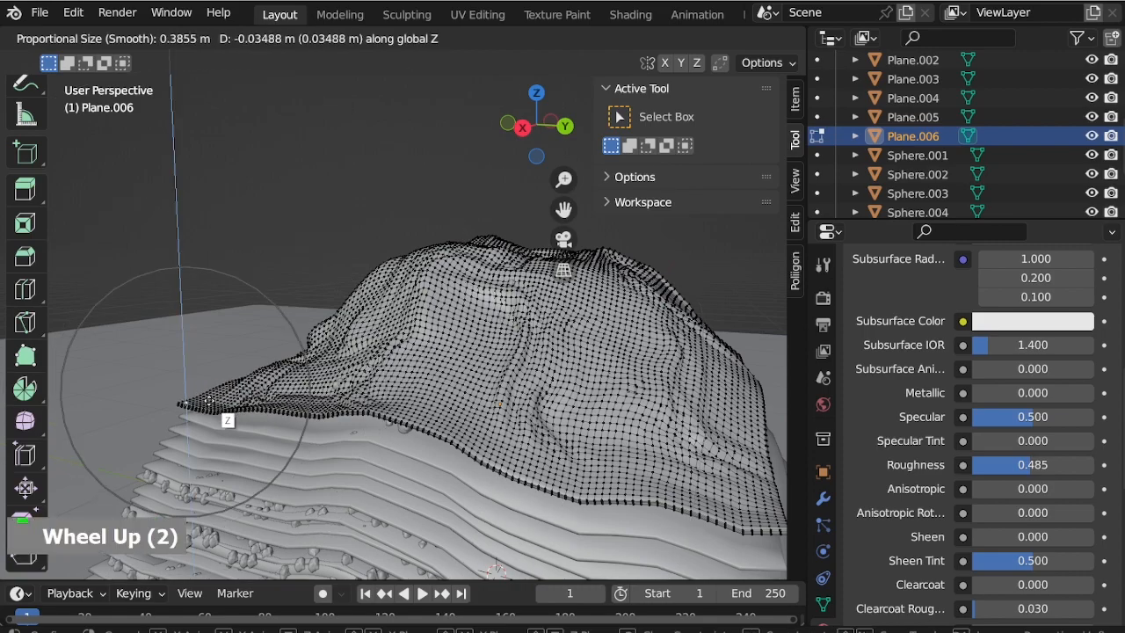
scroll(190, 402, up, 6)
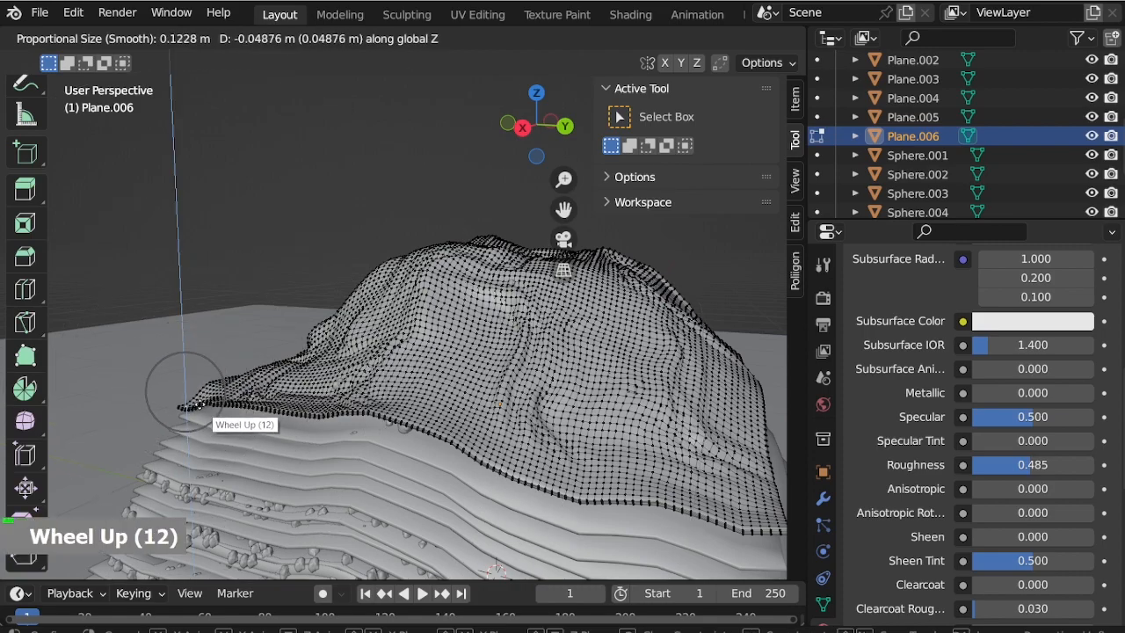
click(192, 394)
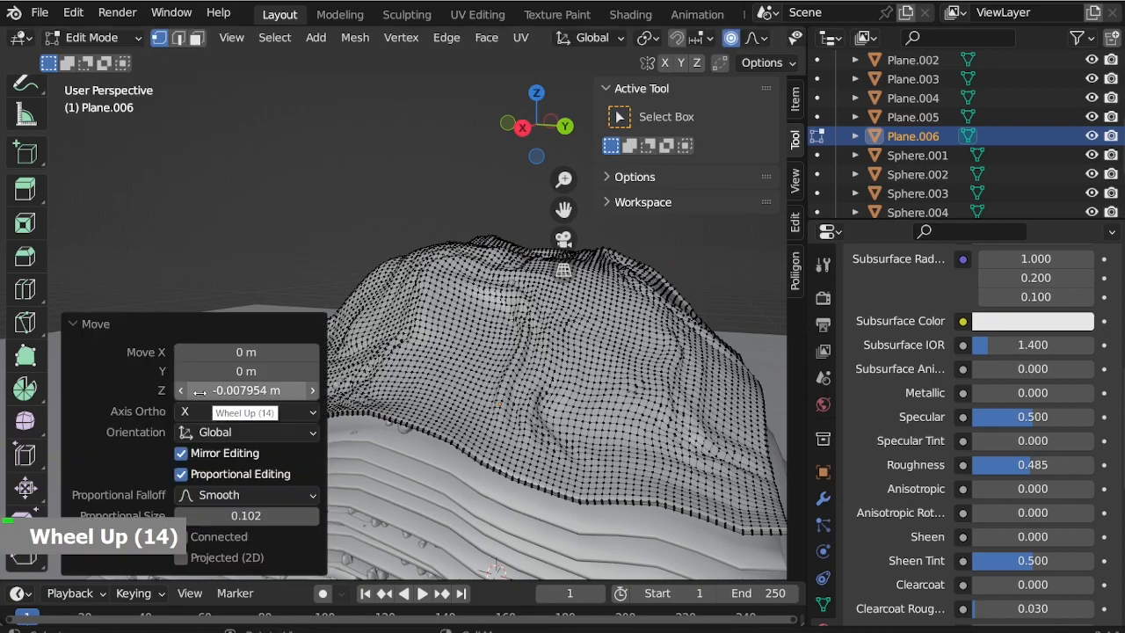
Lower the same sheet corner another 0.05 m or so along Z, using a proportional editing size of 0.424
scroll(470, 344, down, 3)
middle_click(344, 371)
middle_drag(344, 371, 290, 321)
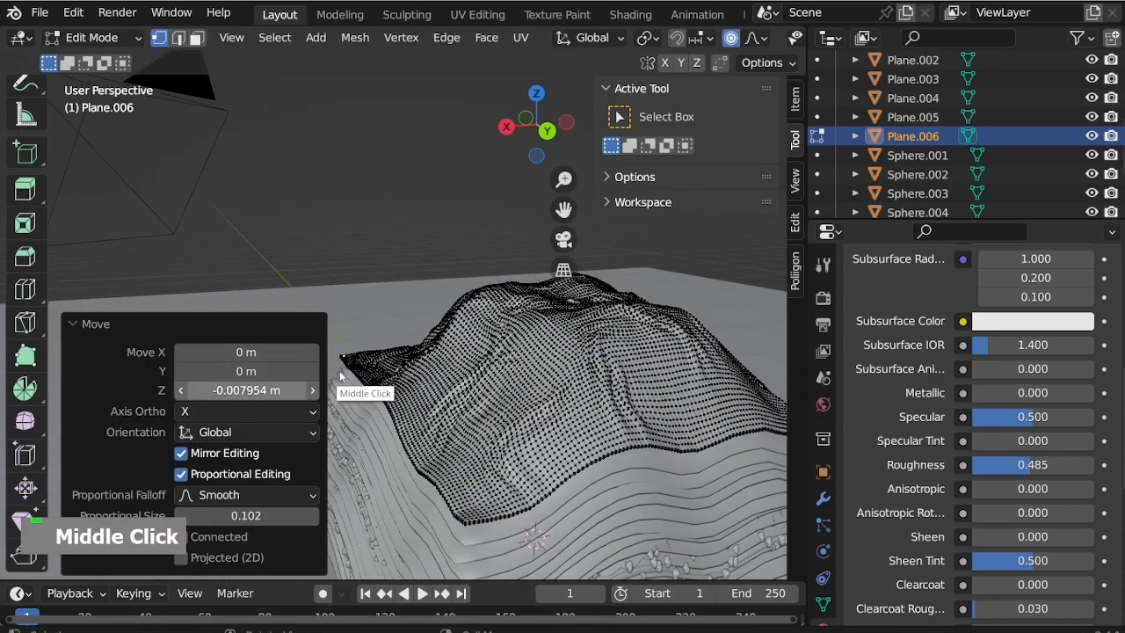
scroll(356, 369, up, 6)
key(g)
key(z)
scroll(356, 343, down, 12)
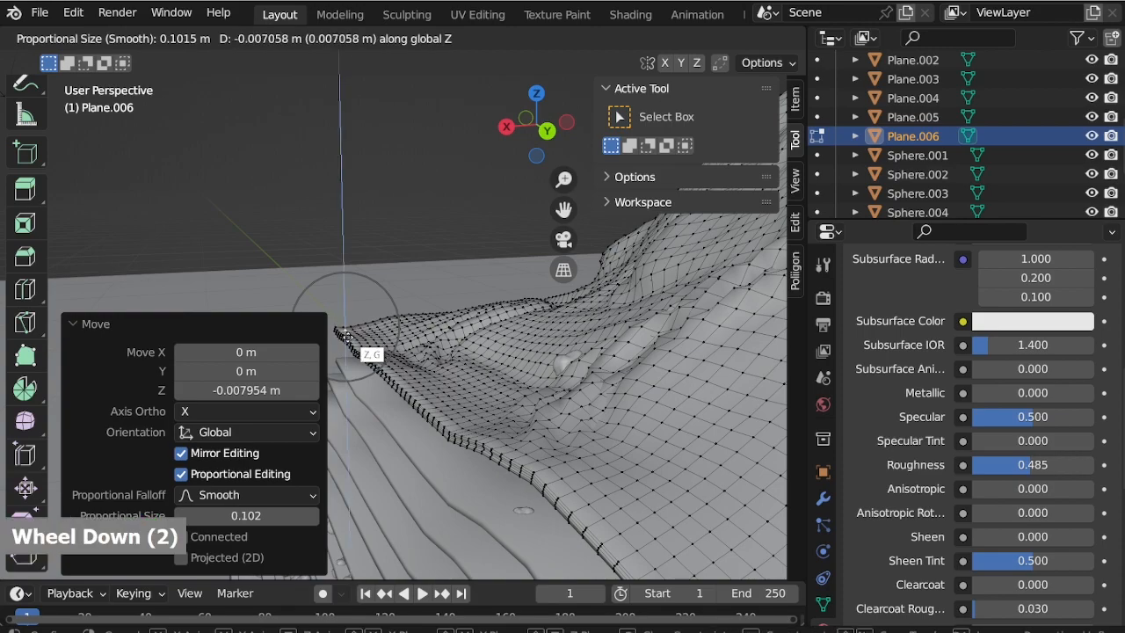
scroll(375, 357, down, 3)
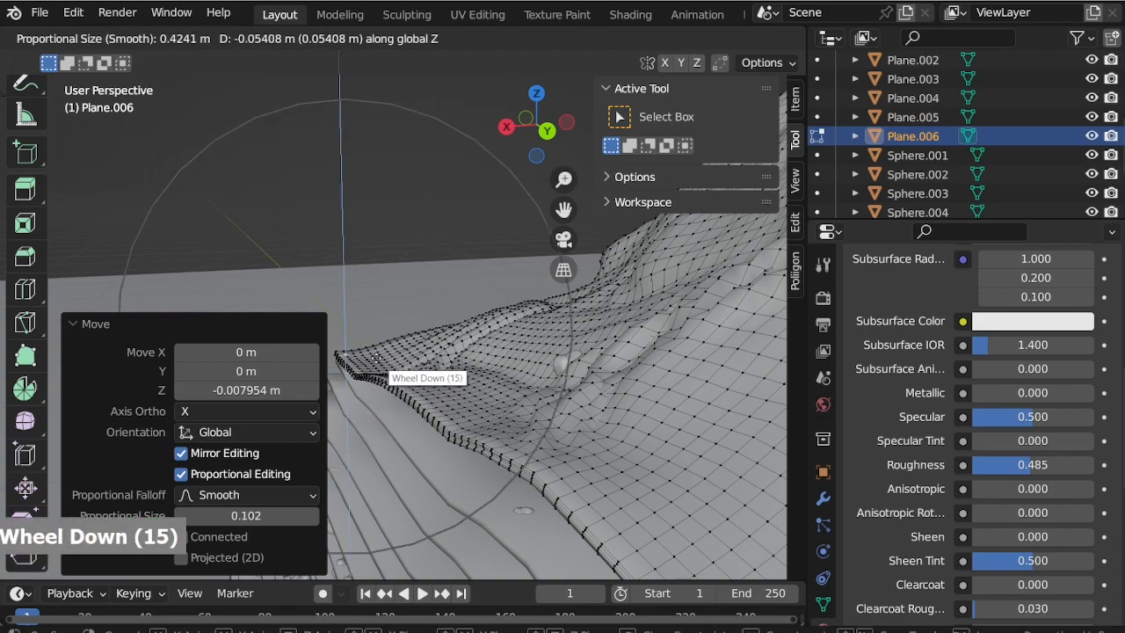
click(413, 352)
Lower the sheet's neighbouring corner about 0.046 m along Z with a proportional size of 0.239 and return to Object Mode
scroll(424, 350, down, 3)
middle_drag(424, 350, 563, 403)
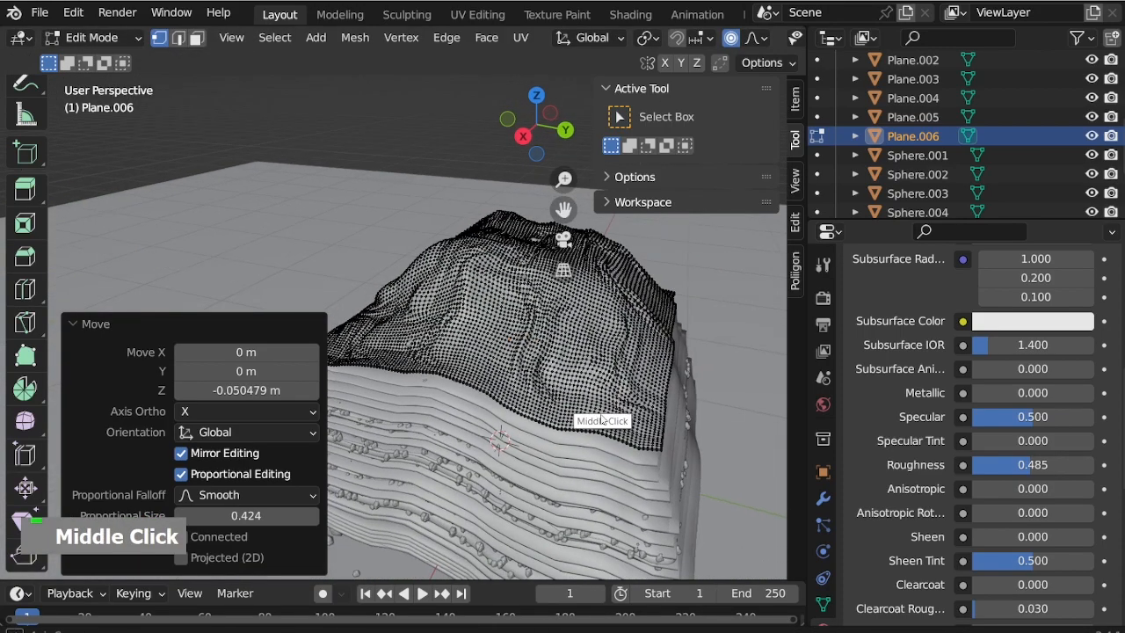
scroll(661, 446, up, 2)
key(g)
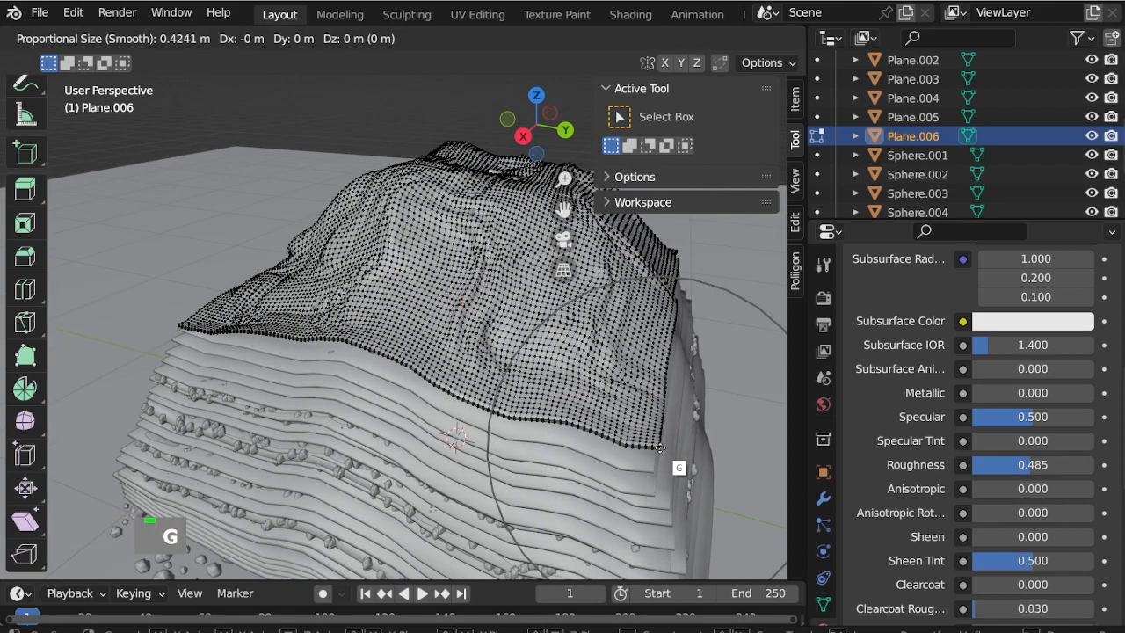
key(z)
scroll(658, 457, up, 6)
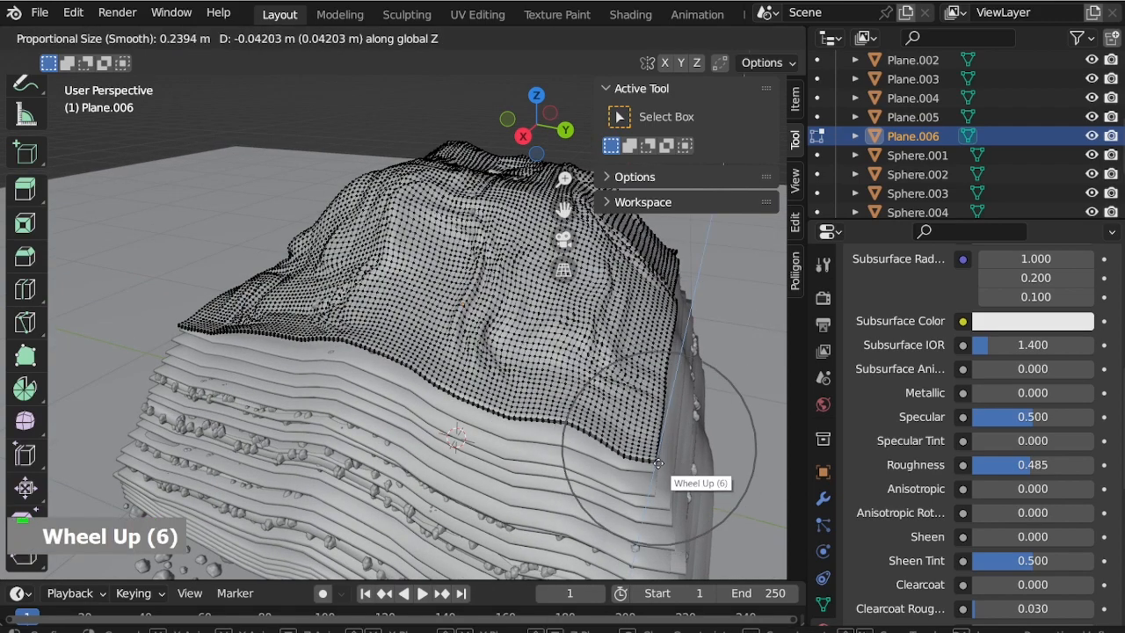
click(658, 462)
scroll(528, 392, down, 3)
middle_drag(541, 390, 287, 184)
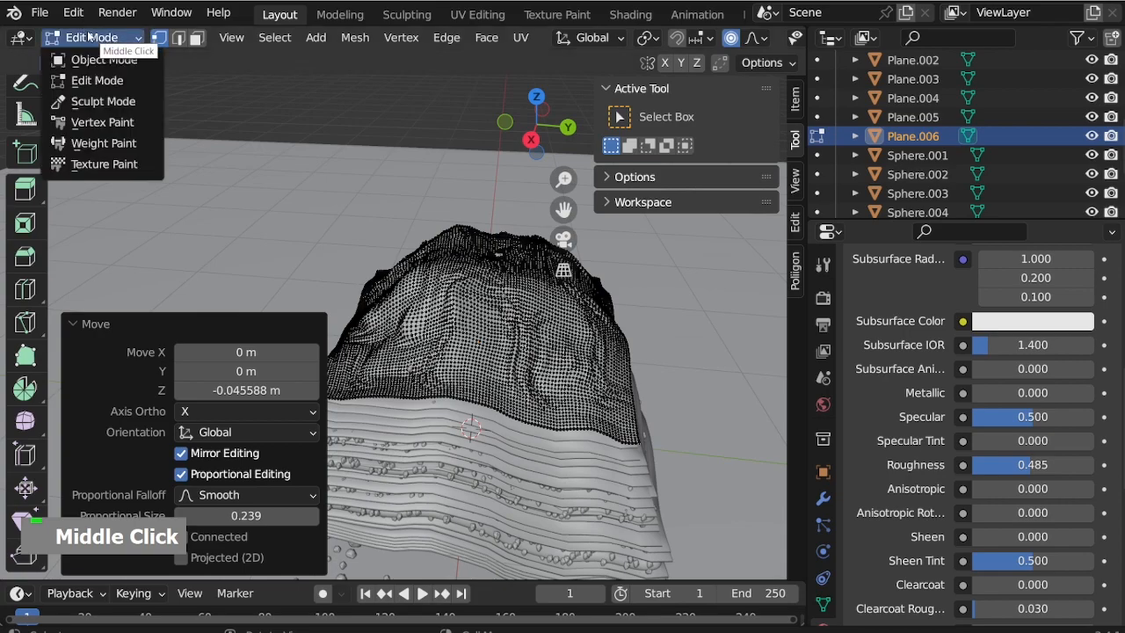
click(88, 35)
click(99, 60)
View the terrain through the camera with the sidebar hidden and move the top sheet down about 0.008 m along Z
middle_drag(434, 371, 467, 369)
key(KP_0)
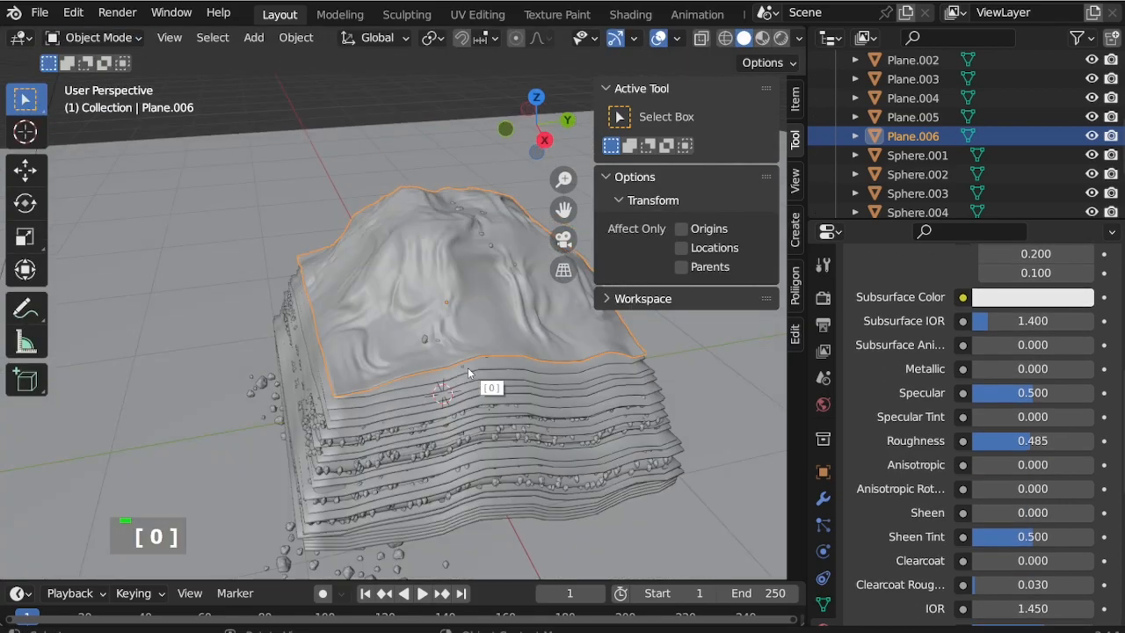
scroll(203, 378, down, 2)
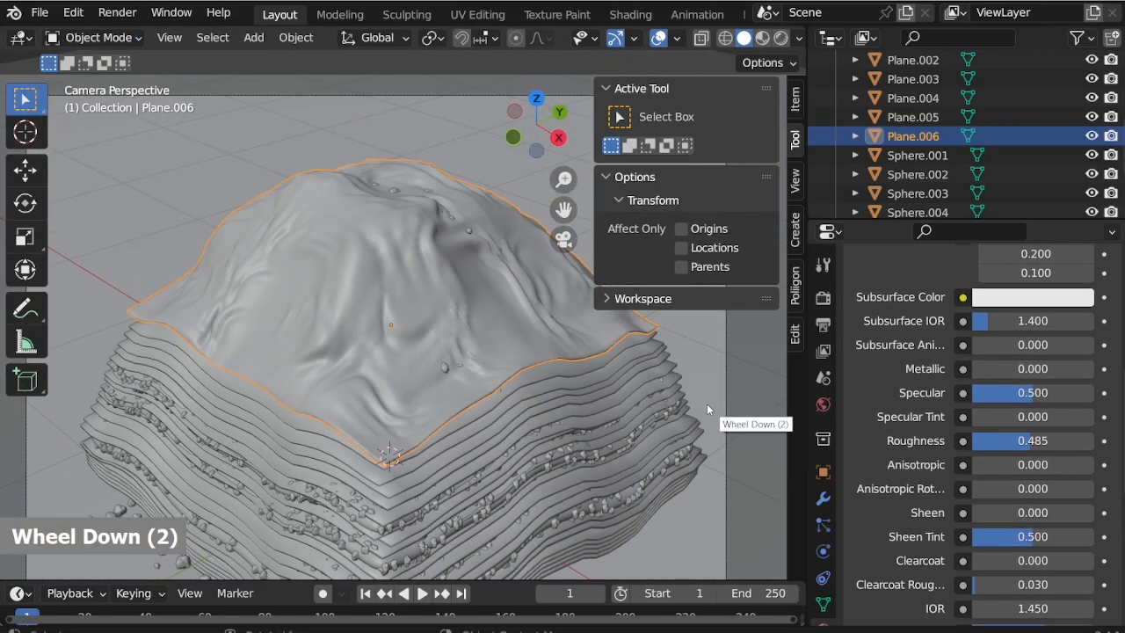
key(n)
scroll(366, 427, up, 2)
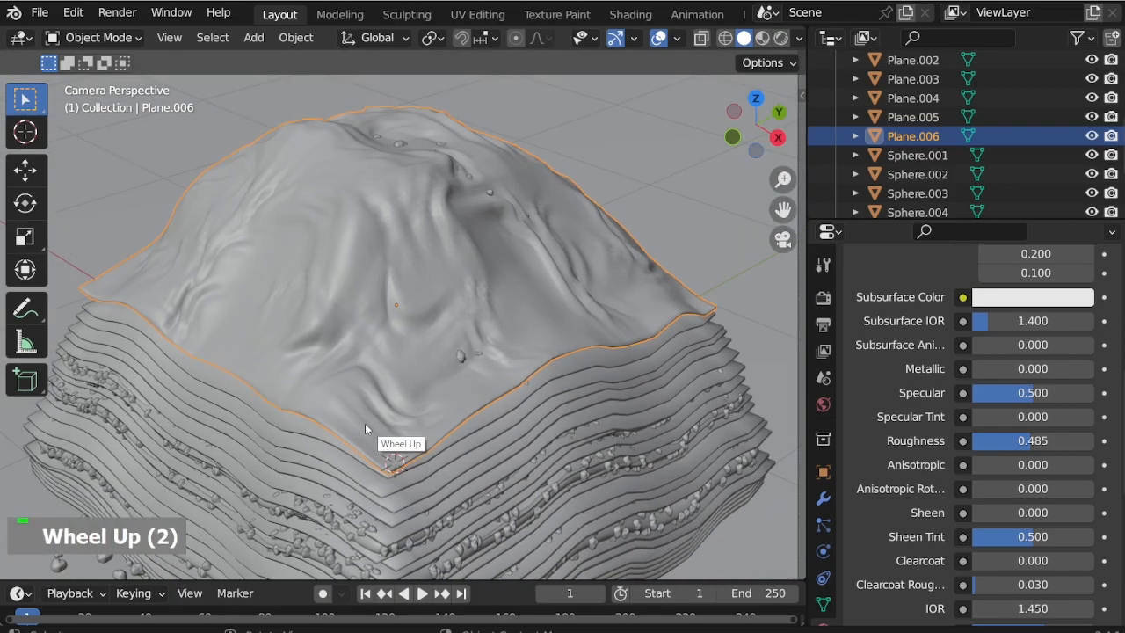
key(g)
key(z)
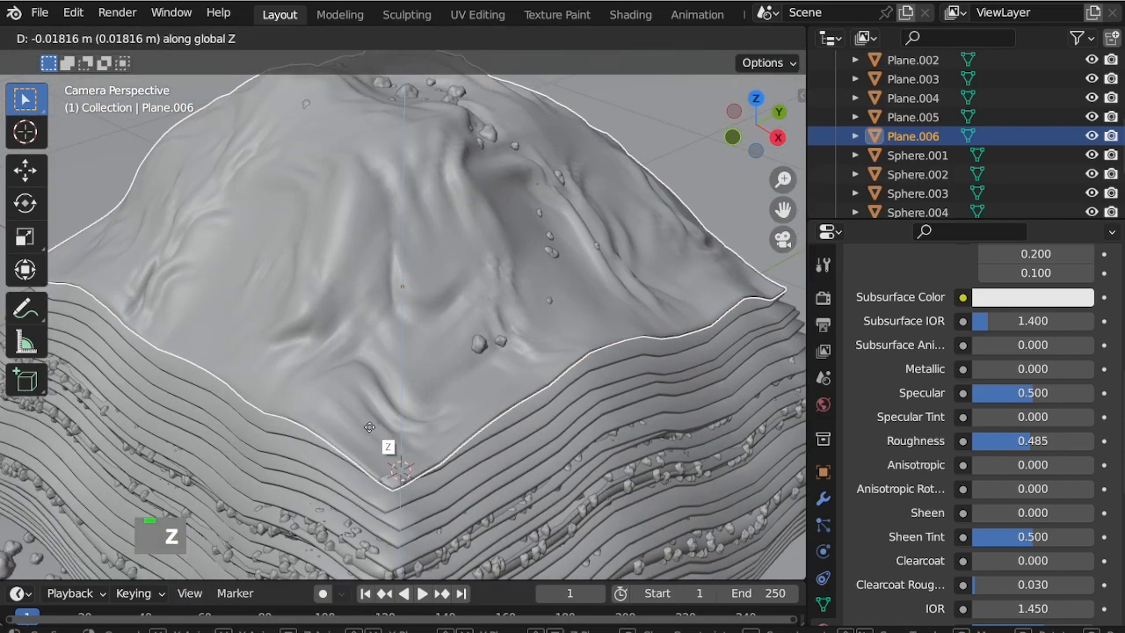
click(370, 427)
Scale the top sheet to 0.882 along Z
scroll(467, 439, down, 2)
middle_drag(467, 439, 448, 393)
scroll(447, 393, up, 3)
middle_drag(431, 321, 375, 268)
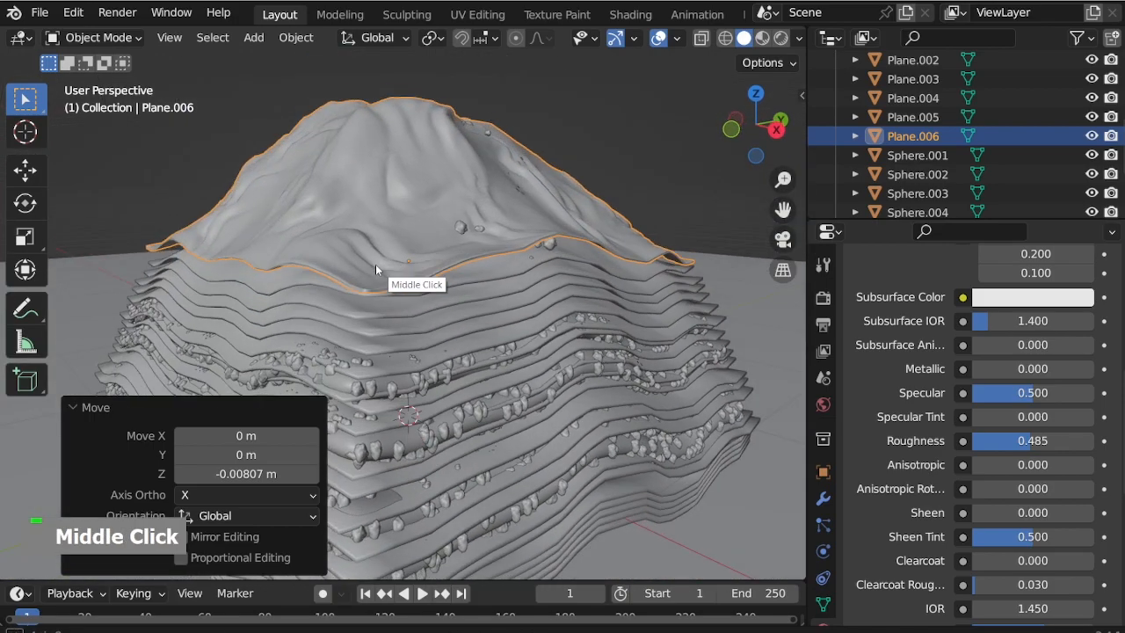
key(s)
key(z)
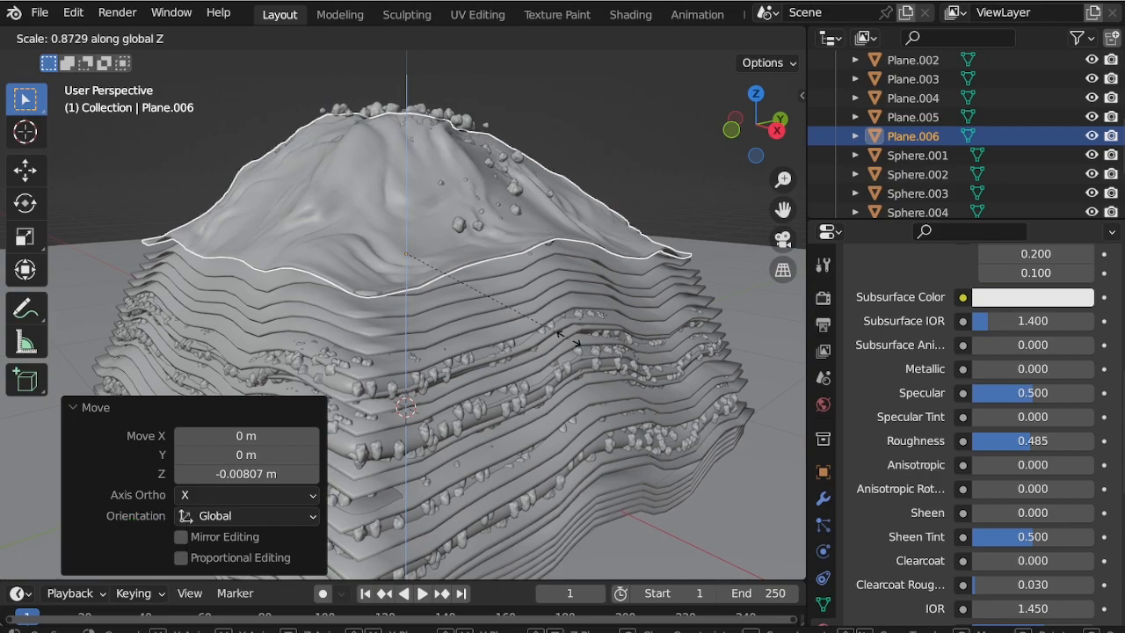
click(571, 339)
Raise the top sheet about 0.006 m along Z
scroll(457, 307, up, 2)
key(g)
key(z)
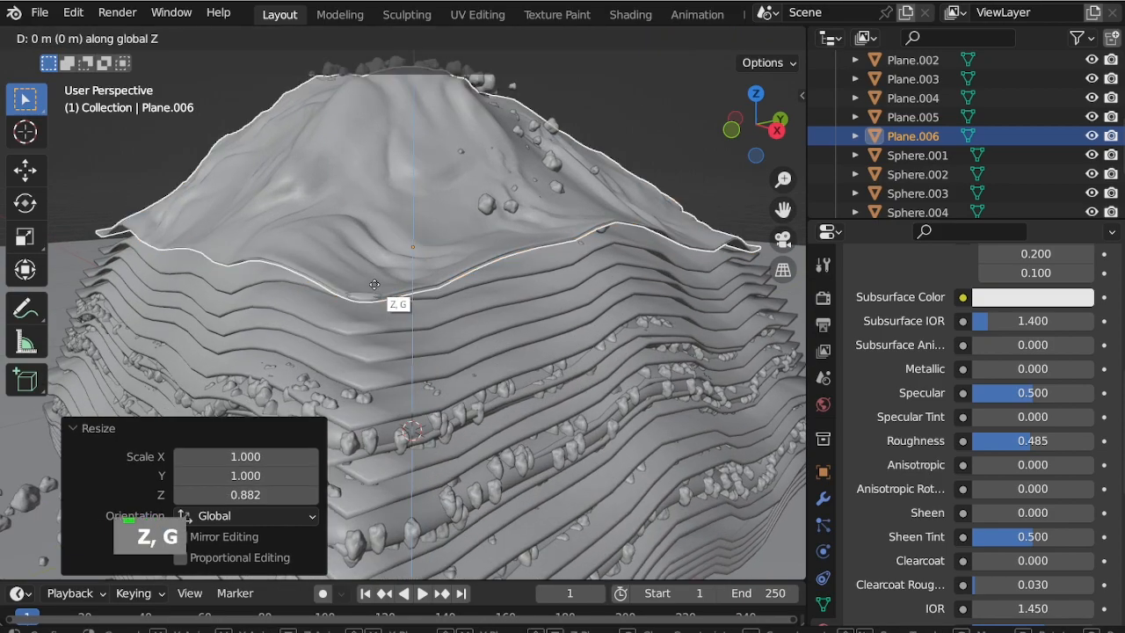
click(374, 284)
scroll(374, 211, down, 2)
middle_drag(374, 211, 396, 228)
scroll(397, 186, down, 2)
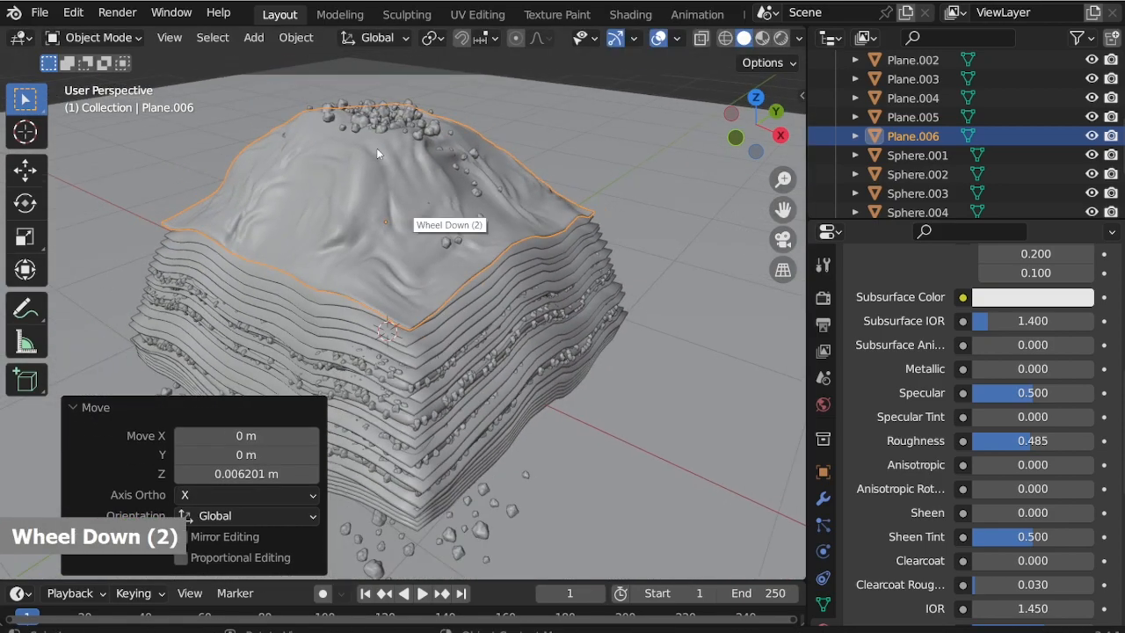
Examine the terrain through the camera in rendered shading, then inspect the top sheet's corner closely in solid shading
key(KP_0)
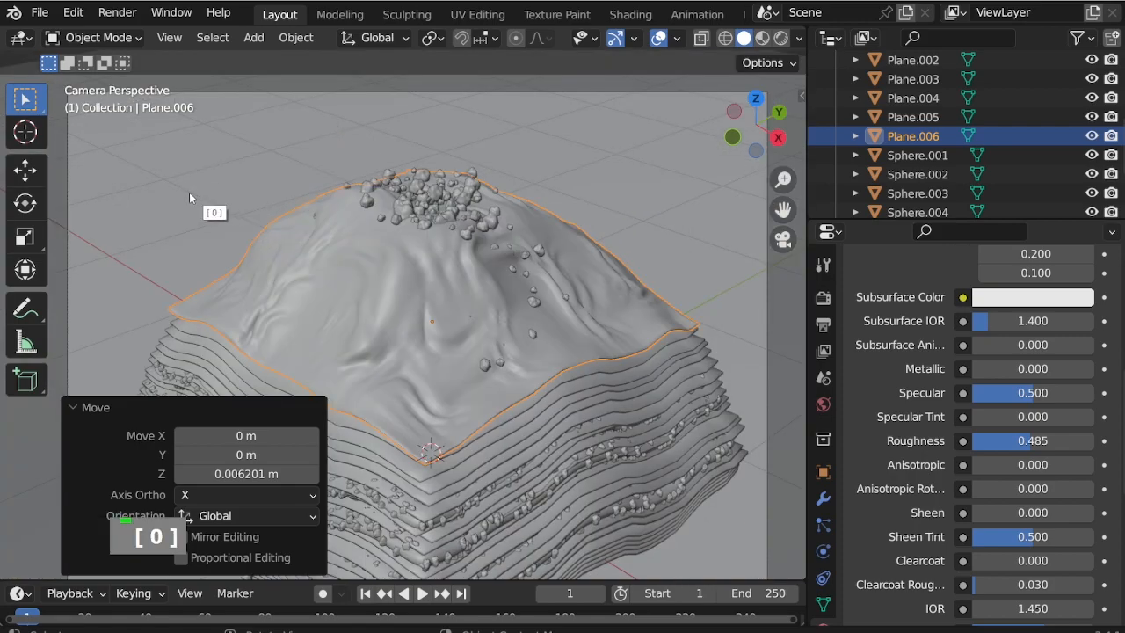
click(178, 174)
scroll(413, 253, down, 2)
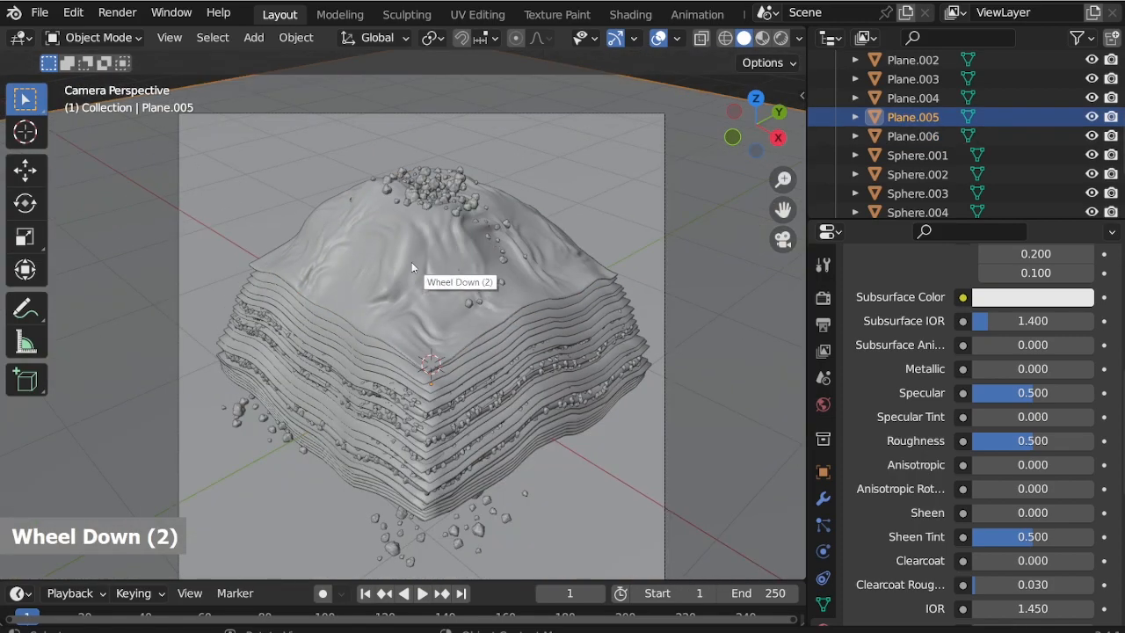
scroll(406, 335, up, 1)
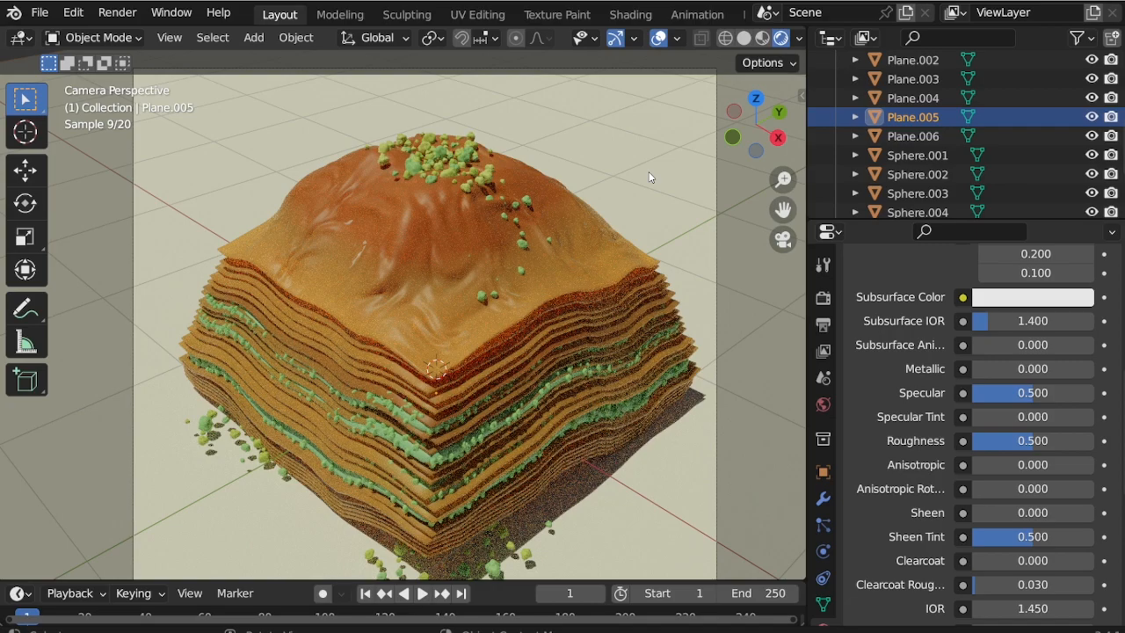
scroll(266, 250, up, 4)
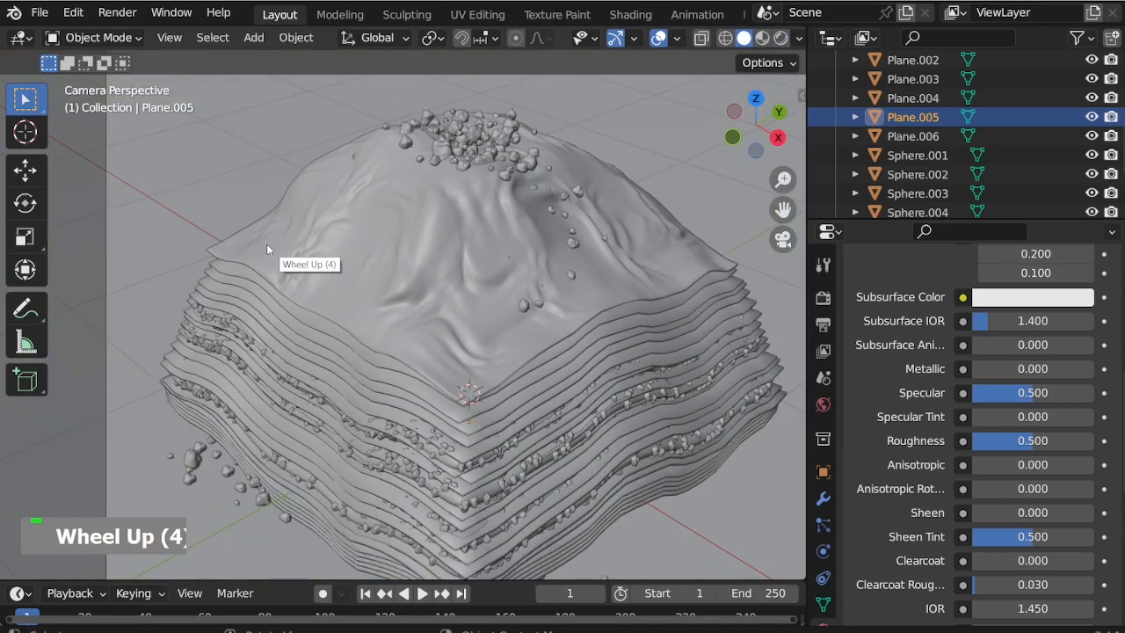
scroll(268, 250, up, 1)
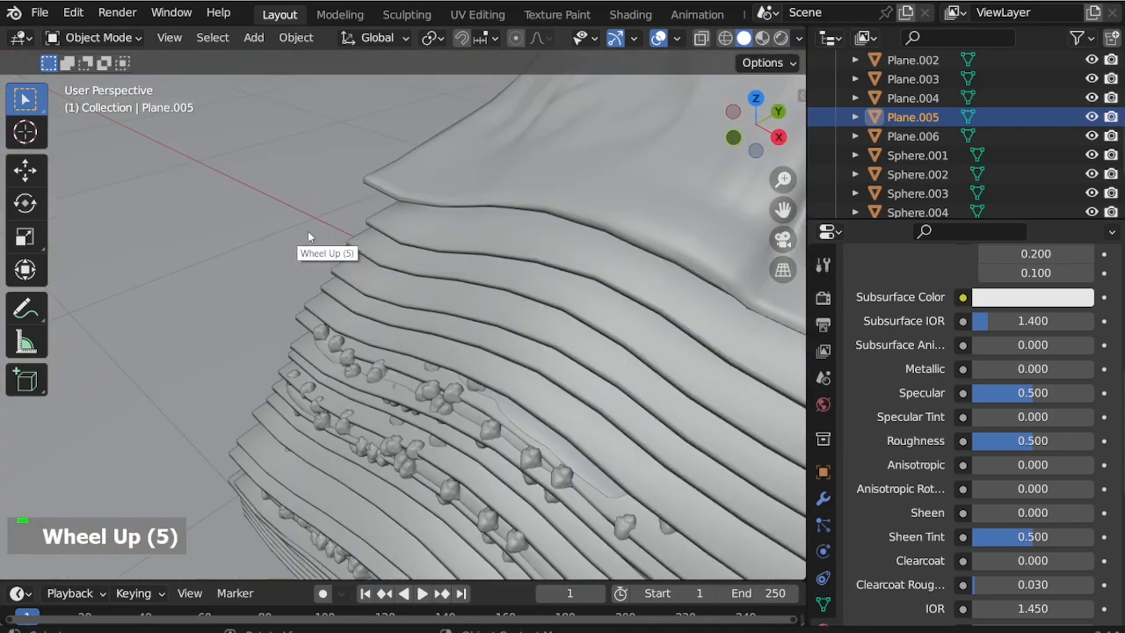
Lower the top sheet's outer corner vertex about 0.0125 m along Z, using smooth proportional editing with size 0.063
click(446, 192)
click(93, 37)
click(99, 81)
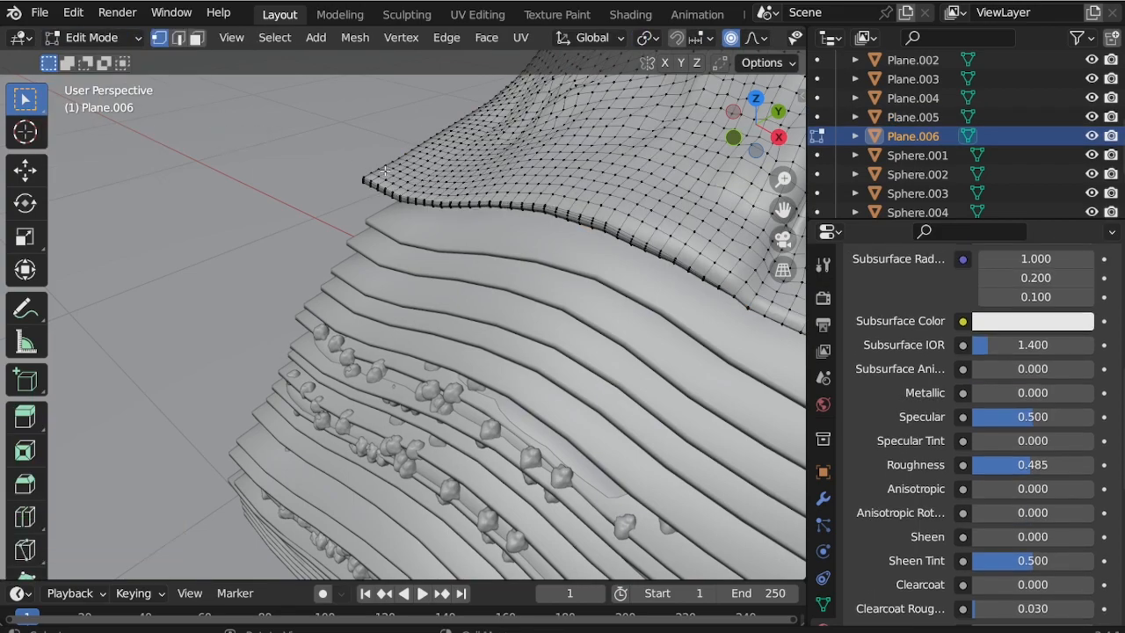
key(g)
key(z)
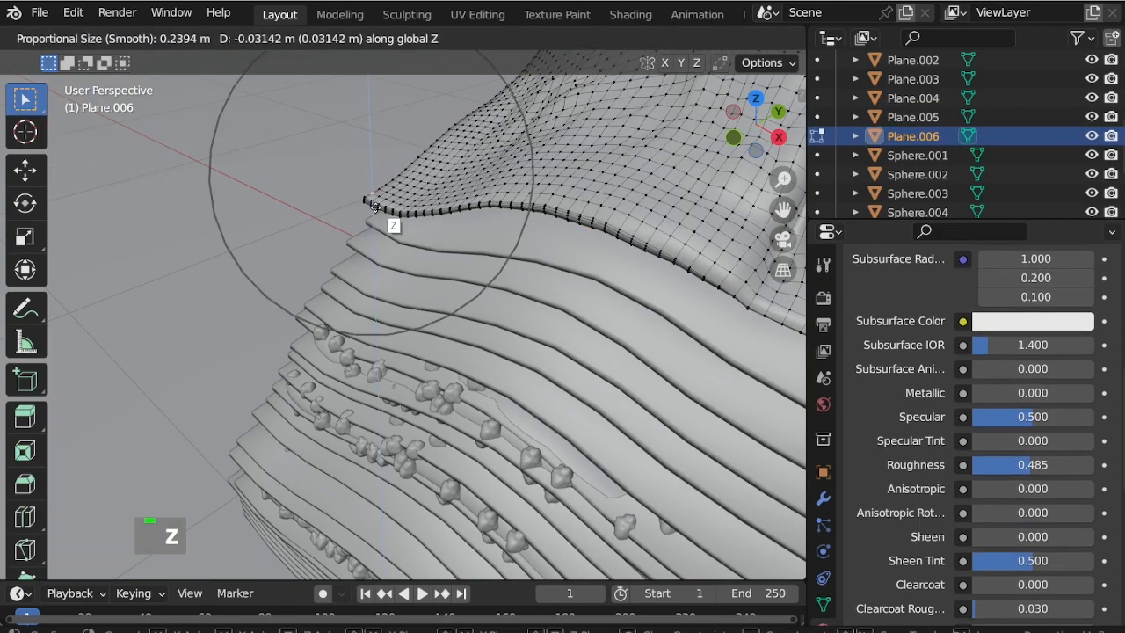
scroll(376, 213, down, 1)
scroll(376, 209, up, 7)
scroll(376, 207, up, 5)
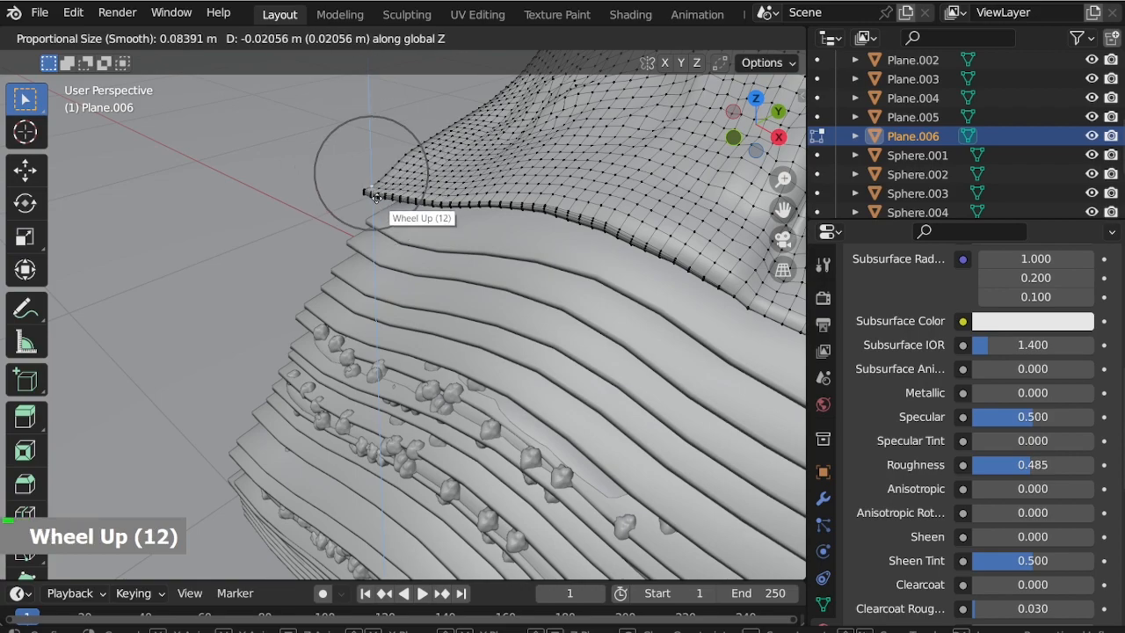
scroll(375, 196, up, 3)
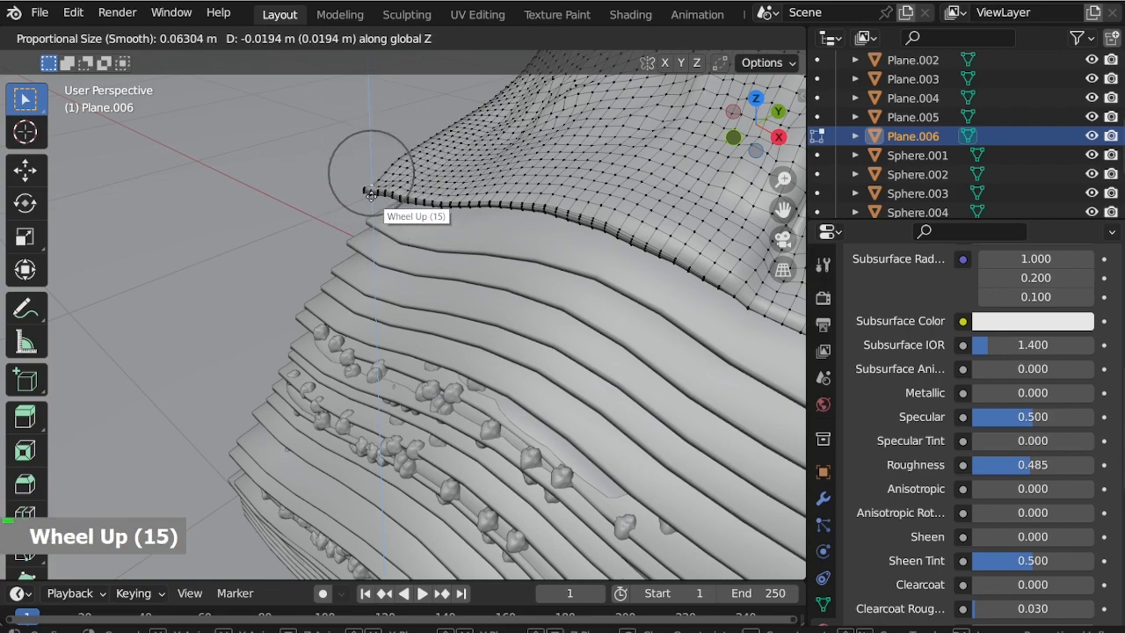
click(372, 191)
Pull the sheet's corner onto the layers by about 0.030, -0.004 and -0.035 m in X, Y and Z with proportional size 0.350
key(g)
scroll(380, 208, down, 15)
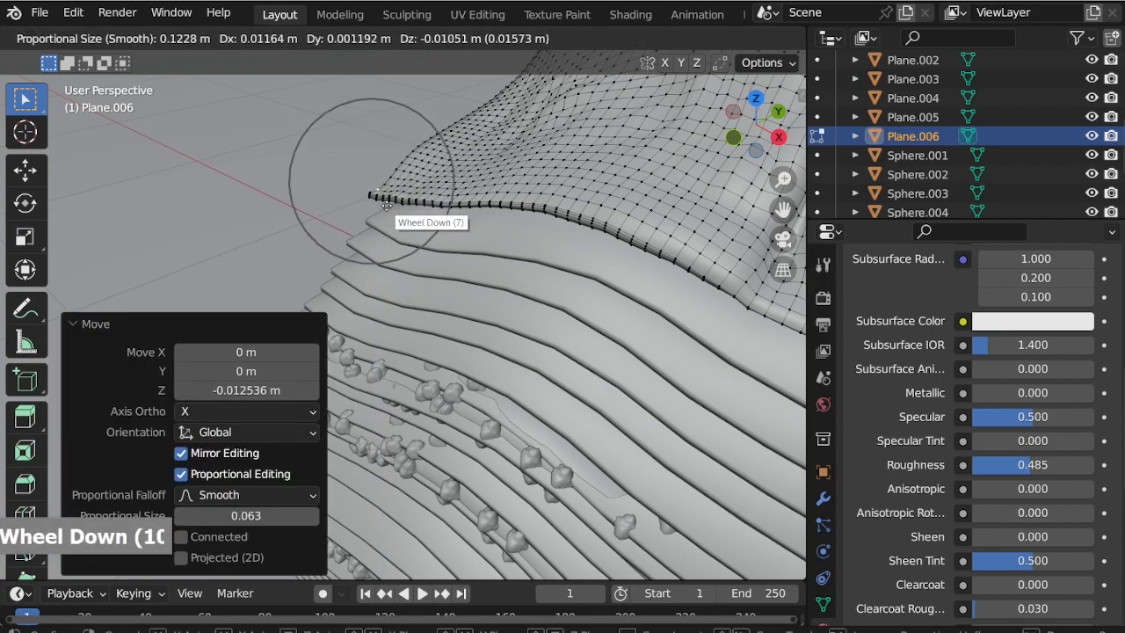
scroll(381, 211, down, 2)
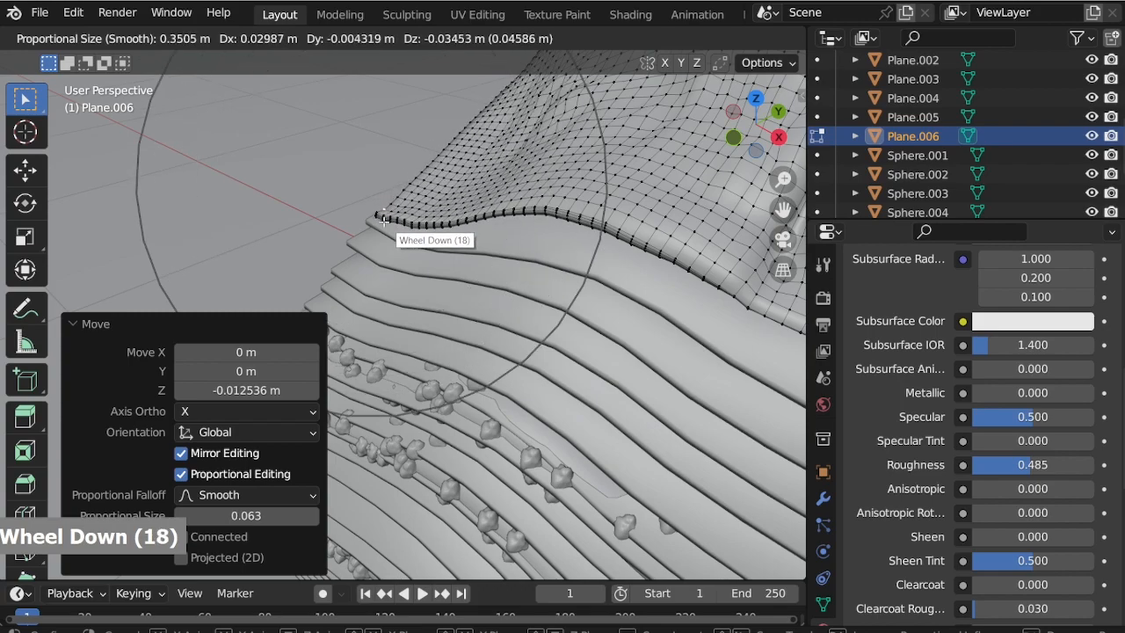
click(383, 219)
scroll(383, 218, down, 5)
scroll(411, 122, up, 2)
Put the top sheet in Sculpt Mode with the Cloth brush and set the brush's deformation to Drag
click(95, 37)
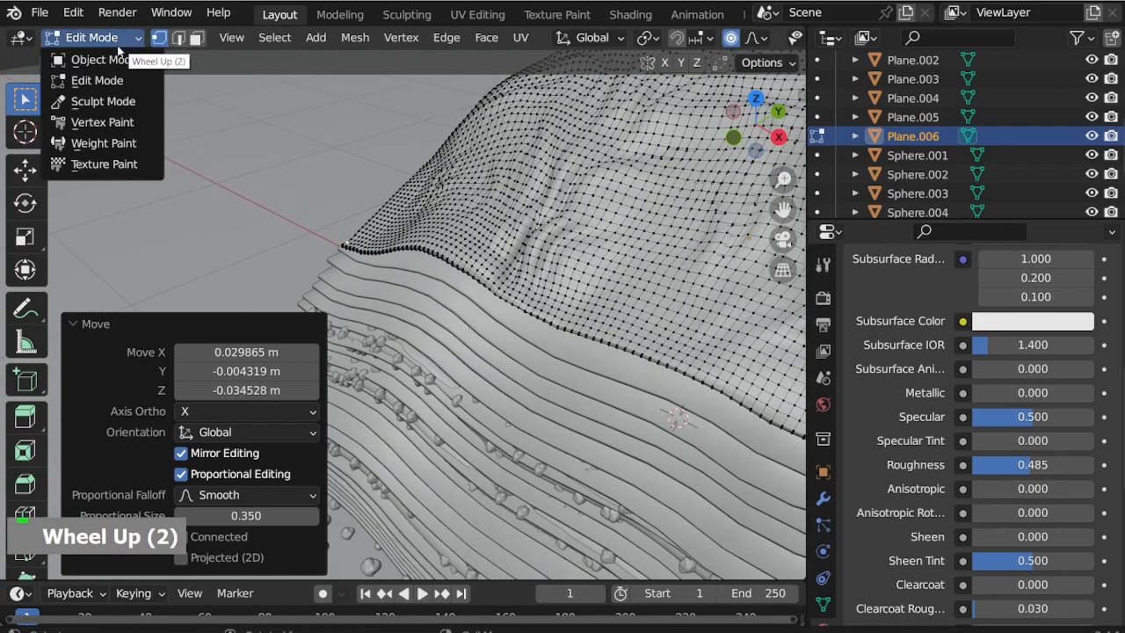
click(114, 101)
scroll(25, 361, down, 14)
scroll(25, 363, down, 7)
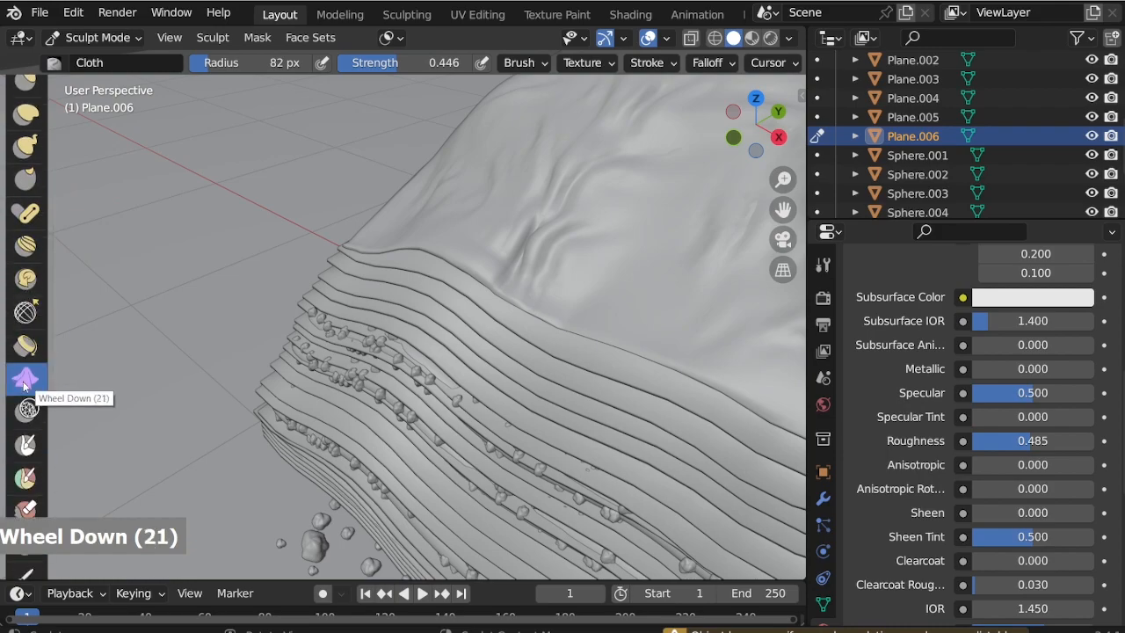
scroll(400, 233, up, 1)
mouse_move(400, 233)
middle_down()
mouse_move(492, 264)
mouse_move(580, 163)
middle_up()
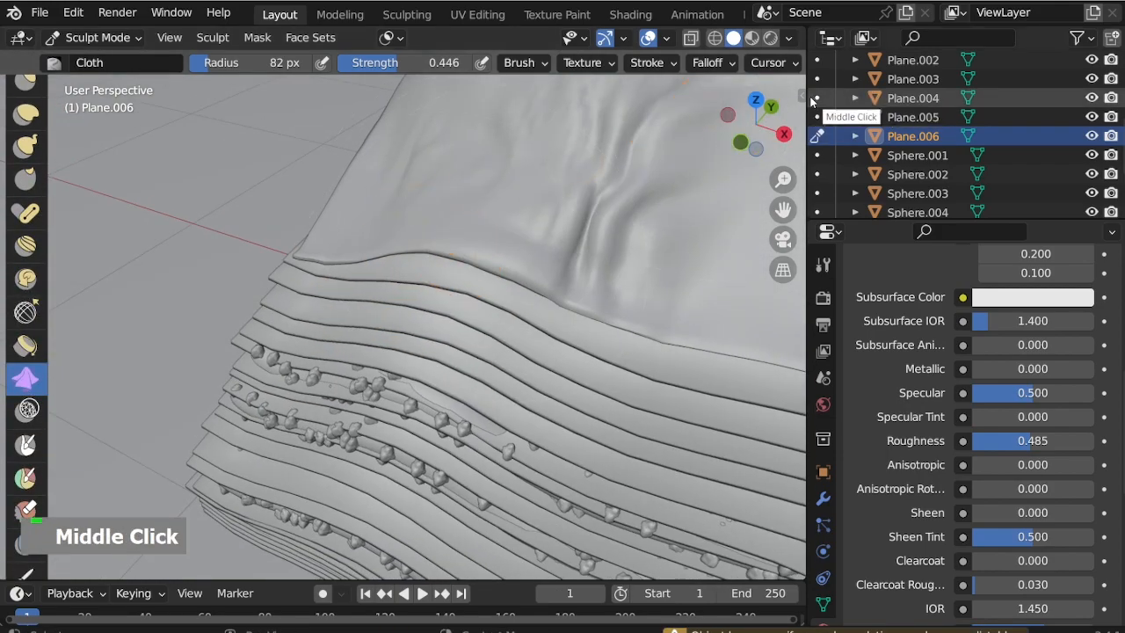
click(801, 95)
scroll(716, 383, down, 8)
click(716, 453)
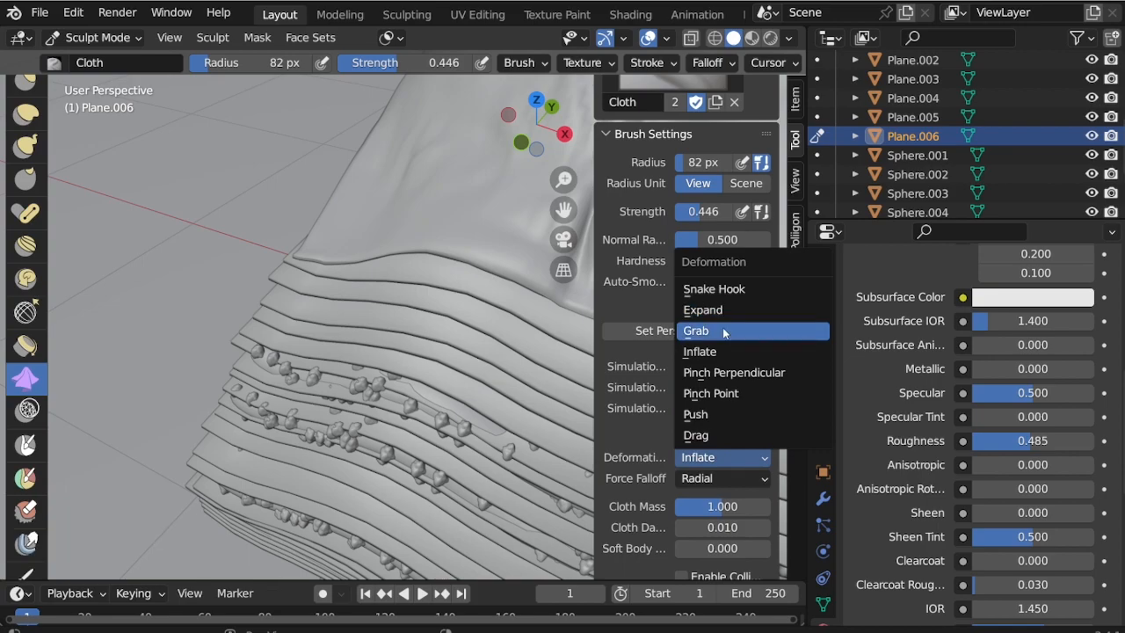
click(717, 435)
key(n)
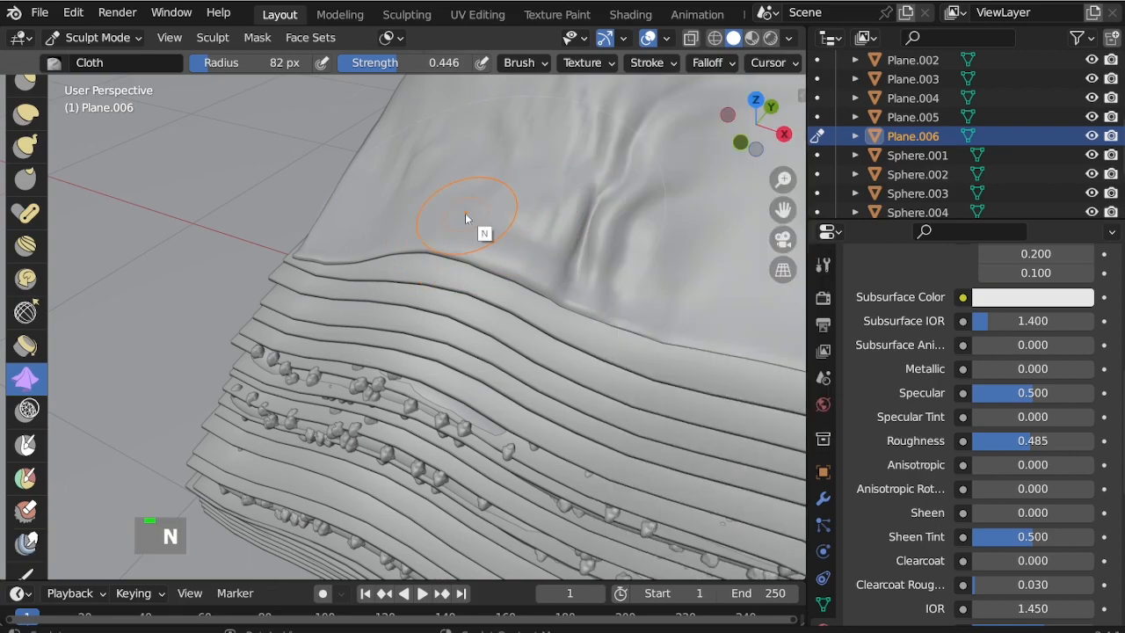
Sculpt dragged cloth folds into the top sheet's slopes around the corner opposite the lowered one
middle_drag(404, 154, 377, 220)
mouse_move(280, 189)
mouse_down()
mouse_move(356, 238)
mouse_move(400, 183)
mouse_move(433, 112)
mouse_move(405, 130)
mouse_up()
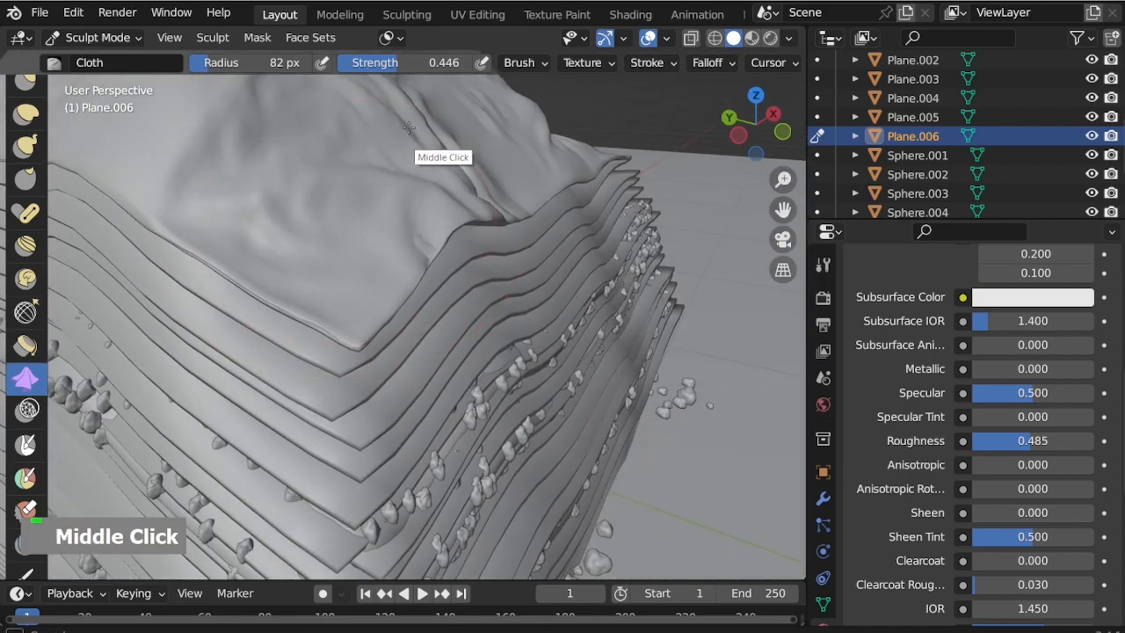
scroll(442, 295, down, 4)
scroll(344, 141, up, 4)
middle_drag(335, 190, 259, 196)
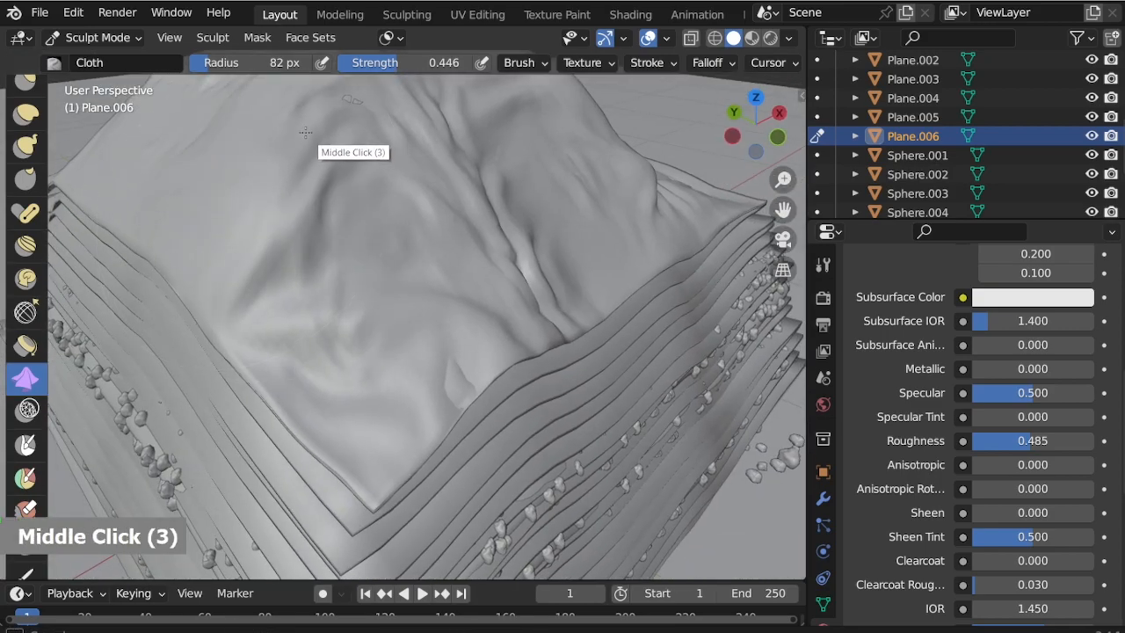
scroll(429, 259, down, 2)
mouse_move(220, 141)
mouse_down()
mouse_move(219, 104)
mouse_move(279, 113)
mouse_move(293, 86)
mouse_up()
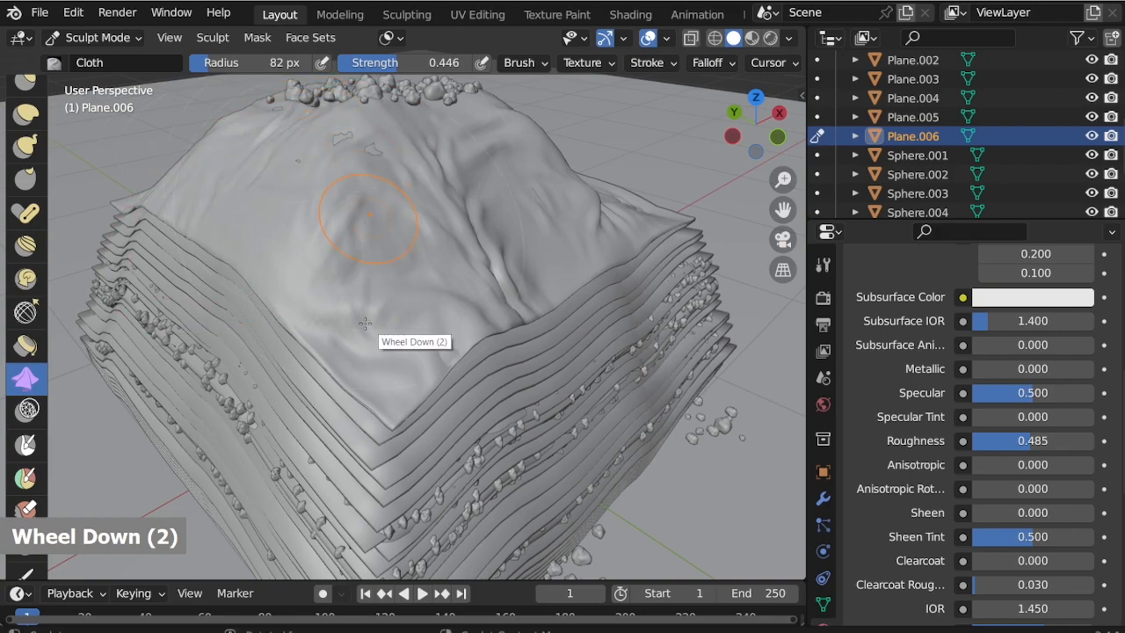
scroll(378, 220, up, 3)
scroll(400, 180, down, 6)
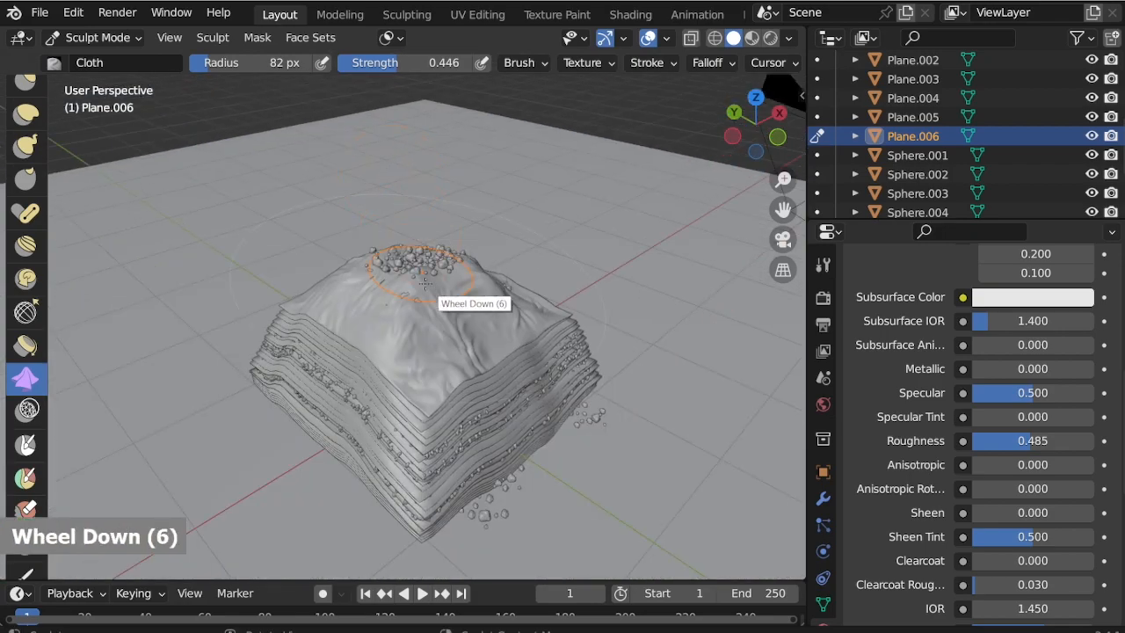
scroll(425, 283, up, 6)
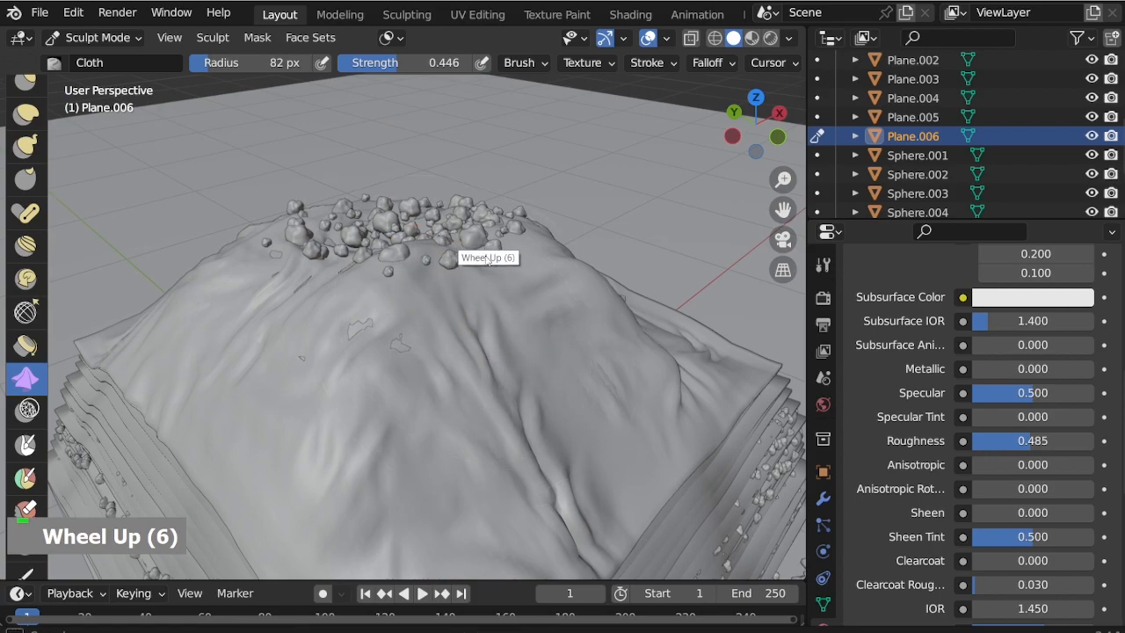
Sculpt more dragged wrinkles down the slope below the summit rocks and around the lowered corner
mouse_move(518, 403)
mouse_down()
mouse_move(475, 430)
mouse_move(554, 462)
mouse_move(627, 412)
mouse_up()
middle_drag(532, 479, 486, 348)
scroll(486, 348, down, 2)
middle_drag(580, 483, 435, 475)
scroll(440, 453, up, 4)
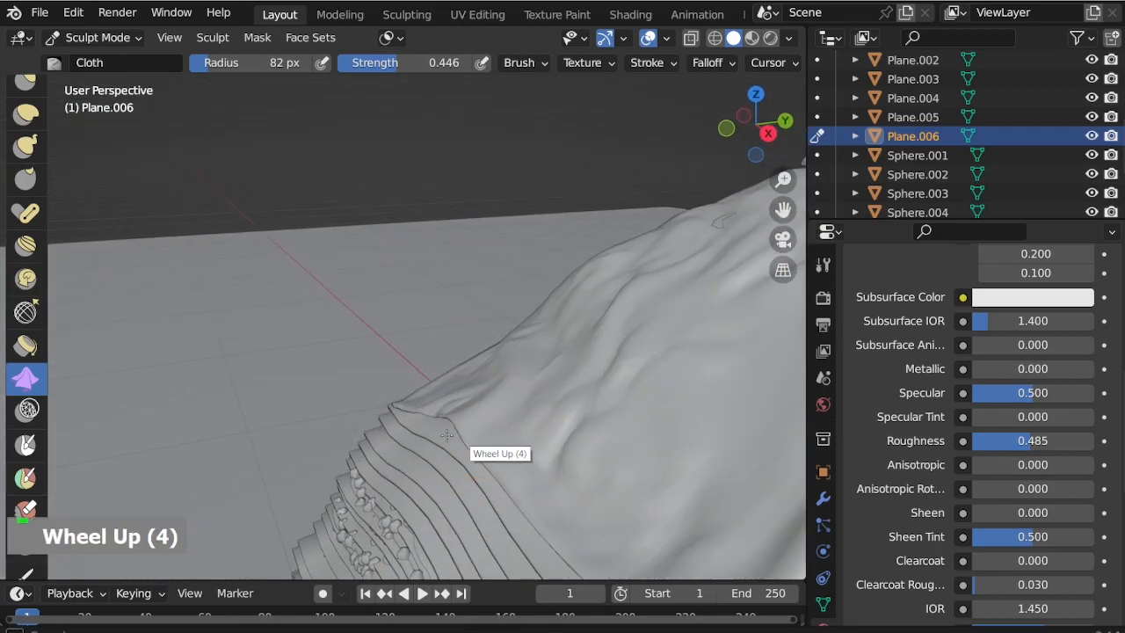
middle_drag(549, 321, 475, 278)
scroll(517, 279, up, 4)
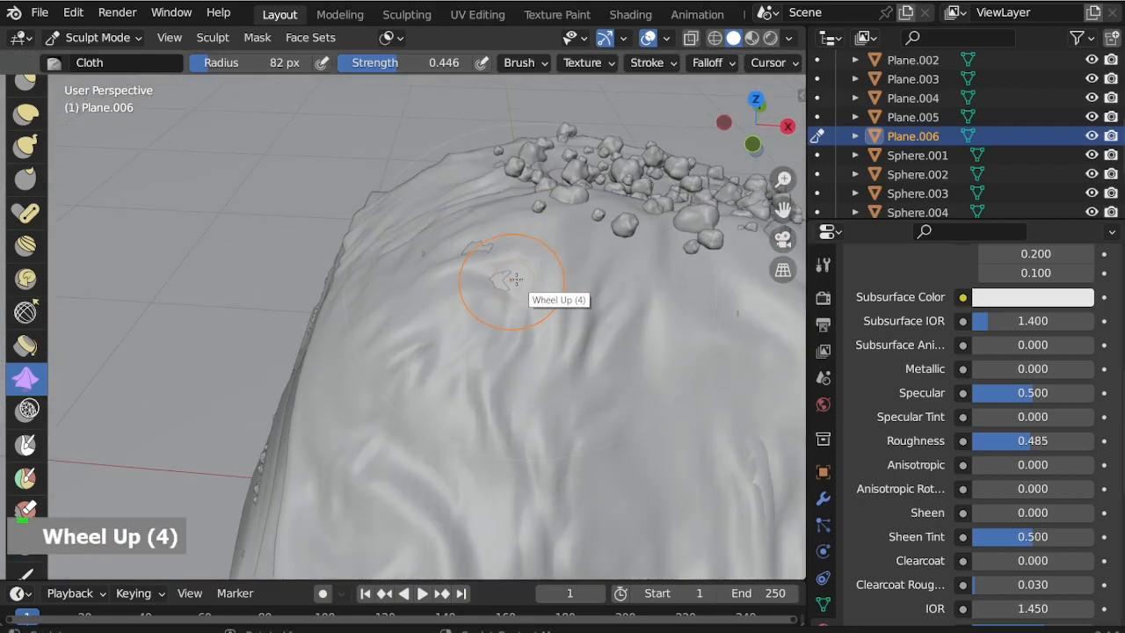
Set the Cloth brush's deformation to Inflate and cover the patches where the layer beneath pokes through near the summit
click(801, 94)
scroll(719, 413, down, 1)
click(719, 432)
click(717, 435)
click(712, 435)
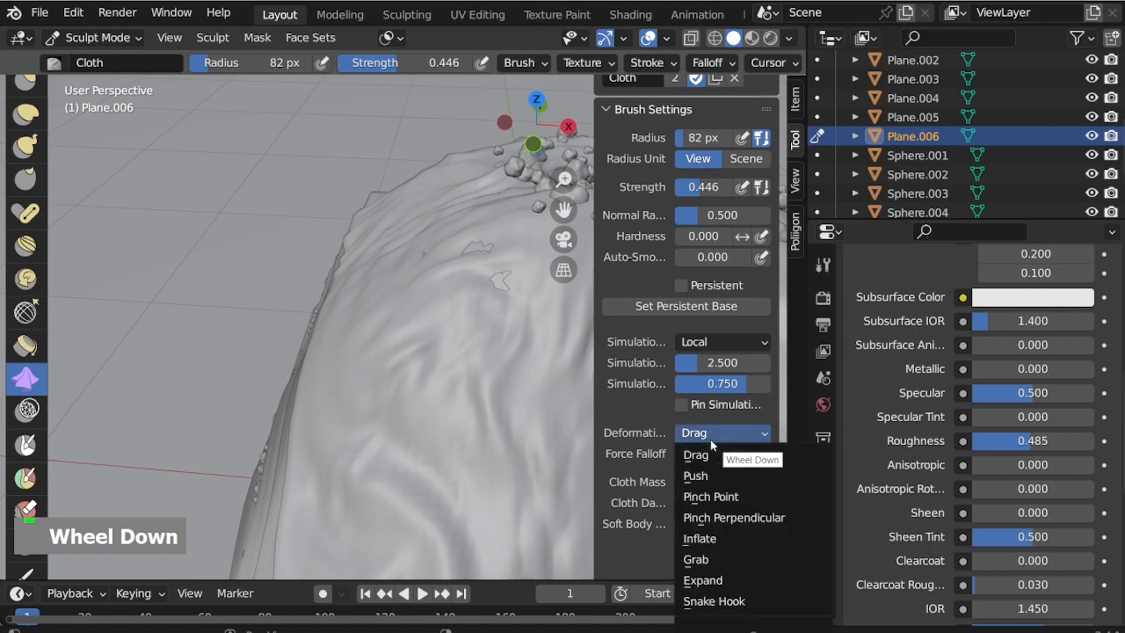
click(716, 539)
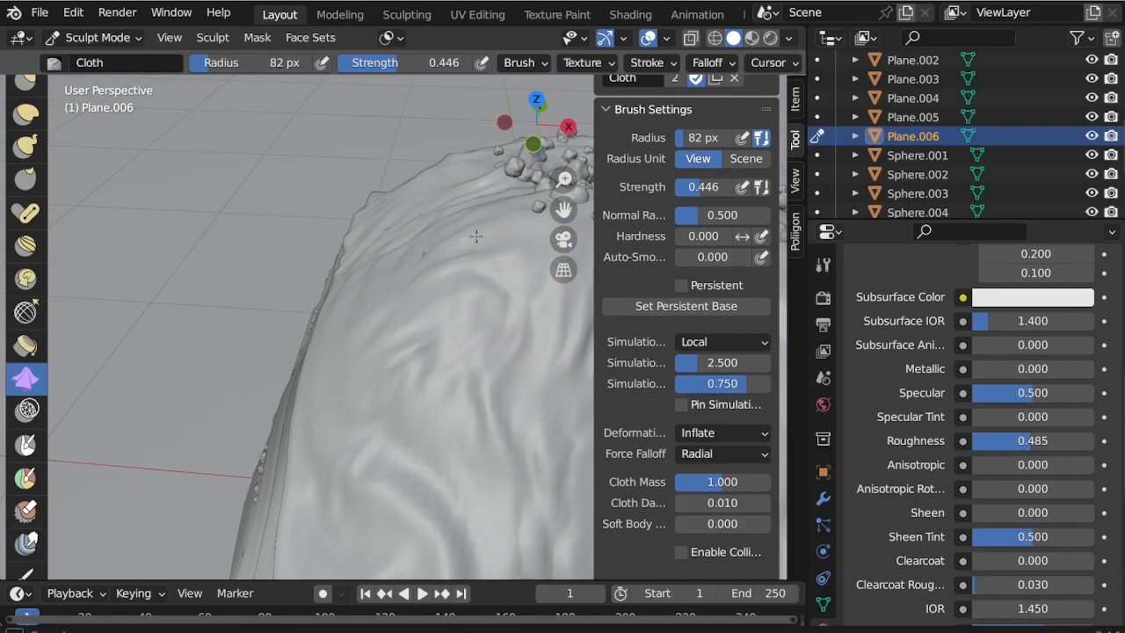
scroll(435, 238, down, 4)
scroll(440, 326, up, 4)
Inflate cloth folds along the top sheet's broad side slopes down to the layer edge
mouse_move(440, 326)
middle_down()
mouse_move(409, 333)
mouse_move(395, 317)
middle_up()
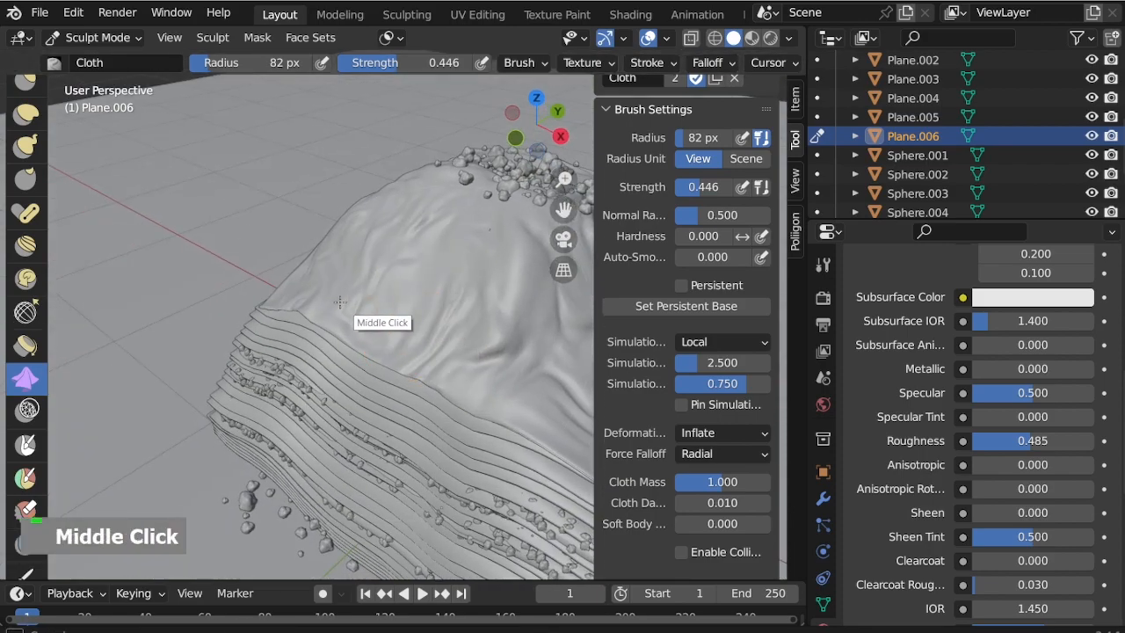
mouse_move(457, 370)
middle_down()
mouse_move(492, 374)
mouse_move(439, 316)
middle_up()
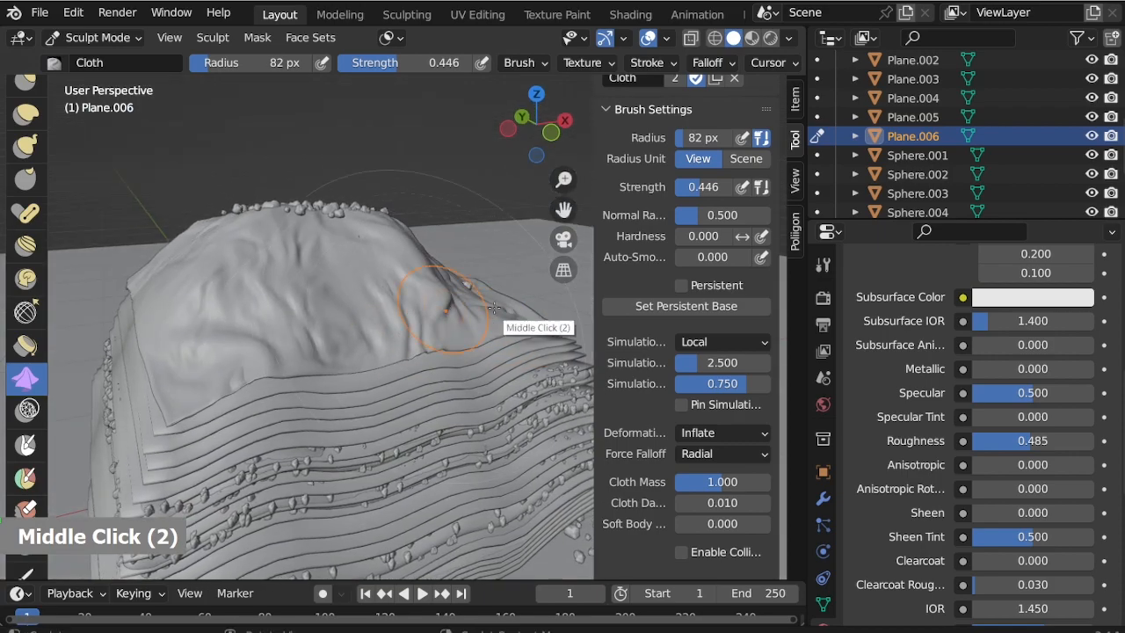
middle_click(435, 304)
middle_drag(434, 304, 479, 299)
scroll(123, 369, up, 6)
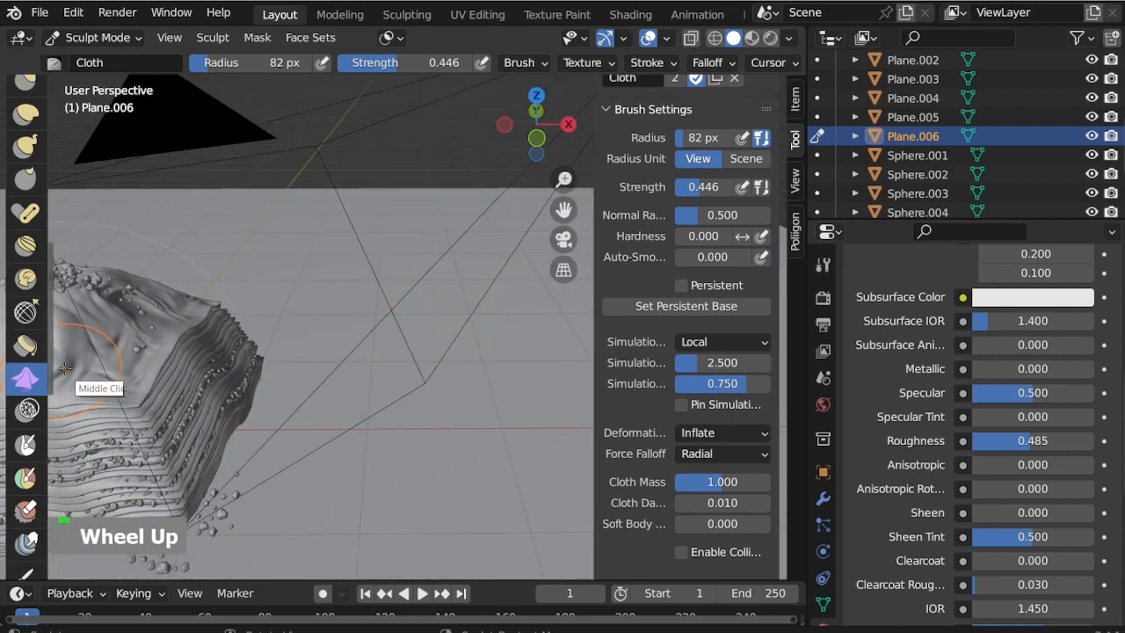
middle_drag(84, 368, 113, 348)
scroll(163, 339, down, 2)
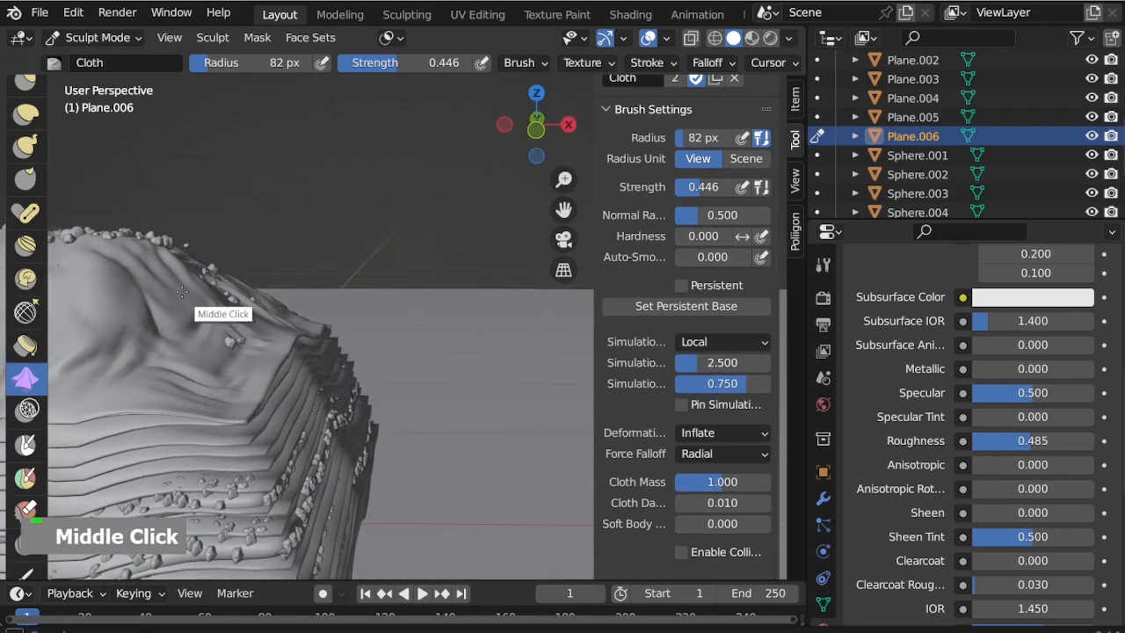
mouse_move(167, 318)
middle_down()
mouse_move(80, 363)
mouse_move(179, 321)
middle_up()
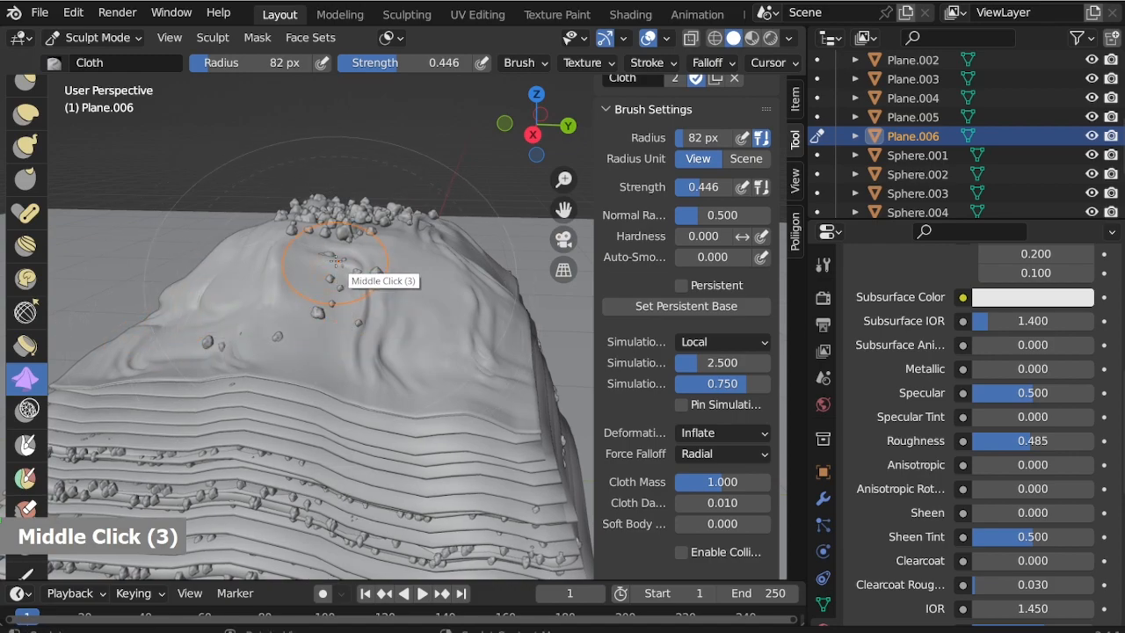
Inflate folds on the top sheet's lower slope and corner around the scattered rocks
middle_drag(335, 247, 301, 323)
middle_drag(214, 300, 134, 268)
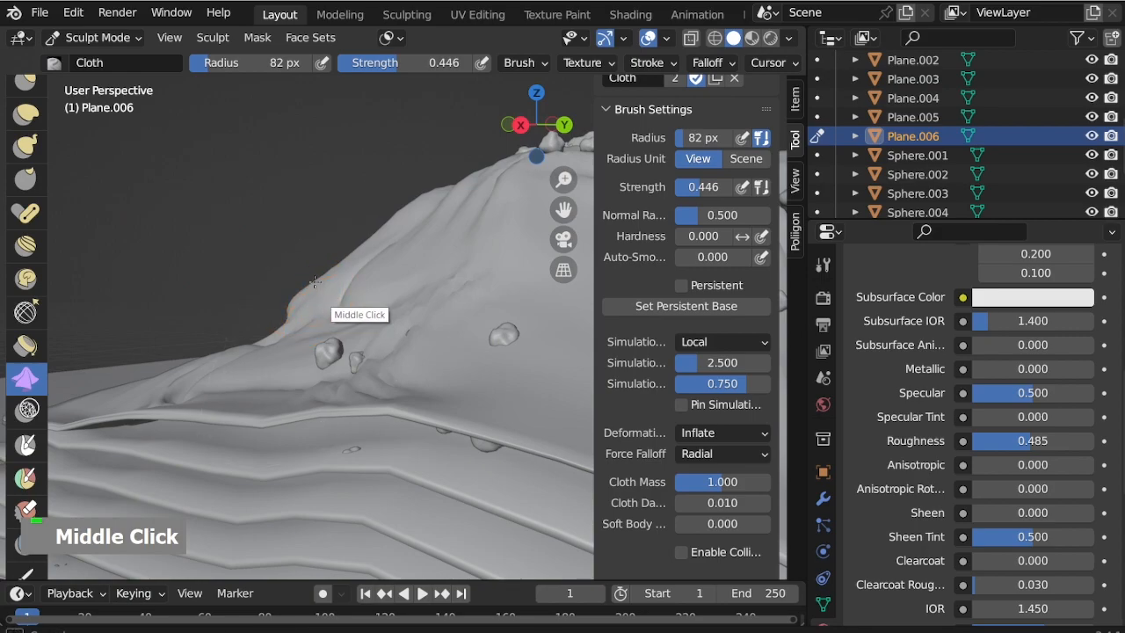
middle_drag(325, 325, 292, 313)
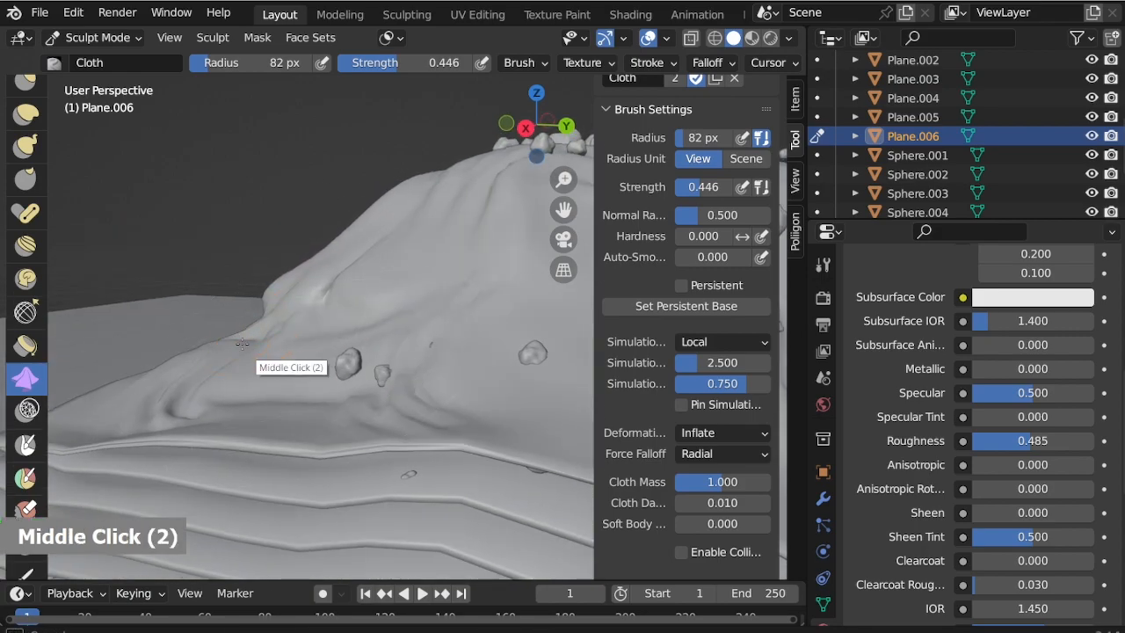
middle_drag(291, 406, 257, 308)
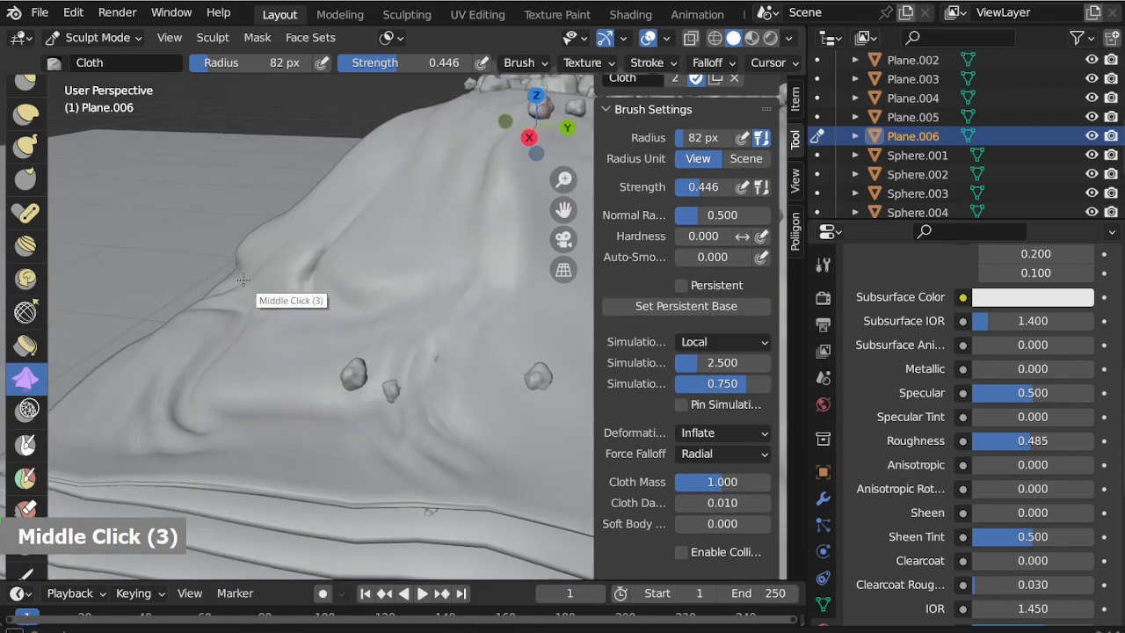
scroll(365, 352, down, 4)
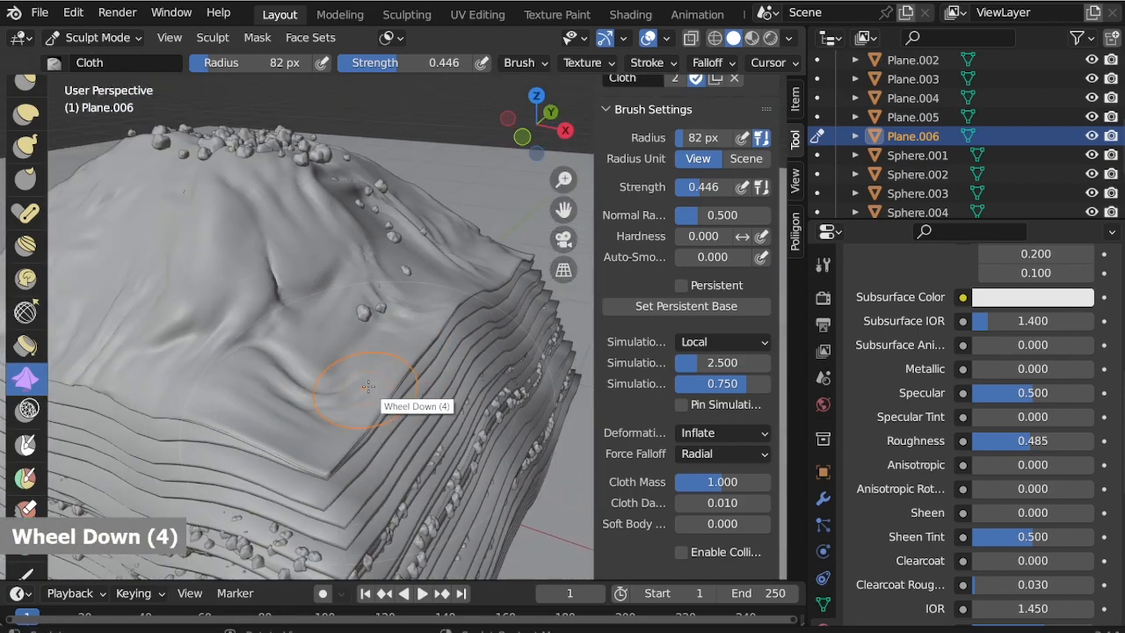
scroll(290, 303, up, 3)
mouse_move(286, 299)
middle_down()
mouse_move(268, 252)
mouse_move(308, 323)
middle_up()
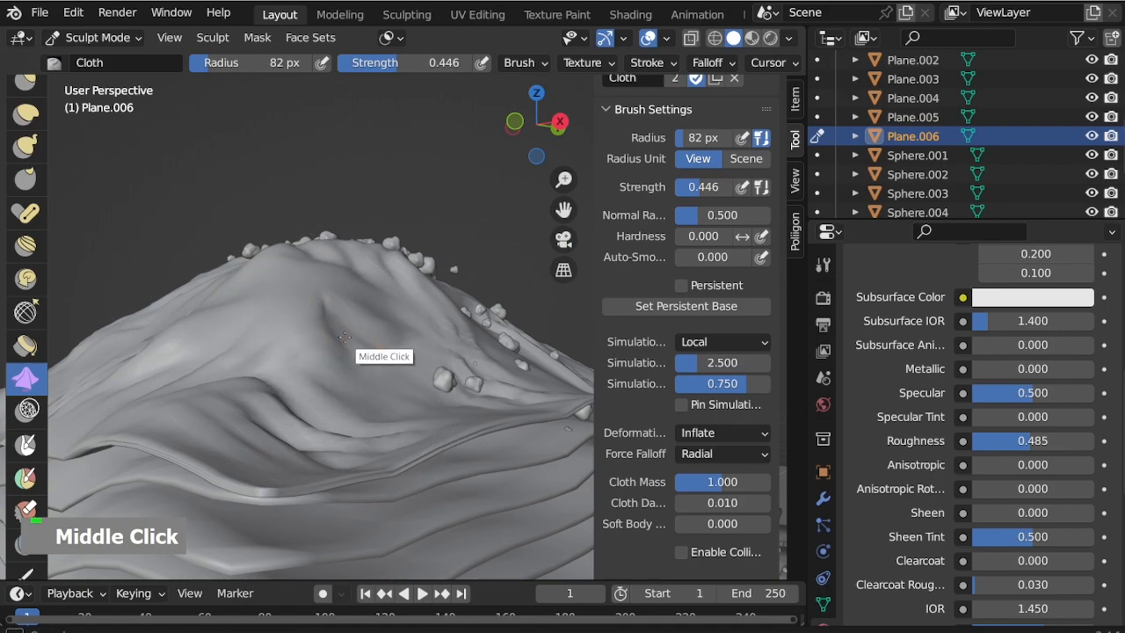
Inflate the sheet's slope between the summit rocks and the lowered corner into soft cloth folds
scroll(369, 409, down, 3)
middle_drag(369, 409, 218, 222)
scroll(224, 321, up, 3)
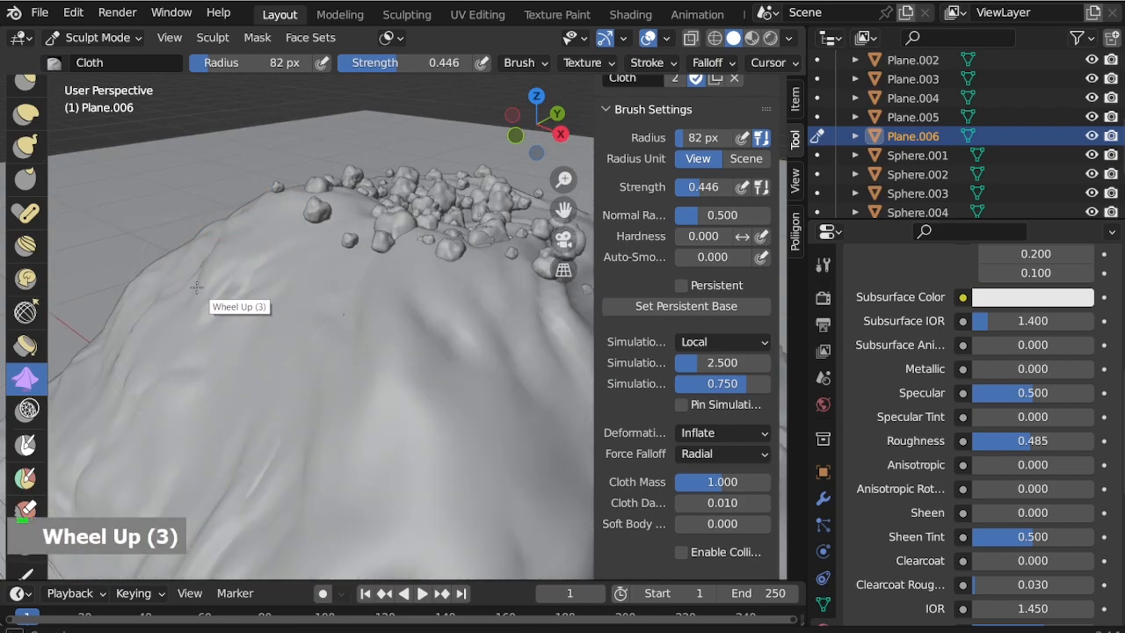
middle_drag(195, 254, 225, 335)
mouse_move(126, 373)
mouse_down()
mouse_move(132, 410)
mouse_move(209, 354)
mouse_up()
scroll(300, 360, down, 3)
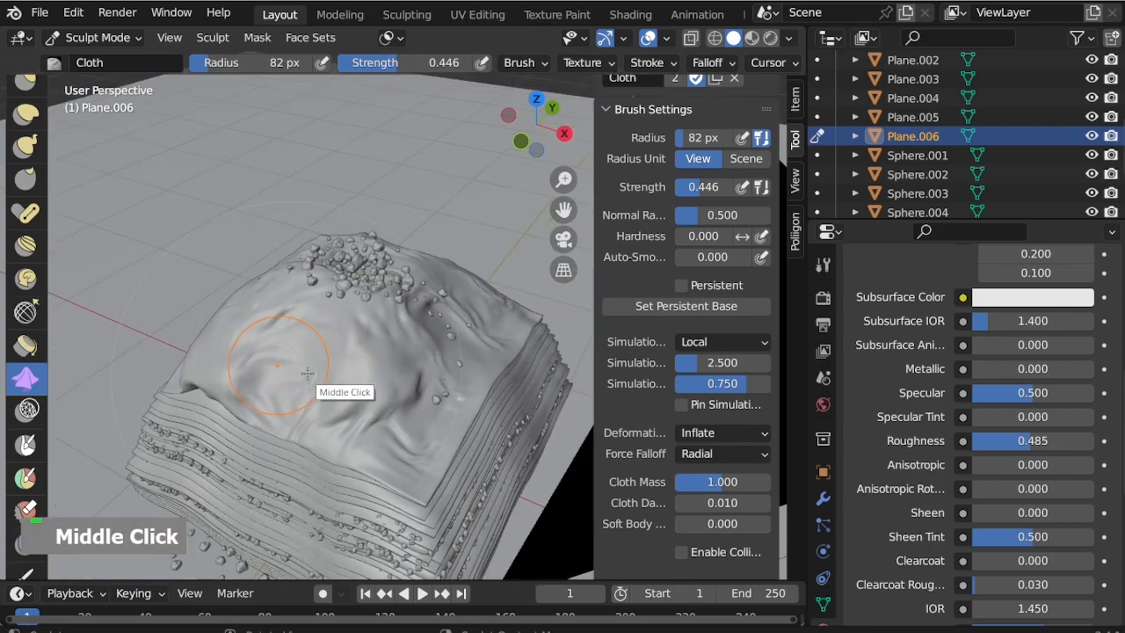
scroll(201, 413, up, 4)
scroll(211, 369, up, 2)
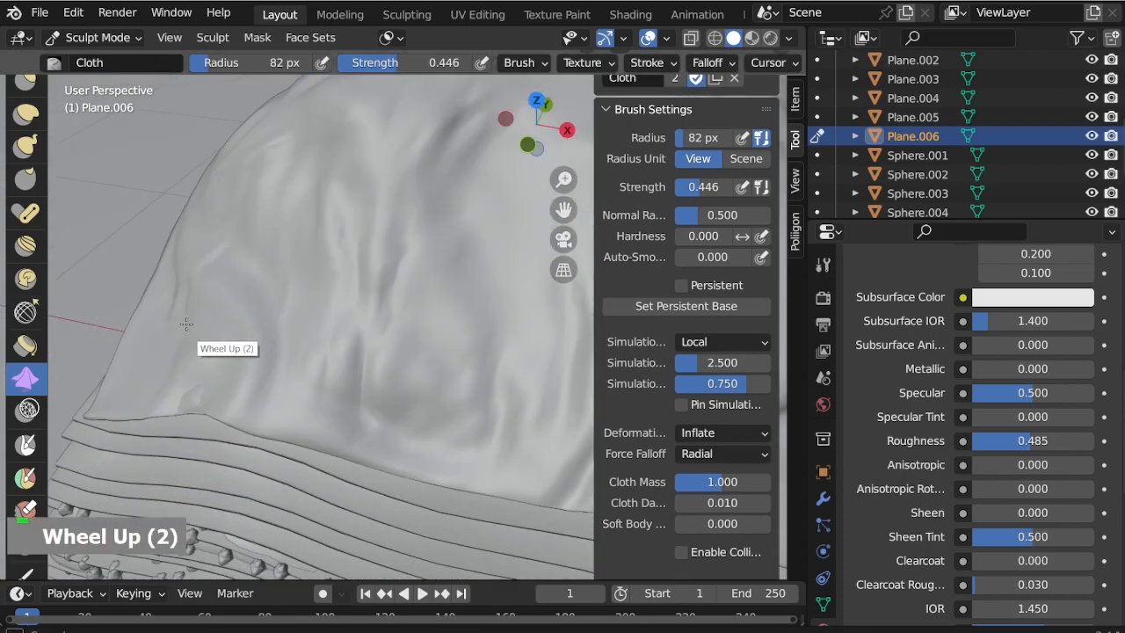
Undo the unwanted stroke and inflate the slope just above the sheet's lowered corner again
scroll(279, 403, down, 1)
middle_drag(279, 404, 308, 326)
mouse_move(340, 294)
mouse_down()
mouse_move(370, 344)
mouse_move(326, 348)
mouse_move(255, 325)
mouse_up()
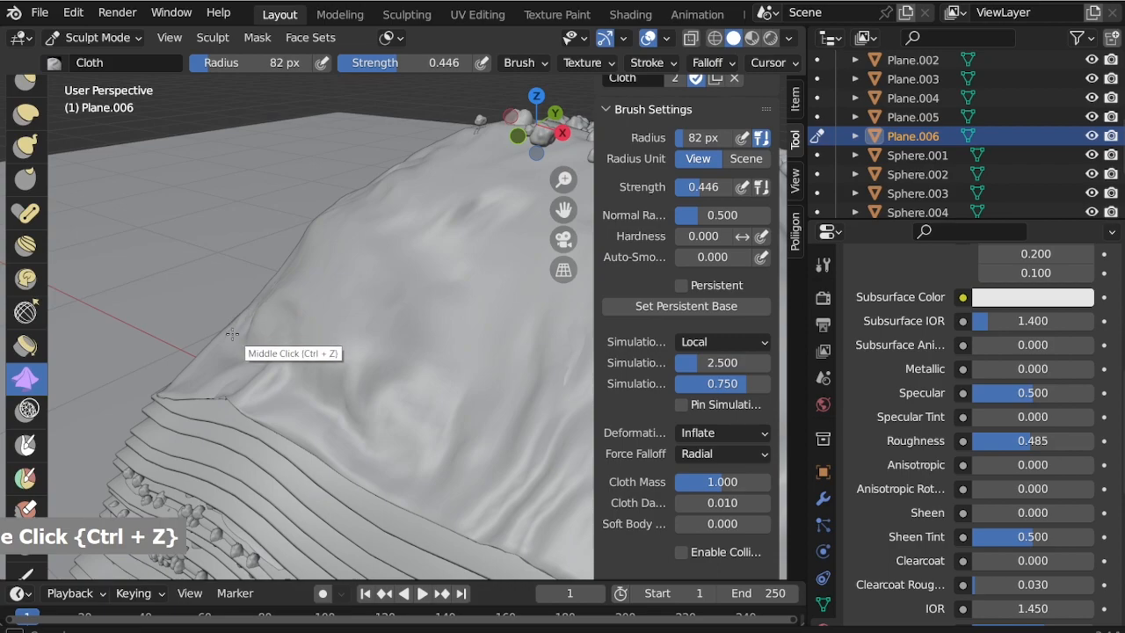
middle_drag(282, 291, 369, 369)
scroll(254, 356, down, 3)
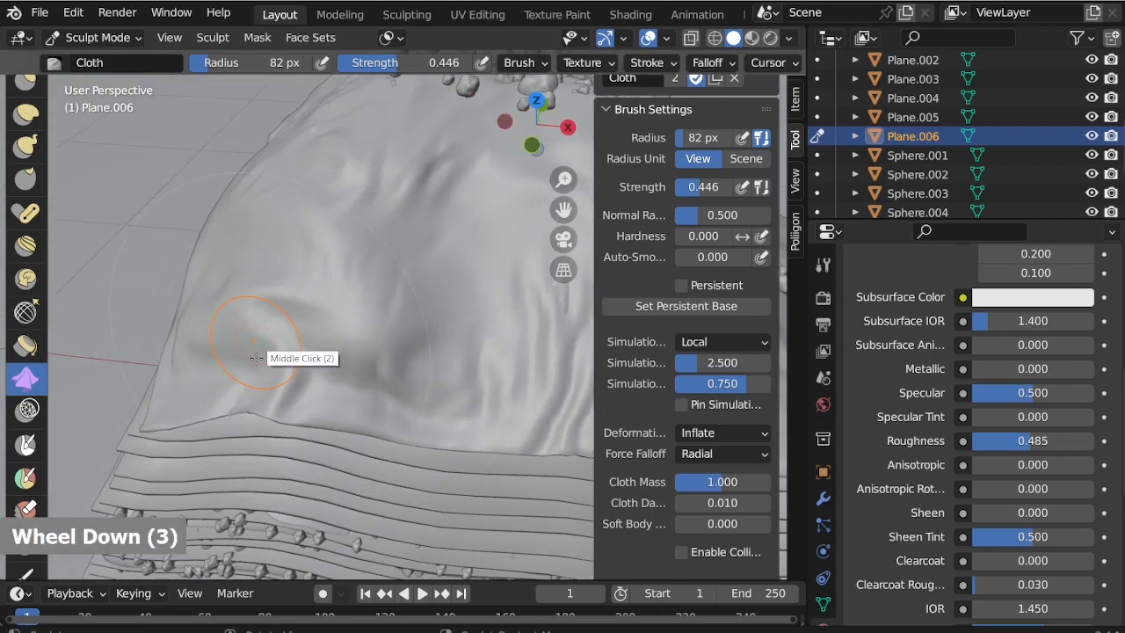
Inflate another cloth fold down the slope near the top sheet's lowered corner
middle_drag(254, 356, 326, 354)
scroll(289, 314, up, 5)
mouse_move(392, 270)
mouse_down()
mouse_move(395, 321)
mouse_move(428, 341)
mouse_move(406, 410)
mouse_up()
middle_drag(386, 433, 351, 393)
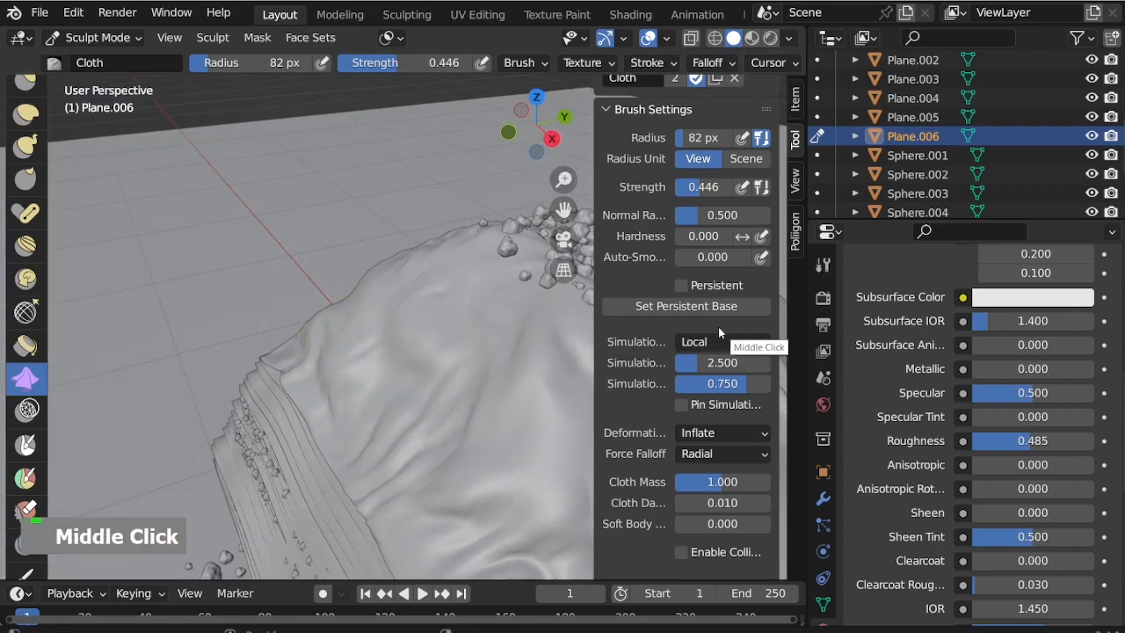
Switch the top sheet from sculpting back to Object Mode and hide the viewport sidebar
click(93, 37)
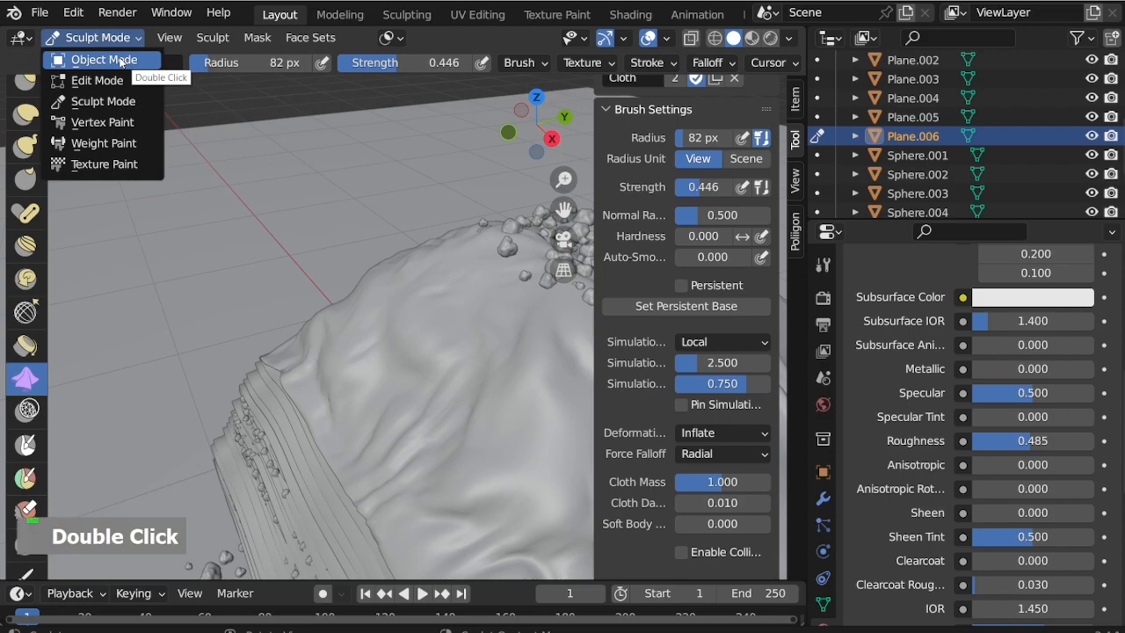
click(100, 60)
key(n)
Preview the whole layered terrain through the camera with rendered viewport shading
key(KP_0)
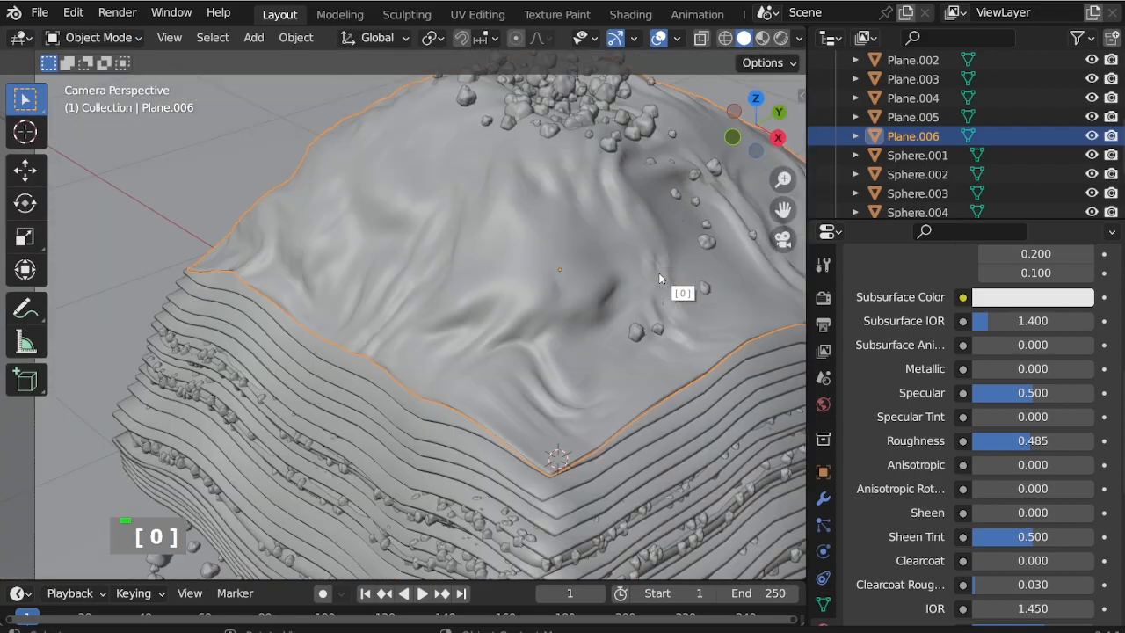
scroll(381, 332, down, 4)
scroll(620, 477, down, 1)
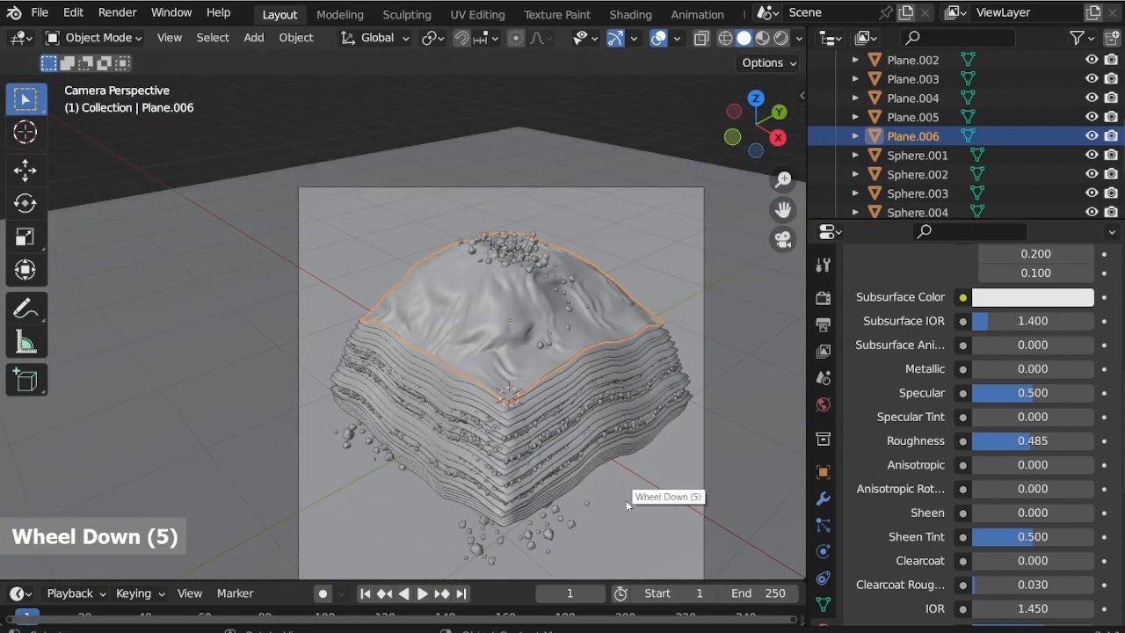
scroll(626, 522, up, 2)
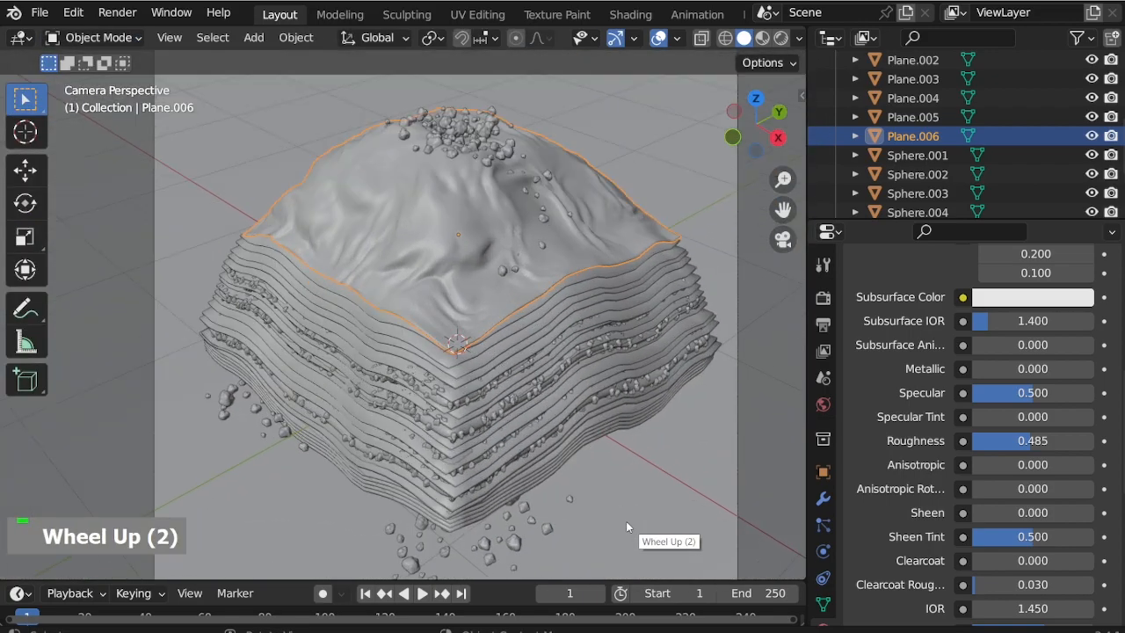
click(781, 38)
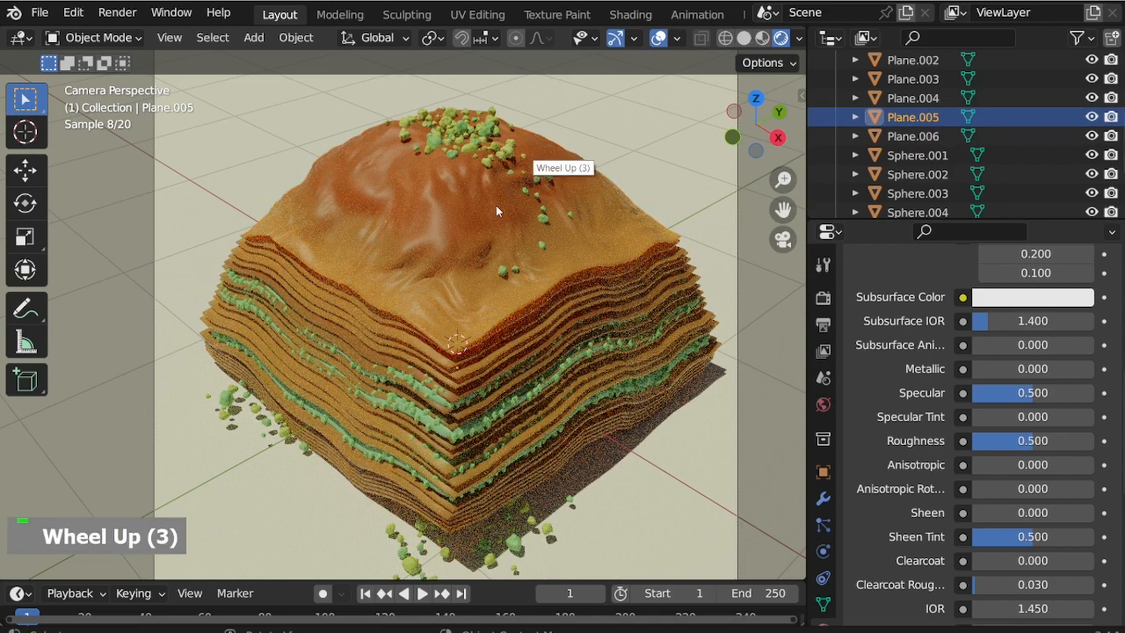
scroll(549, 458, up, 1)
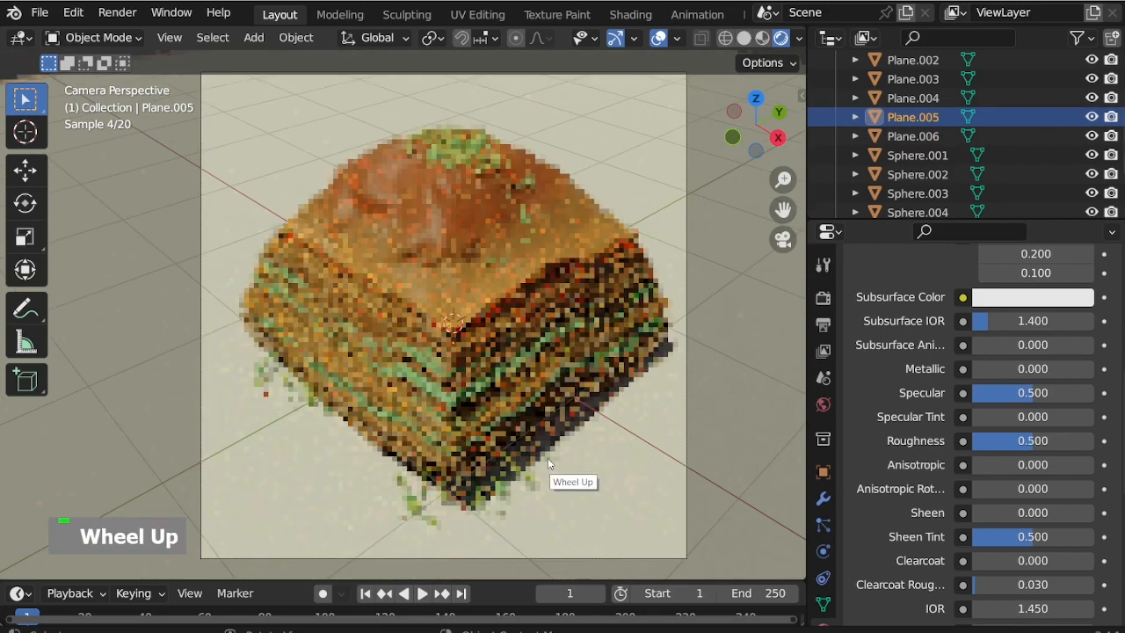